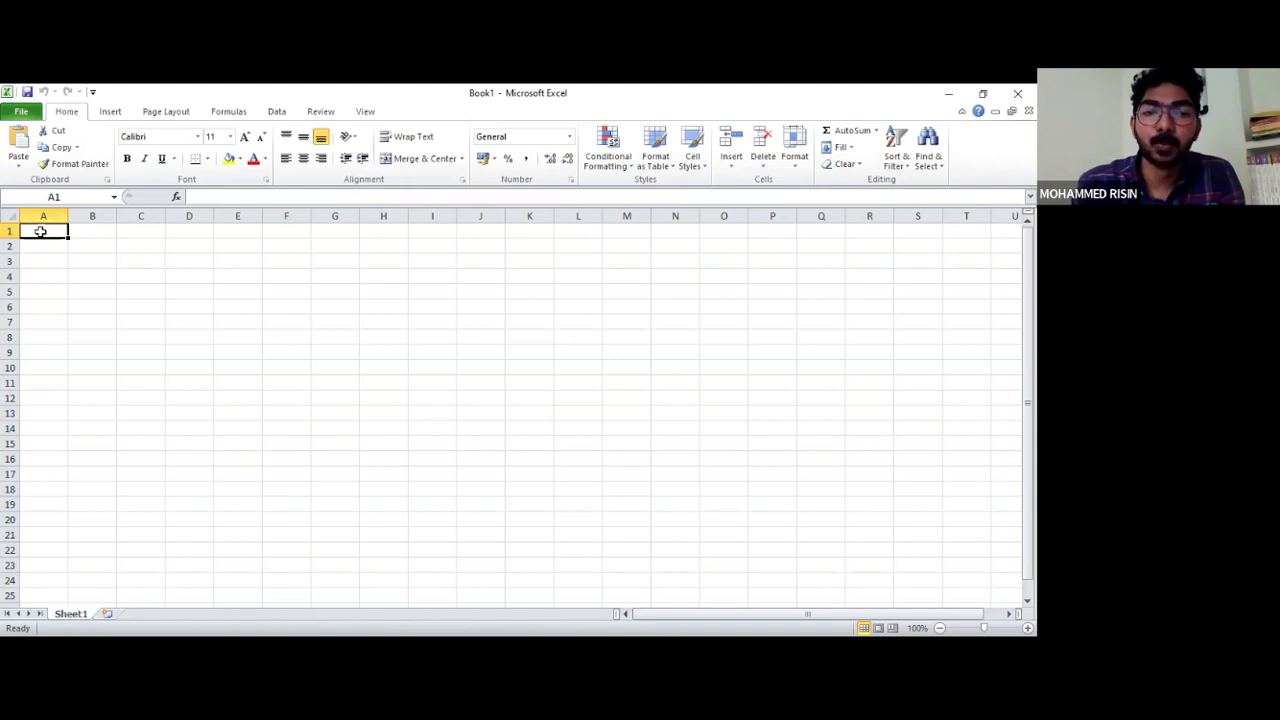
Enter the heading PARTICULARS in cell A1 and fit column A's width to it
{"action": "key", "text": "alt+Tab"}
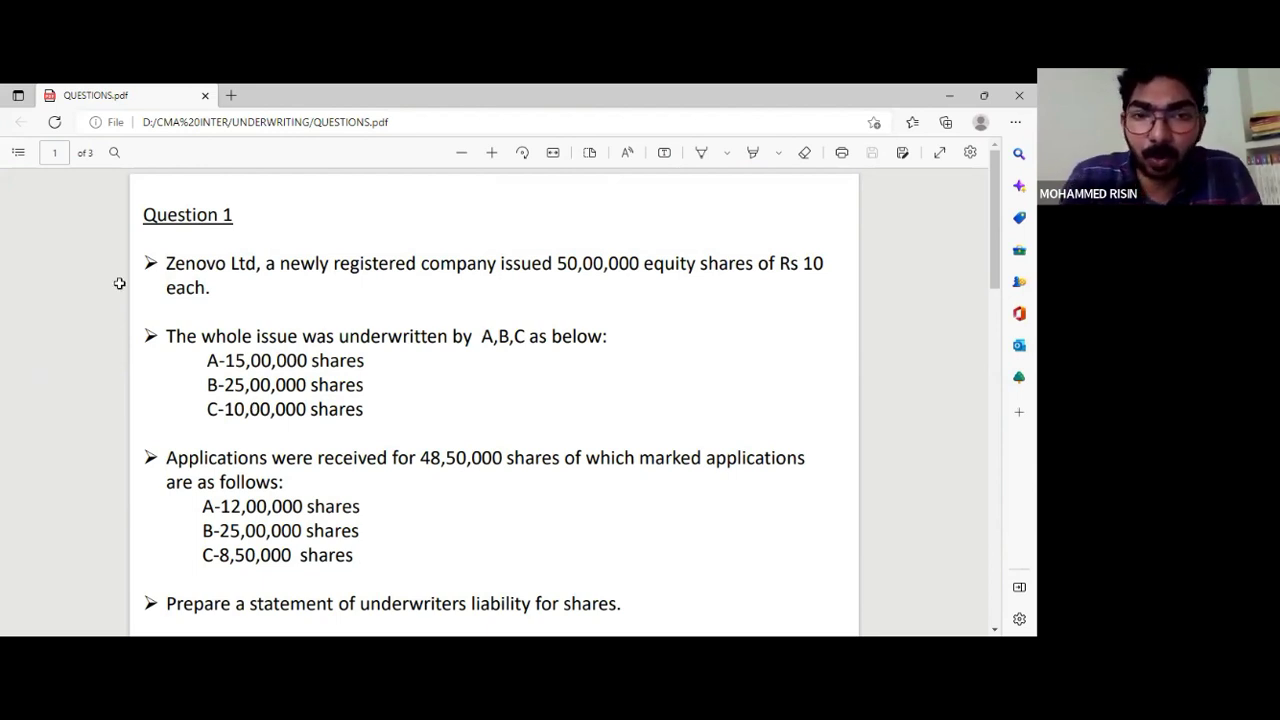
{"action": "key", "text": "alt+Tab"}
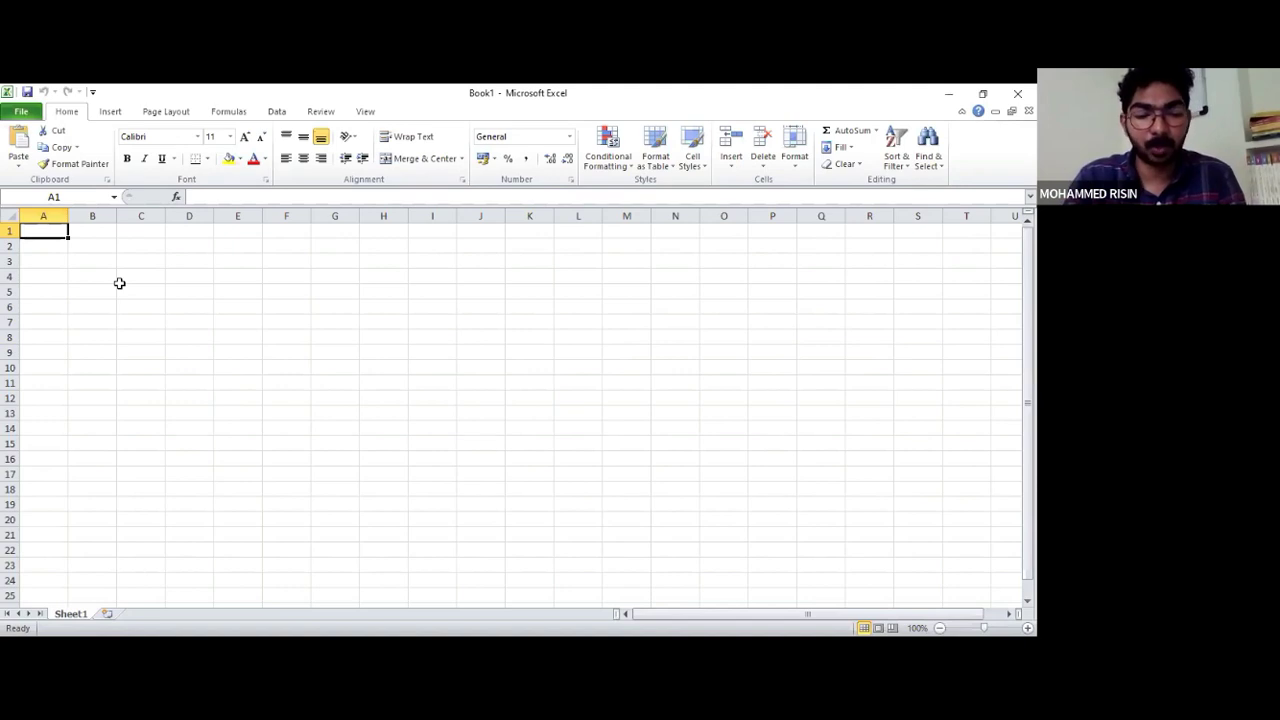
{"action": "type", "text": "PART"}
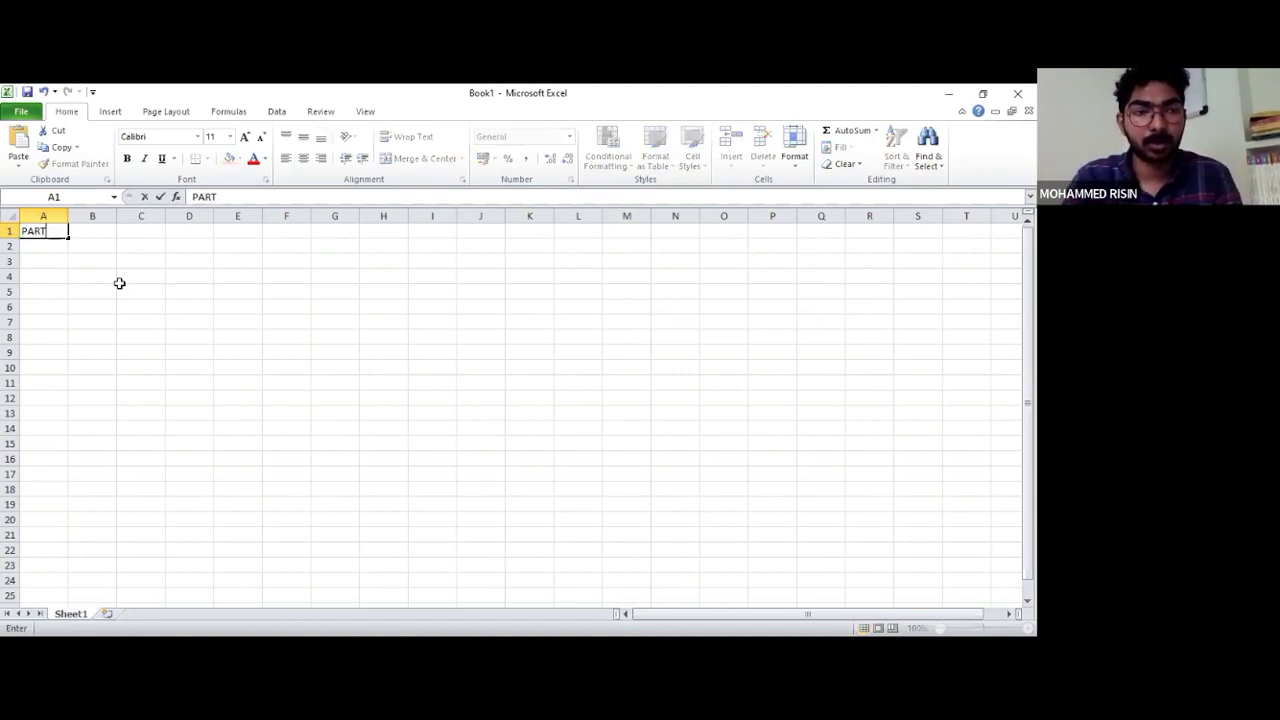
{"action": "type", "text": "ICULARS"}
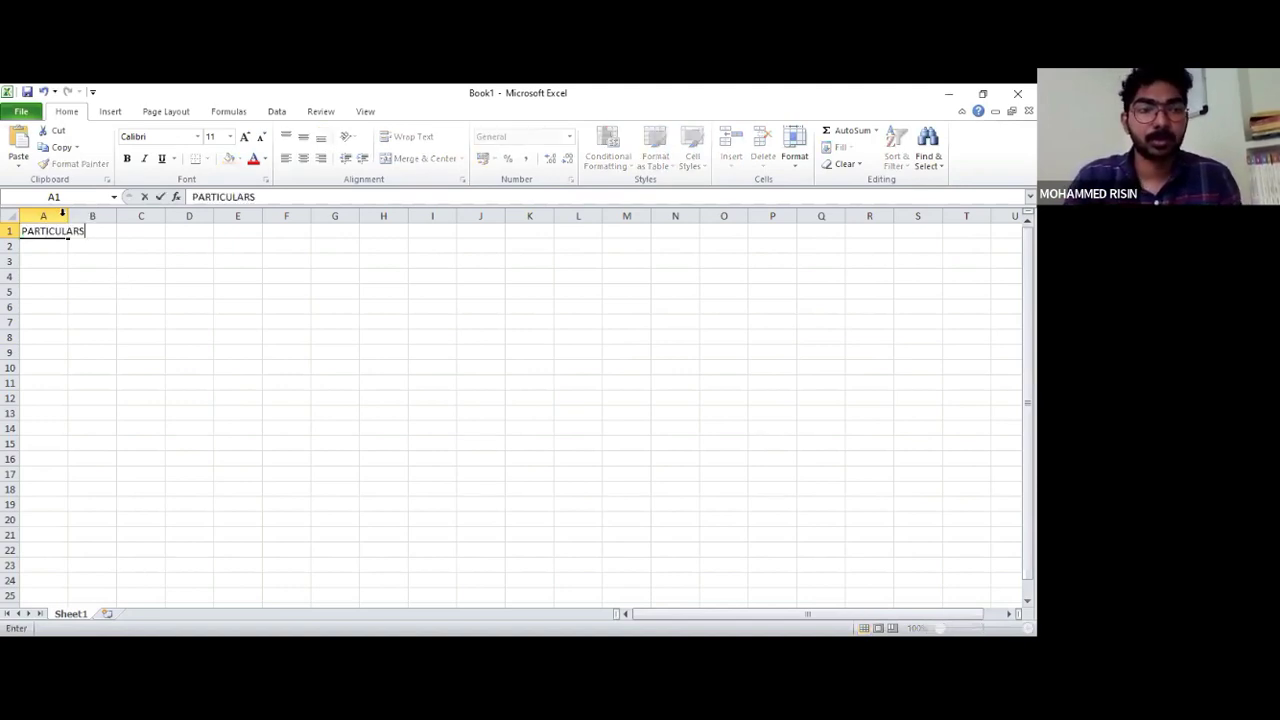
{"action": "left_click", "coordinate": [66, 213]}
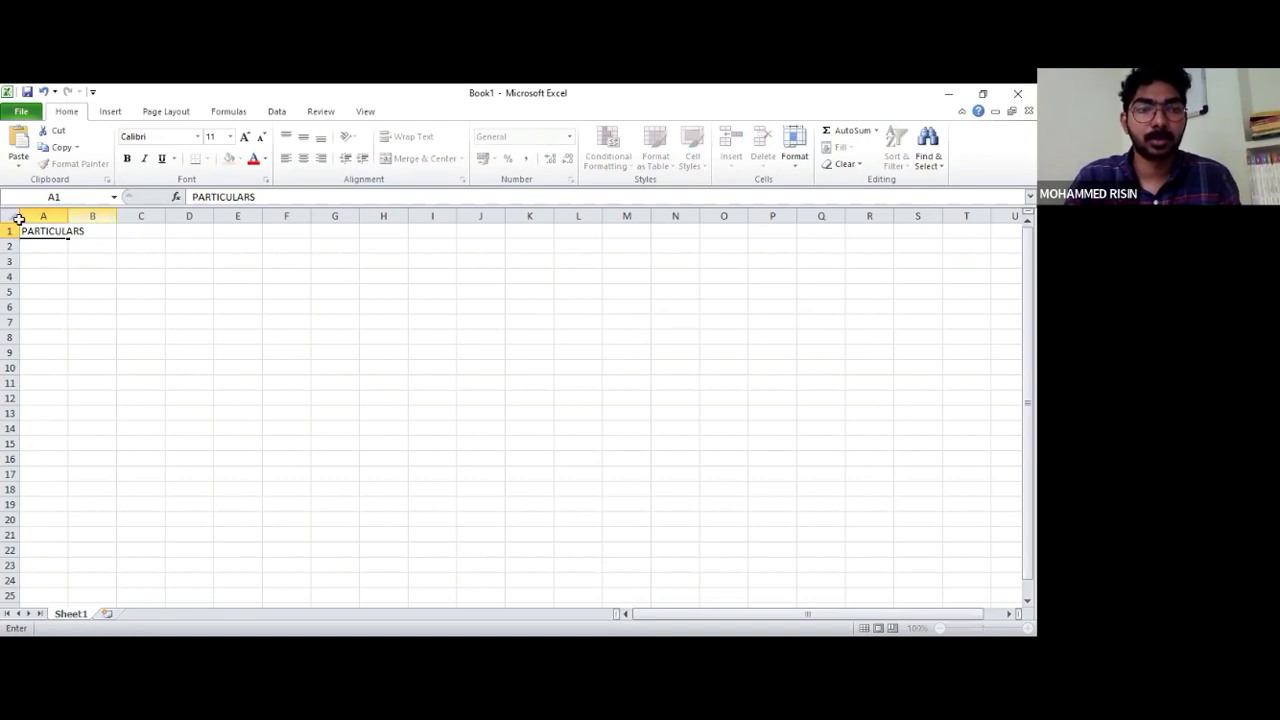
Set the font size of the whole sheet to 18 and refit column A's width
{"action": "key", "text": "ctrl+a"}
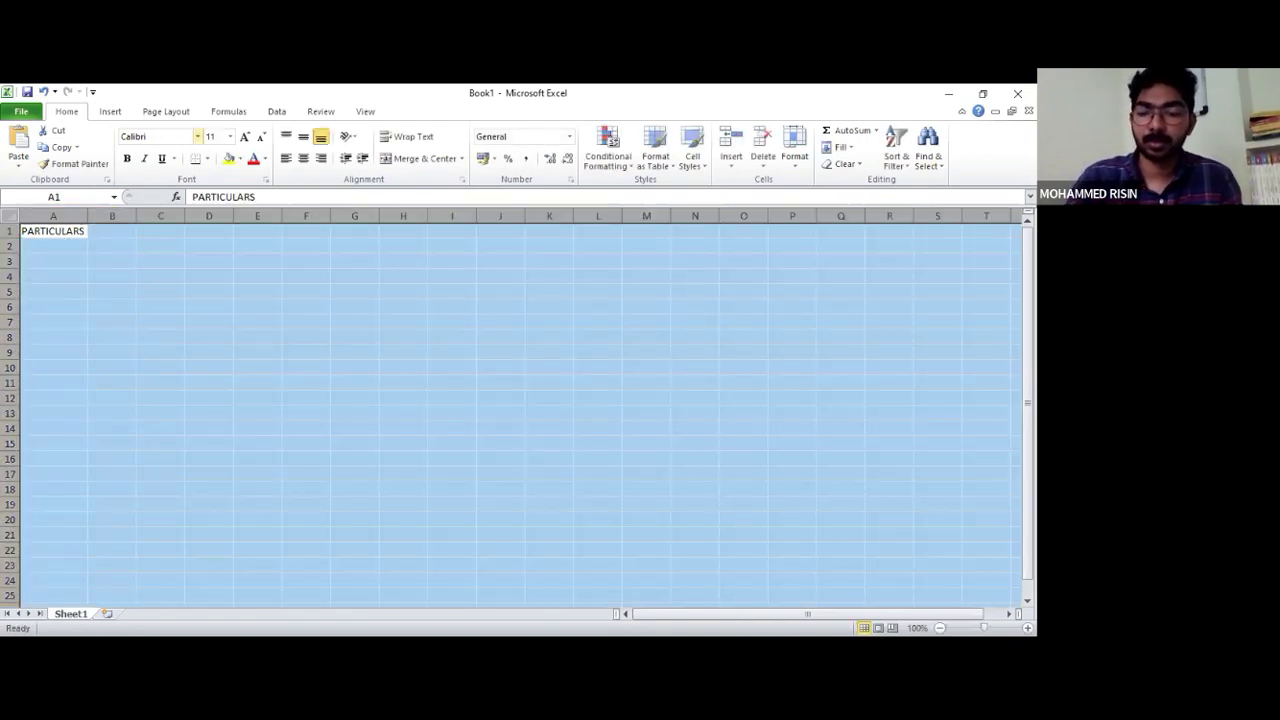
{"action": "left_click", "coordinate": [214, 137]}
{"action": "type", "text": "18"}
{"action": "key", "text": "Return"}
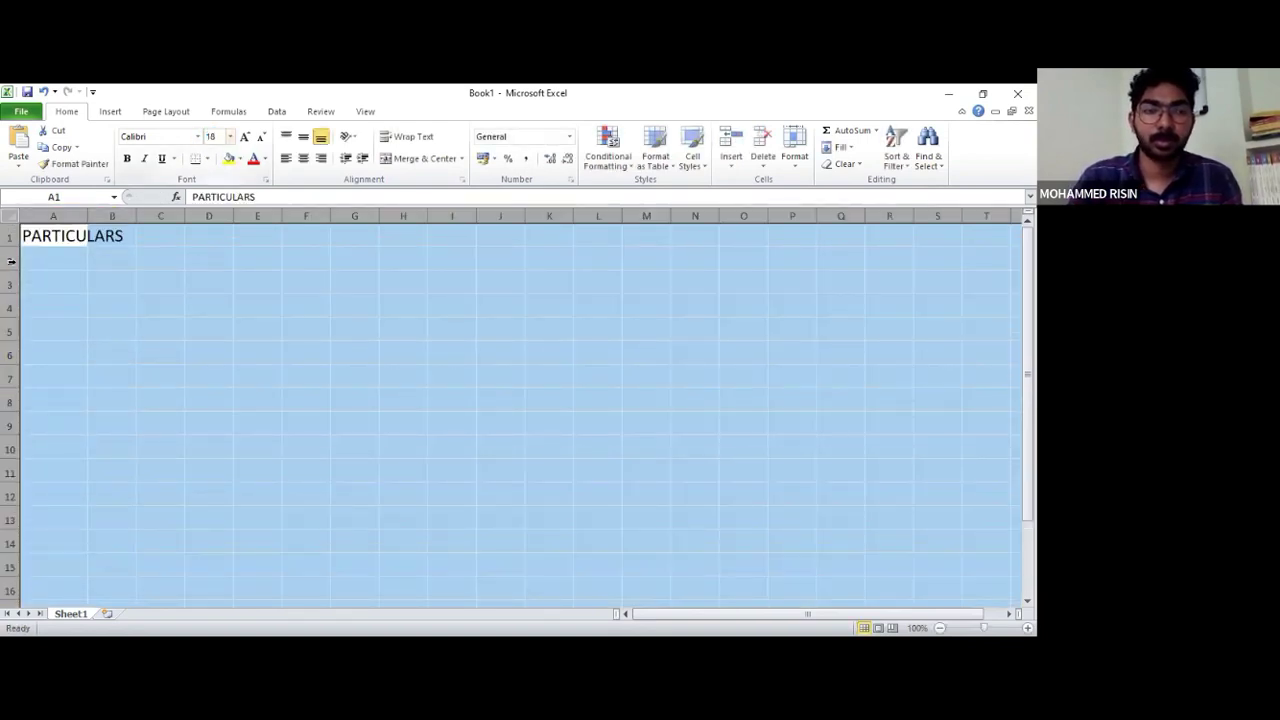
{"action": "double_click", "coordinate": [90, 218]}
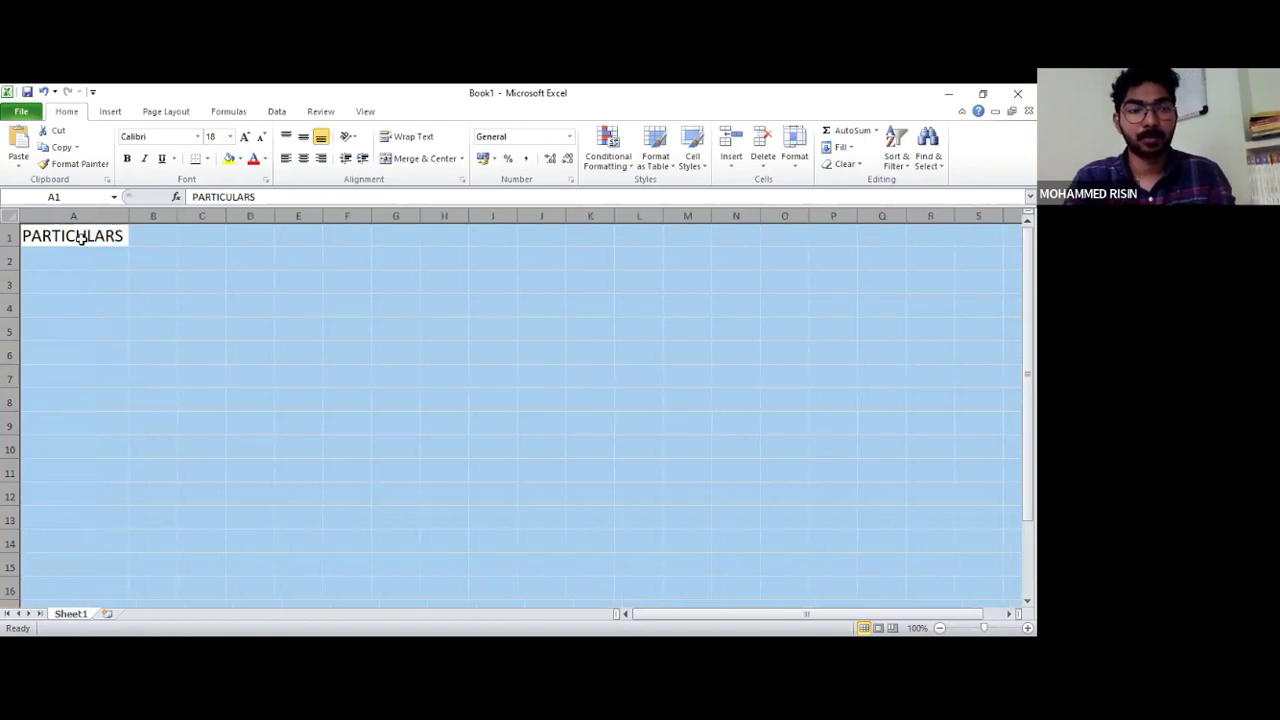
{"action": "left_click", "coordinate": [153, 329]}
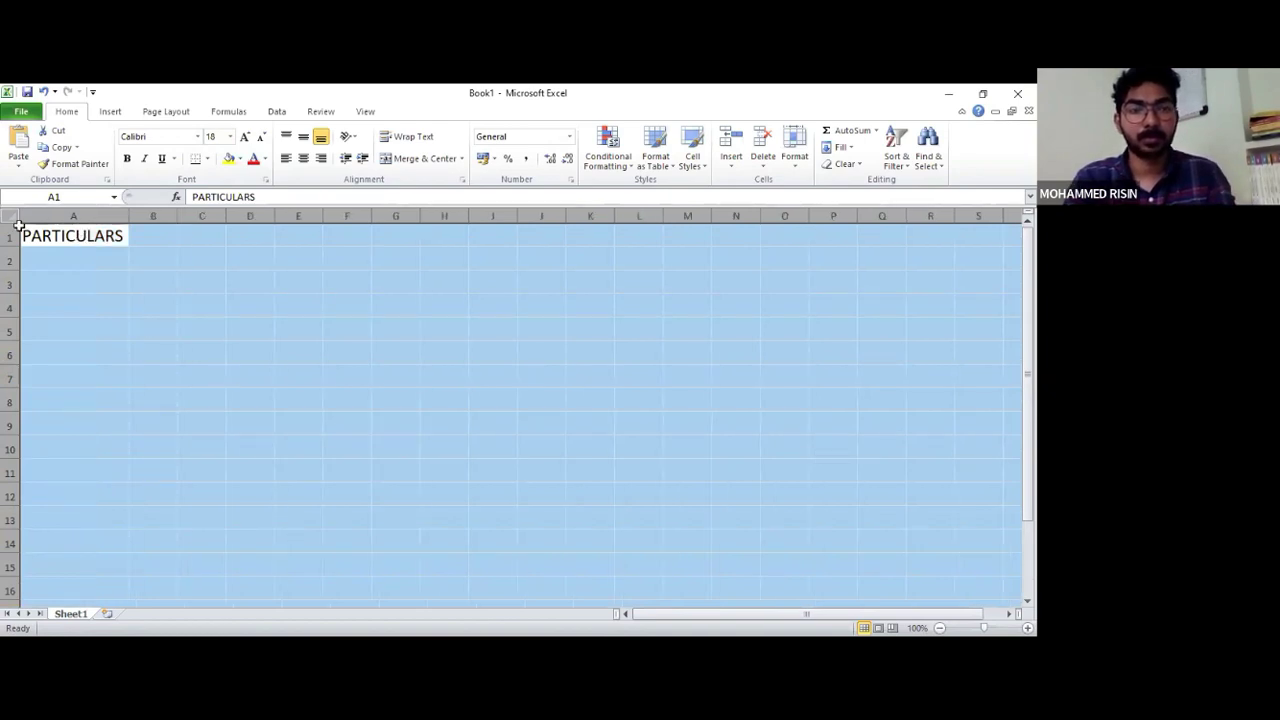
{"action": "left_click", "coordinate": [33, 232]}
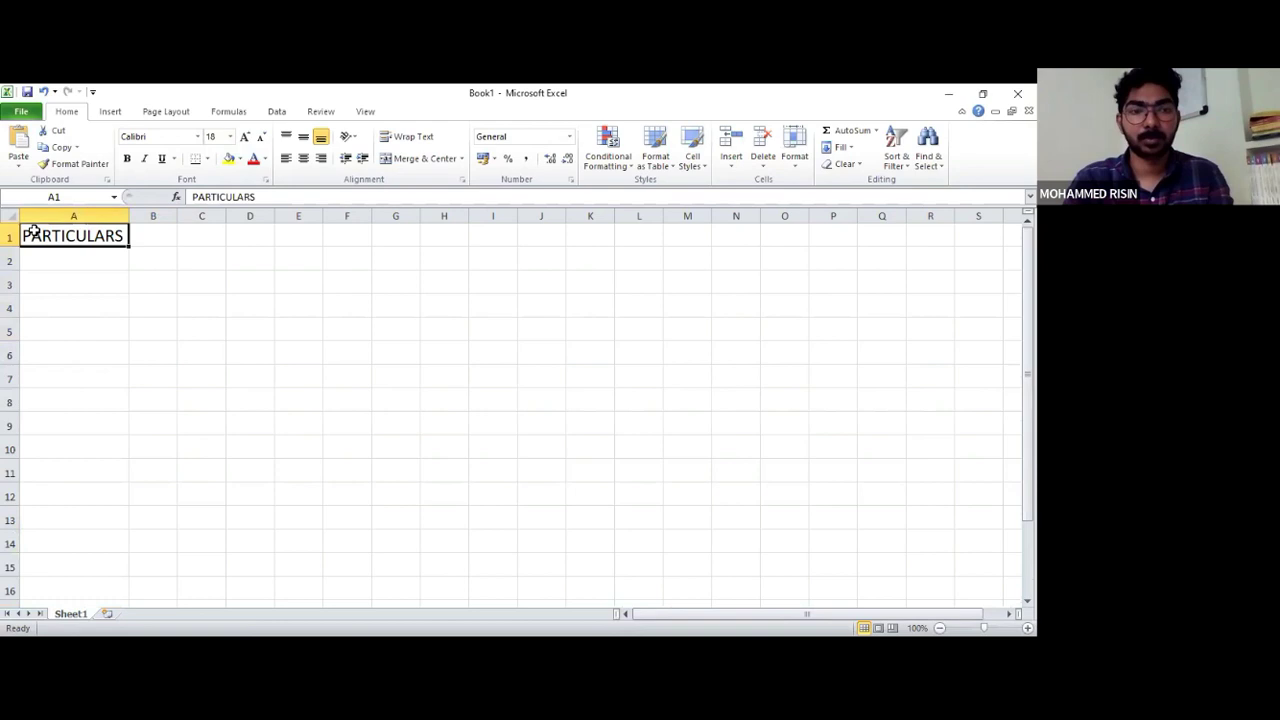
Clear cell A1, re-enter the heading PARTICULARS in F1 and fit column F's width to it
{"action": "key", "text": "Delete"}
{"action": "left_click", "coordinate": [335, 236]}
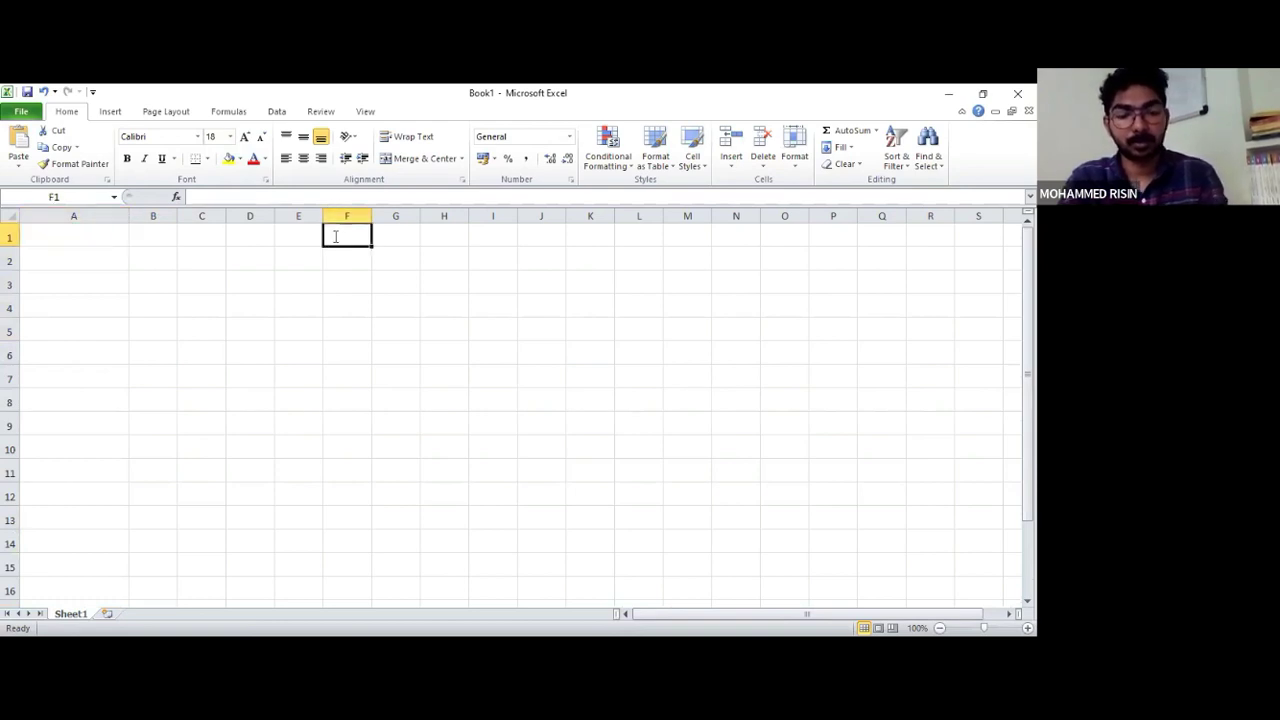
{"action": "type", "text": "PARTI"}
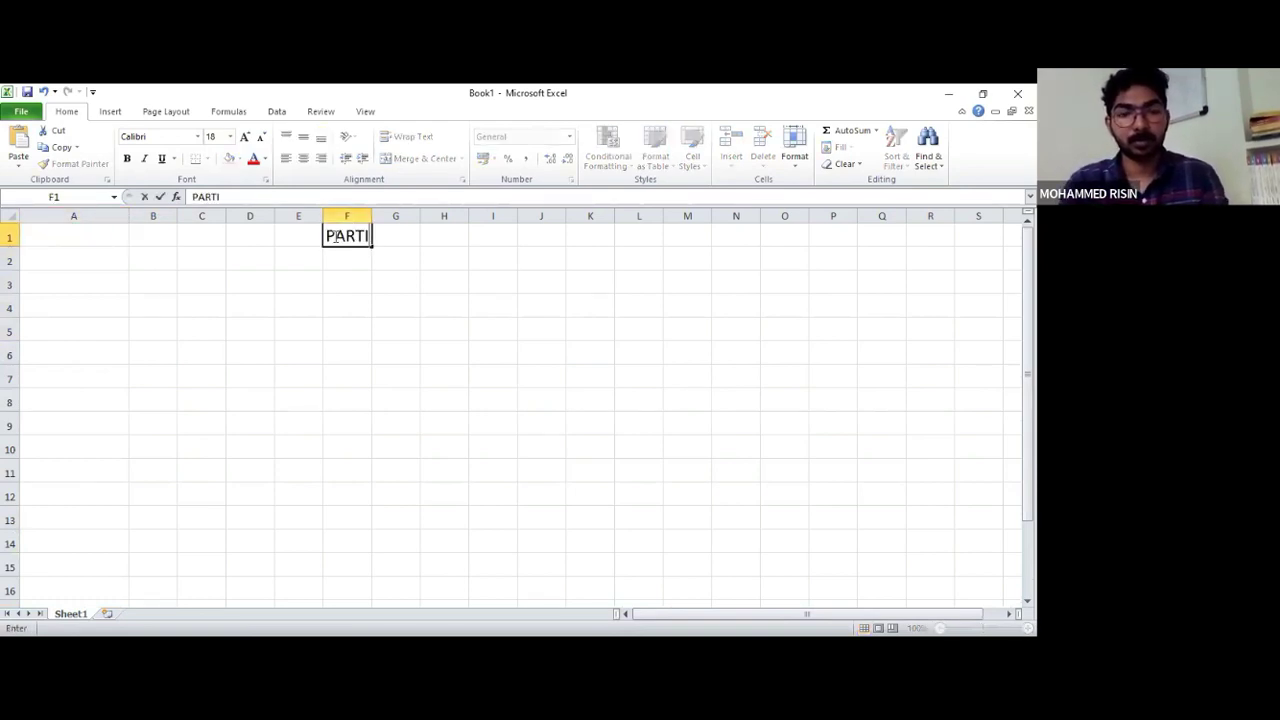
{"action": "type", "text": "CULARS"}
{"action": "key", "text": "Return"}
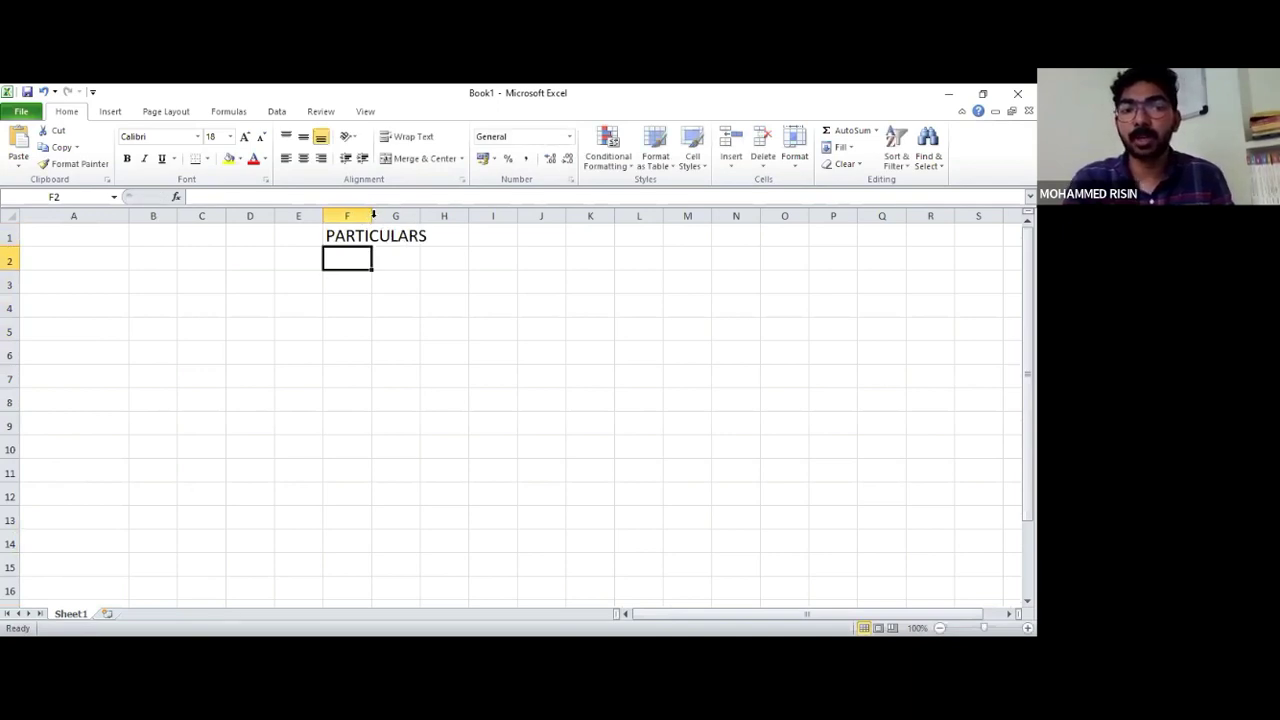
{"action": "double_click", "coordinate": [372, 216]}
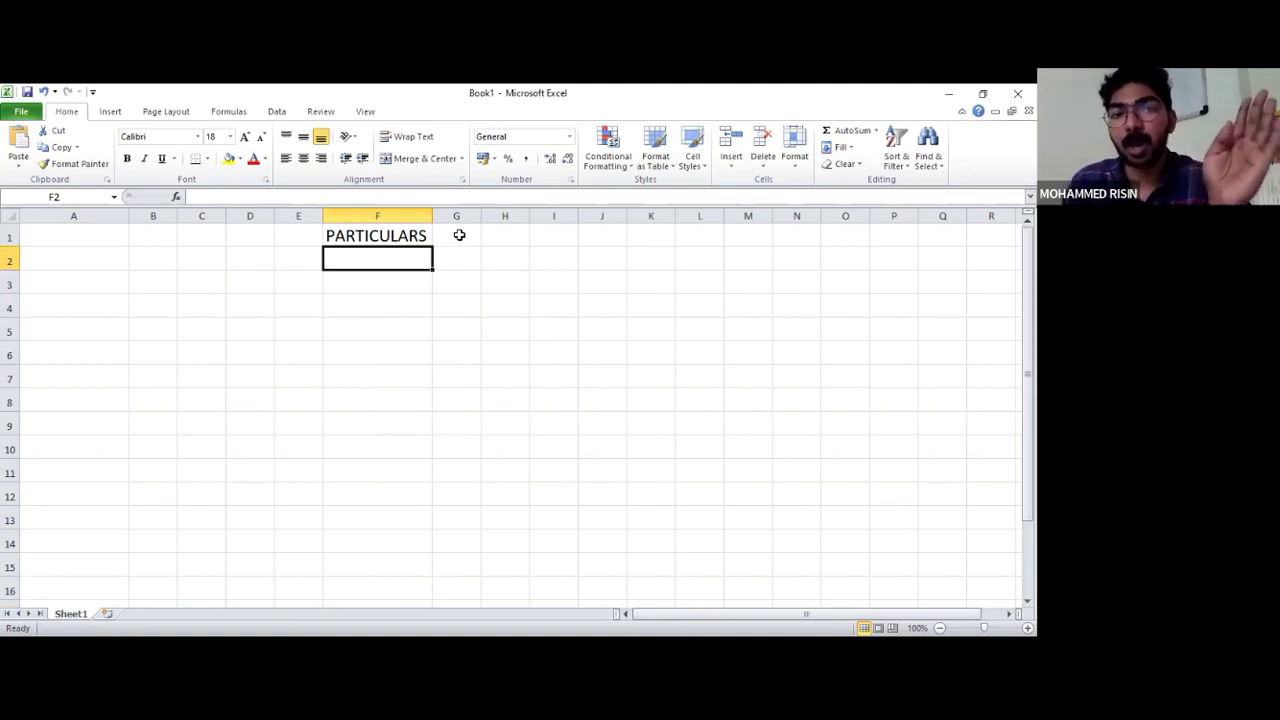
Enter the underwriter column headings A, B and C in cells G1, H1 and I1
{"action": "left_click", "coordinate": [459, 235]}
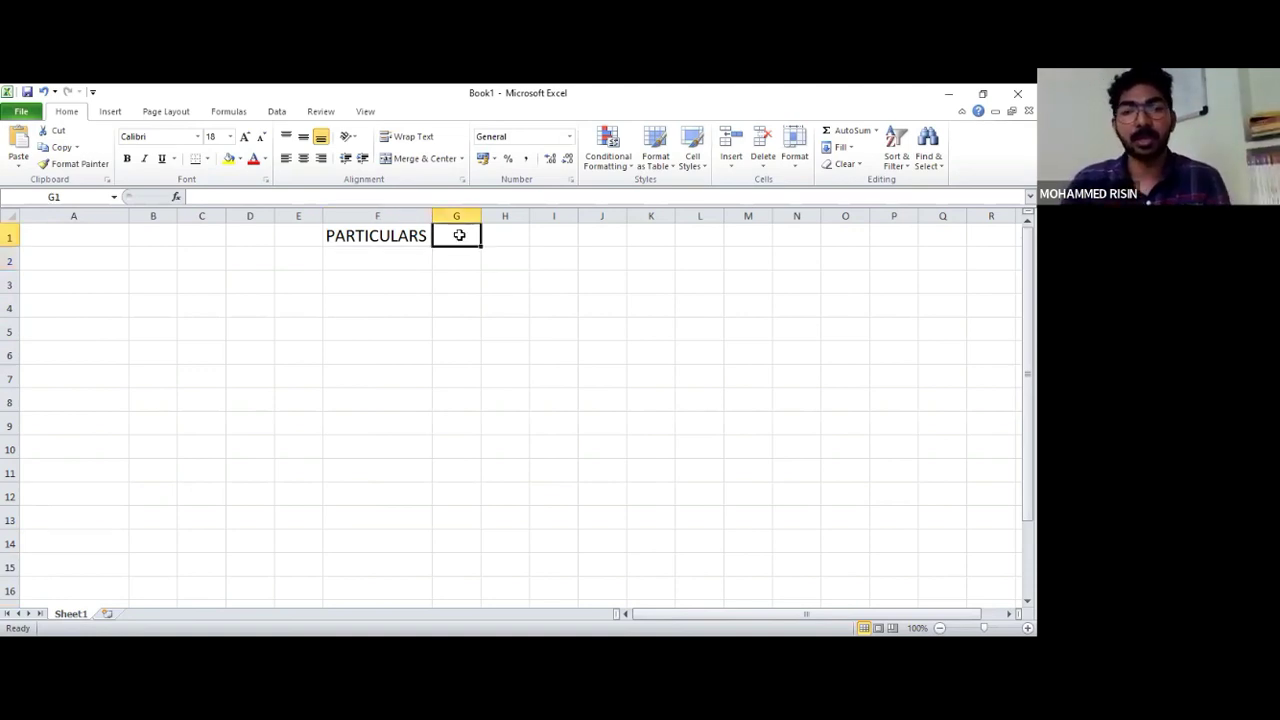
{"action": "type", "text": "A"}
{"action": "key", "text": "Tab"}
{"action": "type", "text": "B"}
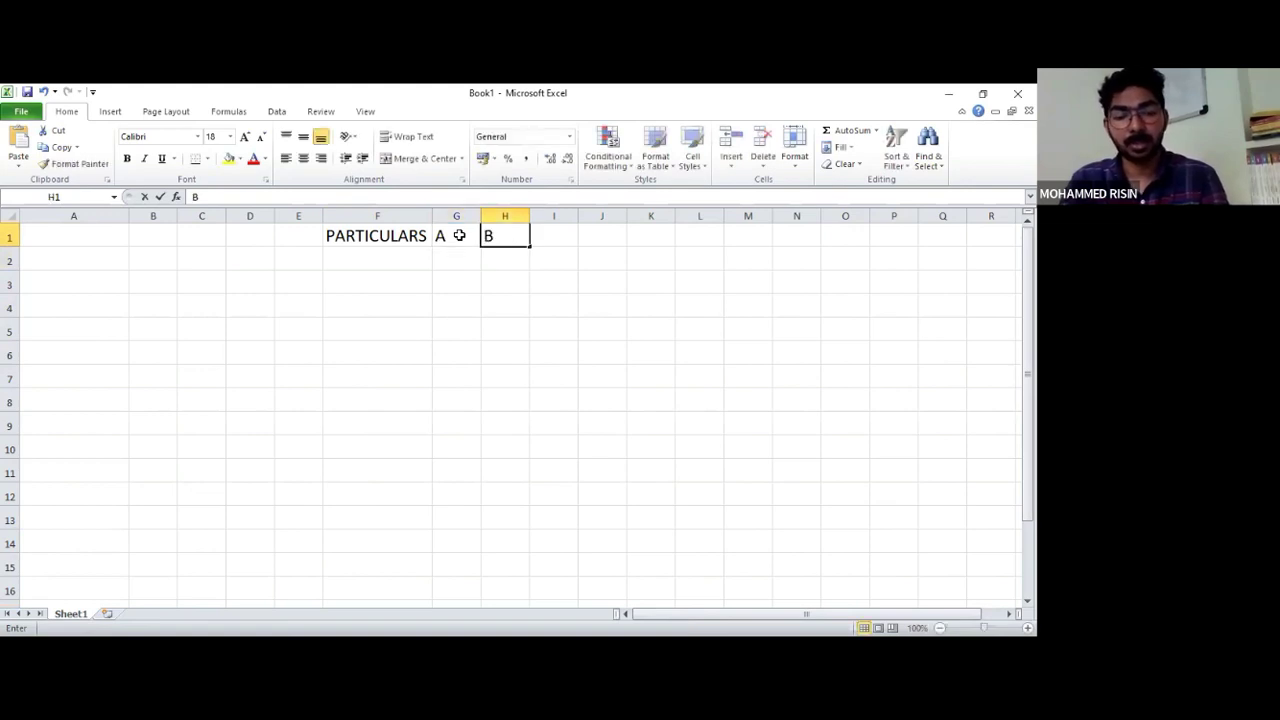
{"action": "key", "text": "Tab"}
{"action": "type", "text": "C"}
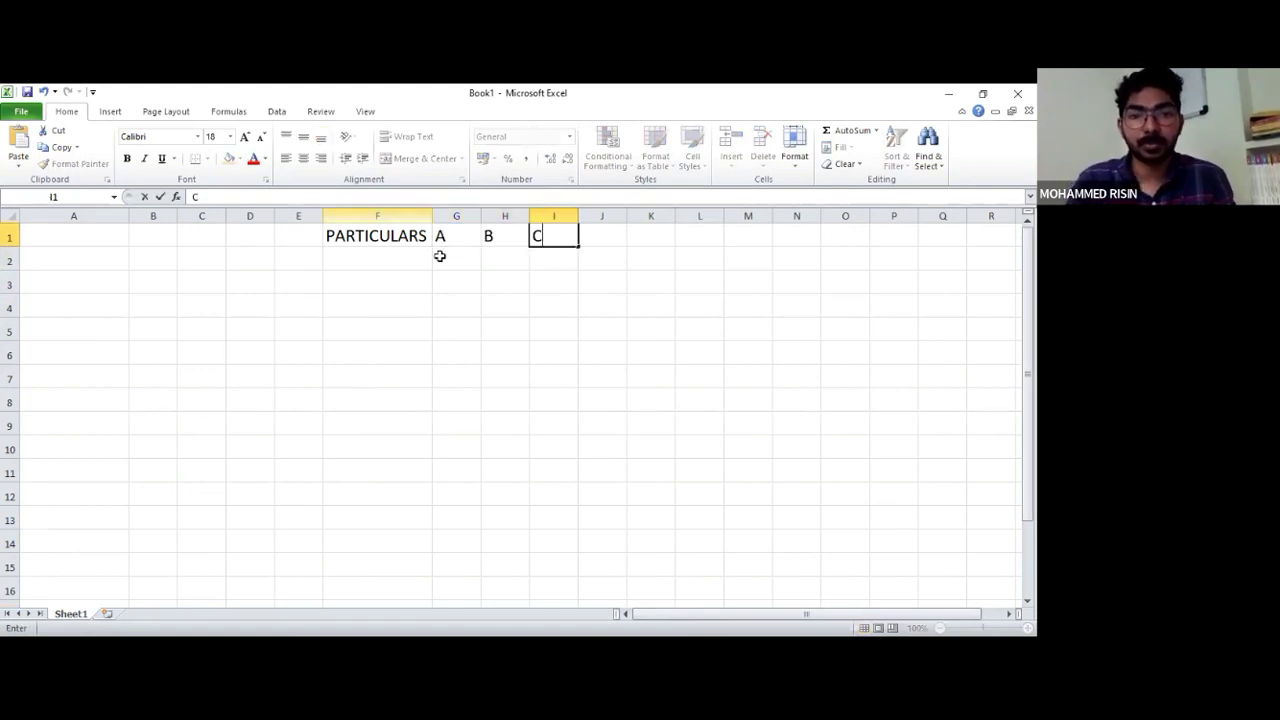
{"action": "left_click", "coordinate": [441, 278]}
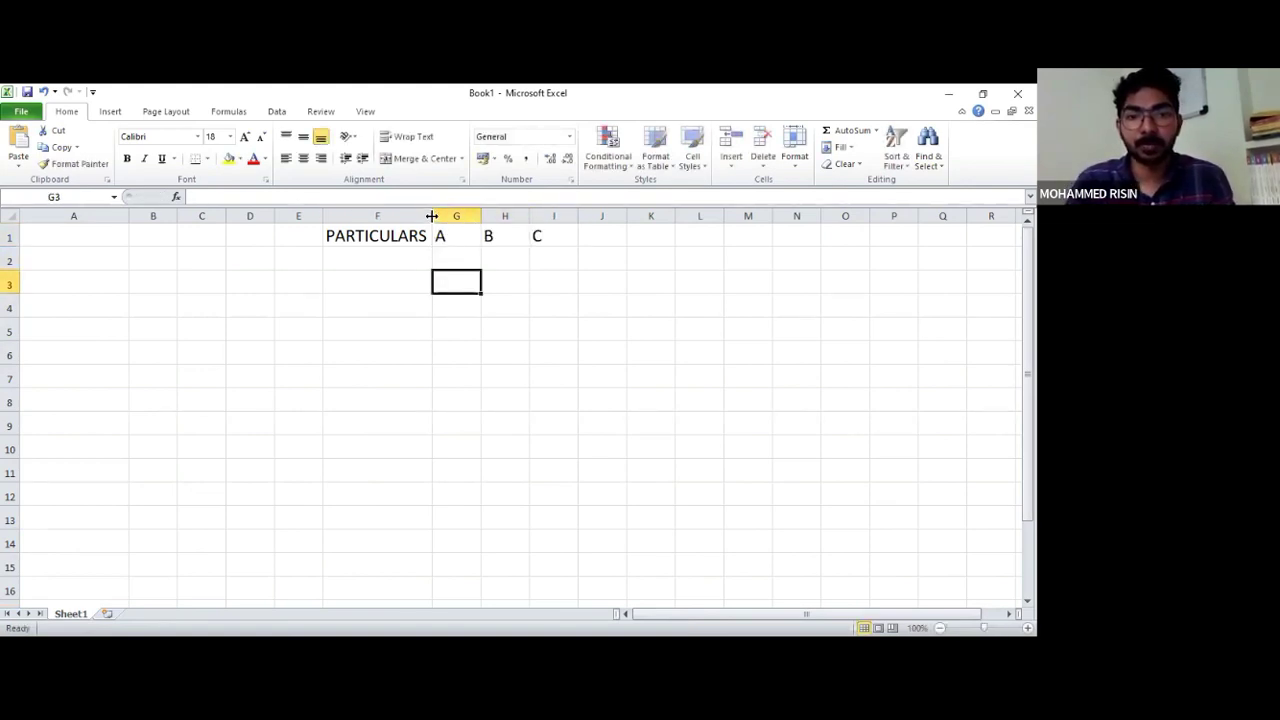
Widen columns F to I and make the headings in F1:I1 bold
{"action": "left_click_drag", "start_coordinate": [431, 216], "coordinate": [663, 216]}
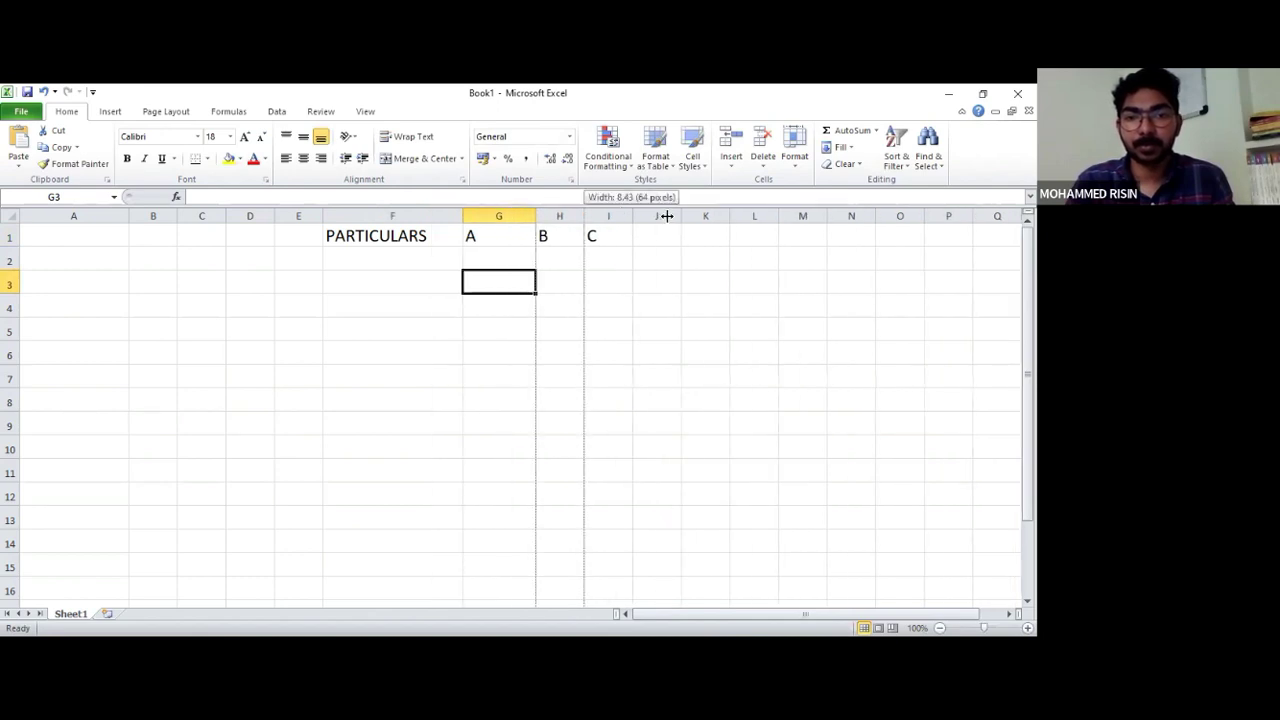
{"action": "left_click_drag", "start_coordinate": [400, 238], "coordinate": [637, 232]}
{"action": "key", "text": "ctrl+b"}
{"action": "left_click", "coordinate": [600, 287]}
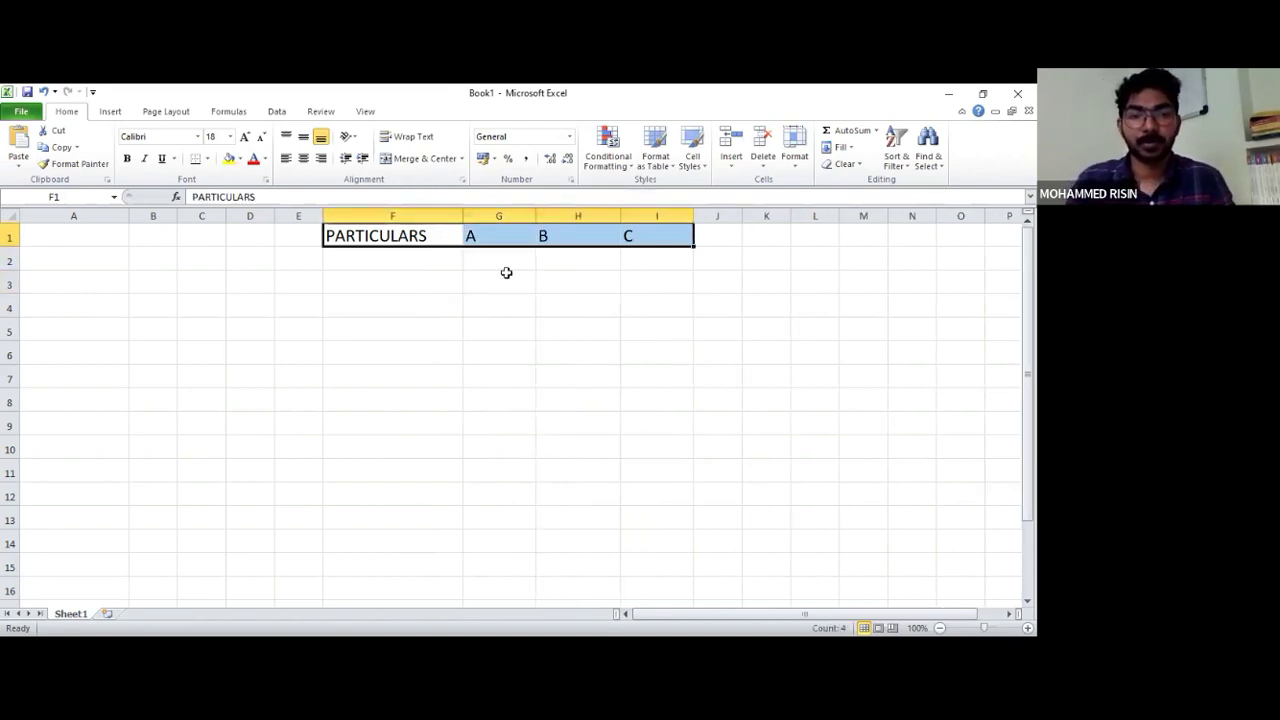
{"action": "left_click", "coordinate": [446, 263]}
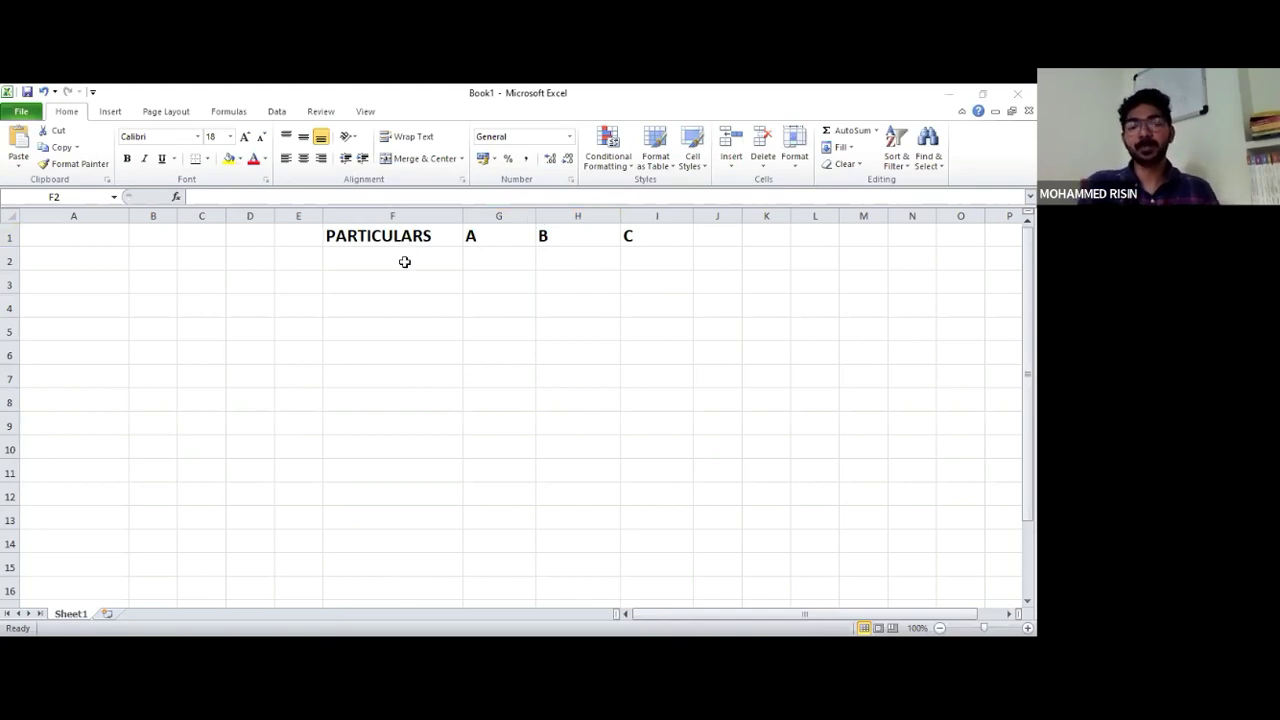
{"action": "left_click", "coordinate": [458, 258]}
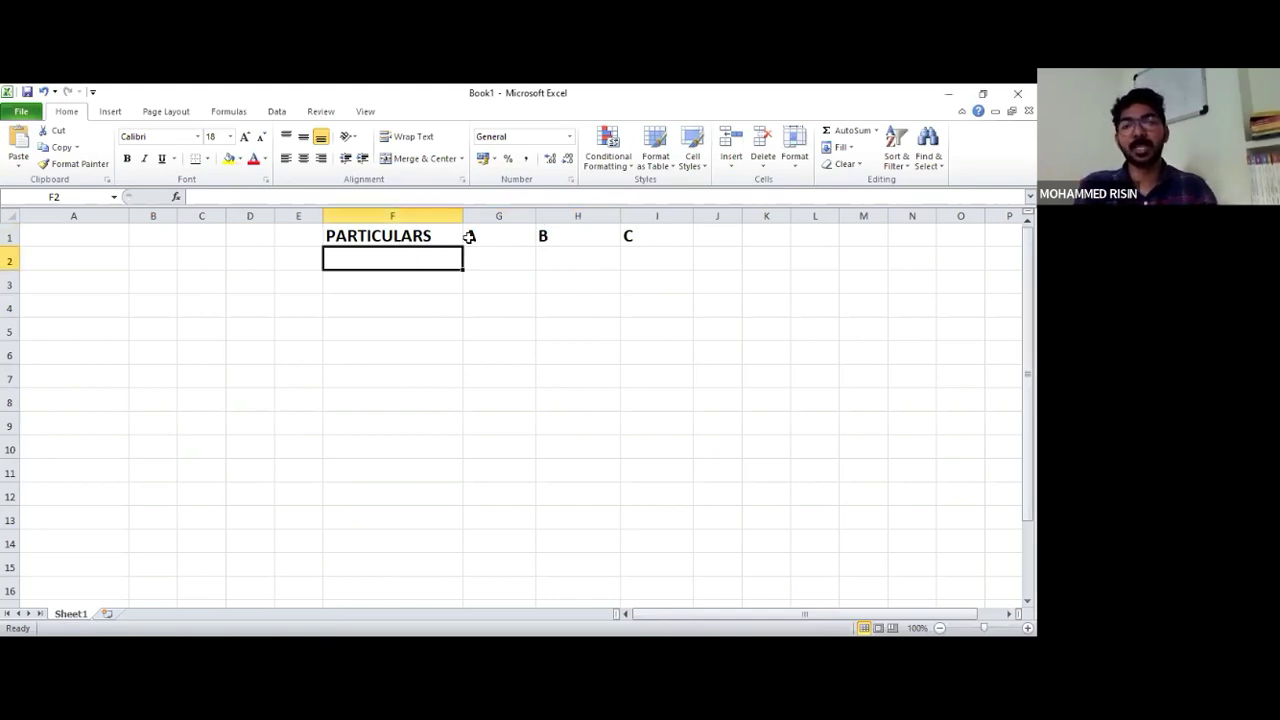
{"action": "left_click", "coordinate": [414, 236]}
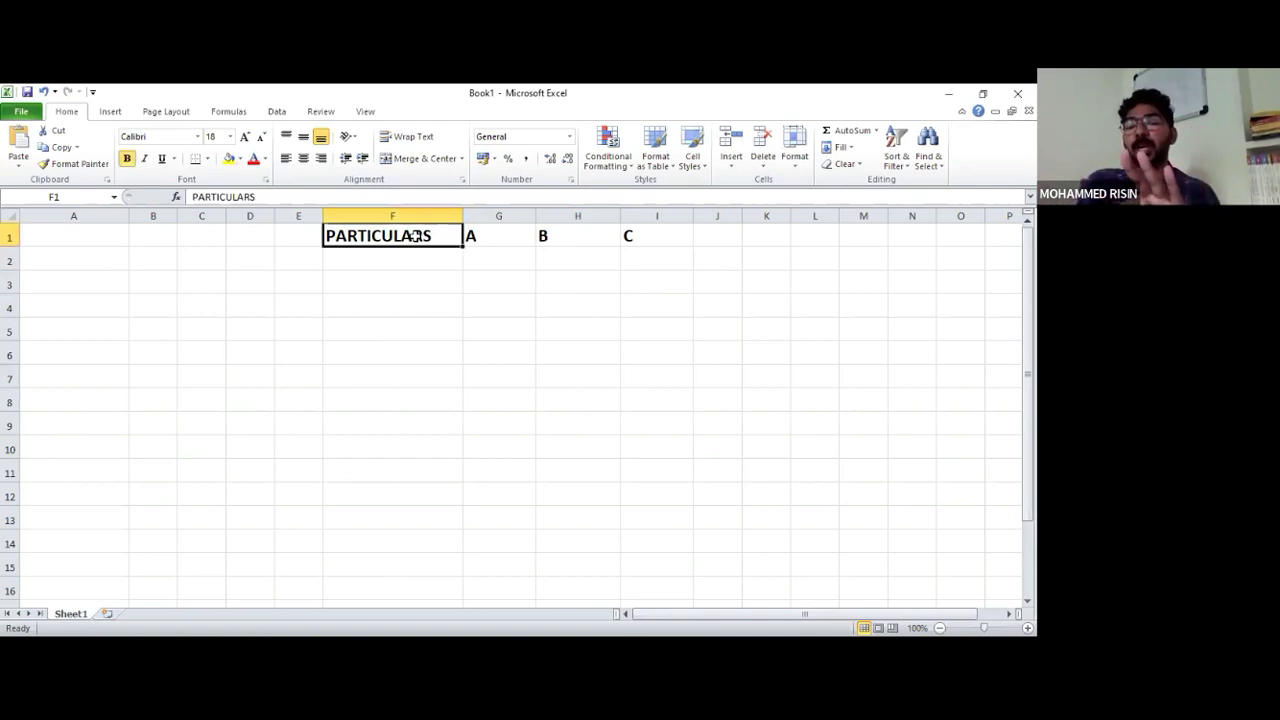
Check Question 1 in QUESTIONS.pdf and start the first row label in cell F2 with "gross liability("
{"action": "left_click", "coordinate": [343, 258]}
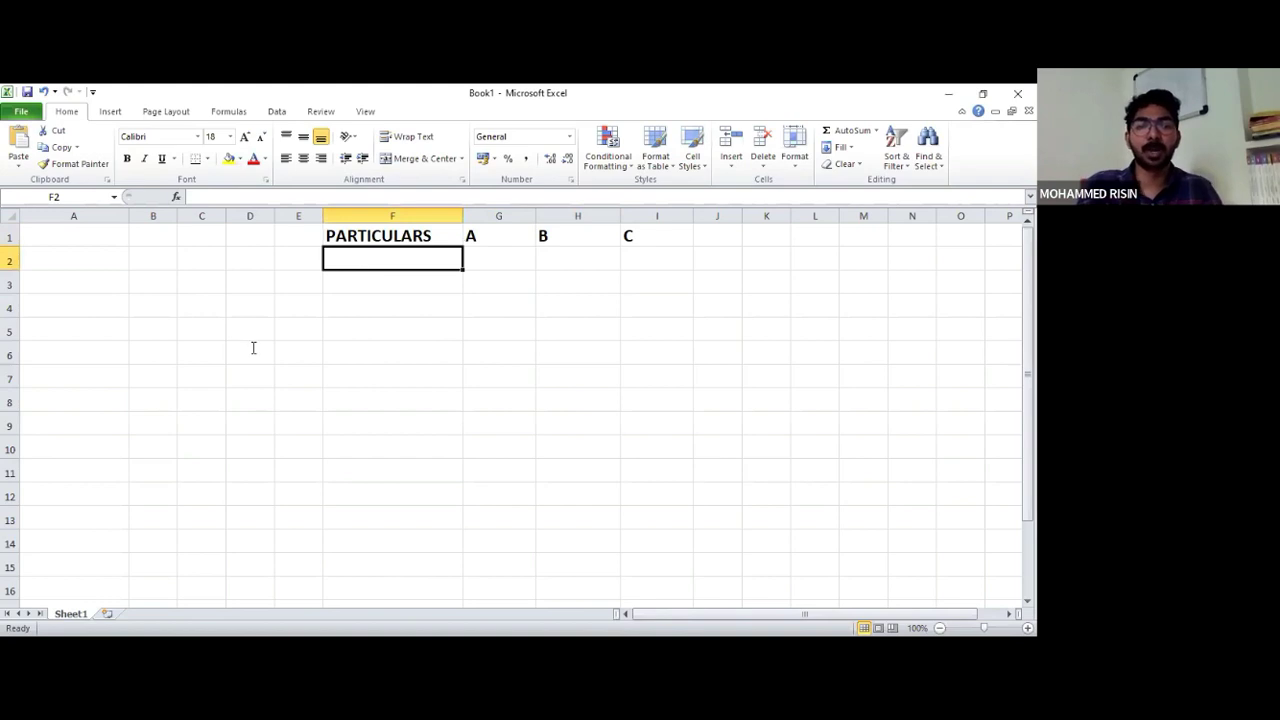
{"action": "key", "text": "alt+Tab"}
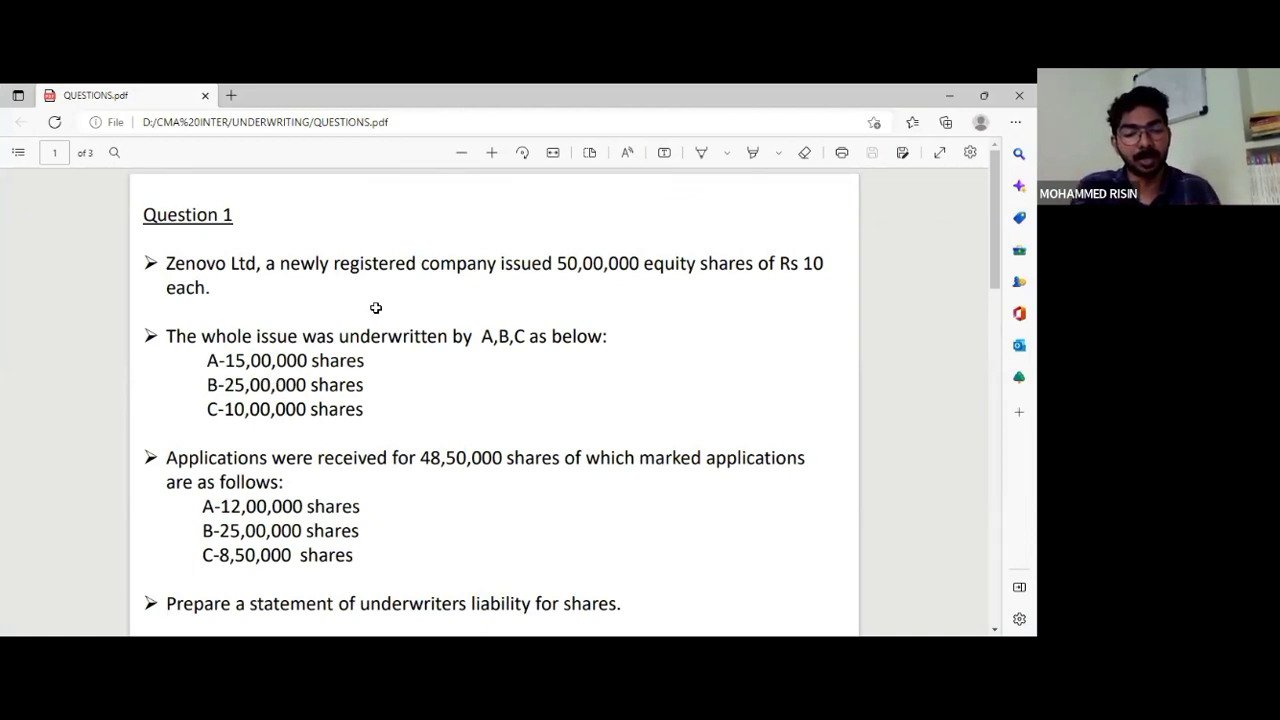
{"action": "key", "text": "alt+Tab"}
{"action": "type", "text": "GROSS"}
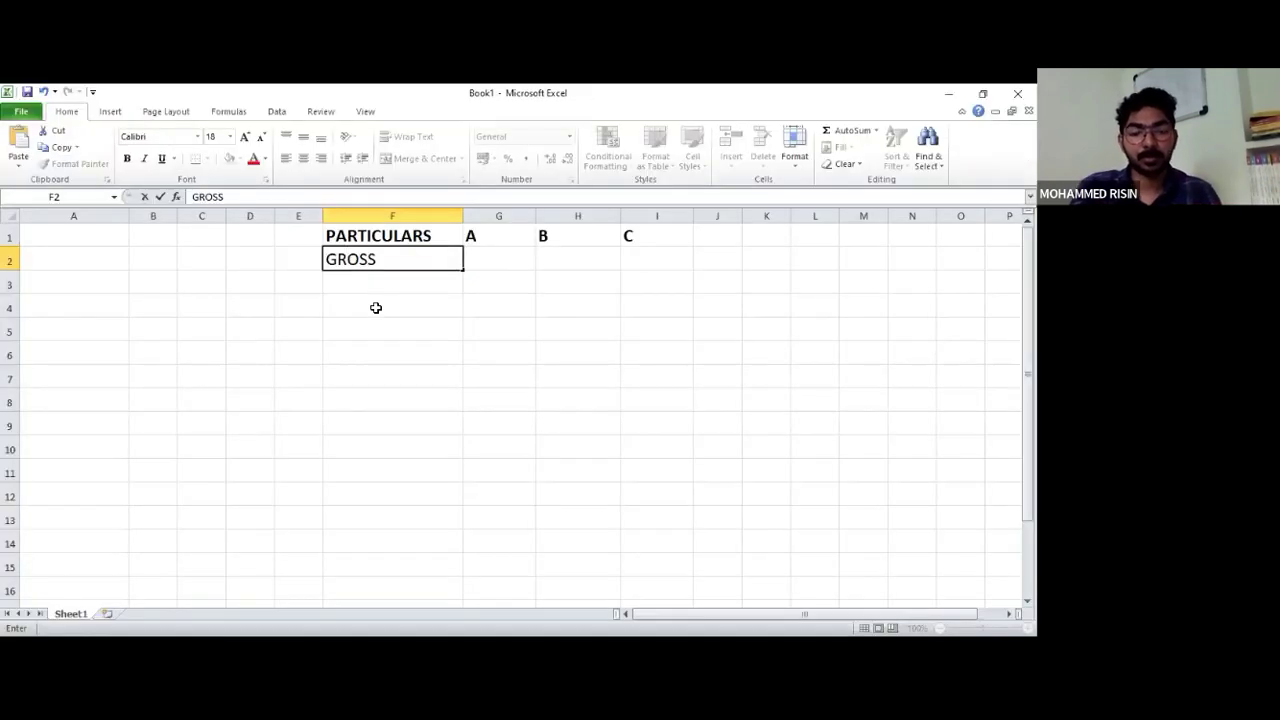
{"action": "key", "text": "BackSpace"}
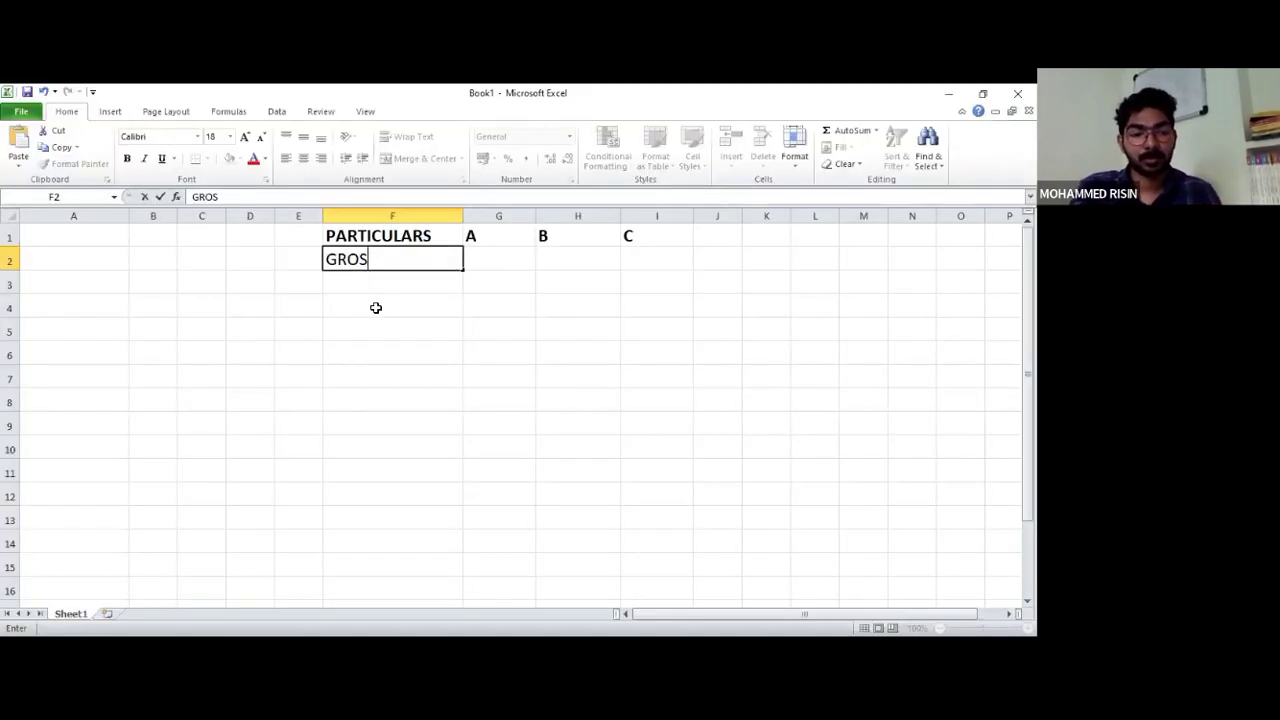
{"action": "key", "text": "BackSpace"}
{"action": "key", "text": "BackSpace"}
{"action": "key", "text": "BackSpace"}
{"action": "key", "text": "BackSpace"}
{"action": "type", "text": "gro"}
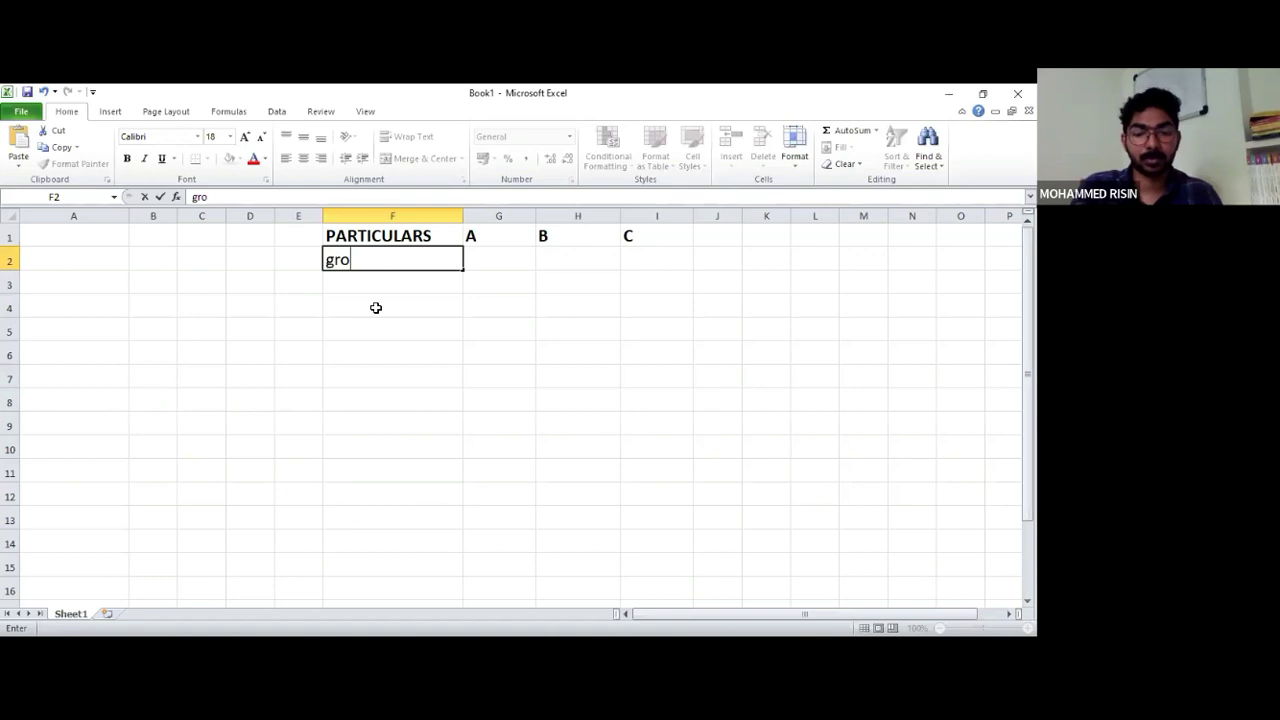
{"action": "type", "text": "ss lia"}
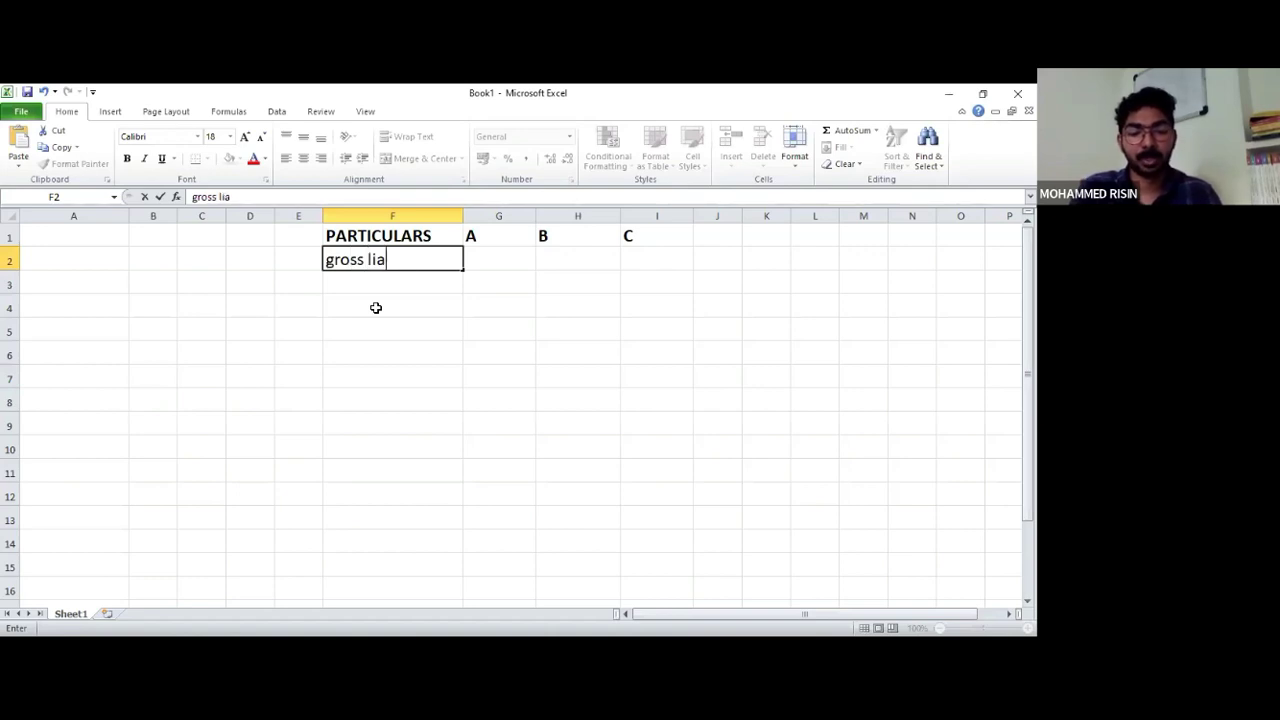
{"action": "type", "text": "bility"}
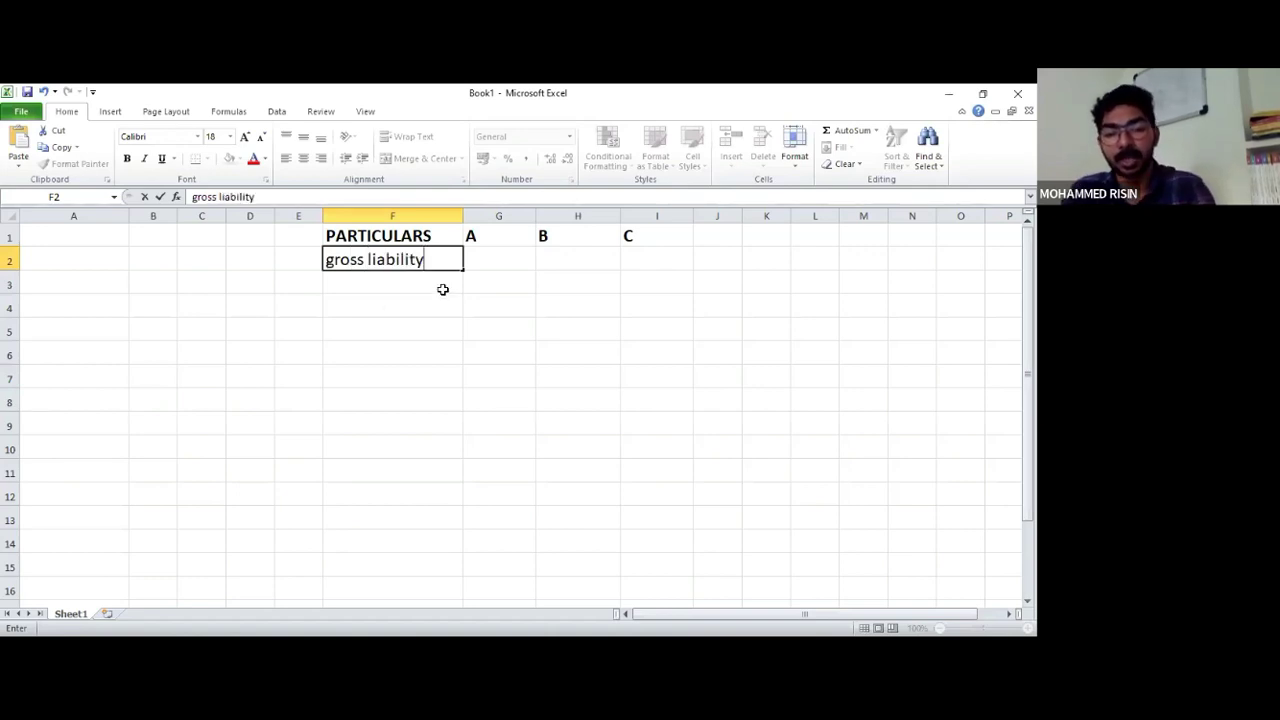
{"action": "type", "text": "("}
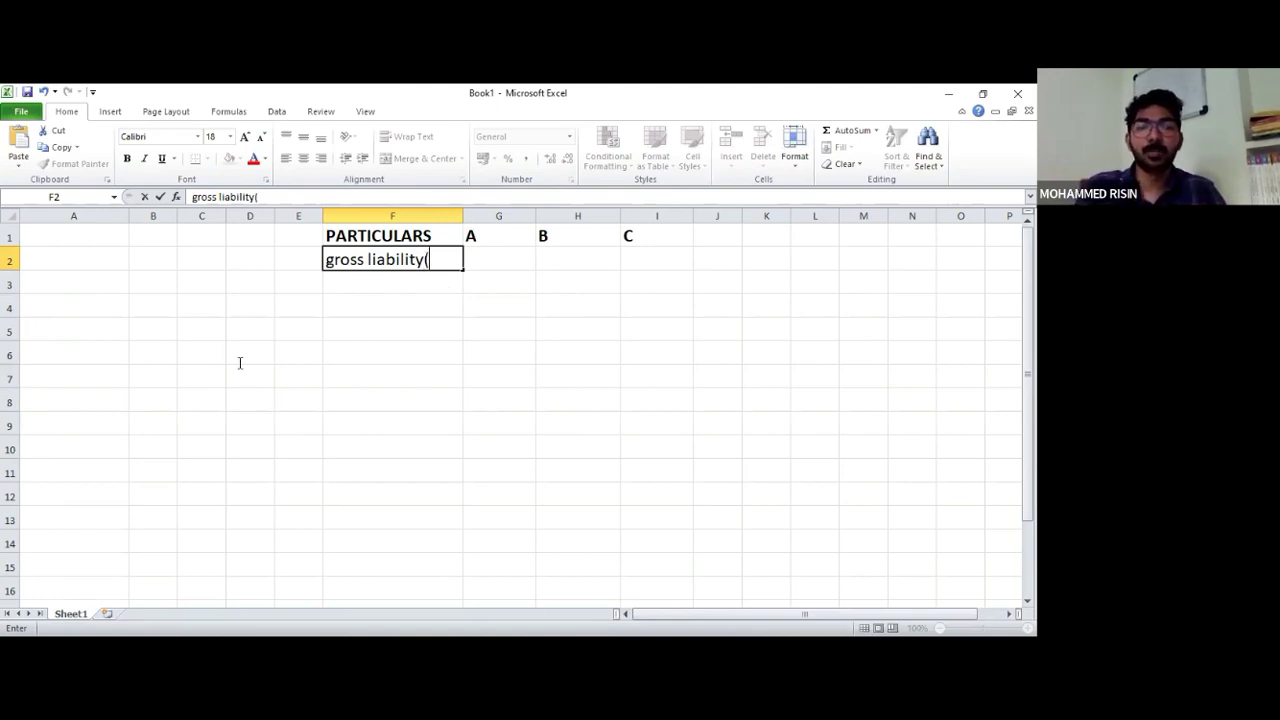
Look up the underwritten shares of A, B and C in QUESTIONS.pdf and enter 15, 25 and 10 in L1, M1 and N1
{"action": "key", "text": "alt+Tab"}
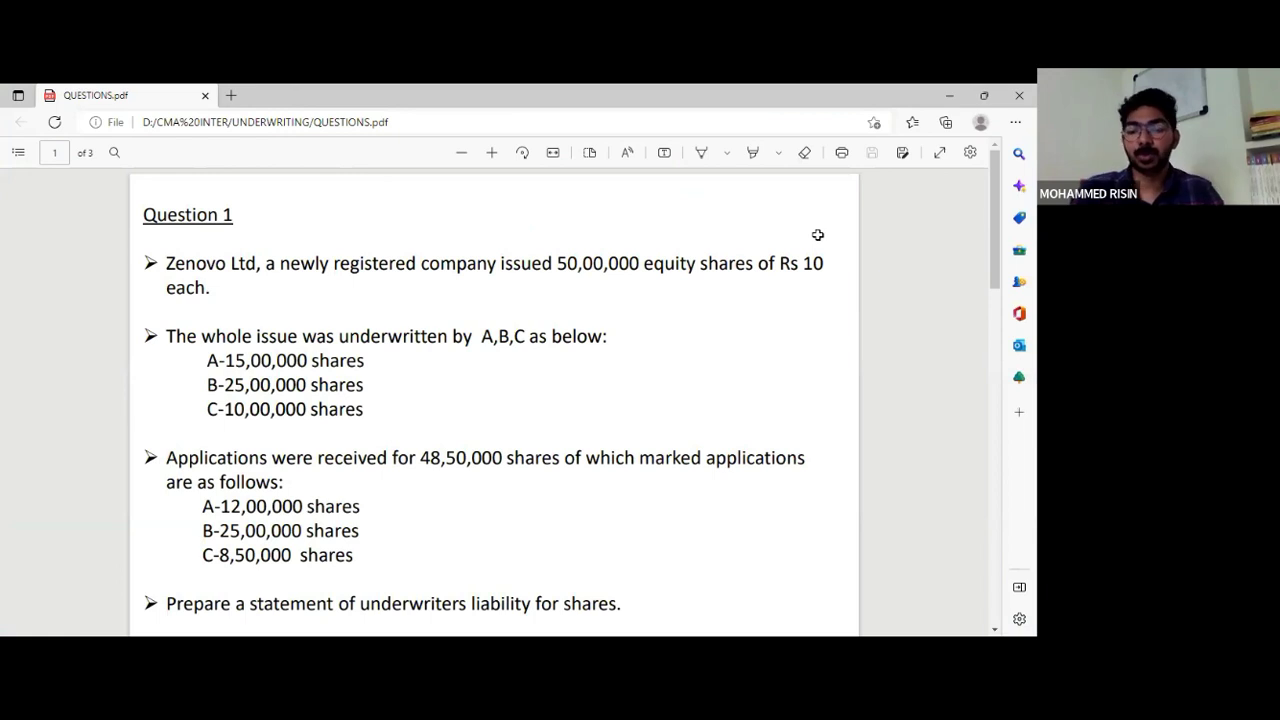
{"action": "key", "text": "alt+Tab"}
{"action": "type", "text": "15"}
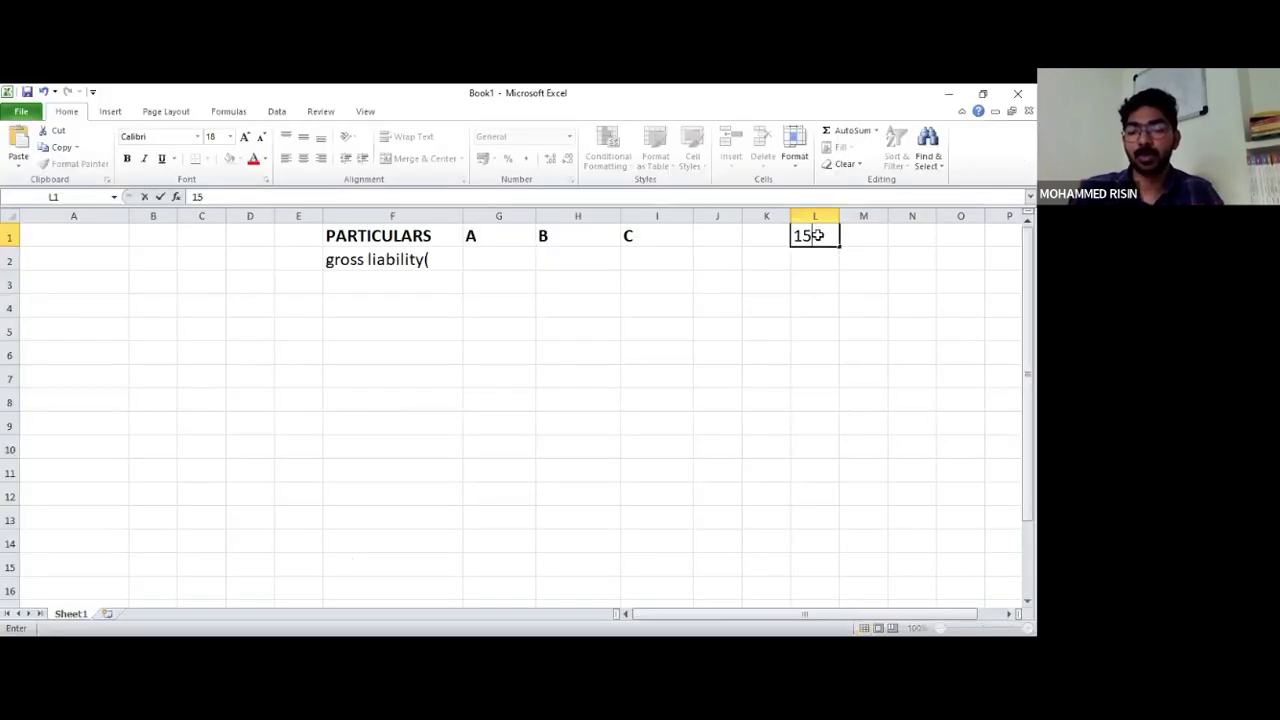
{"action": "key", "text": "Tab"}
{"action": "type", "text": "25"}
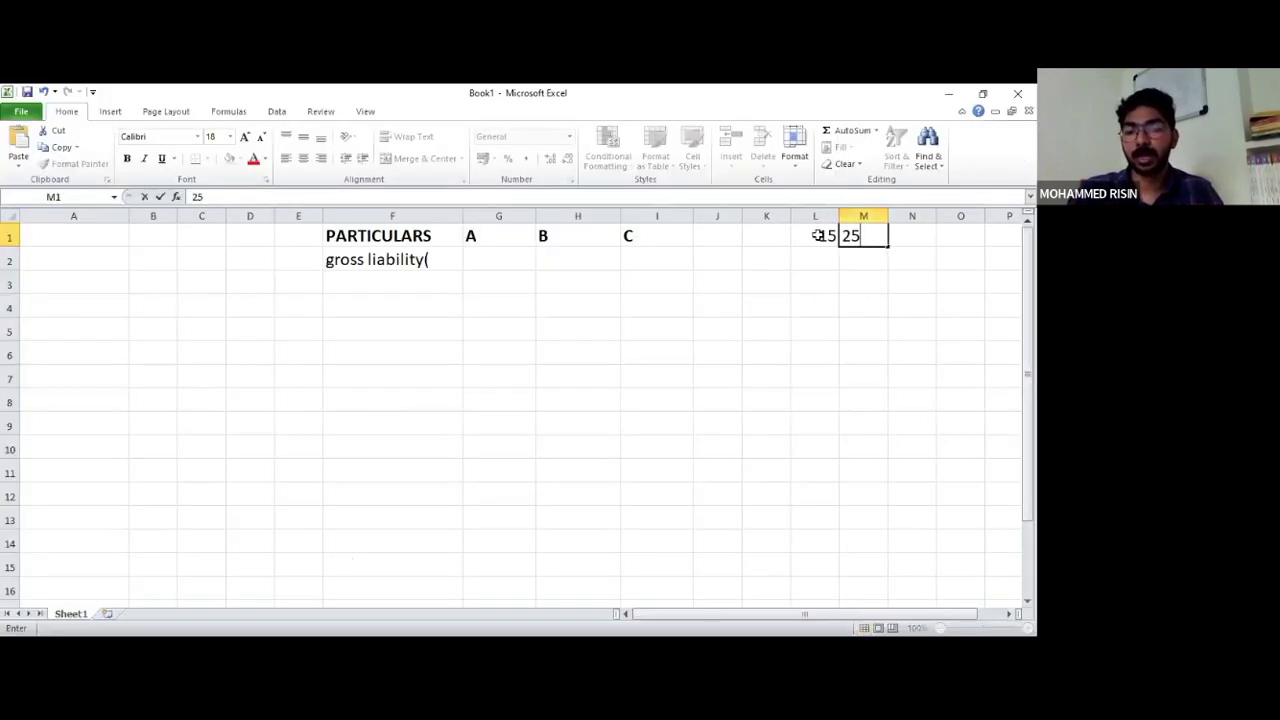
{"action": "key", "text": "Tab"}
{"action": "type", "text": "10"}
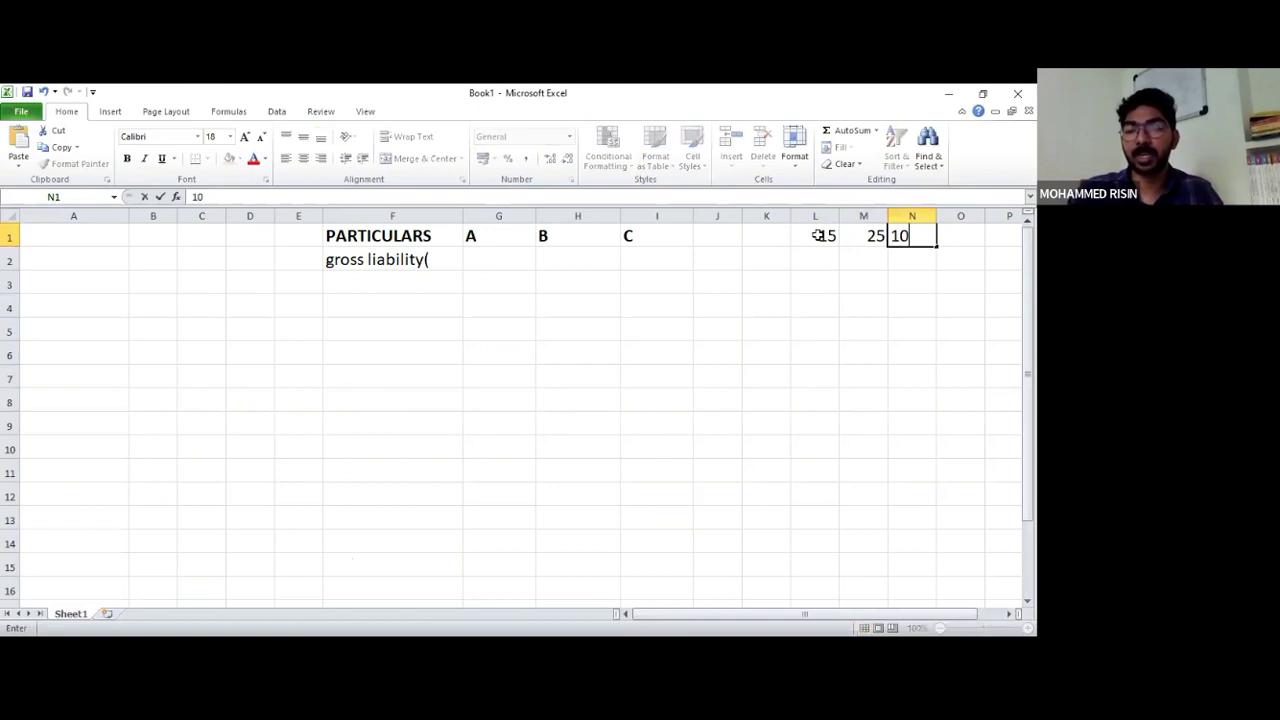
Enter the simplified underwriting ratio 3, 5 and 2 in cells L2, M2 and N2 beneath the share figures
{"action": "key", "text": "Tab"}
{"action": "left_click", "coordinate": [866, 257]}
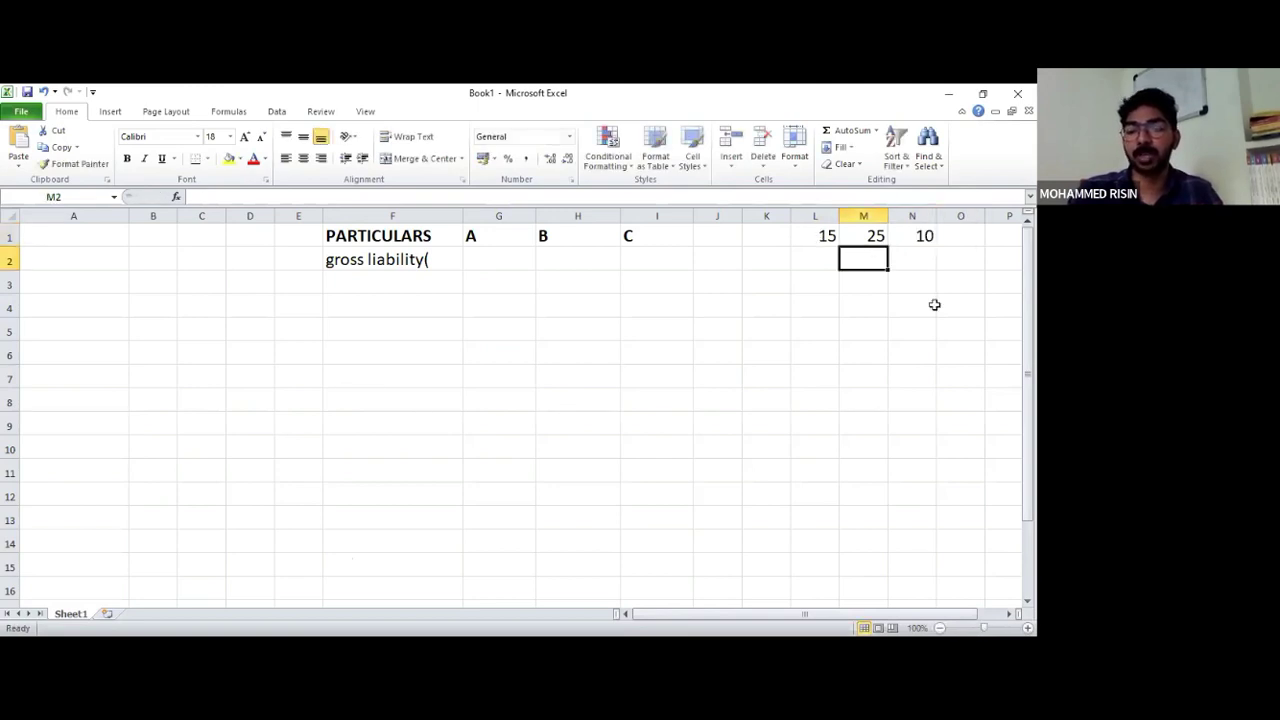
{"action": "key", "text": "Left"}
{"action": "type", "text": "3"}
{"action": "key", "text": "Tab"}
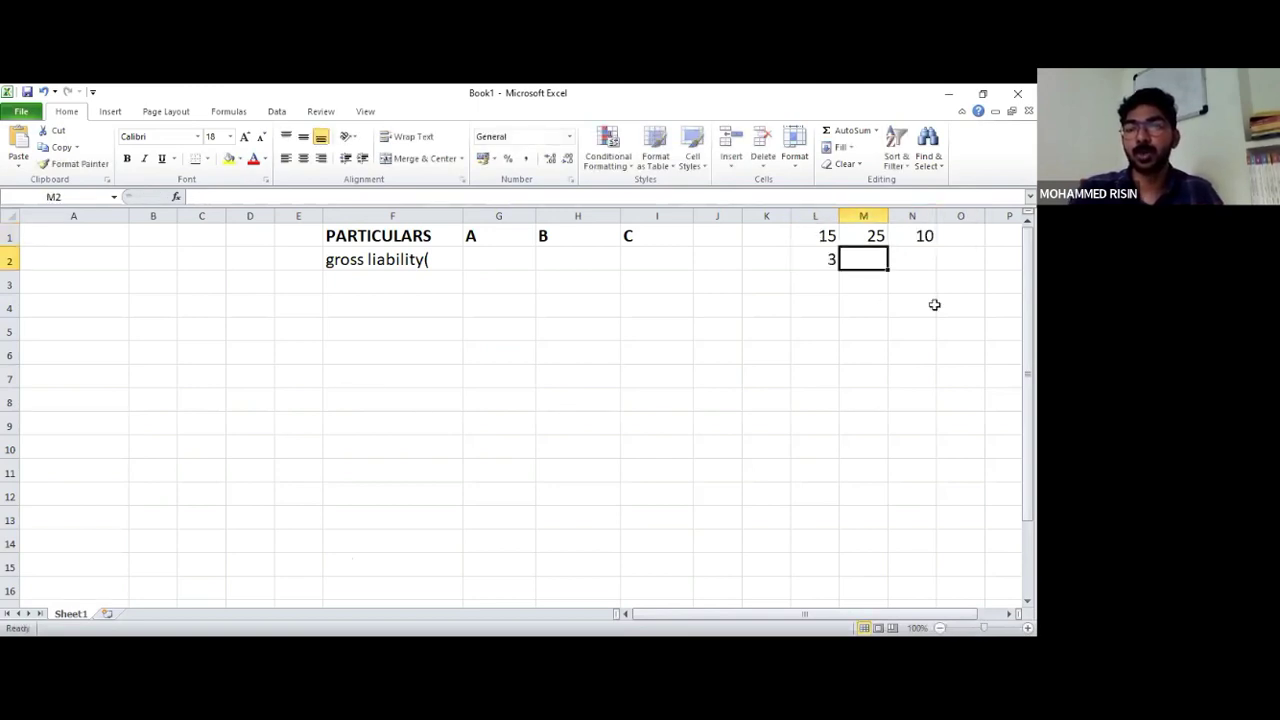
{"action": "type", "text": "5"}
{"action": "key", "text": "Return"}
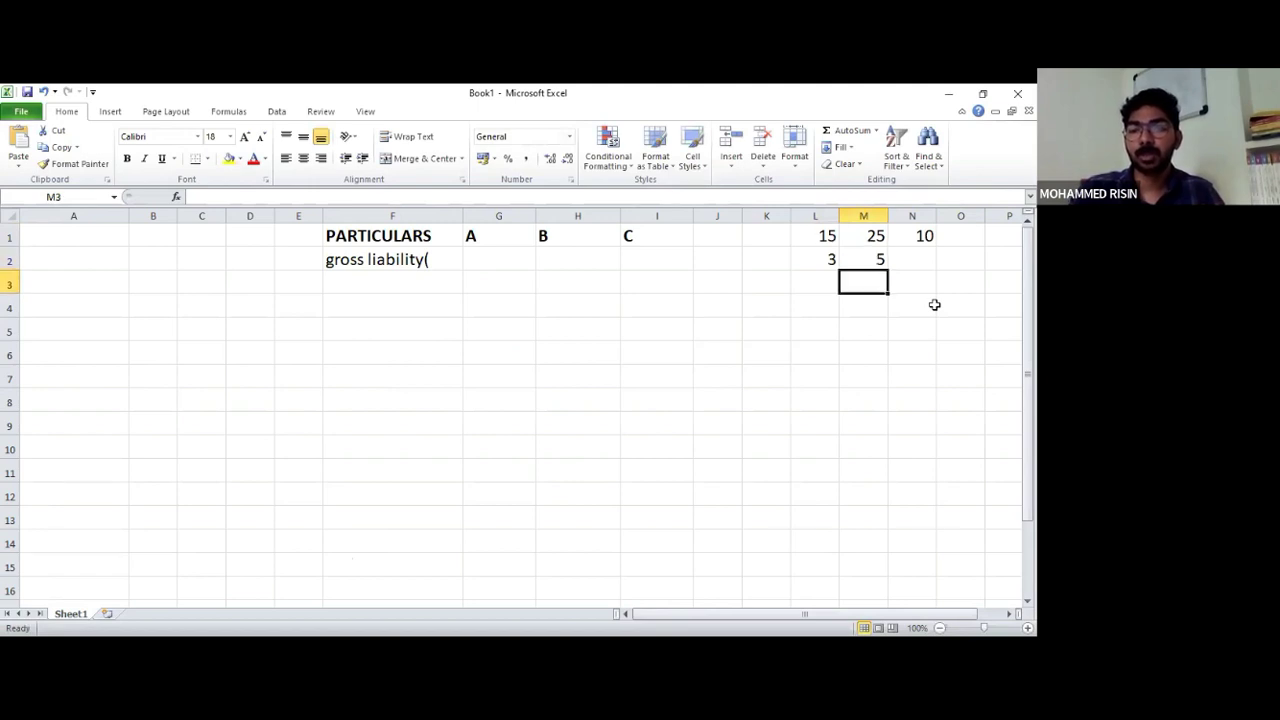
{"action": "key", "text": "Up"}
{"action": "key", "text": "Right"}
{"action": "type", "text": "2"}
{"action": "key", "text": "Return"}
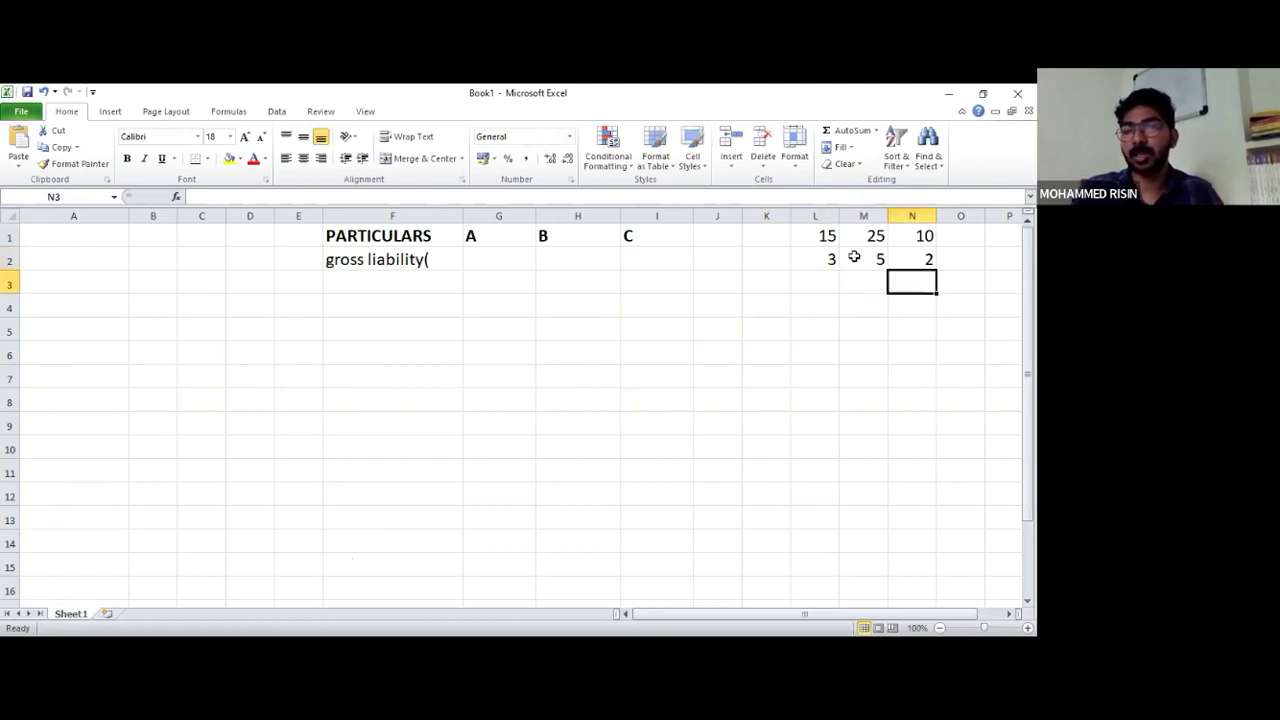
{"action": "left_click", "coordinate": [826, 238]}
{"action": "left_click_drag", "start_coordinate": [826, 238], "coordinate": [916, 240]}
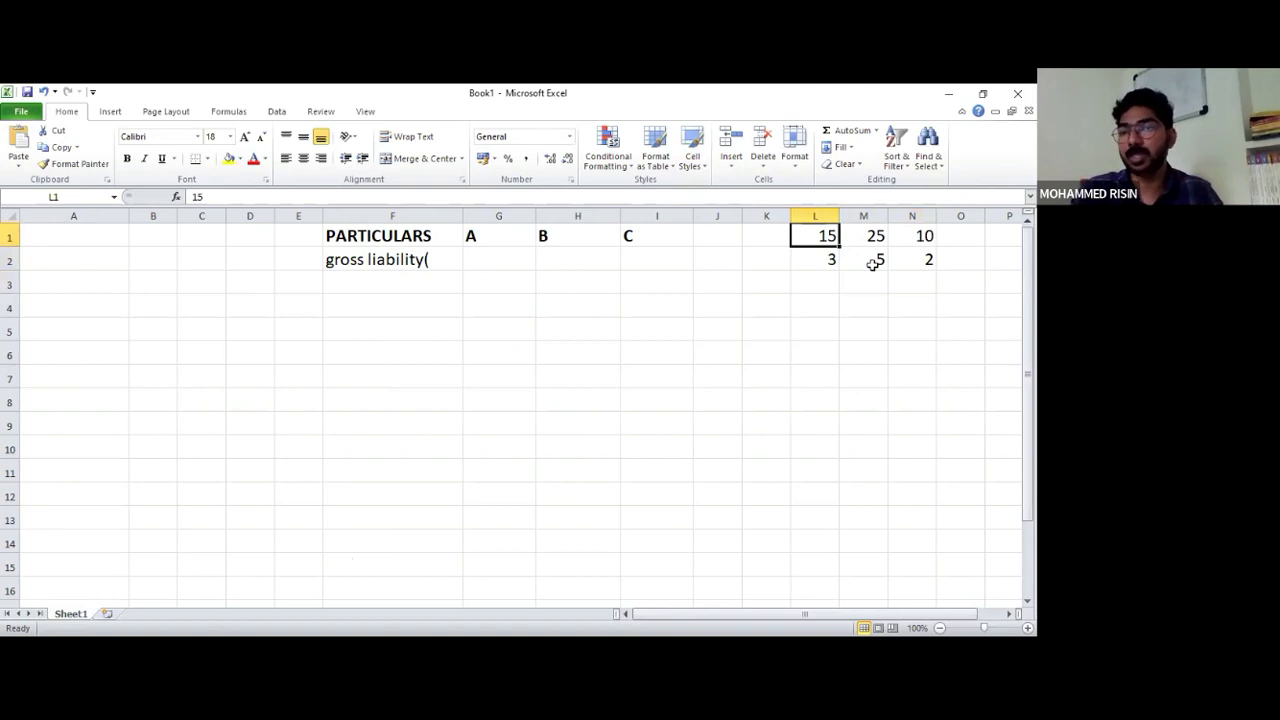
{"action": "left_click", "coordinate": [831, 258]}
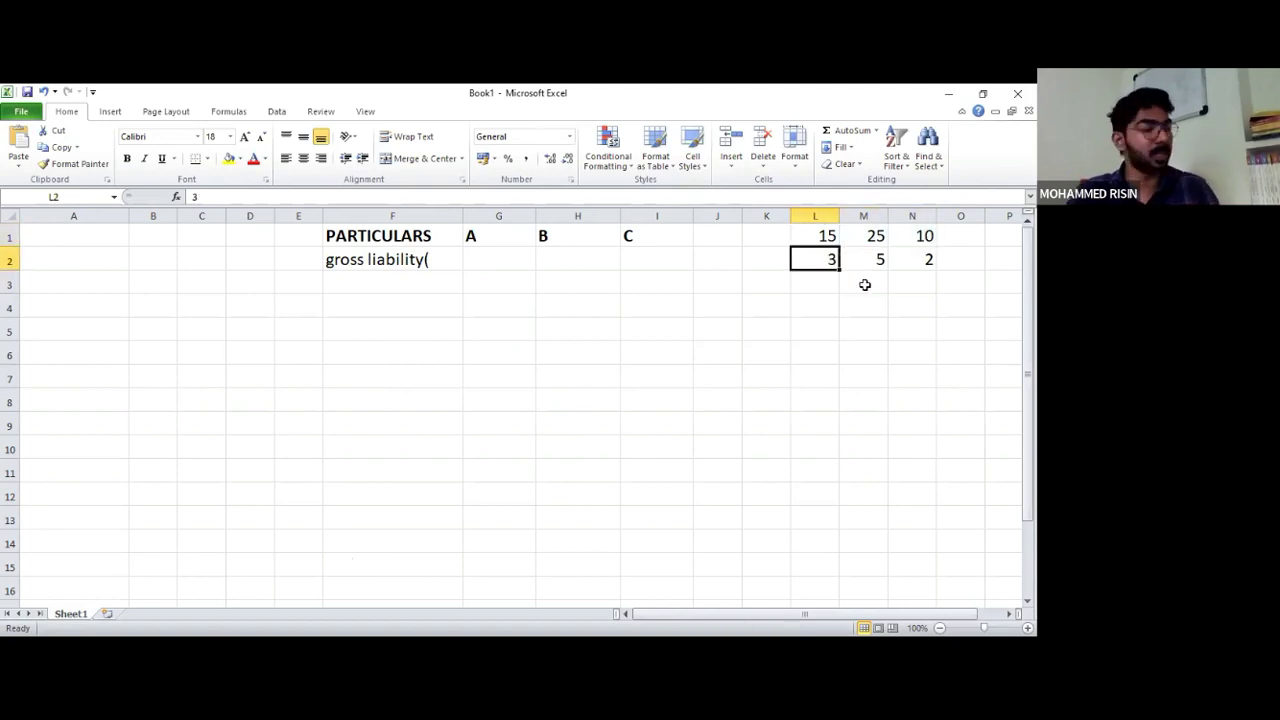
{"action": "left_click", "coordinate": [864, 284]}
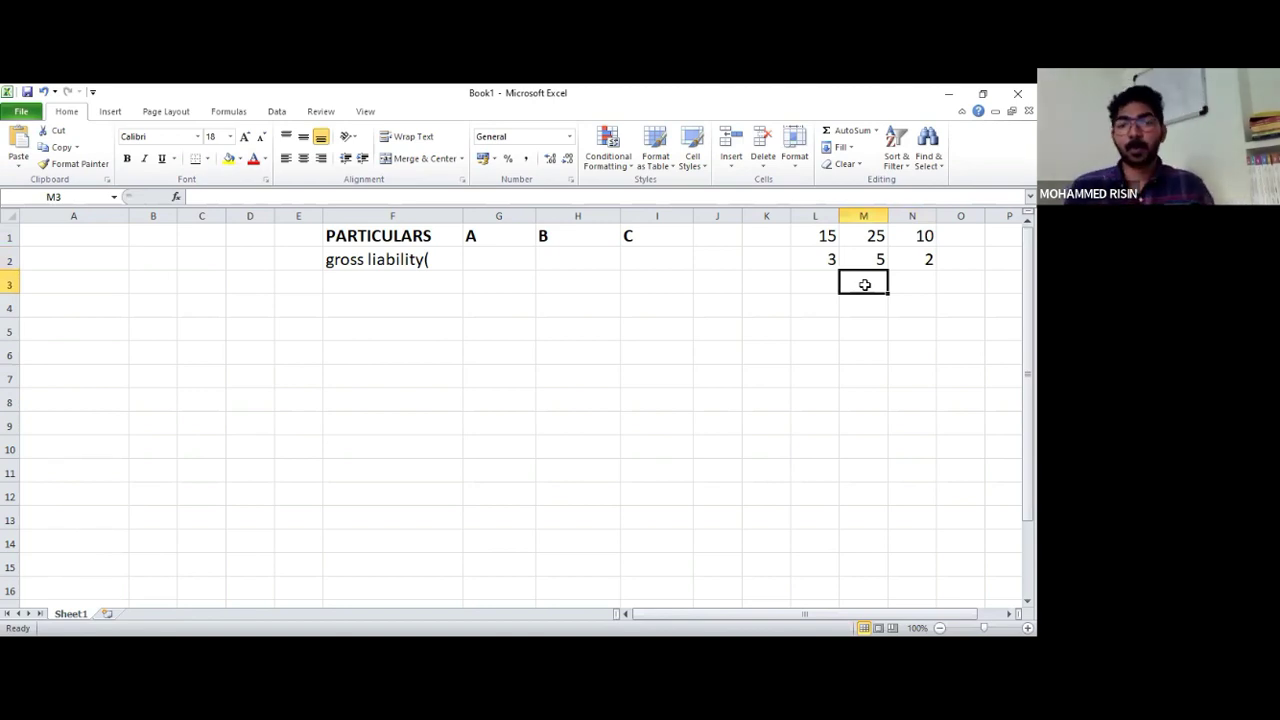
{"action": "left_click", "coordinate": [793, 228]}
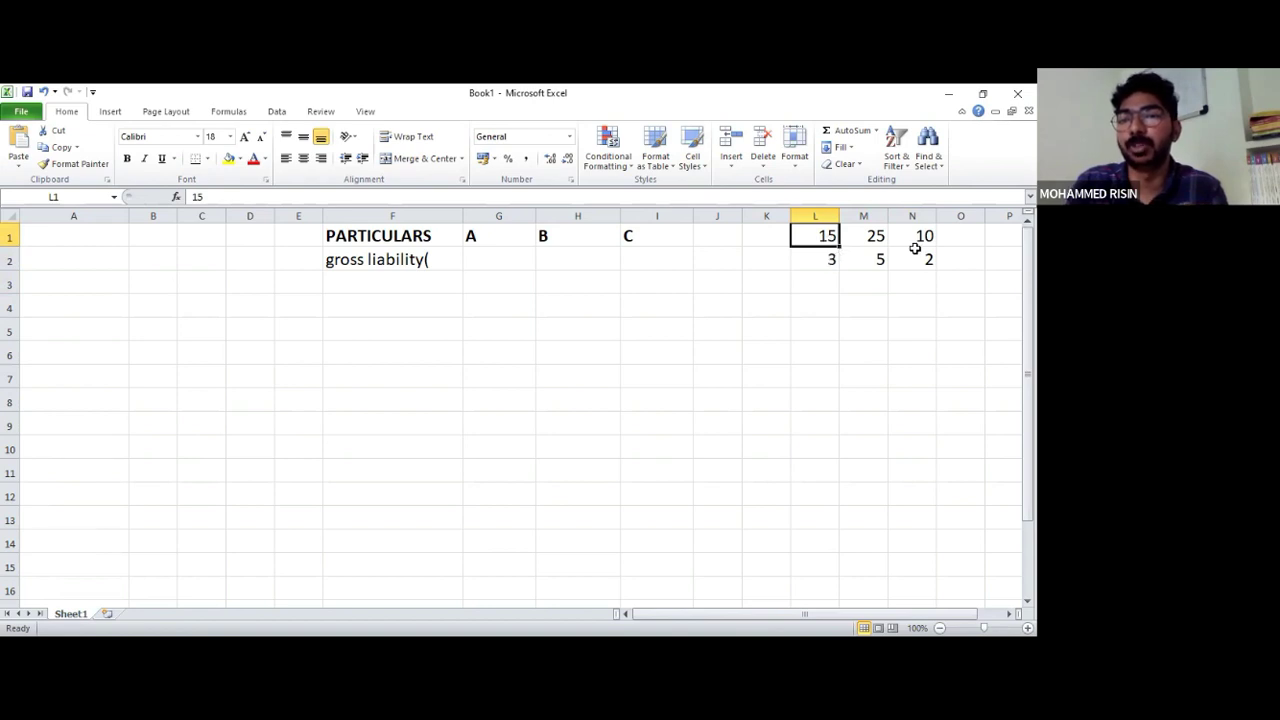
{"action": "left_click", "coordinate": [832, 262]}
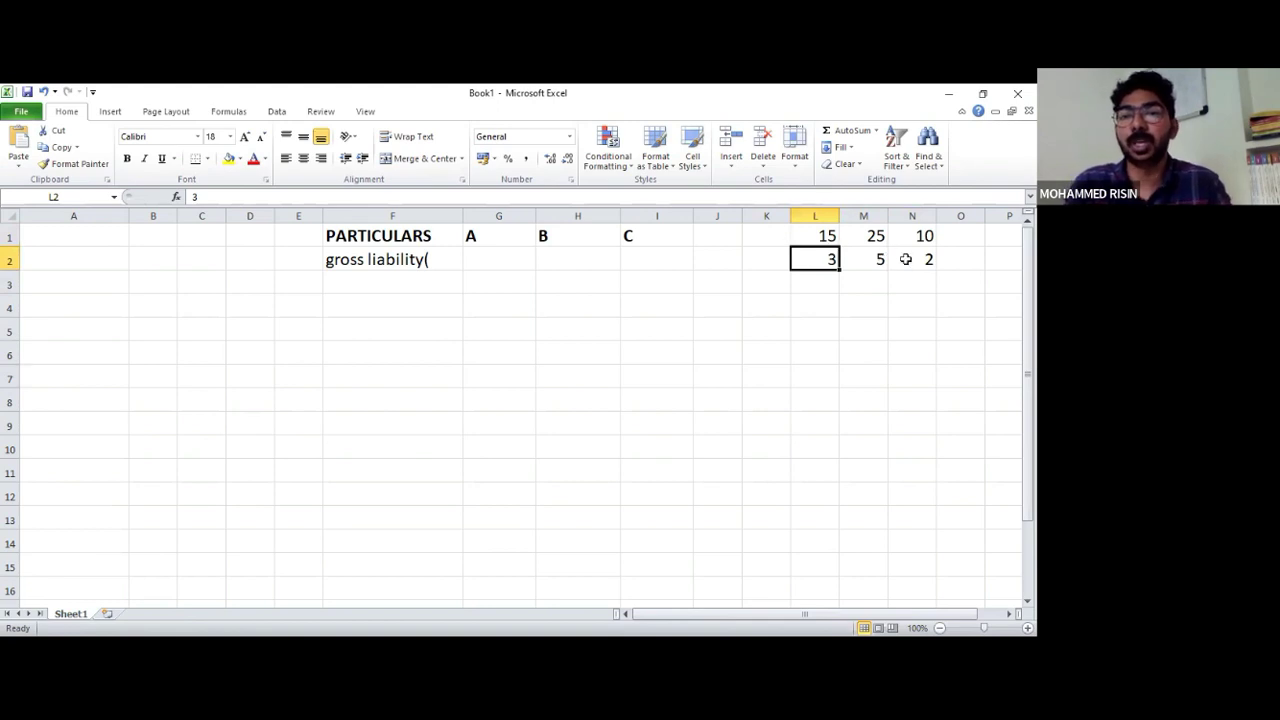
{"action": "key", "text": "Right"}
{"action": "key", "text": "Right"}
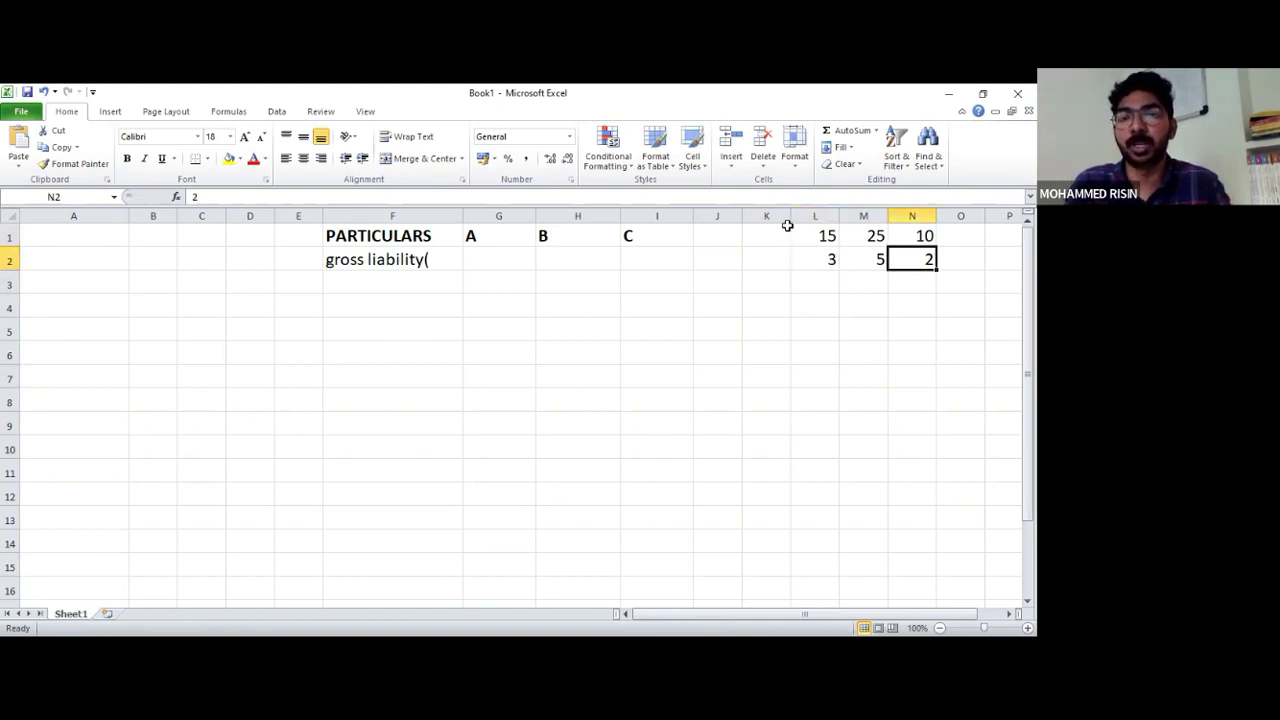
{"action": "left_click", "coordinate": [800, 217]}
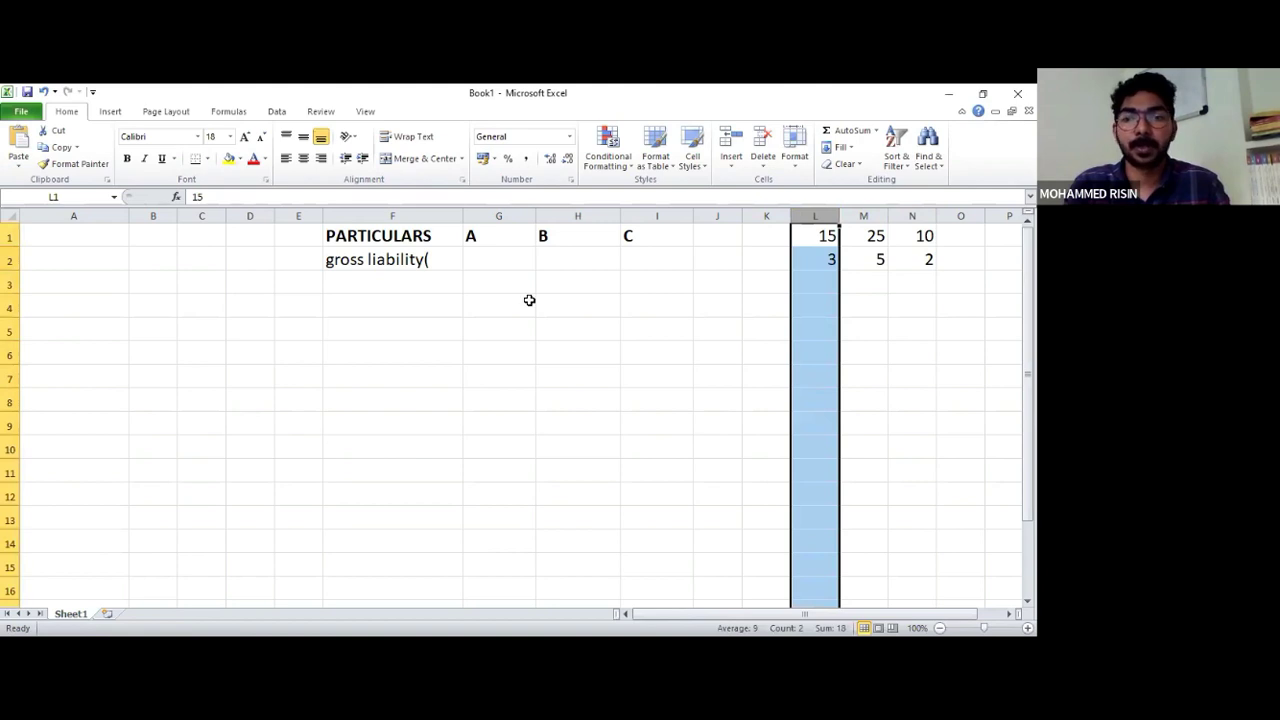
Highlight the ratio cells L2:N2 with a yellow fill
{"action": "left_click", "coordinate": [817, 256]}
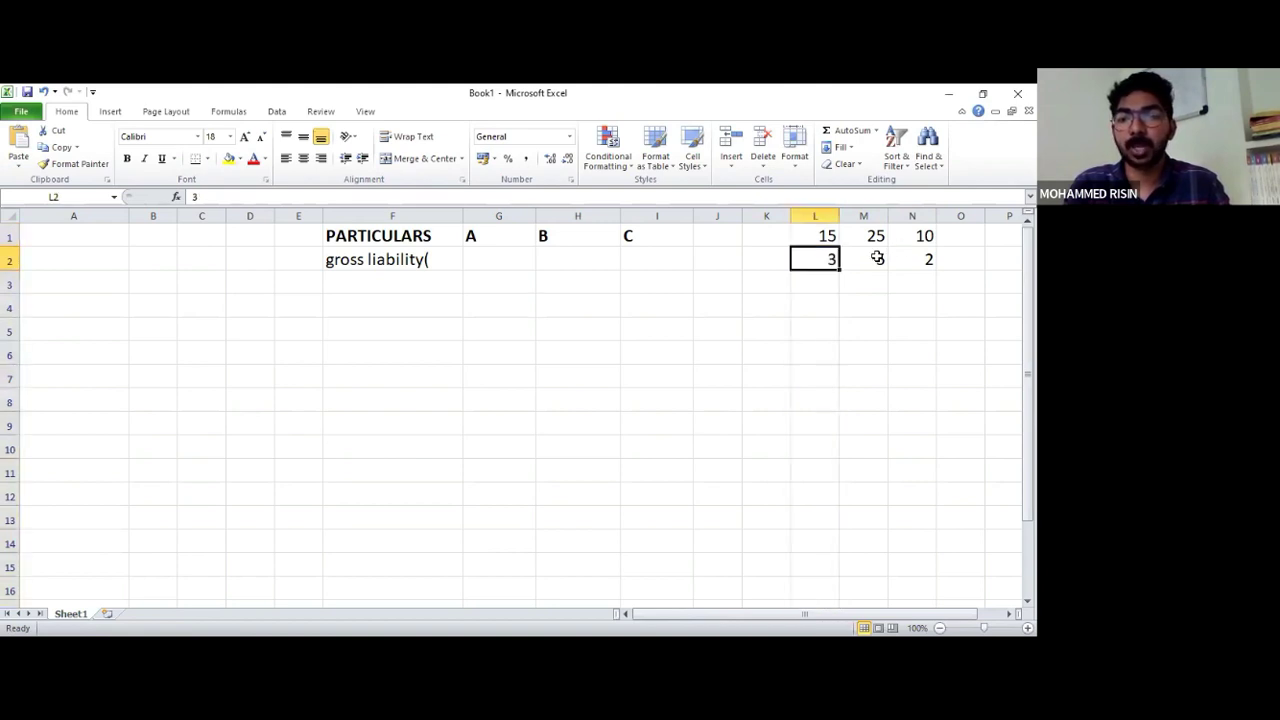
{"action": "key", "text": "shift+Right"}
{"action": "key", "text": "shift+Right"}
{"action": "left_click", "coordinate": [229, 160]}
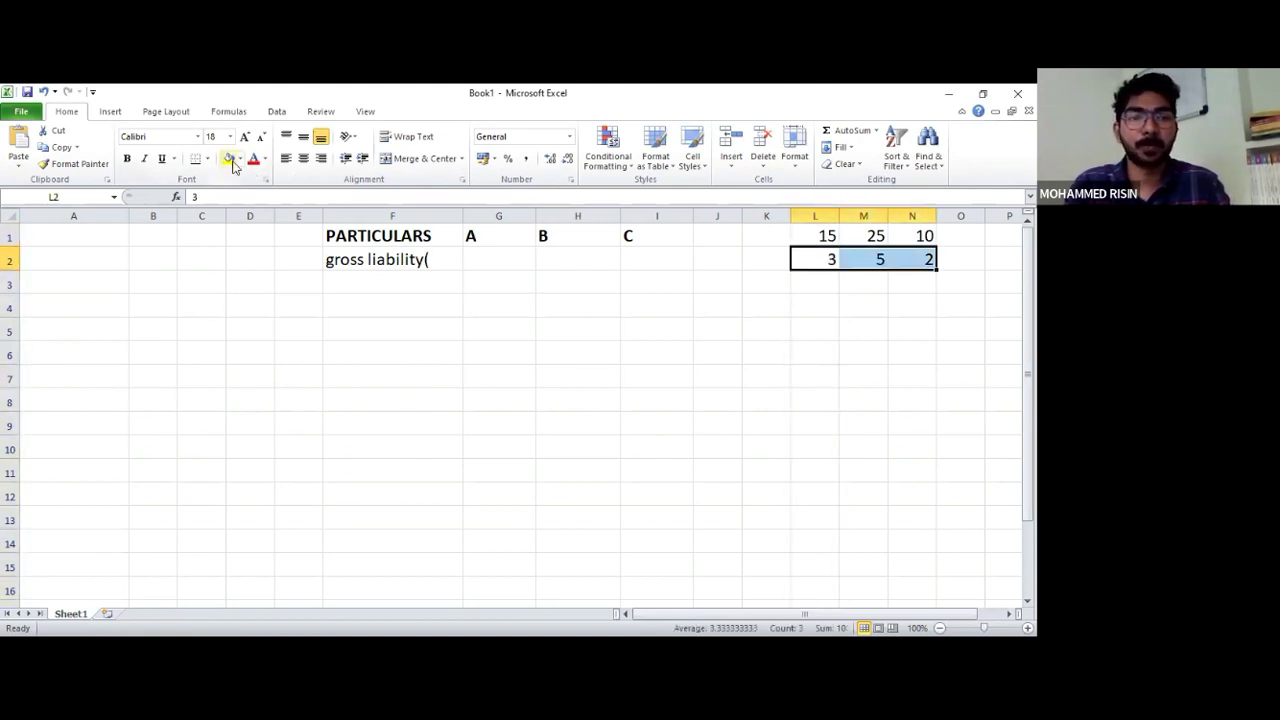
{"action": "left_click", "coordinate": [465, 306]}
{"action": "left_click_drag", "start_coordinate": [835, 265], "coordinate": [905, 263]}
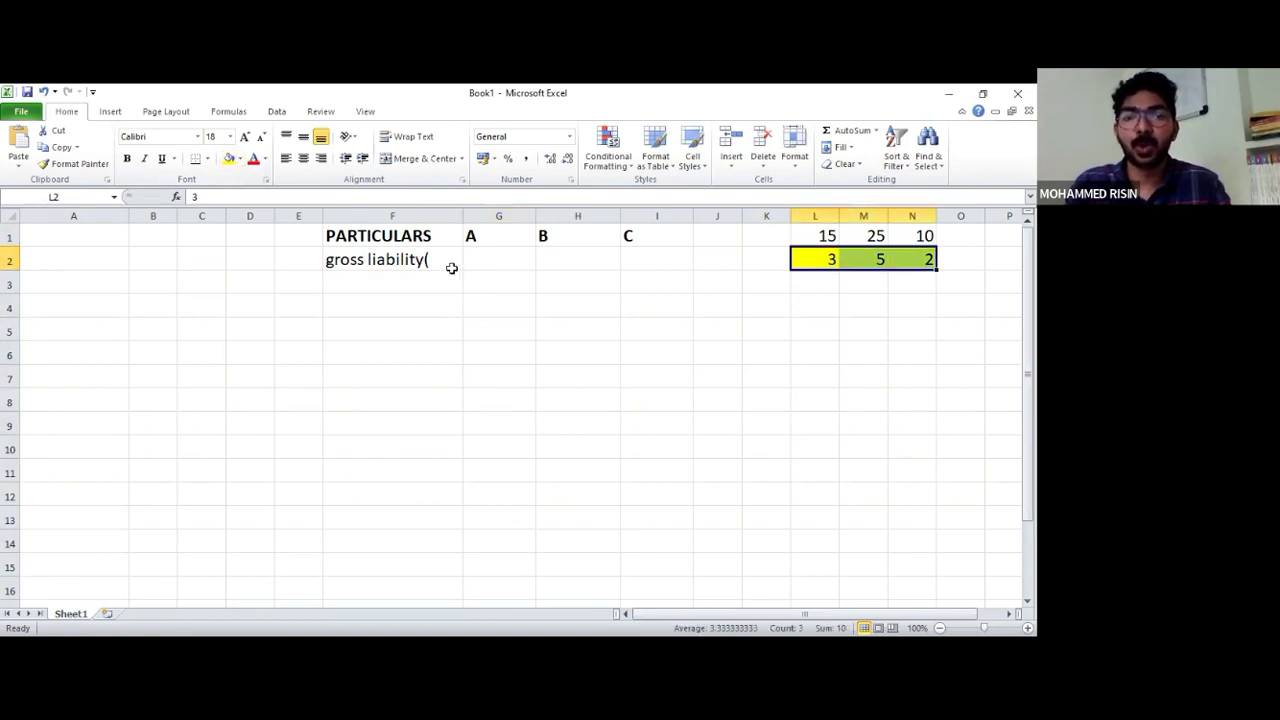
Complete the row label in F2 as "gross liability(3:5:2)" and widen column F to fit it
{"action": "left_click", "coordinate": [449, 266]}
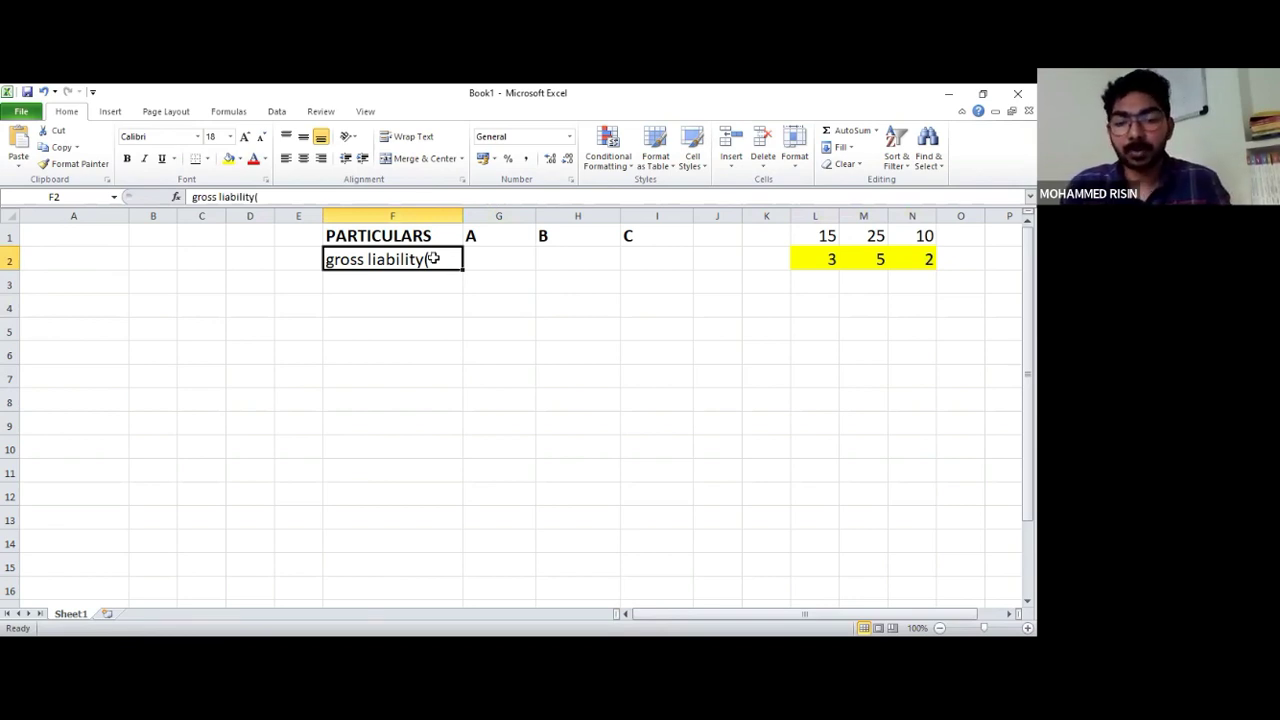
{"action": "double_click", "coordinate": [438, 261]}
{"action": "type", "text": "3"}
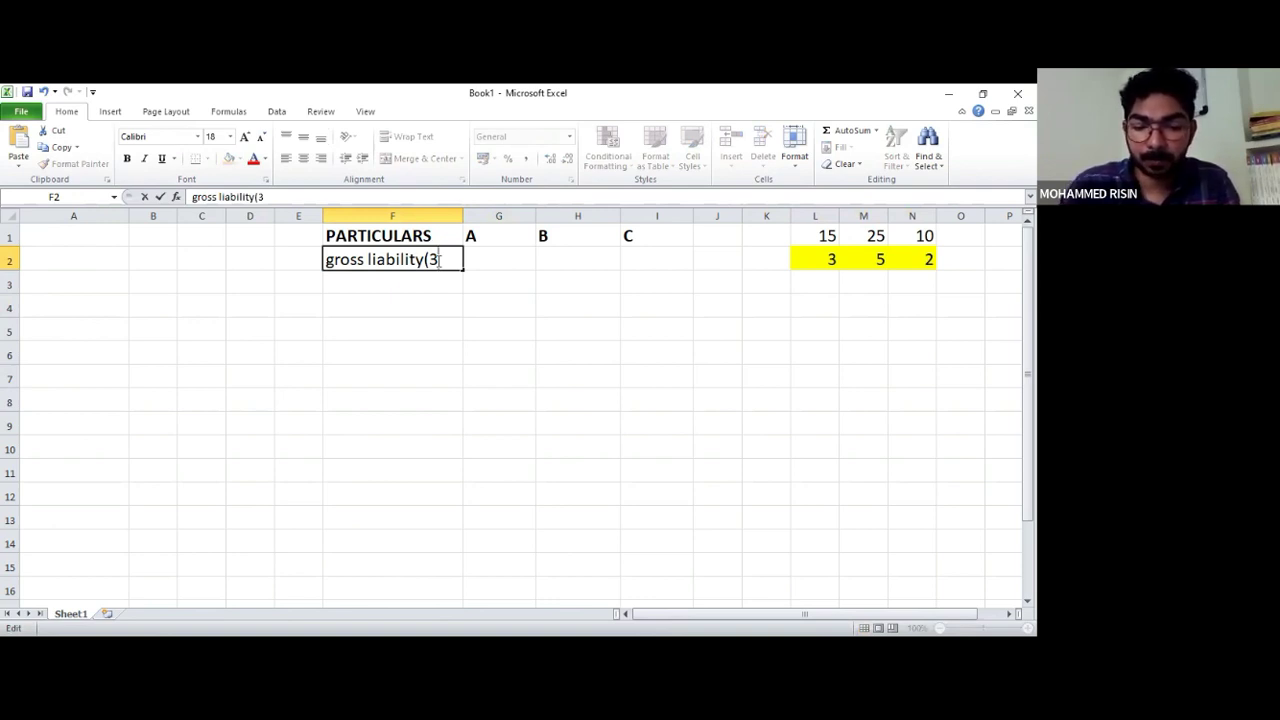
{"action": "type", "text": ";)"}
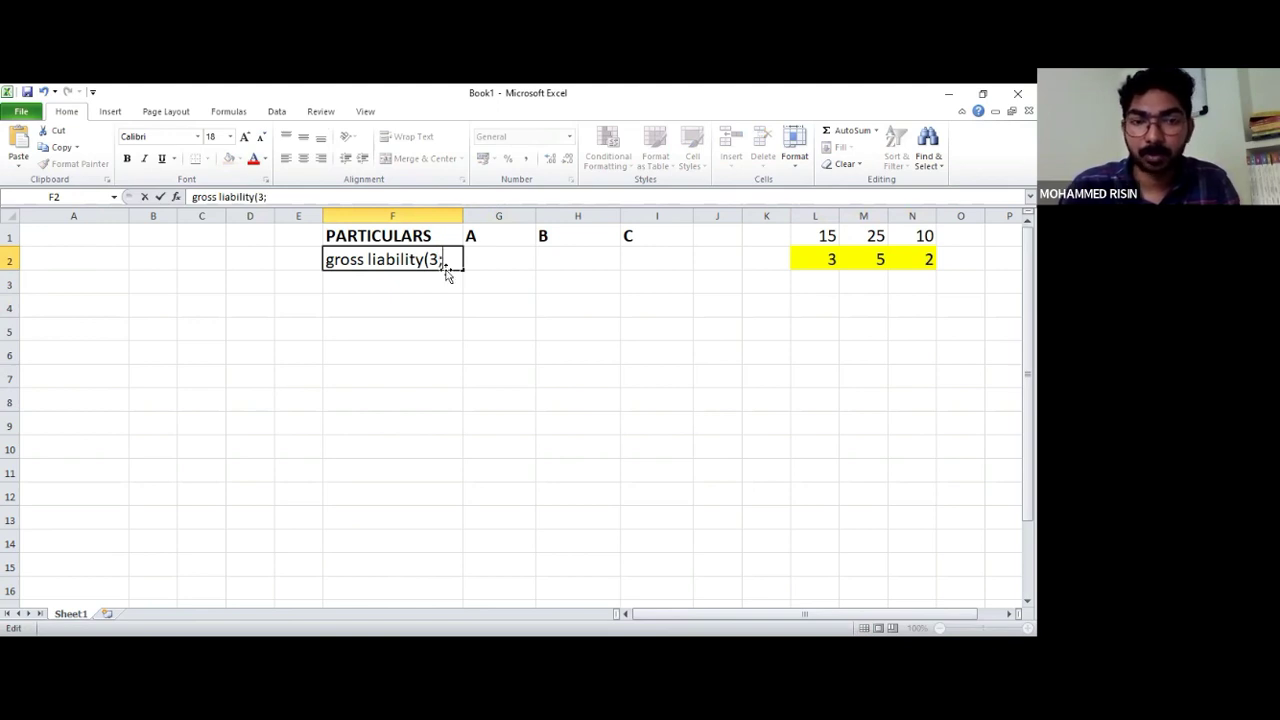
{"action": "key", "text": "BackSpace"}
{"action": "key", "text": "BackSpace"}
{"action": "type", "text": ":"}
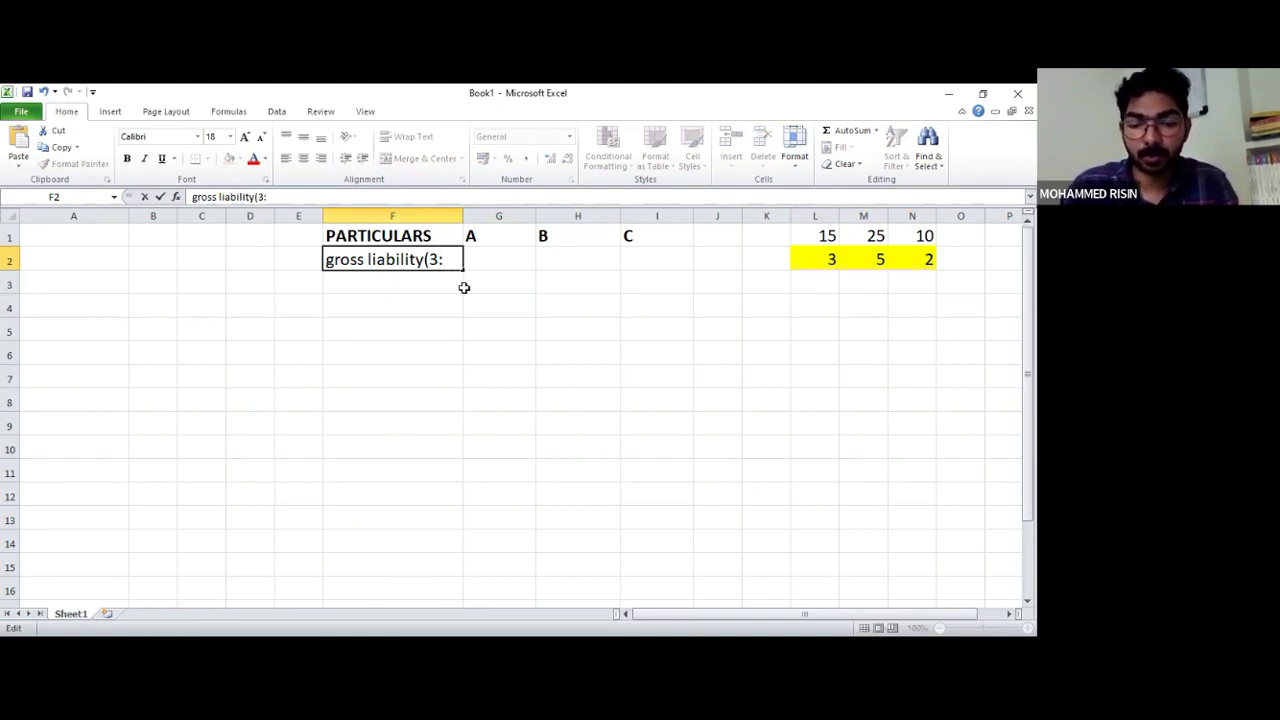
{"action": "type", "text": "5:"}
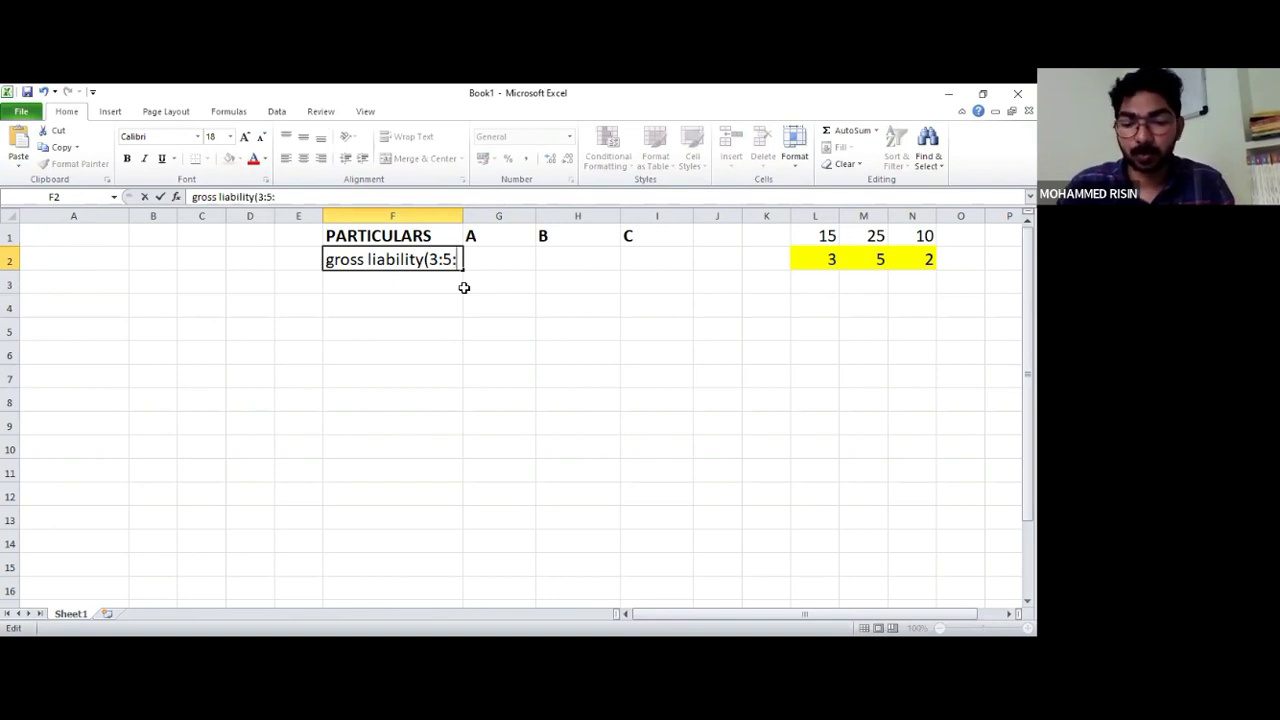
{"action": "type", "text": "2)"}
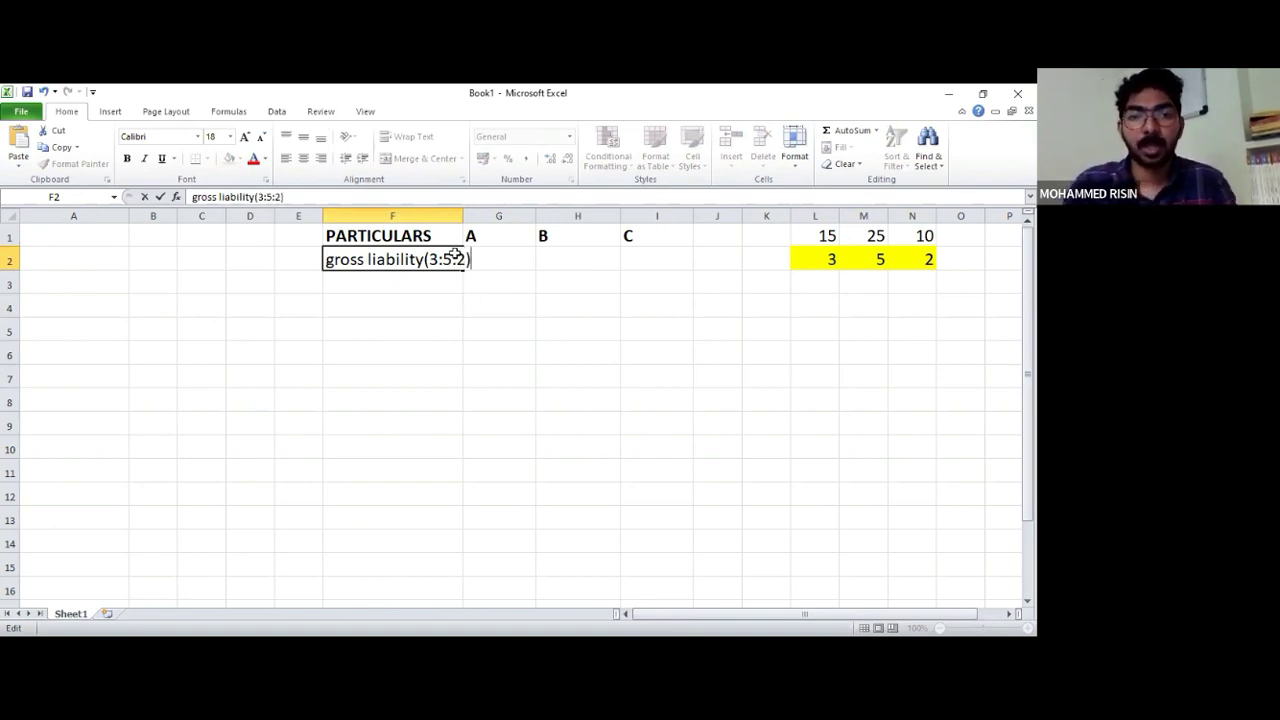
{"action": "key", "text": "Return"}
{"action": "left_click_drag", "start_coordinate": [460, 218], "coordinate": [478, 259]}
Check the underwritten shares in QUESTIONS.pdf, enter 15,00,000 as A's gross liability in G2 and widen column G
{"action": "left_click", "coordinate": [494, 261]}
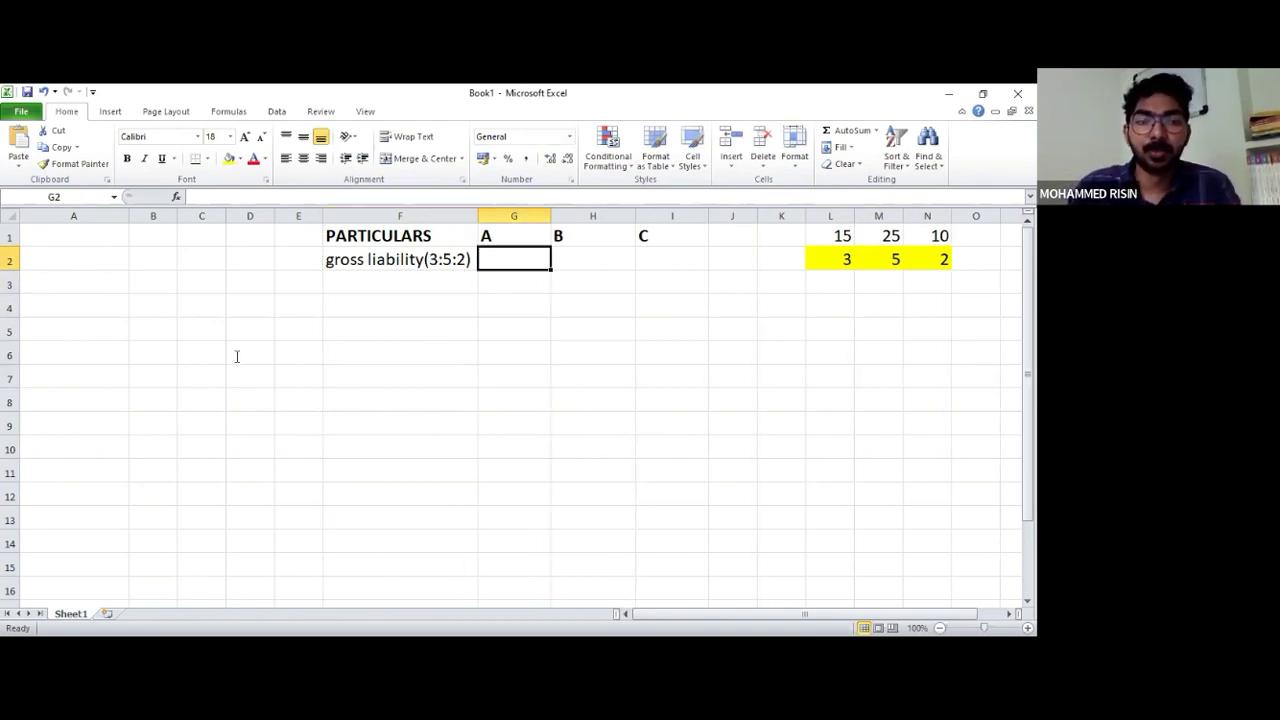
{"action": "key", "text": "alt+Tab"}
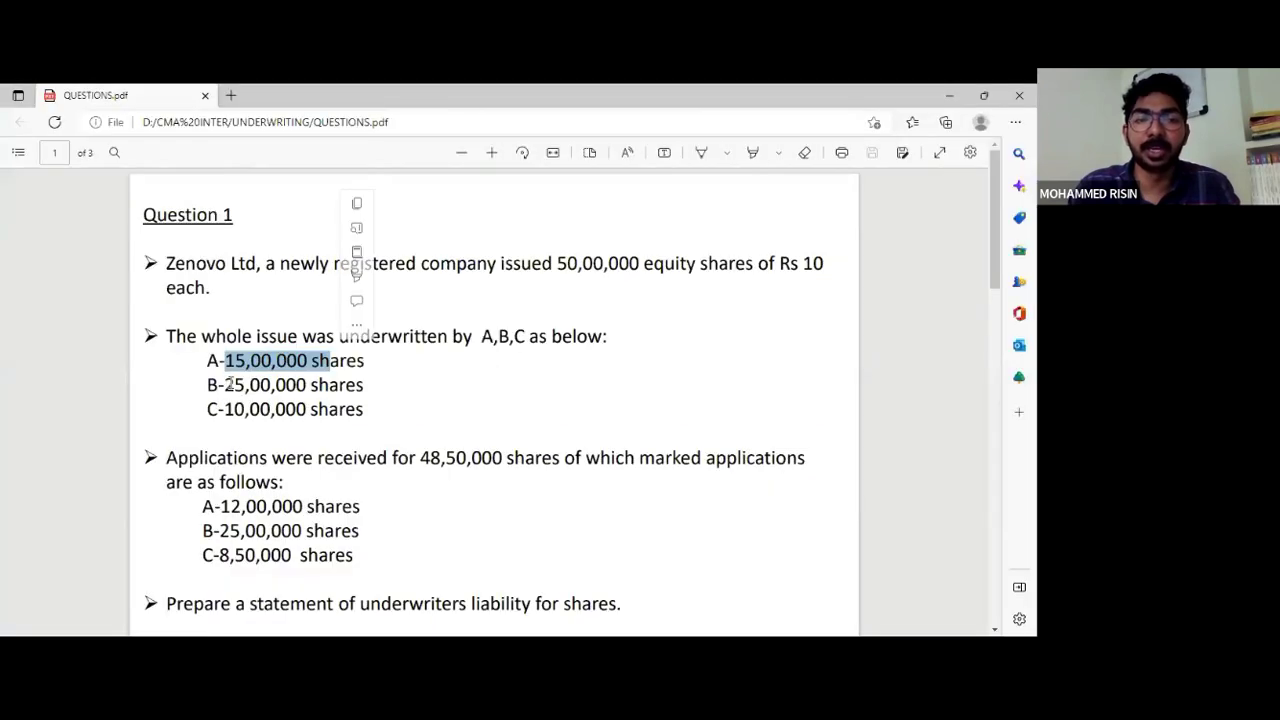
{"action": "left_click", "coordinate": [230, 388]}
{"action": "left_click_drag", "start_coordinate": [224, 386], "coordinate": [329, 411]}
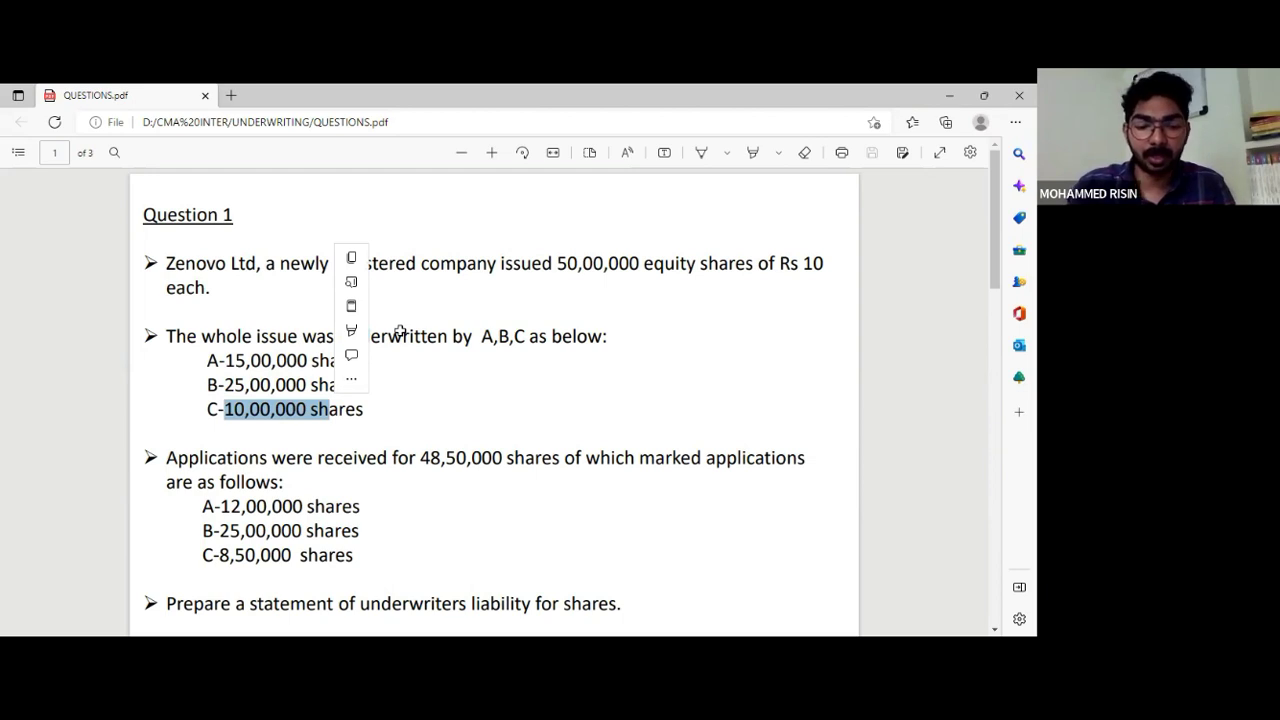
{"action": "key", "text": "alt+Tab"}
{"action": "type", "text": ",00,00"}
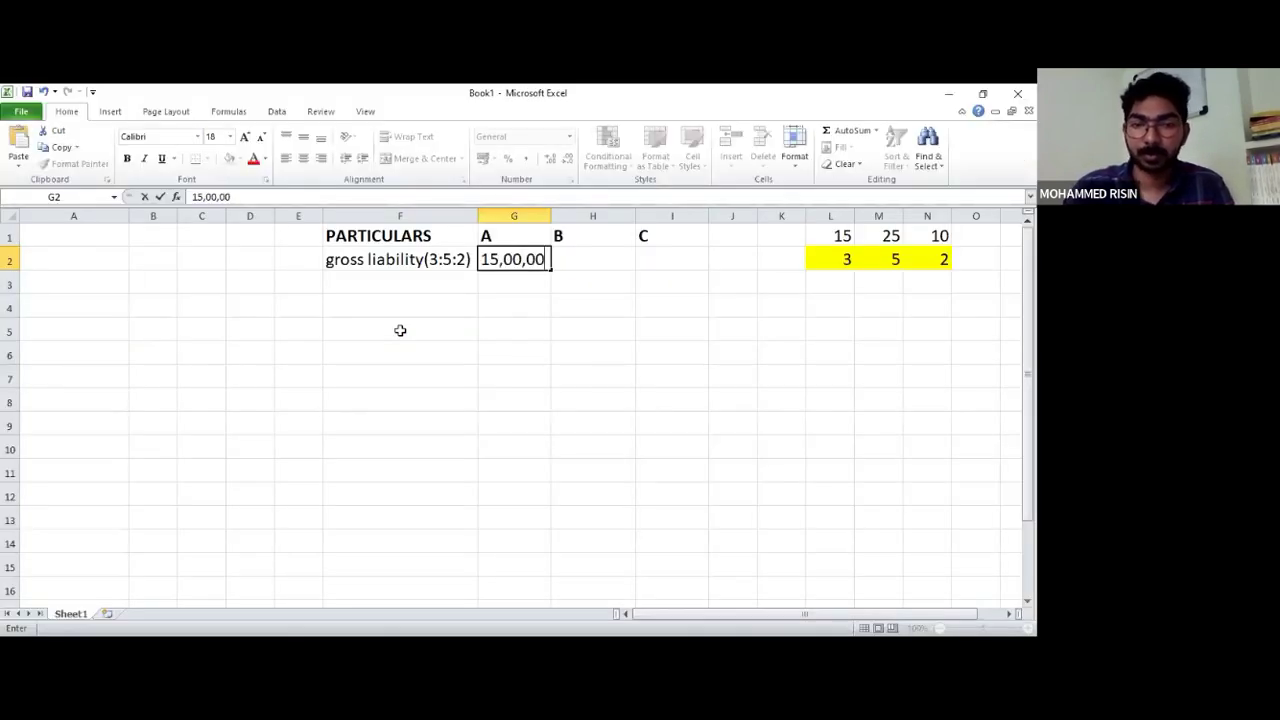
{"action": "type", "text": "0"}
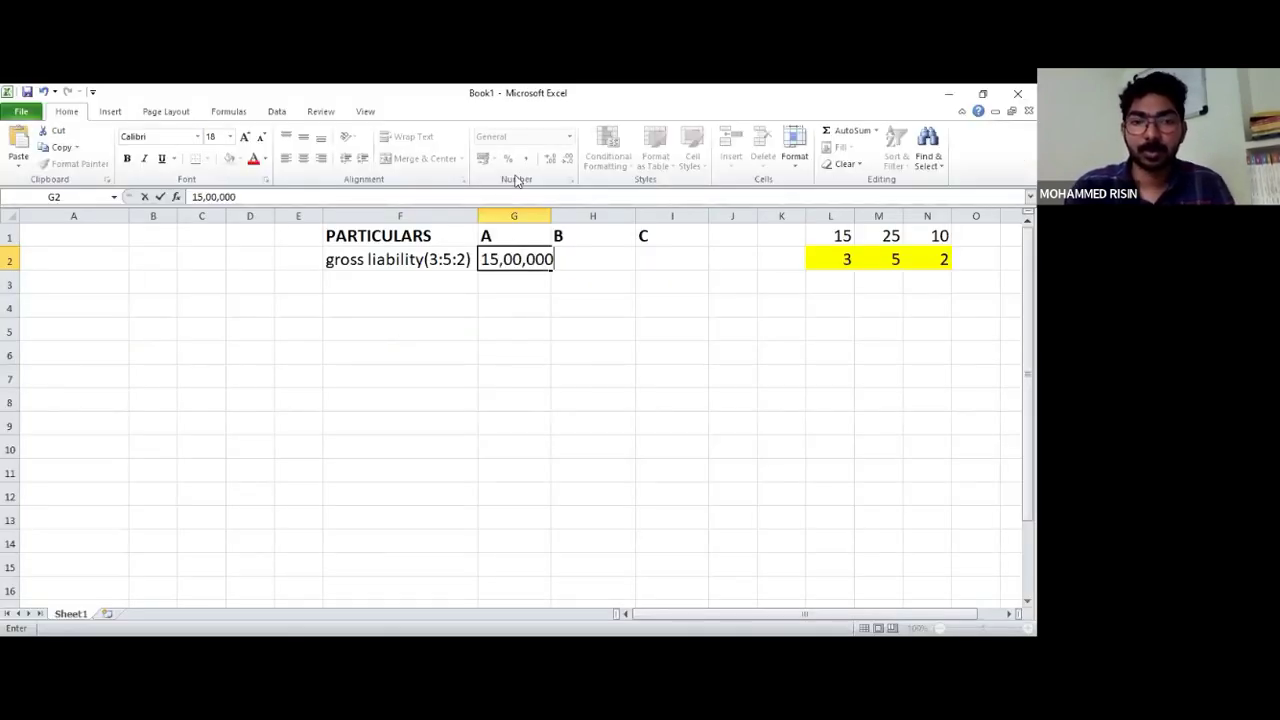
{"action": "key", "text": "Return"}
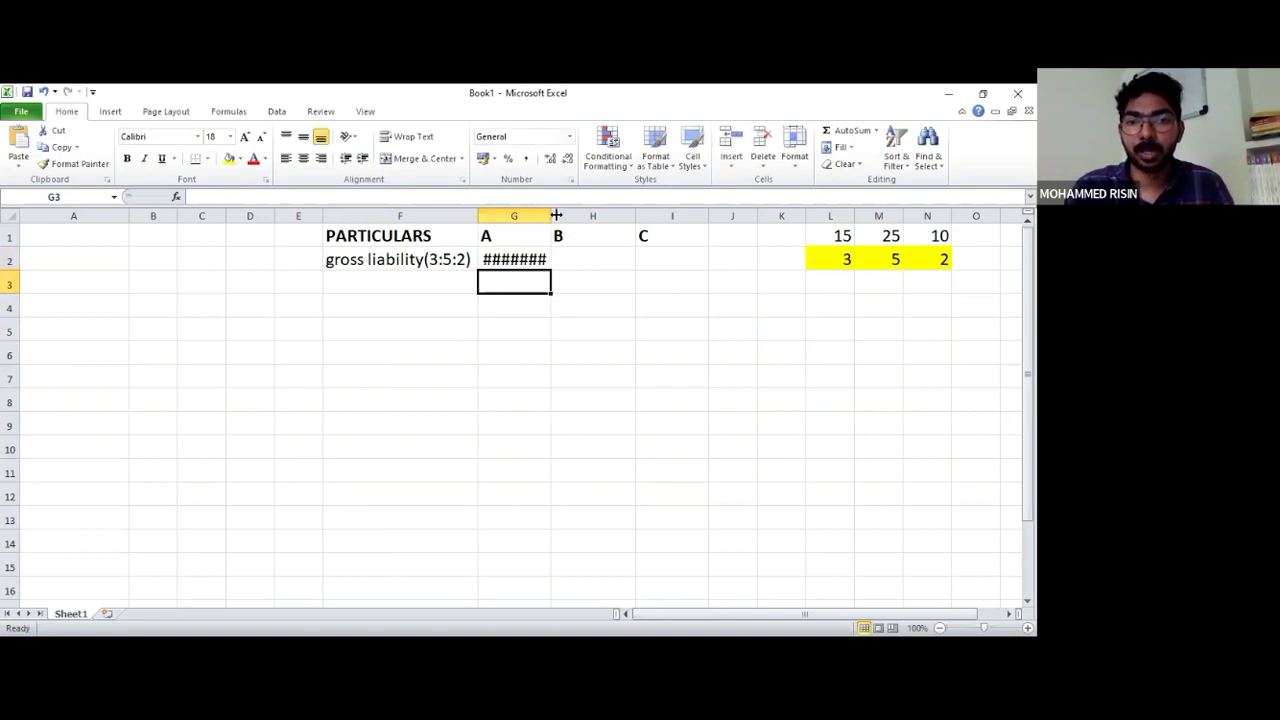
{"action": "double_click", "coordinate": [551, 215]}
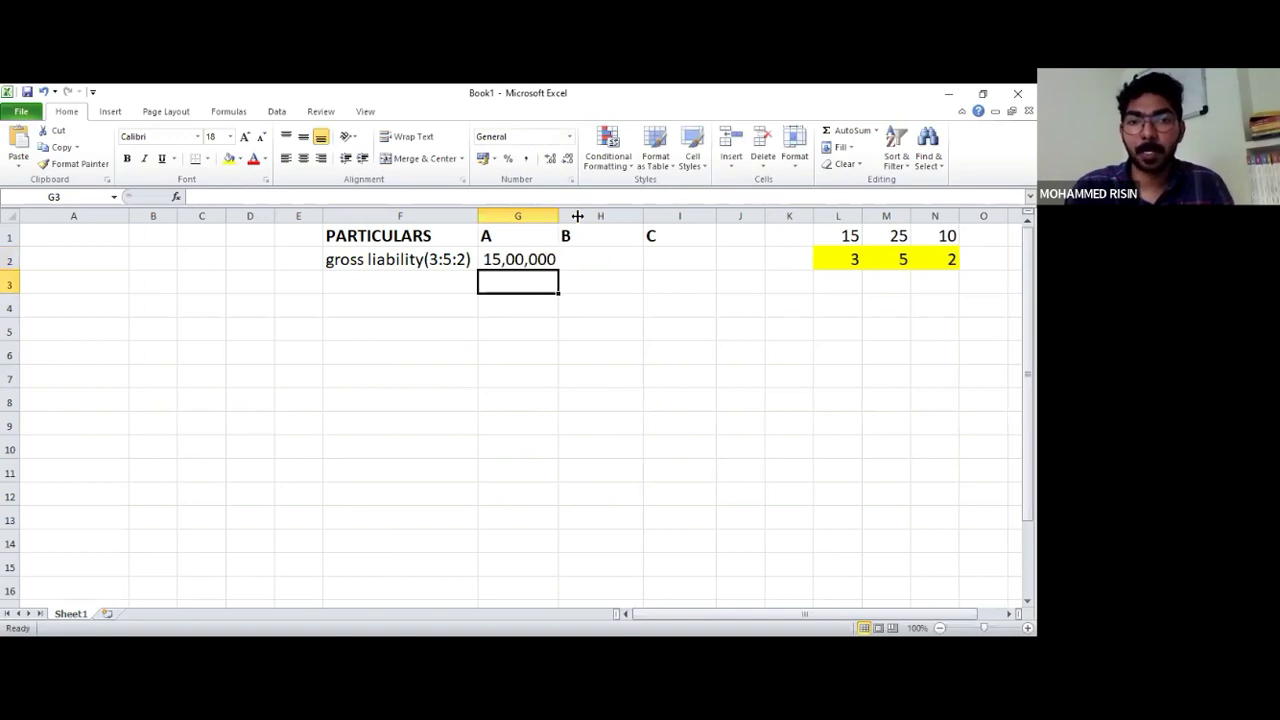
Enter 25,00,000 as B's gross liability in H2 and widen column H
{"action": "left_click", "coordinate": [606, 260]}
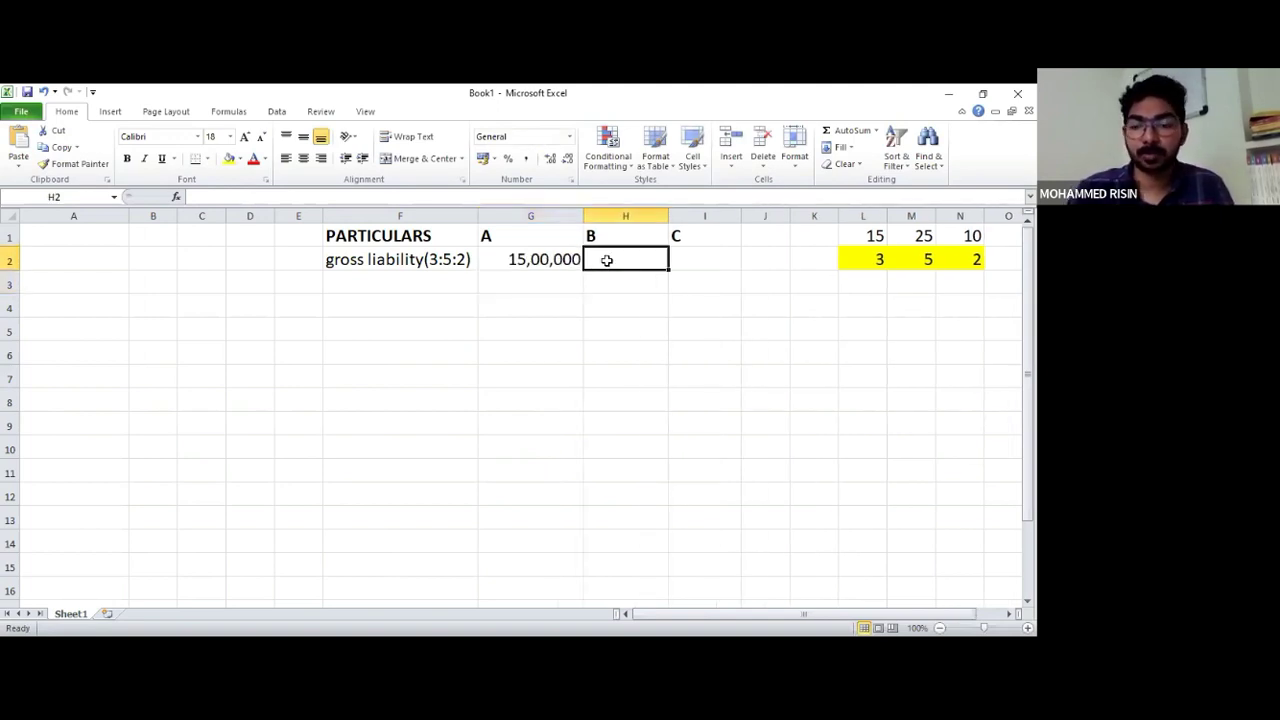
{"action": "type", "text": "25"}
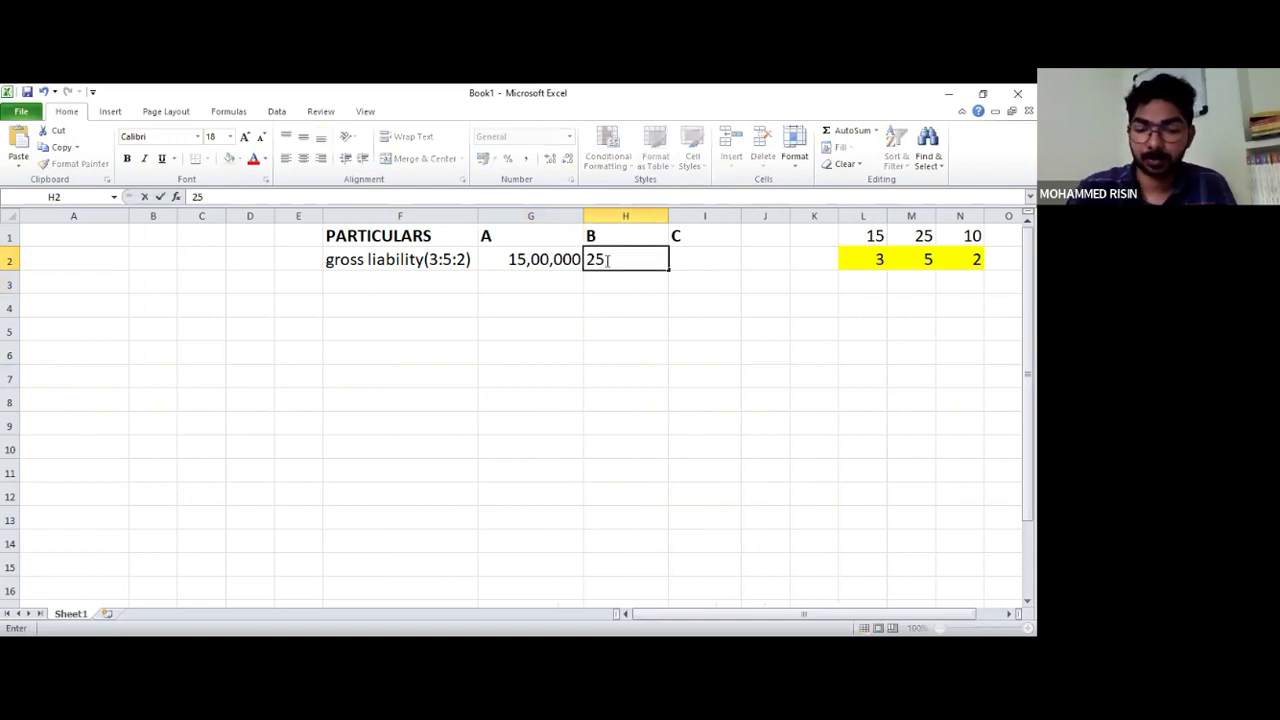
{"action": "type", "text": ",00"}
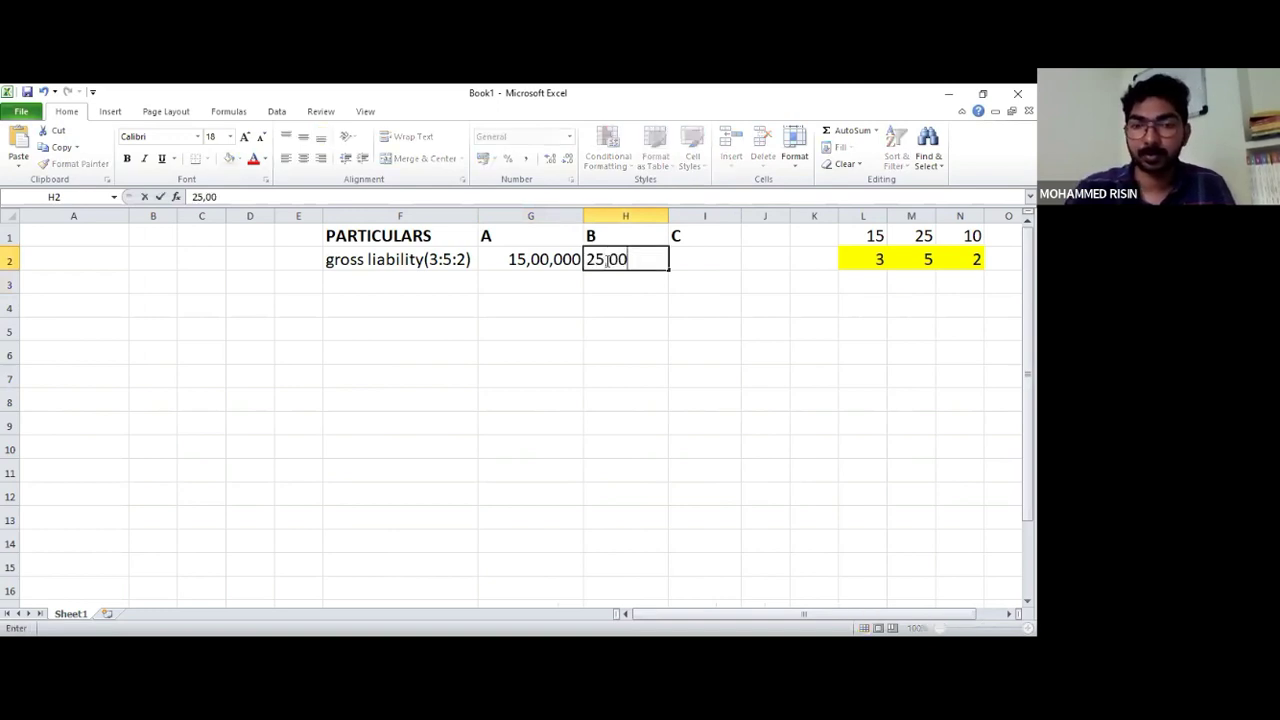
{"action": "type", "text": ",000"}
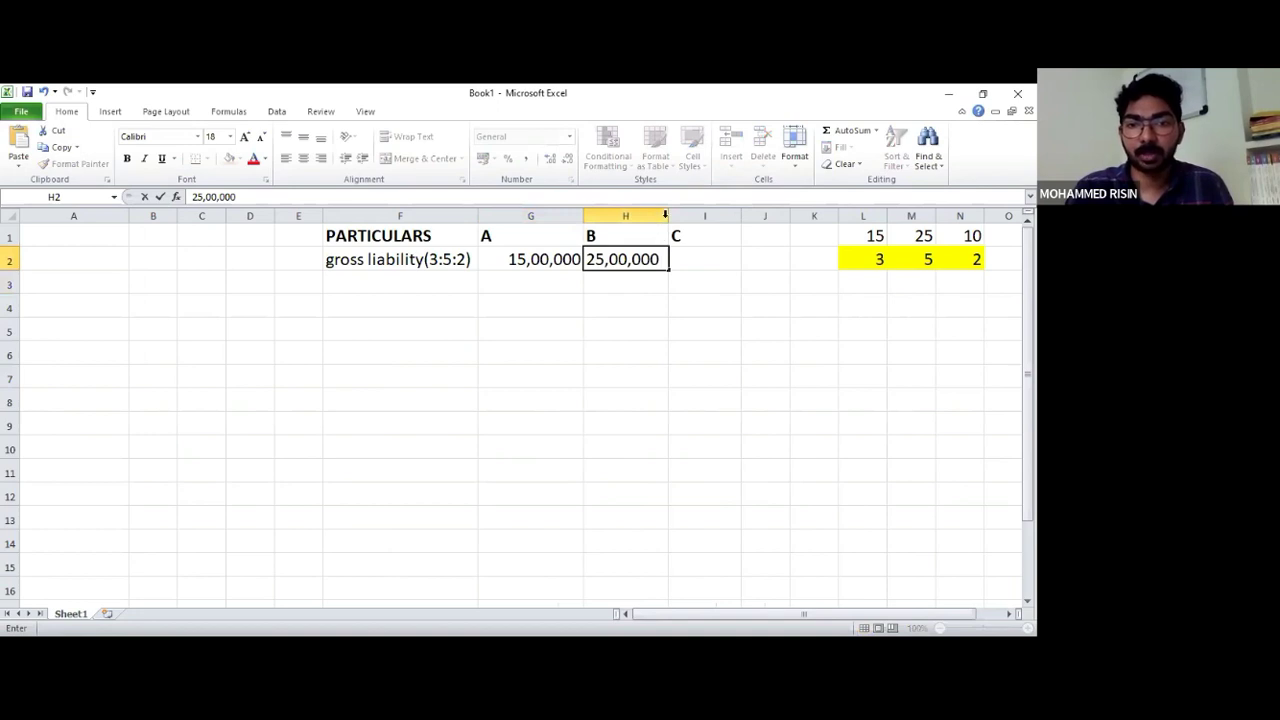
{"action": "left_click", "coordinate": [660, 217]}
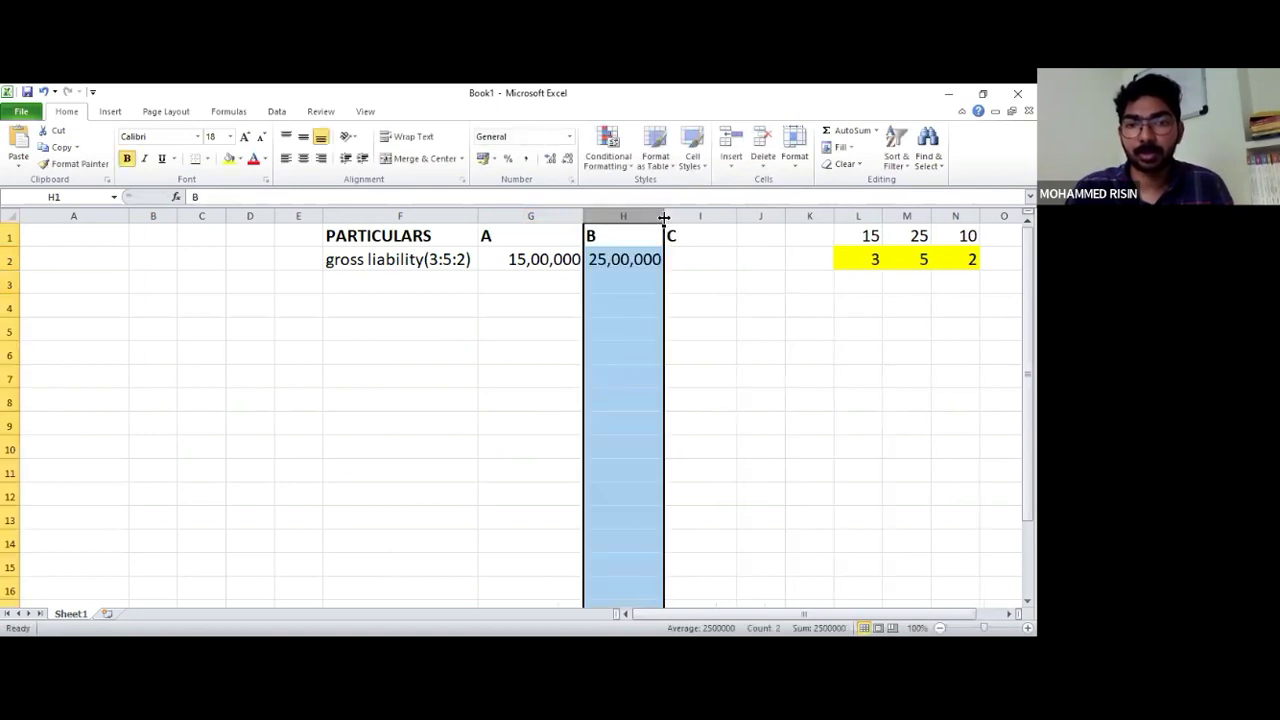
Enter 10,00,000 as C's gross liability in cell I2
{"action": "left_click", "coordinate": [716, 258]}
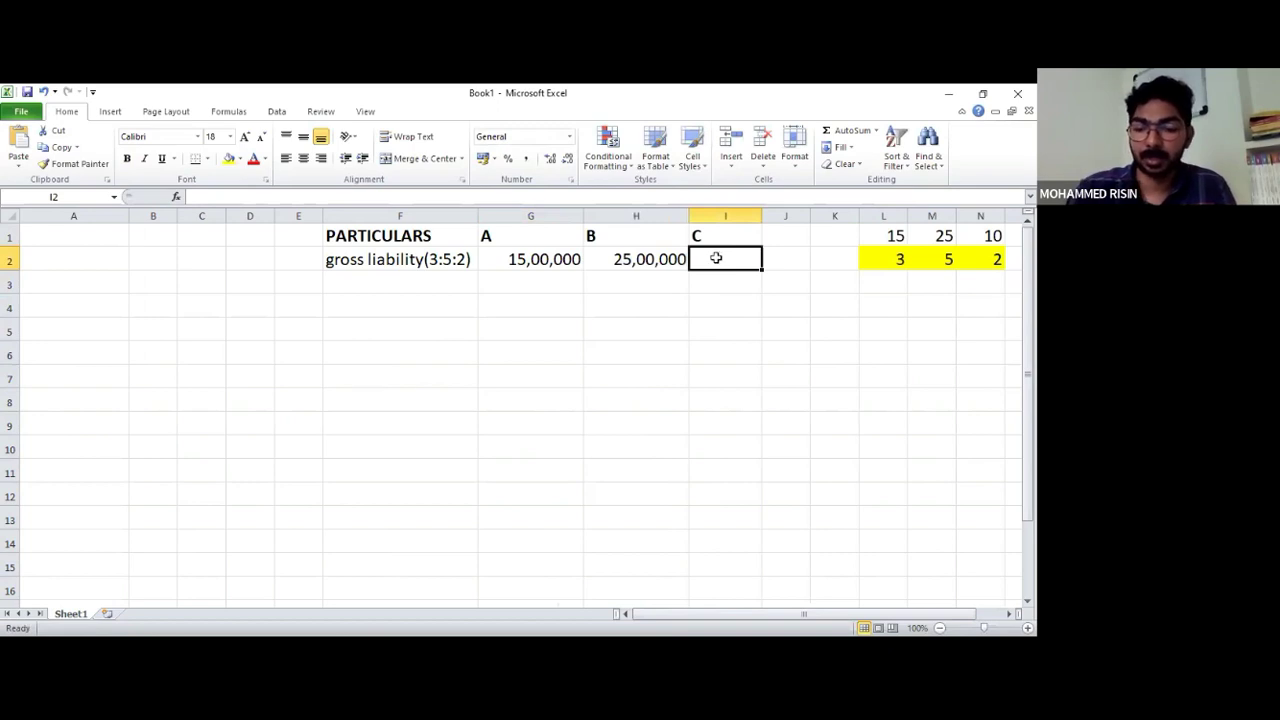
{"action": "type", "text": "10"}
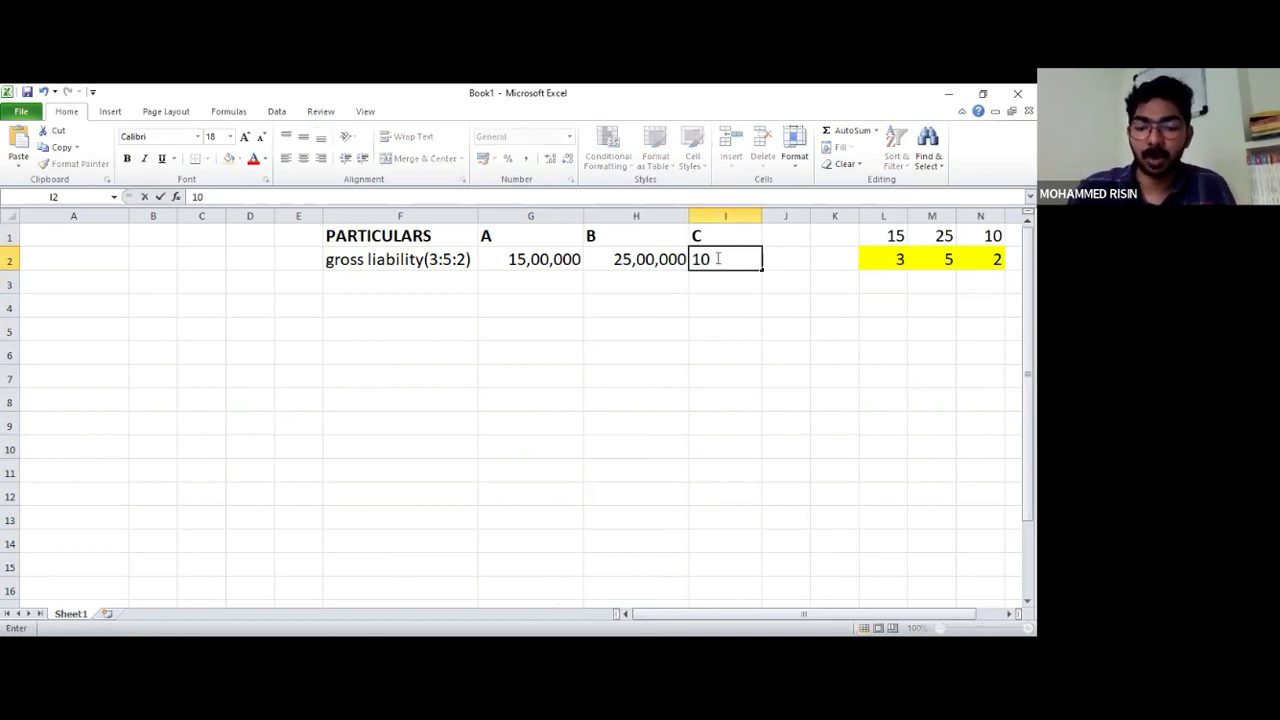
{"action": "type", "text": ",00,000"}
{"action": "key", "text": "Return"}
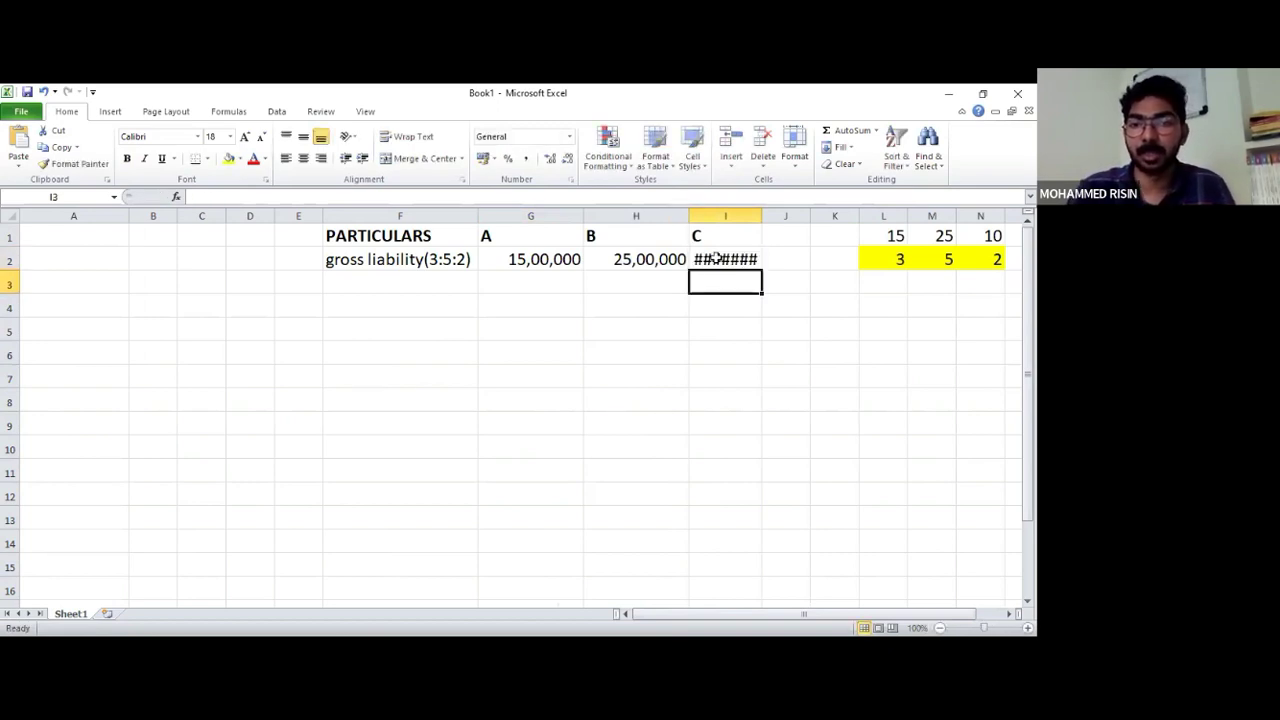
Widen column I to fit C's gross liability
{"action": "double_click", "coordinate": [761, 210]}
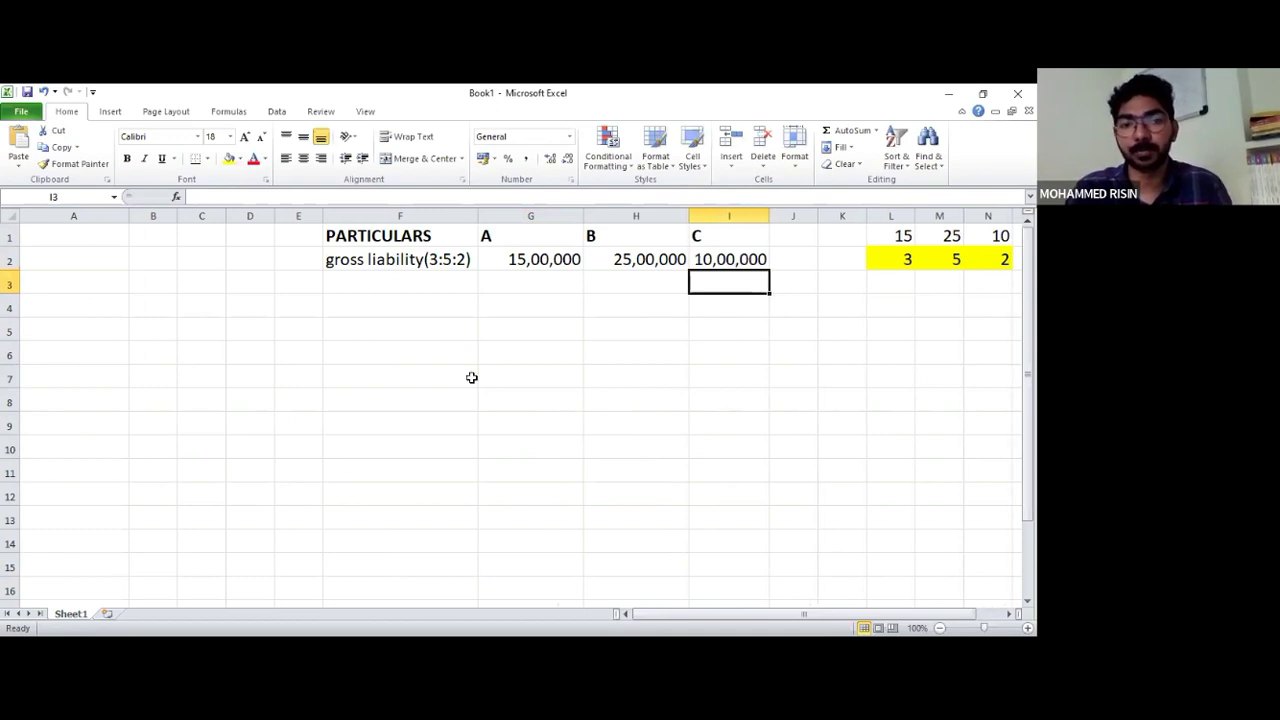
{"action": "left_click", "coordinate": [373, 370]}
{"action": "left_click", "coordinate": [334, 281]}
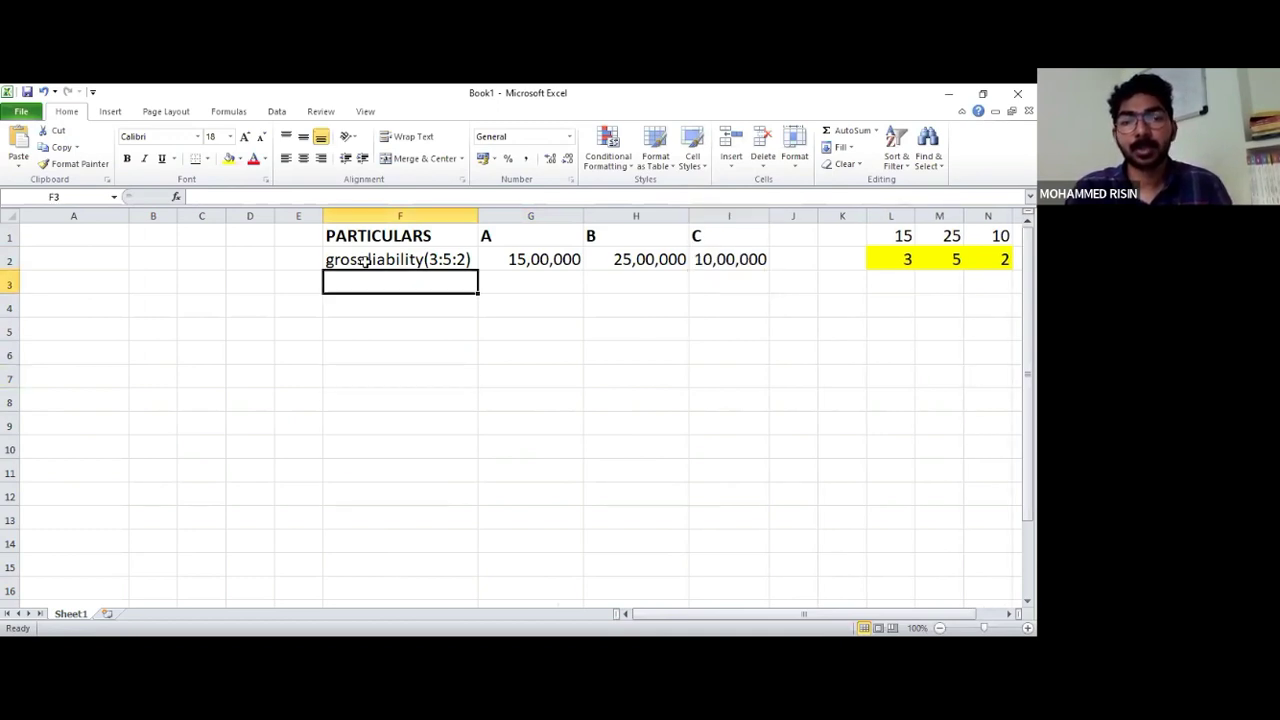
{"action": "left_click", "coordinate": [380, 262]}
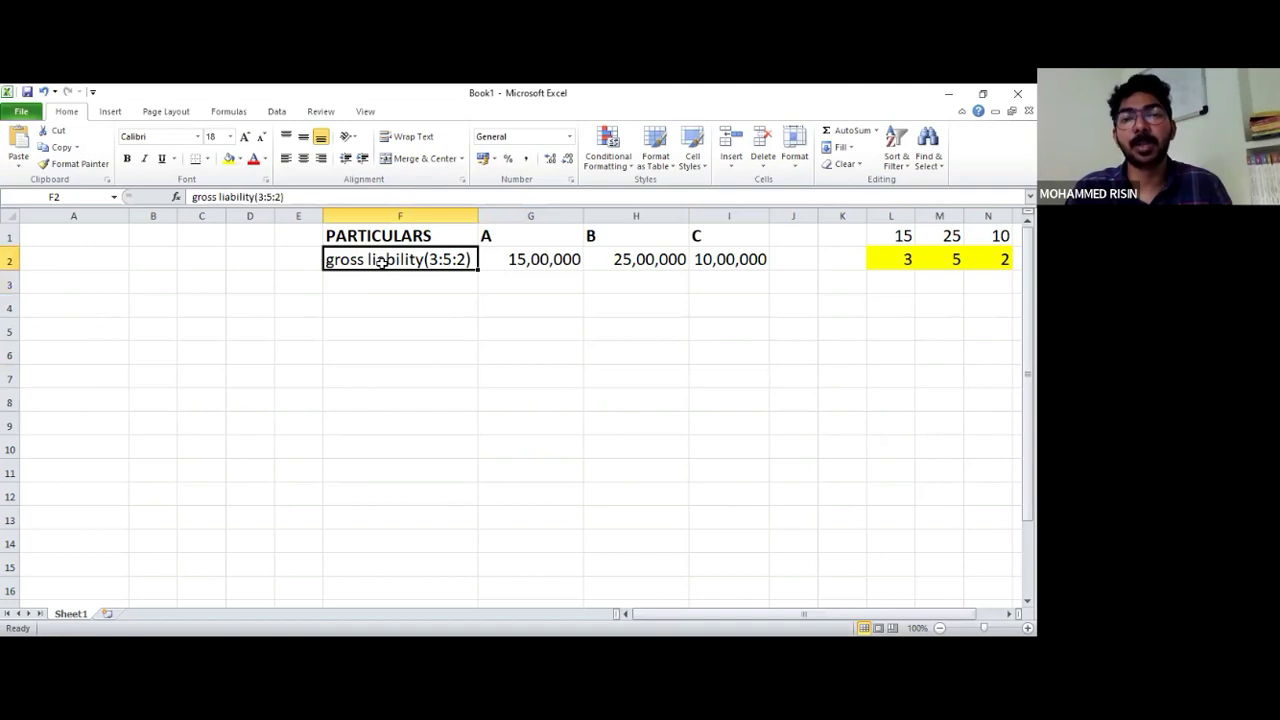
{"action": "left_click", "coordinate": [326, 285]}
{"action": "left_click", "coordinate": [292, 285]}
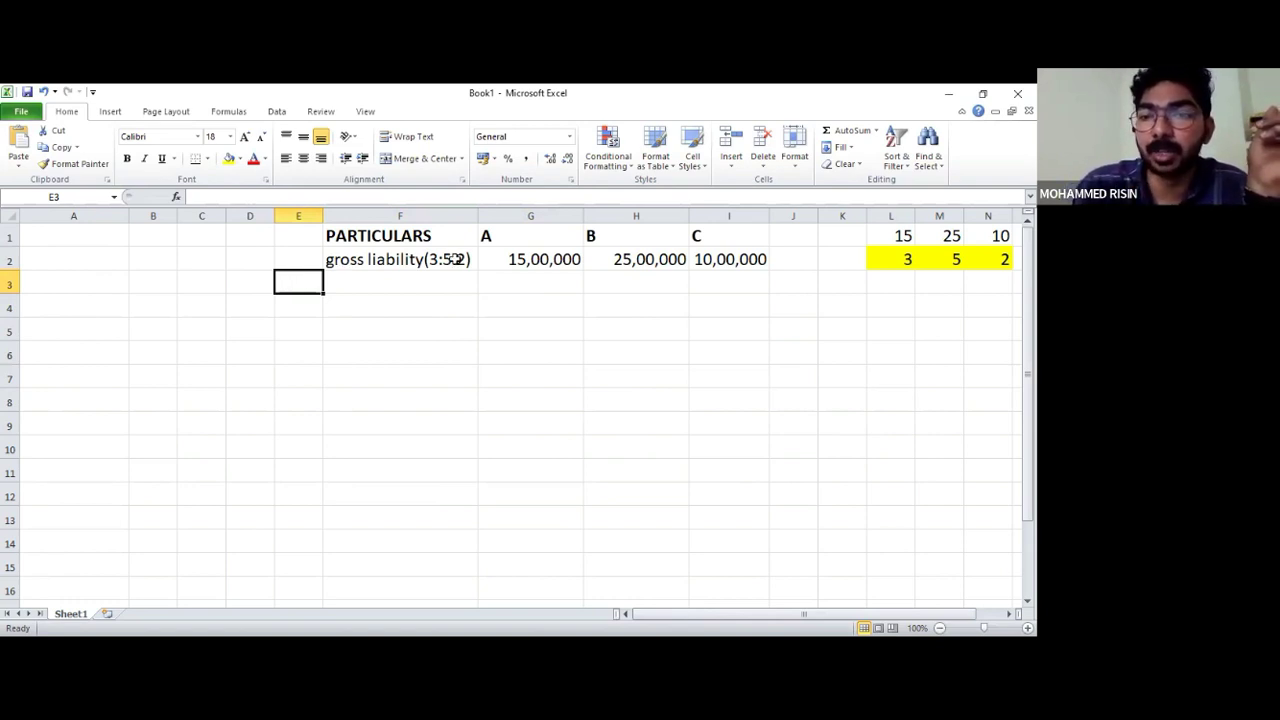
{"action": "left_click", "coordinate": [455, 258]}
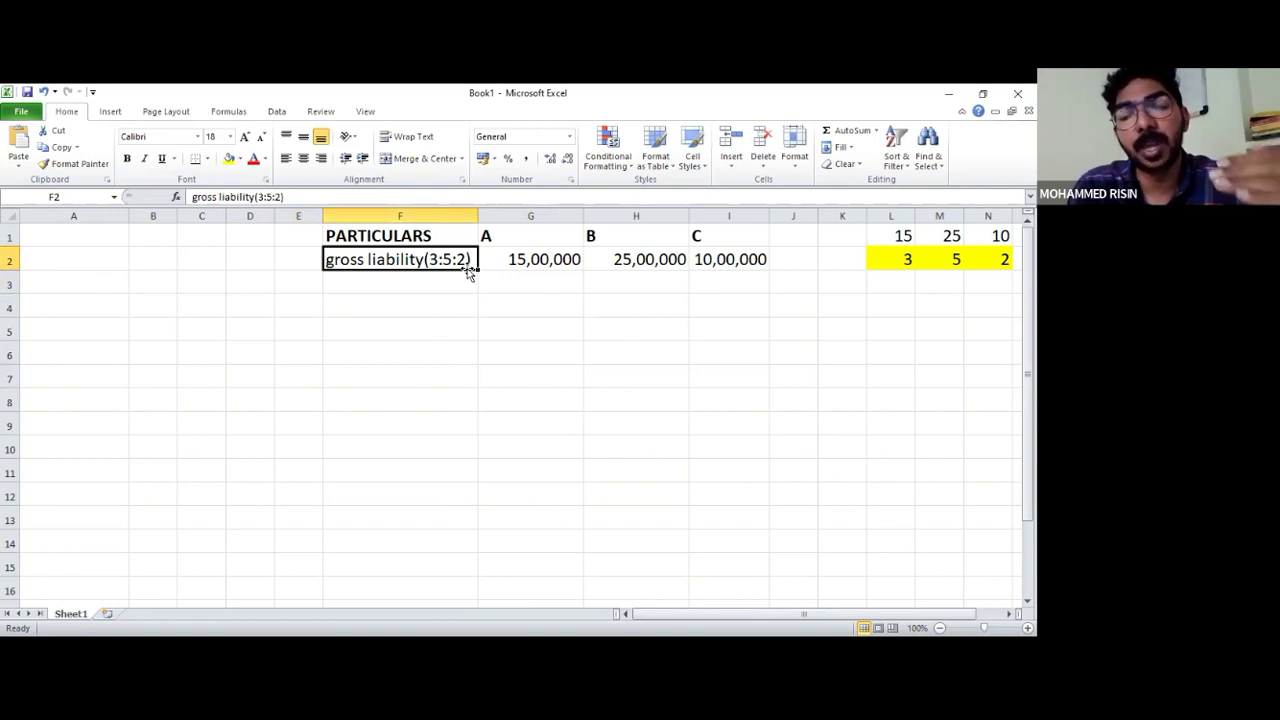
Enter the row label "LESS: marked applications" in F3 and widen column F to fit it
{"action": "left_click", "coordinate": [376, 284]}
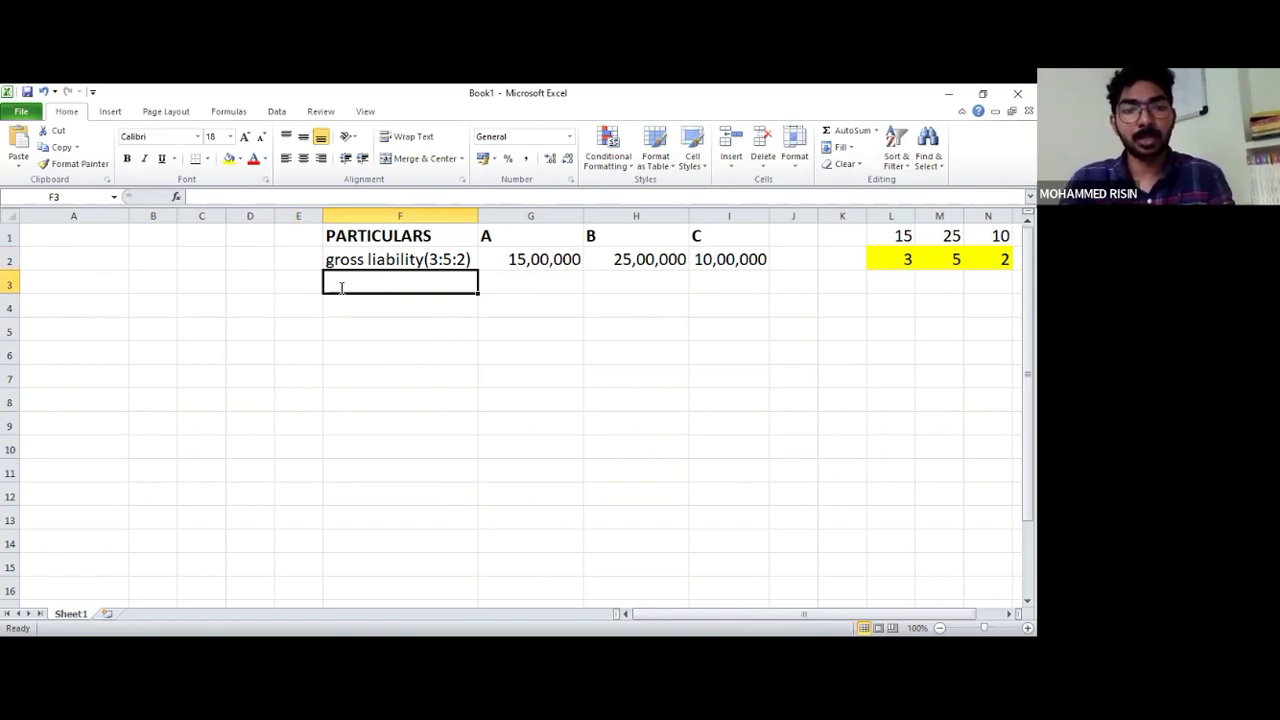
{"action": "type", "text": "LEES"}
{"action": "key", "text": "BackSpace"}
{"action": "key", "text": "BackSpace"}
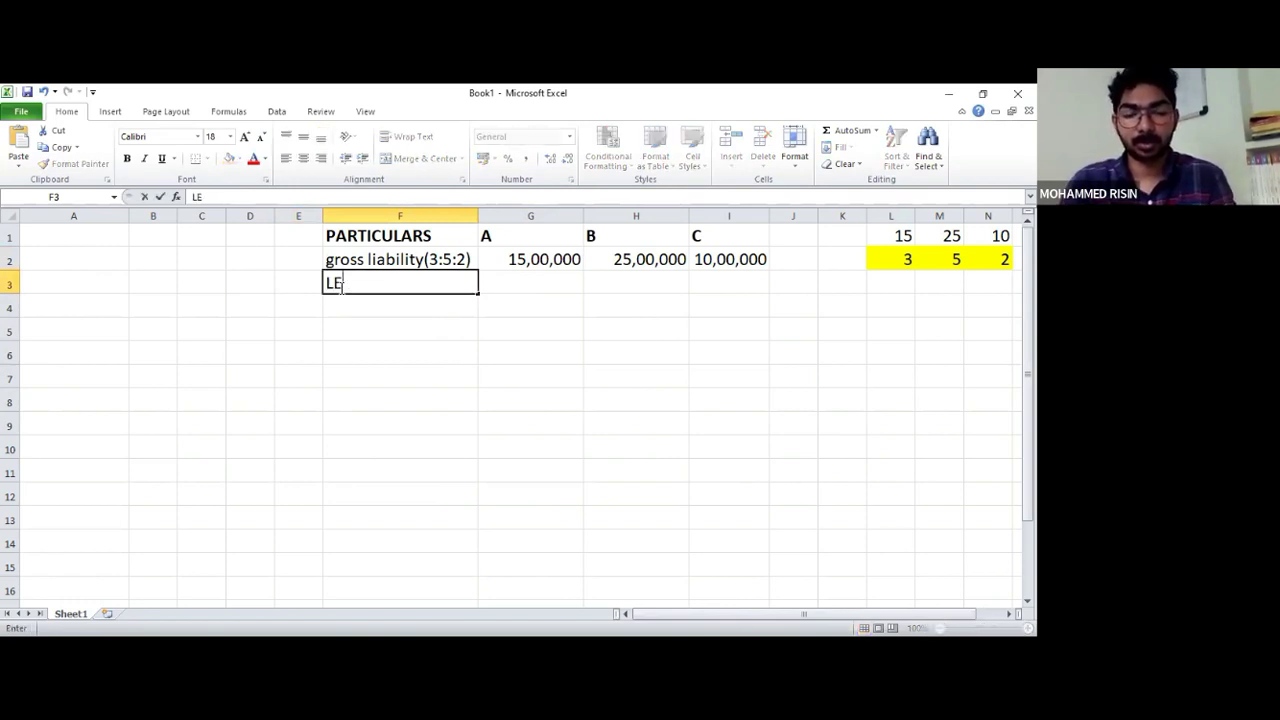
{"action": "type", "text": "SS"}
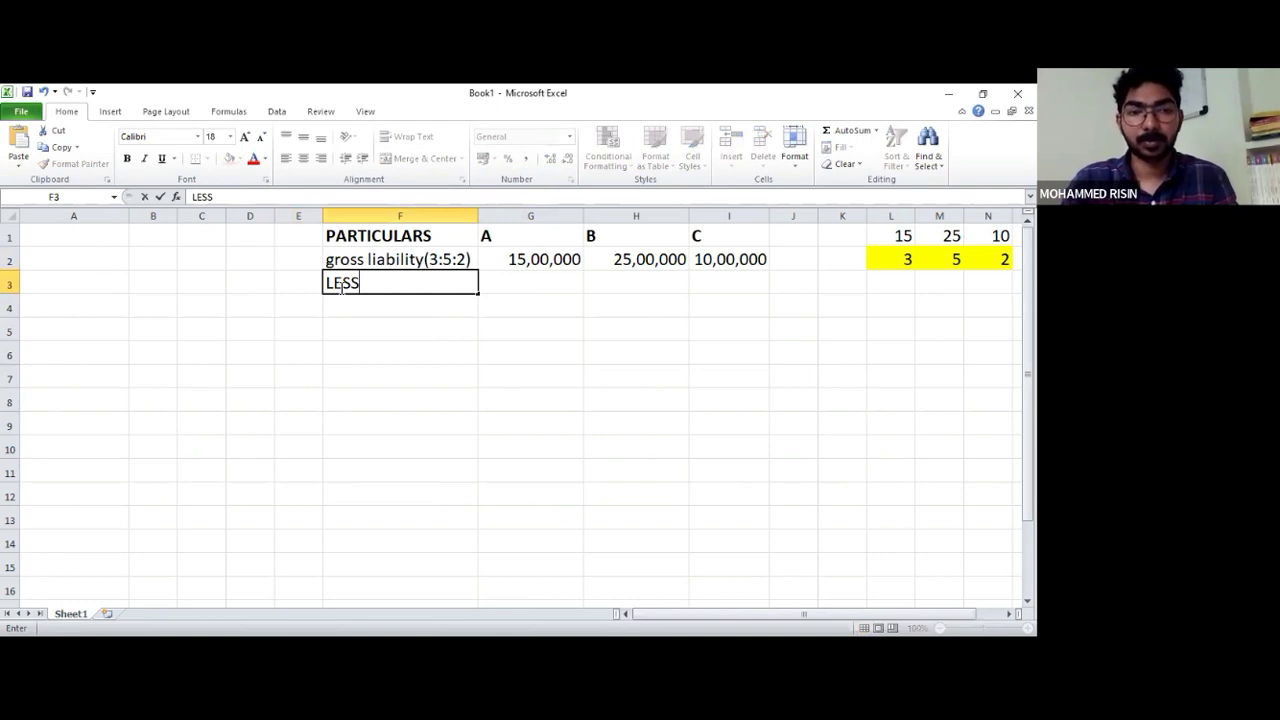
{"action": "type", "text": ": M"}
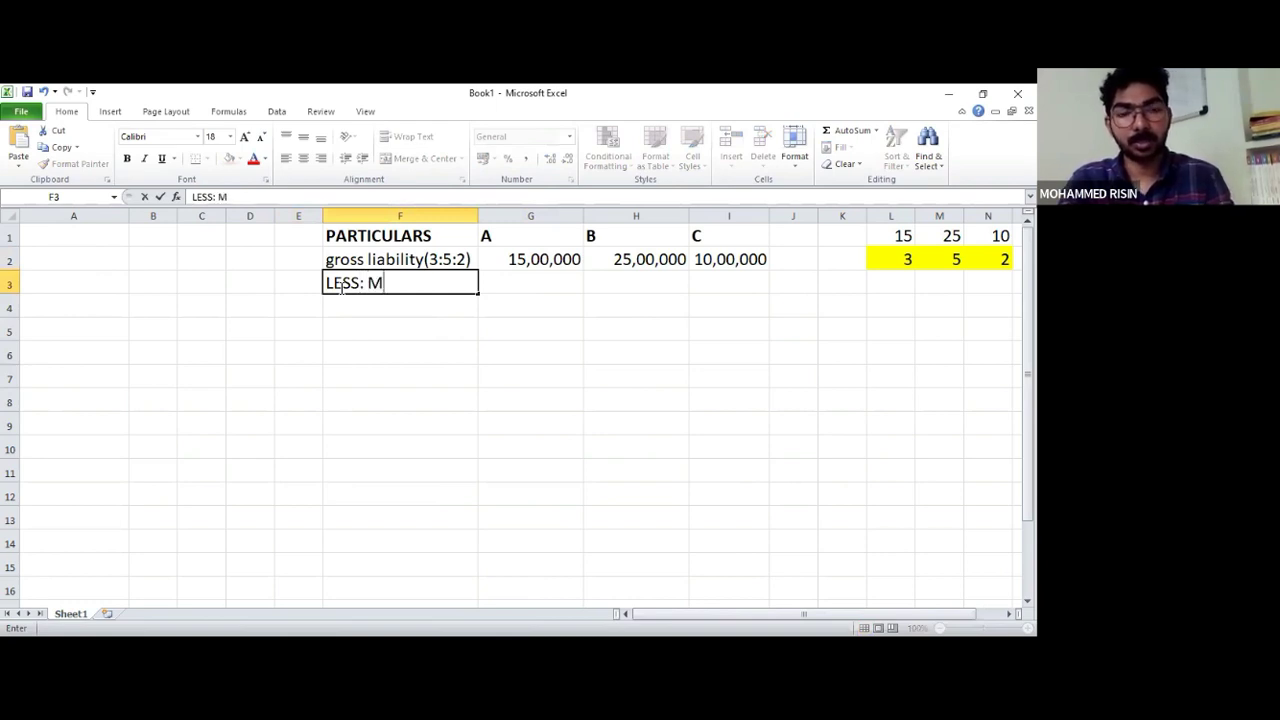
{"action": "type", "text": "ARKED"}
{"action": "key", "text": "BackSpace"}
{"action": "key", "text": "BackSpace"}
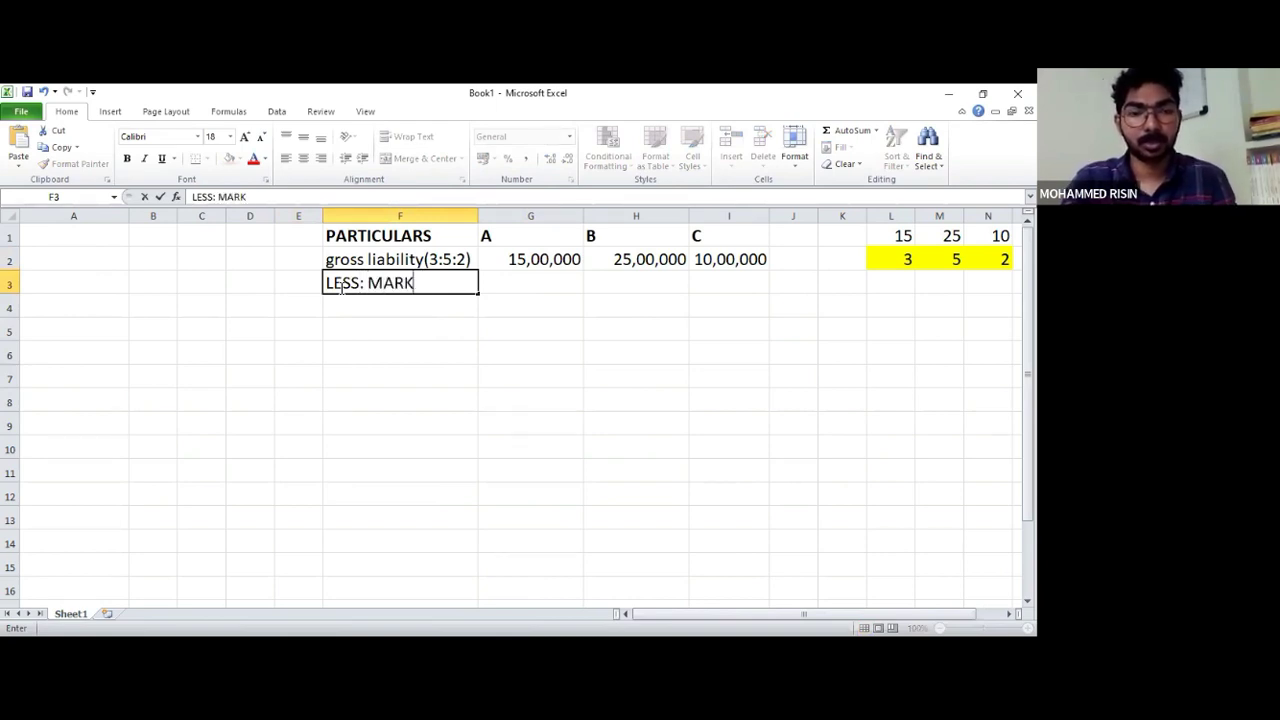
{"action": "key", "text": "BackSpace"}
{"action": "key", "text": "BackSpace"}
{"action": "key", "text": "BackSpace"}
{"action": "key", "text": "BackSpace"}
{"action": "key", "text": "BackSpace"}
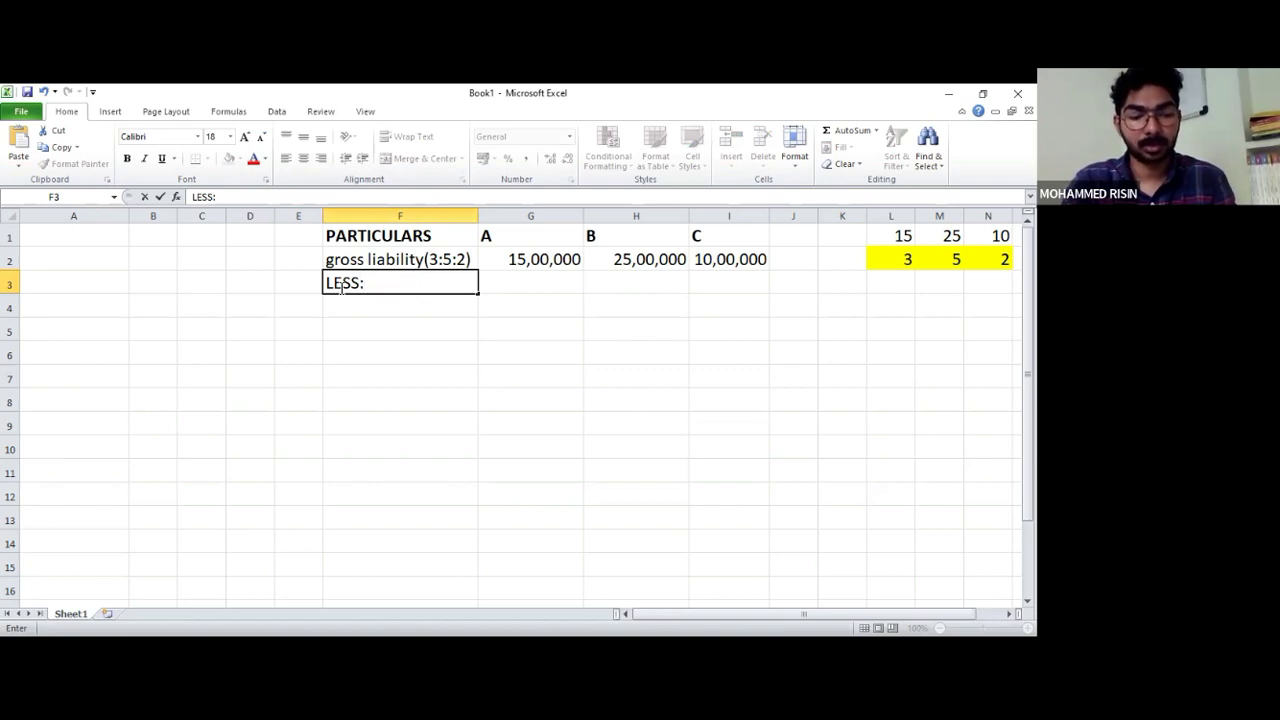
{"action": "type", "text": "marked a"}
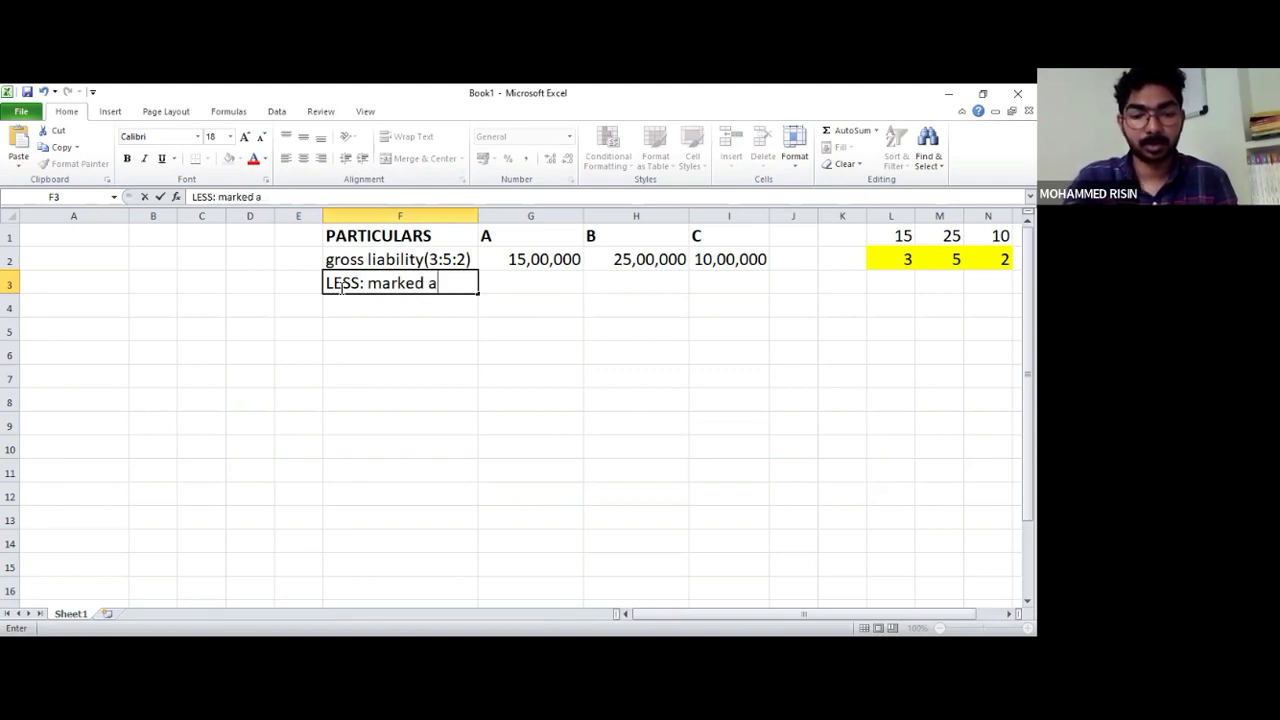
{"action": "type", "text": "pplic"}
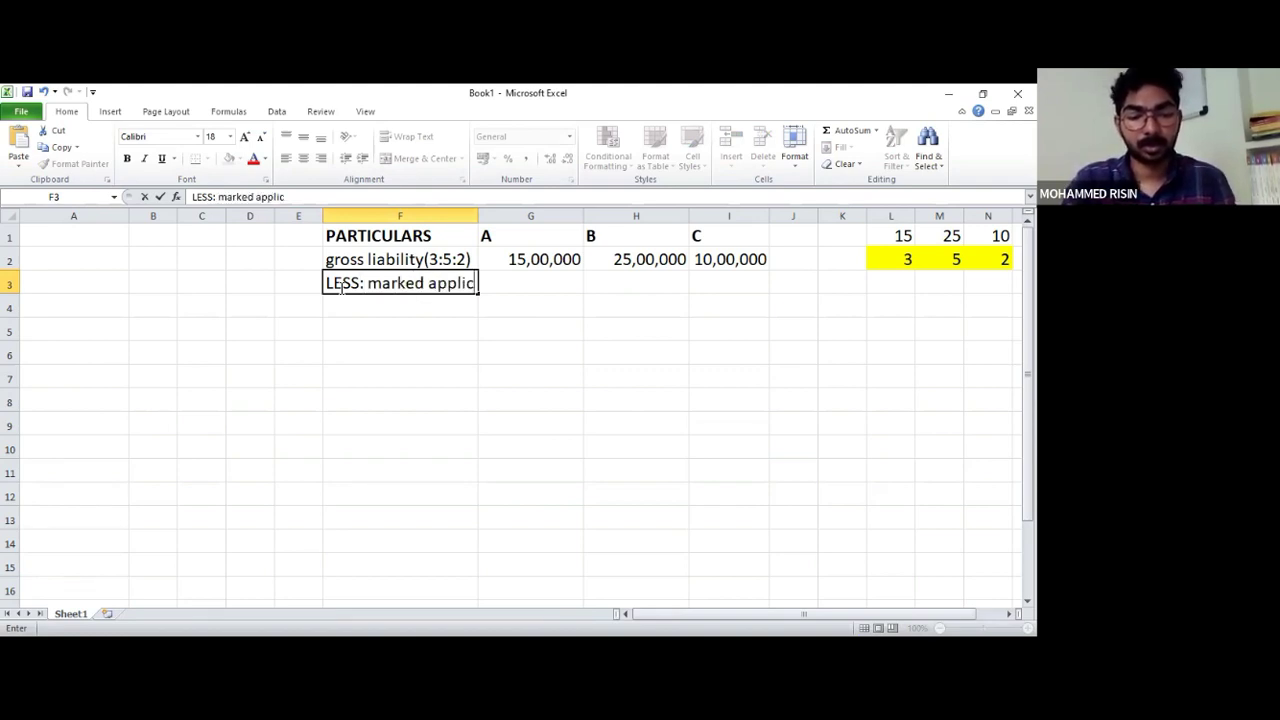
{"action": "type", "text": "ations"}
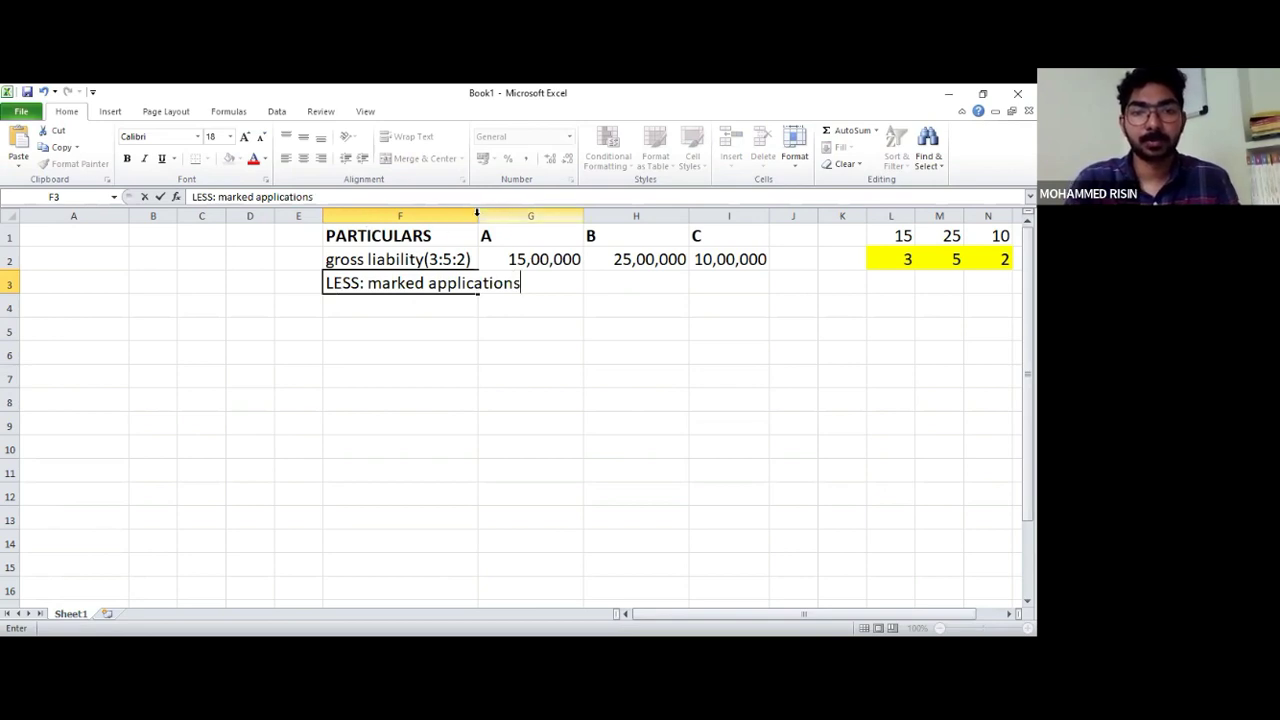
{"action": "left_click", "coordinate": [495, 308]}
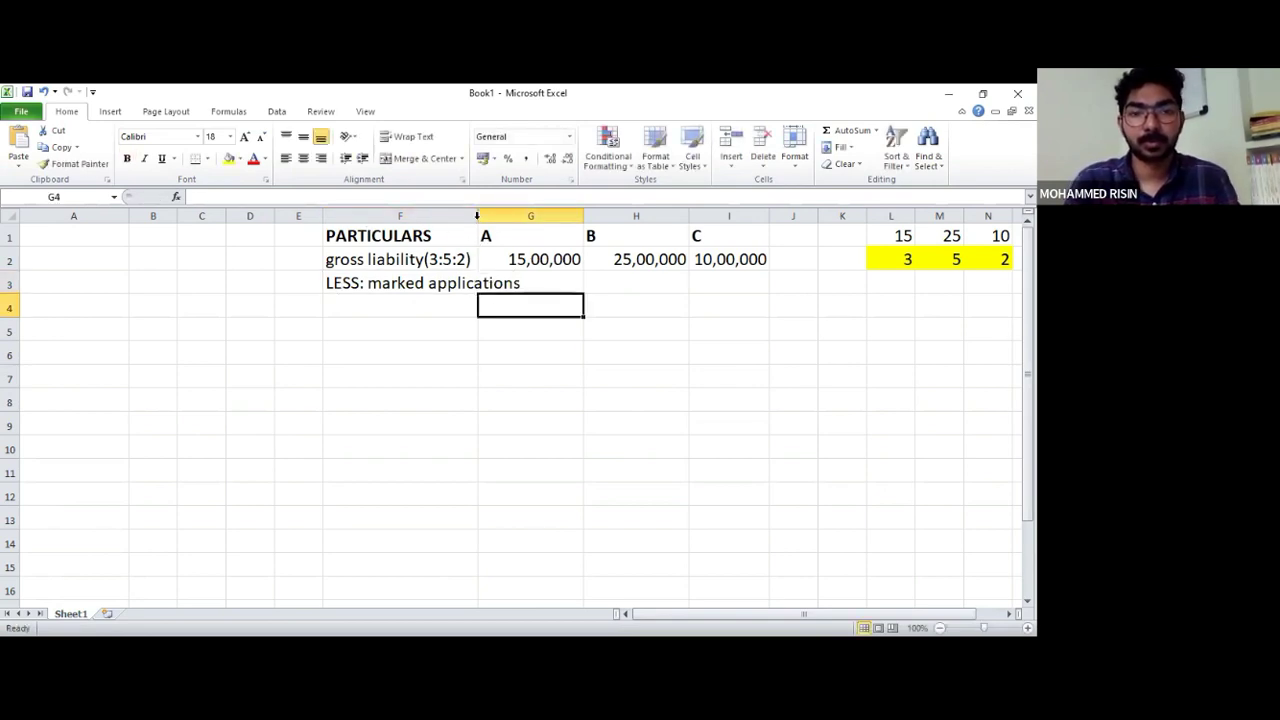
{"action": "double_click", "coordinate": [476, 216]}
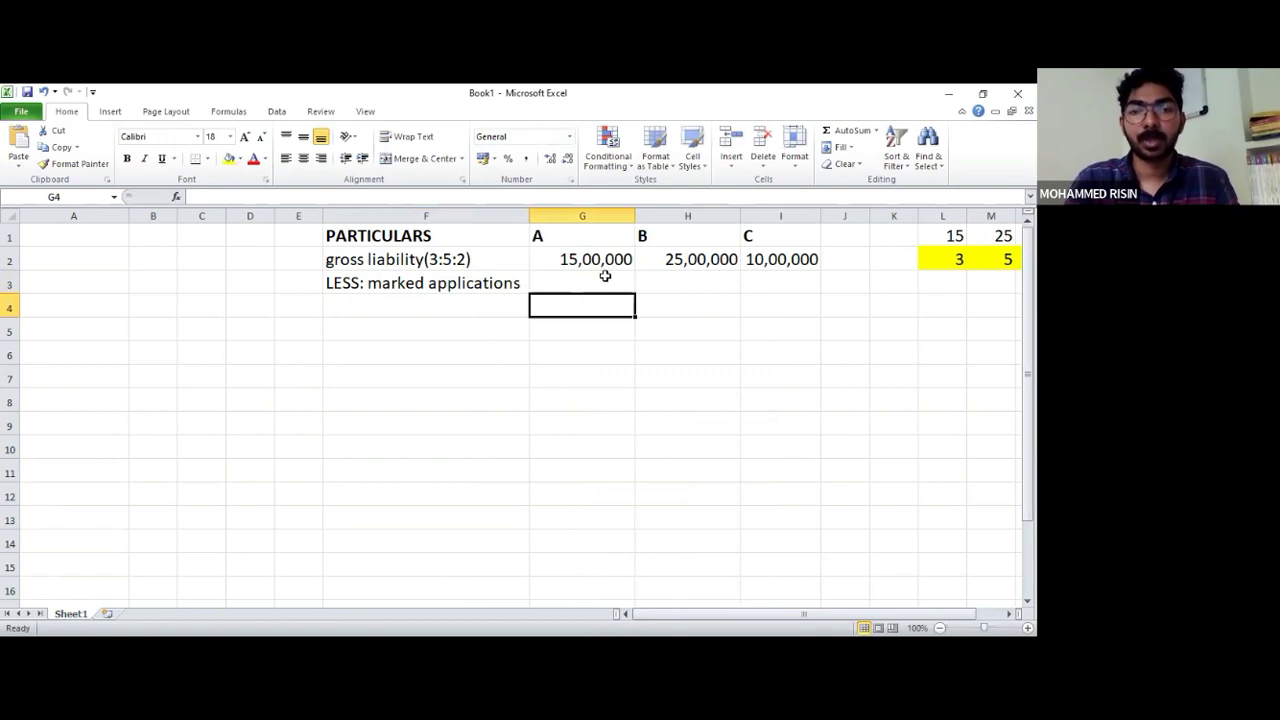
Highlight the "LESS: marked applications" label in F3 with a green fill
{"action": "left_click", "coordinate": [605, 276]}
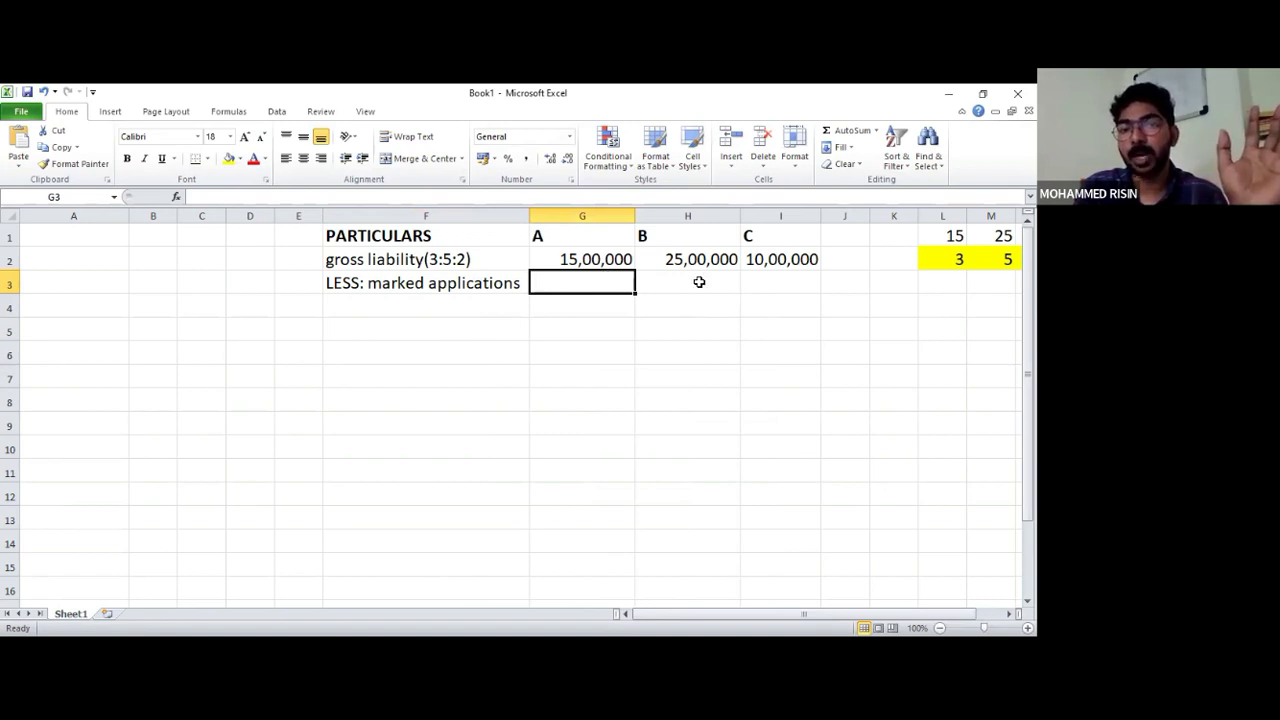
{"action": "left_click", "coordinate": [348, 284]}
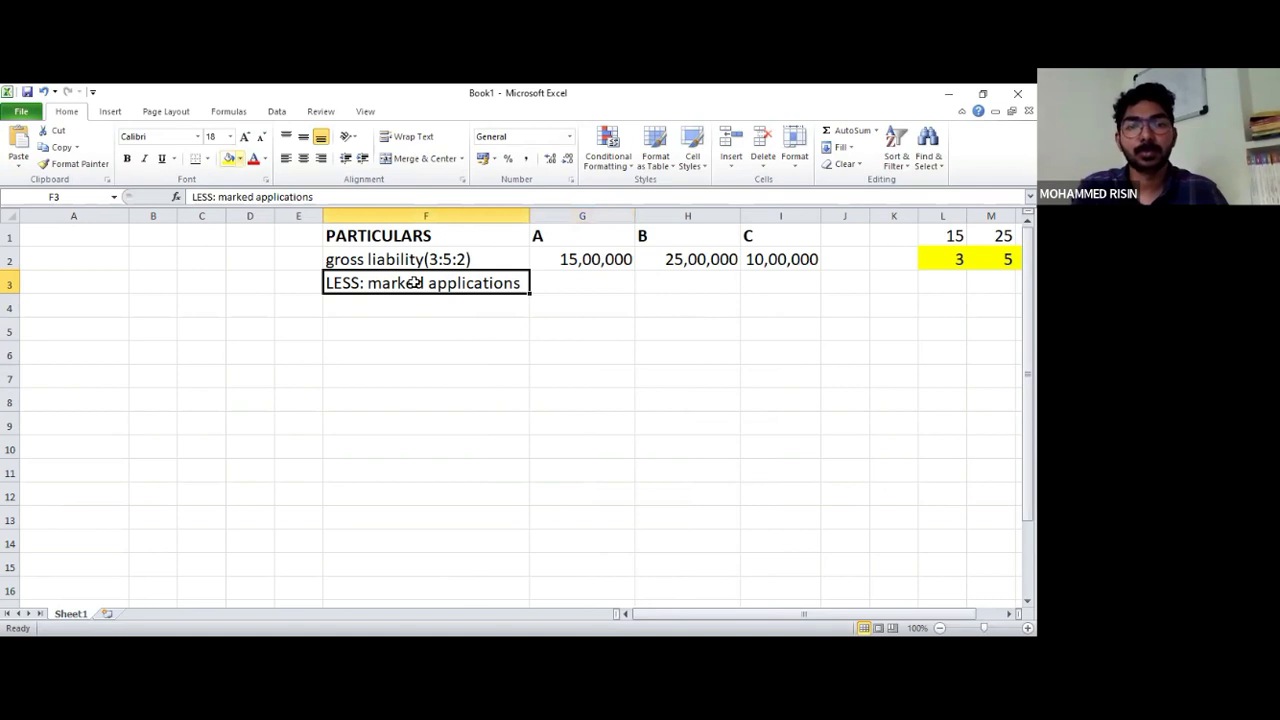
{"action": "key", "text": "F4"}
{"action": "left_click", "coordinate": [609, 283]}
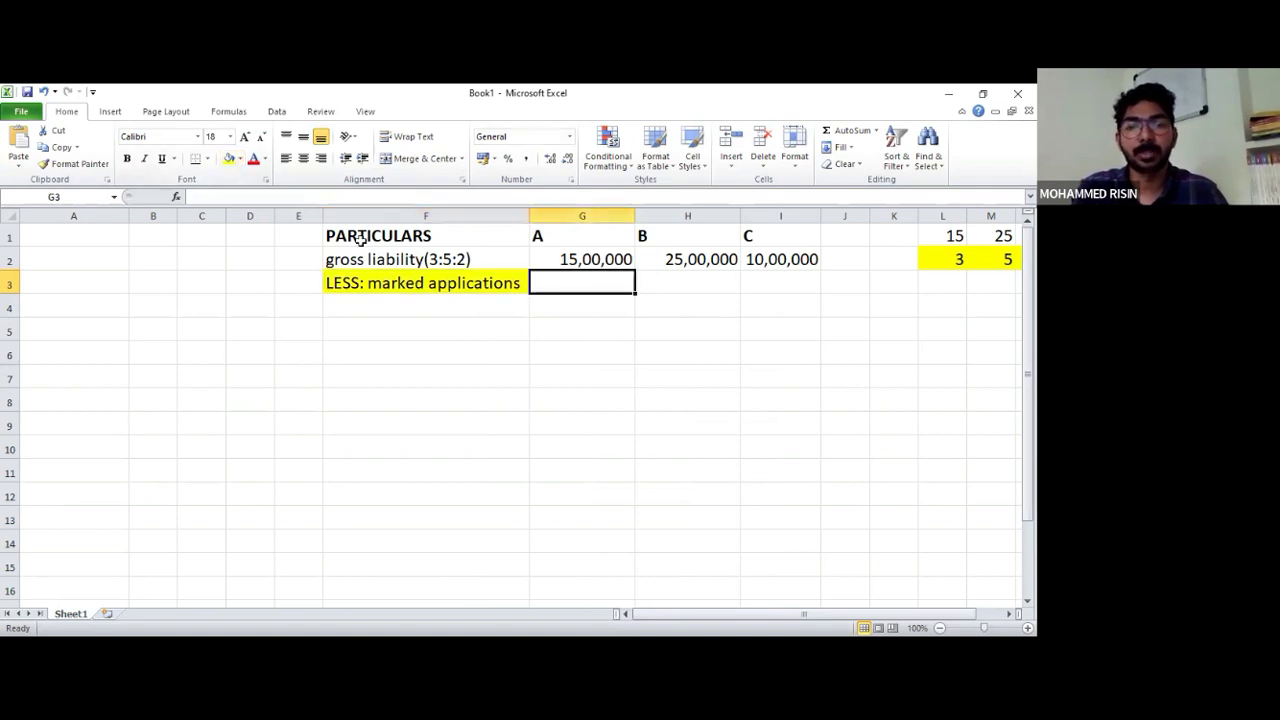
{"action": "key", "text": "Left"}
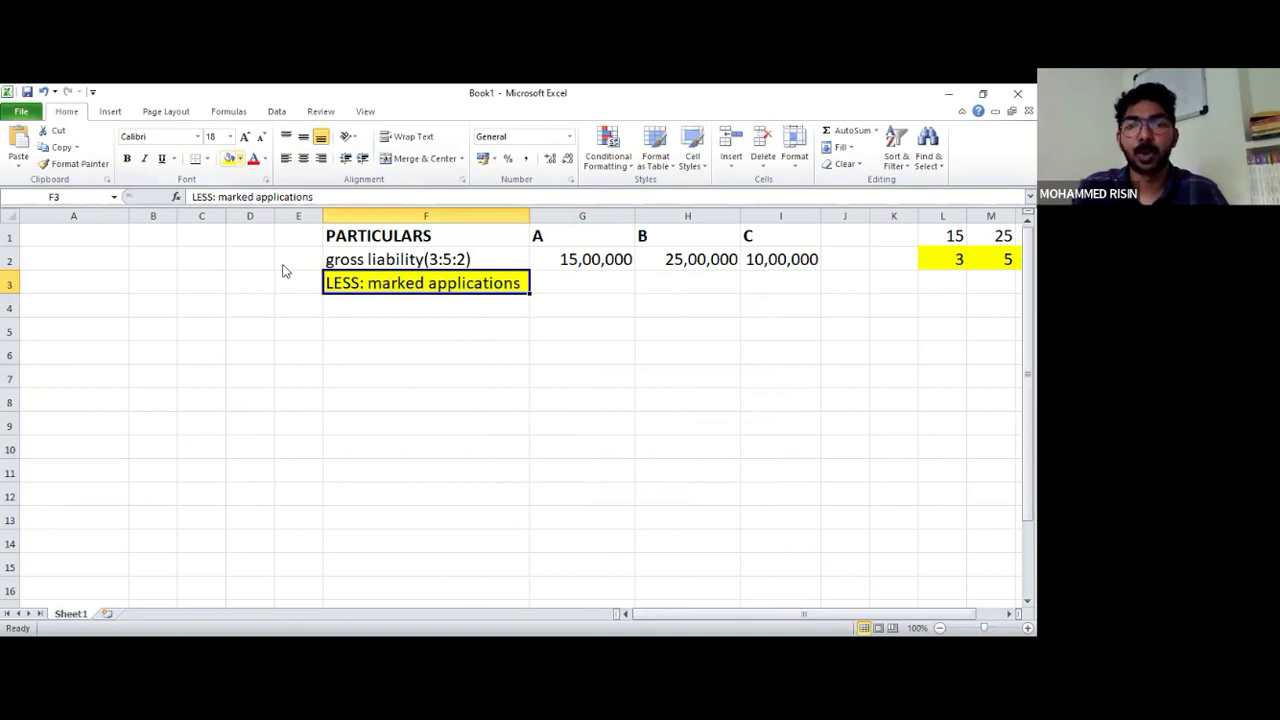
{"action": "left_click", "coordinate": [582, 289]}
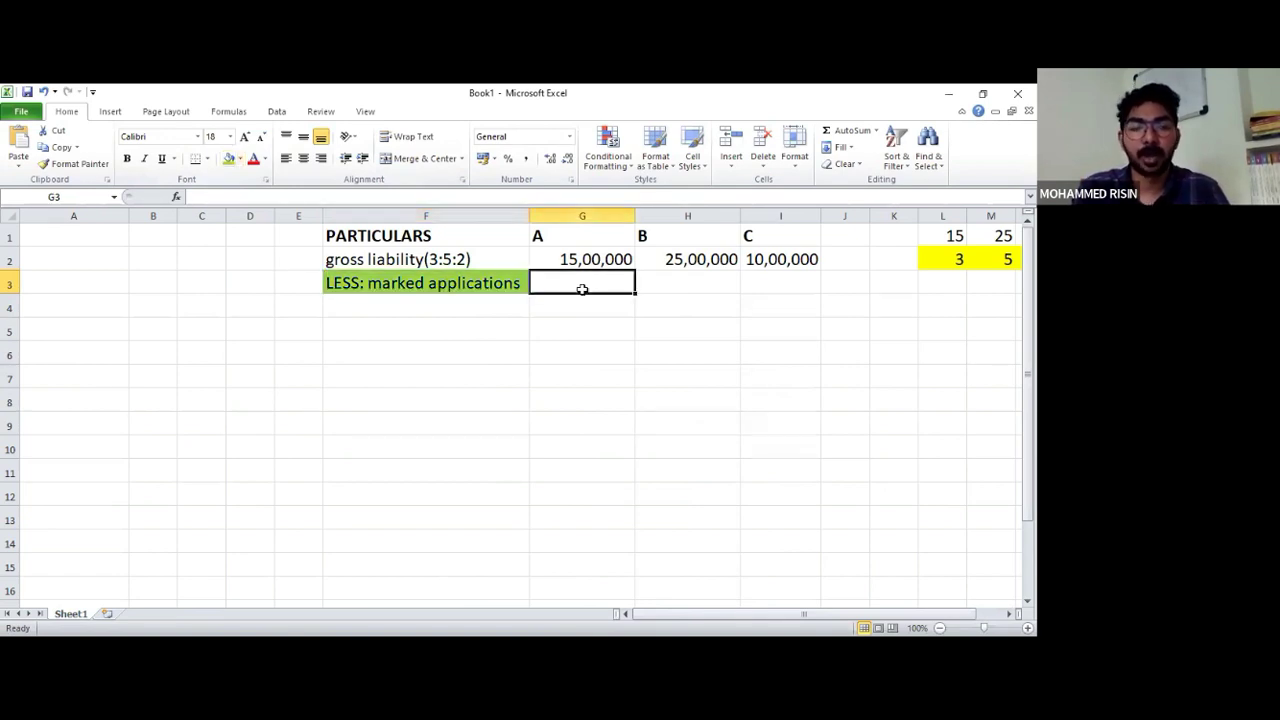
Check the marked applications in QUESTIONS.pdf and enter A's figure as the deduction -12,00,000 in G3
{"action": "key", "text": "alt+Tab"}
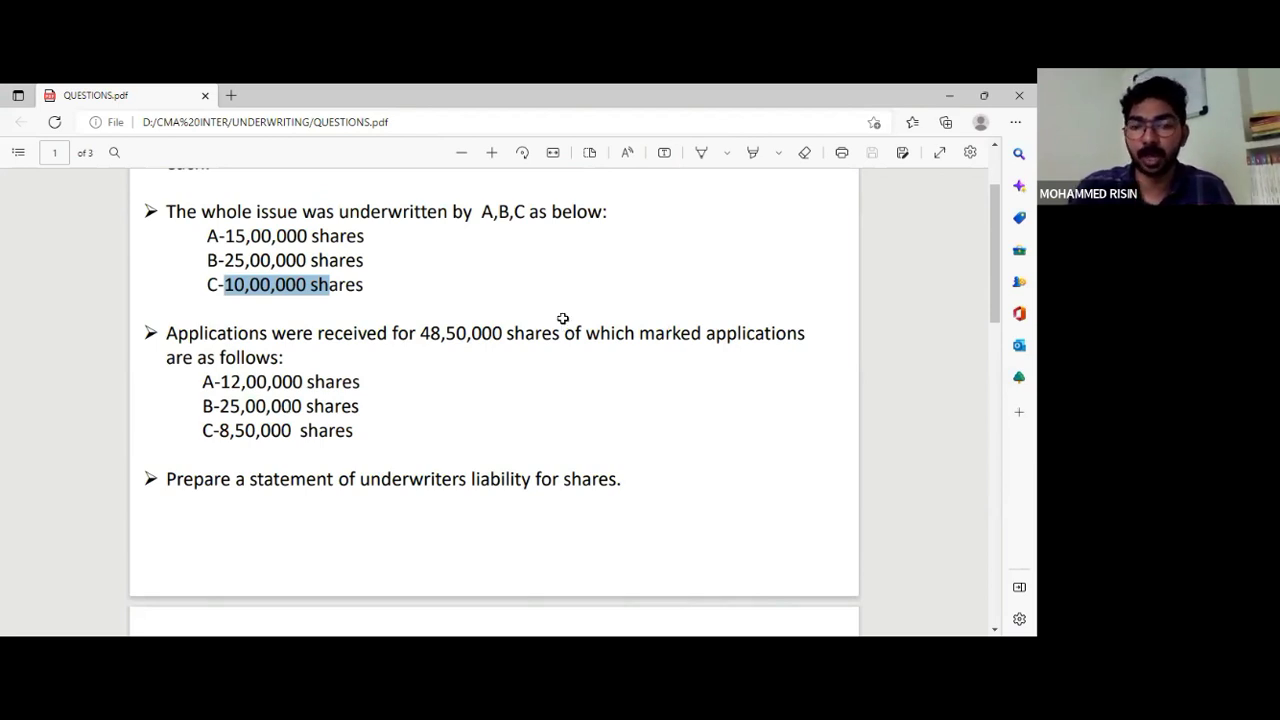
{"action": "key", "text": "alt+Tab"}
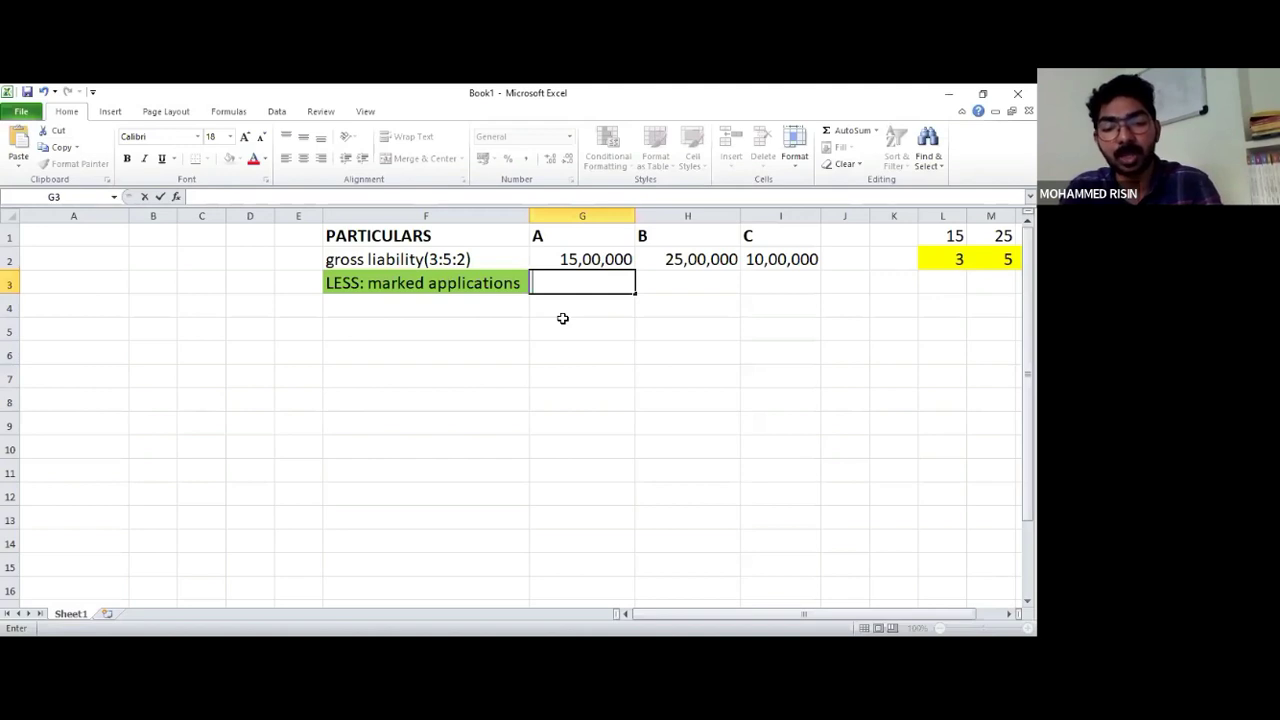
{"action": "type", "text": "("}
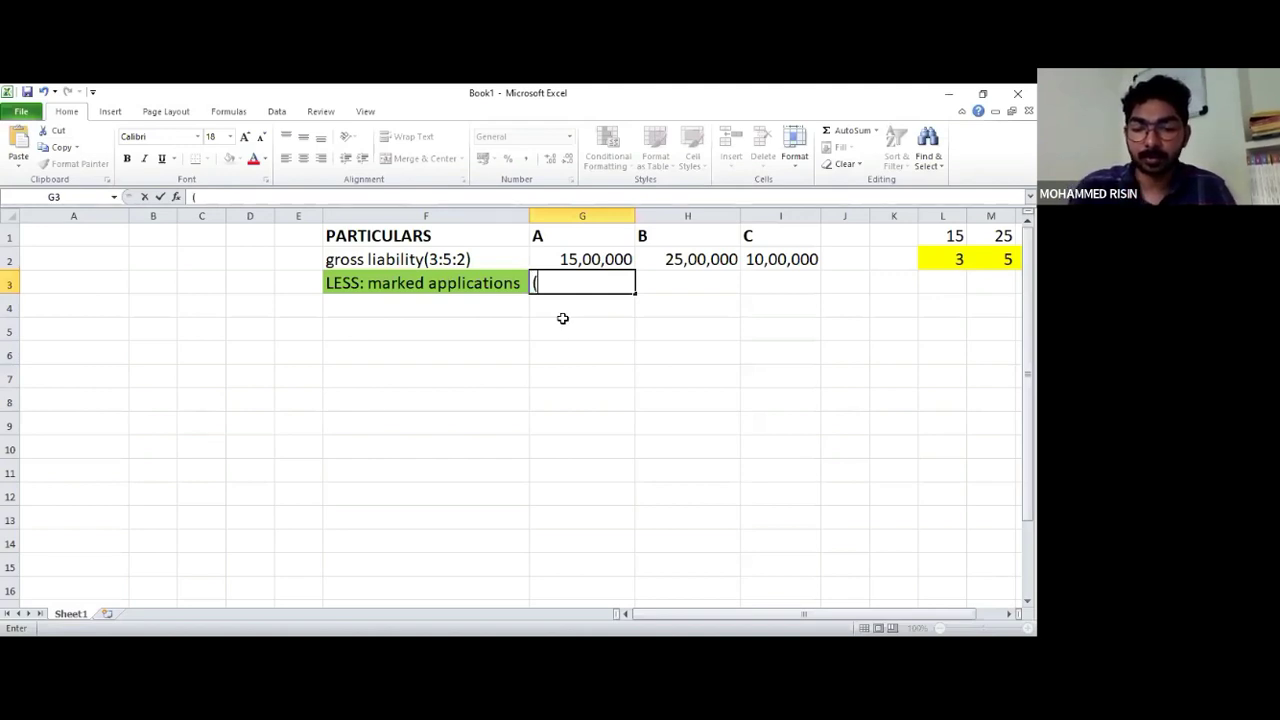
{"action": "type", "text": "12,00,0"}
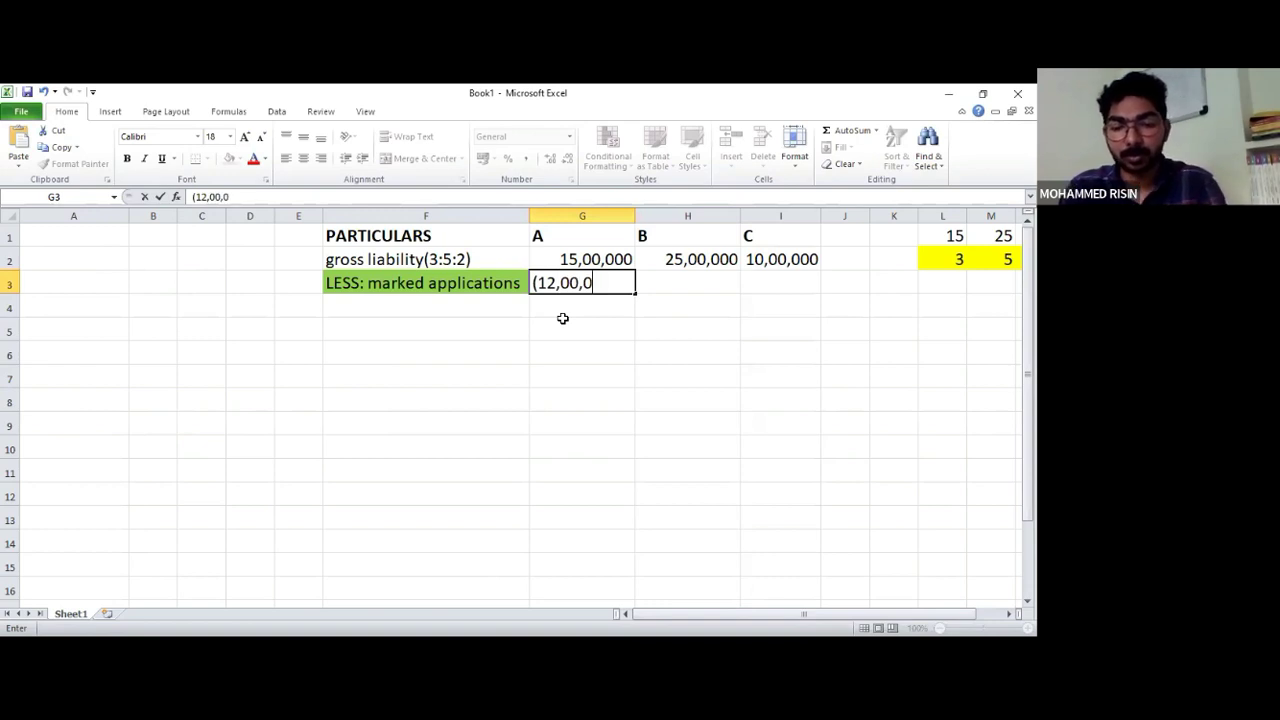
{"action": "type", "text": "00"}
{"action": "key", "text": "Return"}
{"action": "key", "text": "Up"}
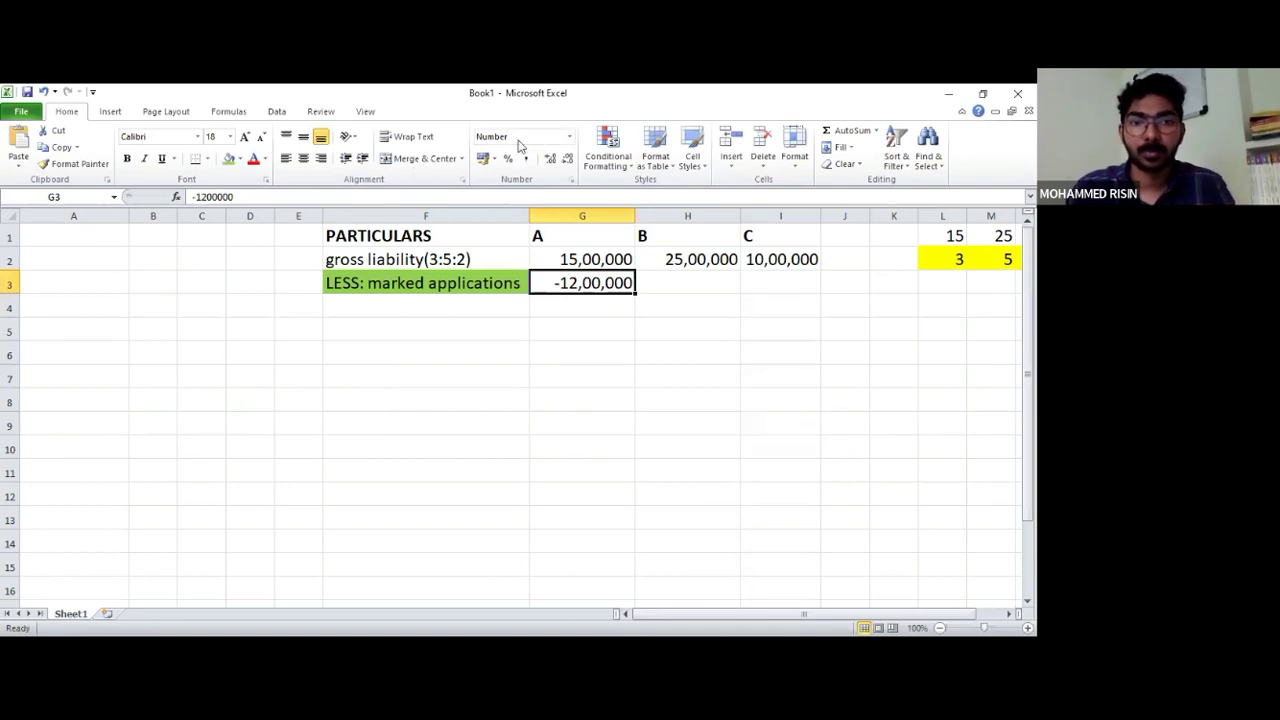
Review the negative number display options for G3 in the Format Cells dialog, keeping the current format
{"action": "left_click", "coordinate": [569, 137]}
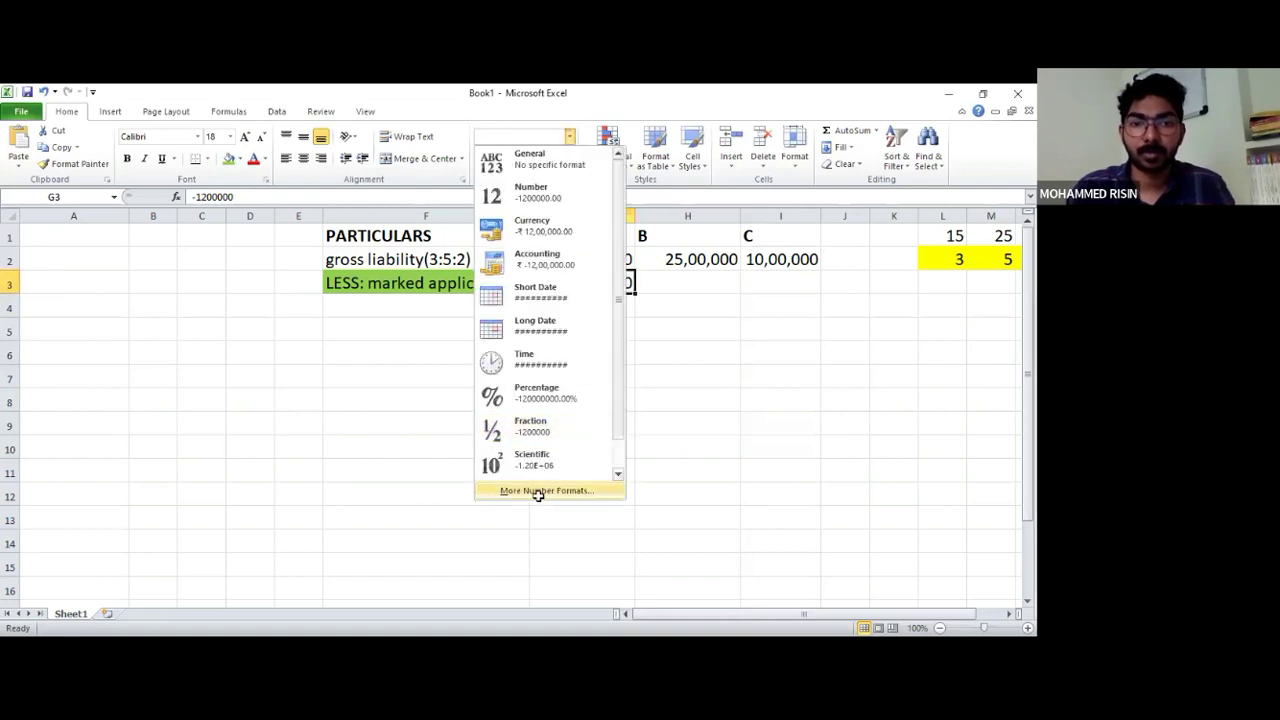
{"action": "left_click", "coordinate": [538, 491]}
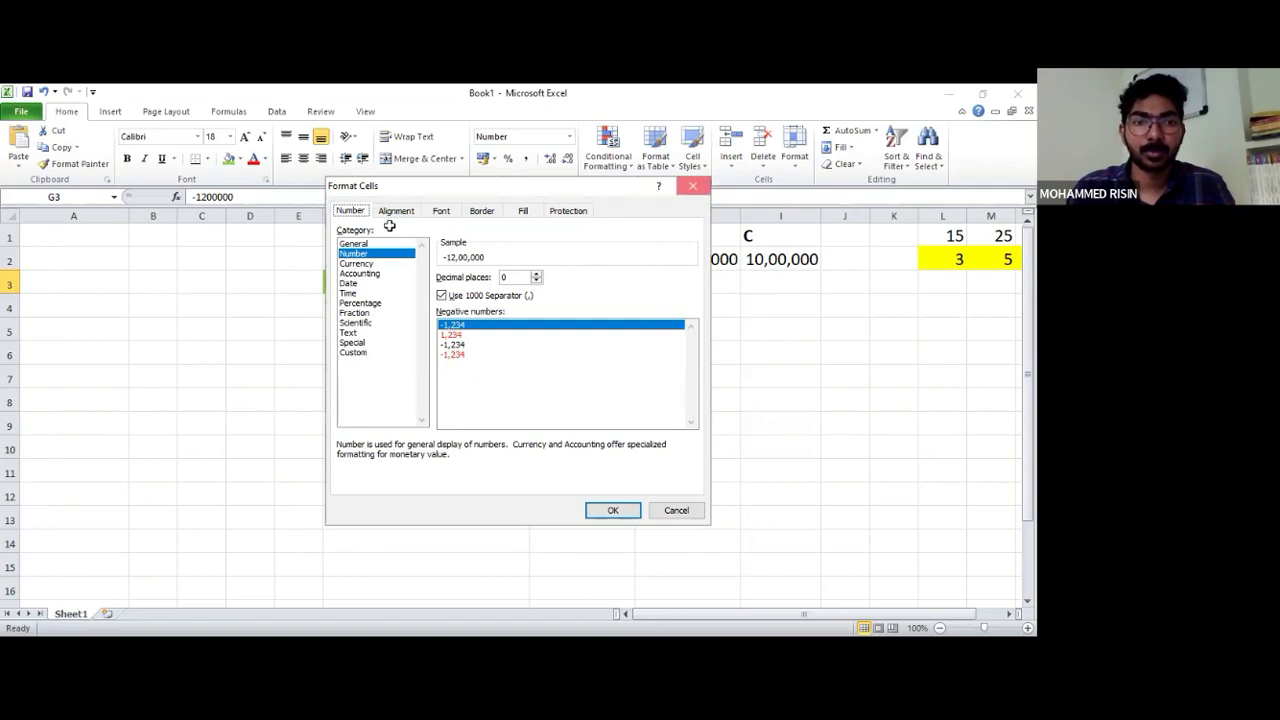
{"action": "key", "text": "Return"}
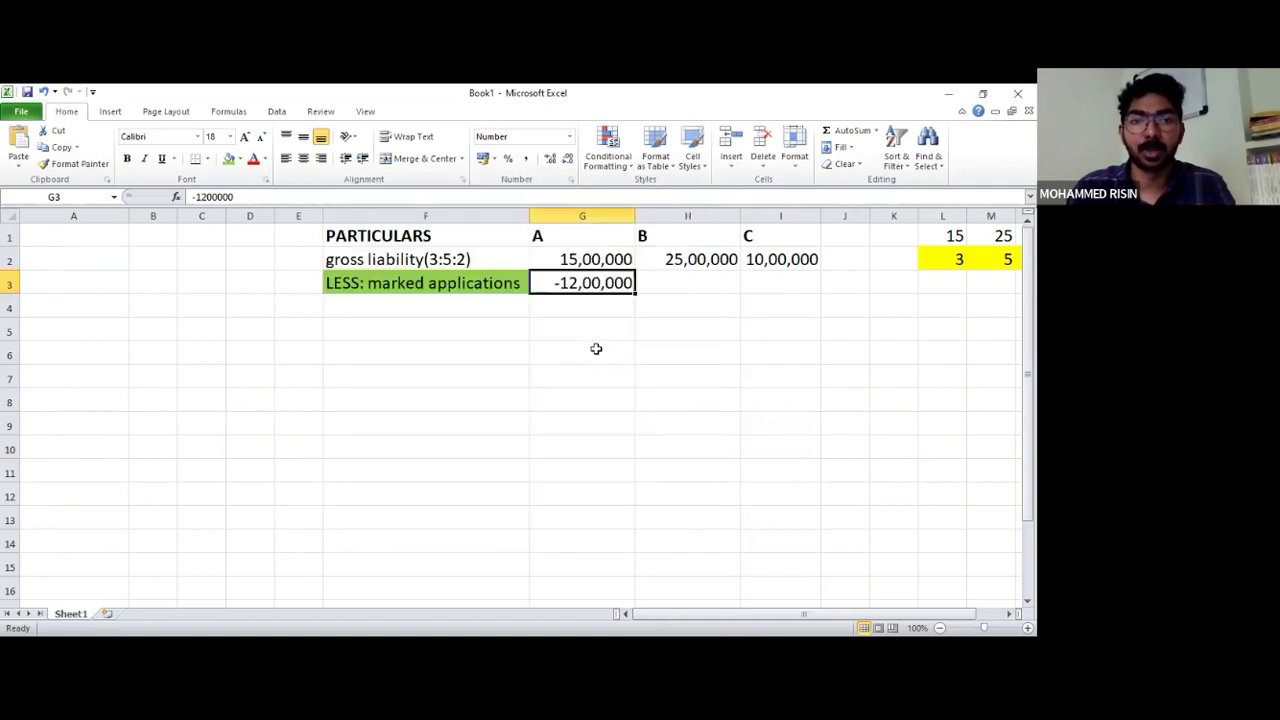
Enter 2500000 as B's marked applications in H3
{"action": "left_click", "coordinate": [709, 286]}
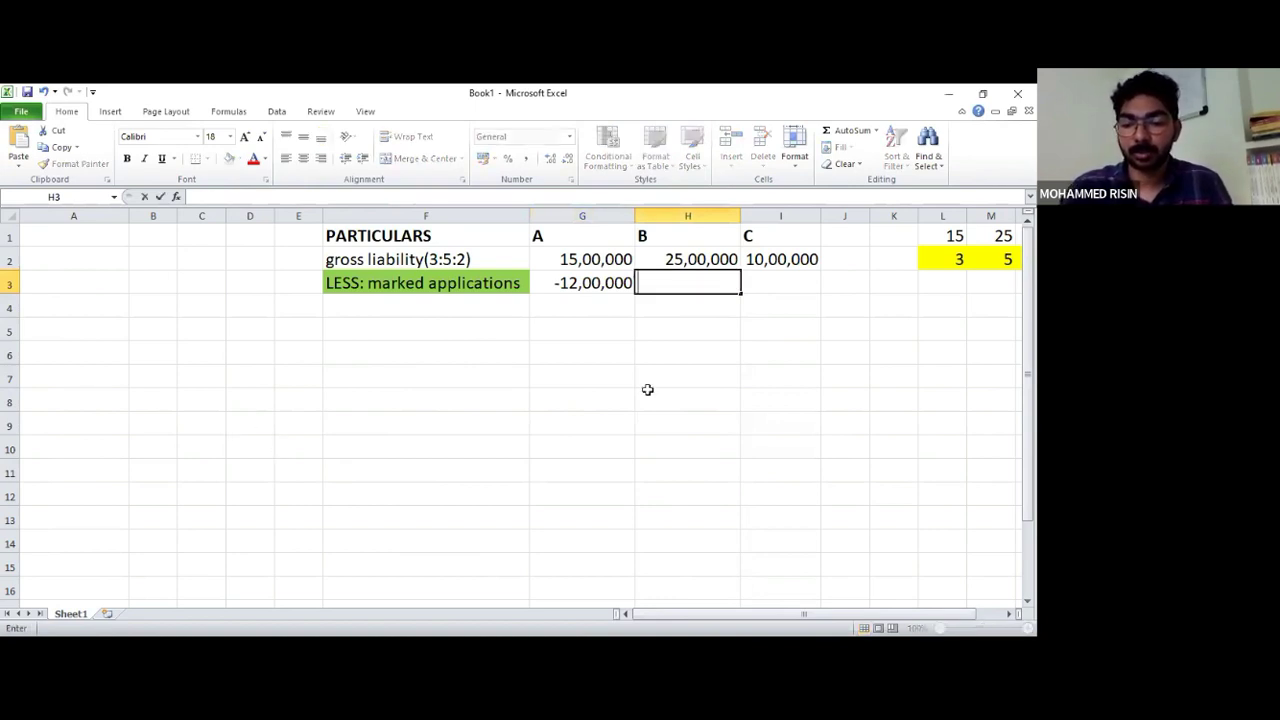
{"action": "type", "text": "2500000"}
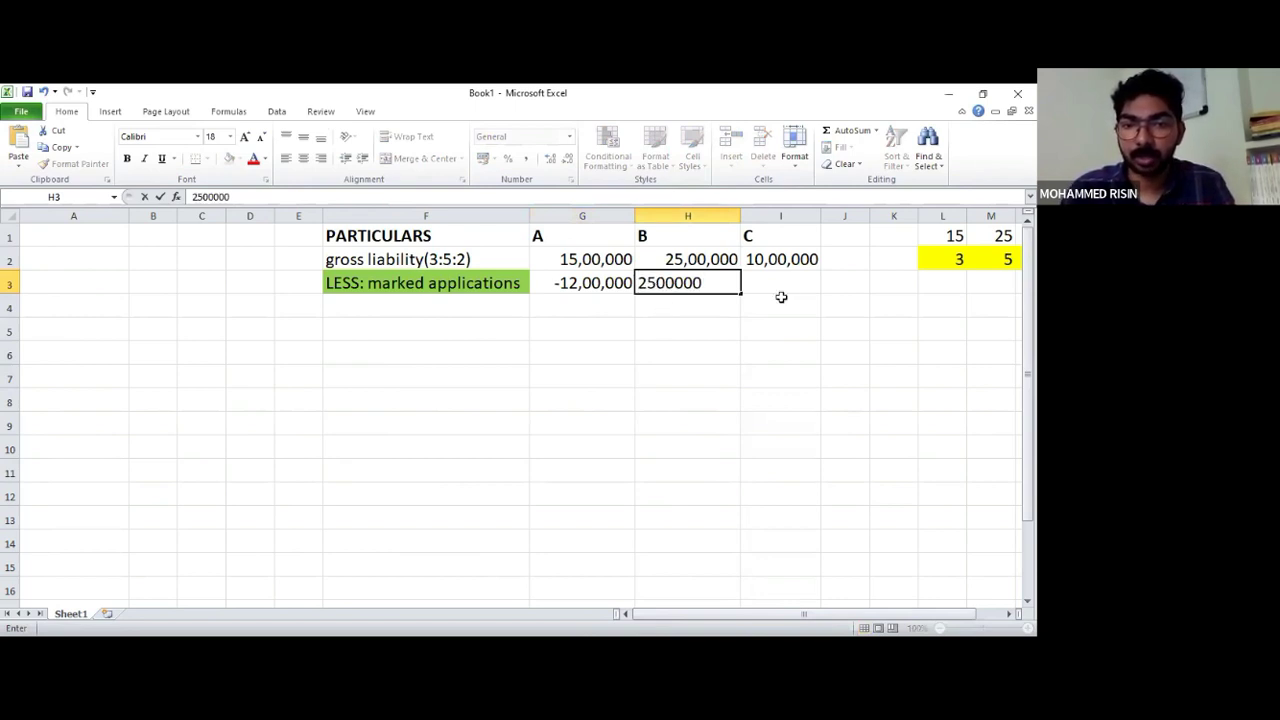
{"action": "key", "text": "Tab"}
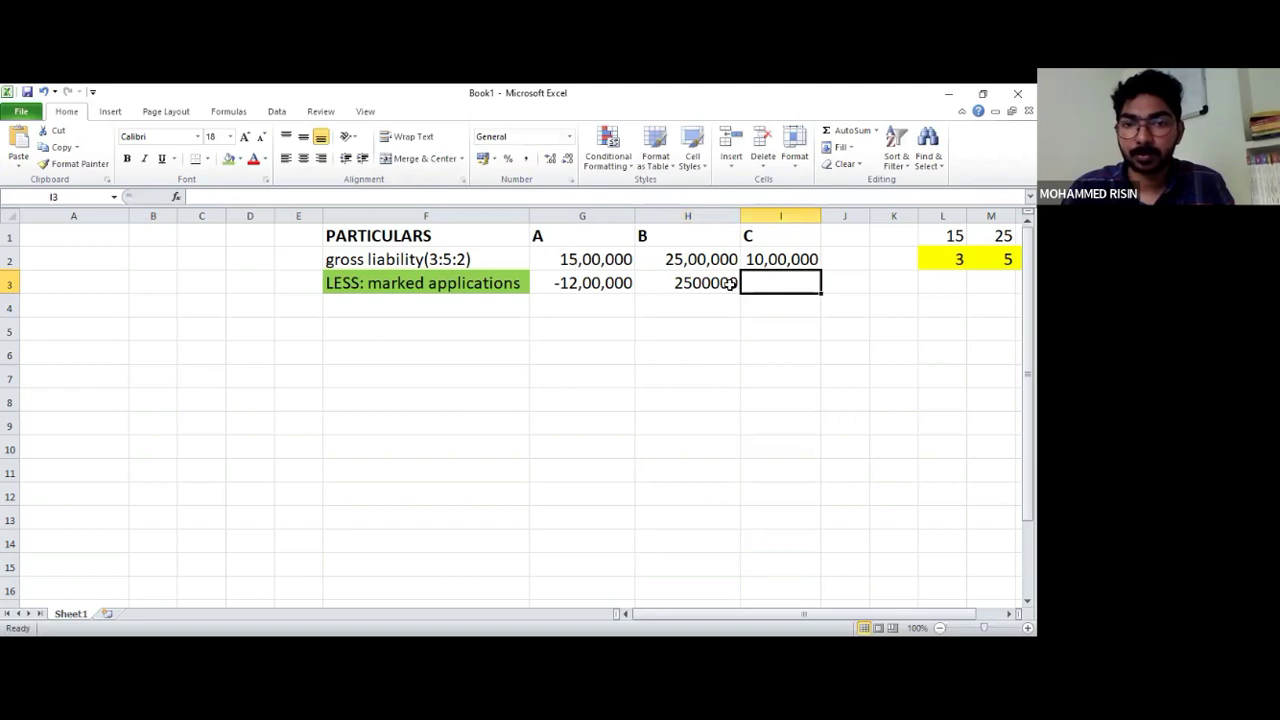
Format the range G2:I3 with comma separators and no decimal places
{"action": "left_click", "coordinate": [732, 283]}
{"action": "left_click_drag", "start_coordinate": [582, 259], "coordinate": [781, 283]}
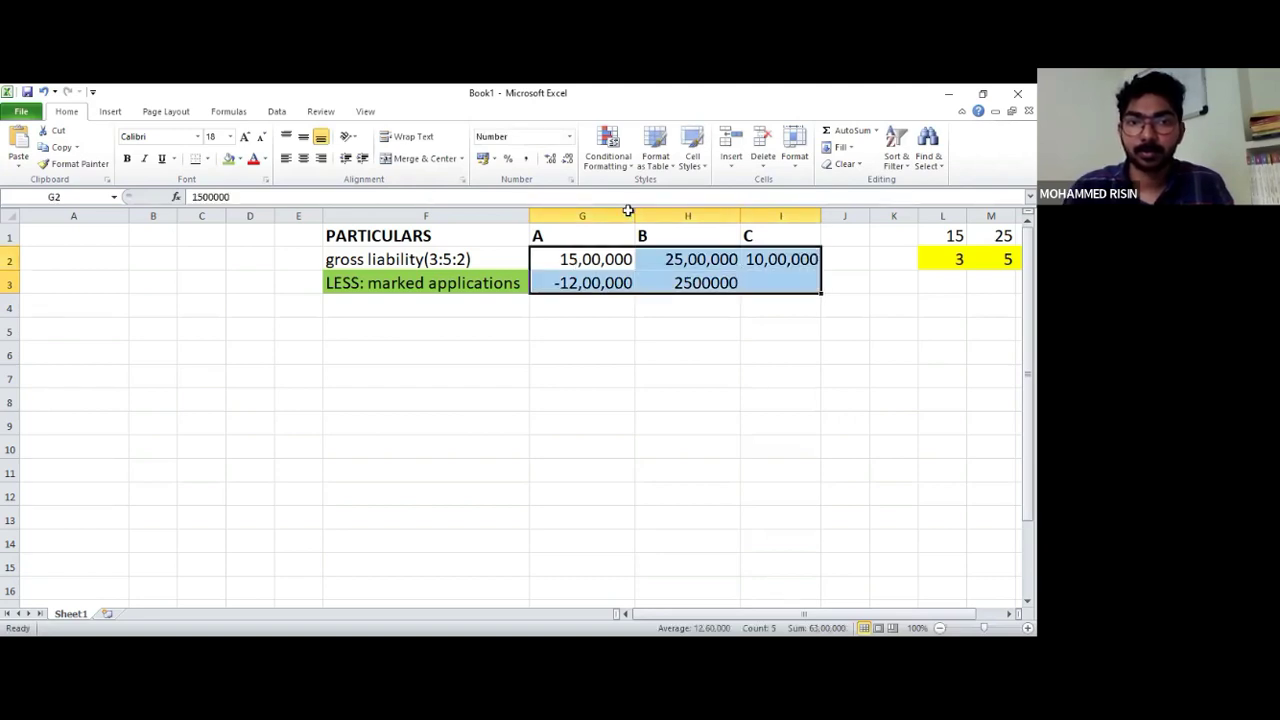
{"action": "left_click", "coordinate": [569, 162]}
{"action": "double_click", "coordinate": [569, 162]}
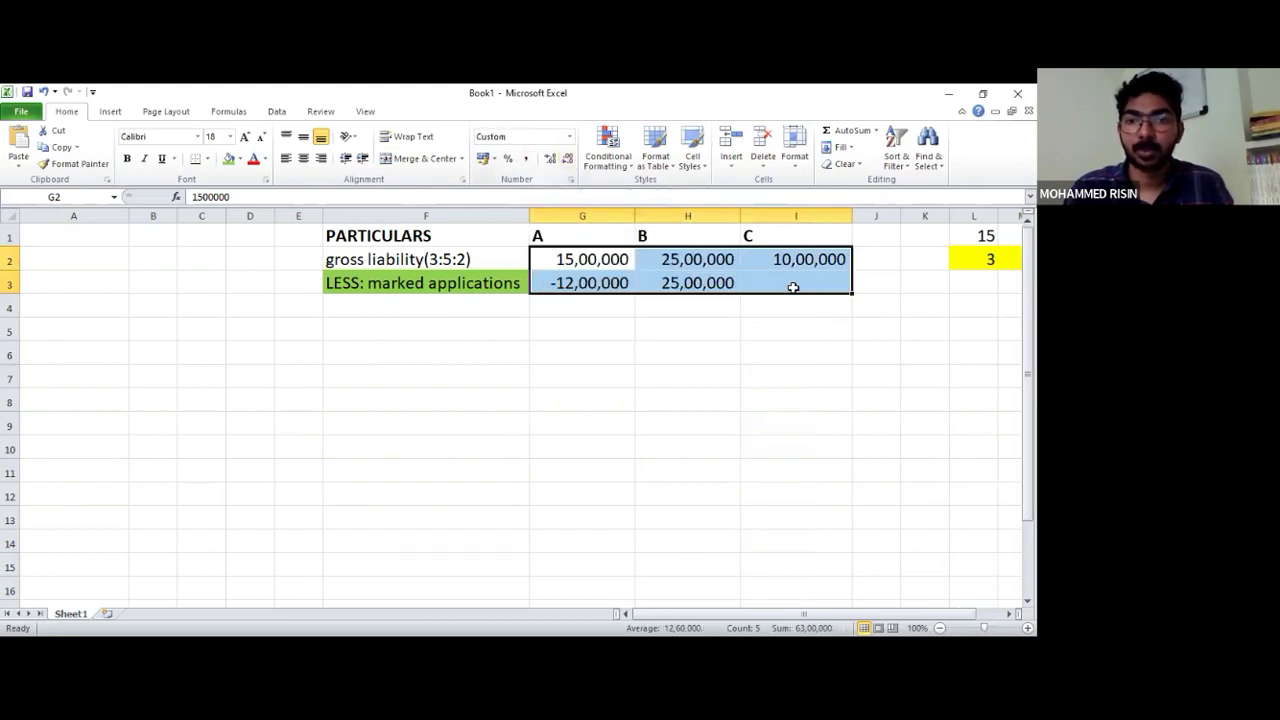
{"action": "left_click", "coordinate": [793, 286]}
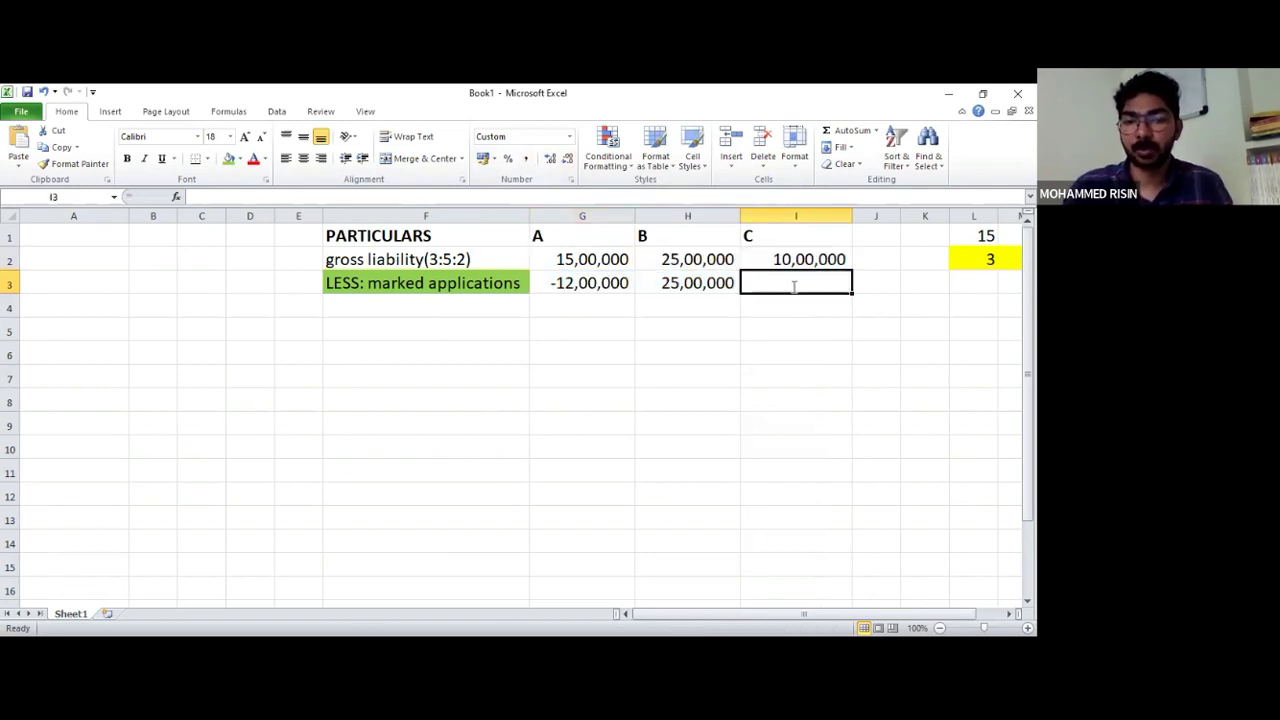
Enter 850000 as C's marked applications in I3
{"action": "type", "text": "8,5"}
{"action": "type", "text": "0,000"}
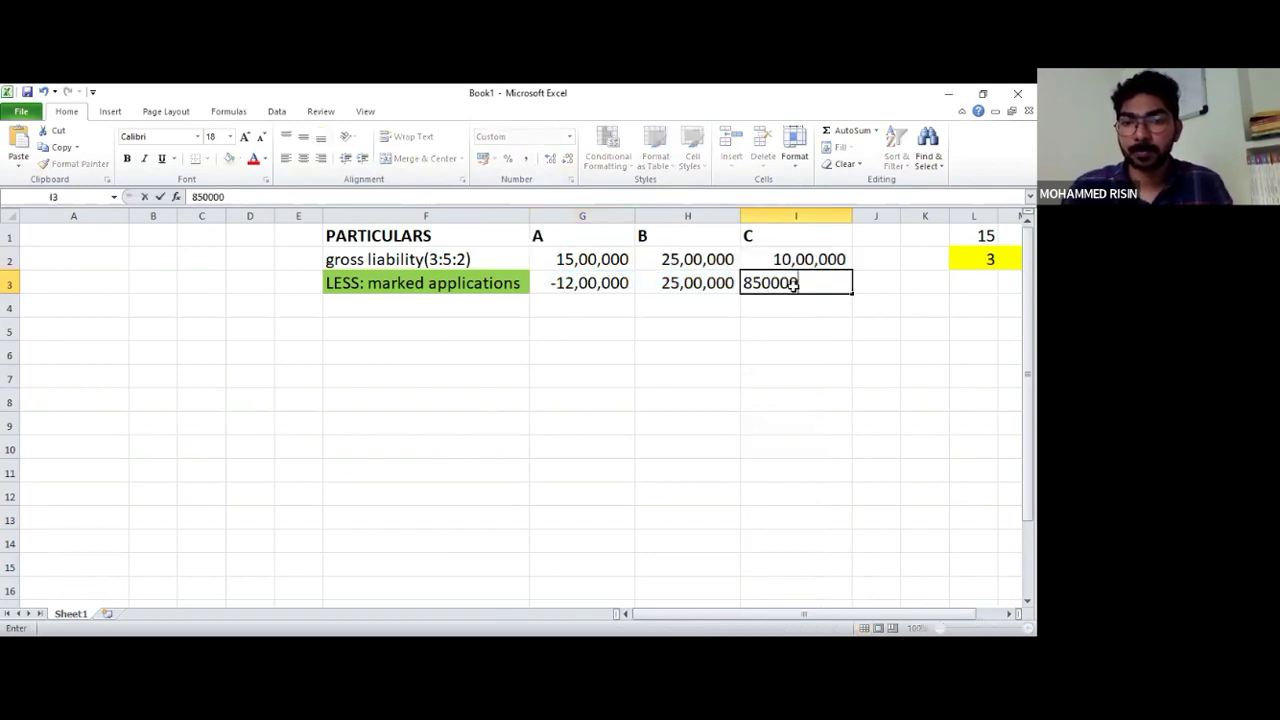
{"action": "key", "text": "Return"}
Re-enter A's marked applications in G3 in parentheses as (1200000) instead of with a minus sign
{"action": "left_click", "coordinate": [586, 284]}
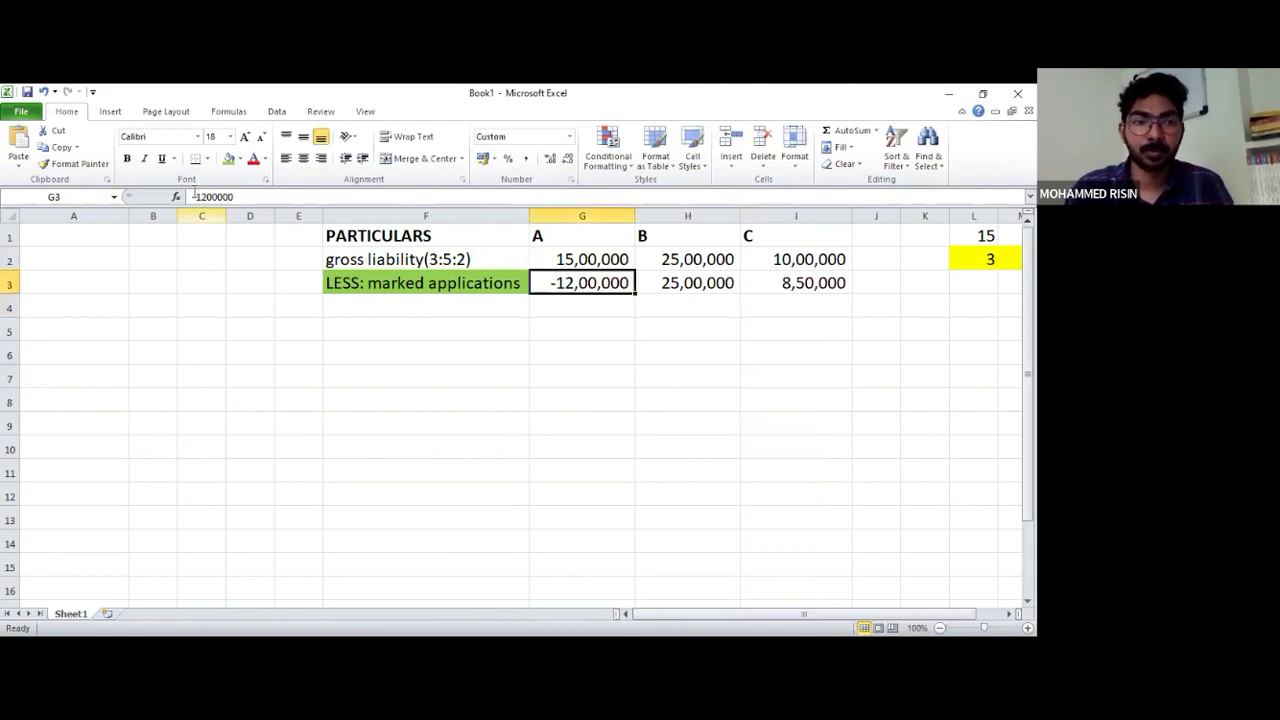
{"action": "left_click", "coordinate": [162, 158]}
{"action": "key", "text": "F2"}
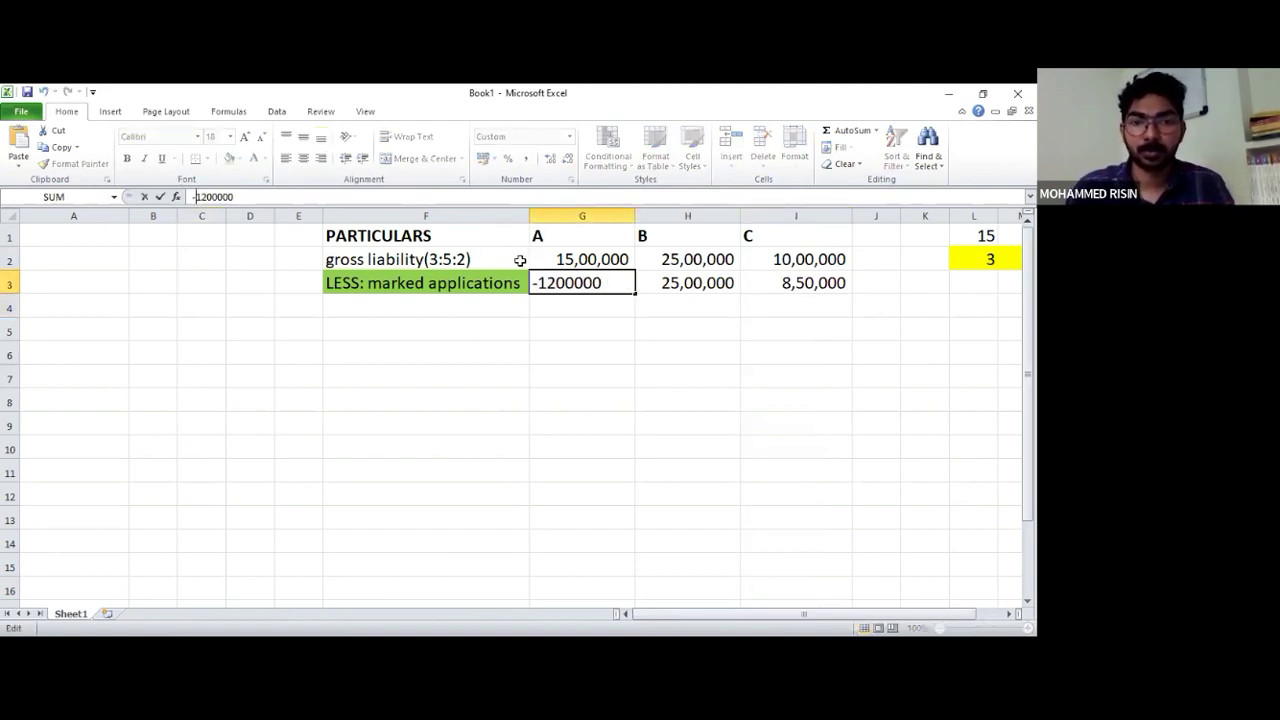
{"action": "key", "text": "Home"}
{"action": "key", "text": "Delete"}
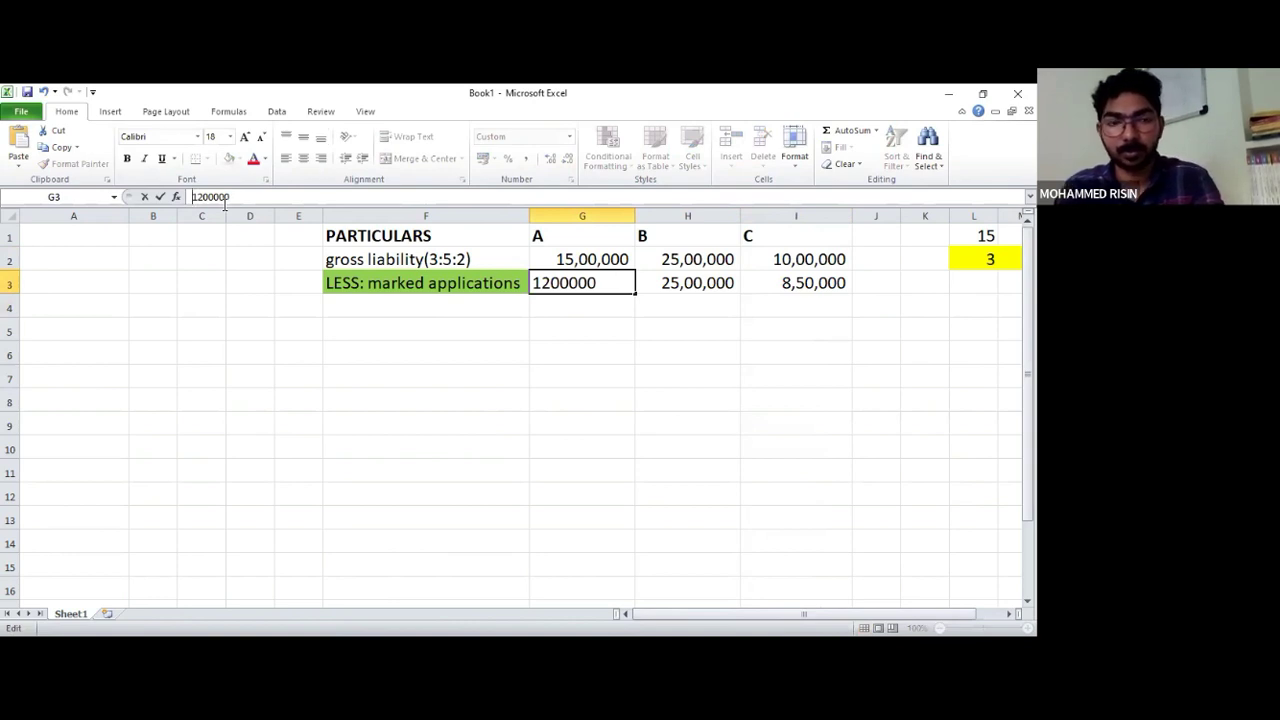
{"action": "type", "text": "("}
{"action": "key", "text": "Return"}
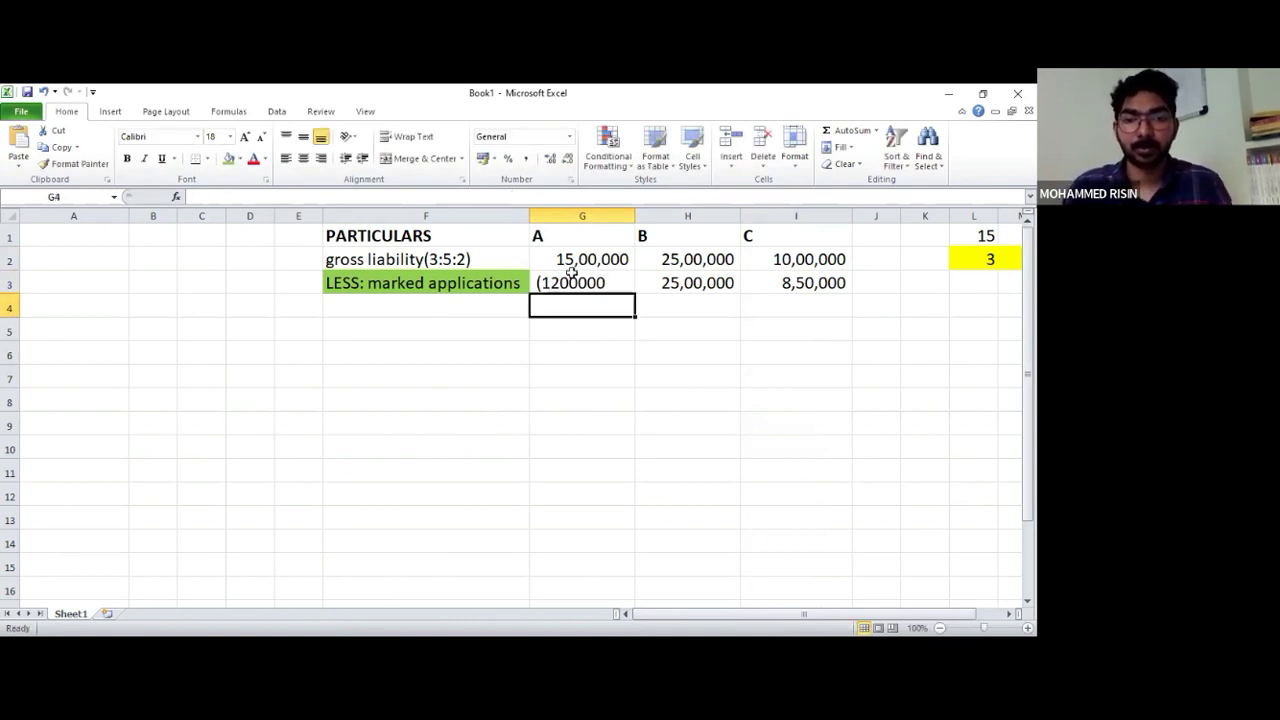
{"action": "key", "text": "Up"}
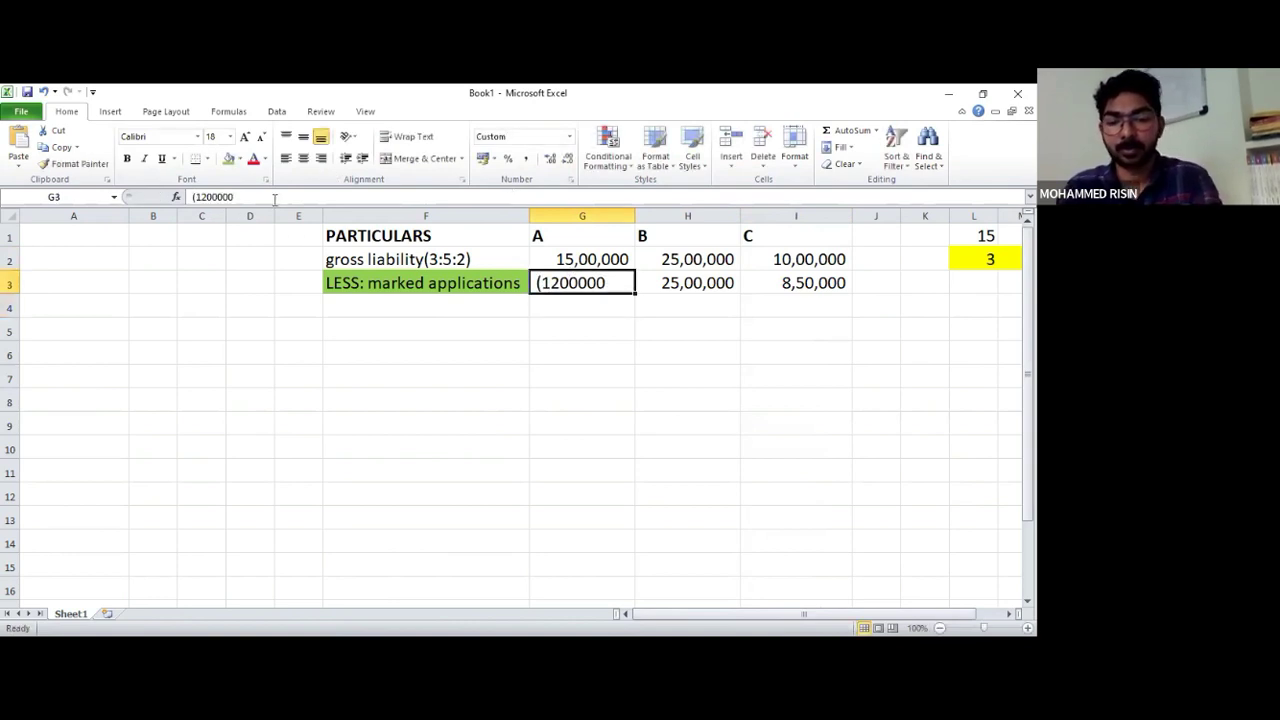
{"action": "left_click", "coordinate": [274, 198]}
{"action": "type", "text": ")"}
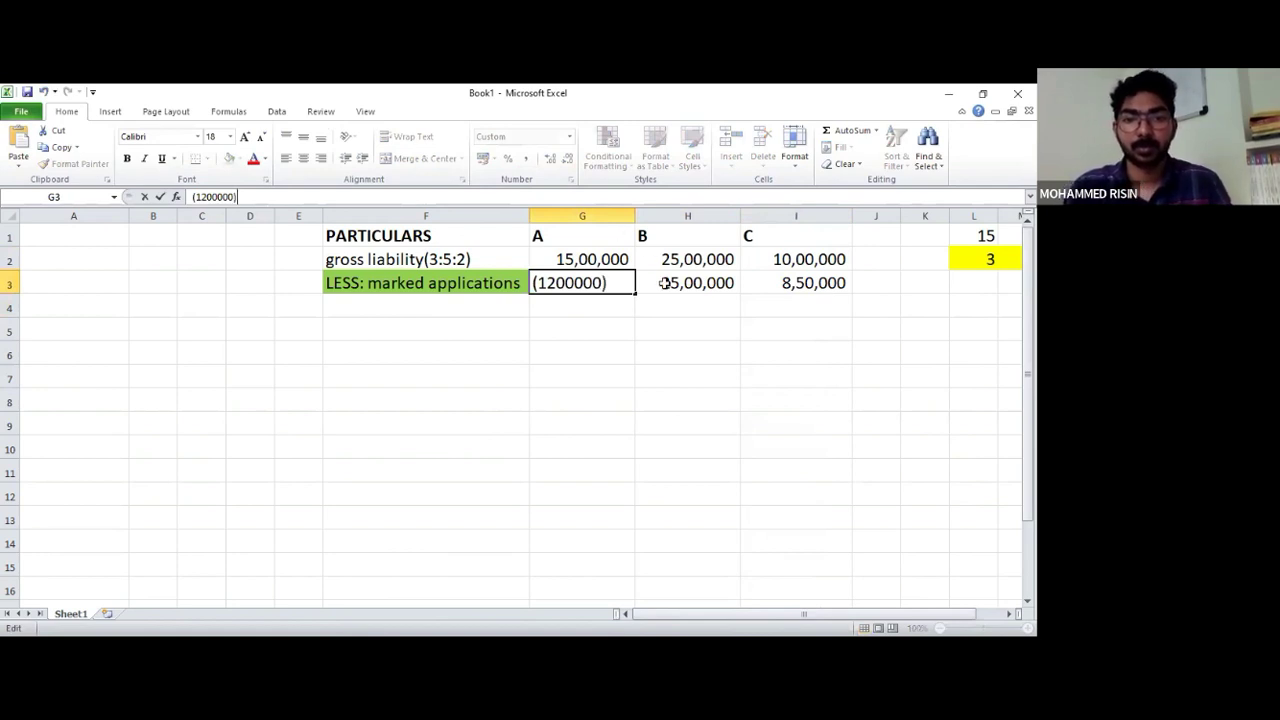
{"action": "key", "text": "Tab"}
Turn B's marked applications in H3 into a deduction by enclosing the figure in parentheses as (2500000)
{"action": "left_click", "coordinate": [238, 197]}
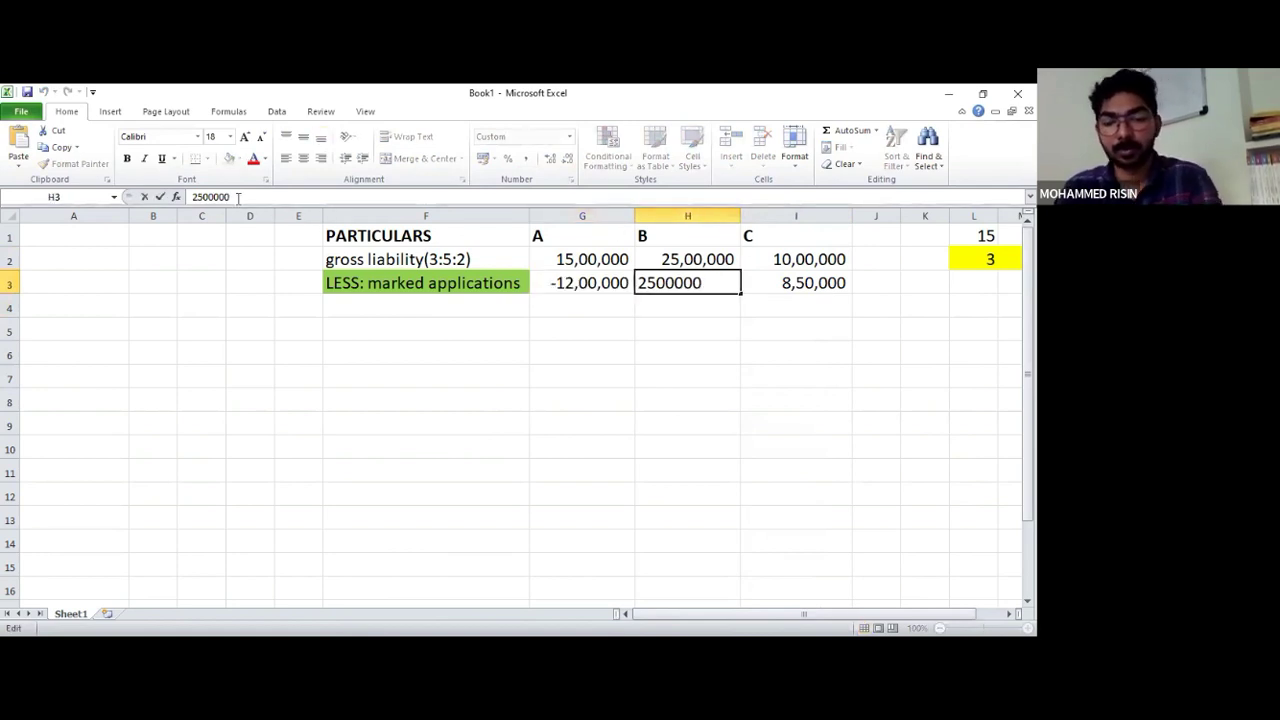
{"action": "type", "text": ")"}
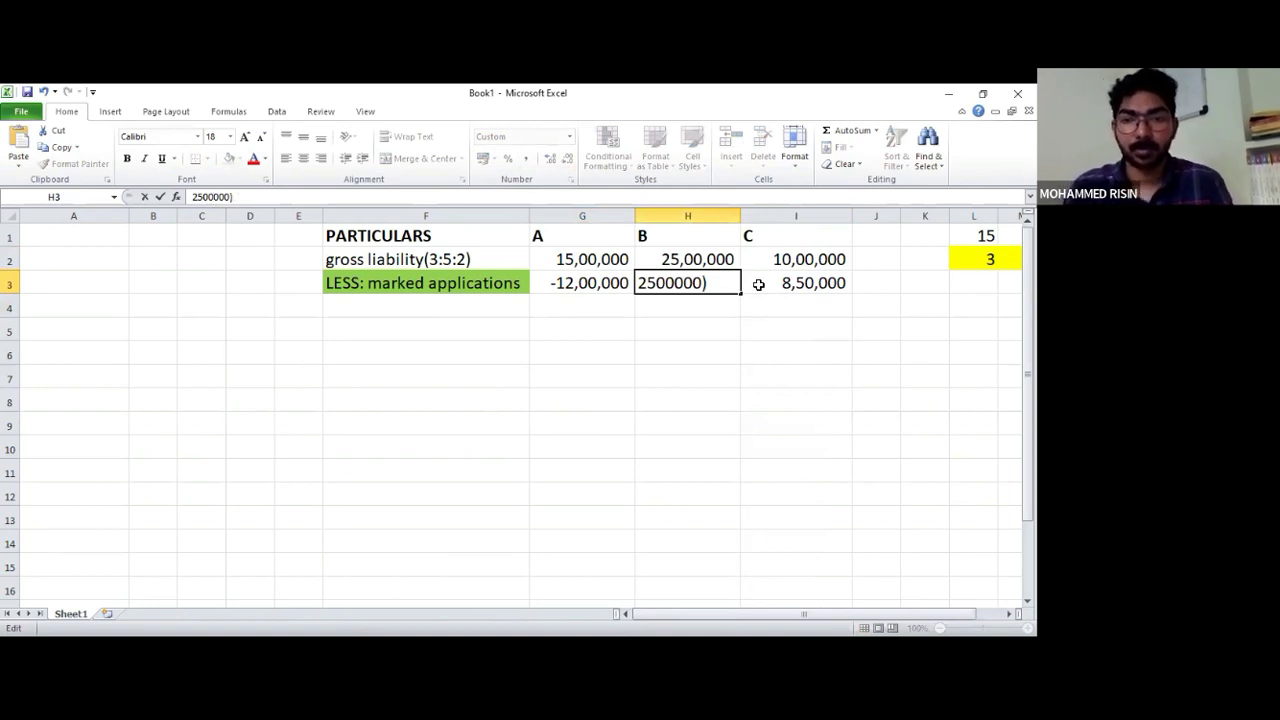
{"action": "key", "text": "Home"}
{"action": "type", "text": "("}
{"action": "key", "text": "Tab"}
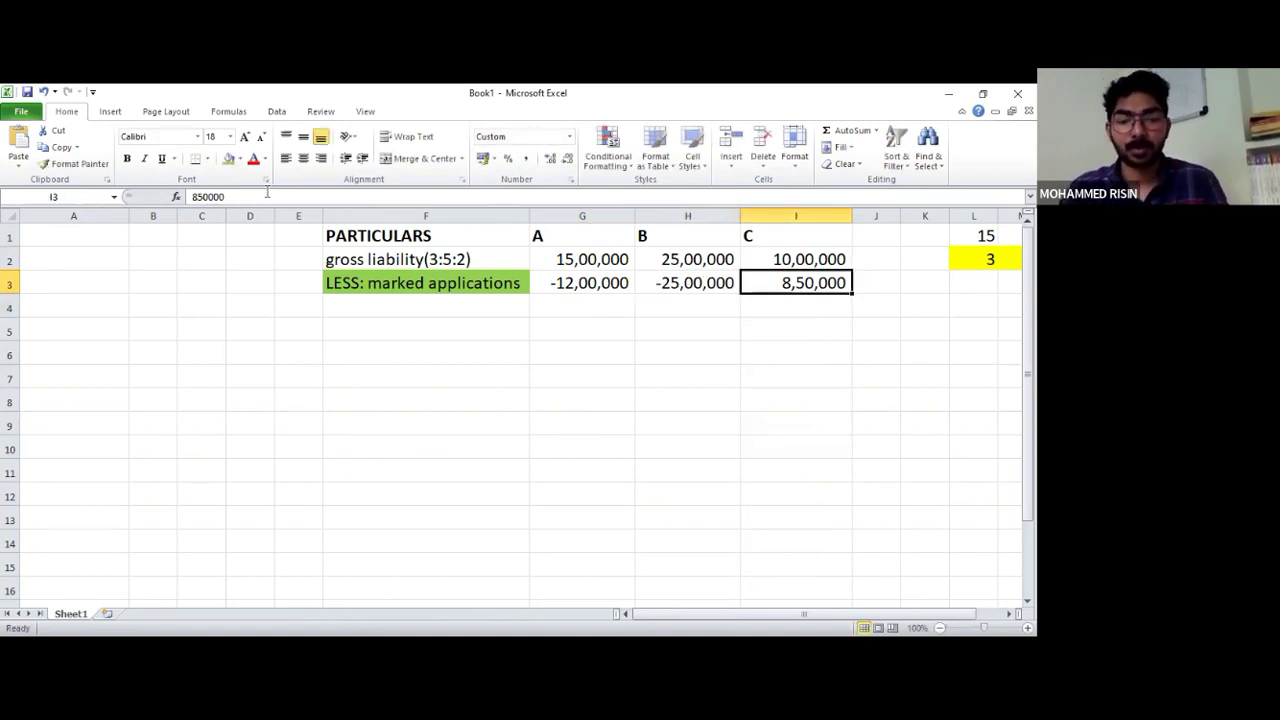
Turn C's marked applications in I3 into a deduction by enclosing the figure in parentheses as (850000)
{"action": "key", "text": "F2"}
{"action": "type", "text": ")"}
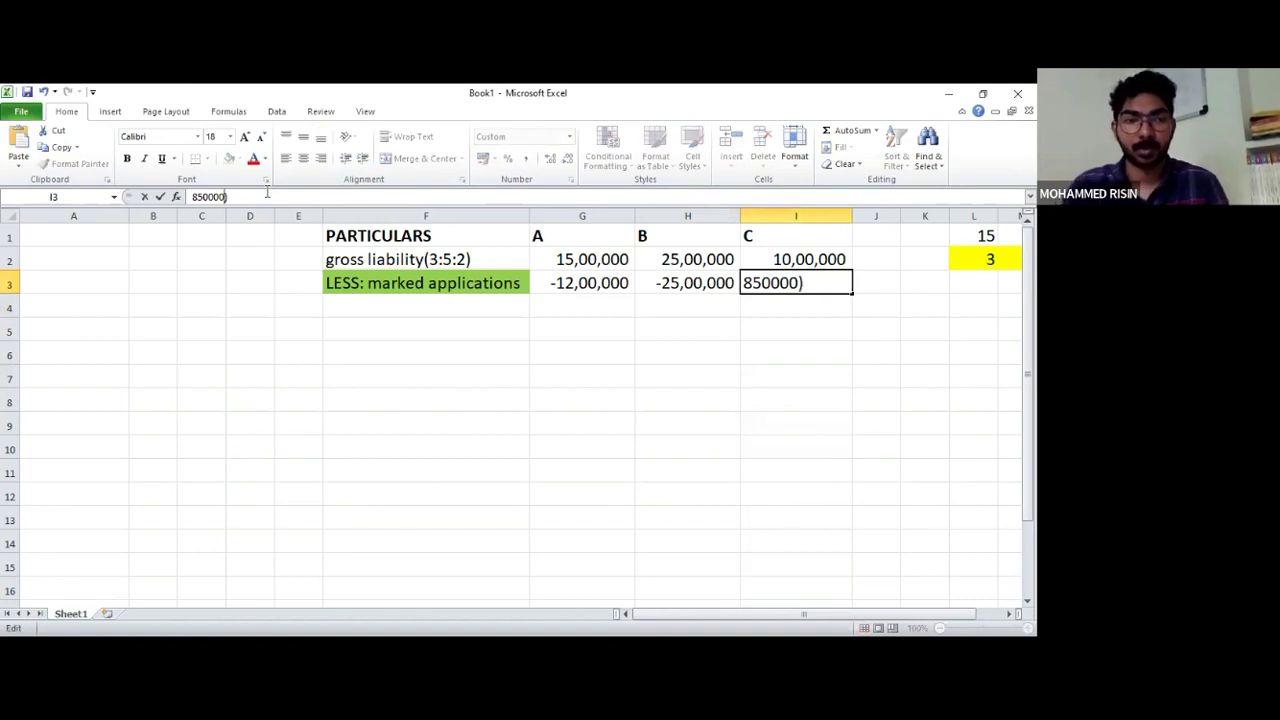
{"action": "key", "text": "Home"}
{"action": "type", "text": "("}
{"action": "key", "text": "Return"}
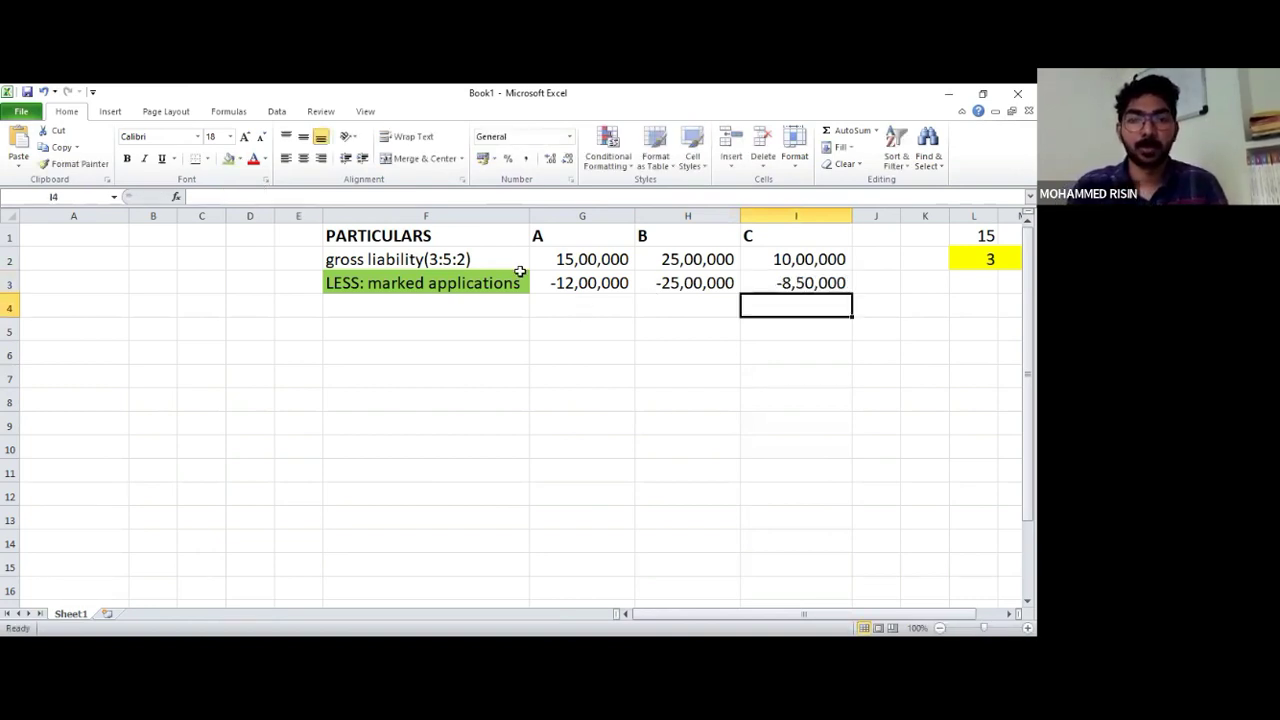
{"action": "key", "text": "Up"}
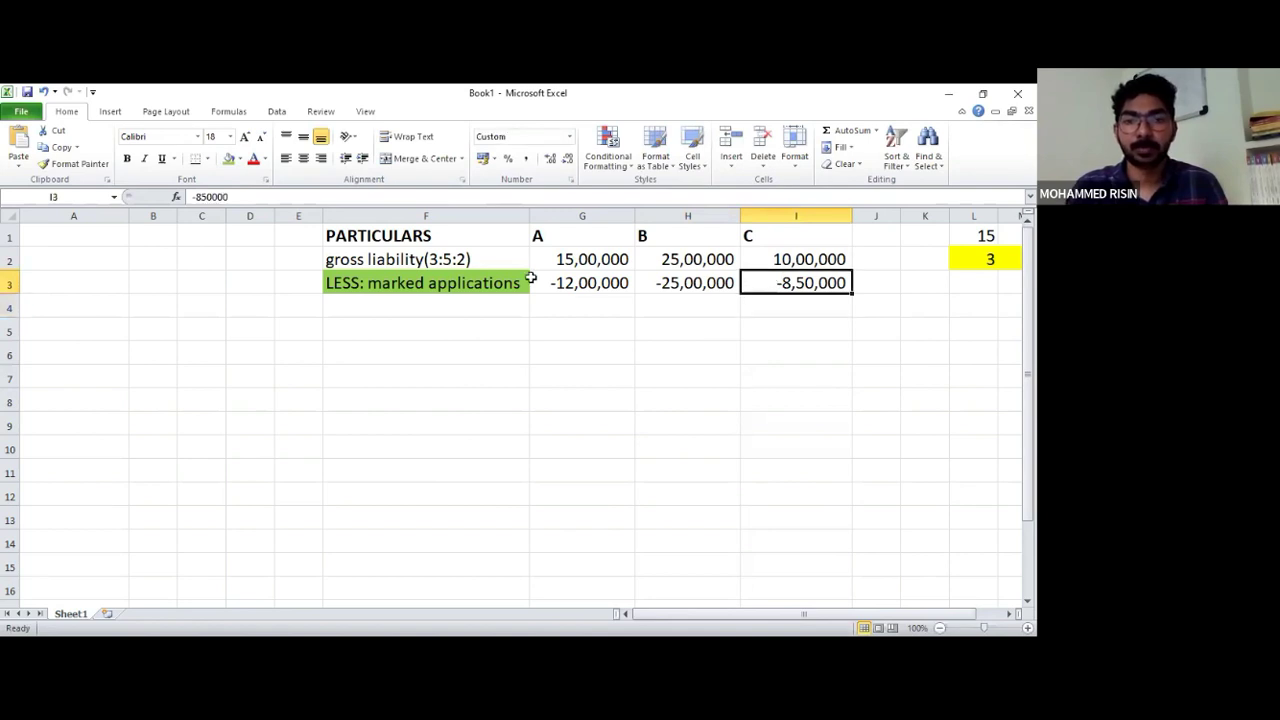
{"action": "left_click", "coordinate": [569, 287]}
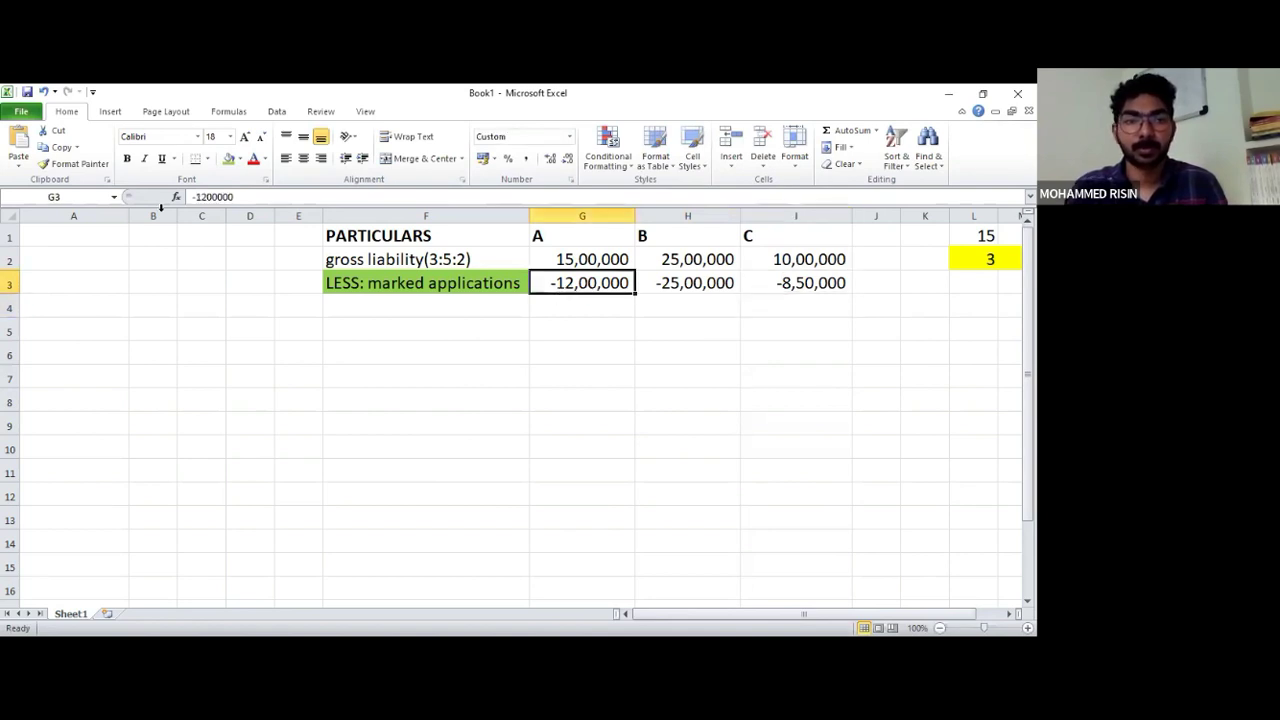
{"action": "left_click", "coordinate": [241, 197]}
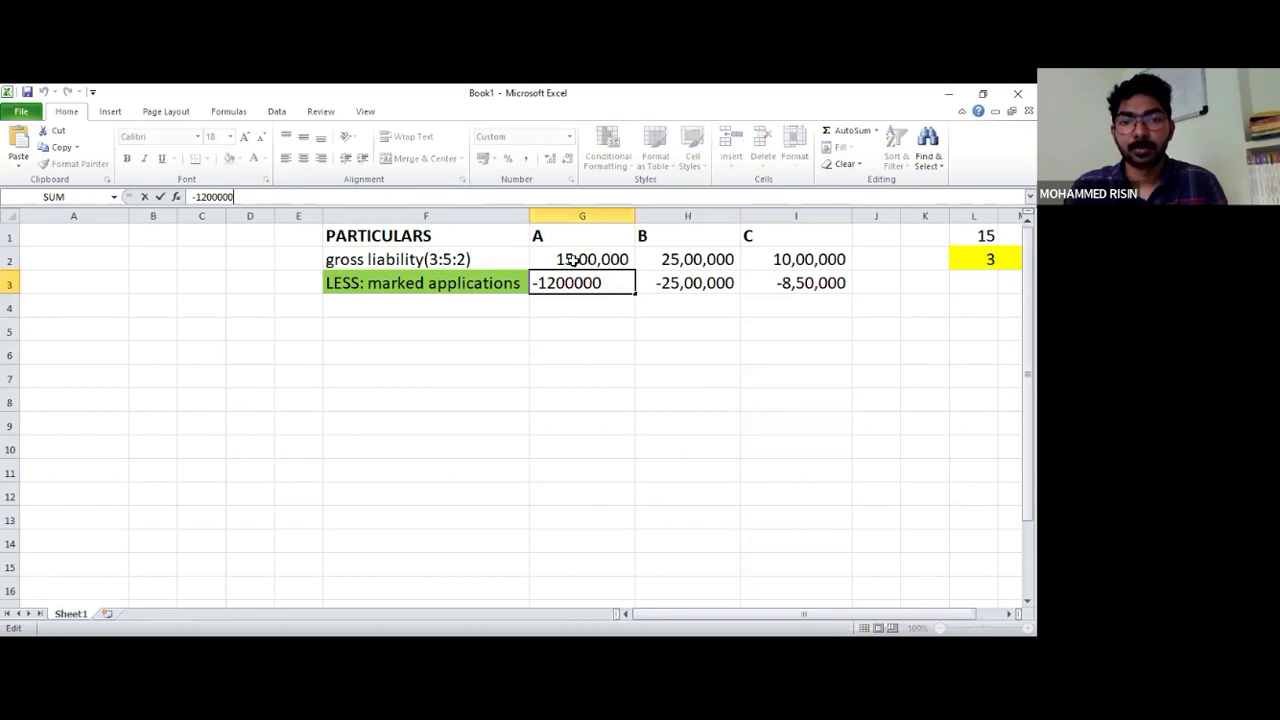
{"action": "left_click", "coordinate": [577, 350]}
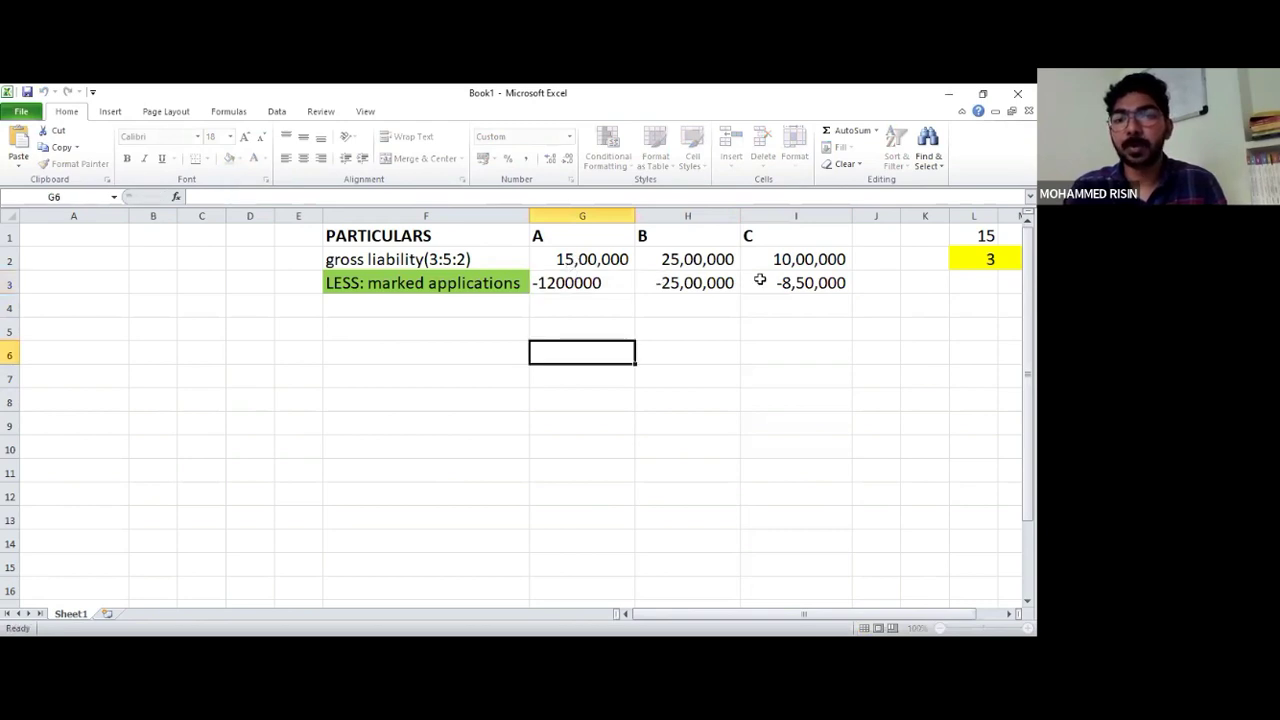
Add a bottom border below the marked applications figures in G3:I3
{"action": "left_click_drag", "start_coordinate": [585, 283], "coordinate": [690, 283]}
{"action": "key", "text": "shift+Right"}
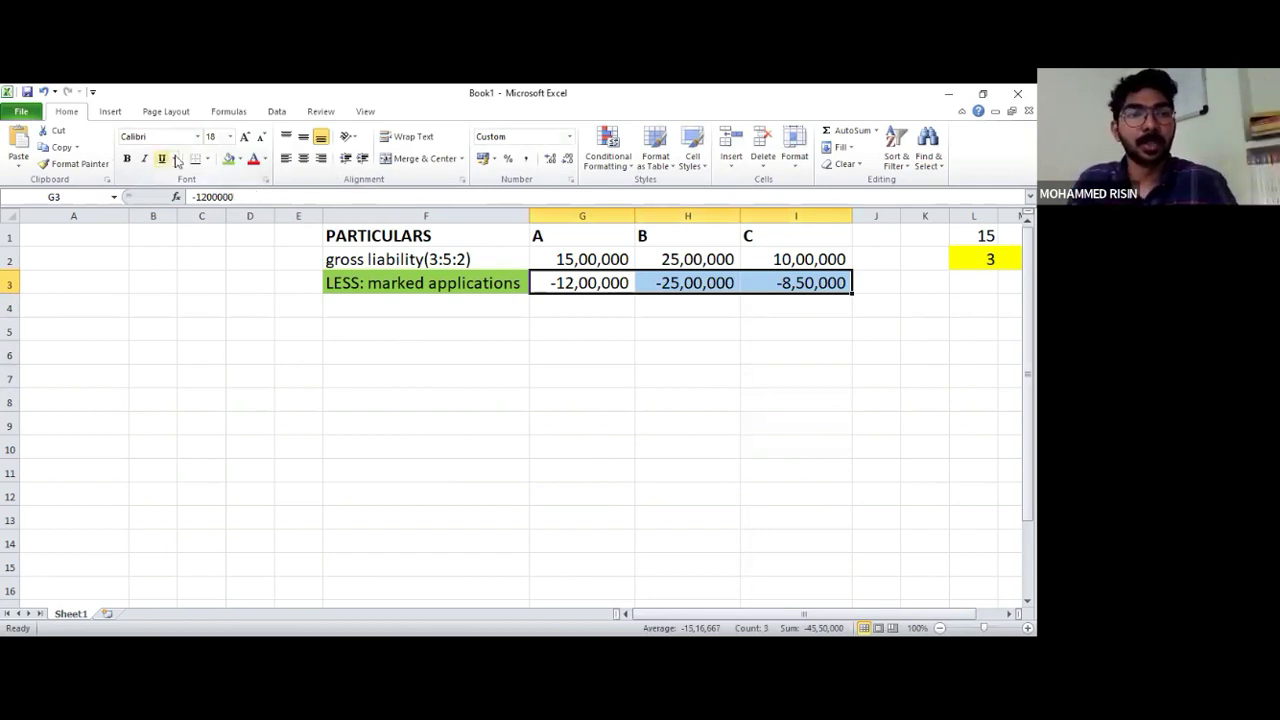
{"action": "left_click", "coordinate": [555, 303]}
{"action": "left_click", "coordinate": [585, 347]}
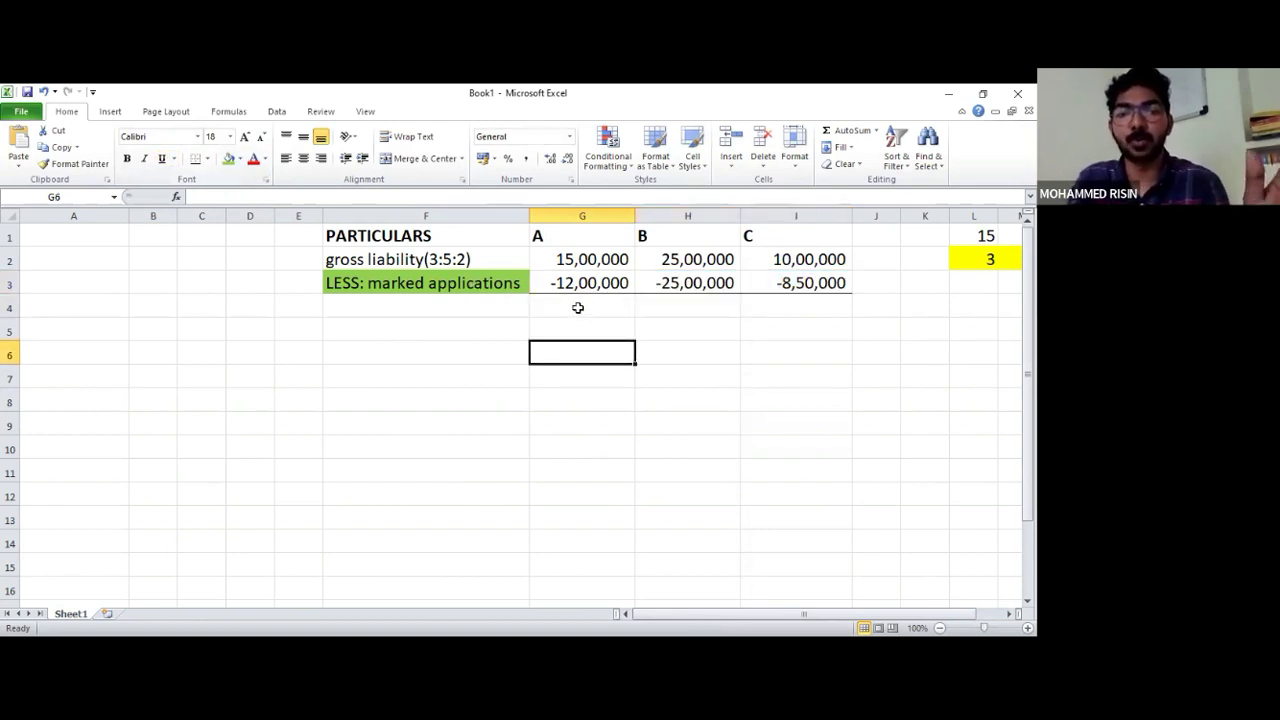
Enter the balances after marked applications in row 4: 300000 for A, nil for B and 150000 for C
{"action": "left_click", "coordinate": [578, 308]}
{"action": "type", "text": "30"}
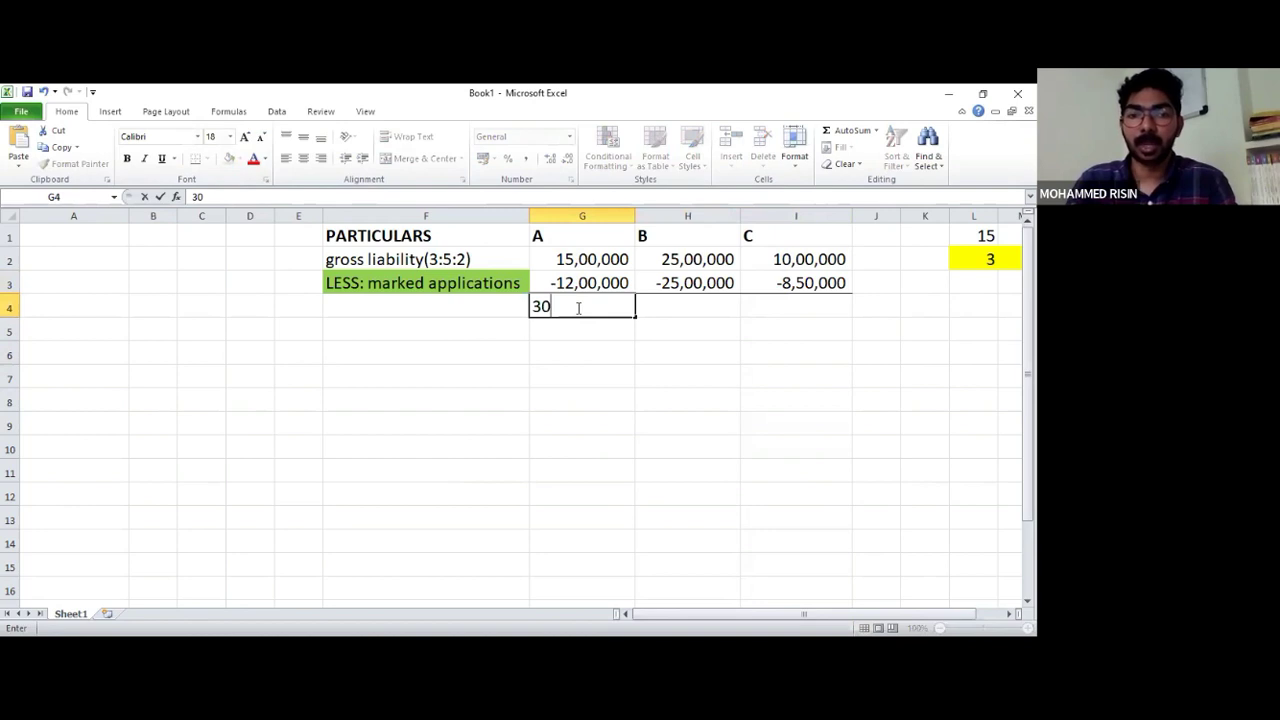
{"action": "type", "text": "0000"}
{"action": "key", "text": "Return"}
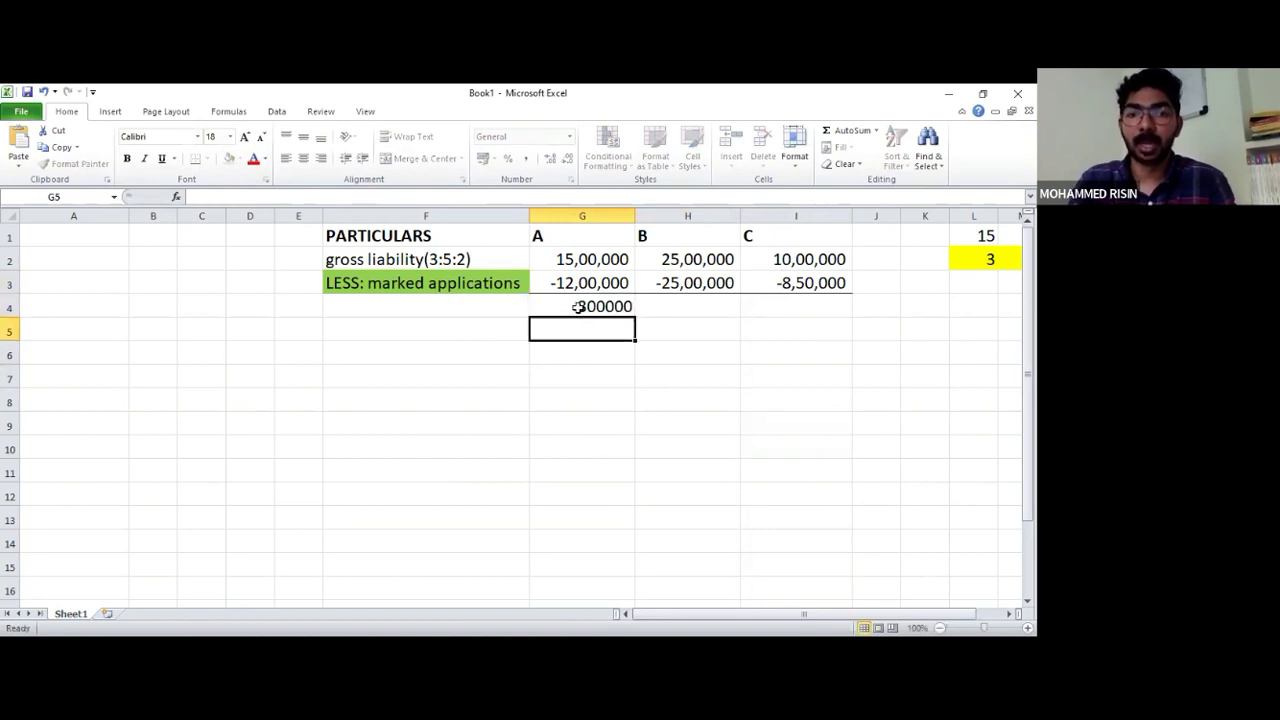
{"action": "left_click", "coordinate": [686, 304]}
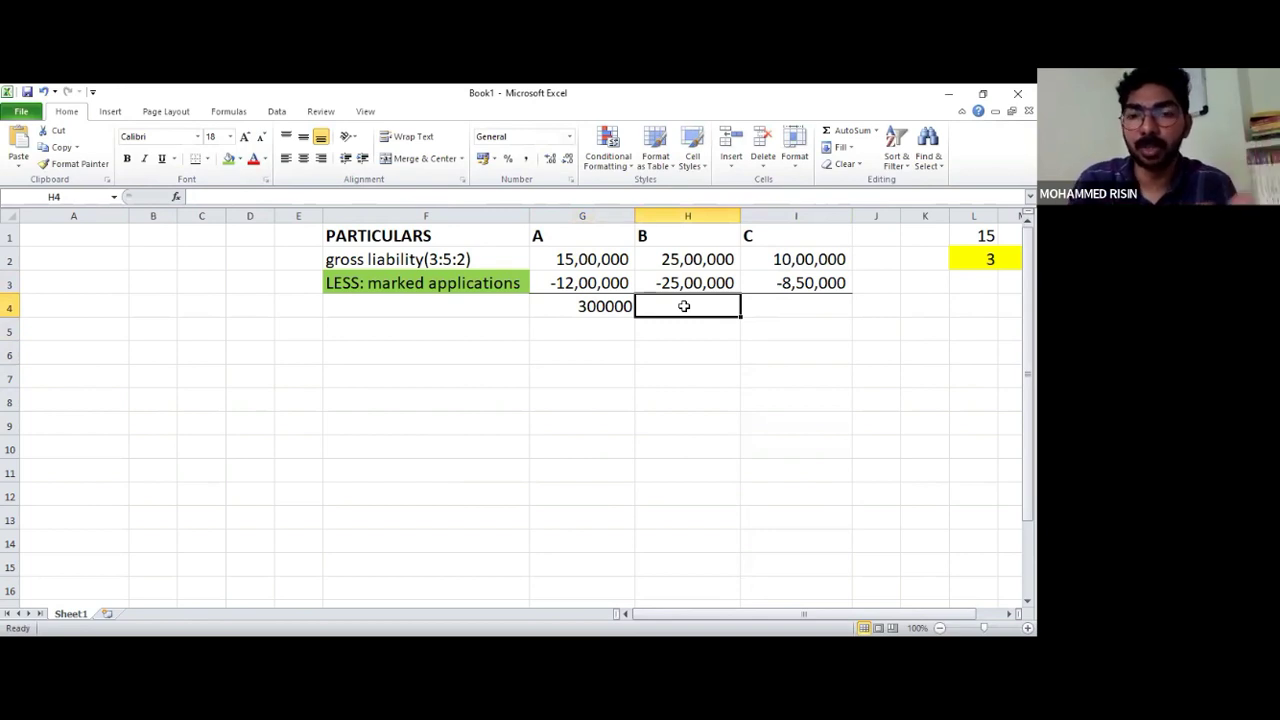
{"action": "type", "text": "nil"}
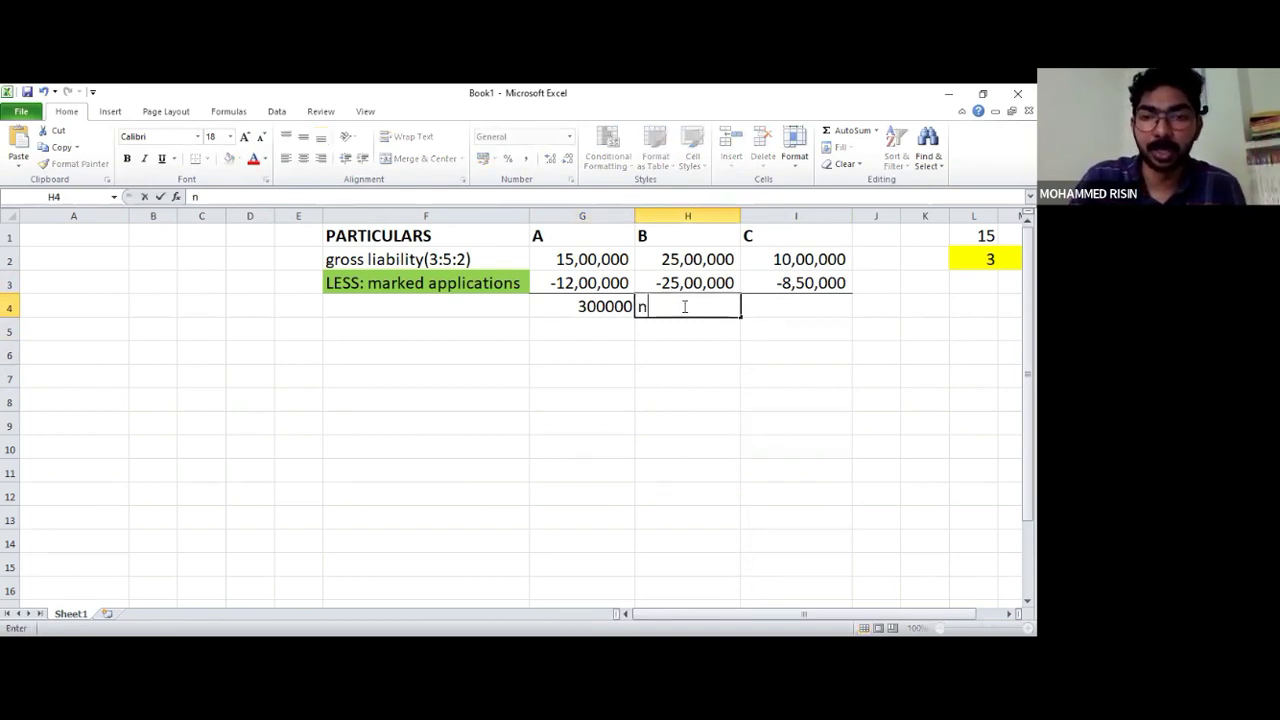
{"action": "left_click", "coordinate": [796, 316]}
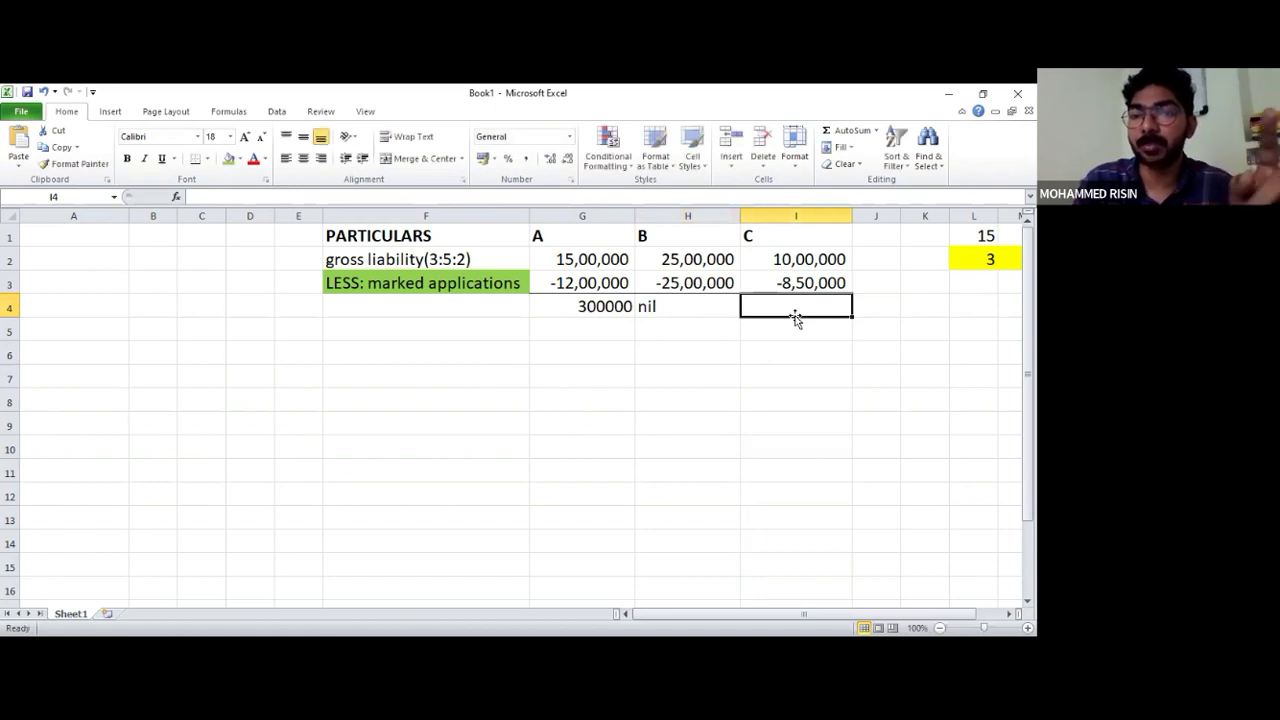
{"action": "type", "text": "15"}
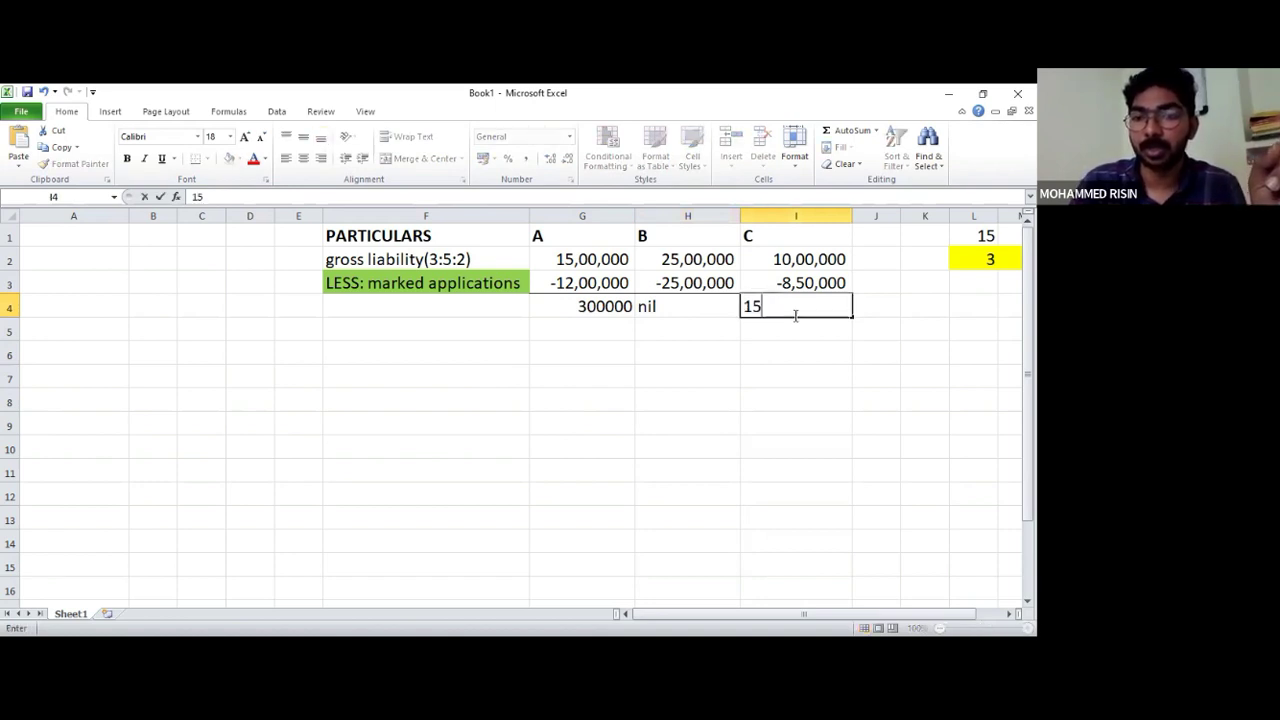
{"action": "type", "text": "0000"}
{"action": "key", "text": "Return"}
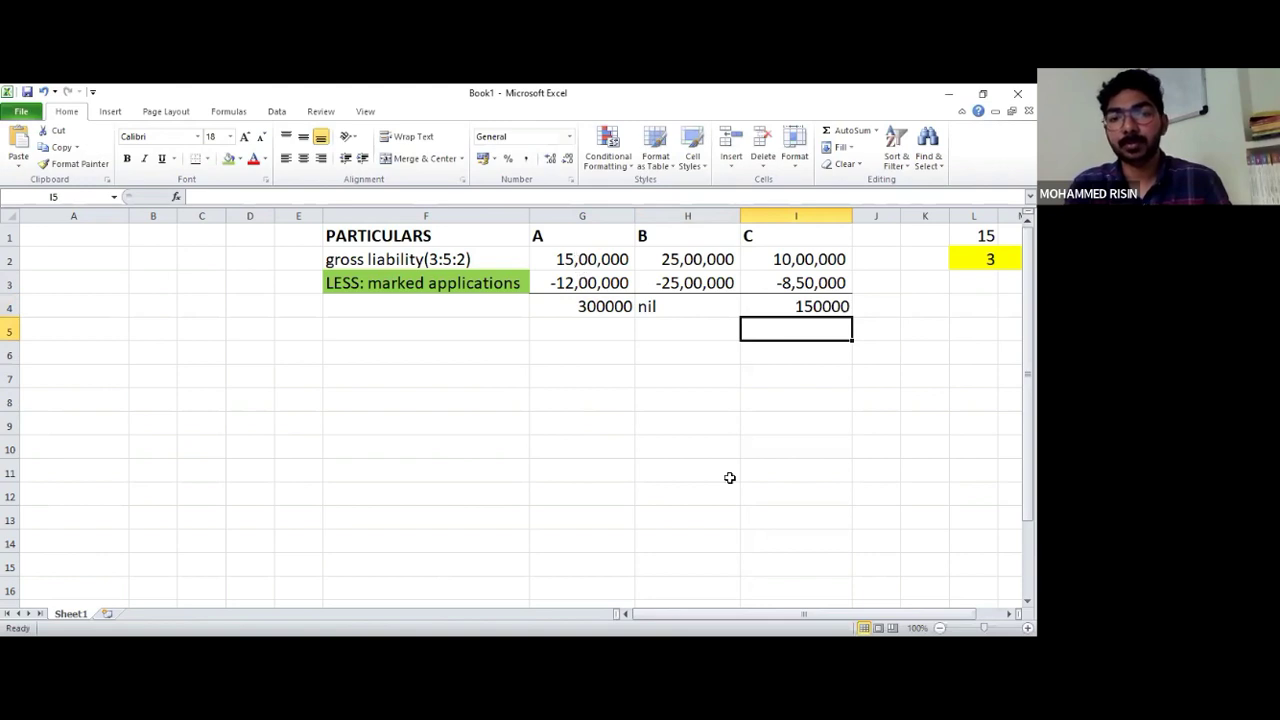
Format the range G2:I14 with comma separators and no decimal places
{"action": "left_click_drag", "start_coordinate": [774, 537], "coordinate": [590, 259]}
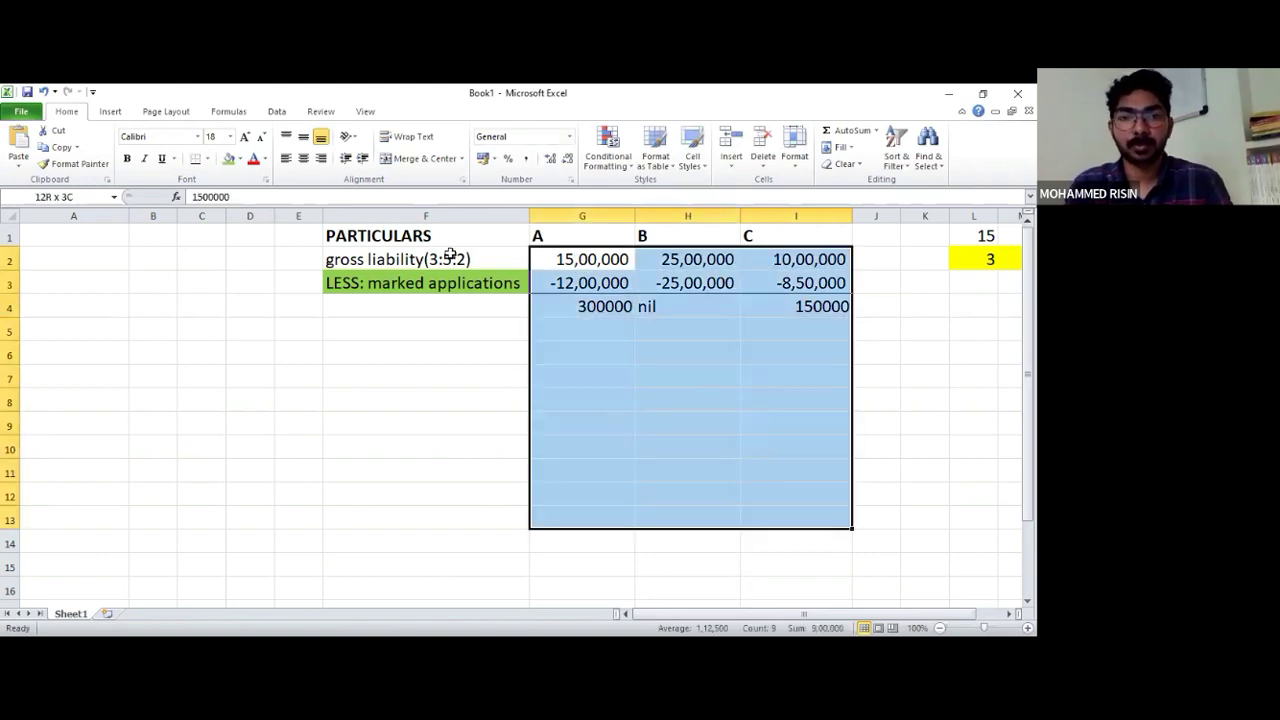
{"action": "left_click", "coordinate": [526, 162]}
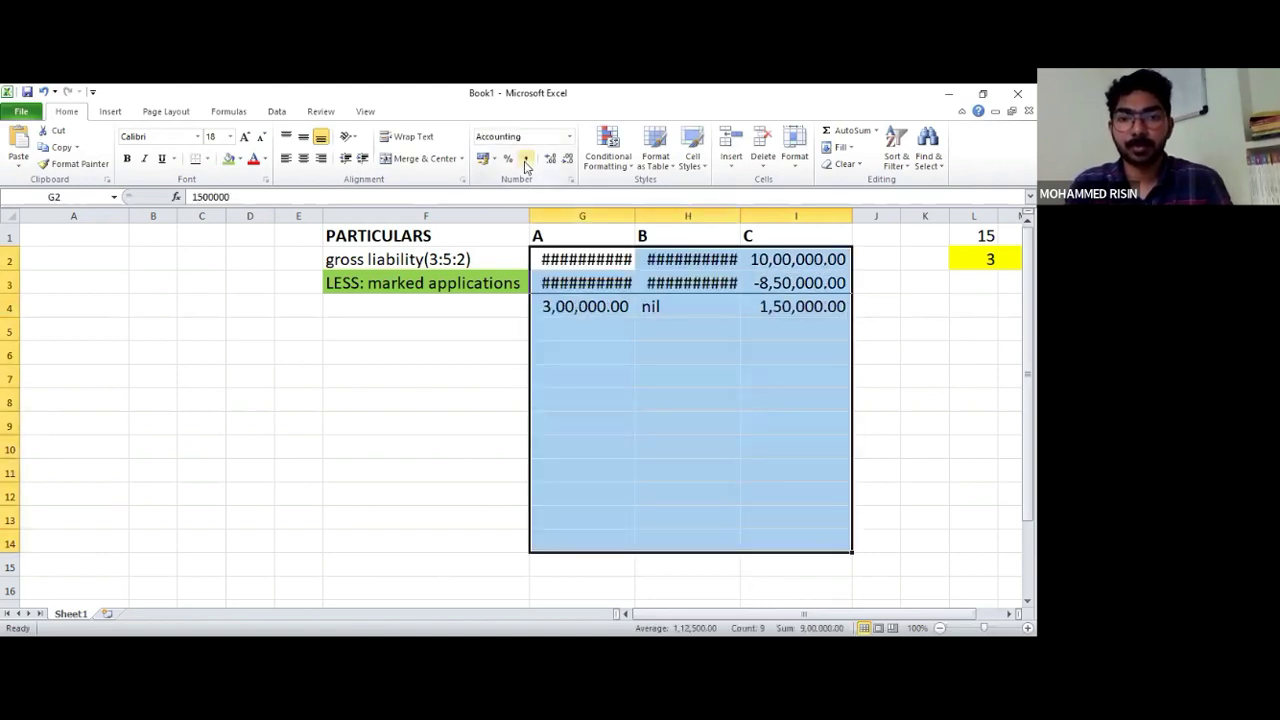
{"action": "left_click", "coordinate": [568, 160]}
{"action": "left_click", "coordinate": [568, 160]}
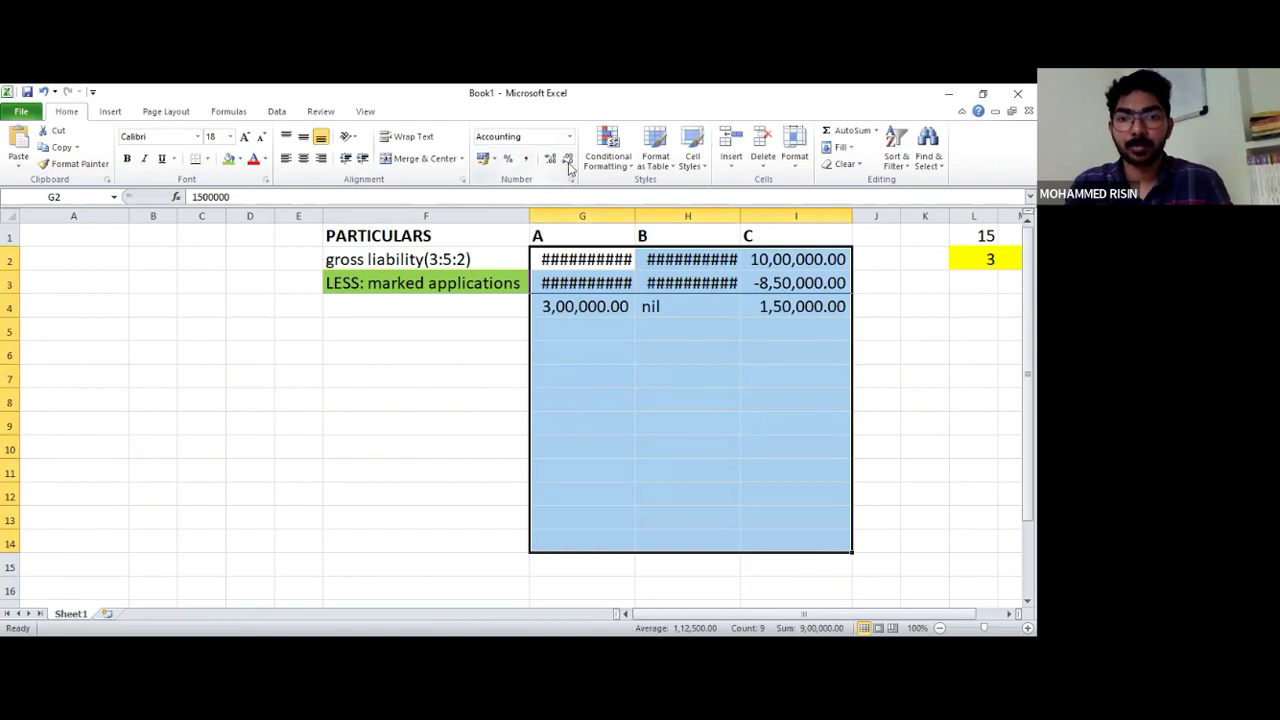
{"action": "left_click", "coordinate": [608, 376]}
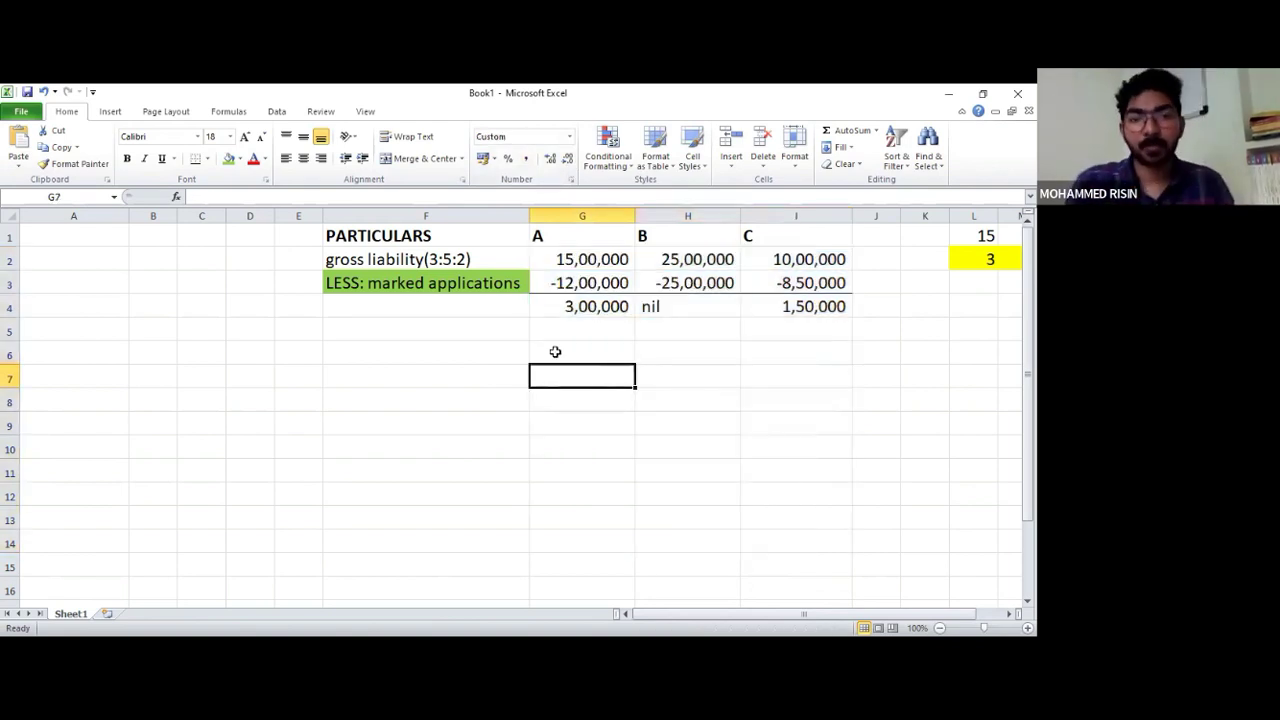
Label the marked applications row as step 1 in D3
{"action": "left_click", "coordinate": [265, 287]}
{"action": "type", "text": "ste"}
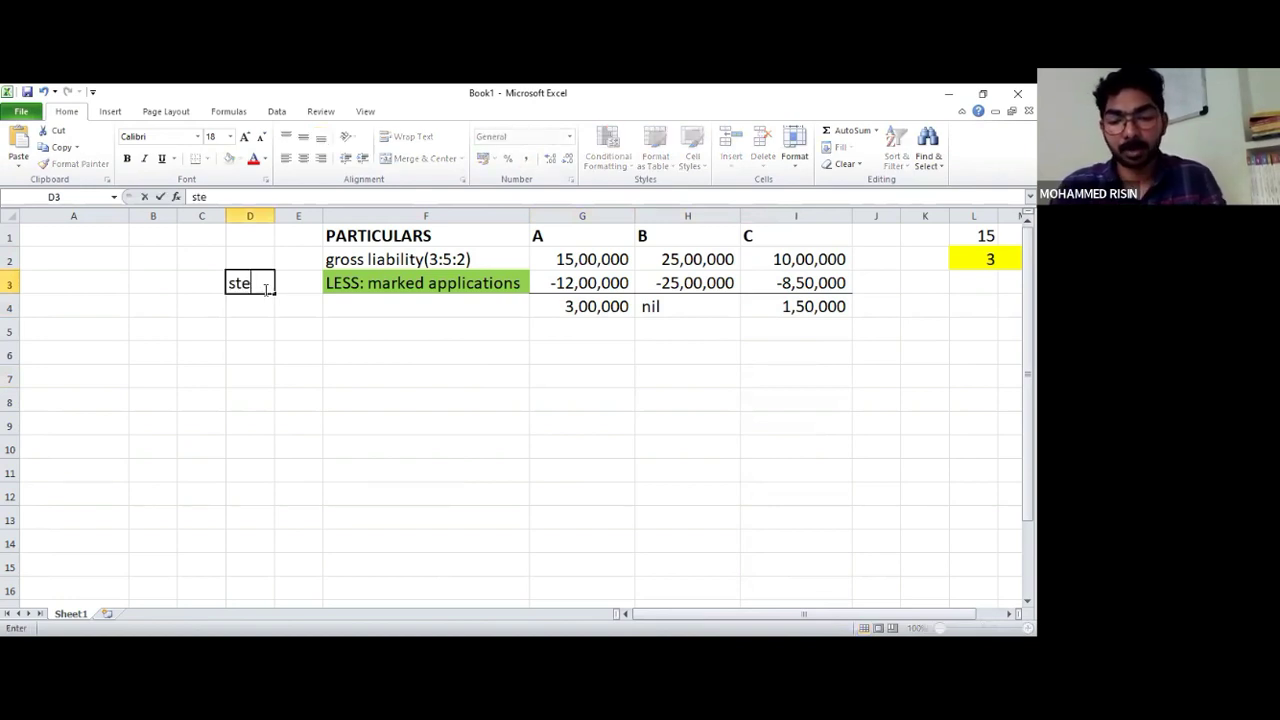
{"action": "type", "text": "p 1"}
{"action": "key", "text": "Return"}
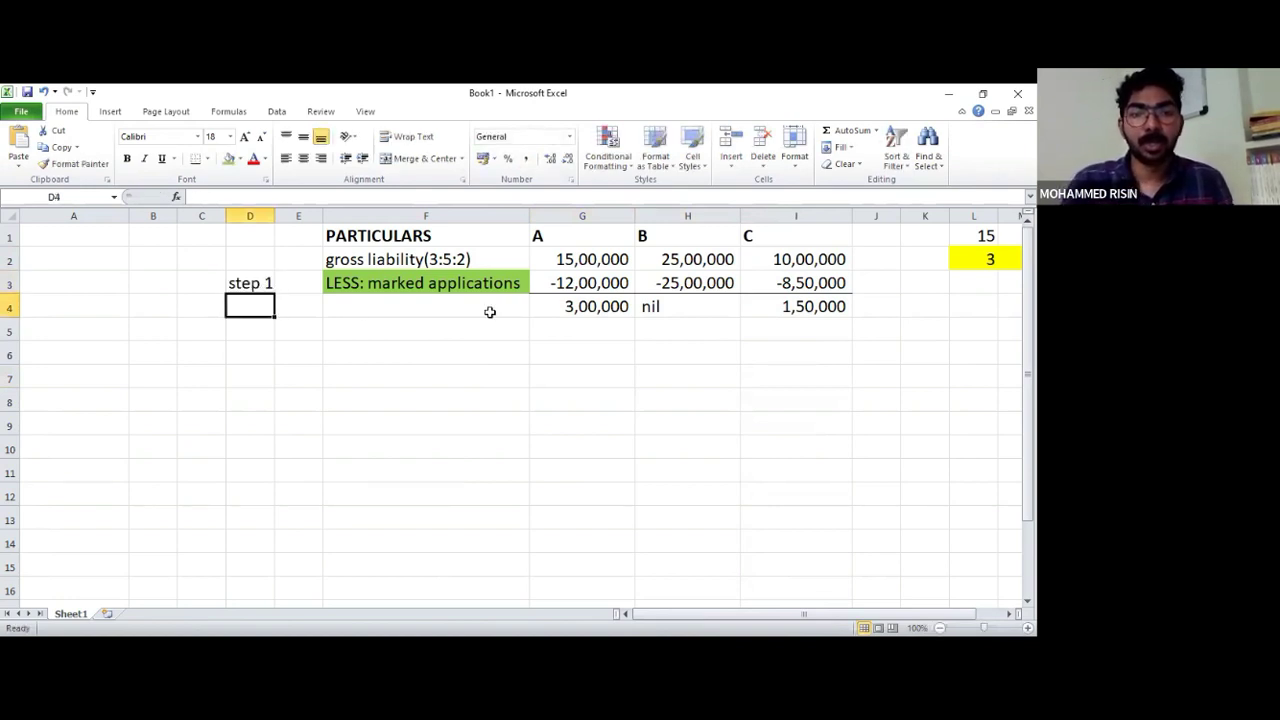
Enter the label "LESS: unmarked applications" in F5 and widen column F to fit it
{"action": "left_click", "coordinate": [435, 329]}
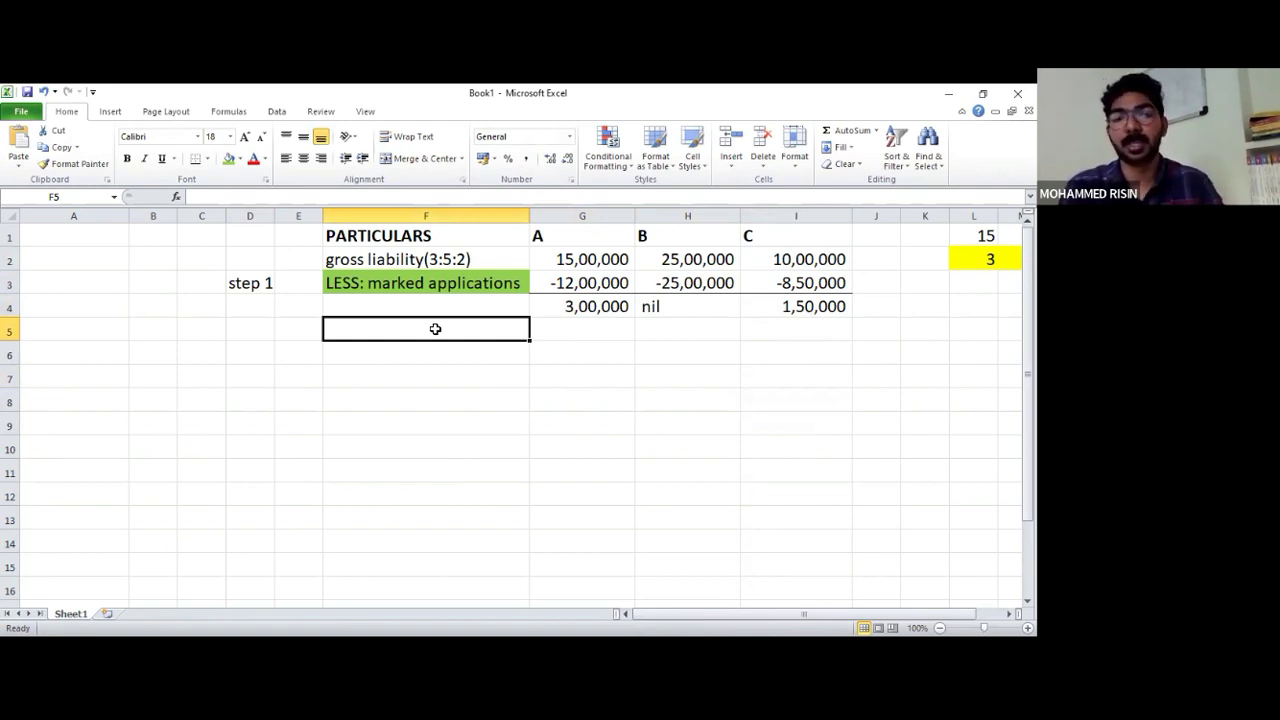
{"action": "type", "text": "l"}
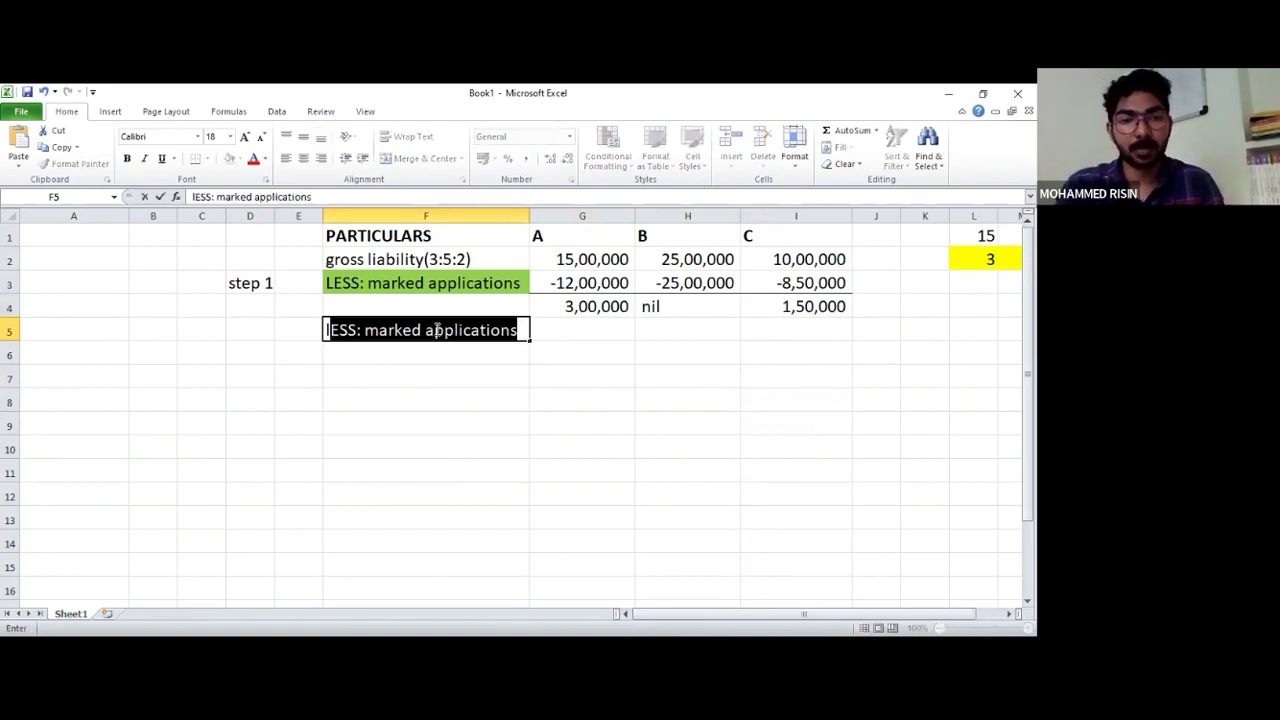
{"action": "key", "text": "BackSpace"}
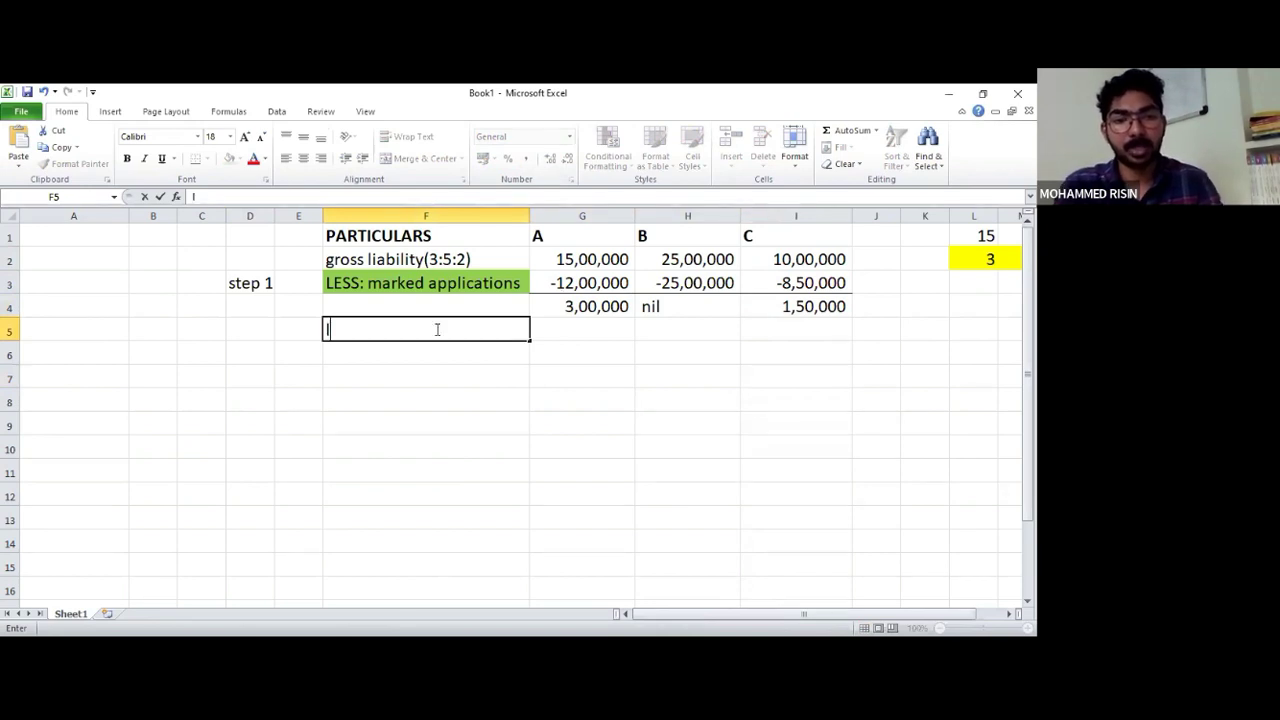
{"action": "type", "text": "ESS"}
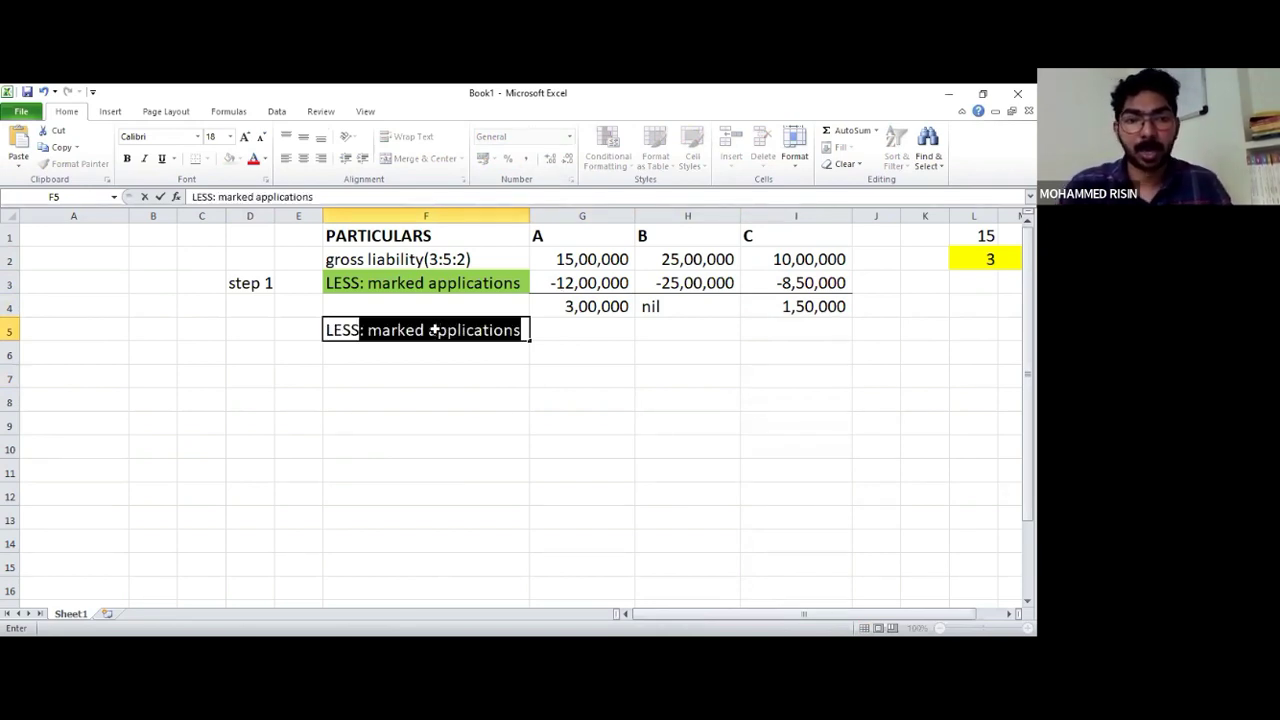
{"action": "key", "text": "Tab"}
{"action": "key", "text": "Left"}
{"action": "left_click", "coordinate": [221, 197]}
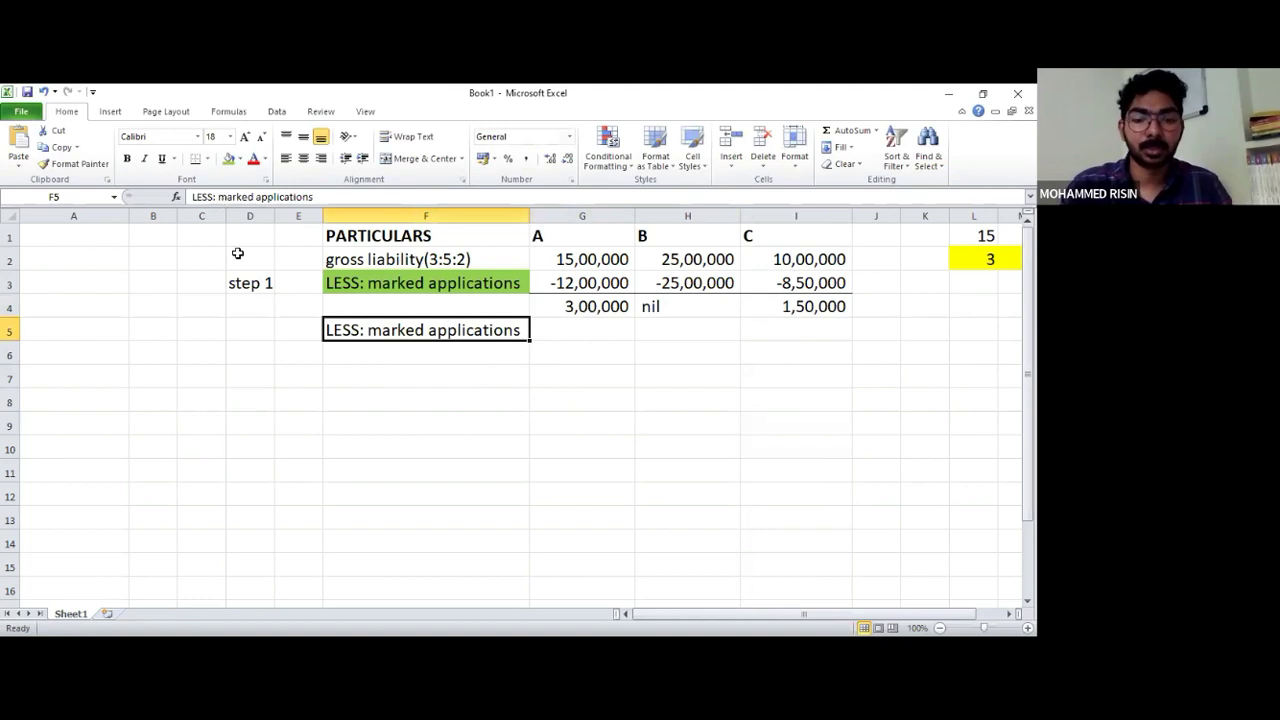
{"action": "type", "text": "U"}
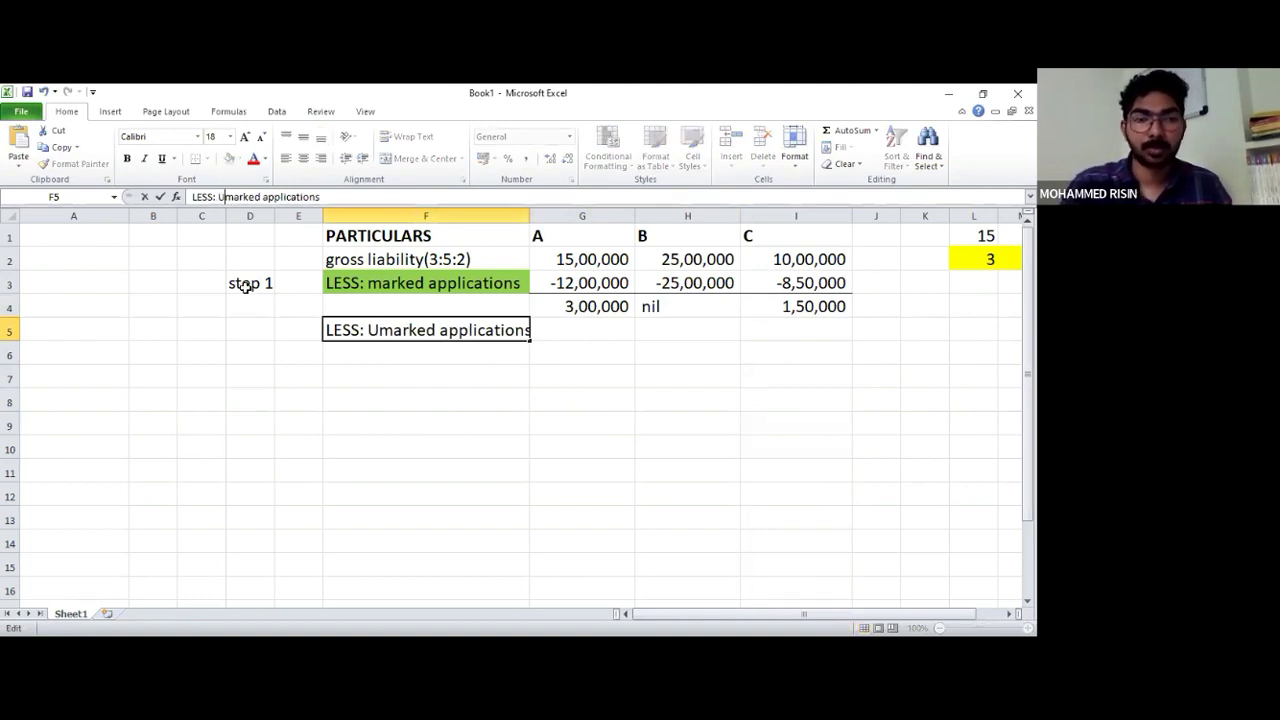
{"action": "key", "text": "BackSpace"}
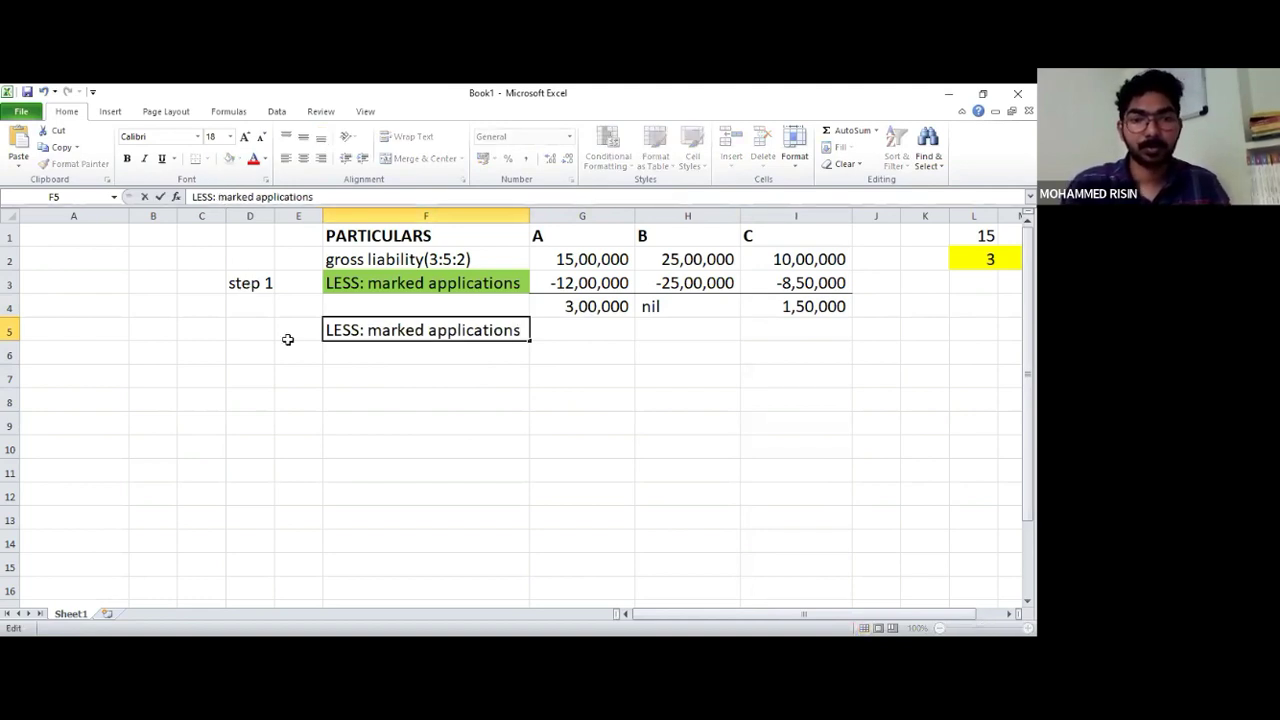
{"action": "type", "text": "un"}
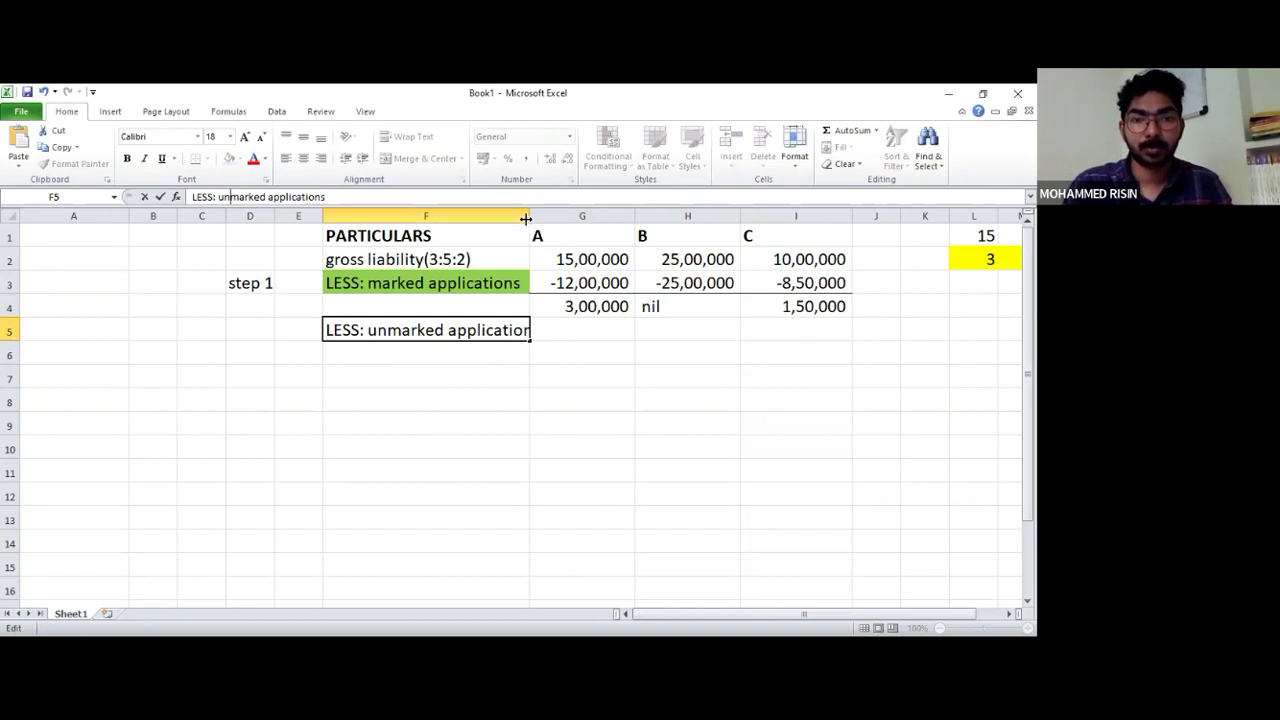
{"action": "double_click", "coordinate": [531, 215]}
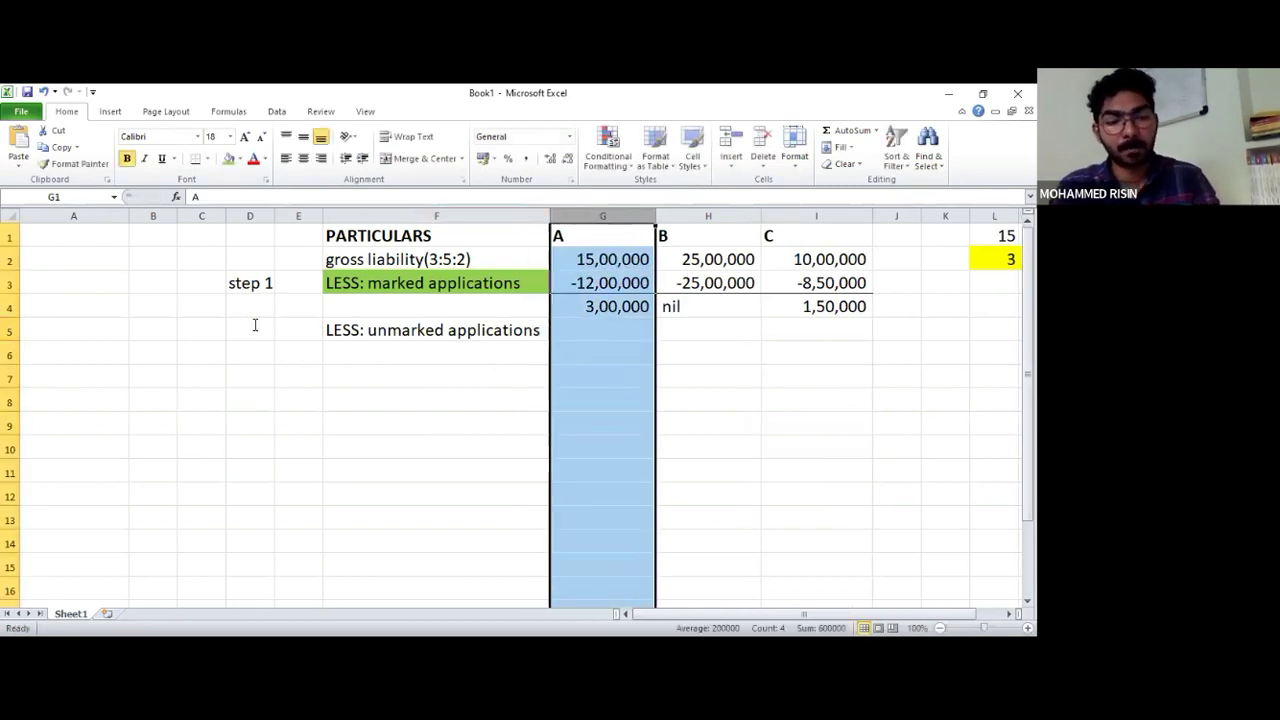
Label the unmarked applications row as "srep 2" in D5
{"action": "left_click", "coordinate": [254, 325]}
{"action": "type", "text": "sre"}
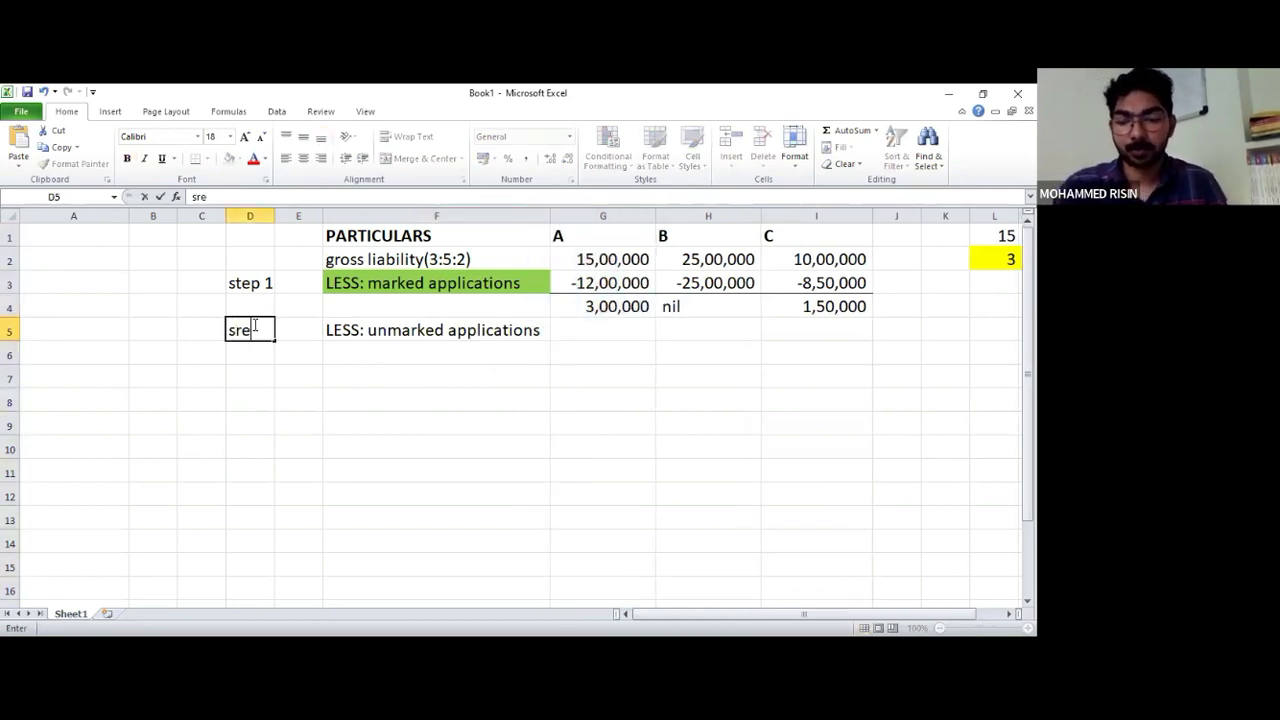
{"action": "type", "text": "p 2"}
{"action": "key", "text": "Return"}
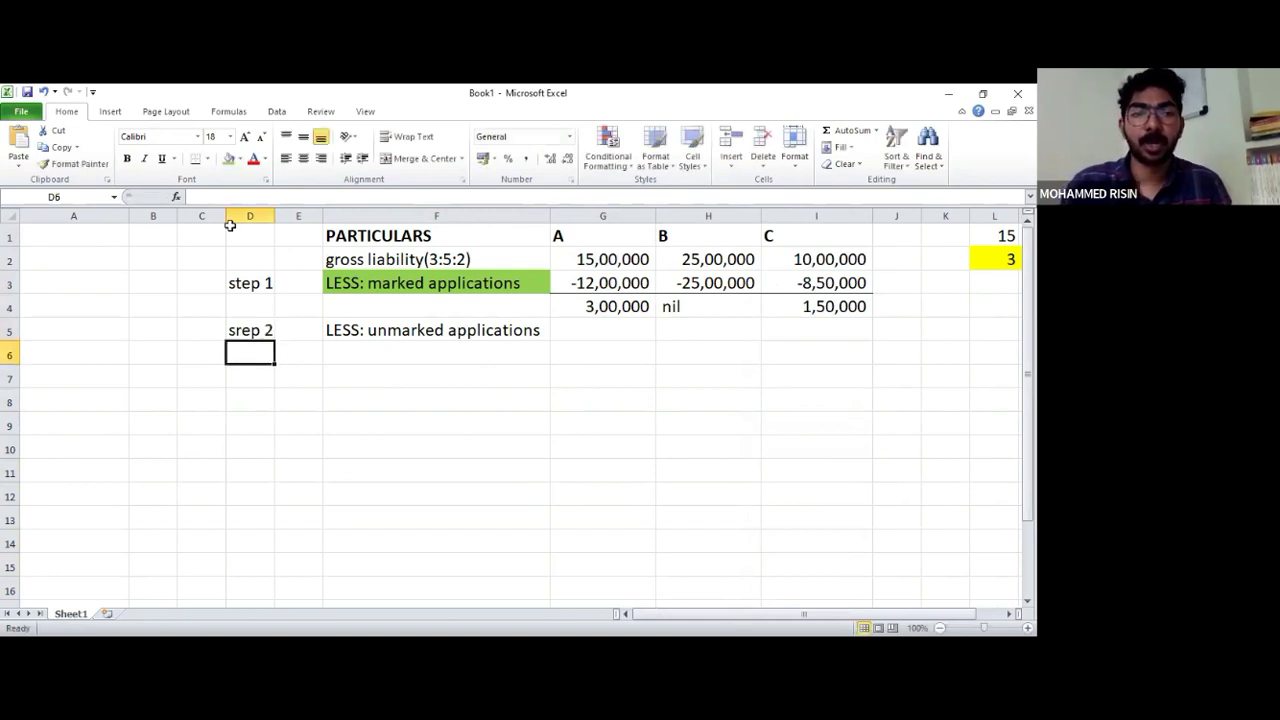
Shade the unmarked applications label in F5 with the same green fill as F3
{"action": "key", "text": "Up"}
{"action": "key", "text": "Right"}
{"action": "key", "text": "Right"}
{"action": "key", "text": "F4"}
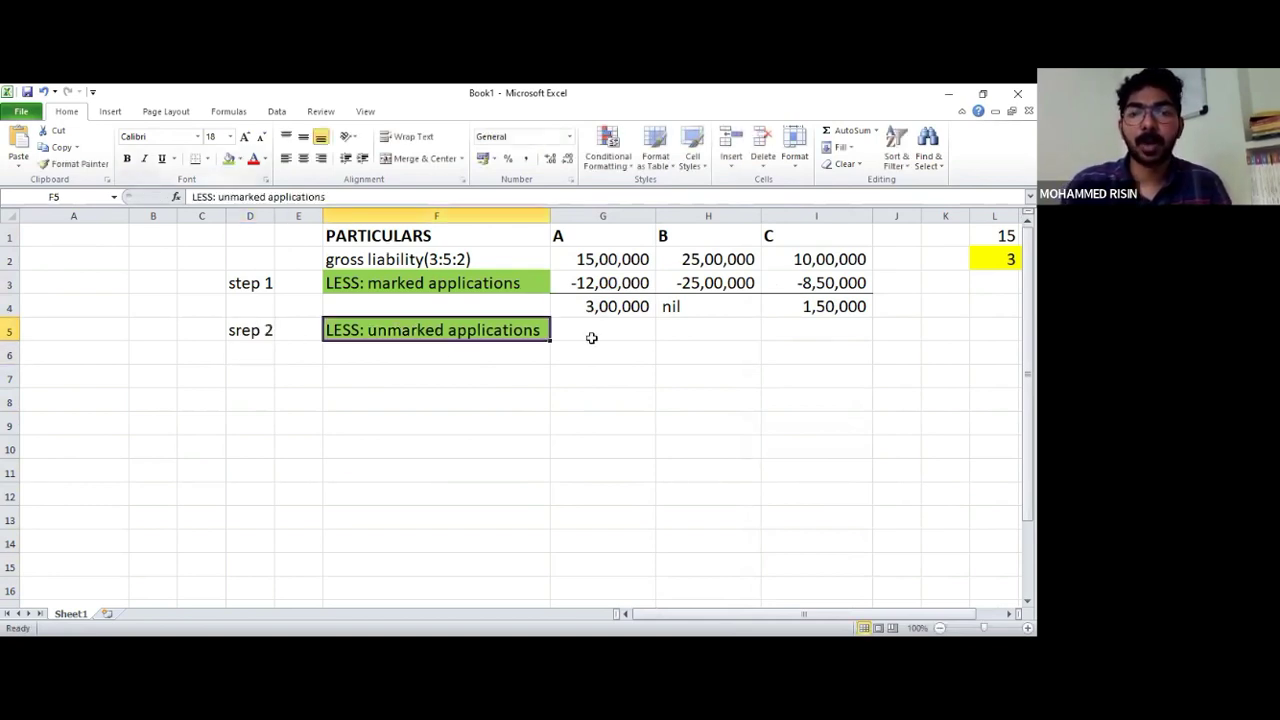
Switch to QUESTIONS.pdf in the browser and read the total applications received and the marked applications
{"action": "left_click", "coordinate": [591, 341]}
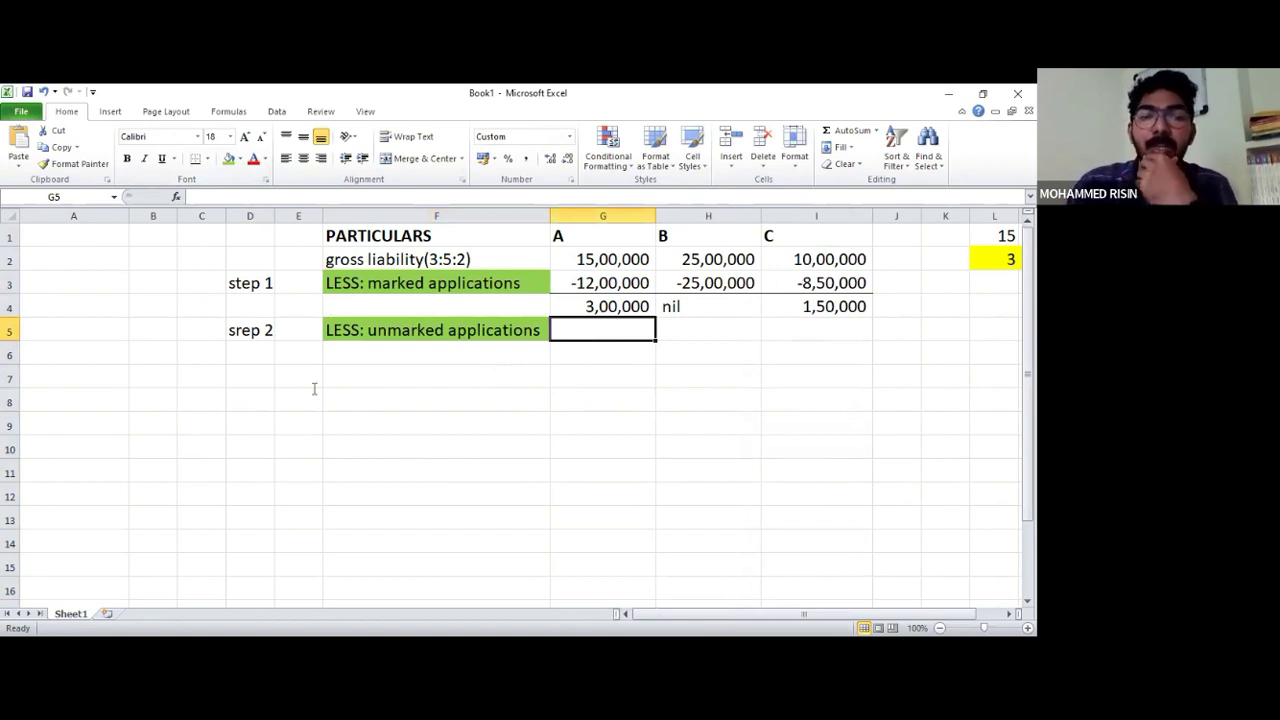
{"action": "key", "text": "alt+Tab"}
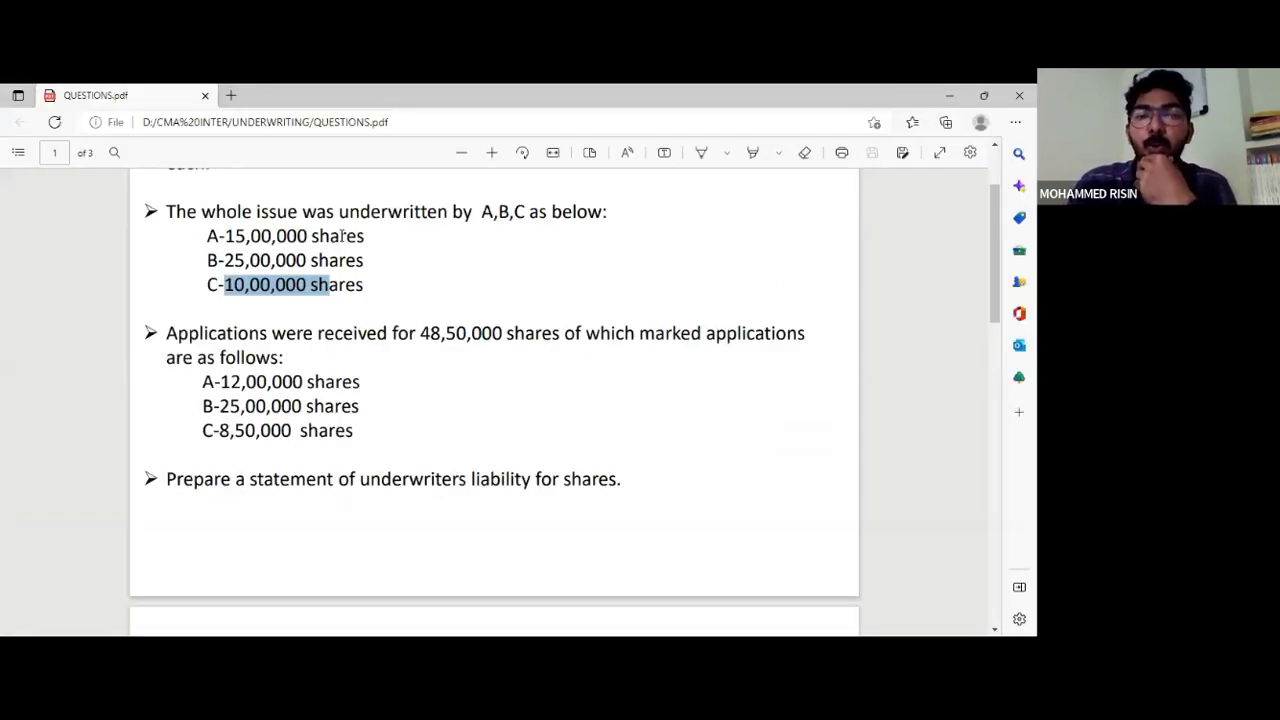
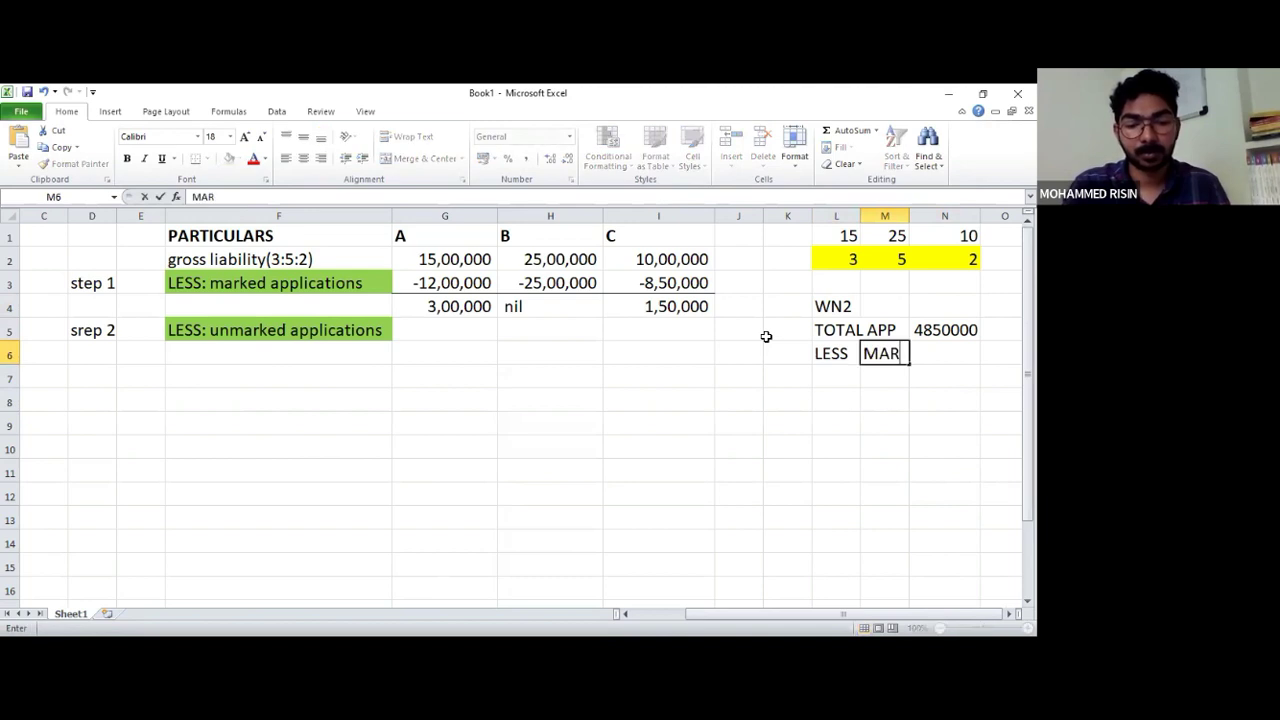
Complete the label MARKED in M6 of the WN2 working and widen columns L and M to fit their contents
{"action": "type", "text": "KED"}
{"action": "key", "text": "Return"}
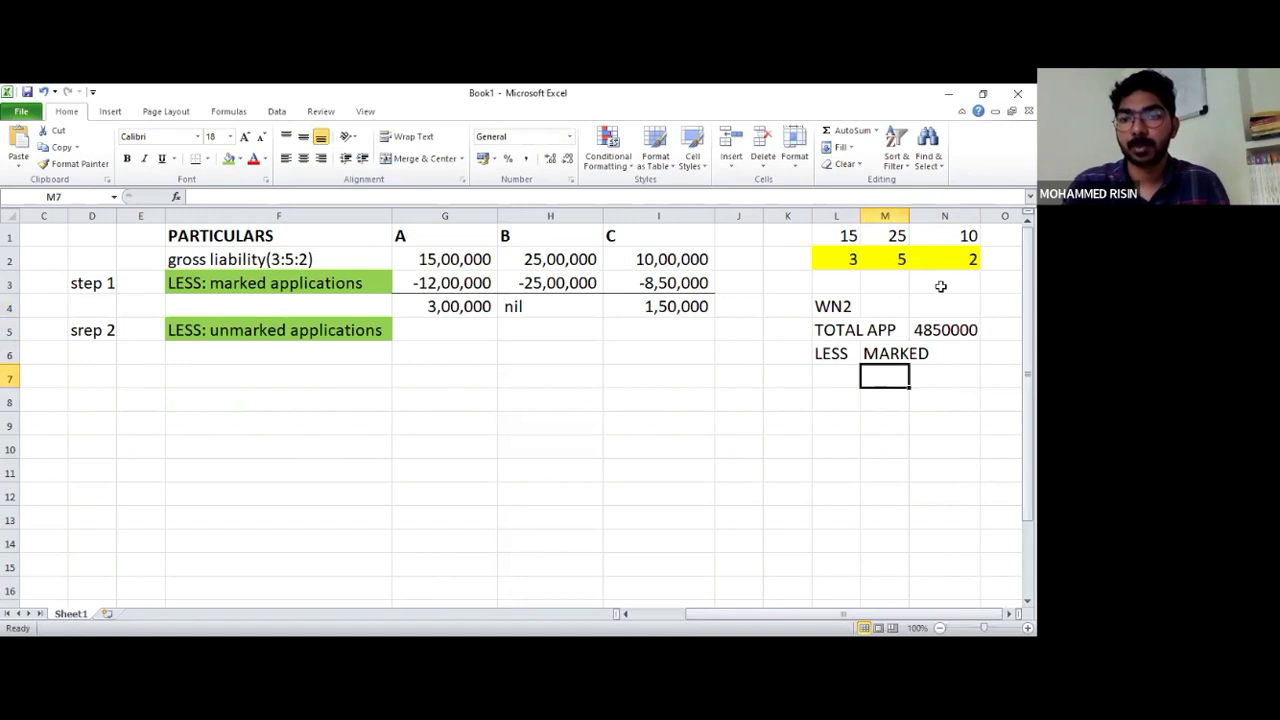
{"action": "double_click", "coordinate": [859, 216]}
{"action": "double_click", "coordinate": [944, 217]}
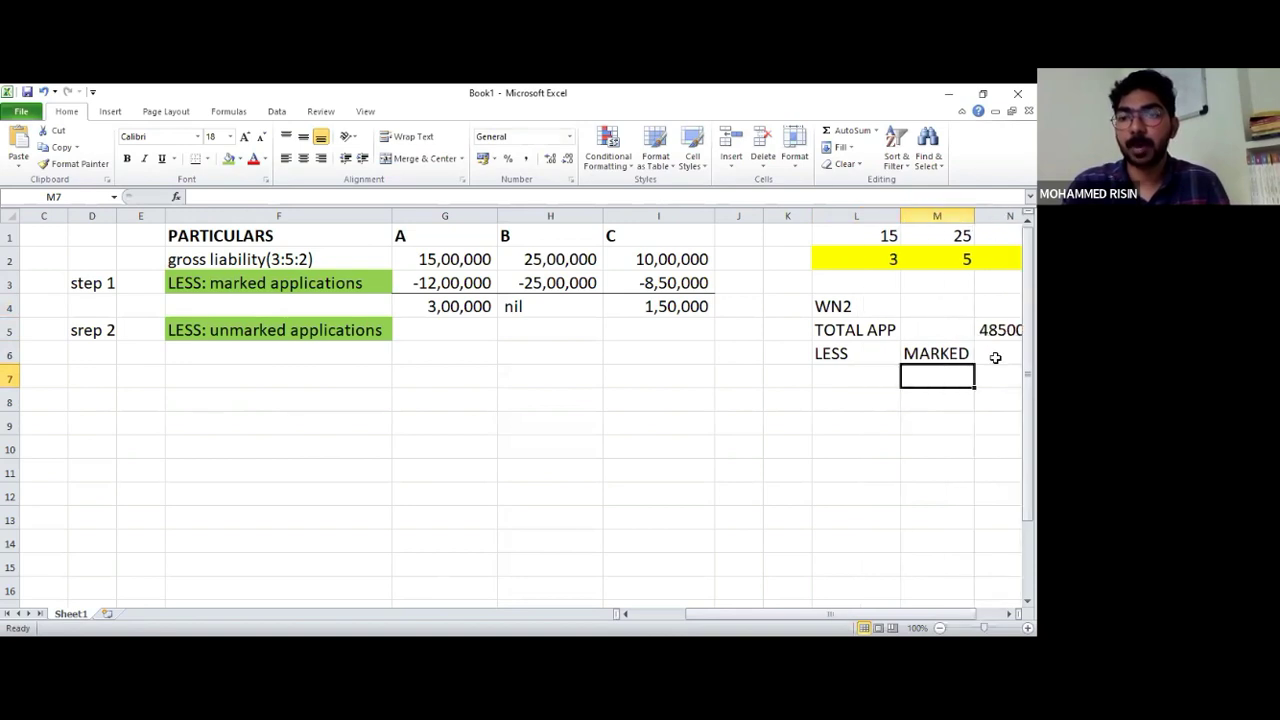
Copy the marked application figures for A, B and C from QUESTIONS.pdf and paste them into L7 of the Excel sheet
{"action": "left_click", "coordinate": [997, 357]}
{"action": "scroll", "coordinate": [997, 357], "scroll_direction": "right", "scroll_amount": 1}
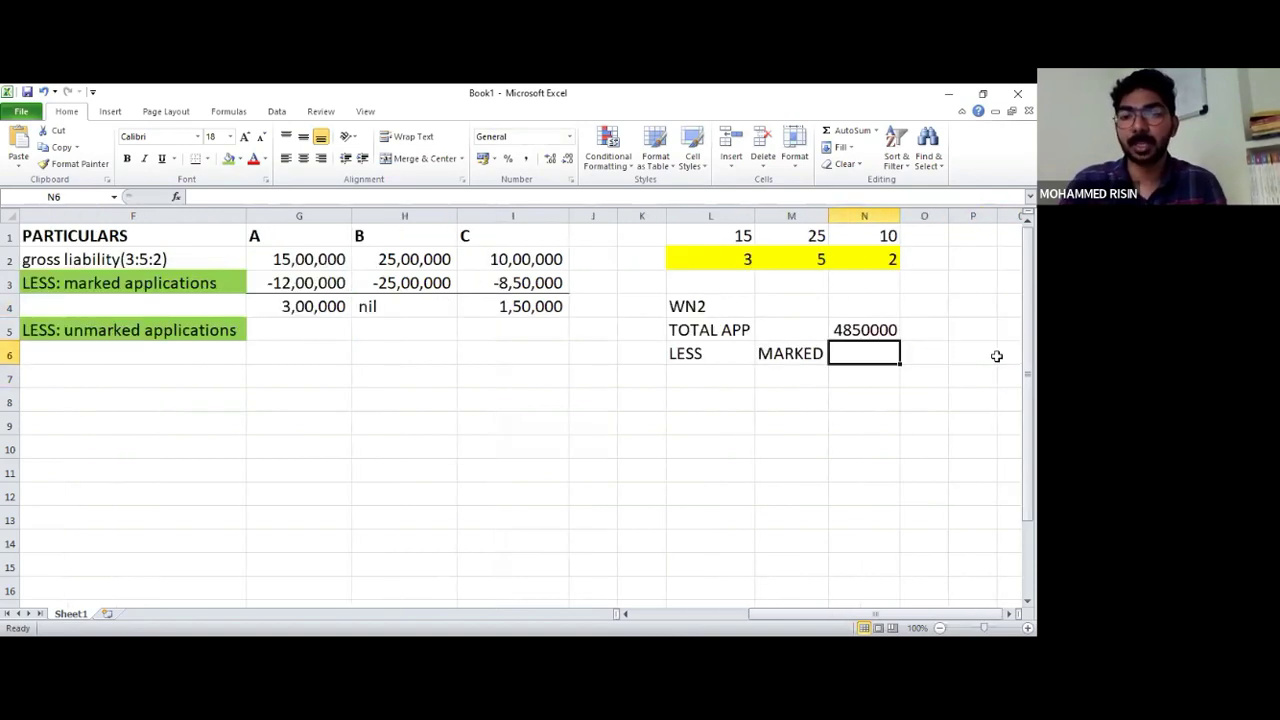
{"action": "key", "text": "Left"}
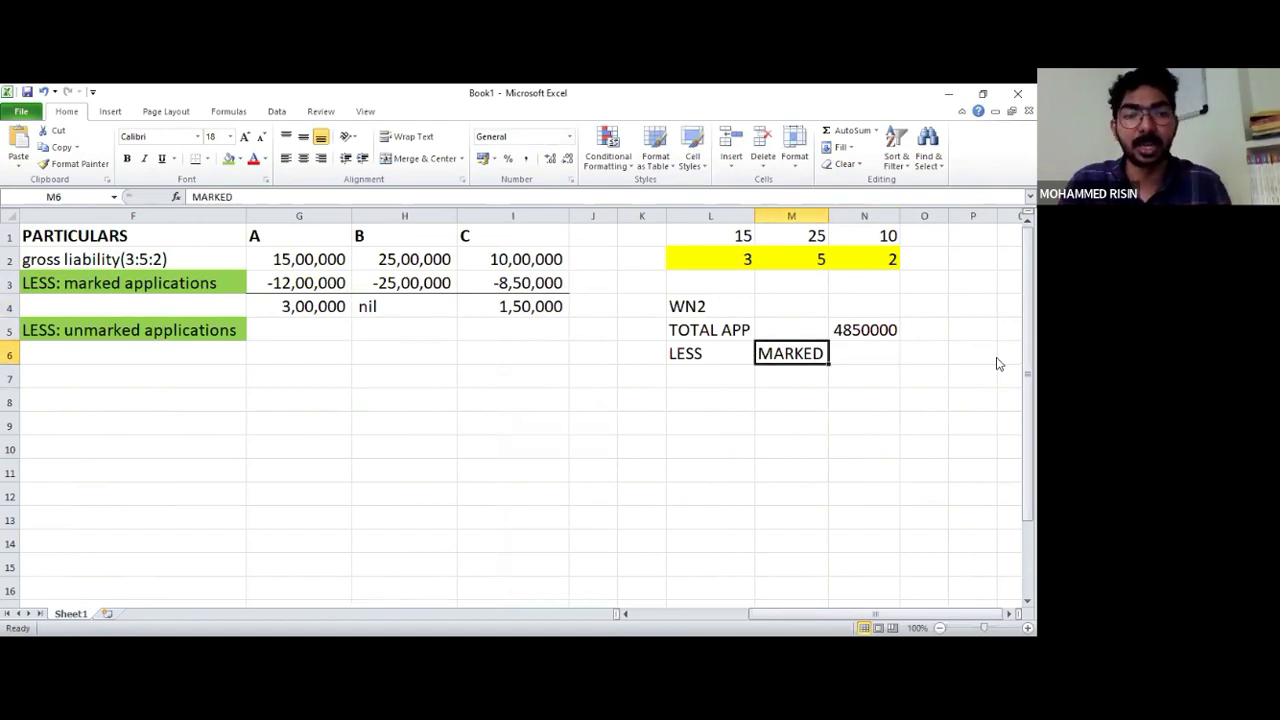
{"action": "key", "text": "alt+Tab"}
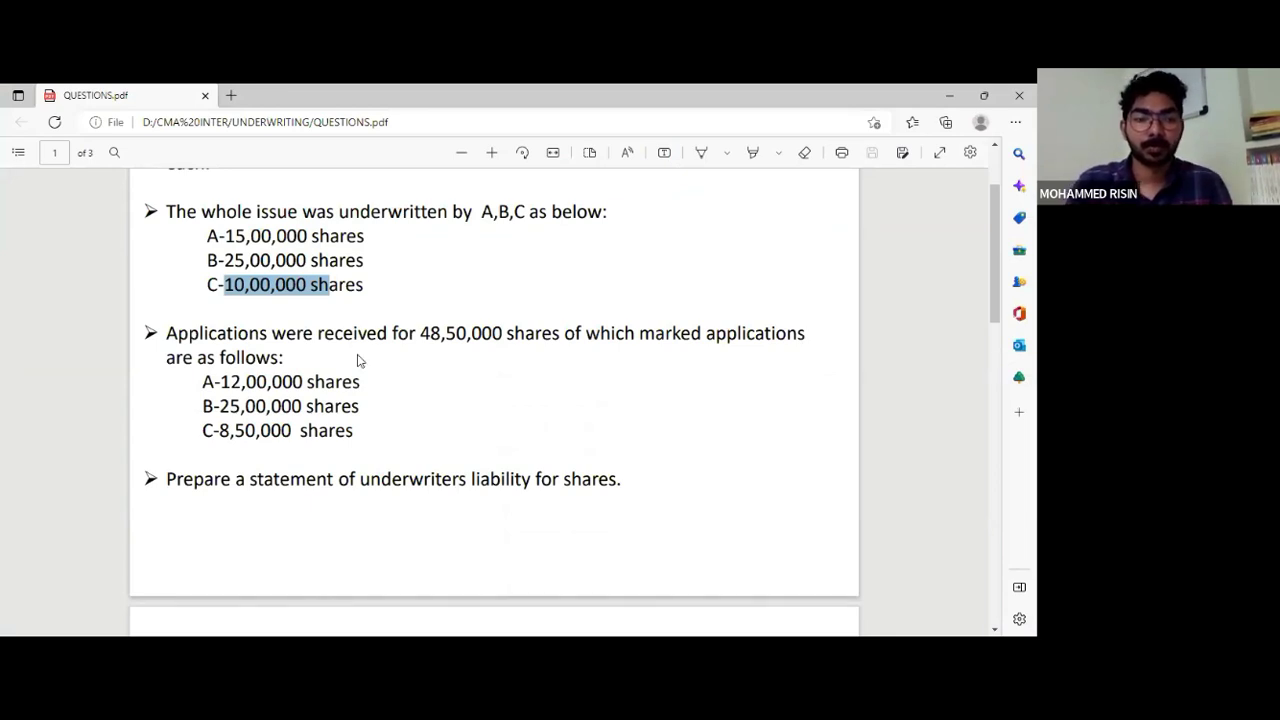
{"action": "left_click_drag", "start_coordinate": [203, 382], "coordinate": [303, 428]}
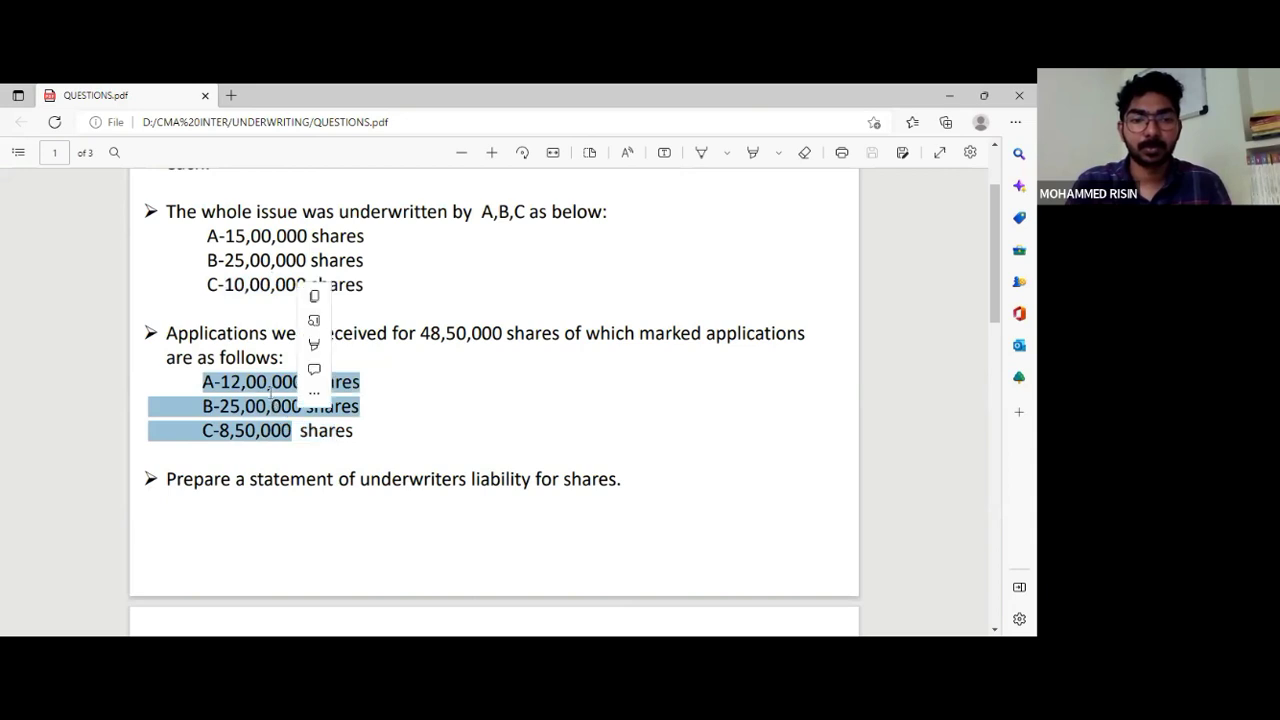
{"action": "left_click", "coordinate": [237, 398]}
{"action": "left_click_drag", "start_coordinate": [237, 398], "coordinate": [300, 443]}
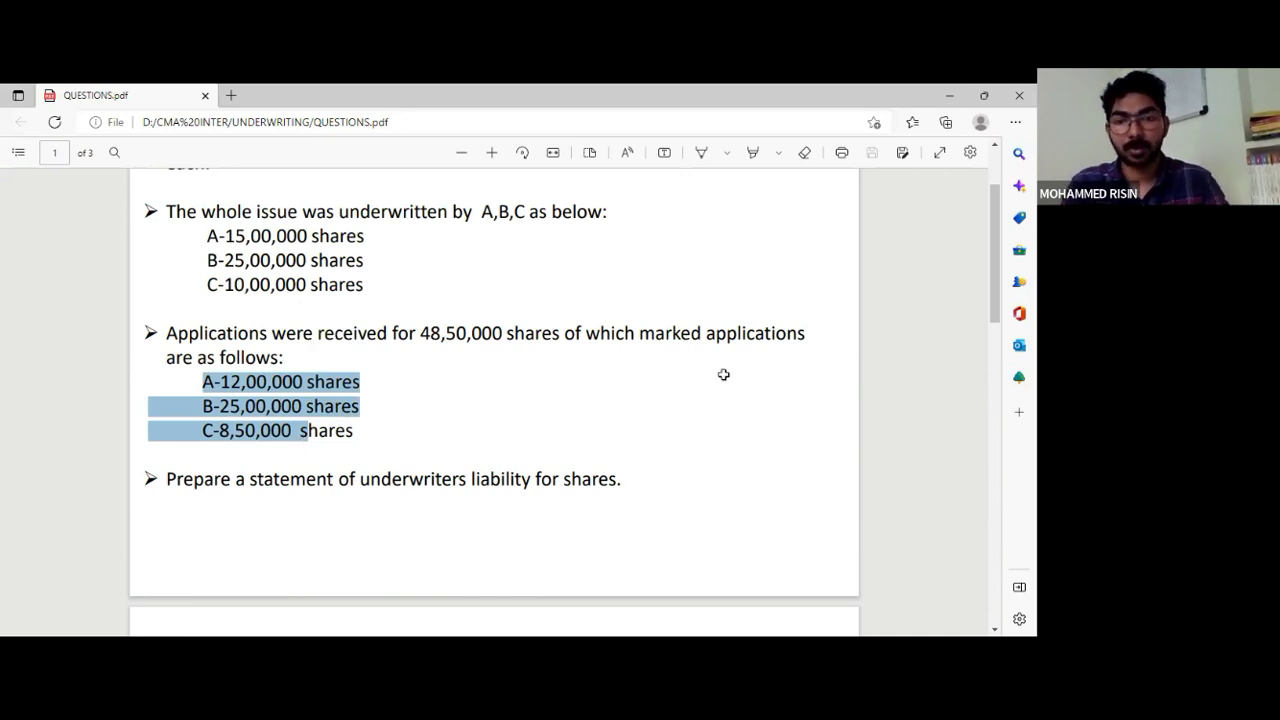
{"action": "key", "text": "alt+Tab"}
{"action": "type", "text": "A-12,00,000 shares B-25,00,000 shares C-8,50,000 shares"}
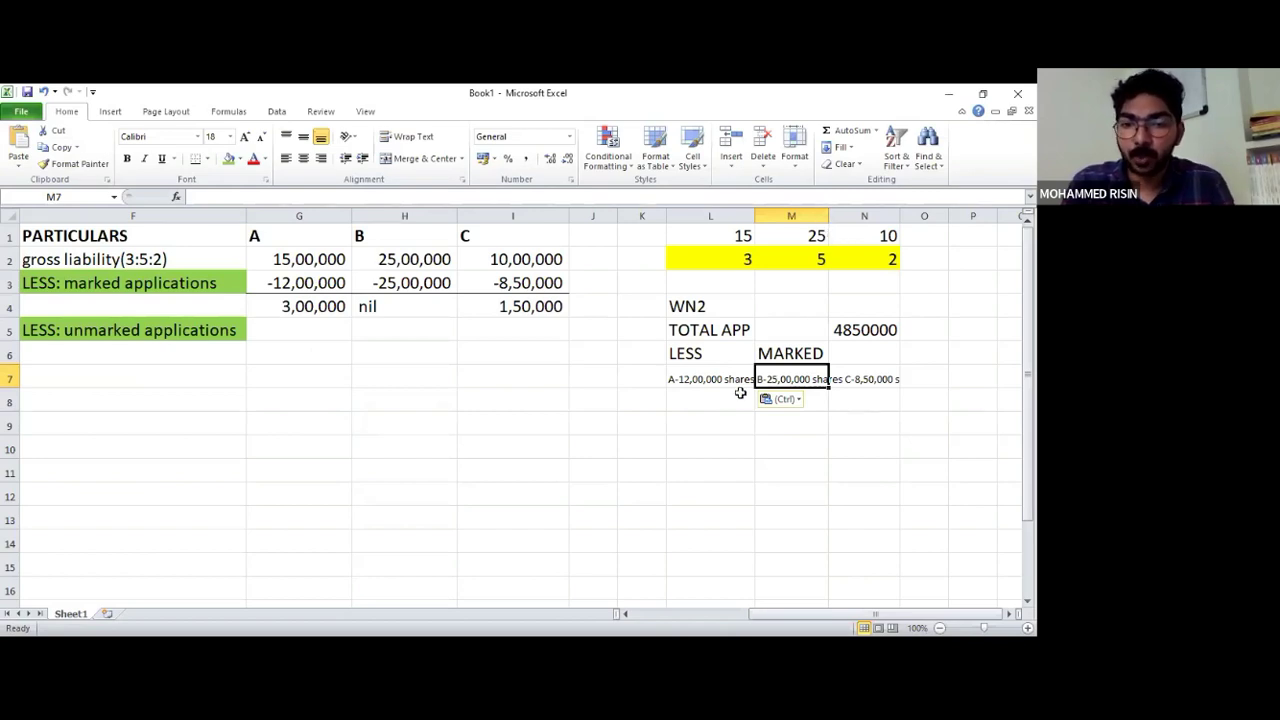
{"action": "key", "text": "Escape"}
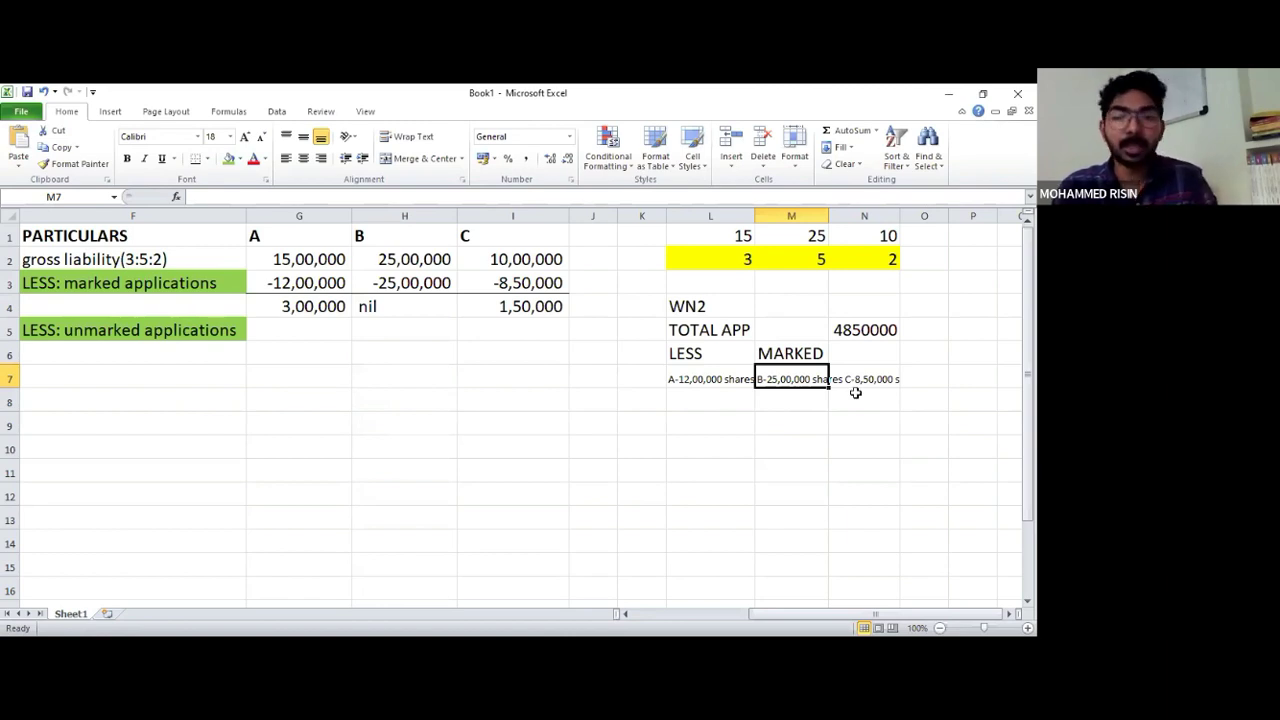
Enter the total marked applications, 4550000, in N6
{"action": "left_click", "coordinate": [845, 349]}
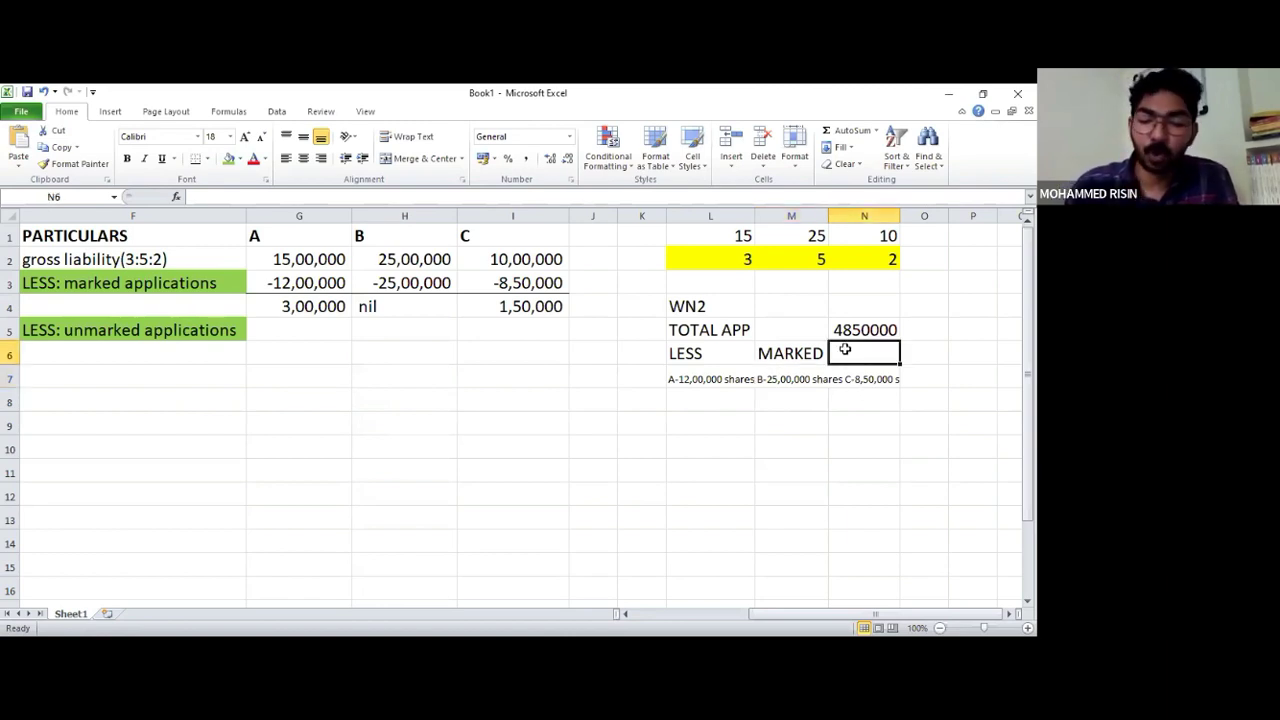
{"action": "type", "text": "45550"}
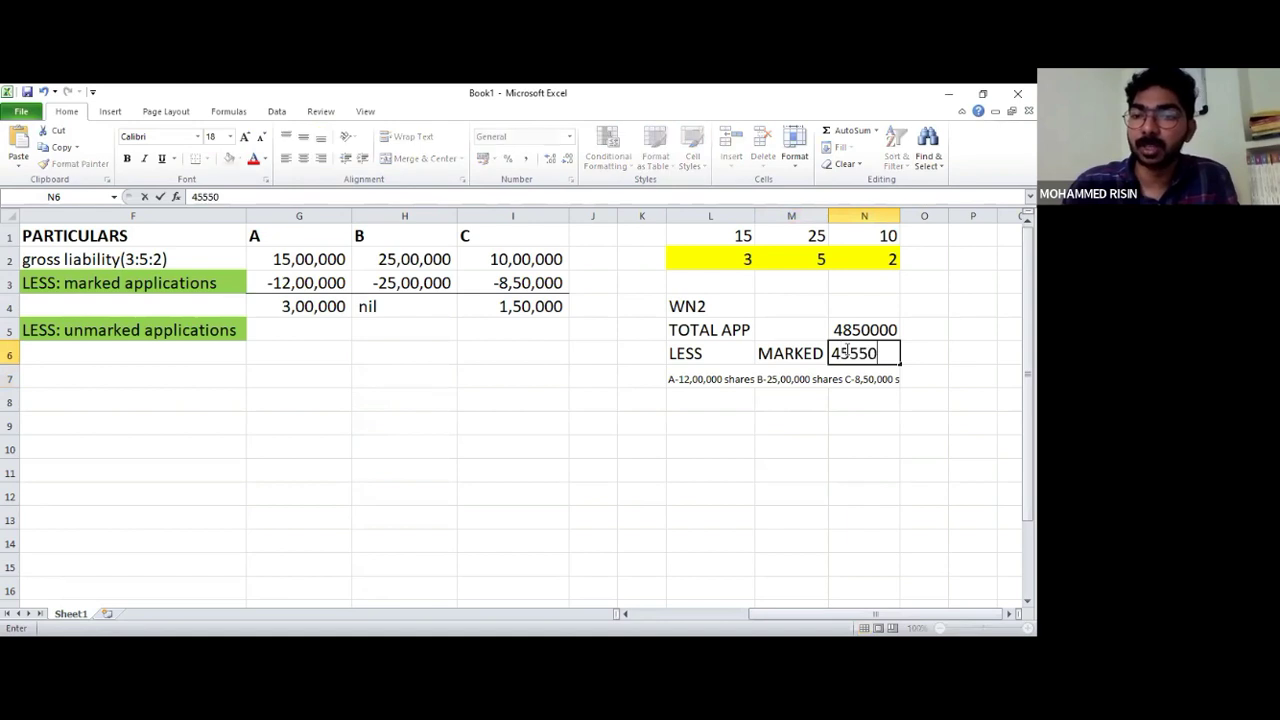
{"action": "type", "text": "00"}
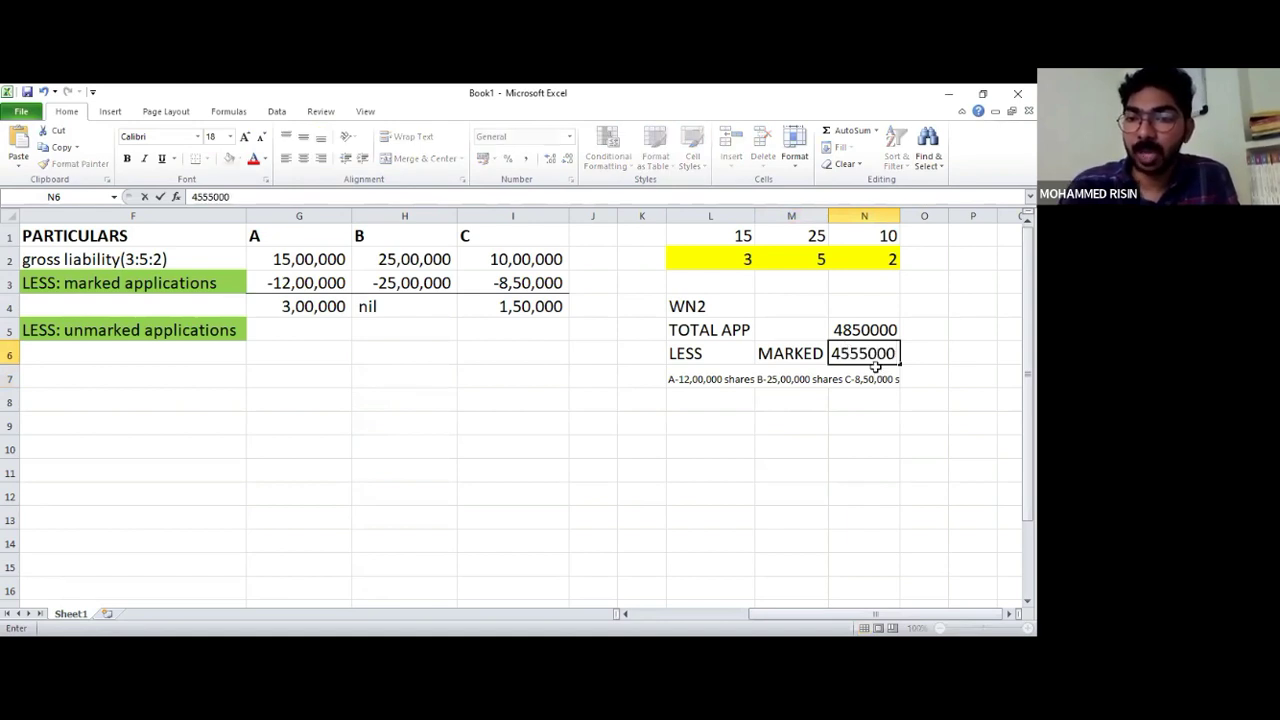
{"action": "key", "text": "BackSpace"}
{"action": "key", "text": "BackSpace"}
{"action": "key", "text": "BackSpace"}
{"action": "key", "text": "BackSpace"}
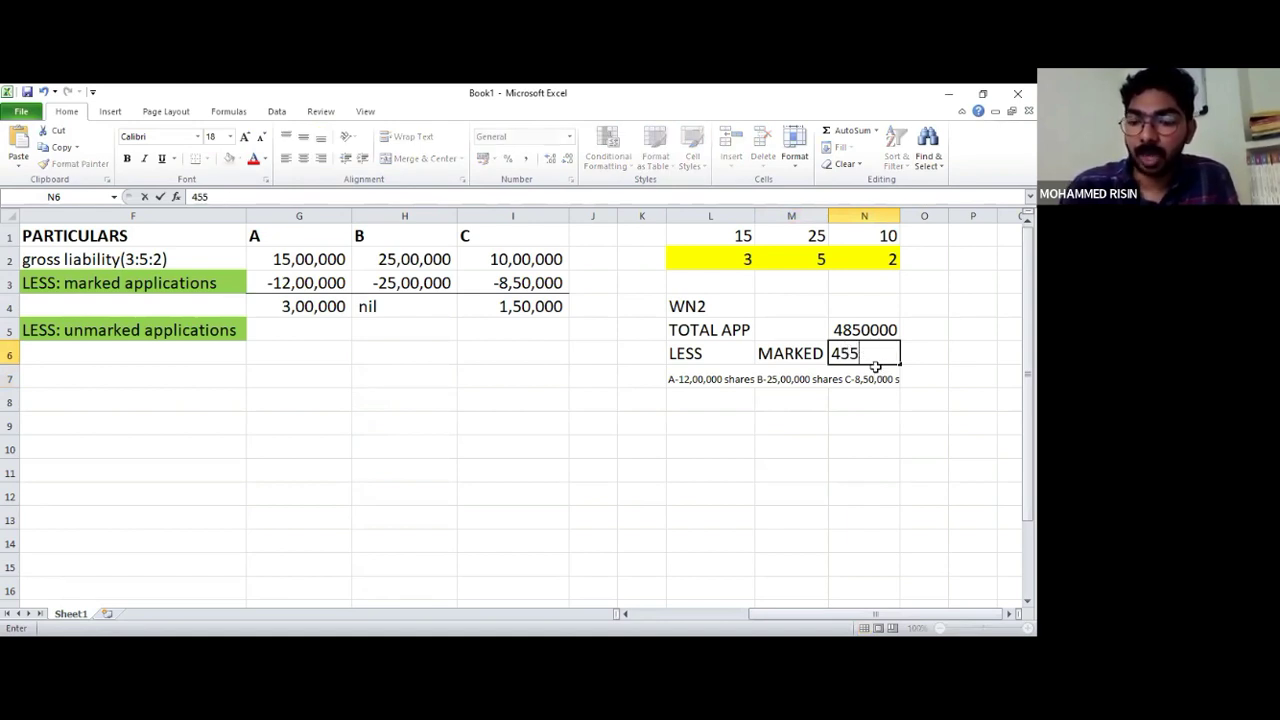
{"action": "type", "text": "0000"}
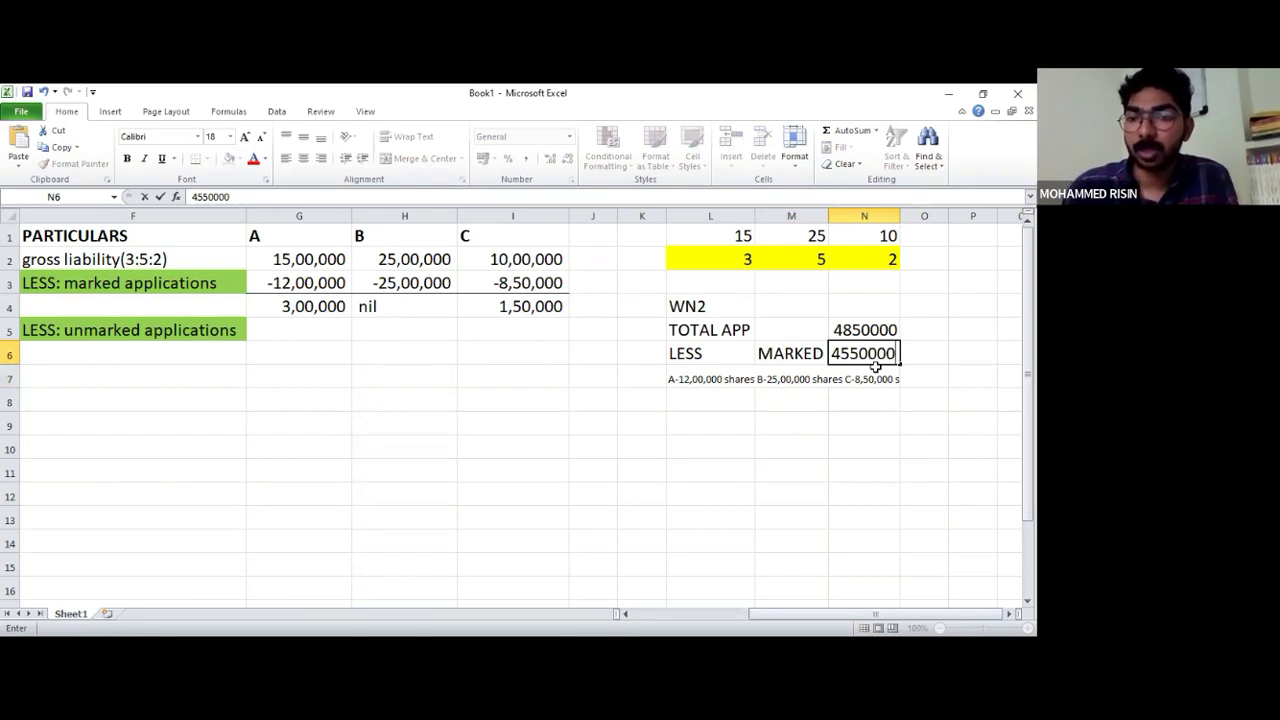
{"action": "key", "text": "Return"}
Delete the pasted share figures from L7
{"action": "left_click", "coordinate": [698, 388]}
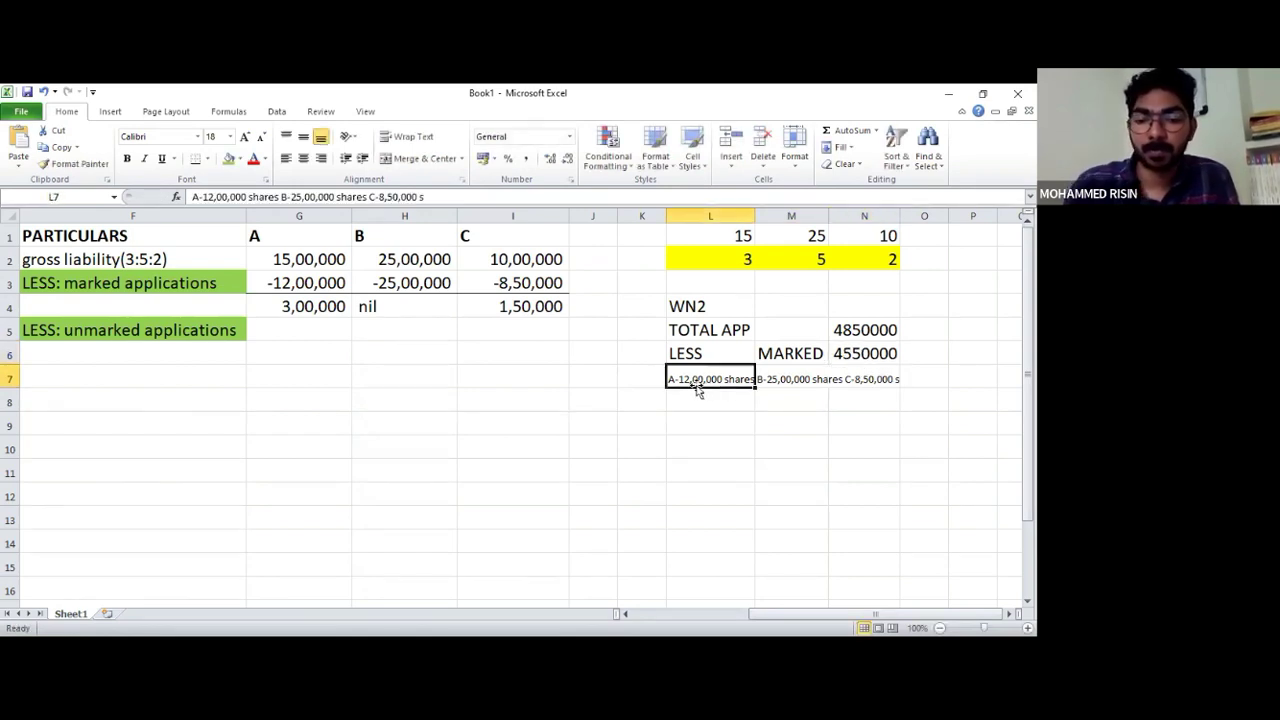
{"action": "key", "text": "Delete"}
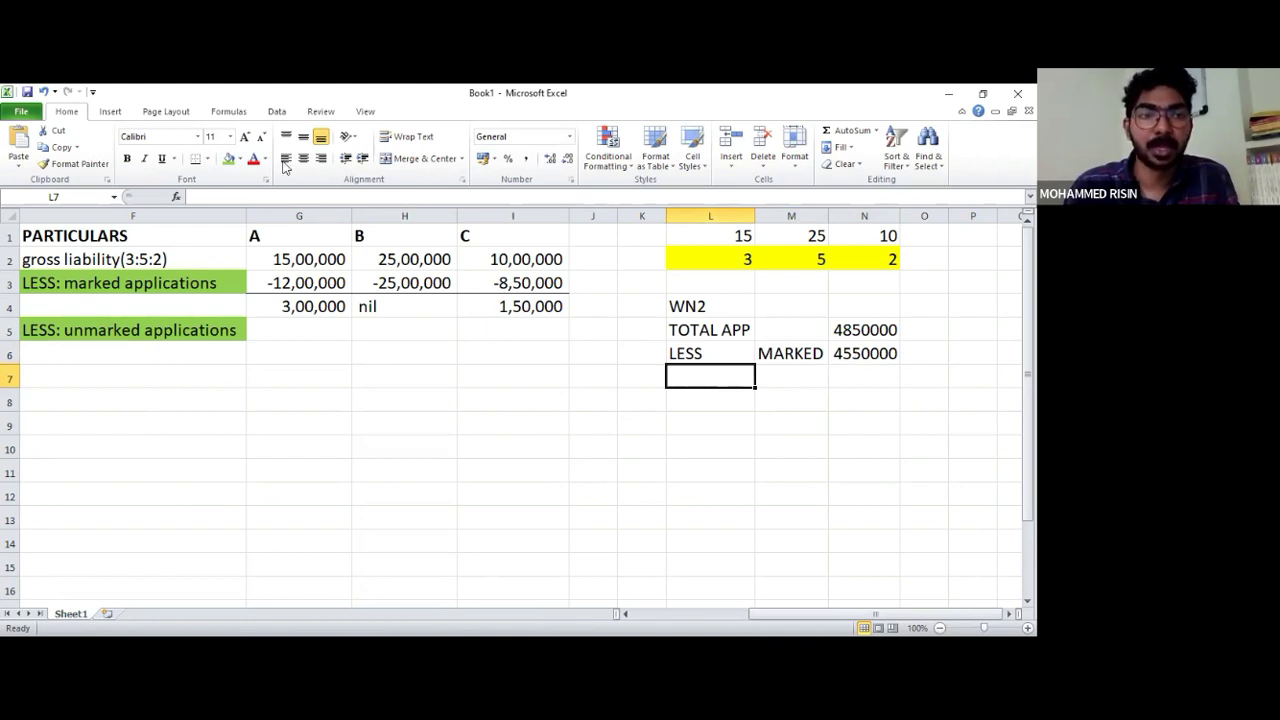
Add a bottom border below the marked total in N6 and enter the unmarked applications, 300000, in N7
{"action": "key", "text": "Up"}
{"action": "key", "text": "Right"}
{"action": "key", "text": "Right"}
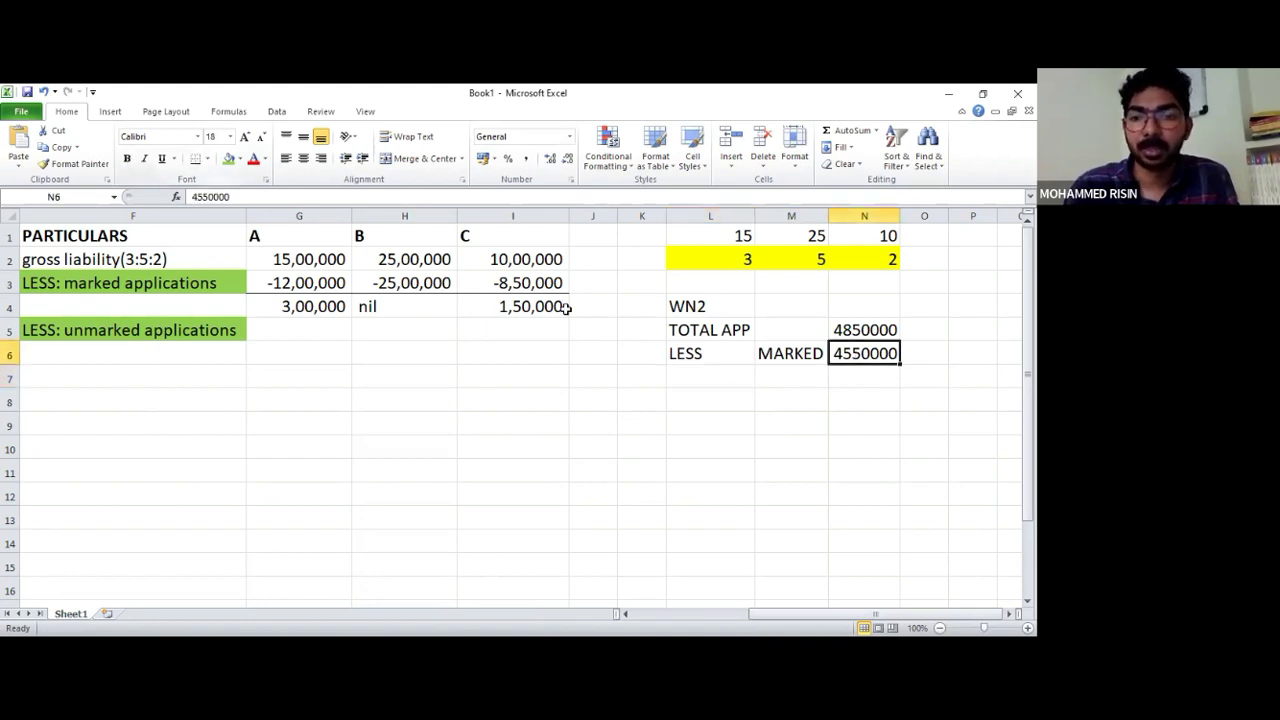
{"action": "left_click", "coordinate": [857, 373]}
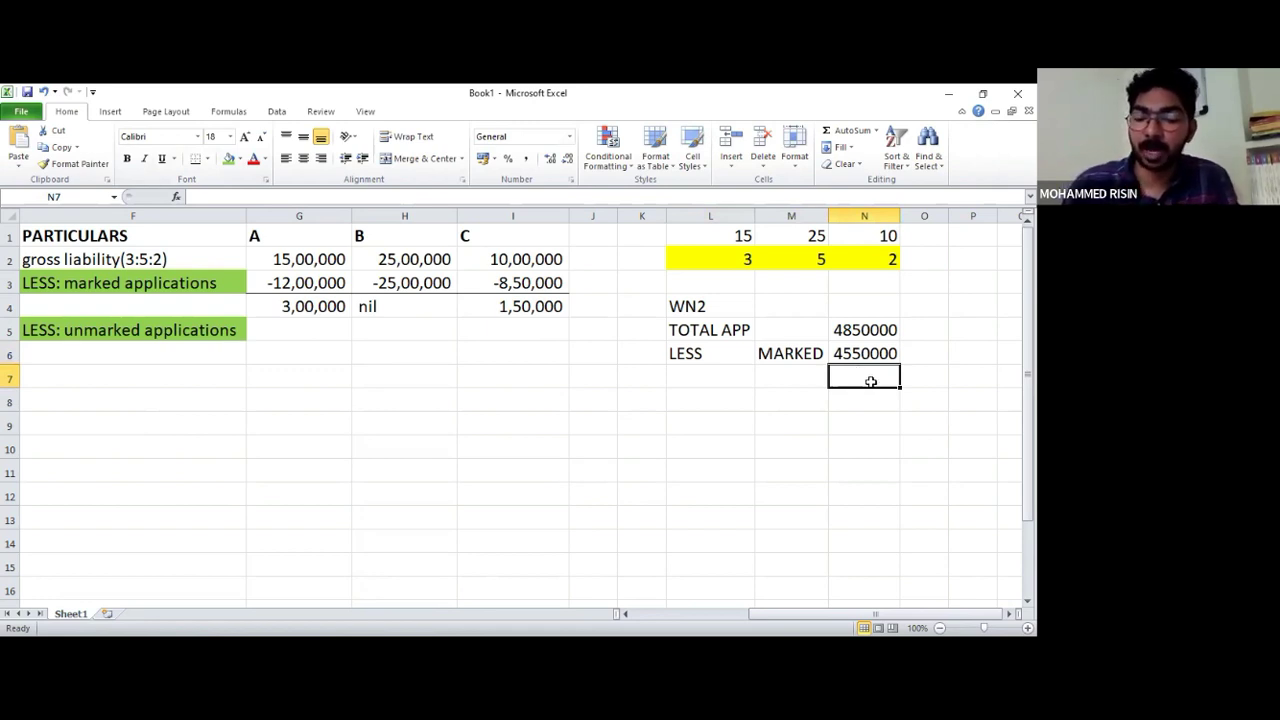
{"action": "type", "text": "300000"}
{"action": "key", "text": "Return"}
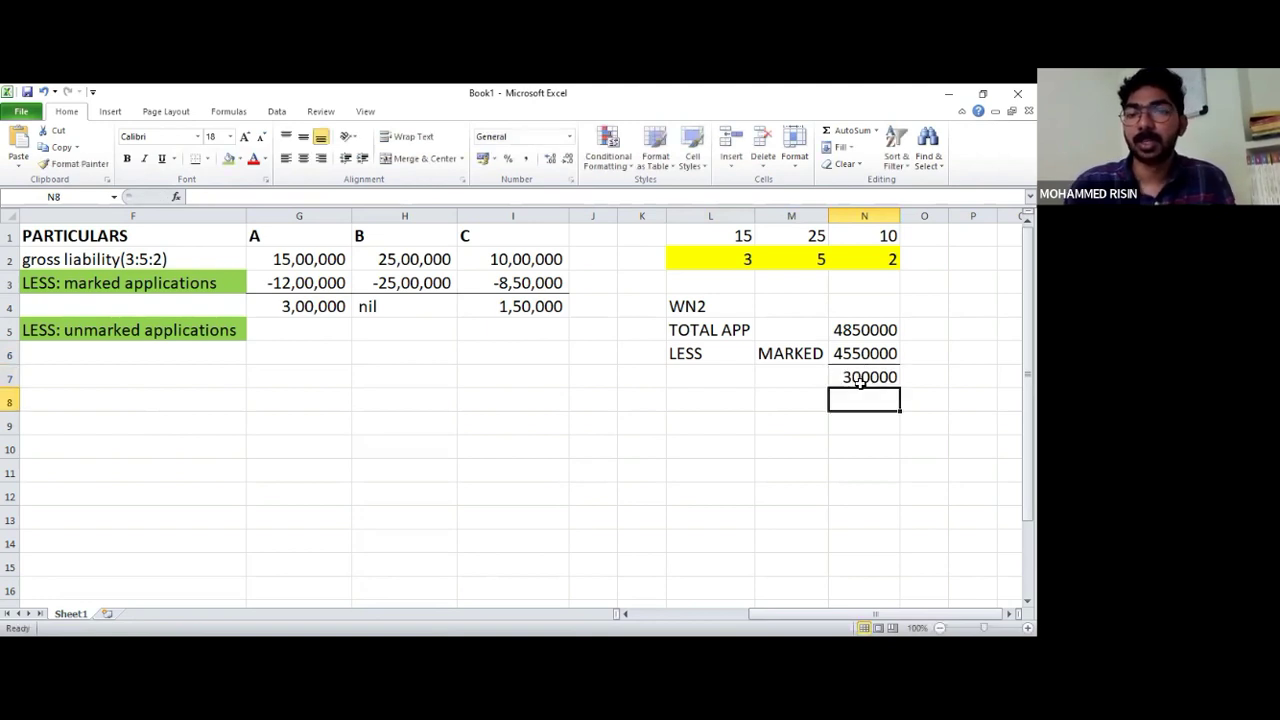
Fill the WN2 working note in L4:N7 with yellow and enter GIVEN beside the total and marked figures in O5 and O6
{"action": "left_click_drag", "start_coordinate": [683, 305], "coordinate": [893, 377]}
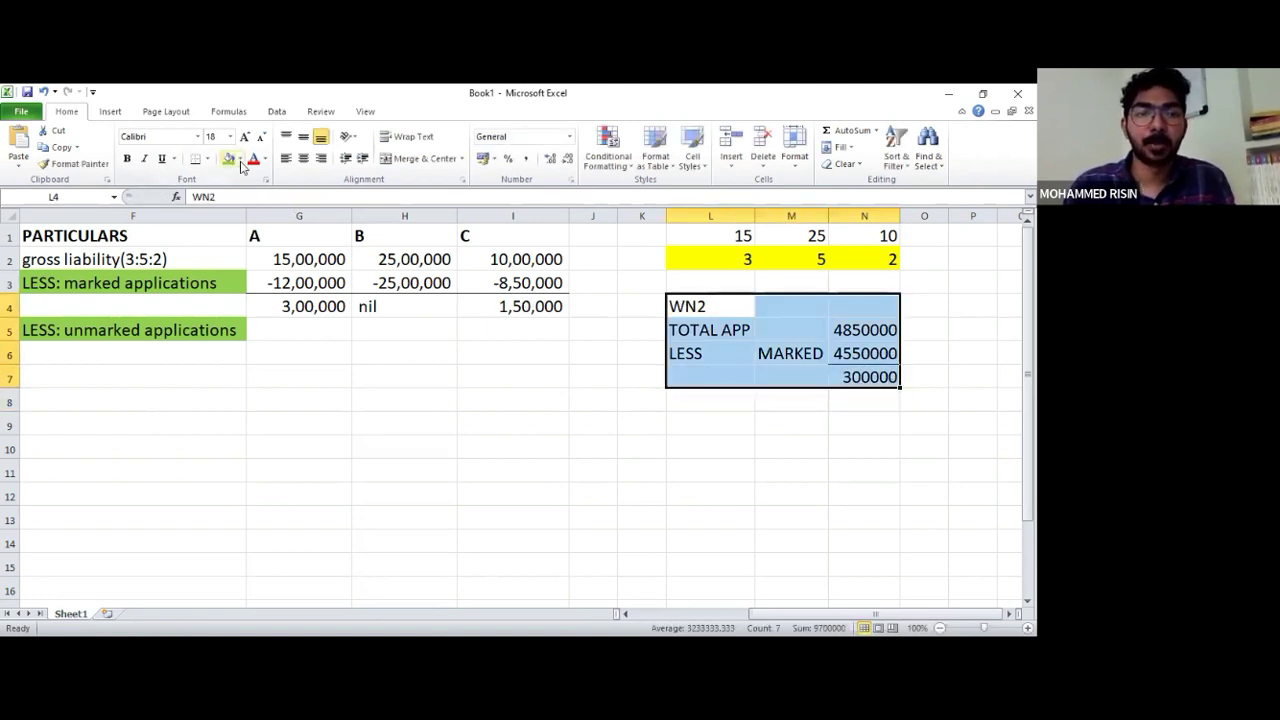
{"action": "left_click", "coordinate": [706, 423]}
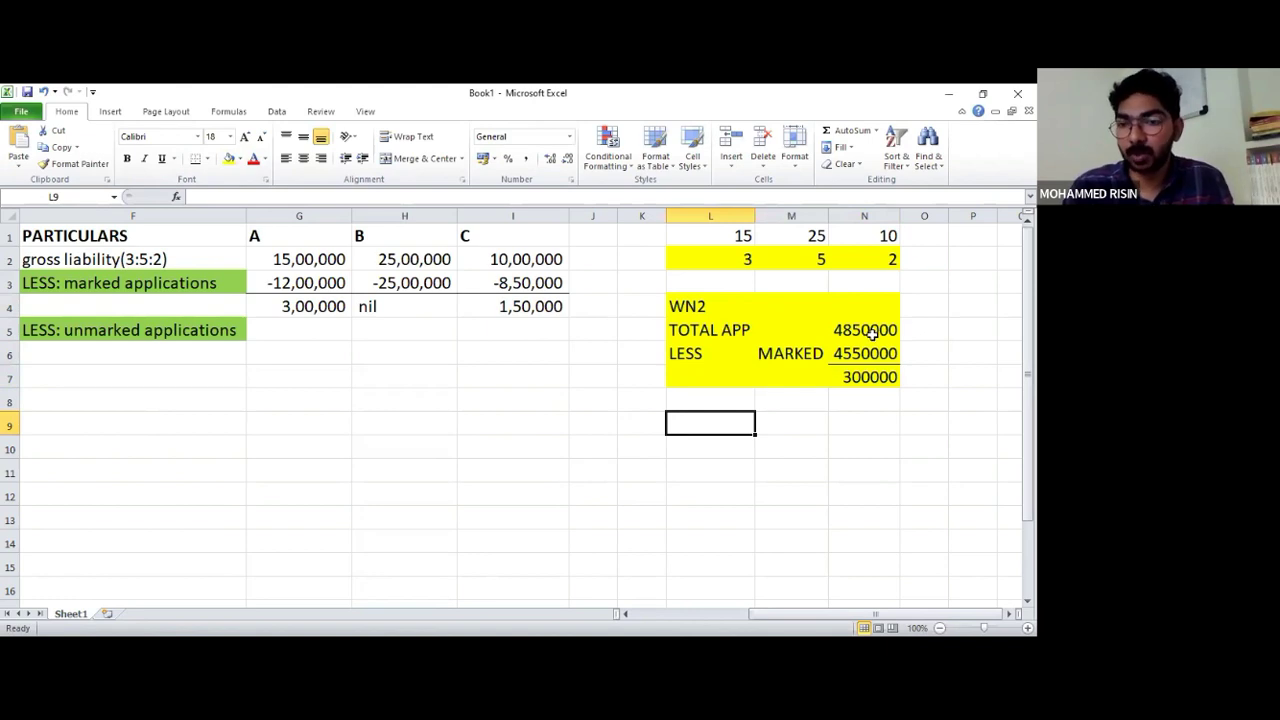
{"action": "left_click", "coordinate": [915, 331]}
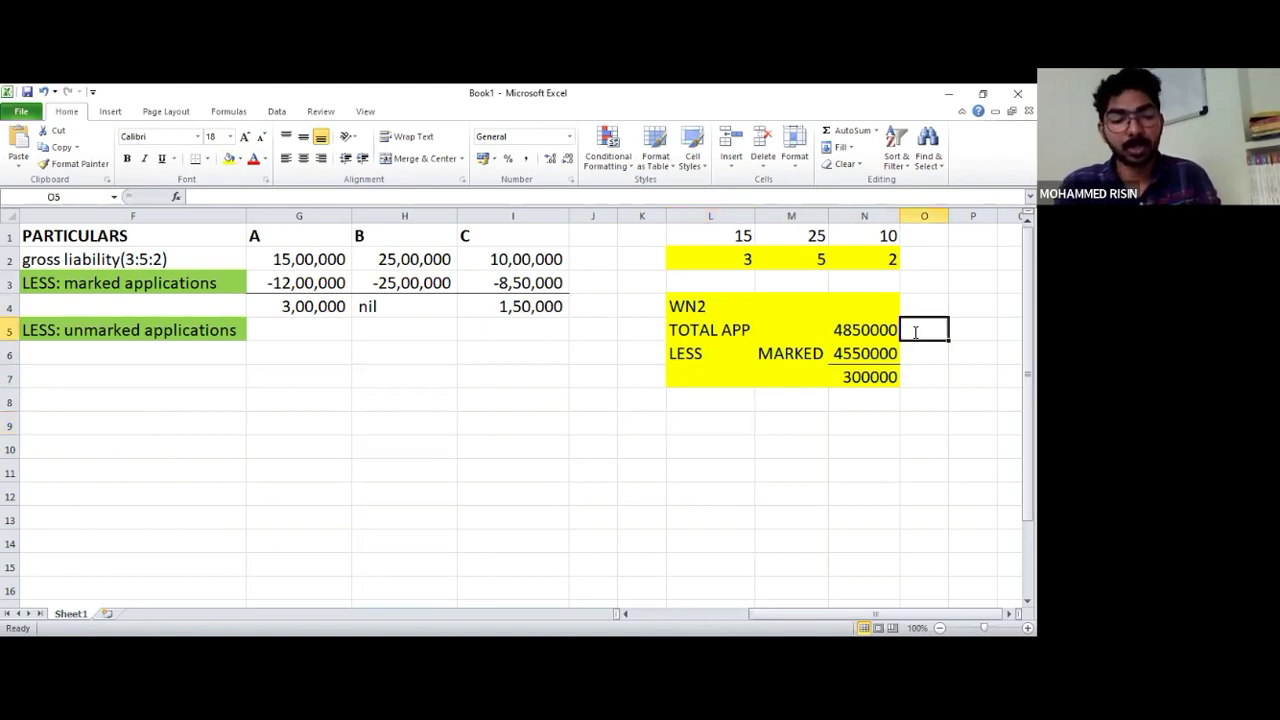
{"action": "type", "text": "GIVEN"}
{"action": "key", "text": "Return"}
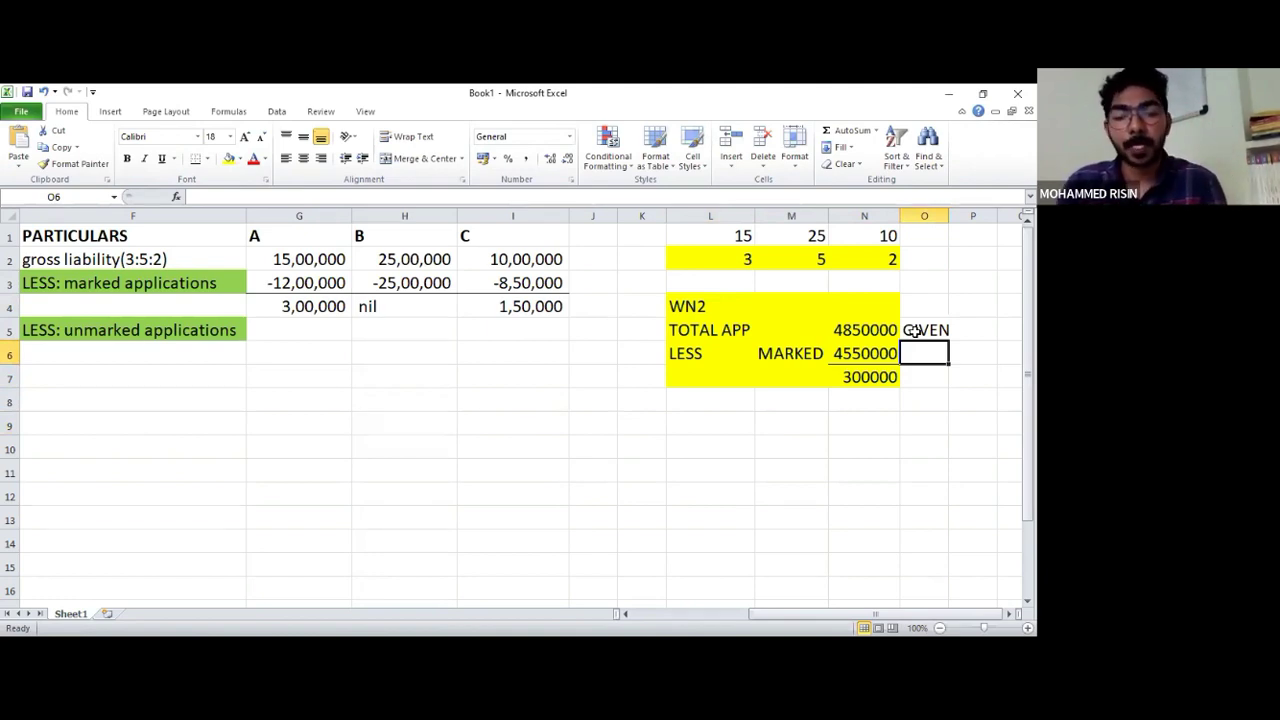
{"action": "type", "text": "G"}
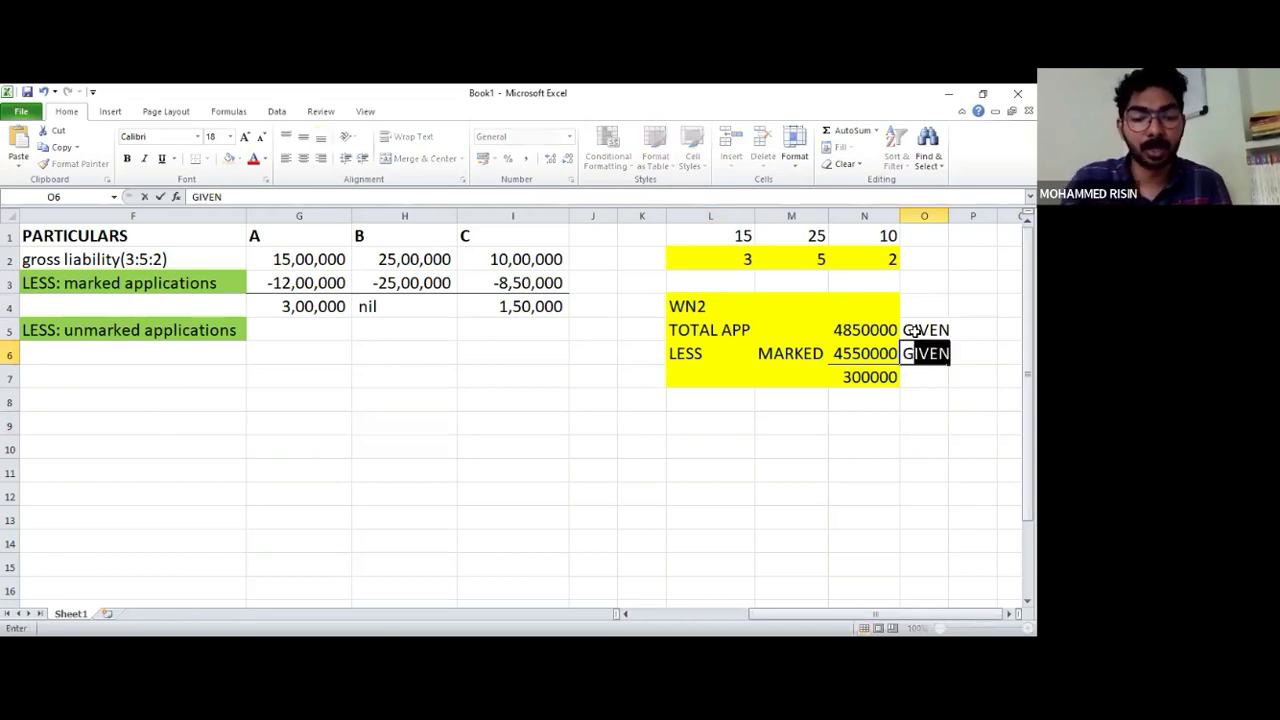
{"action": "type", "text": "IVEN"}
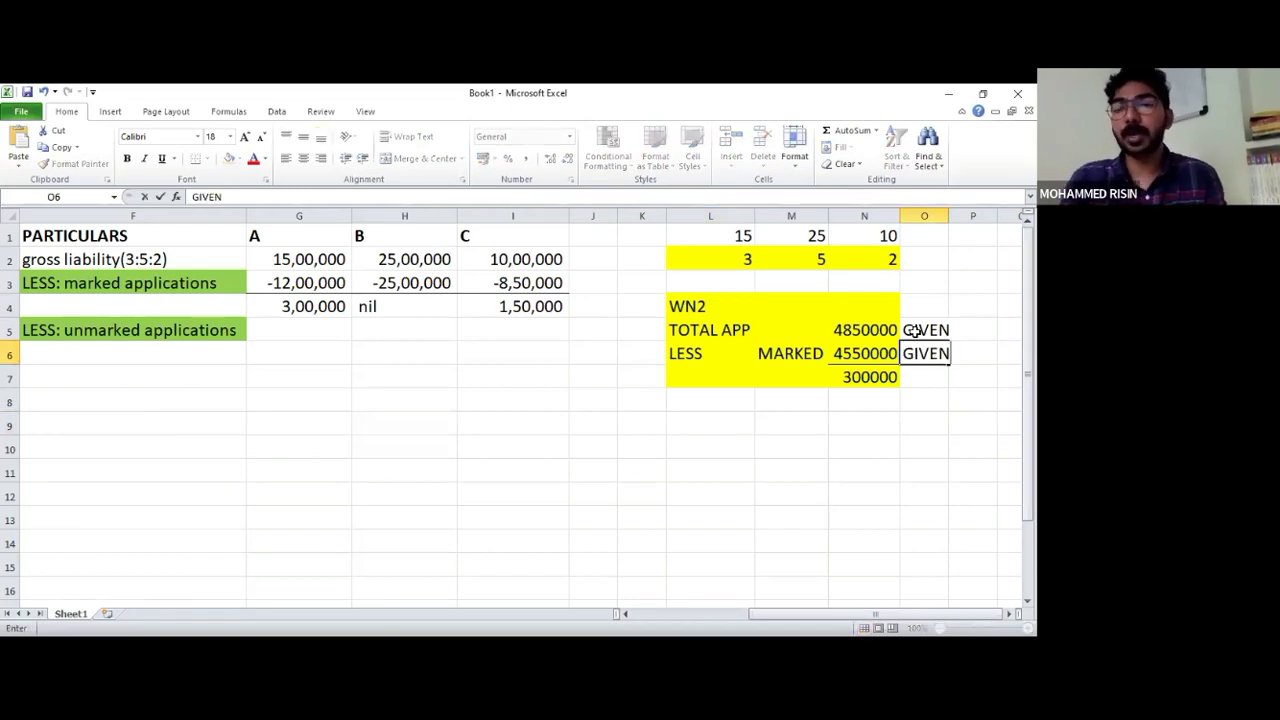
{"action": "left_click", "coordinate": [880, 377]}
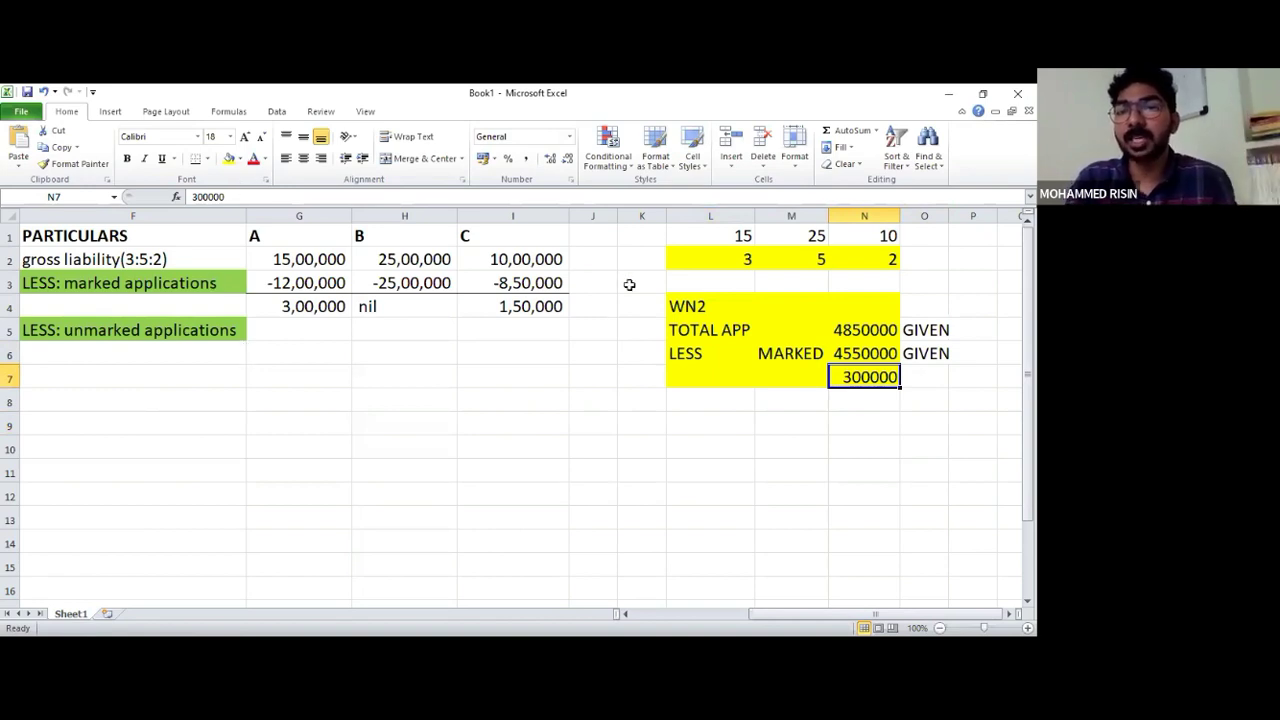
Append the ratio (3:5:2) to the "LESS: unmarked applications" label in F5 and widen column F to fit it
{"action": "left_click_drag", "start_coordinate": [741, 253], "coordinate": [882, 257]}
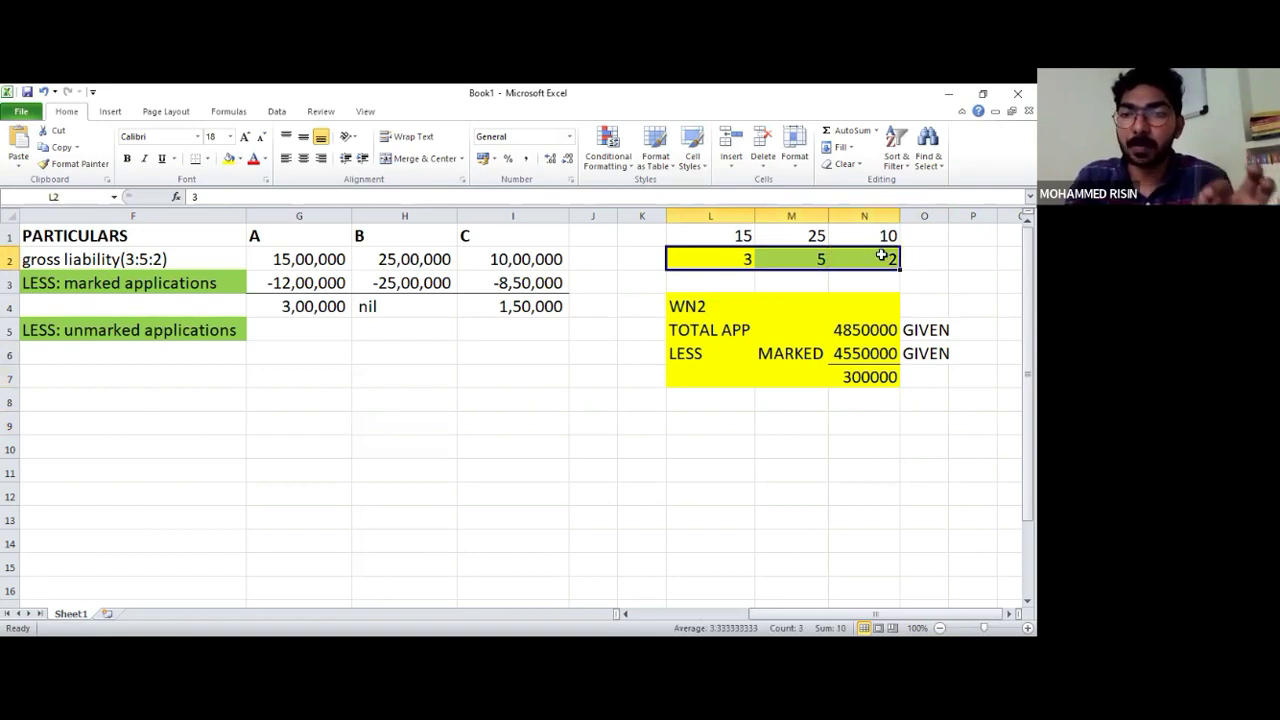
{"action": "left_click", "coordinate": [326, 331]}
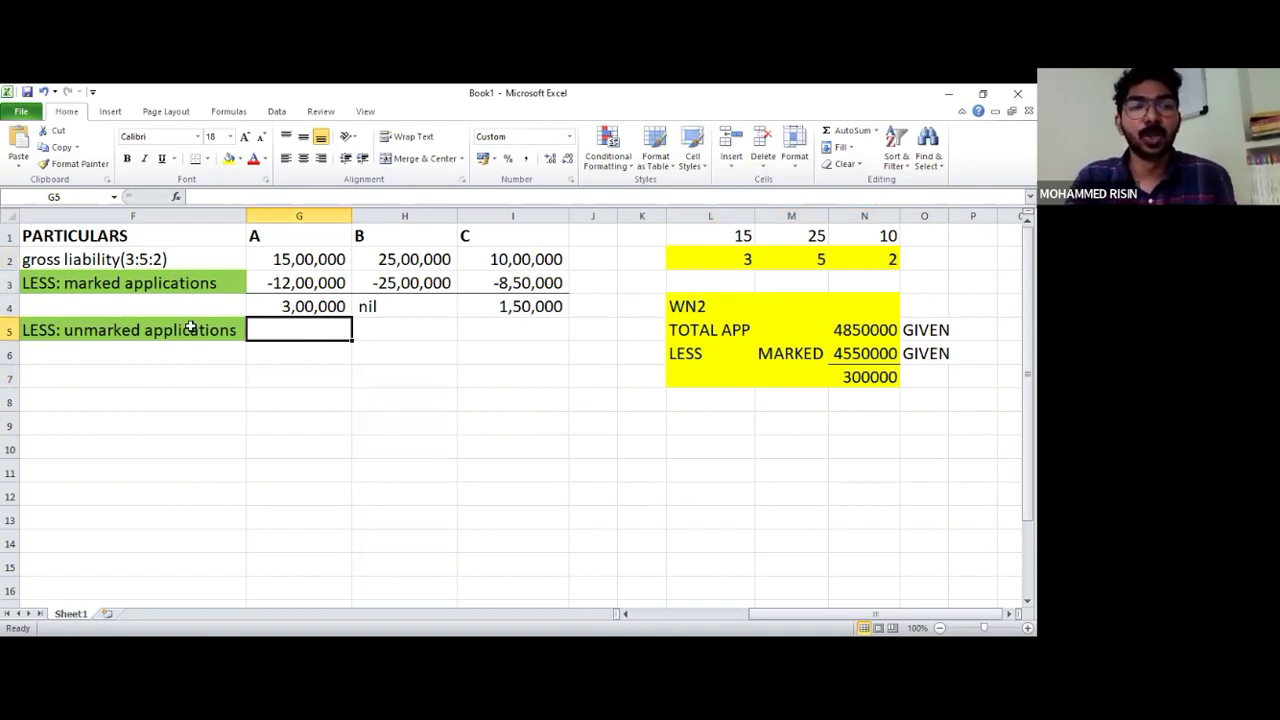
{"action": "key", "text": "Left"}
{"action": "left_click", "coordinate": [338, 198]}
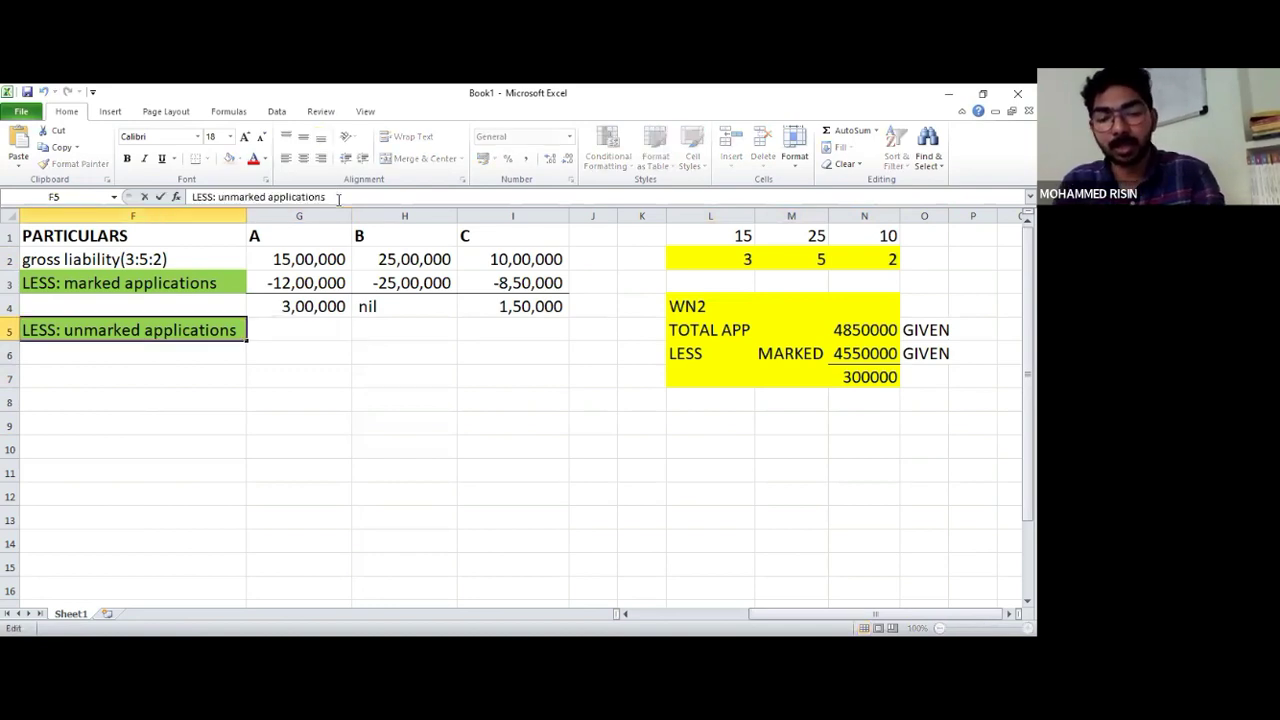
{"action": "type", "text": "(3"}
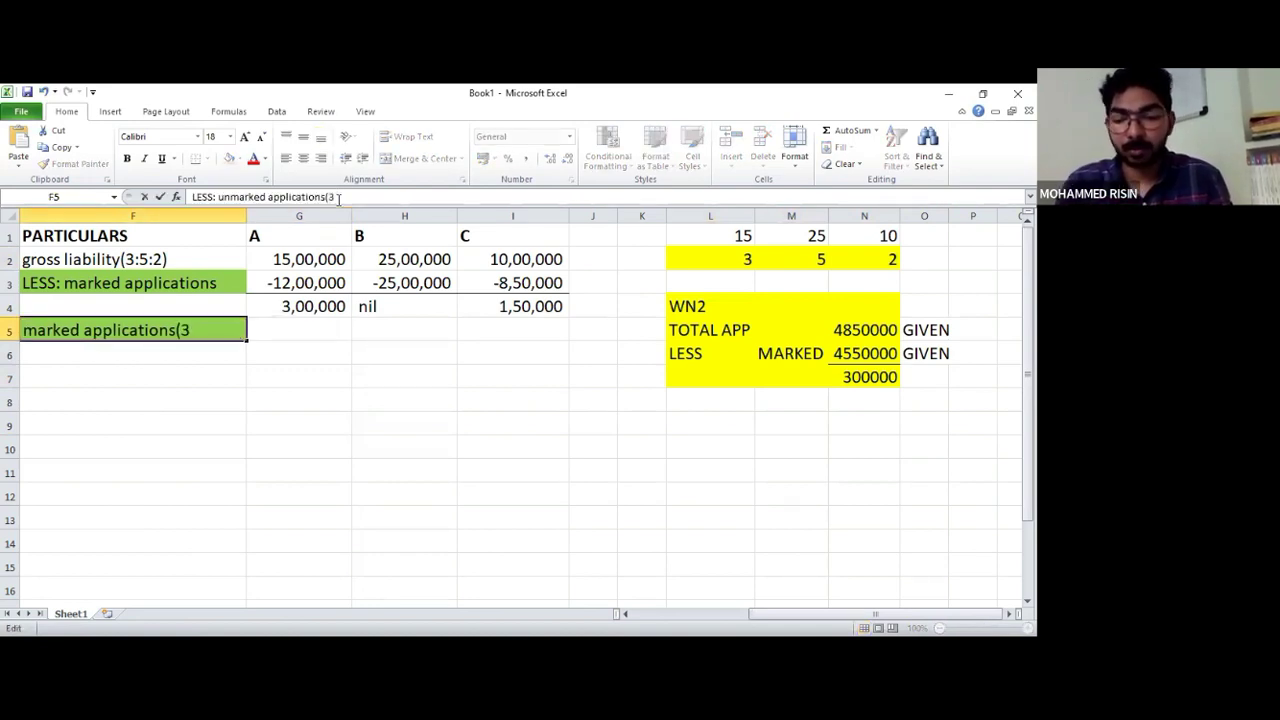
{"action": "type", "text": ":5:"}
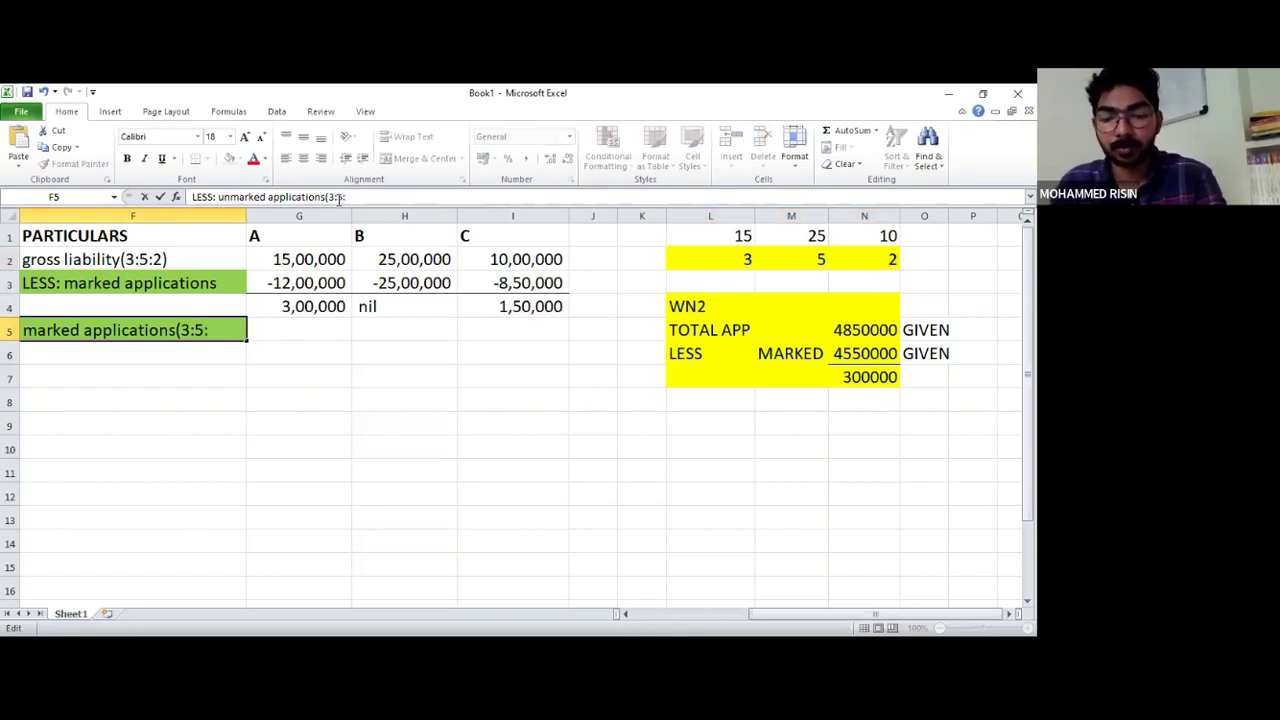
{"action": "type", "text": "2"}
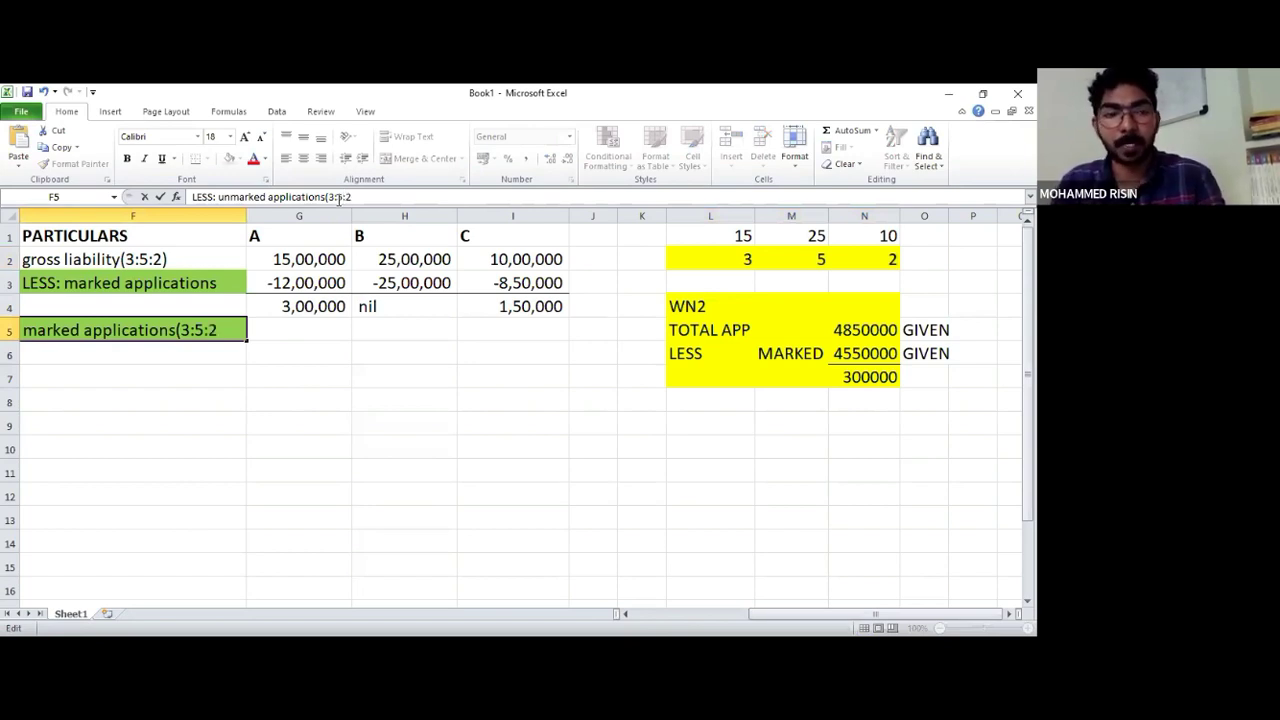
{"action": "type", "text": ")"}
{"action": "key", "text": "Return"}
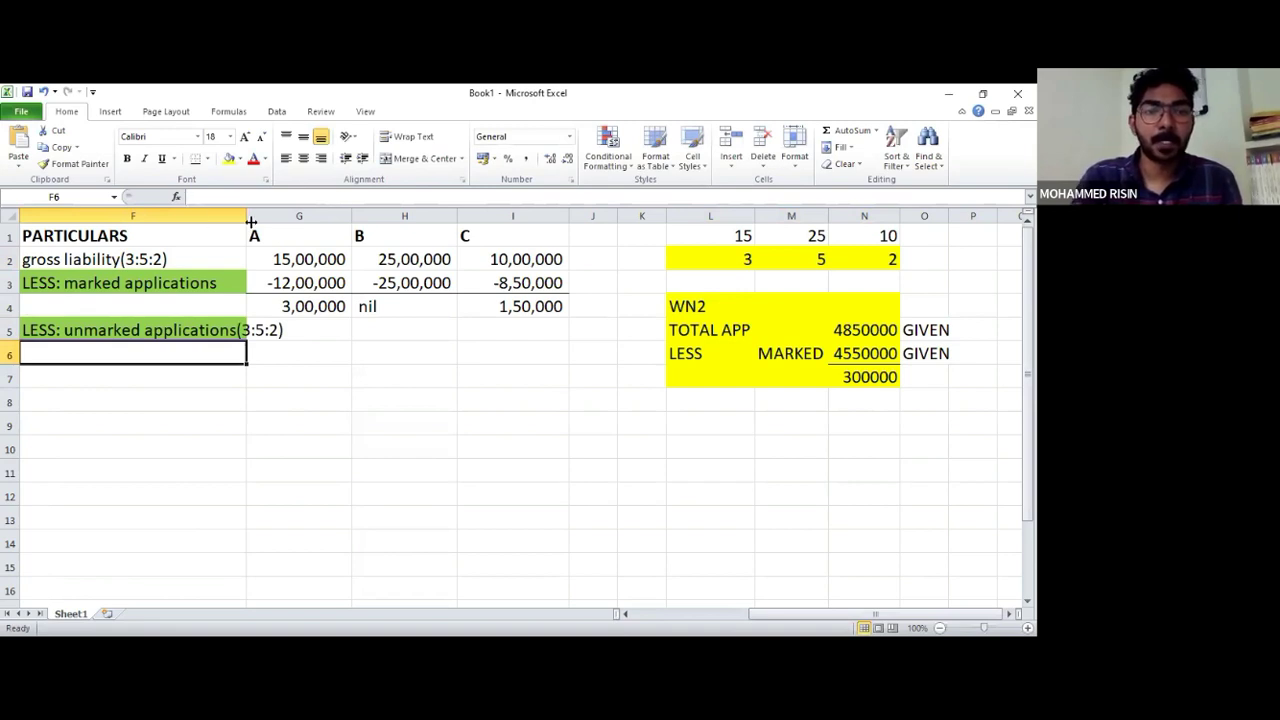
Enter the unmarked application shares 90,000 for A, 1,50,000 for B and 60,000 for C in G5:I5
{"action": "left_click", "coordinate": [348, 334]}
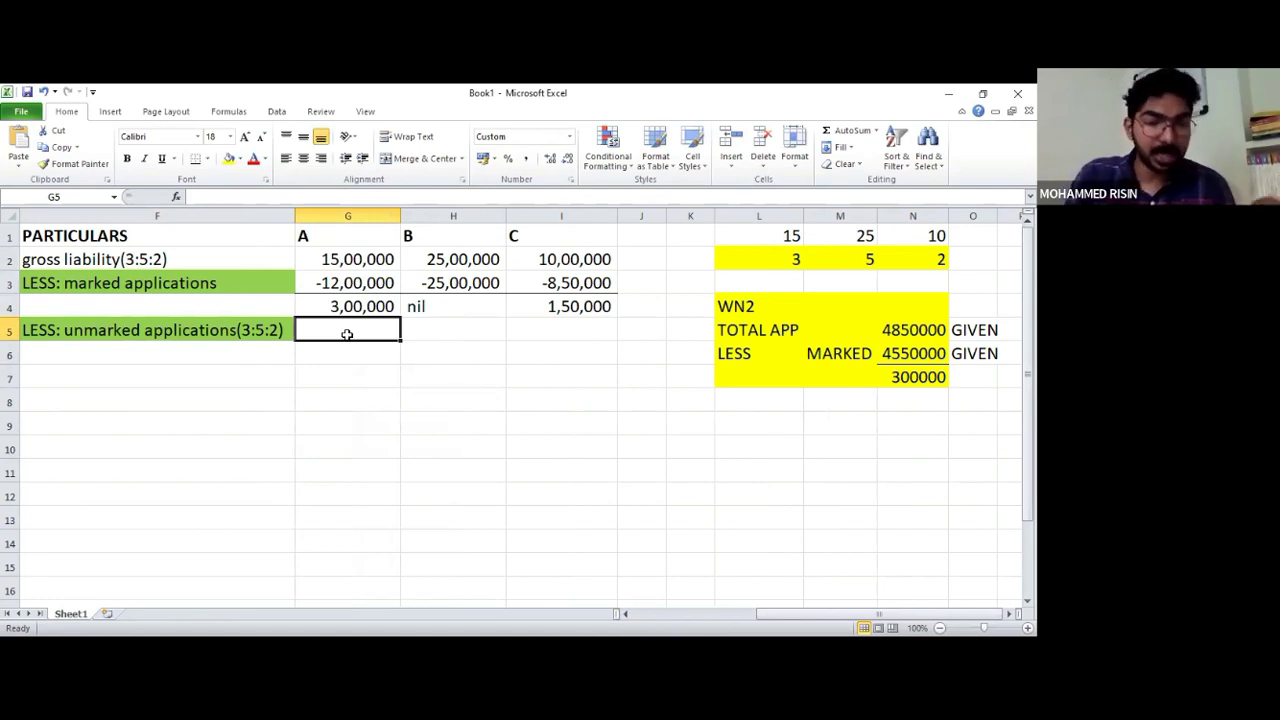
{"action": "type", "text": "90,000"}
{"action": "key", "text": "Return"}
{"action": "left_click", "coordinate": [333, 336]}
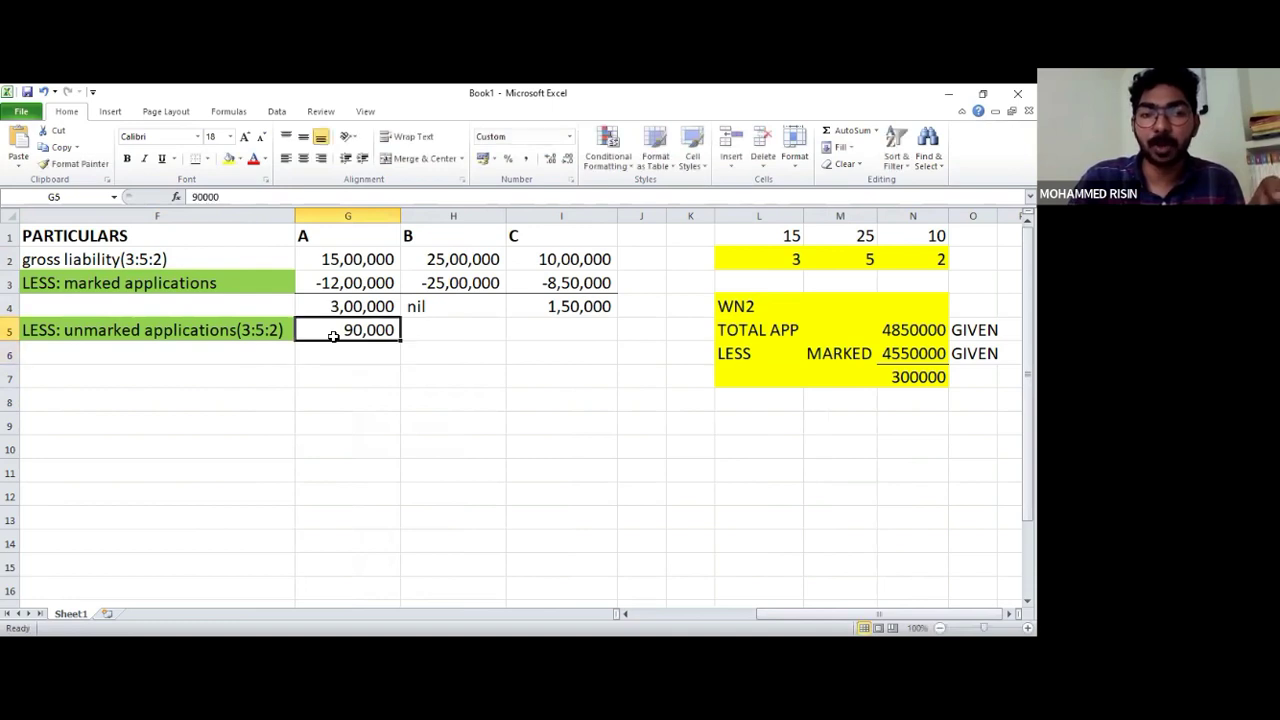
{"action": "key", "text": "Right"}
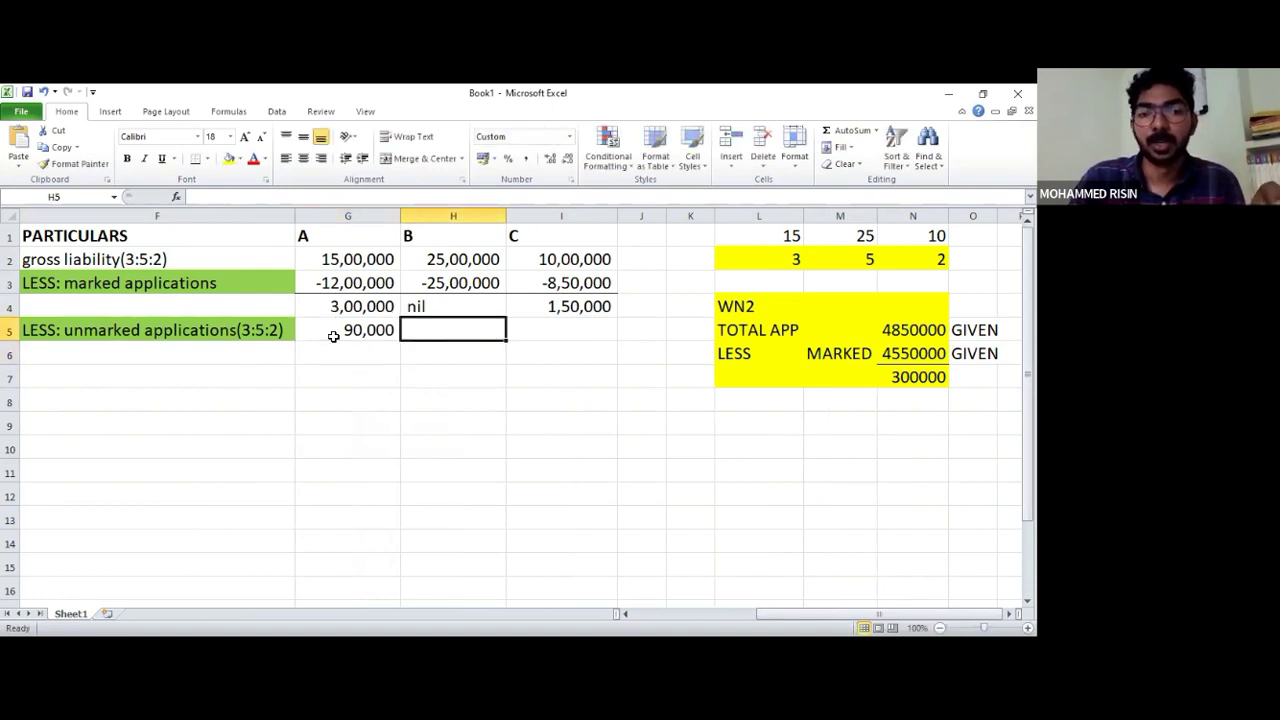
{"action": "left_click", "coordinate": [333, 336]}
{"action": "key", "text": "Right"}
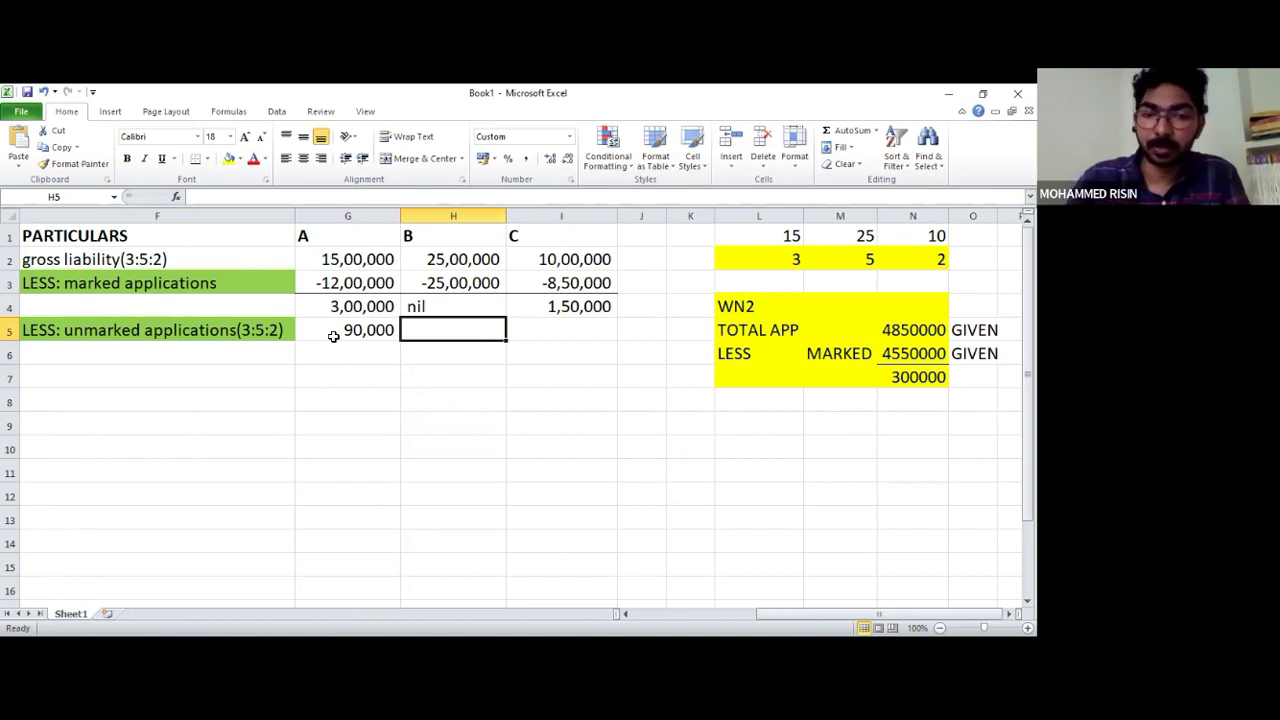
{"action": "type", "text": "150000"}
{"action": "key", "text": "ctrl+Return"}
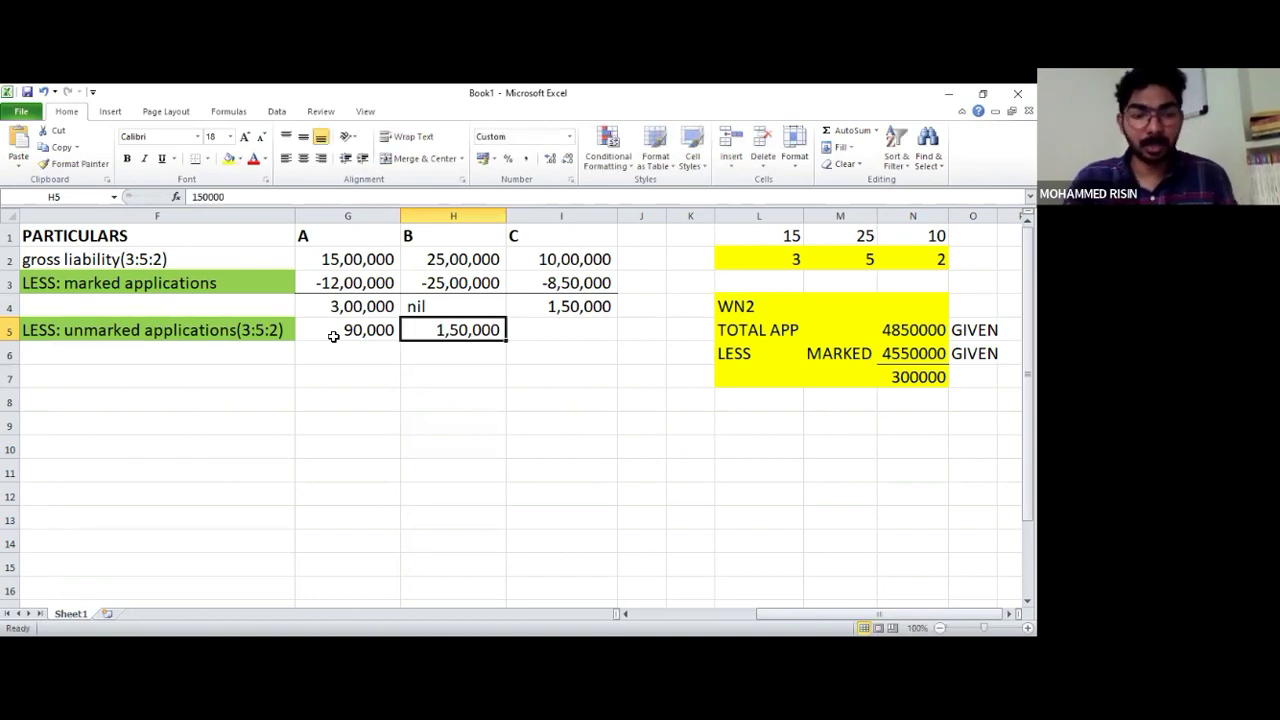
{"action": "key", "text": "Right"}
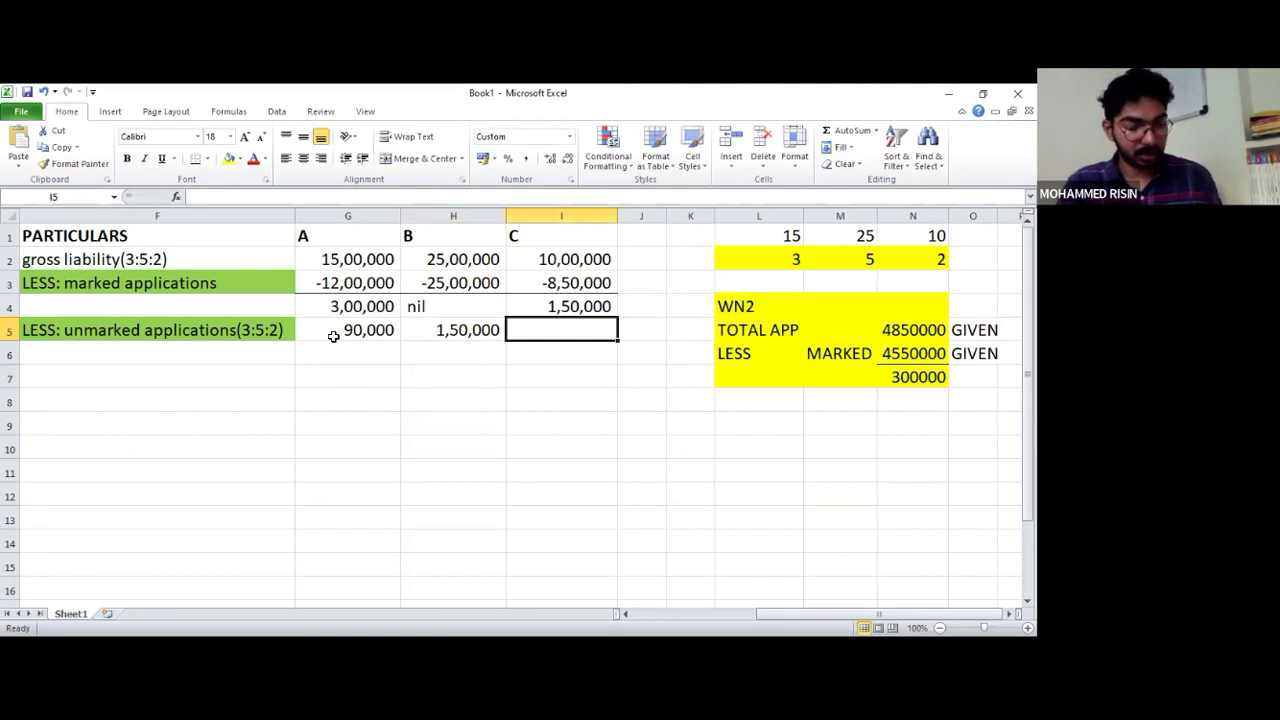
{"action": "type", "text": "60,00"}
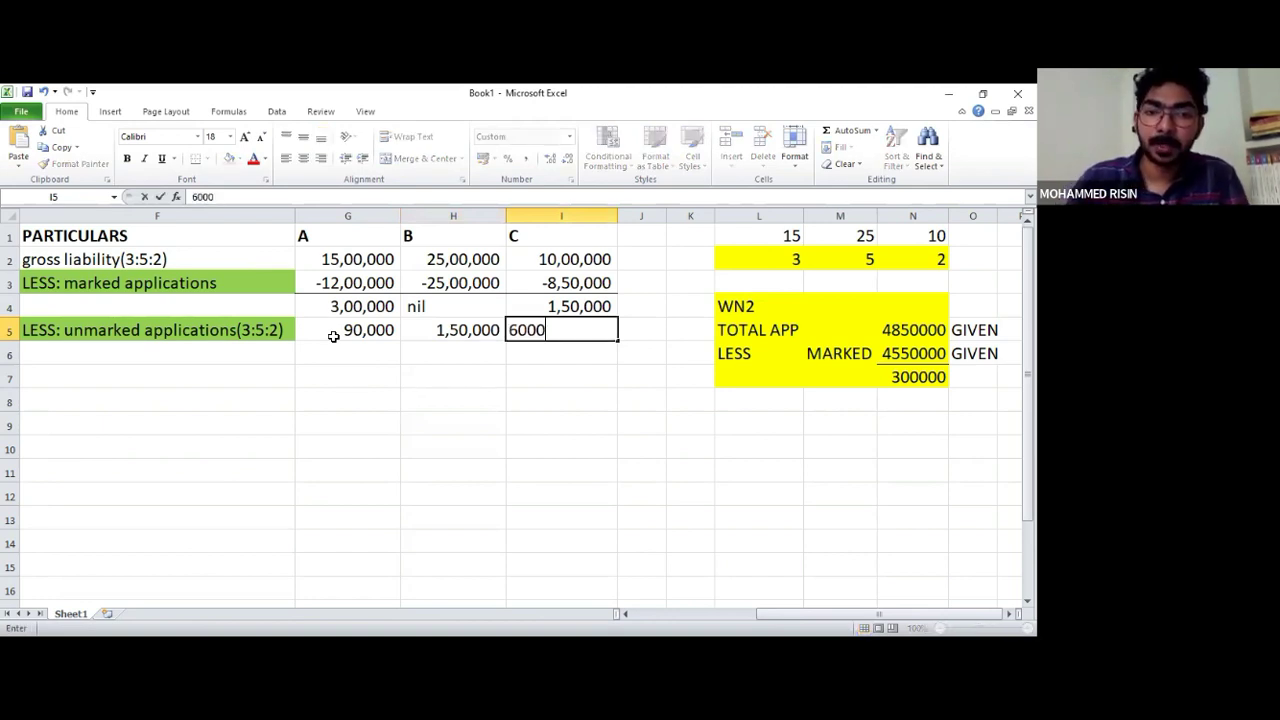
{"action": "type", "text": "0"}
{"action": "key", "text": "Return"}
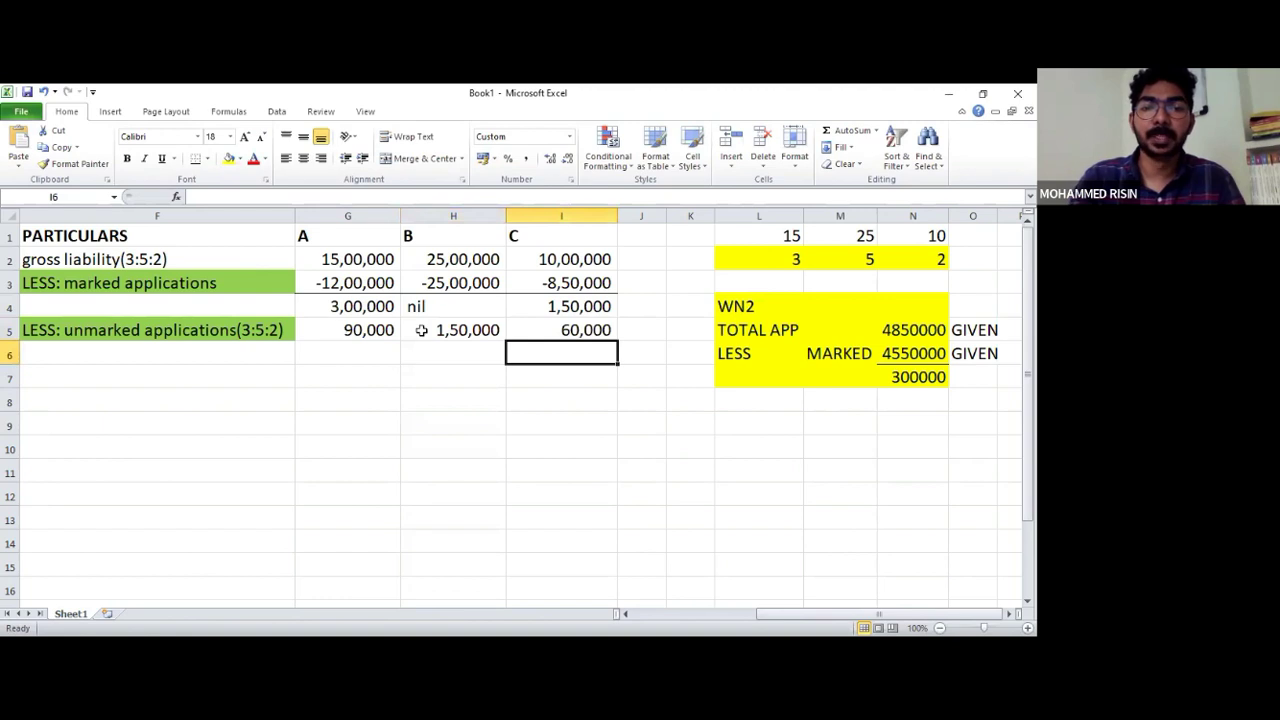
{"action": "left_click_drag", "start_coordinate": [365, 330], "coordinate": [560, 330]}
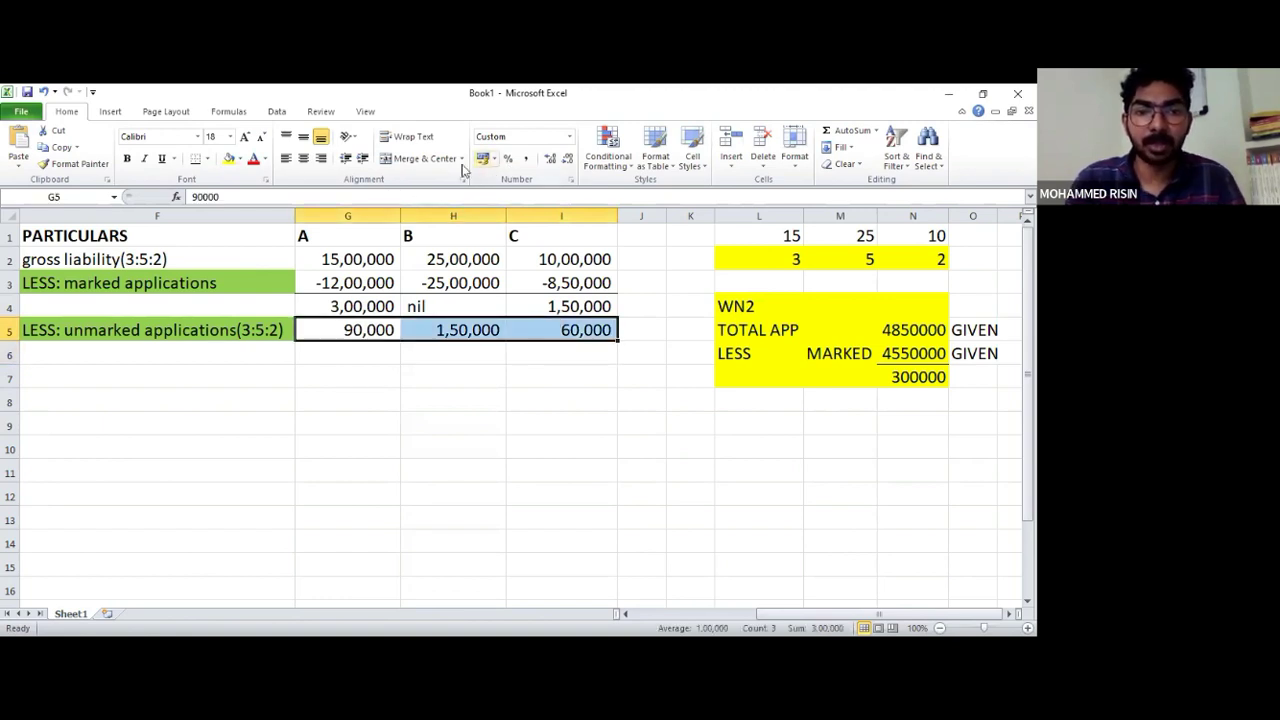
{"action": "left_click", "coordinate": [190, 198]}
{"action": "type", "text": "-"}
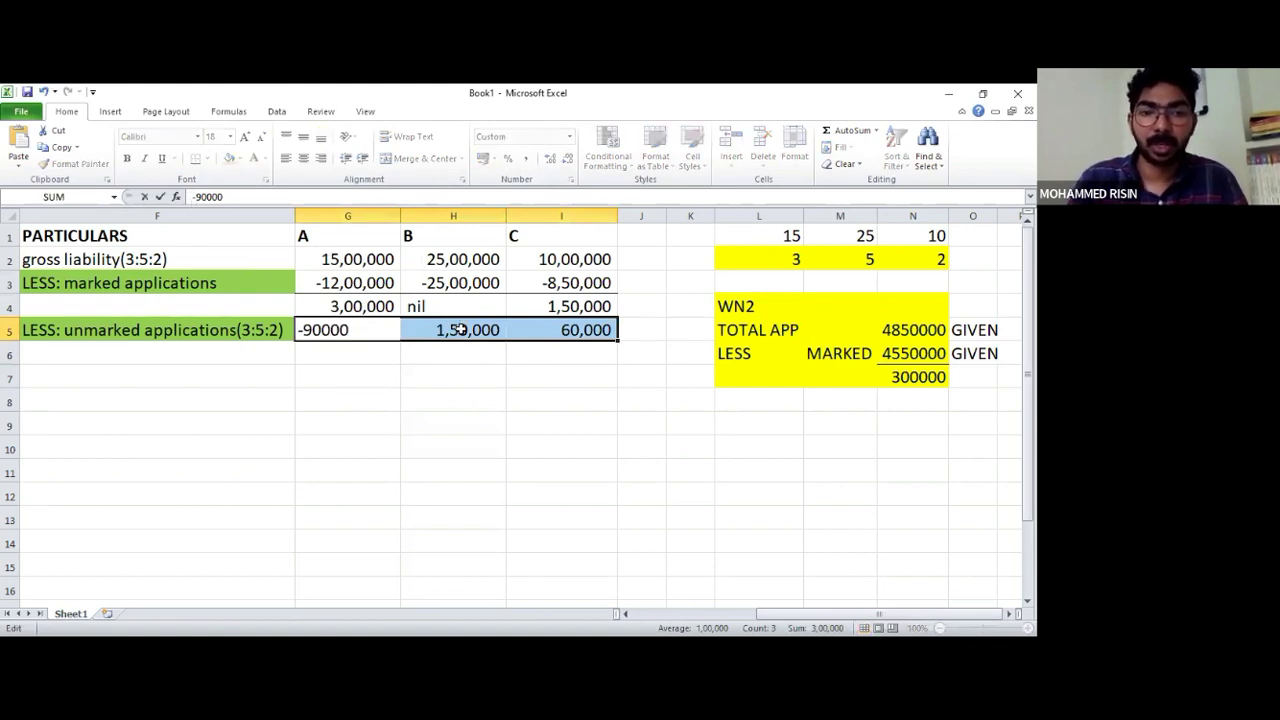
{"action": "left_click", "coordinate": [458, 332]}
{"action": "key", "text": "Escape"}
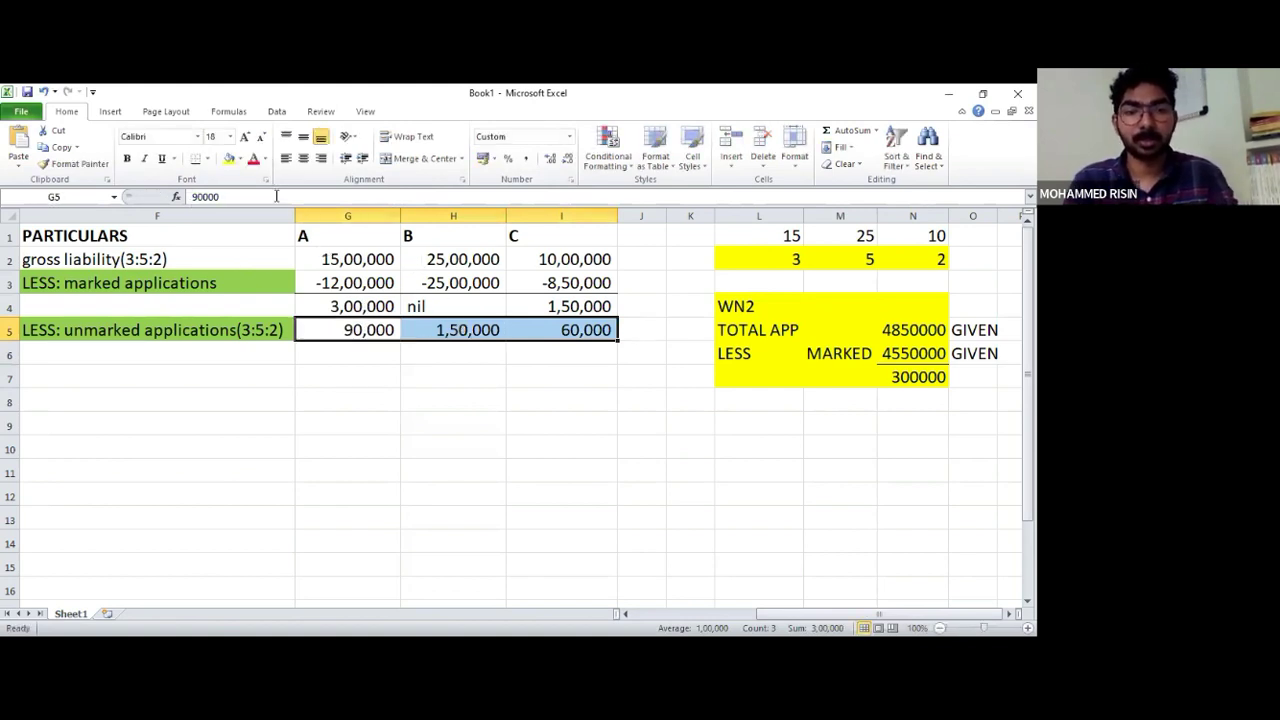
Add a bottom border below the unmarked application shares in G5:I5
{"action": "key", "text": "shift+BackSpace"}
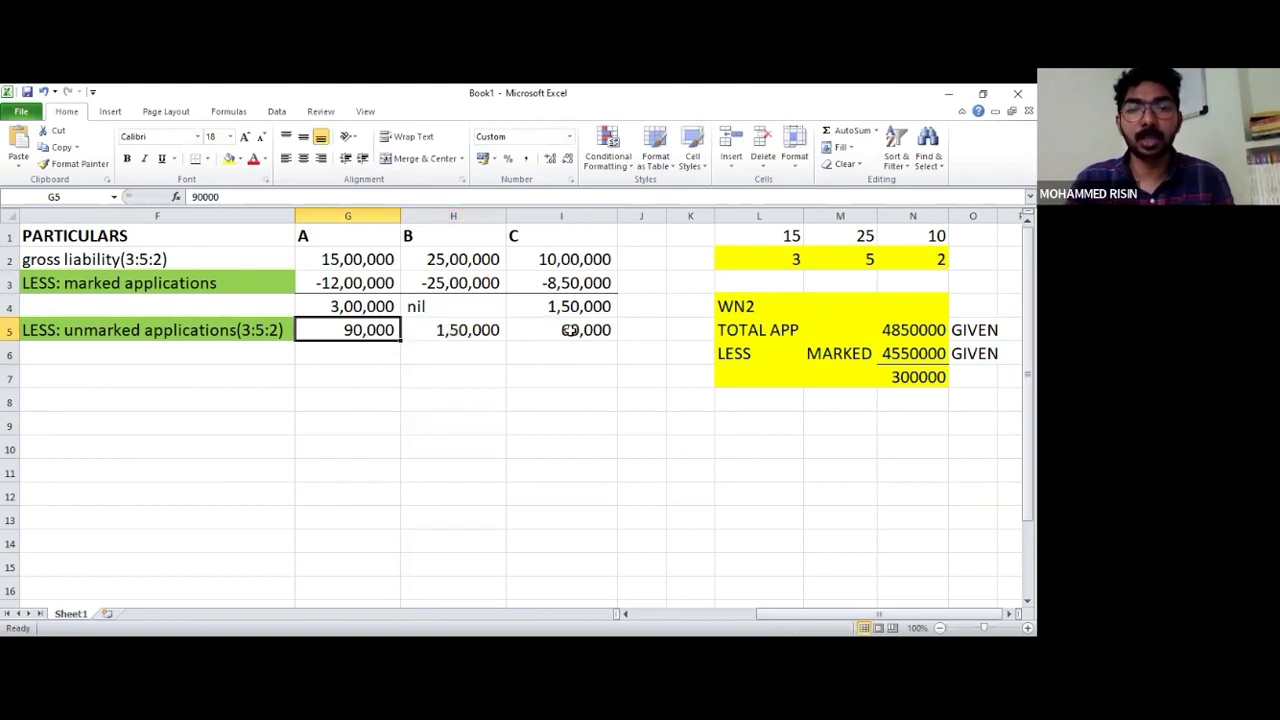
{"action": "left_click", "coordinate": [570, 330], "text": "shift"}
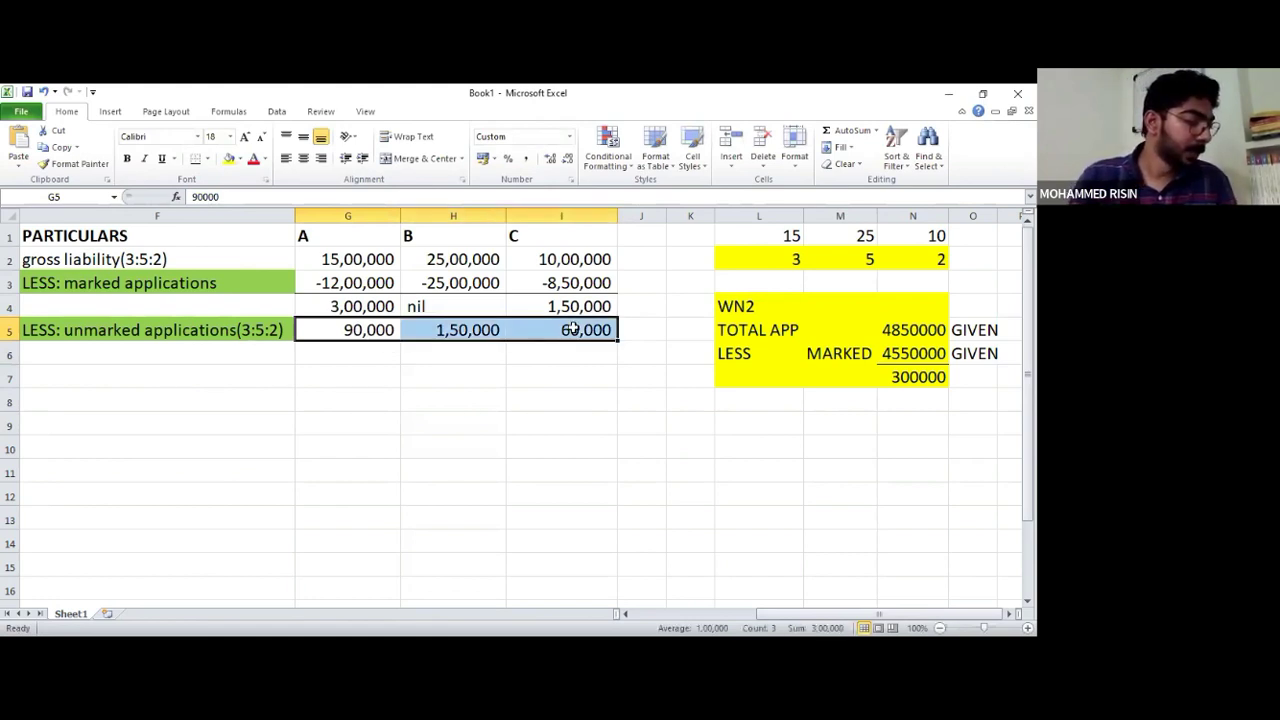
{"action": "left_click", "coordinate": [200, 160]}
{"action": "left_click", "coordinate": [363, 357]}
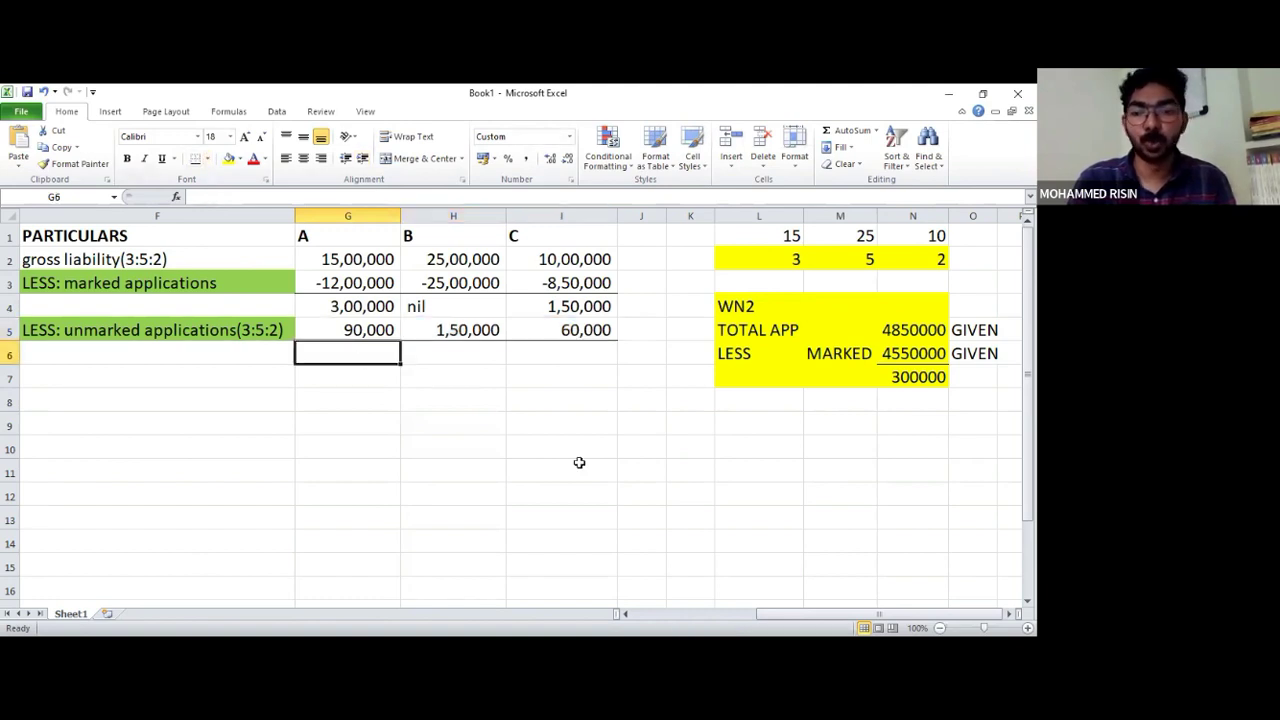
{"action": "left_click_drag", "start_coordinate": [800, 616], "coordinate": [760, 620]}
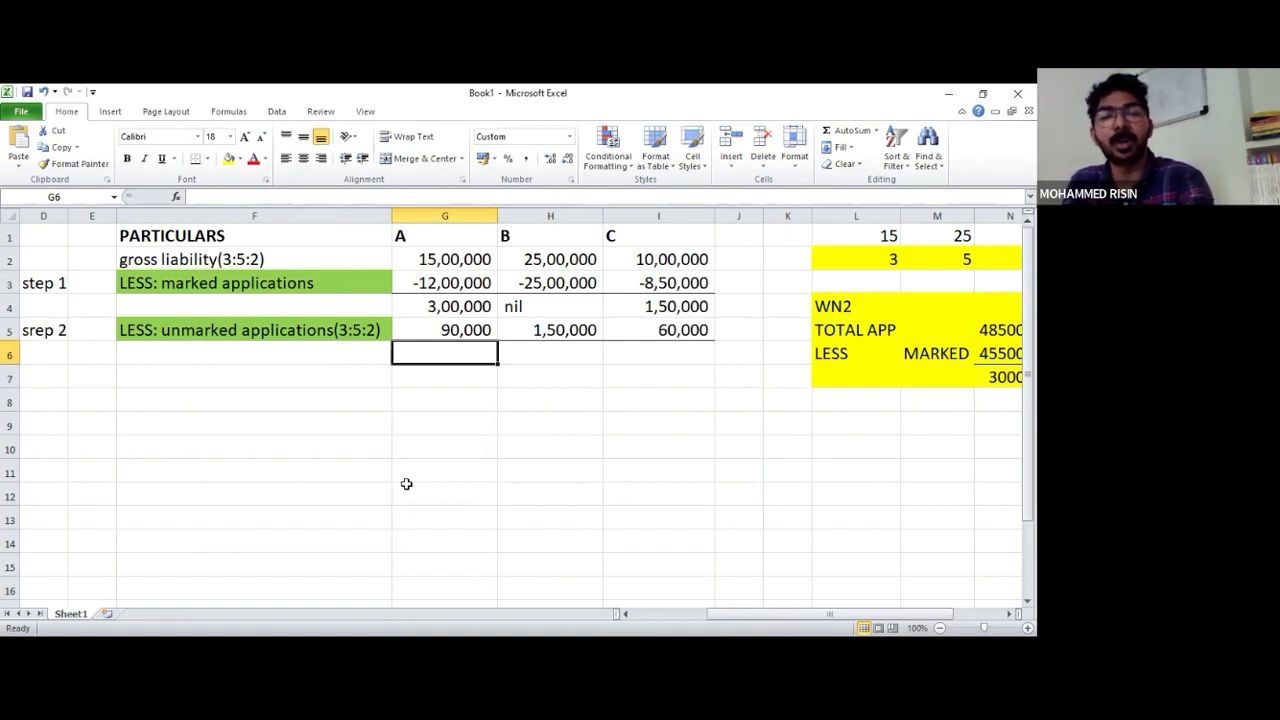
{"action": "left_click", "coordinate": [436, 306]}
{"action": "key", "text": "Right"}
{"action": "key", "text": "Right"}
{"action": "key", "text": "Down"}
{"action": "key", "text": "Left"}
{"action": "key", "text": "Left"}
{"action": "key", "text": "Left"}
{"action": "key", "text": "Left"}
{"action": "key", "text": "Left"}
{"action": "key", "text": "Right"}
{"action": "key", "text": "Right"}
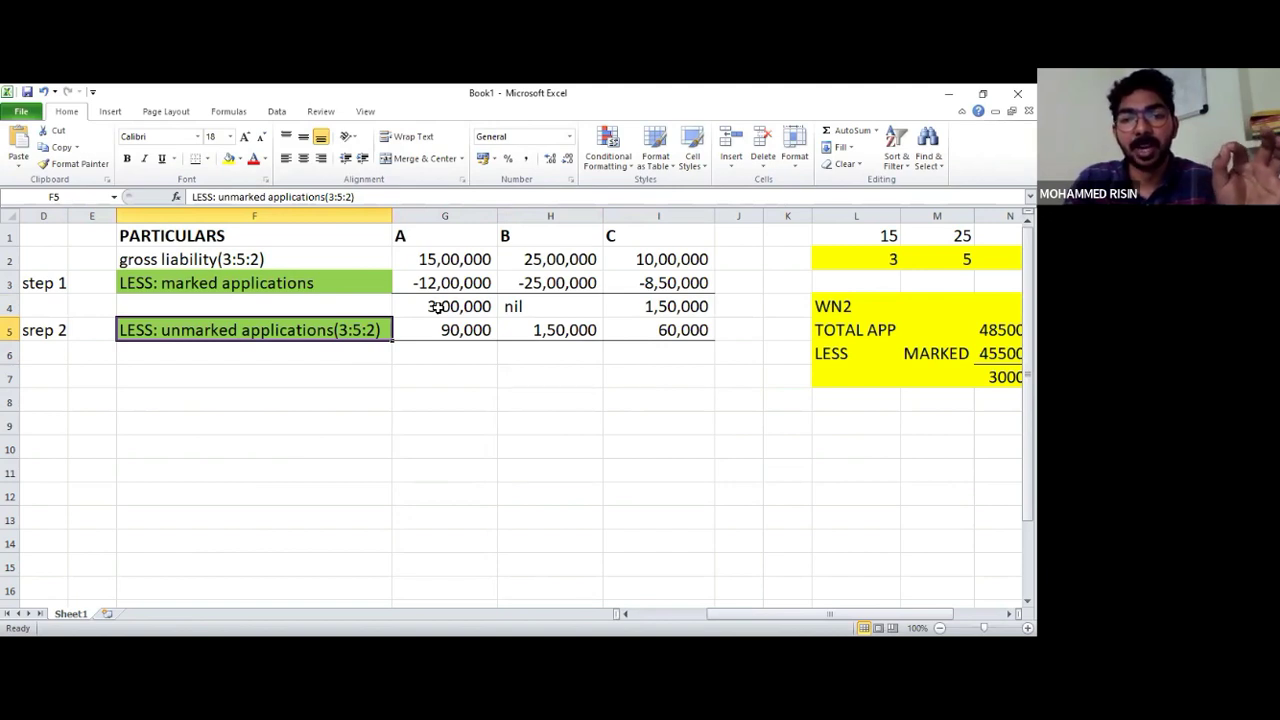
{"action": "key", "text": "Right"}
{"action": "key", "text": "Right"}
{"action": "key", "text": "Right"}
{"action": "key", "text": "Right"}
{"action": "key", "text": "Right"}
{"action": "key", "text": "Left"}
{"action": "key", "text": "Left"}
{"action": "key", "text": "Left"}
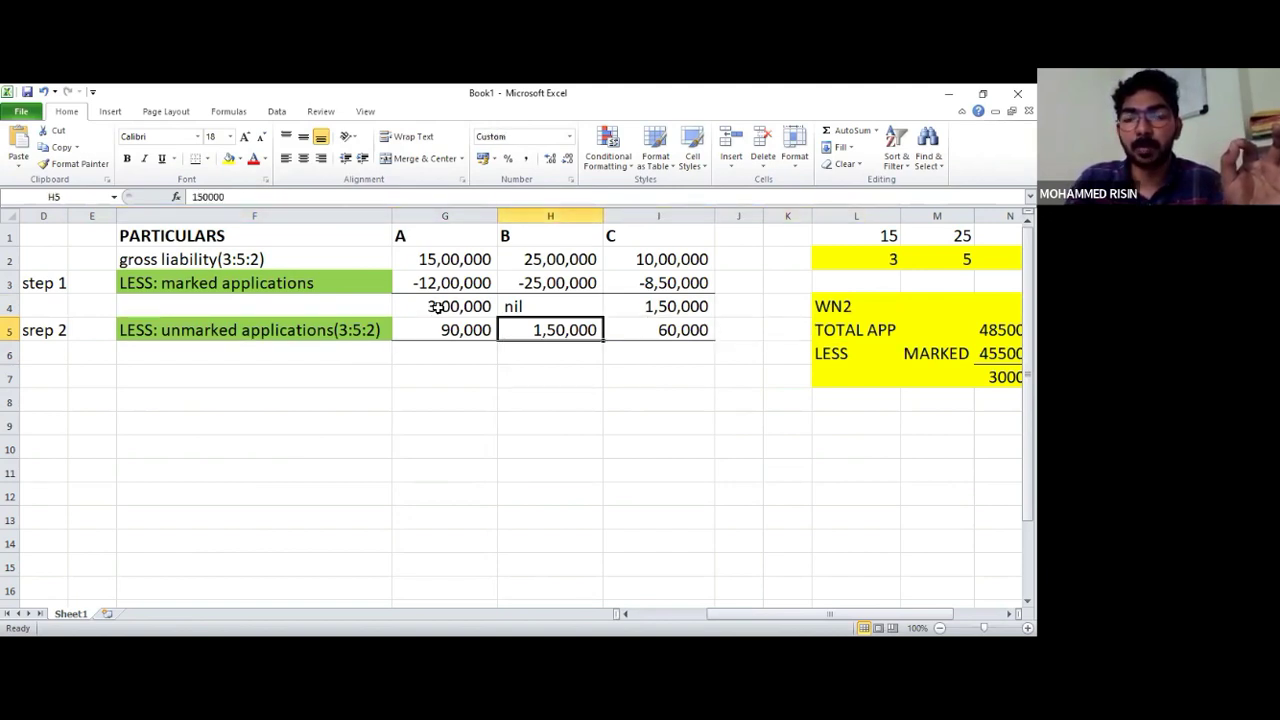
{"action": "key", "text": "Right"}
{"action": "key", "text": "Right"}
{"action": "key", "text": "Right"}
{"action": "key", "text": "Right"}
{"action": "key", "text": "Right"}
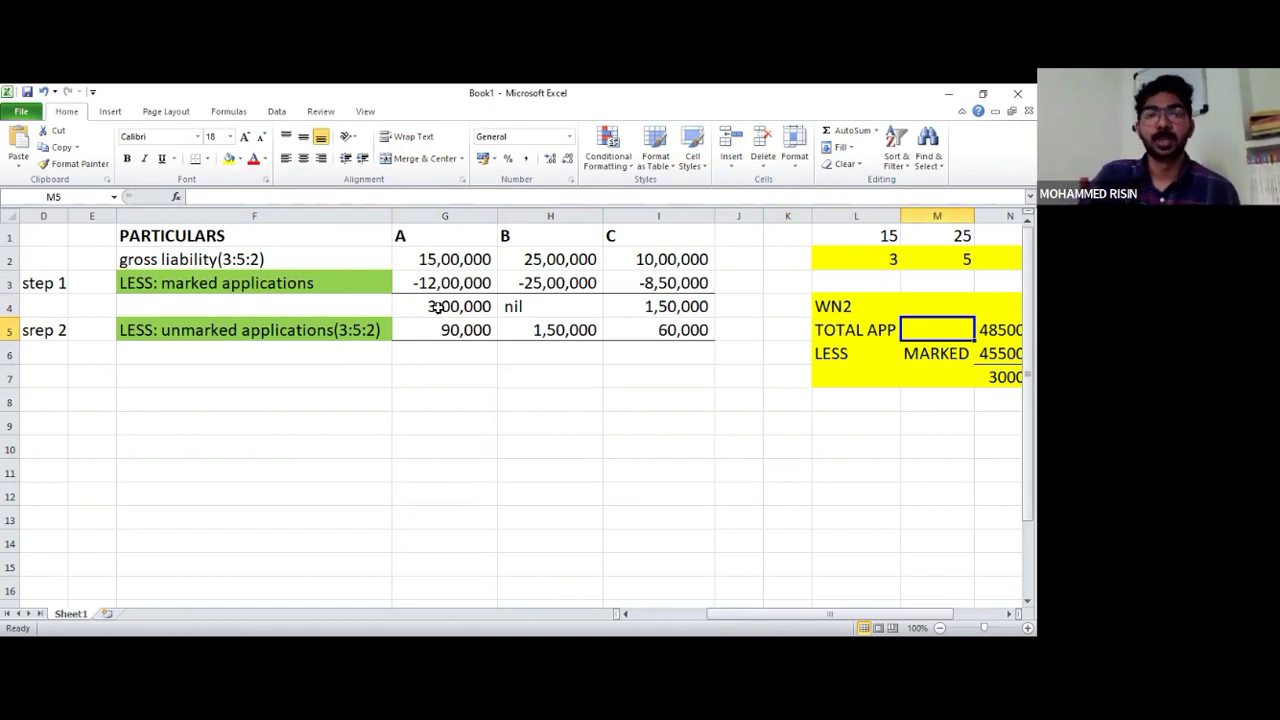
Enter 2,10,000 as A's balance after unmarked applications in G6
{"action": "key", "text": "Down"}
{"action": "key", "text": "Left"}
{"action": "key", "text": "Left"}
{"action": "key", "text": "Left"}
{"action": "key", "text": "Left"}
{"action": "key", "text": "Left"}
{"action": "key", "text": "Left"}
{"action": "key", "text": "Left"}
{"action": "key", "text": "Right"}
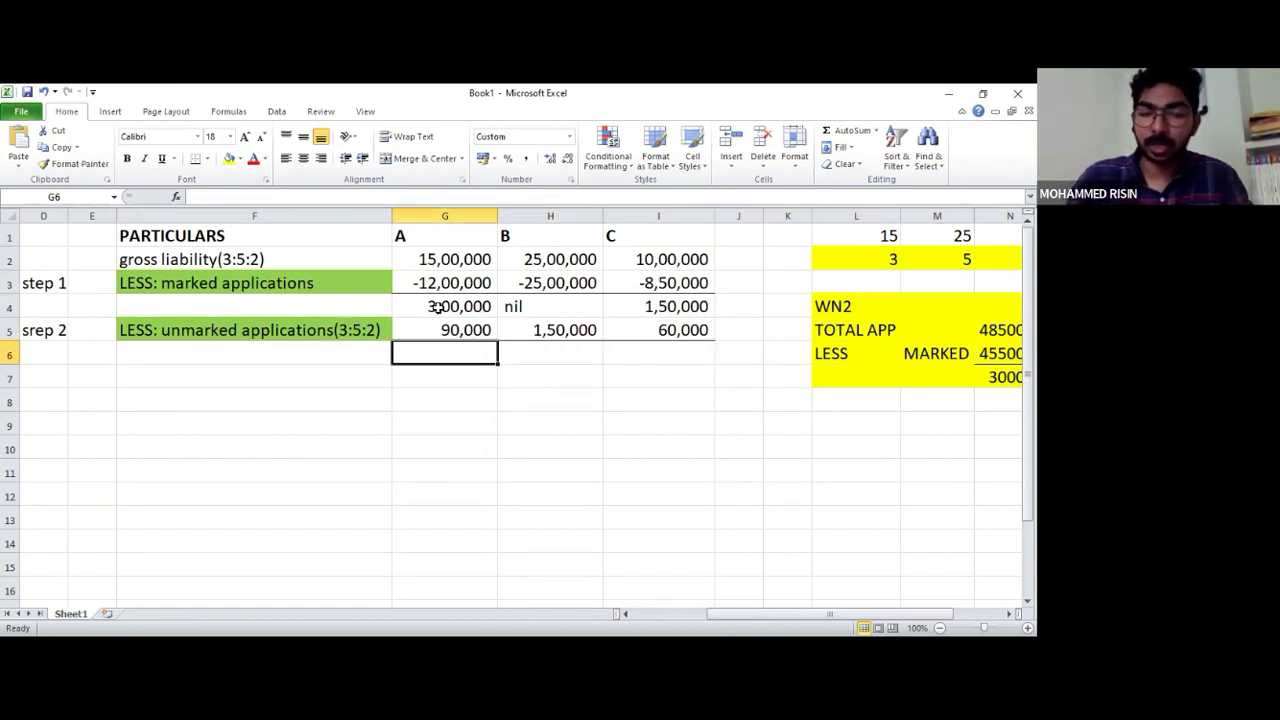
{"action": "type", "text": "2,10,000"}
{"action": "key", "text": "Right"}
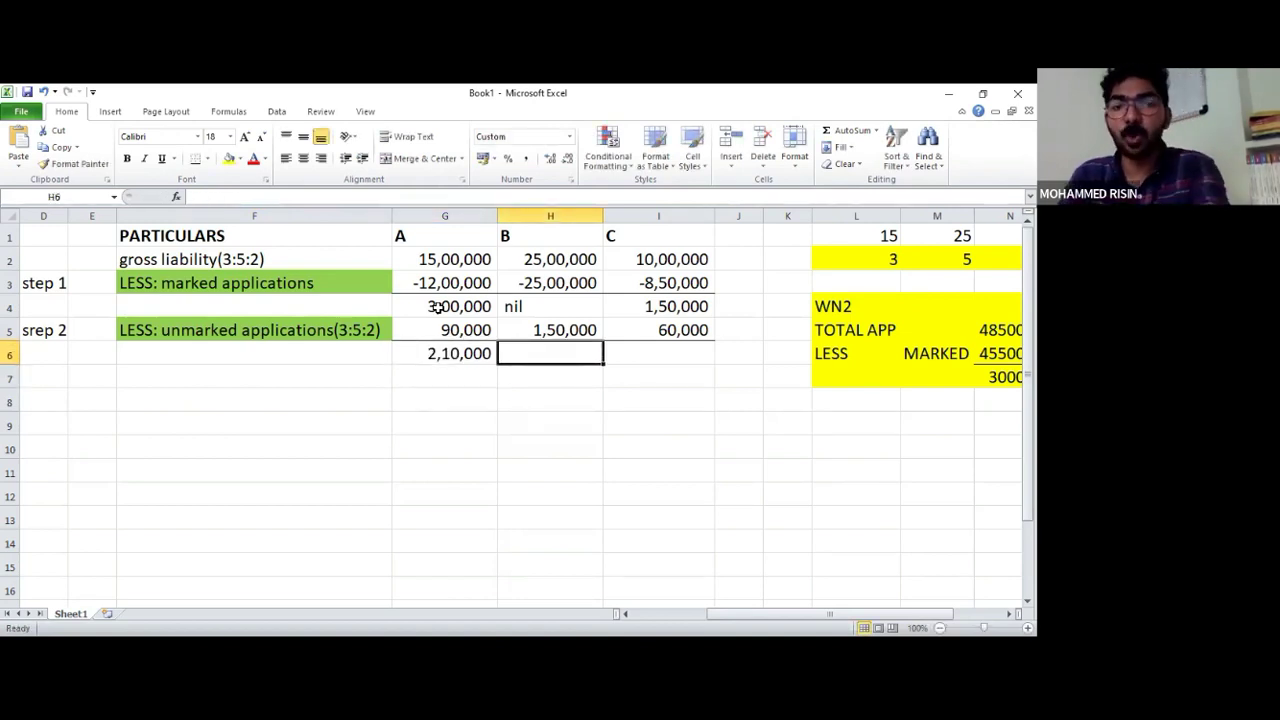
Enter the balances after unmarked applications as -1,50,000 for B in H6 and 90,000 for C in I6
{"action": "type", "text": "150000"}
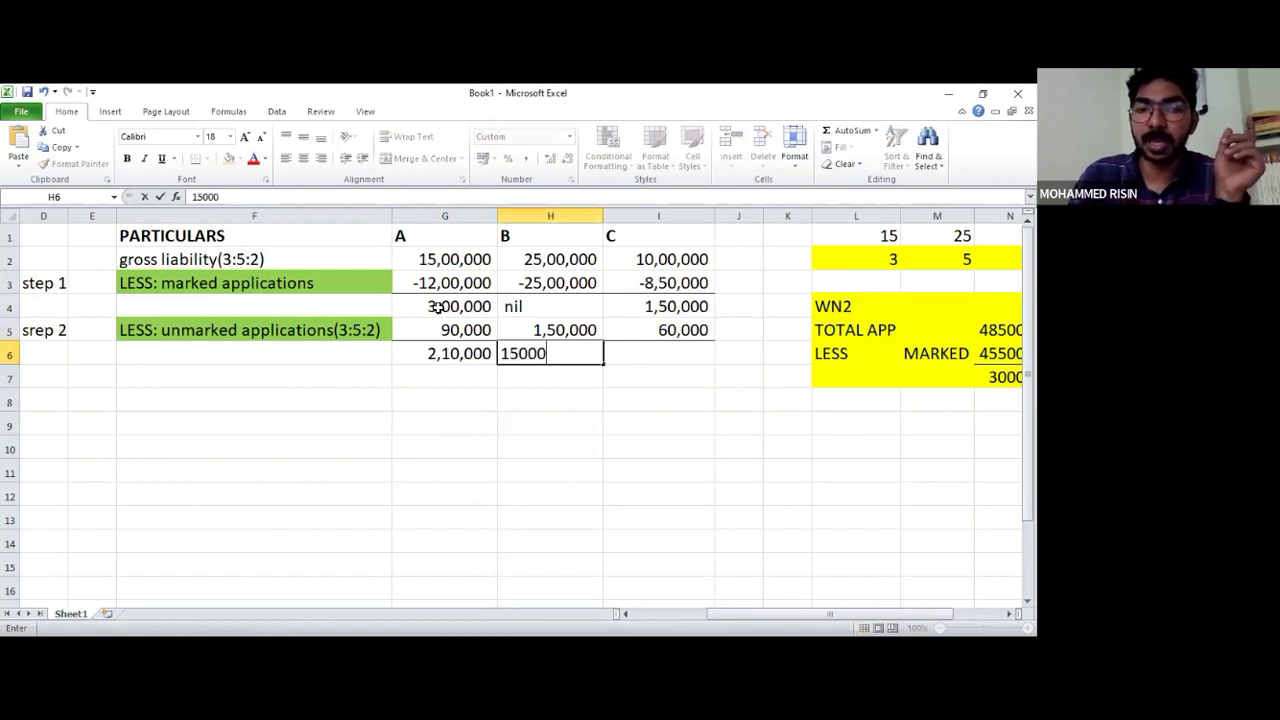
{"action": "key", "text": "Return"}
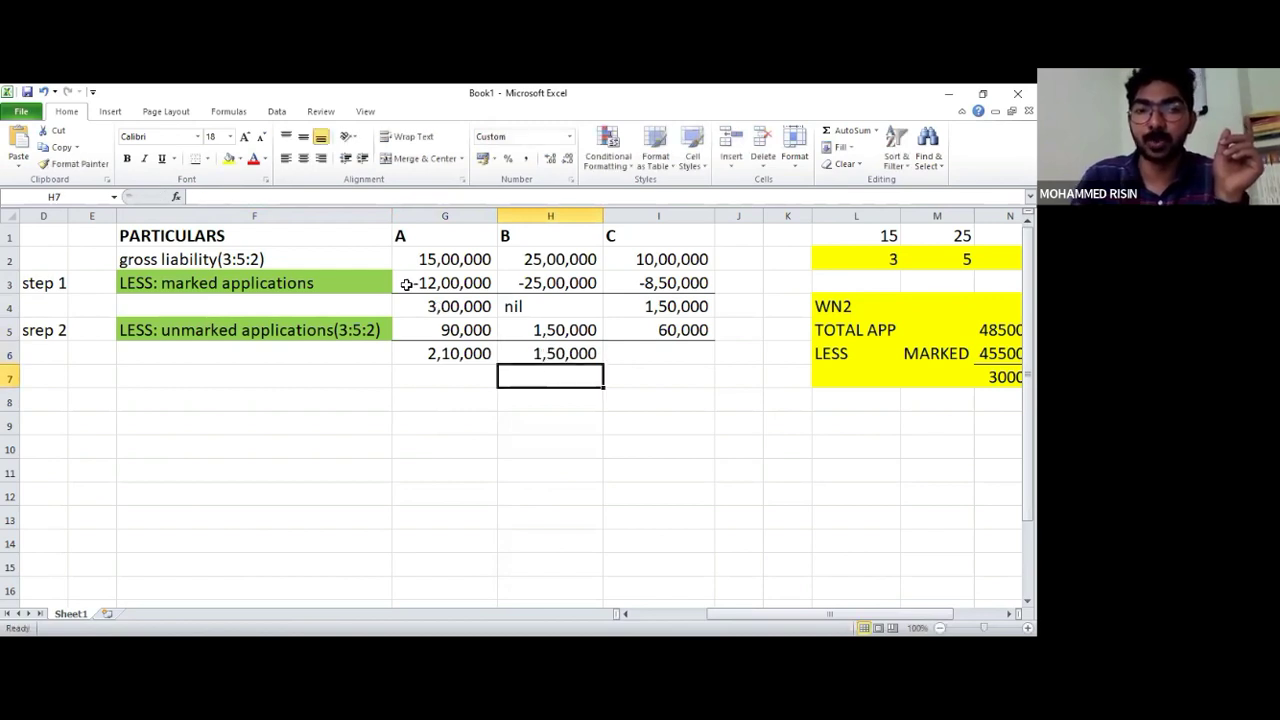
{"action": "left_click", "coordinate": [535, 350]}
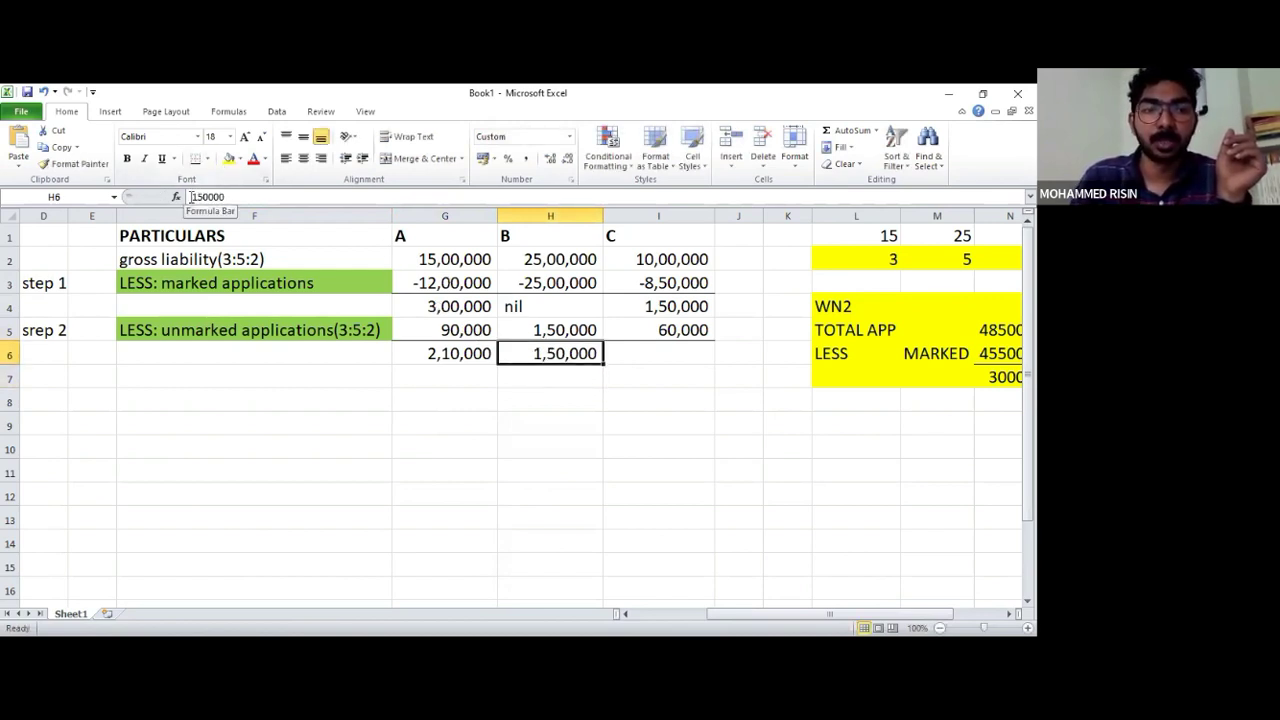
{"action": "left_click", "coordinate": [190, 197]}
{"action": "type", "text": "-"}
{"action": "key", "text": "Return"}
{"action": "key", "text": "Up"}
{"action": "key", "text": "Right"}
{"action": "key", "text": "Right"}
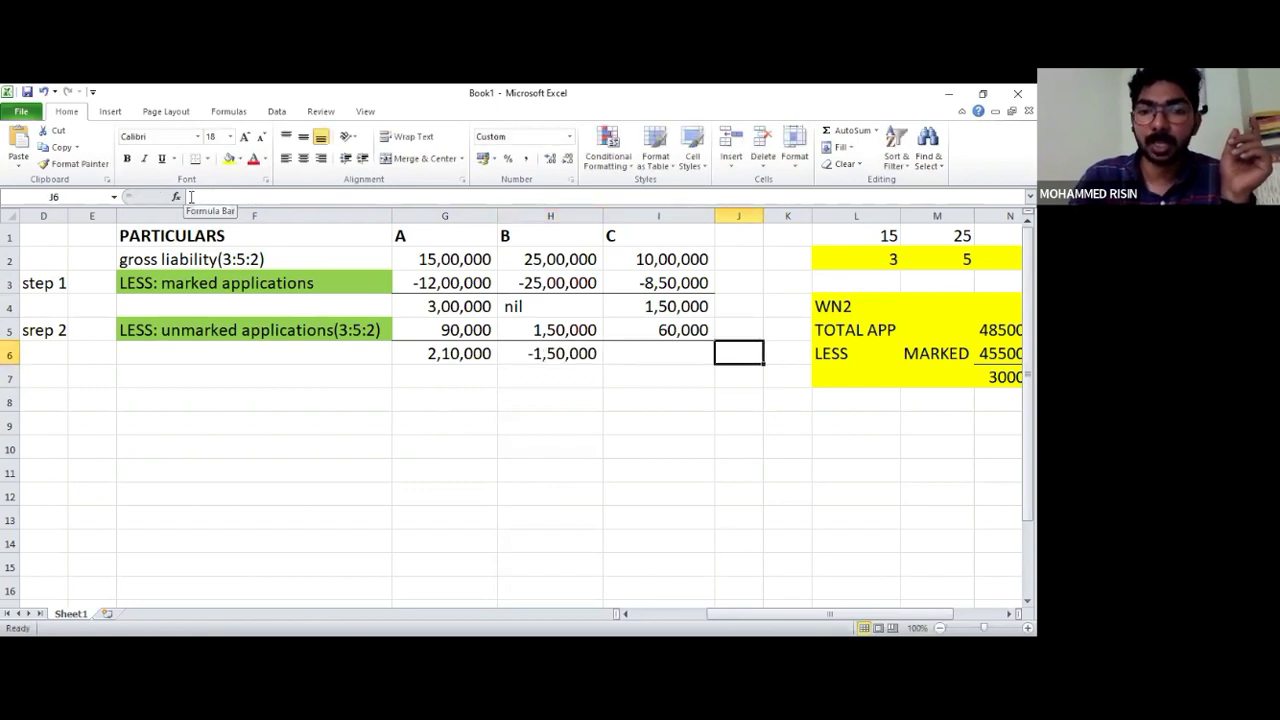
{"action": "key", "text": "Left"}
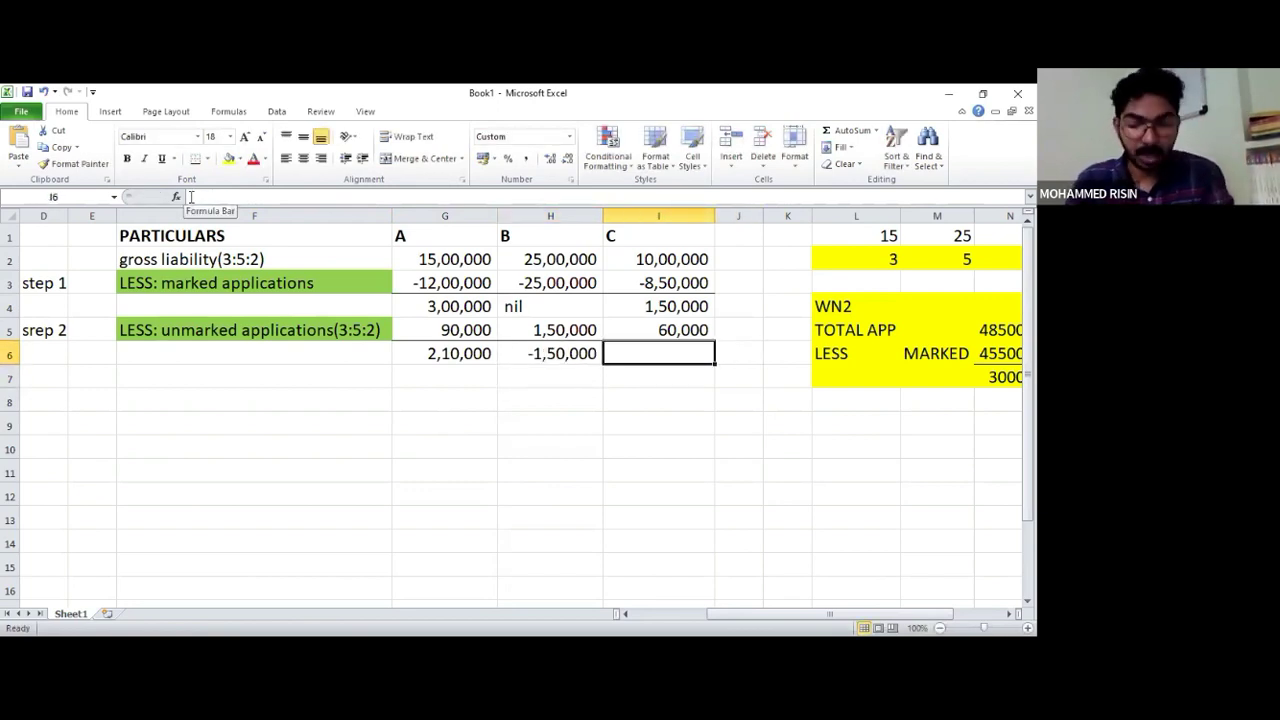
{"action": "type", "text": "90000"}
{"action": "key", "text": "Return"}
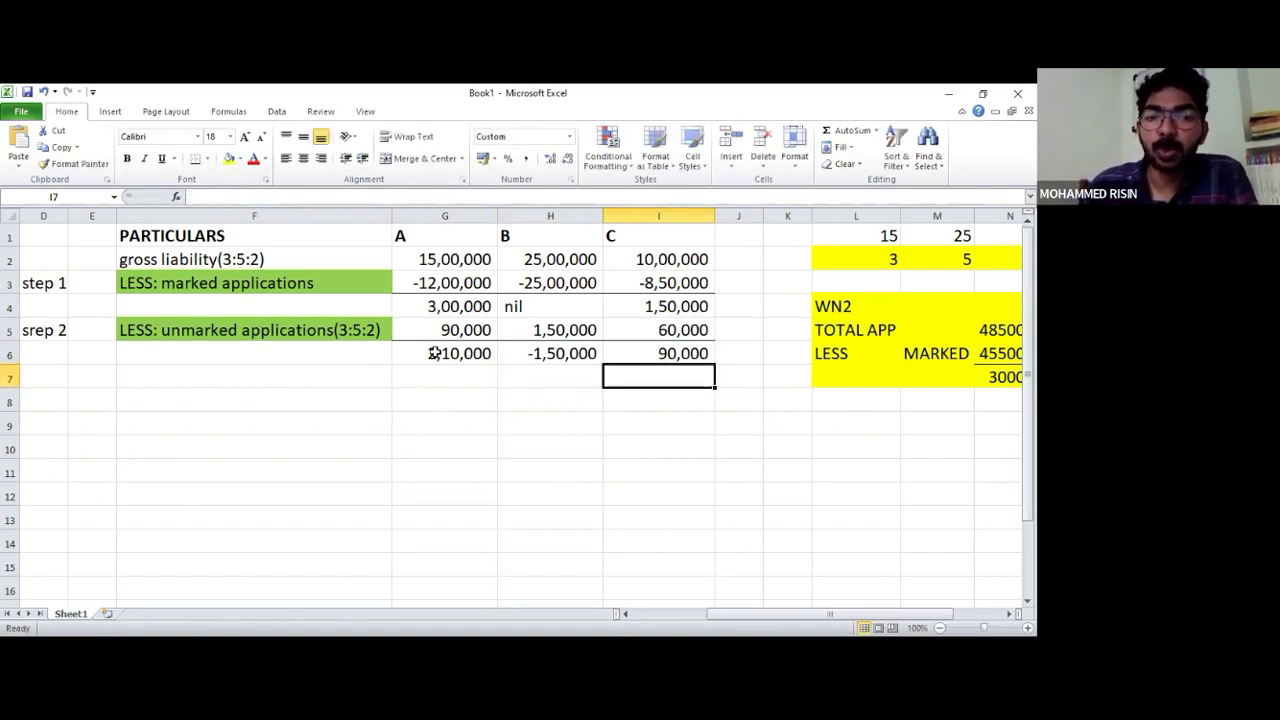
{"action": "left_click", "coordinate": [472, 357]}
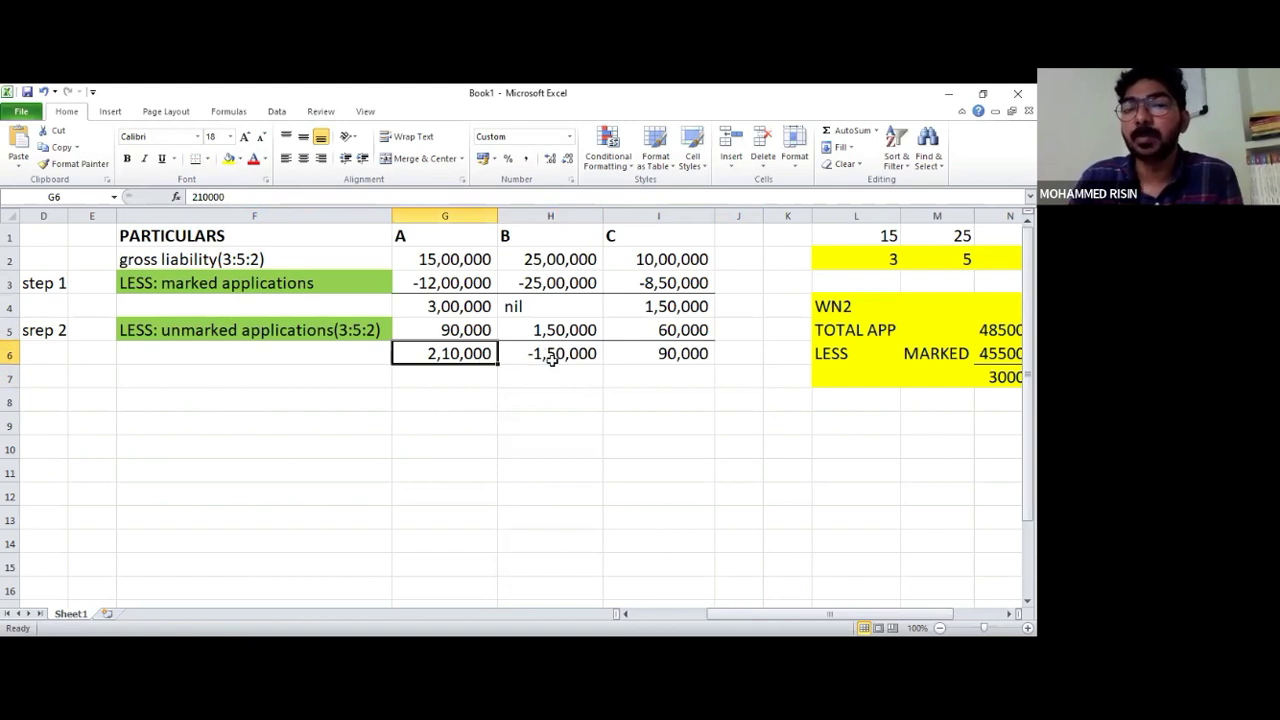
{"action": "left_click", "coordinate": [663, 355]}
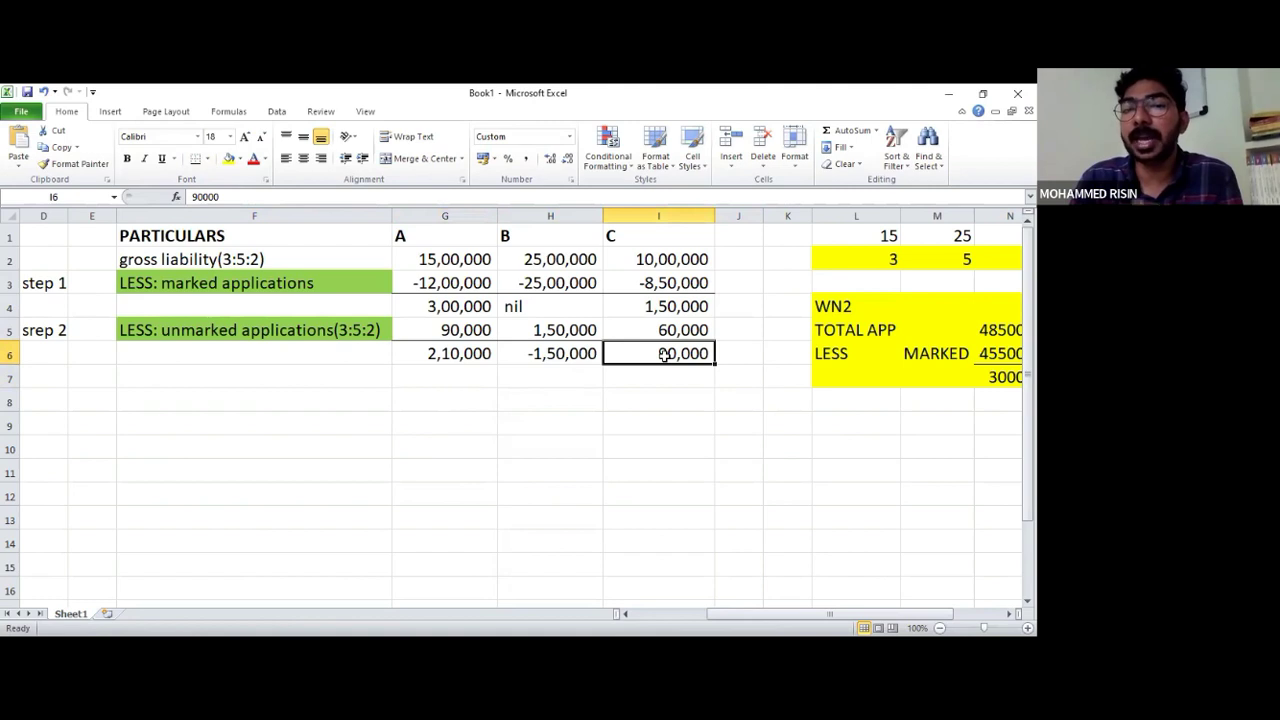
{"action": "left_click", "coordinate": [581, 357]}
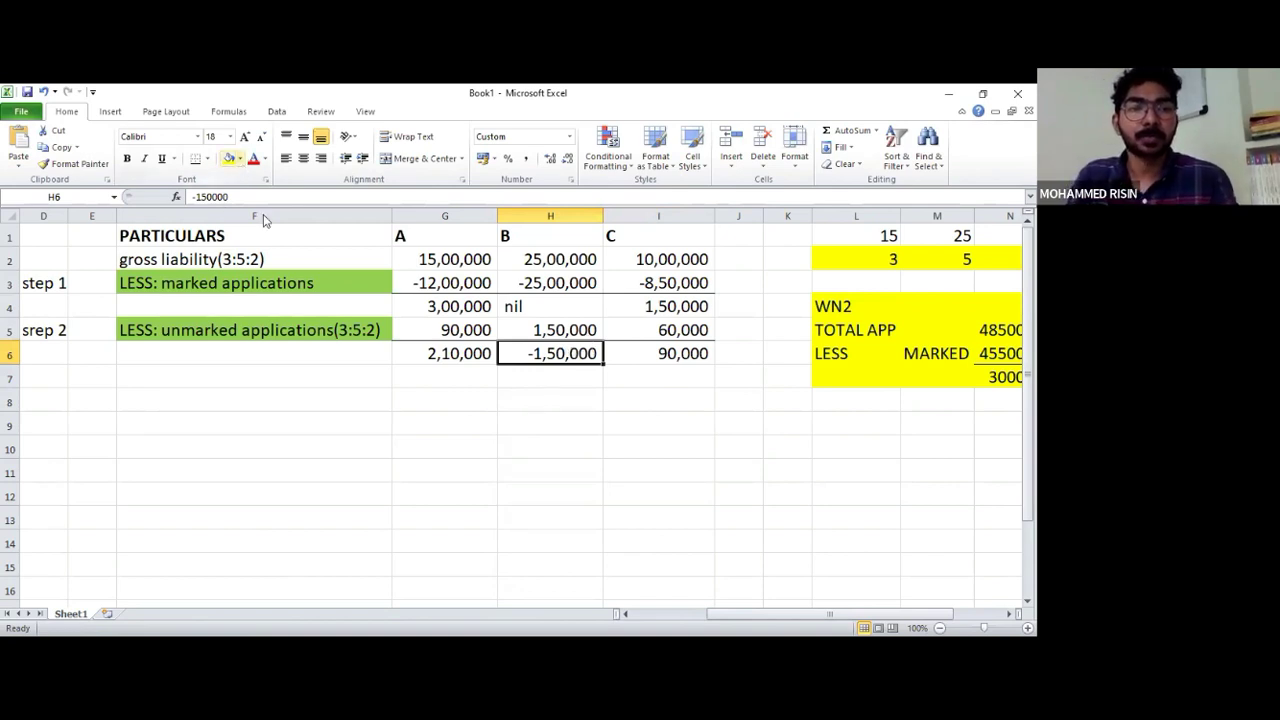
{"action": "left_click", "coordinate": [241, 160]}
{"action": "left_click", "coordinate": [336, 345]}
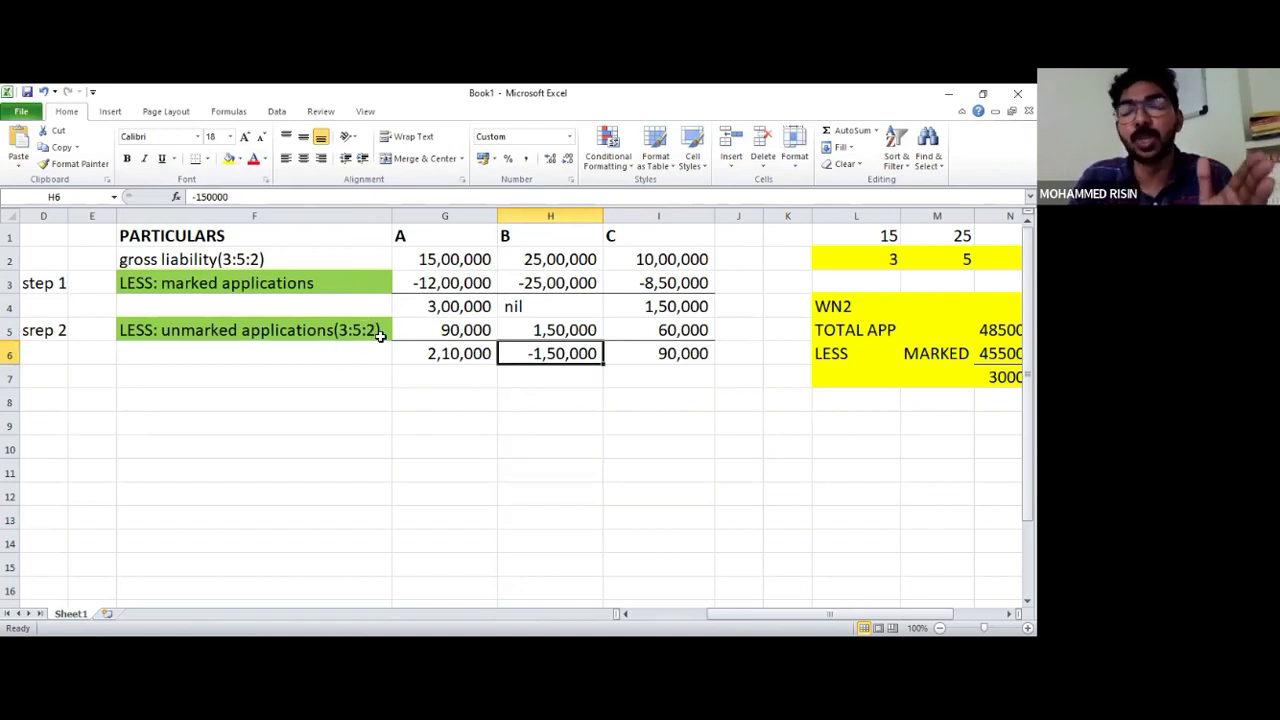
Label row 7 as STEP 3 in D7
{"action": "left_click", "coordinate": [318, 378]}
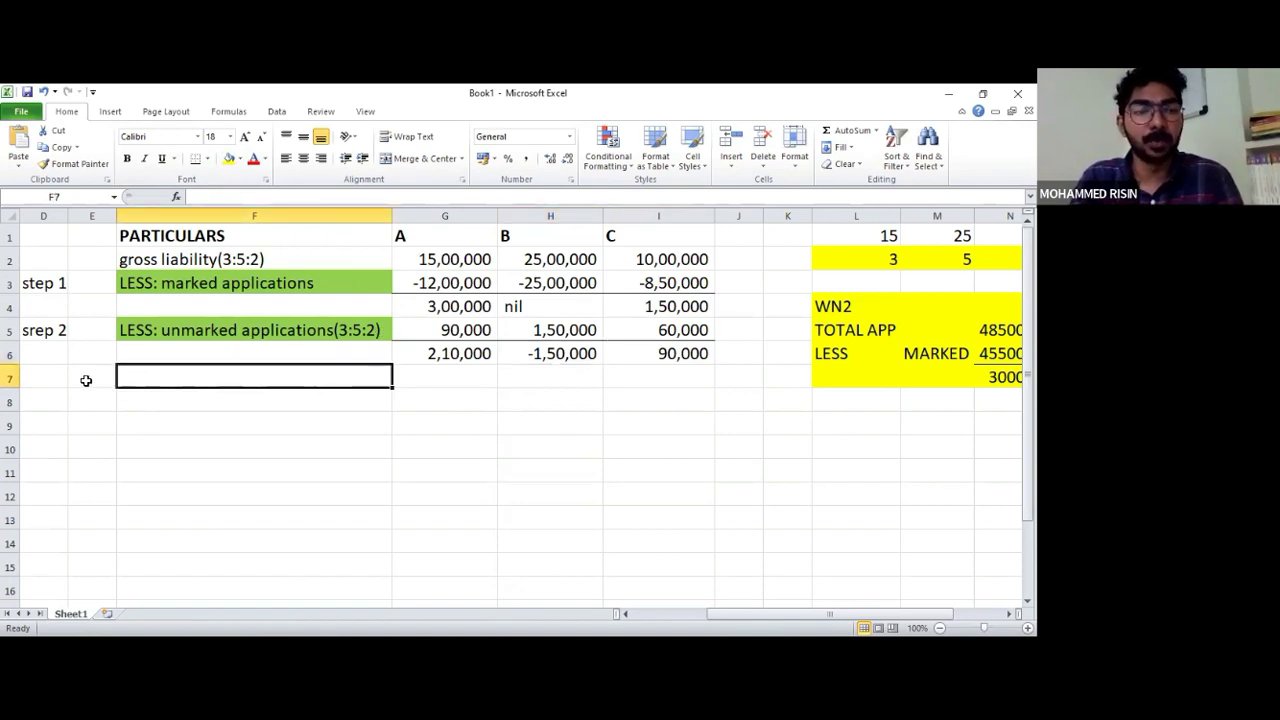
{"action": "left_click", "coordinate": [52, 383]}
{"action": "type", "text": "DTEP 3"}
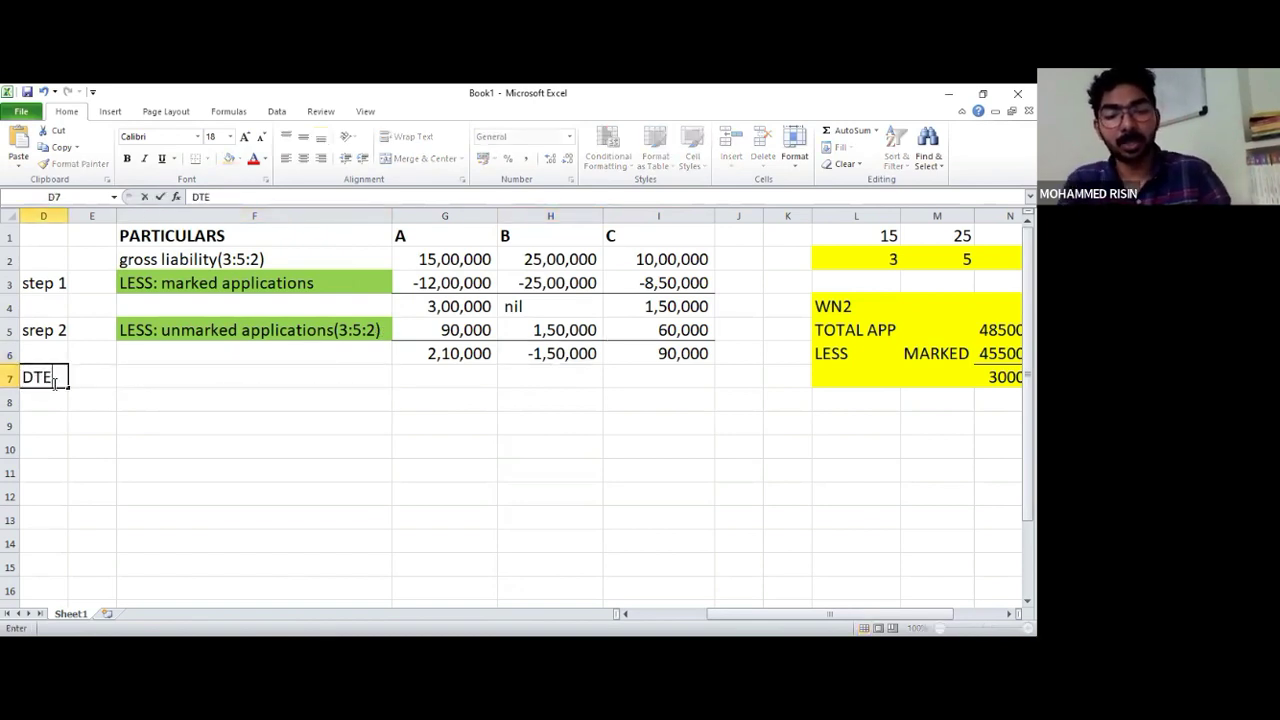
{"action": "key", "text": "BackSpace"}
{"action": "key", "text": "BackSpace"}
{"action": "key", "text": "BackSpace"}
{"action": "key", "text": "BackSpace"}
{"action": "key", "text": "BackSpace"}
{"action": "key", "text": "BackSpace"}
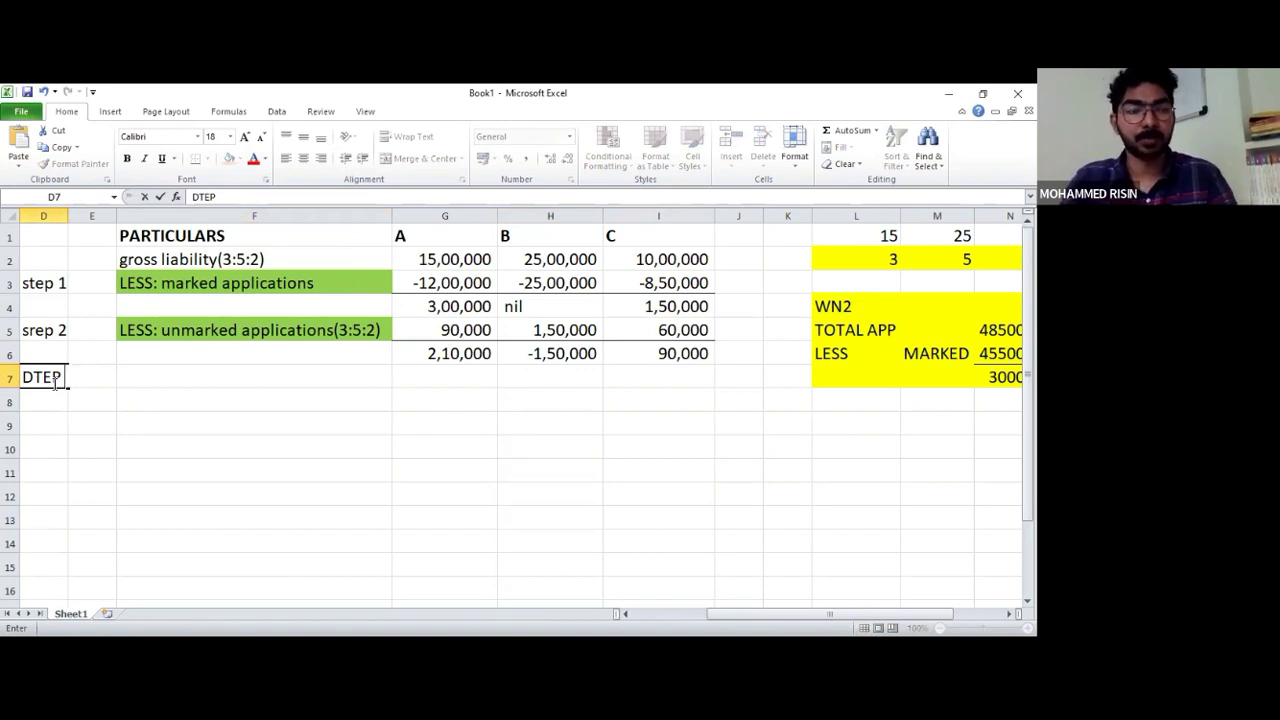
{"action": "type", "text": "STE"}
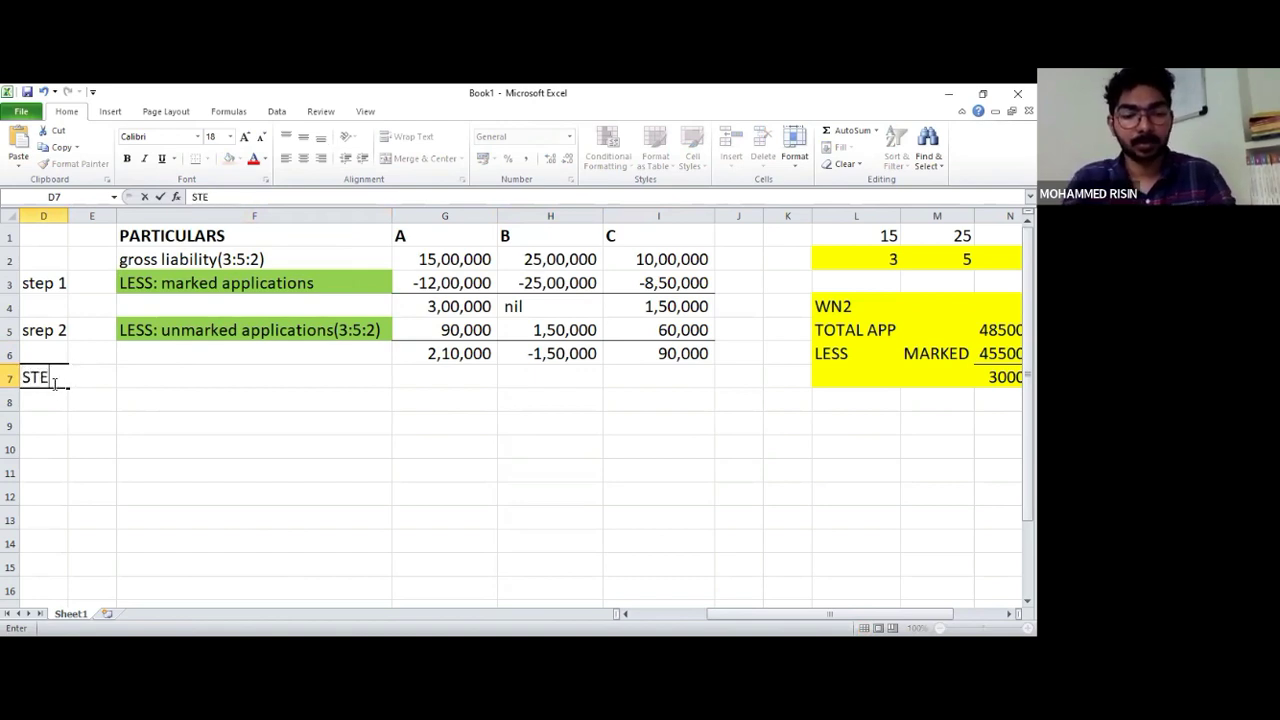
{"action": "type", "text": "P 3"}
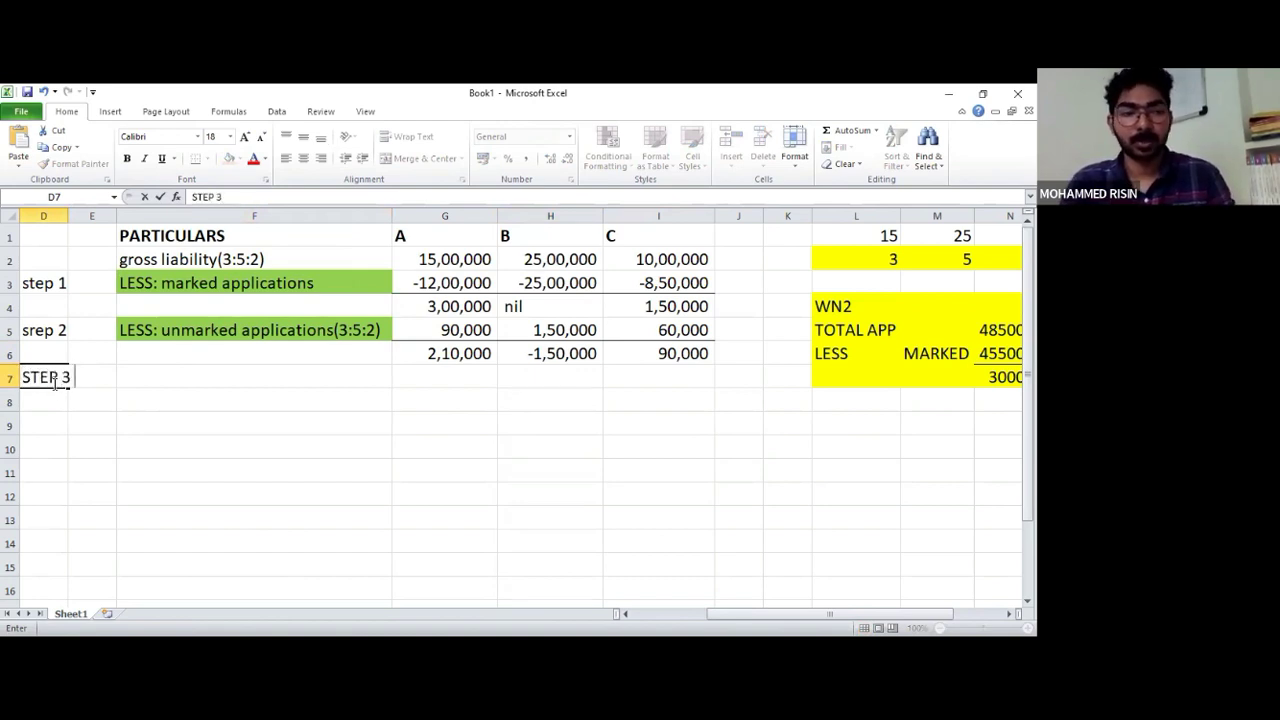
Enter the particulars "allocation of surplus of B to A & C" in F7
{"action": "left_click", "coordinate": [253, 369]}
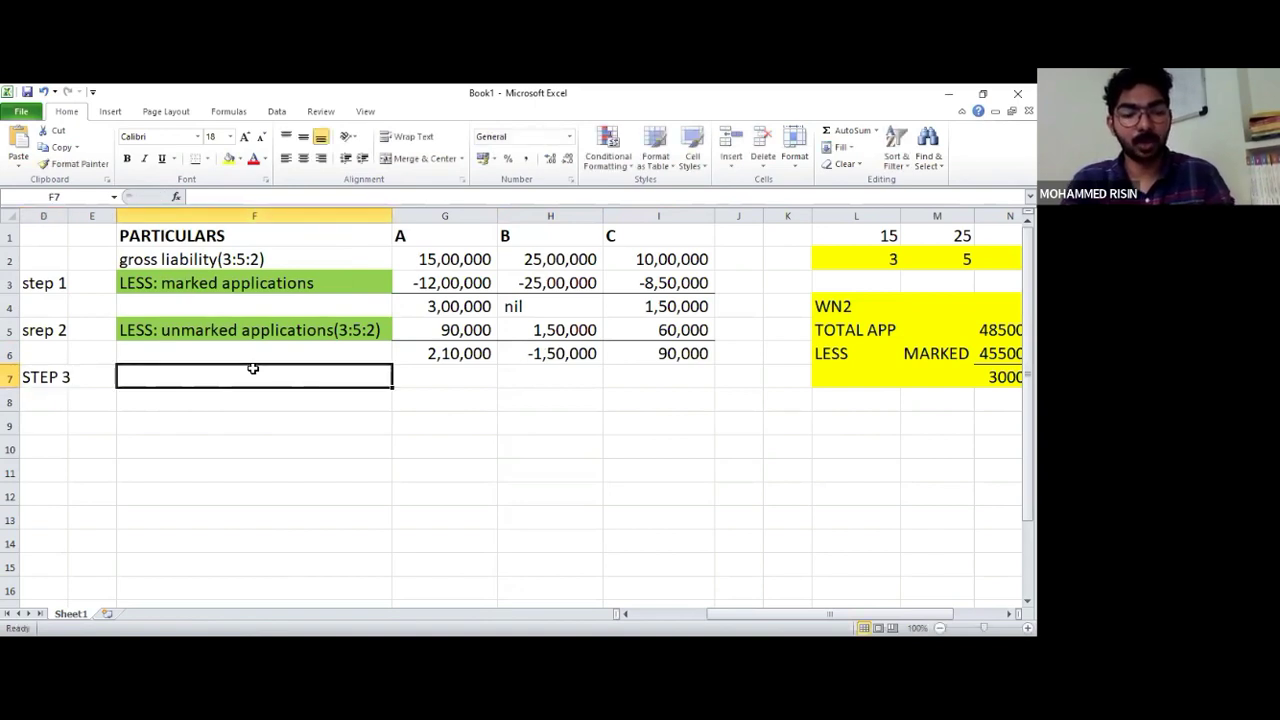
{"action": "type", "text": "allocation of su"}
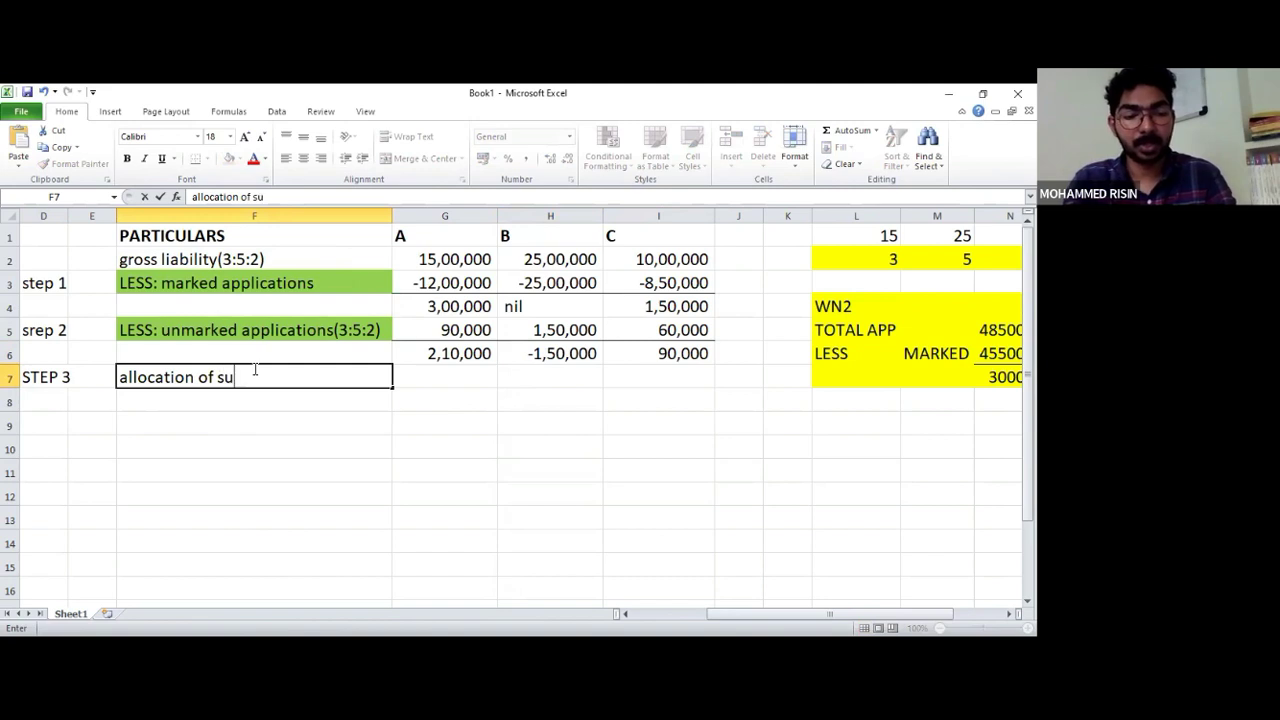
{"action": "type", "text": "rplus"}
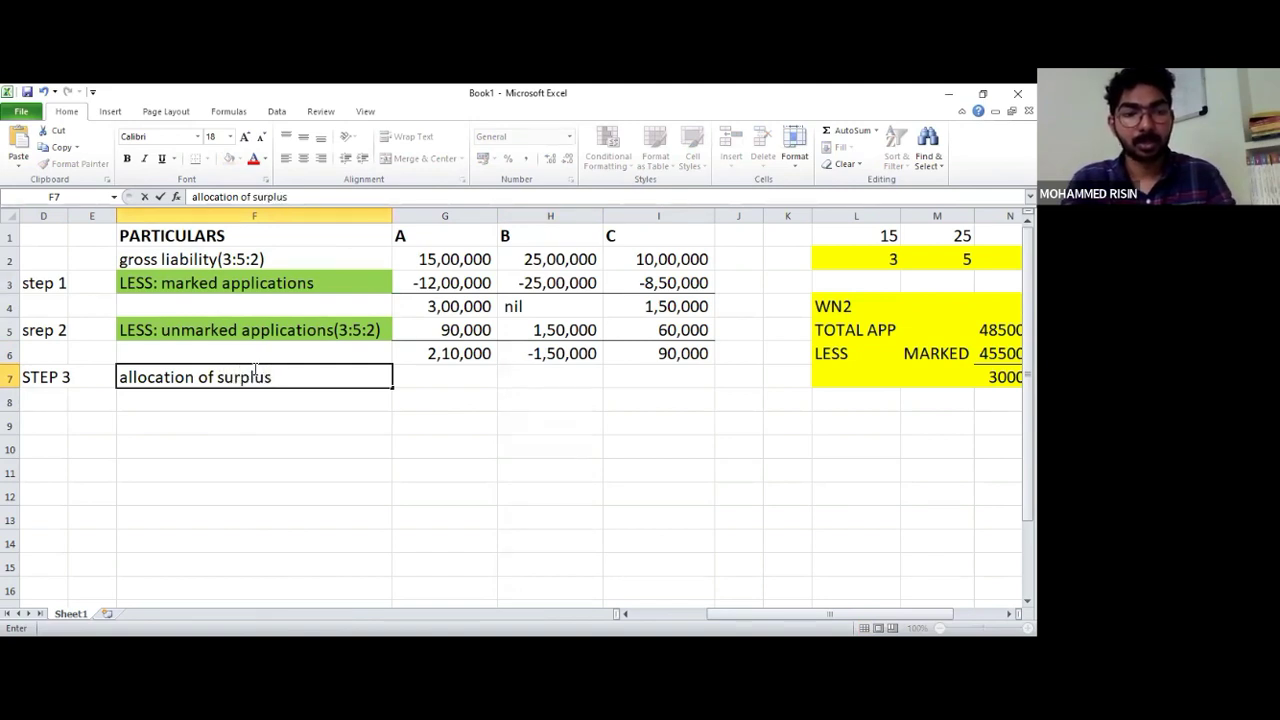
{"action": "type", "text": " of "}
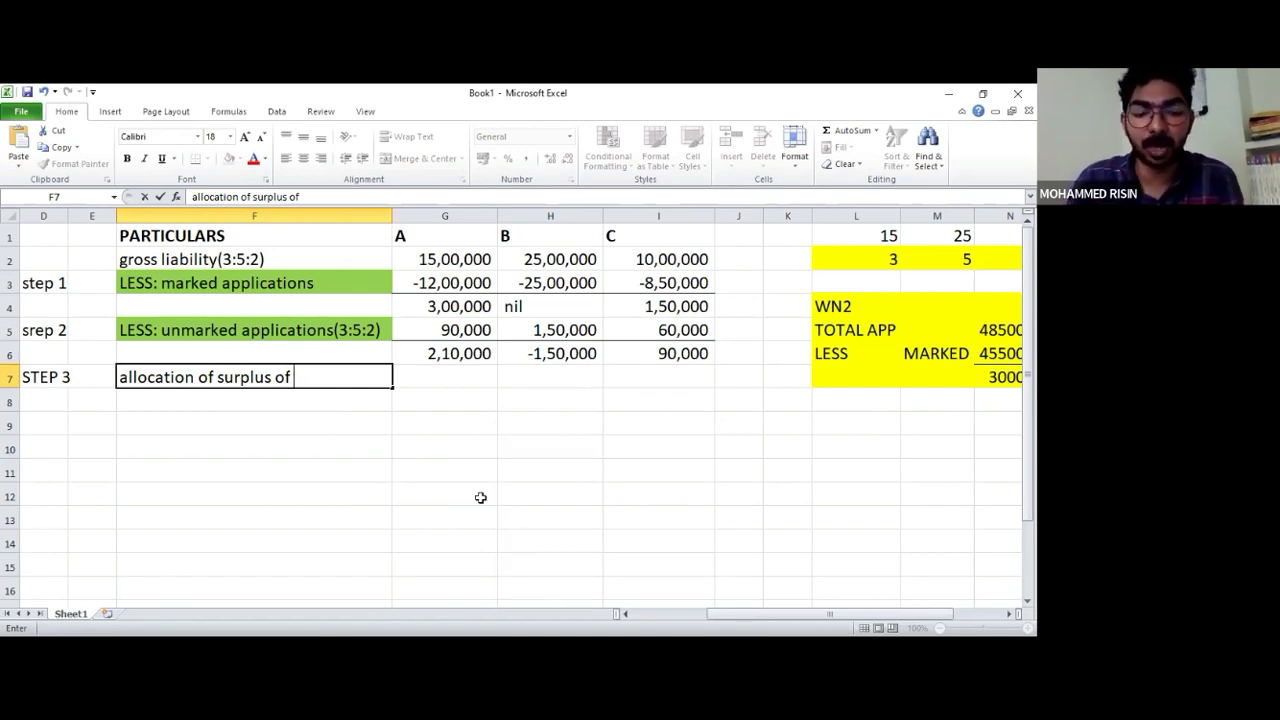
{"action": "type", "text": "B"}
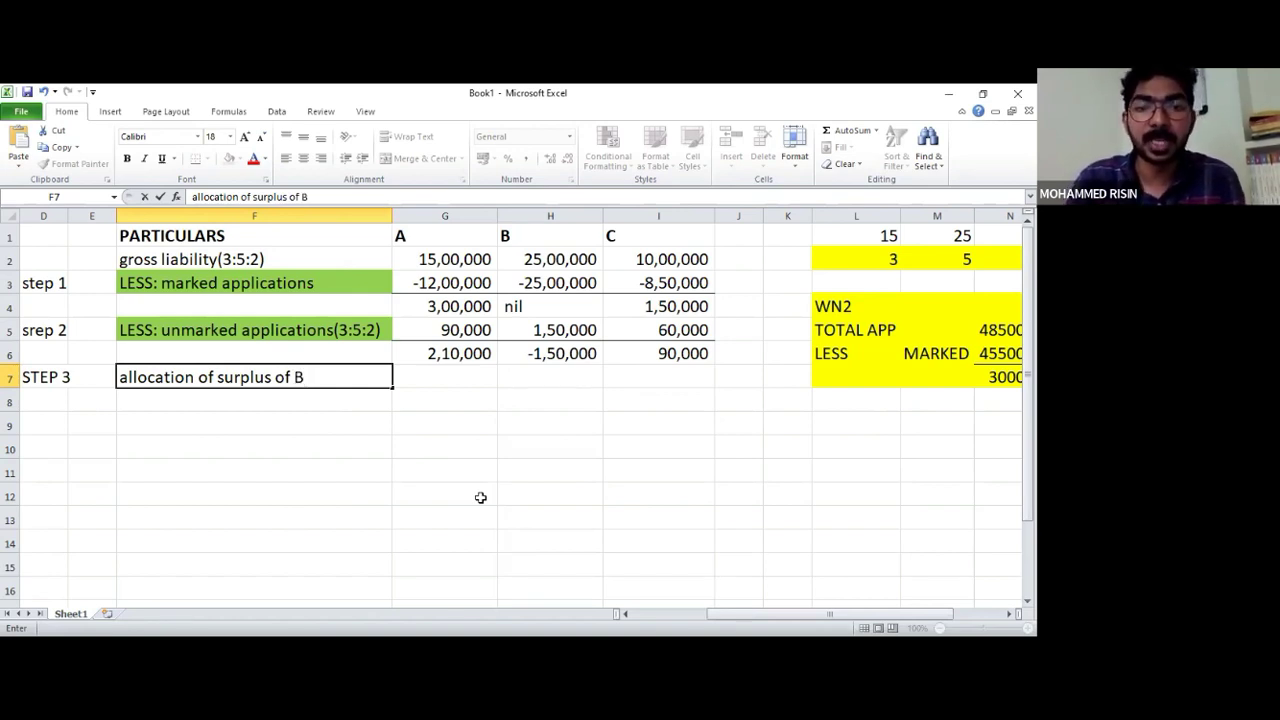
{"action": "type", "text": " to"}
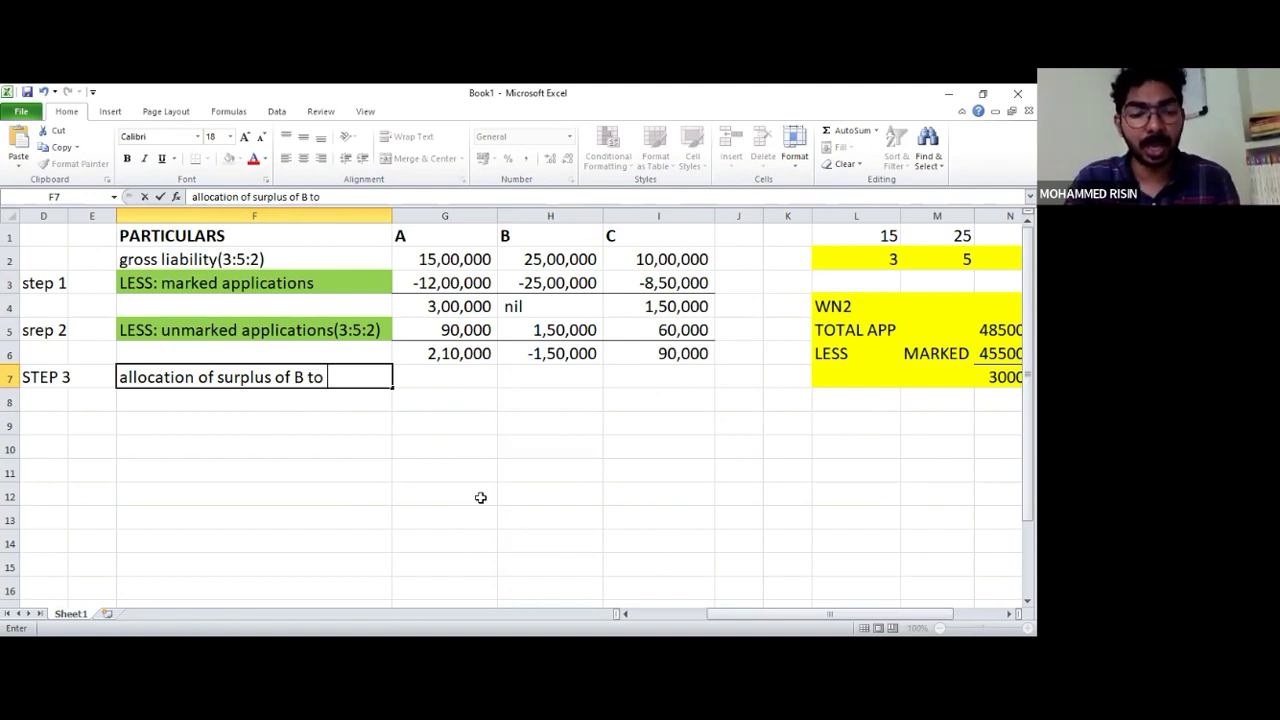
{"action": "type", "text": " A"}
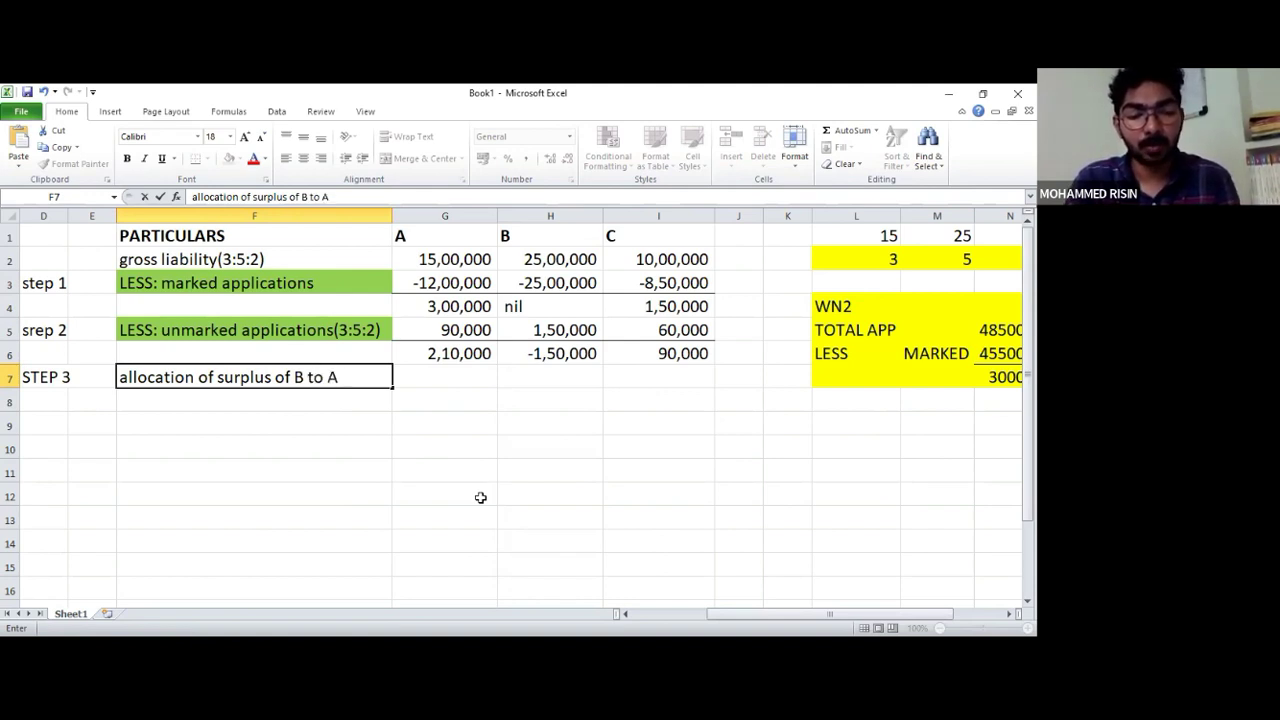
{"action": "type", "text": " & C"}
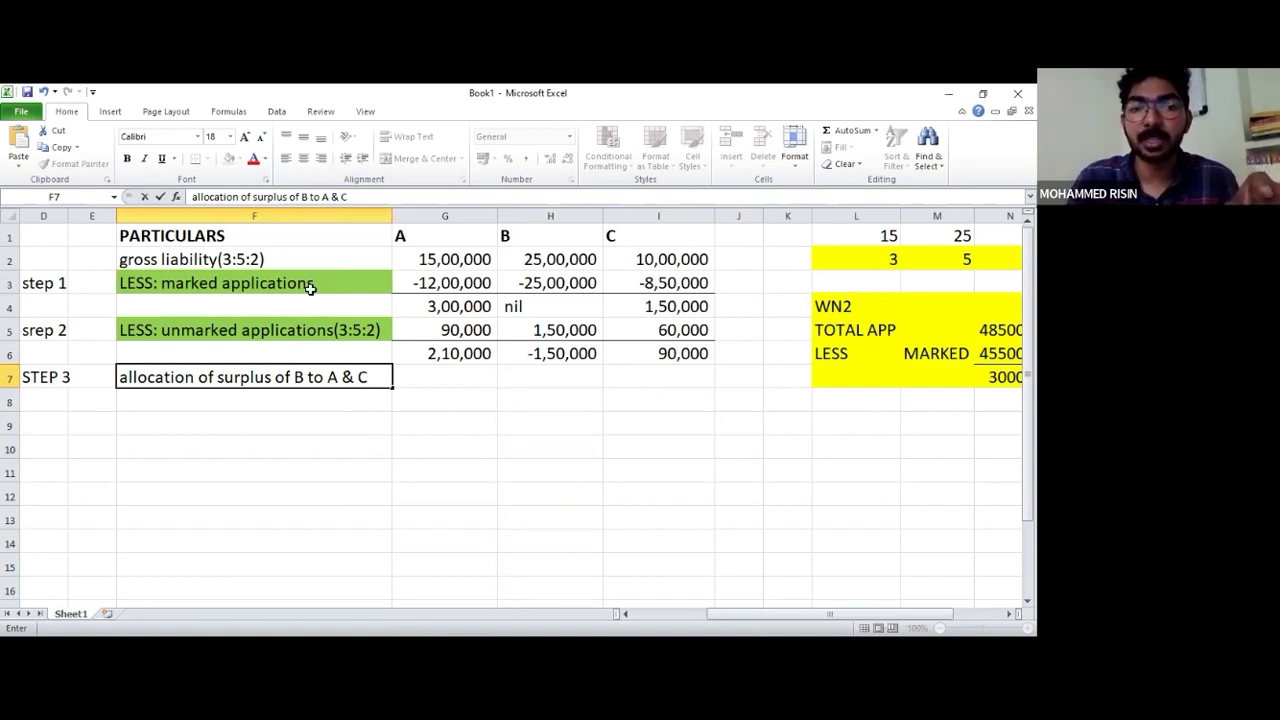
{"action": "left_click", "coordinate": [336, 330]}
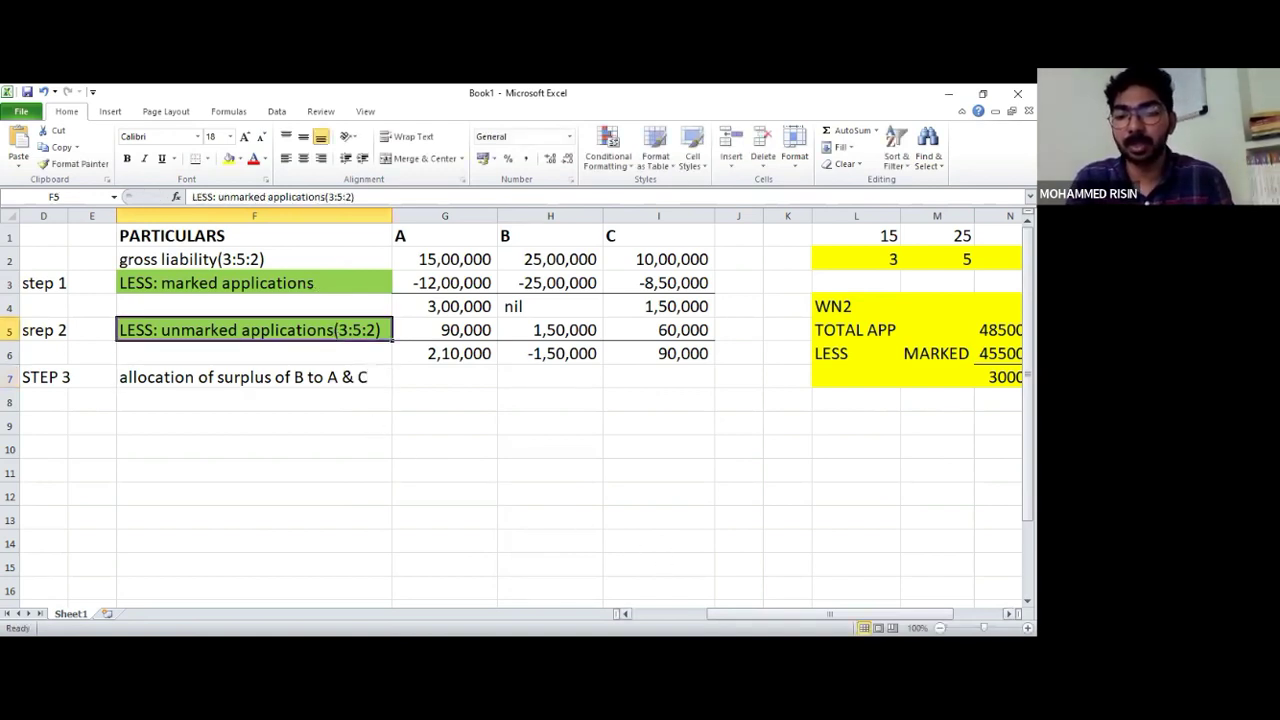
Examine the sharing ratio figures for A, B and C in L2:N2
{"action": "left_click", "coordinate": [1008, 613]}
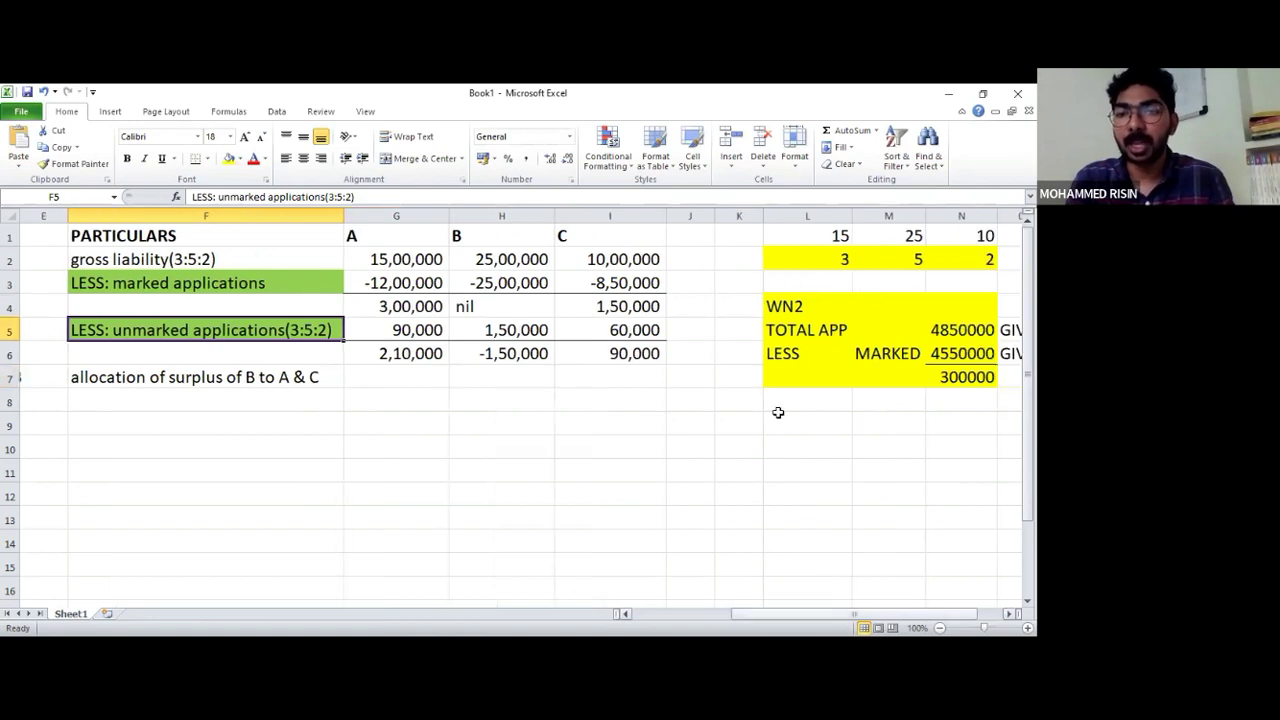
{"action": "left_click", "coordinate": [840, 262]}
{"action": "left_click", "coordinate": [875, 263]}
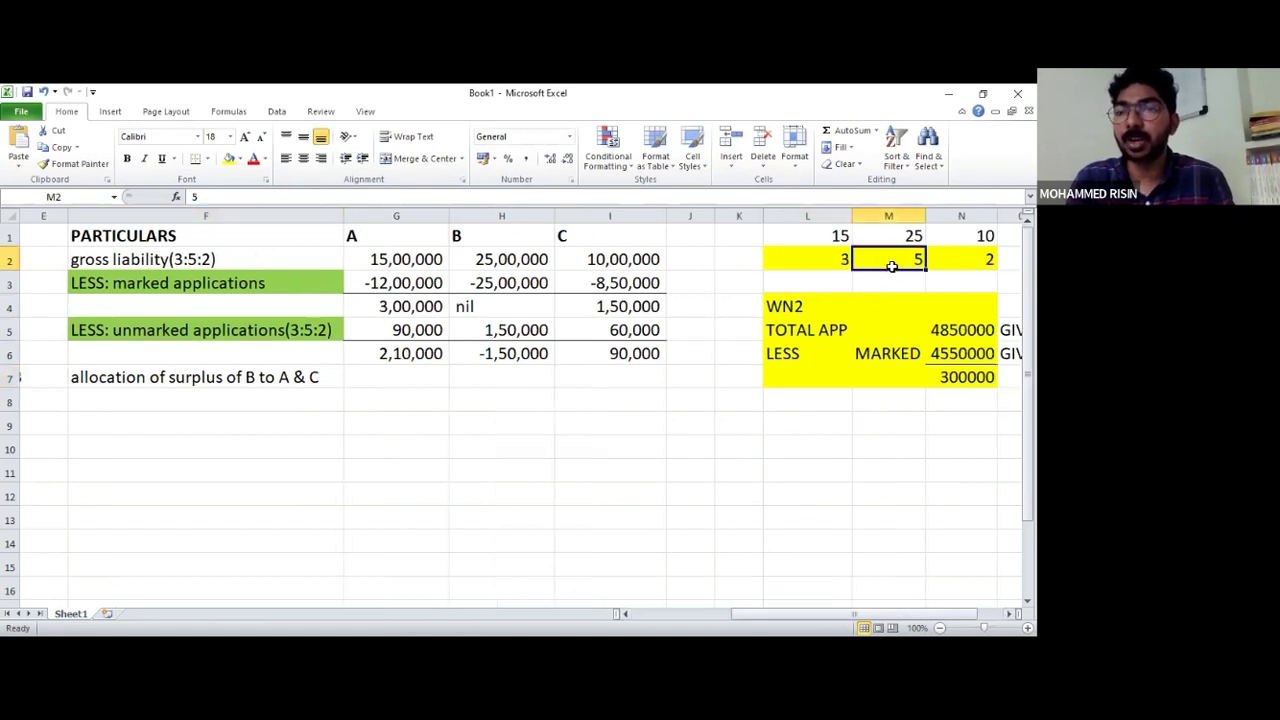
{"action": "left_click", "coordinate": [955, 264]}
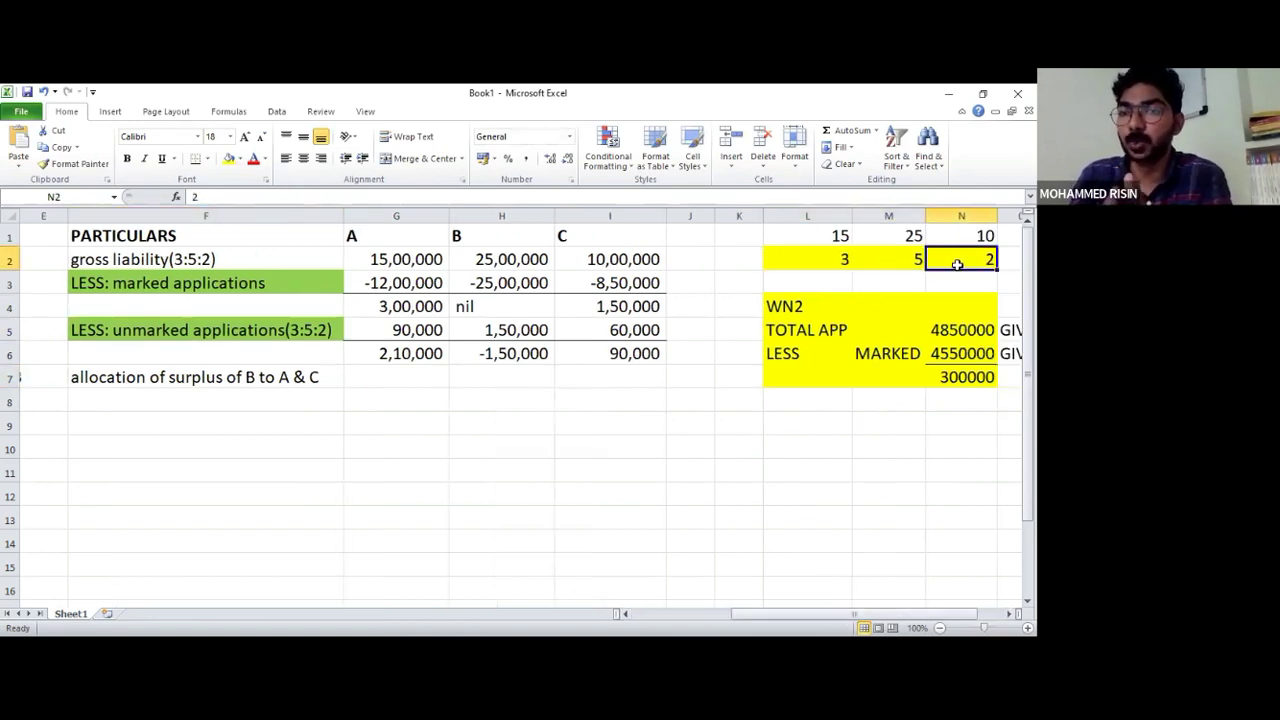
{"action": "left_click", "coordinate": [820, 261]}
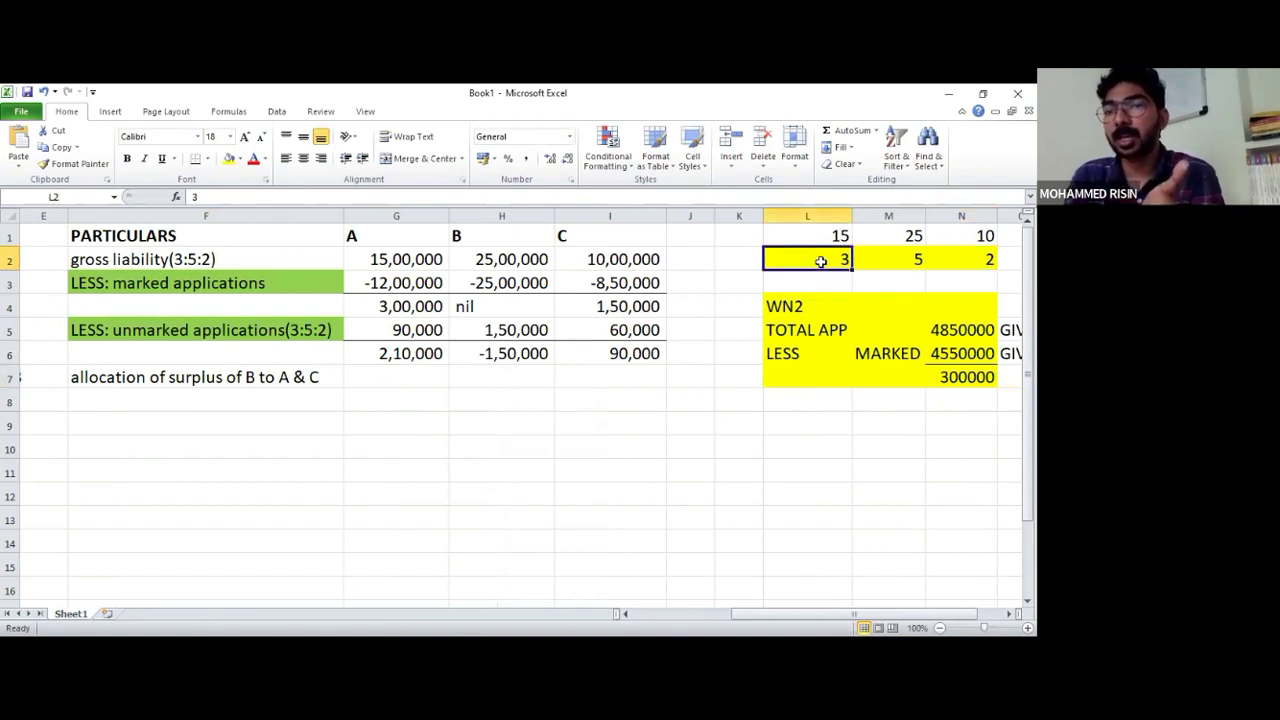
{"action": "left_click", "coordinate": [963, 261]}
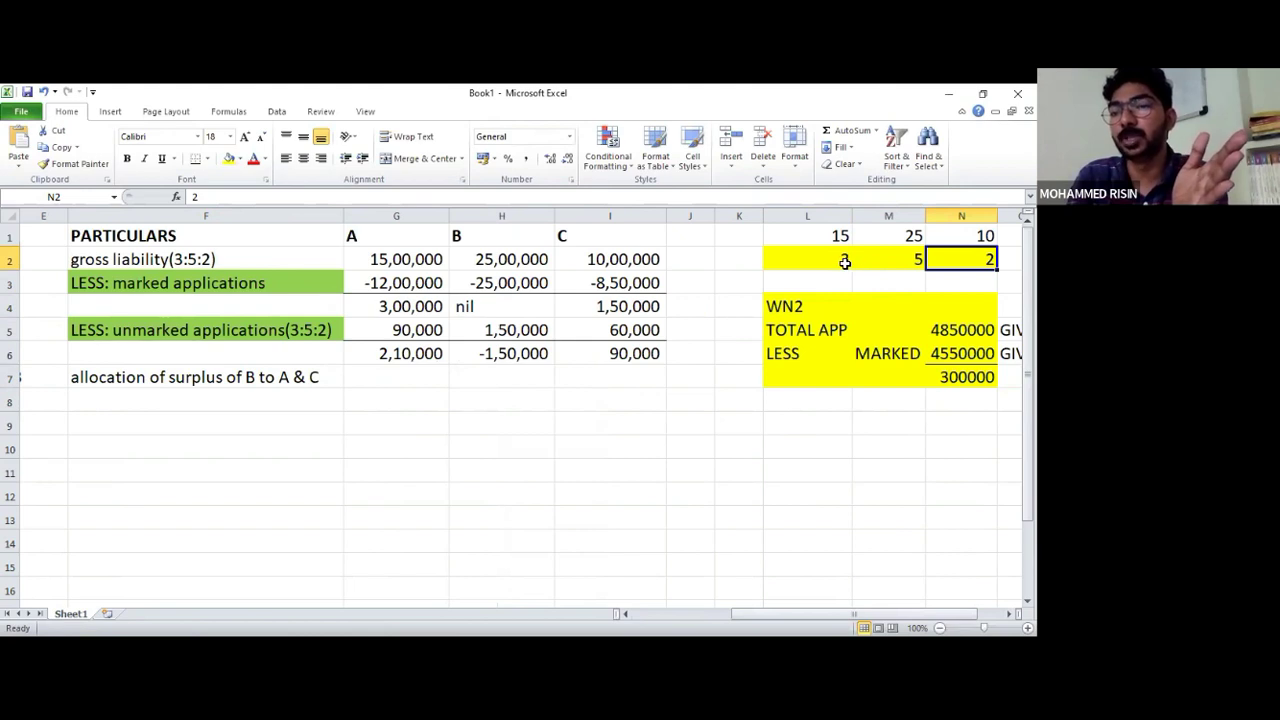
Enter 90,000 in G7 as A's share of B's surplus
{"action": "key", "text": "Down"}
{"action": "key", "text": "Left"}
{"action": "key", "text": "Left"}
{"action": "key", "text": "Left"}
{"action": "key", "text": "Left"}
{"action": "key", "text": "Left"}
{"action": "key", "text": "Left"}
{"action": "key", "text": "Down"}
{"action": "key", "text": "Down"}
{"action": "key", "text": "Down"}
{"action": "key", "text": "Down"}
{"action": "key", "text": "Left"}
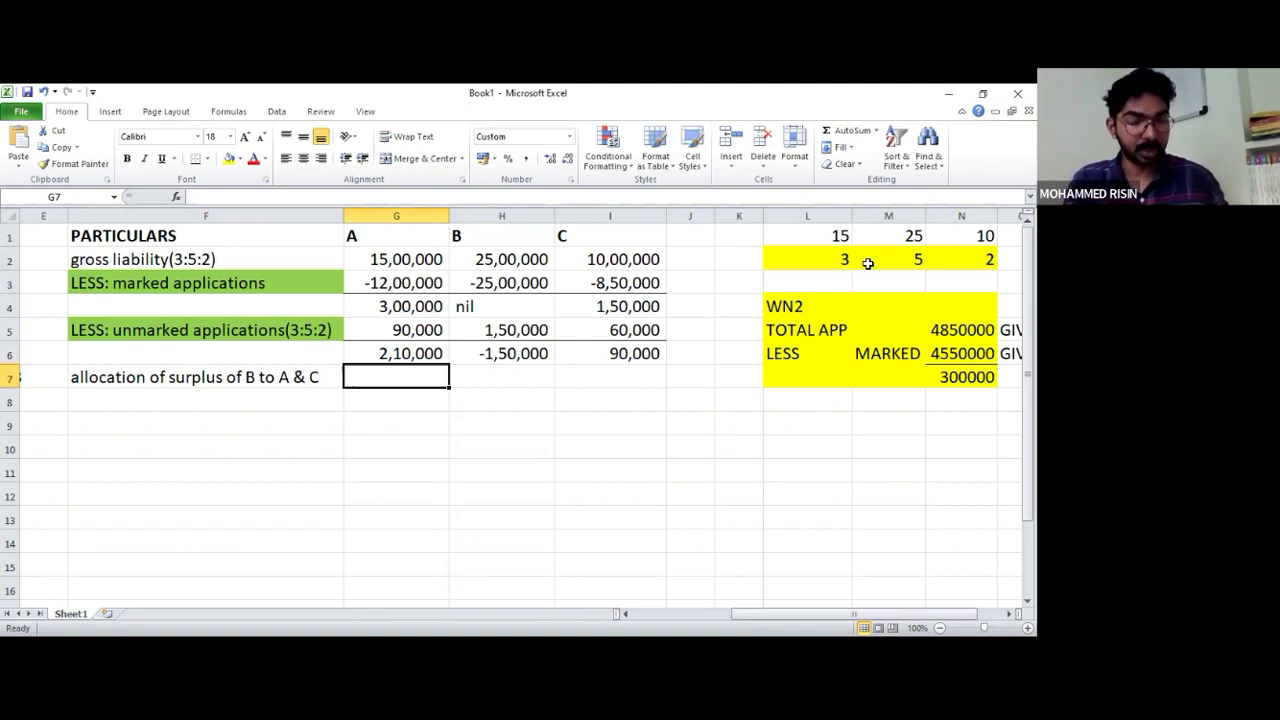
{"action": "type", "text": "90000"}
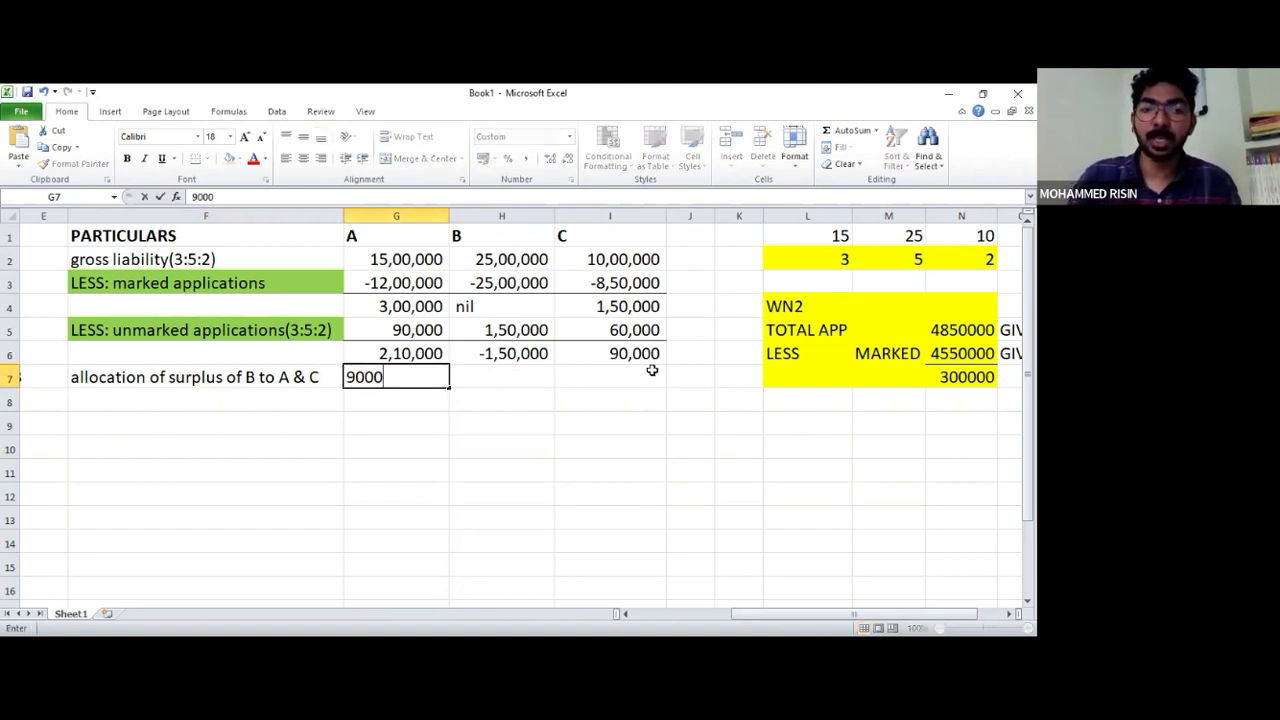
{"action": "key", "text": "Return"}
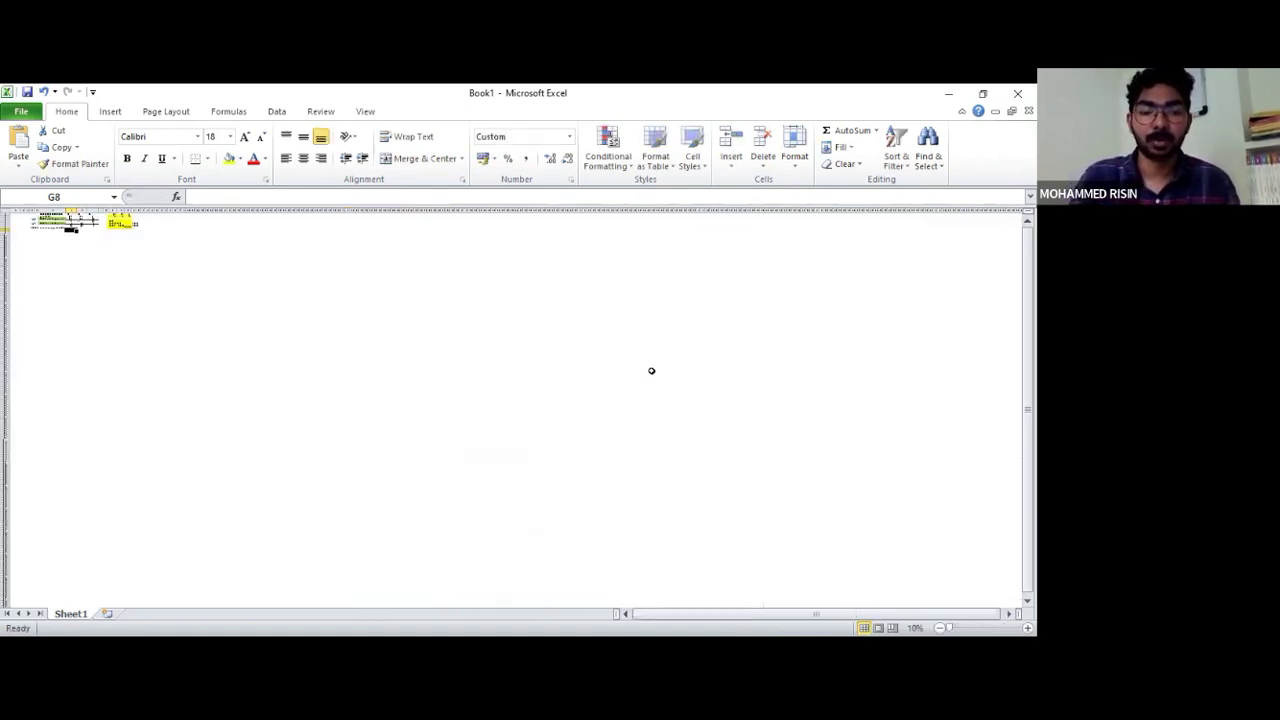
{"action": "scroll", "coordinate": [651, 370], "scroll_direction": "down", "scroll_amount": 6}
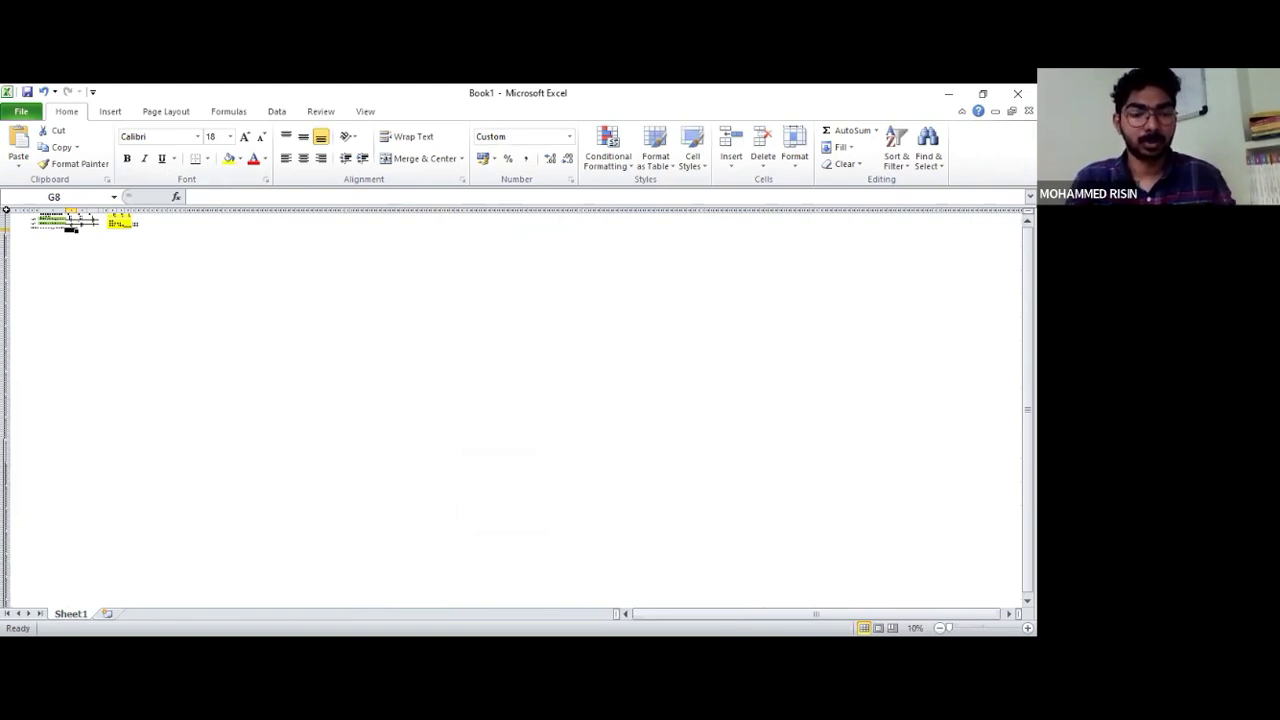
Set the font size of the whole sheet to 40
{"action": "scroll", "coordinate": [6, 210], "scroll_direction": "up", "scroll_amount": 2}
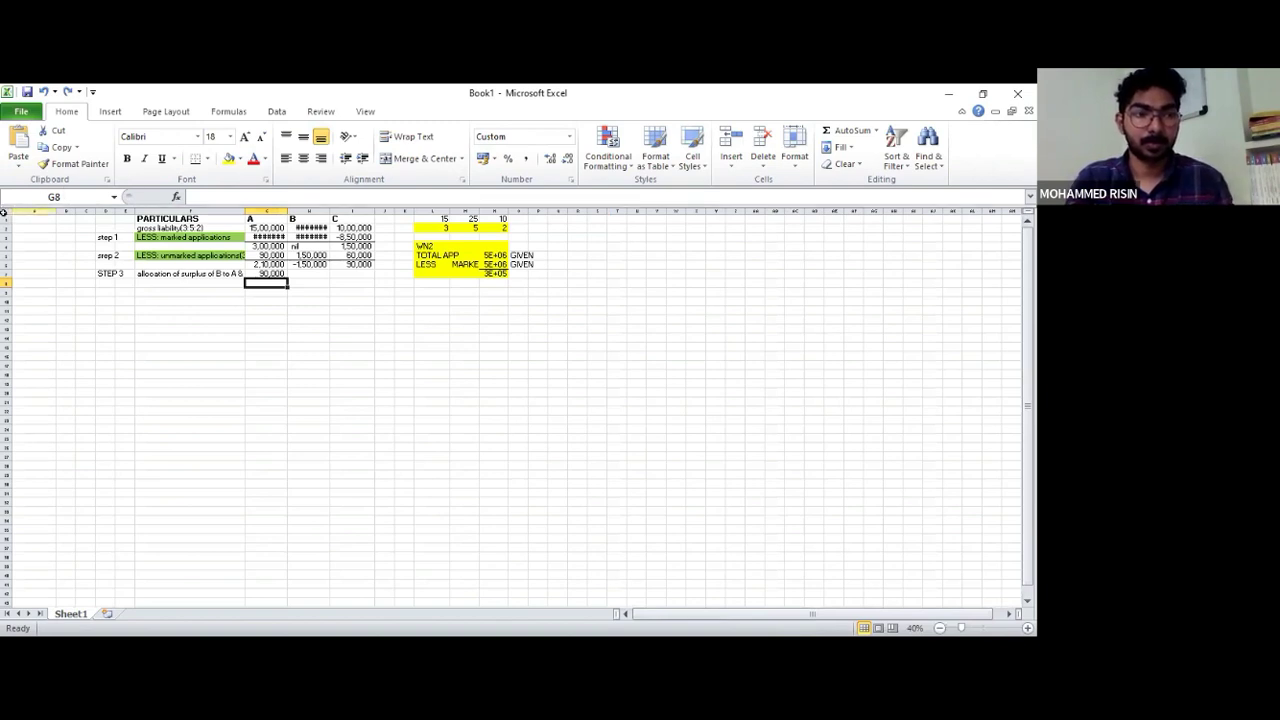
{"action": "left_click", "coordinate": [7, 210]}
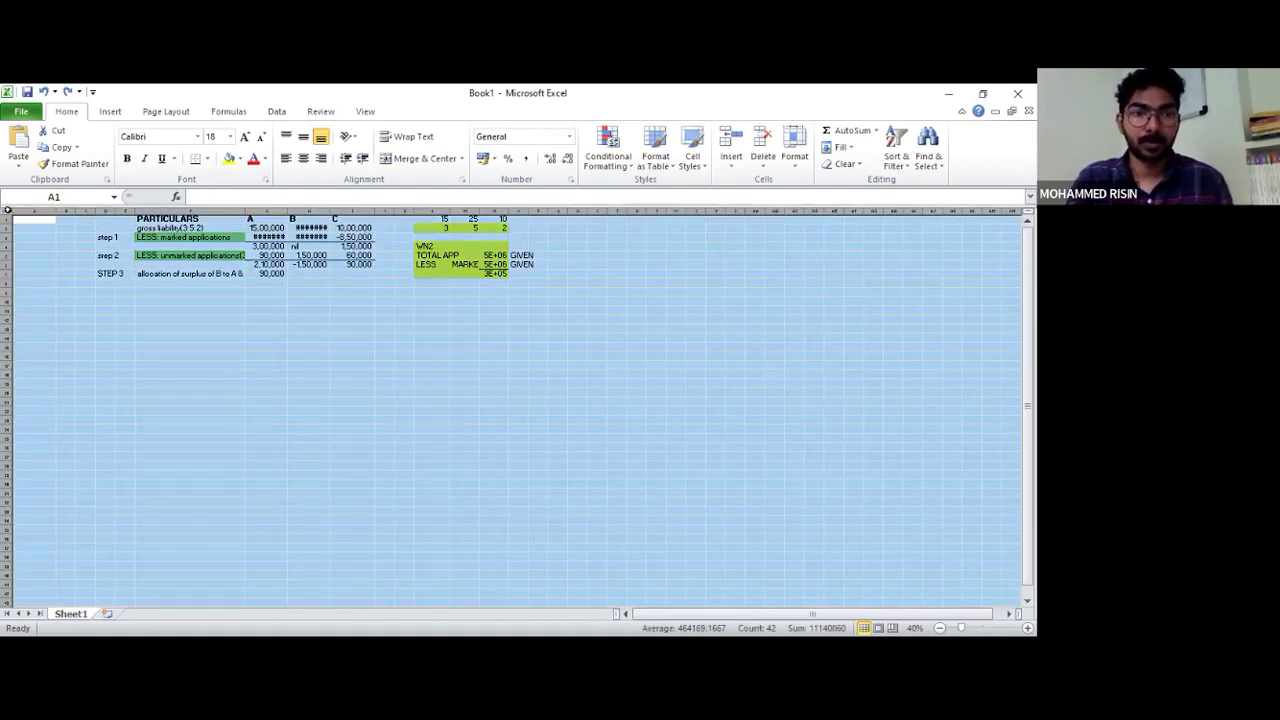
{"action": "left_click", "coordinate": [212, 136]}
{"action": "type", "text": "1"}
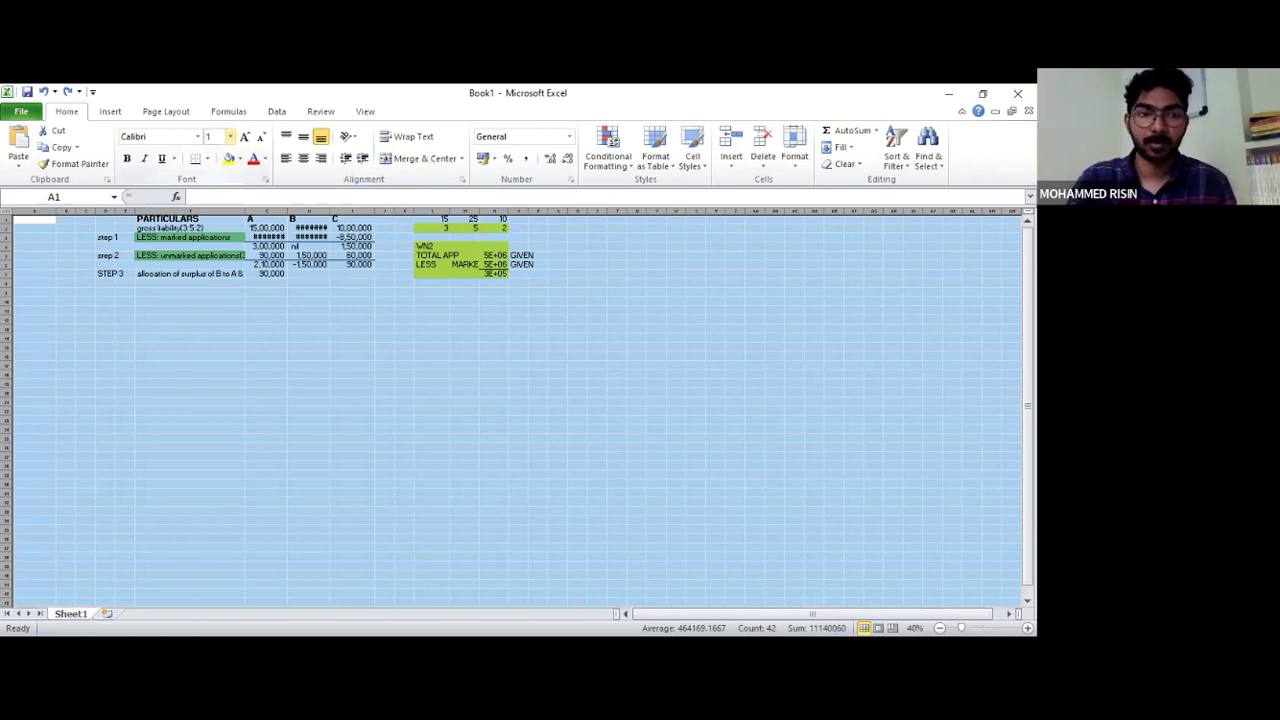
{"action": "type", "text": "8"}
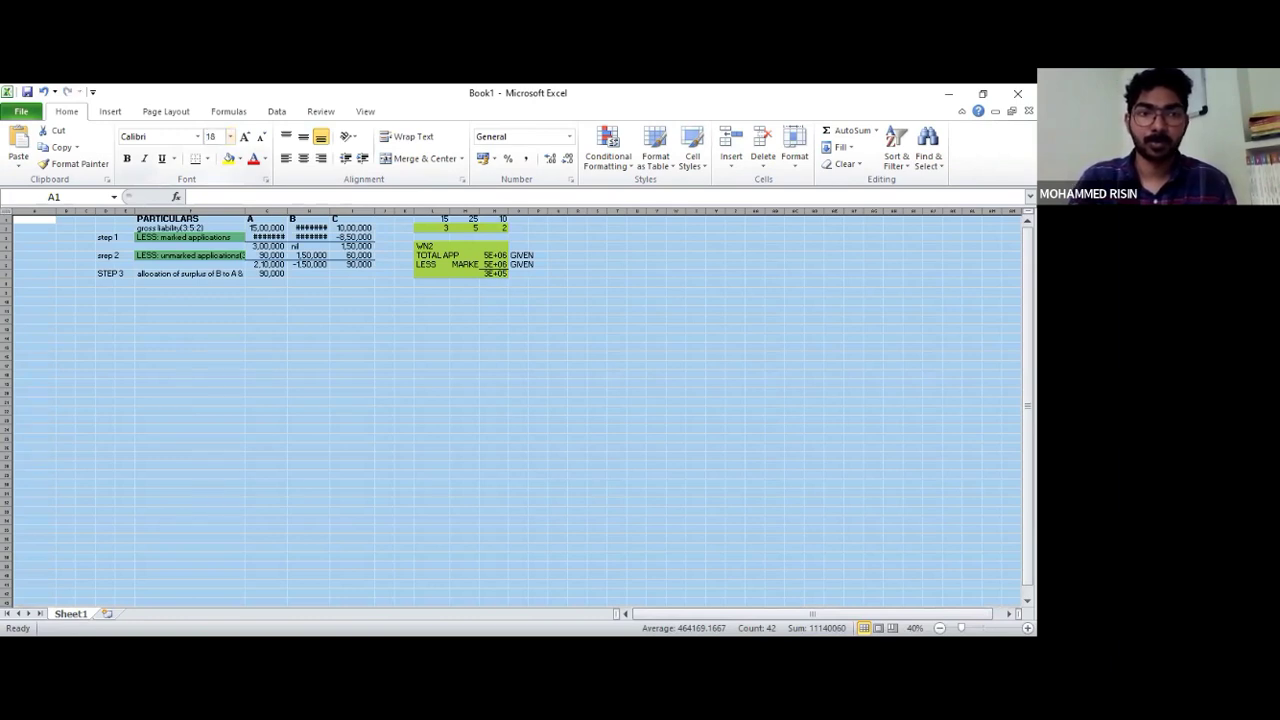
{"action": "left_click", "coordinate": [212, 136]}
{"action": "type", "text": "25"}
{"action": "key", "text": "Return"}
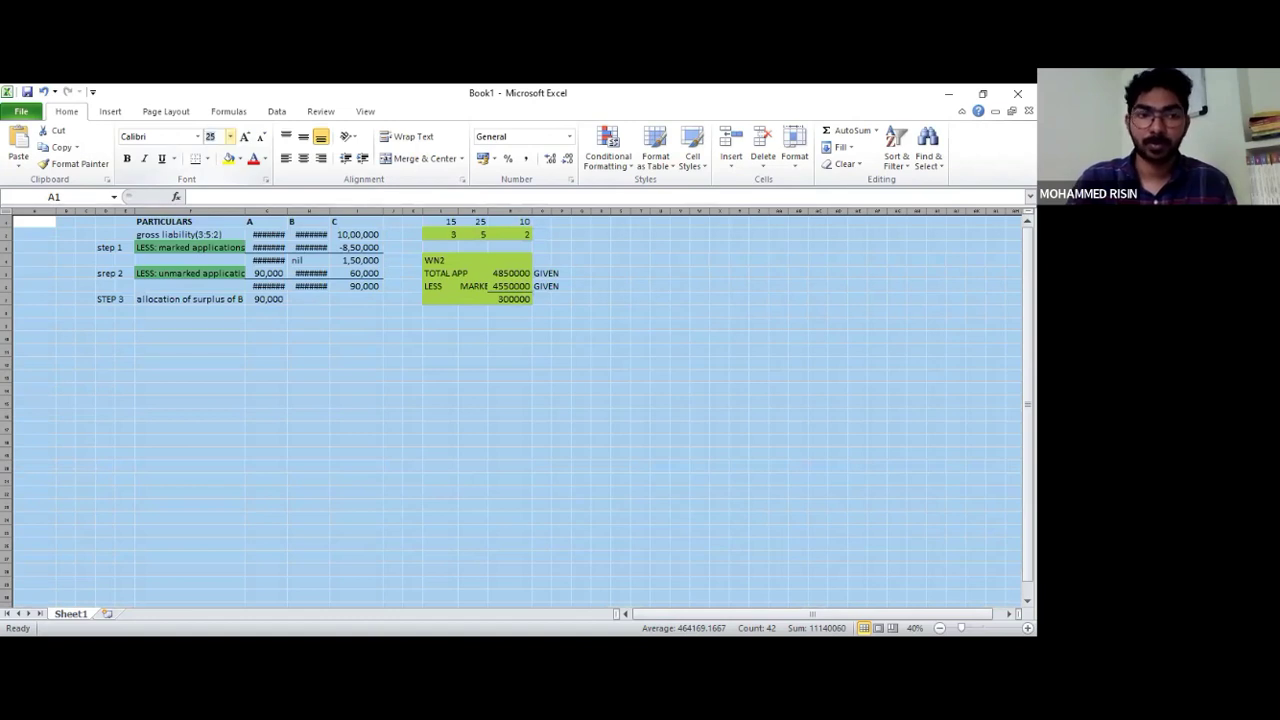
{"action": "type", "text": "40"}
{"action": "key", "text": "Return"}
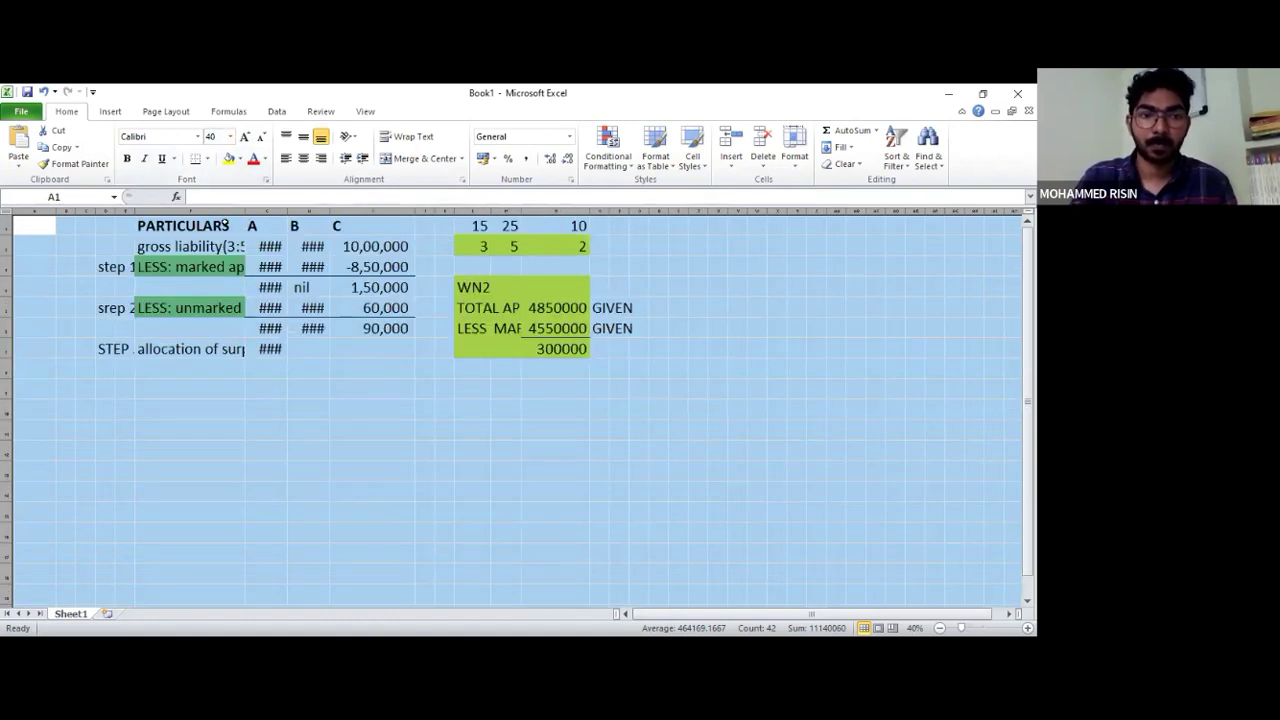
Fit columns F, G and H to their contents and widen column E so the step labels show in full
{"action": "left_click", "coordinate": [306, 408]}
{"action": "double_click", "coordinate": [245, 211]}
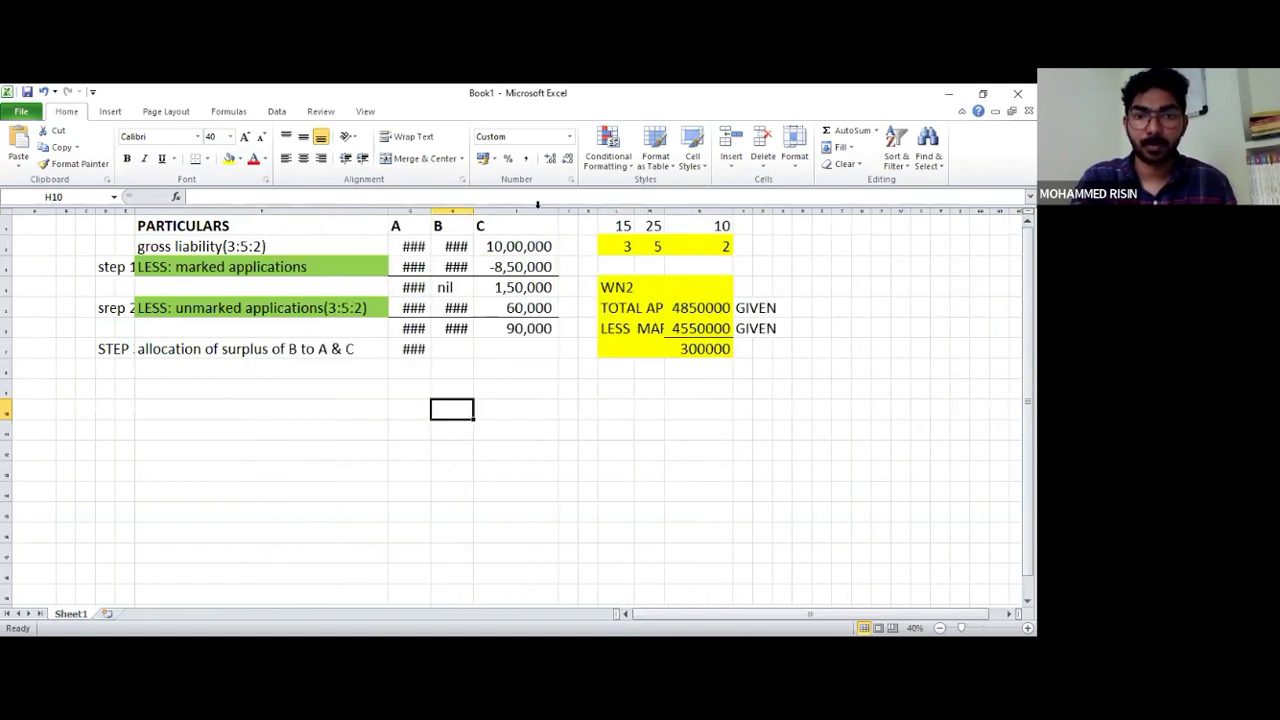
{"action": "double_click", "coordinate": [432, 211]}
{"action": "double_click", "coordinate": [520, 211]}
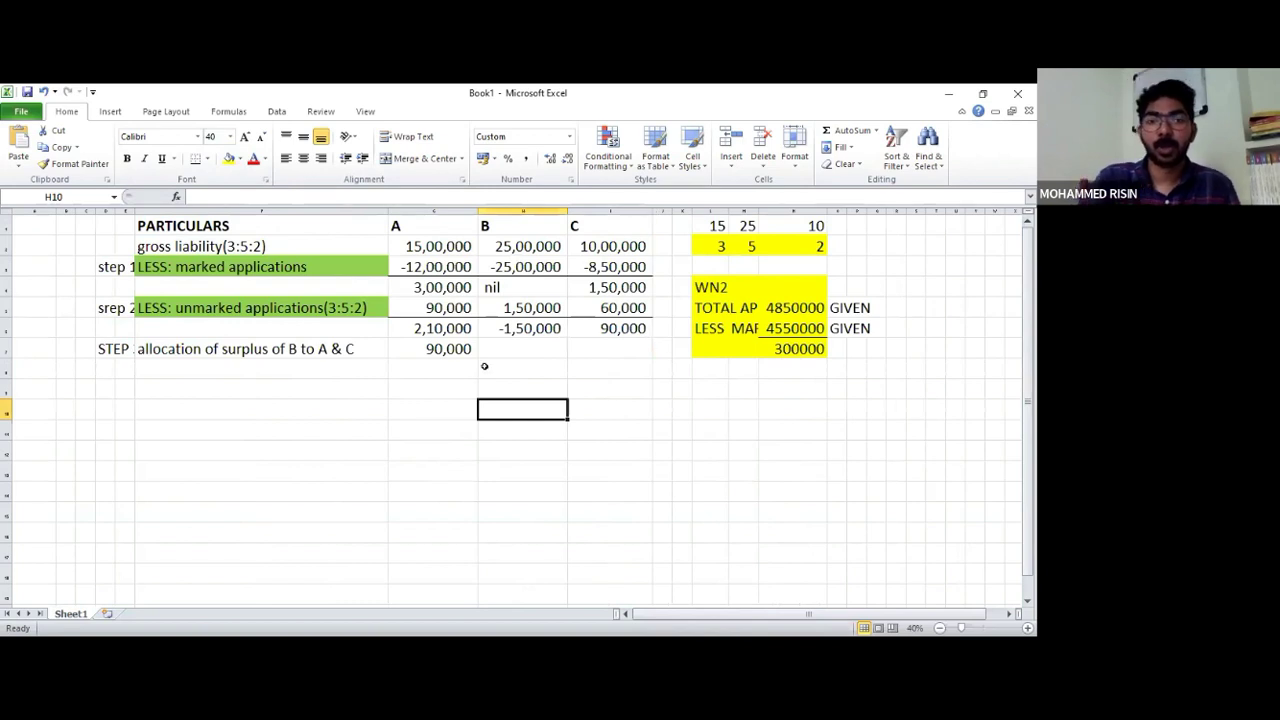
{"action": "key", "text": "Up"}
{"action": "key", "text": "Up"}
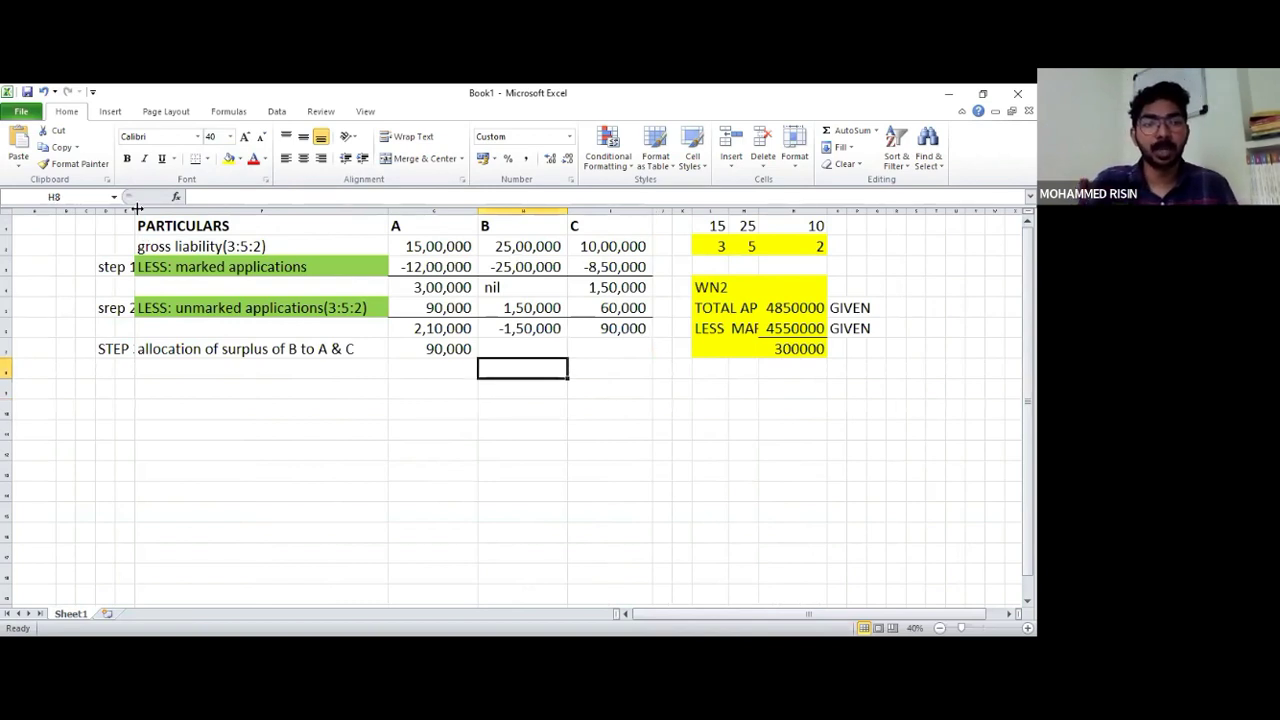
{"action": "left_click_drag", "start_coordinate": [134, 211], "coordinate": [198, 304]}
Fill the surplus allocation label in F7 with the same green as the other deduction labels
{"action": "left_click", "coordinate": [237, 341]}
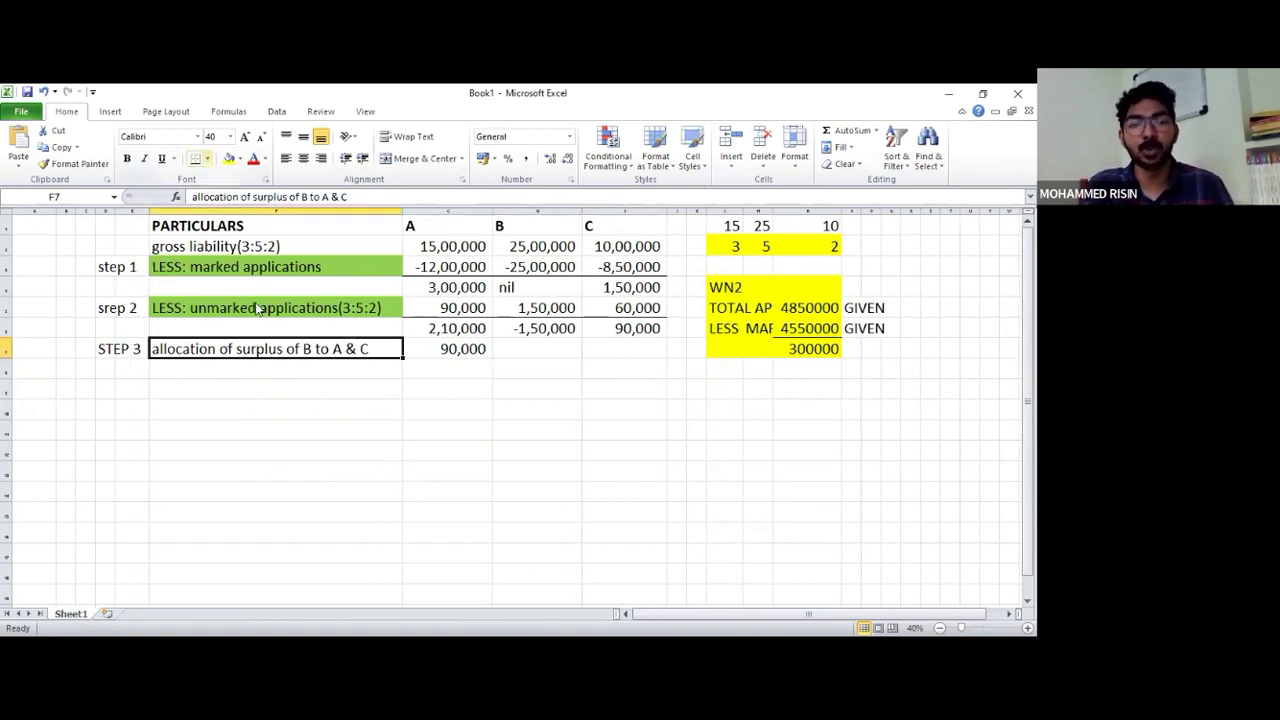
{"action": "left_click", "coordinate": [208, 161]}
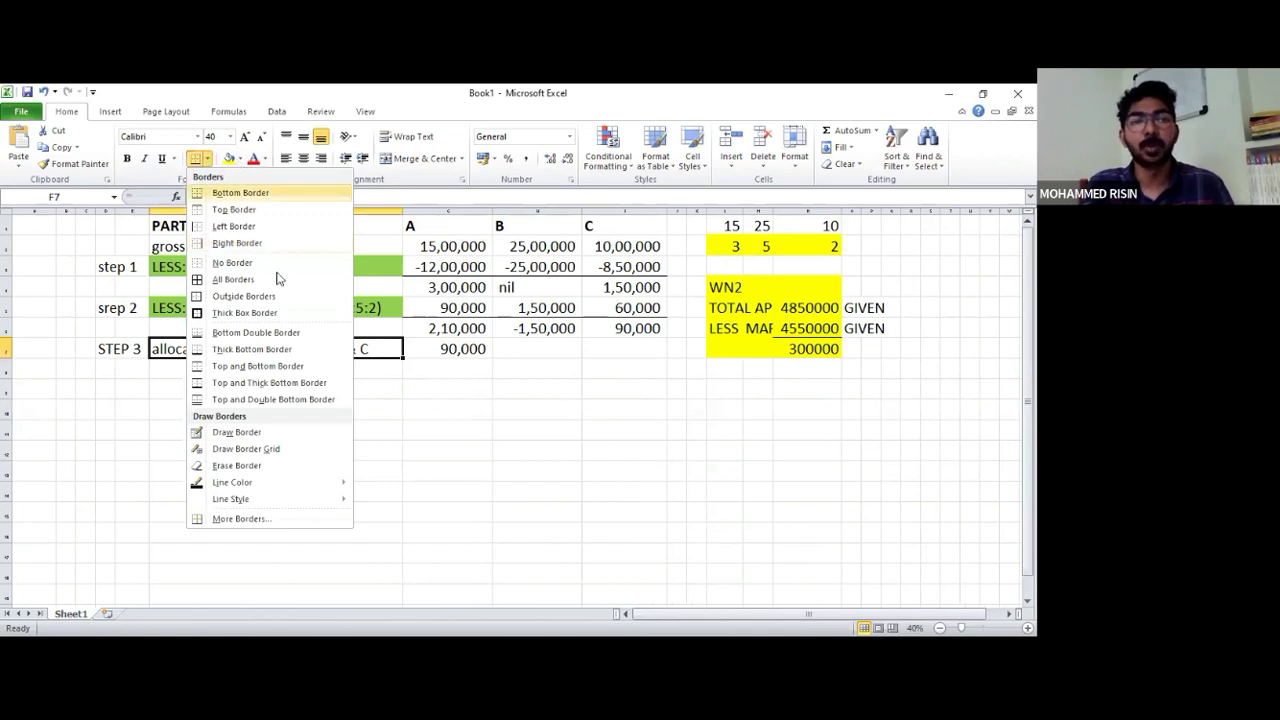
{"action": "left_click", "coordinate": [445, 383]}
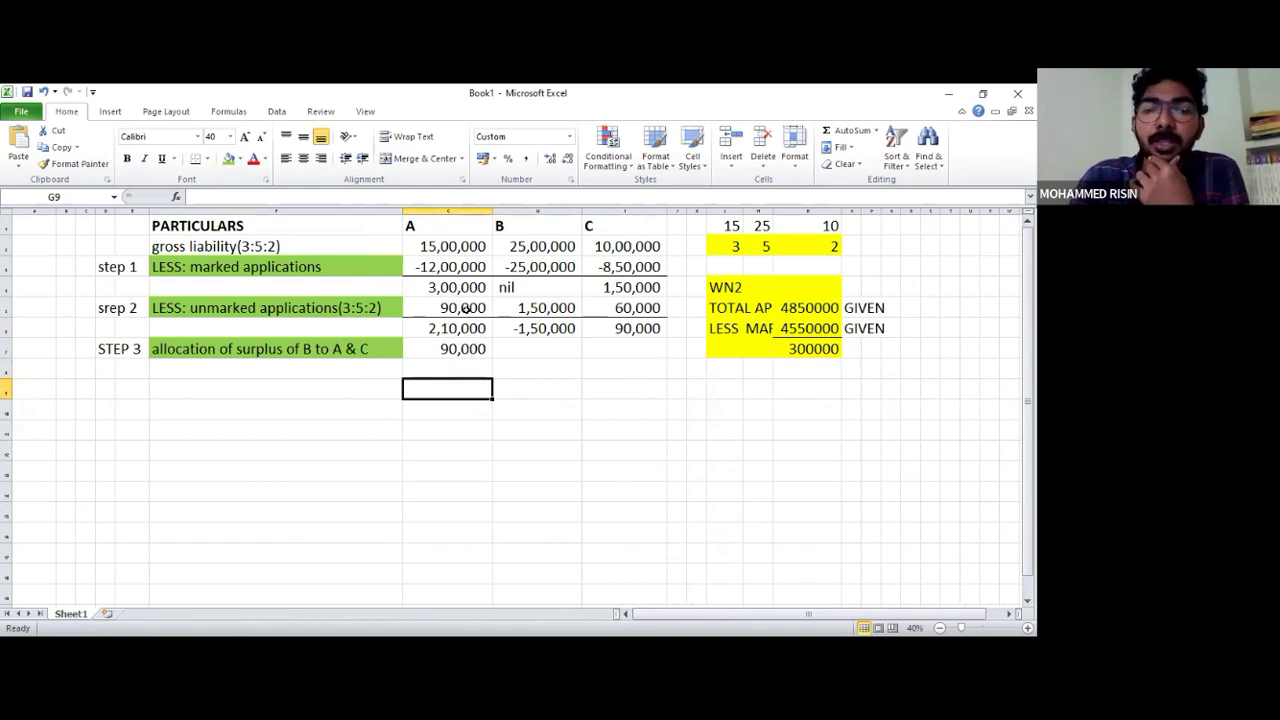
Enter 60,000 in I7 as C's share of B's surplus and 1,50,000 in H7 for B
{"action": "left_click", "coordinate": [619, 358]}
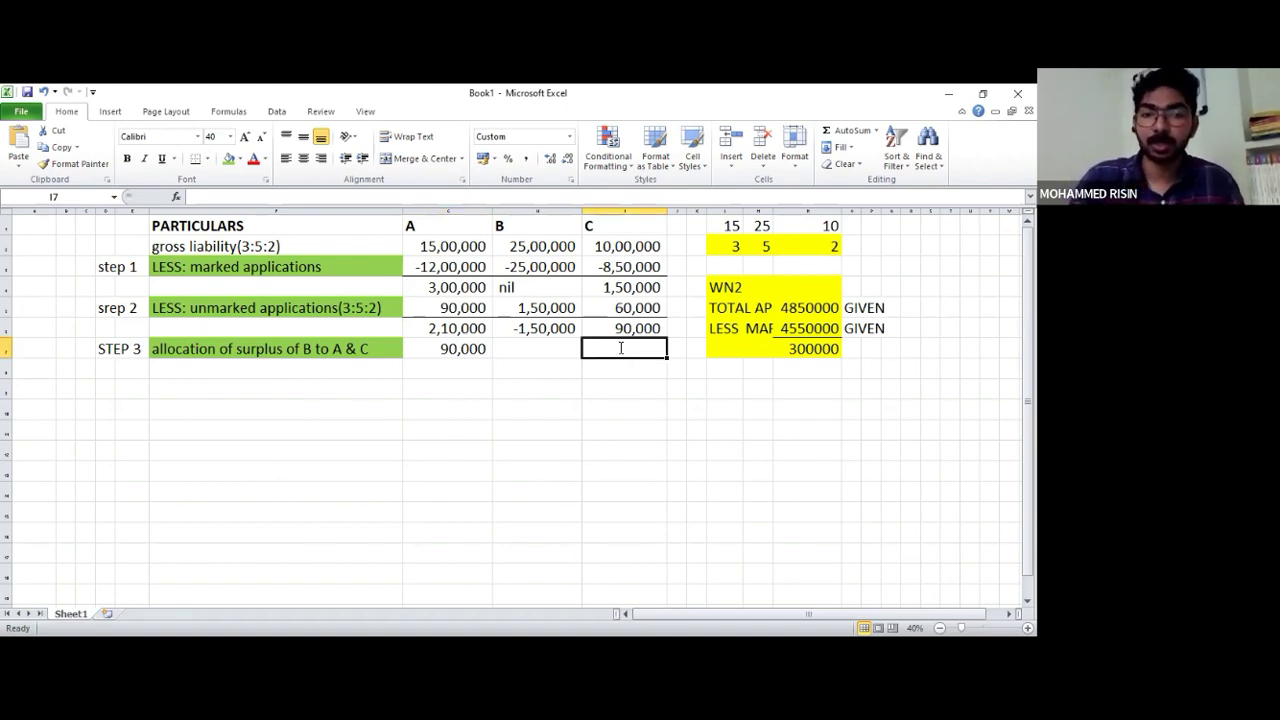
{"action": "type", "text": "60000"}
{"action": "key", "text": "Return"}
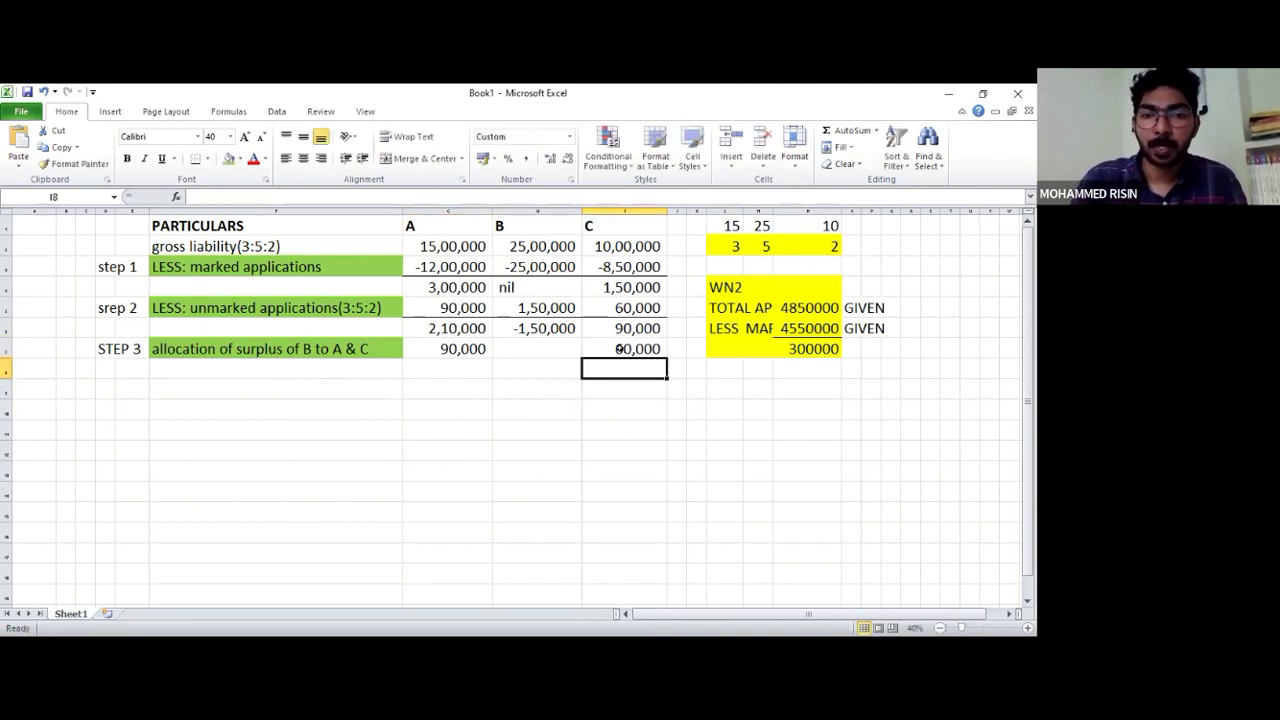
{"action": "left_click", "coordinate": [537, 346]}
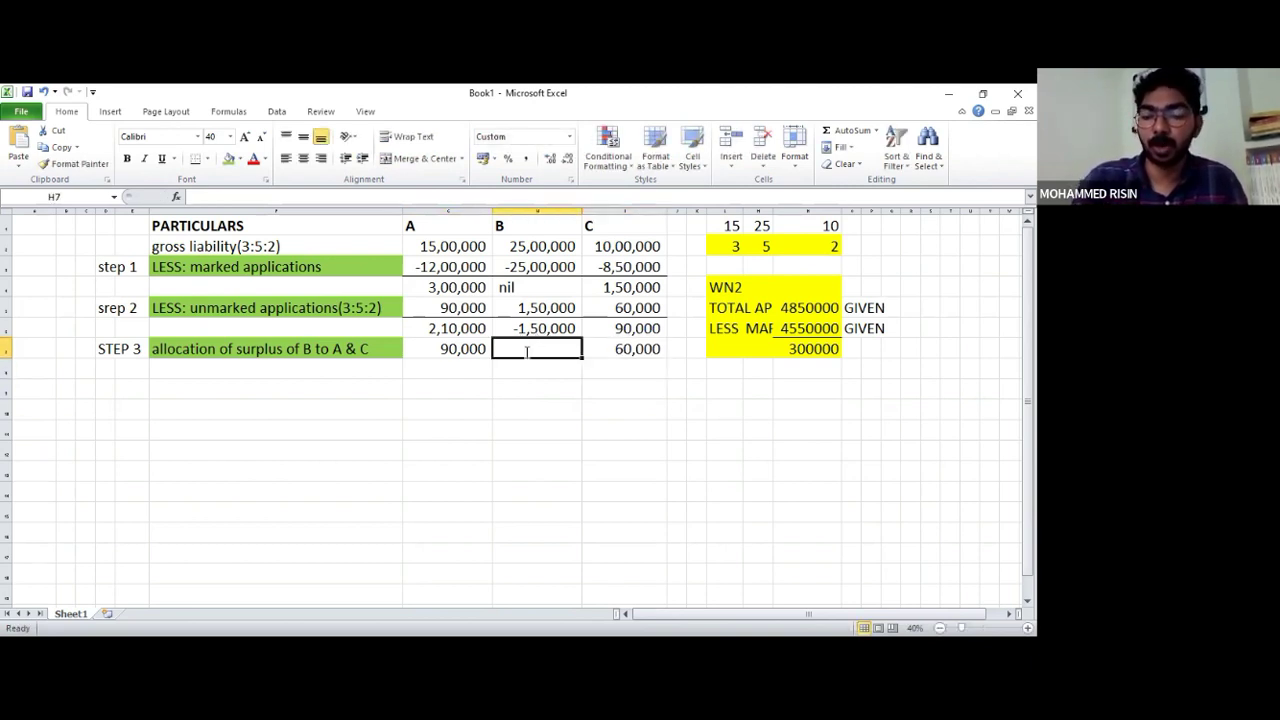
{"action": "type", "text": "1,50,0"}
{"action": "type", "text": "00"}
{"action": "key", "text": "Return"}
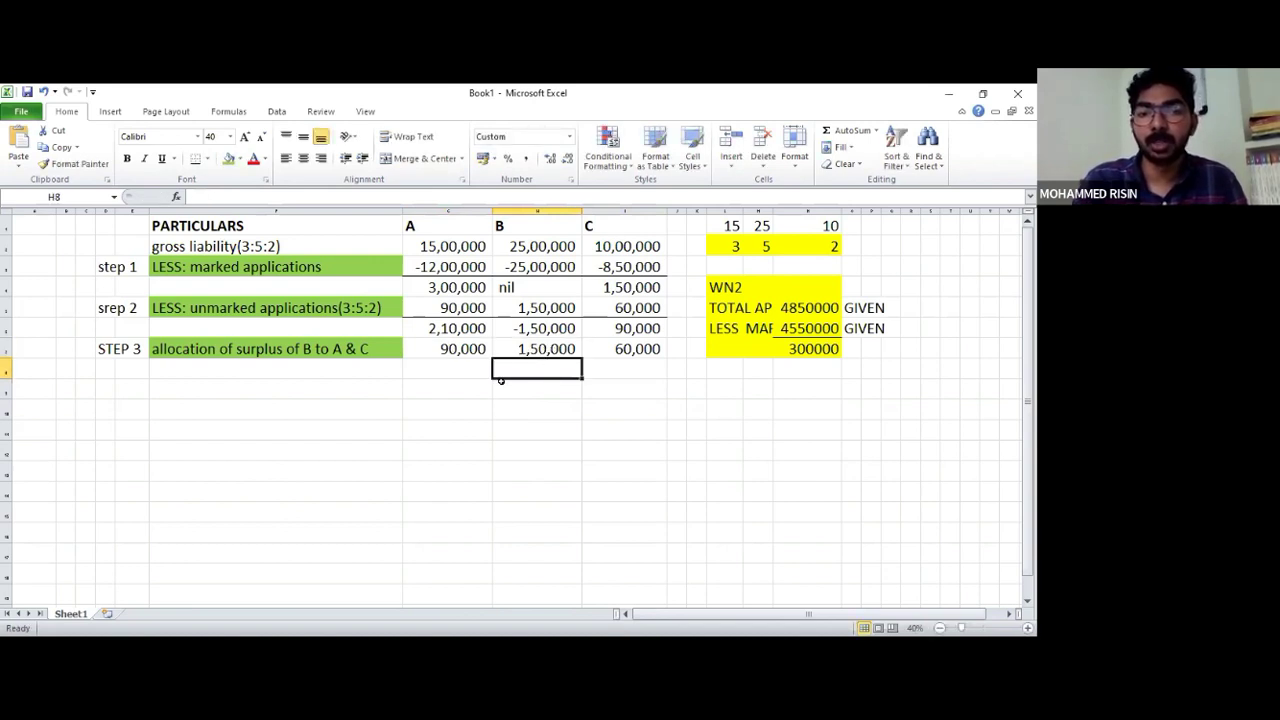
{"action": "key", "text": "Return"}
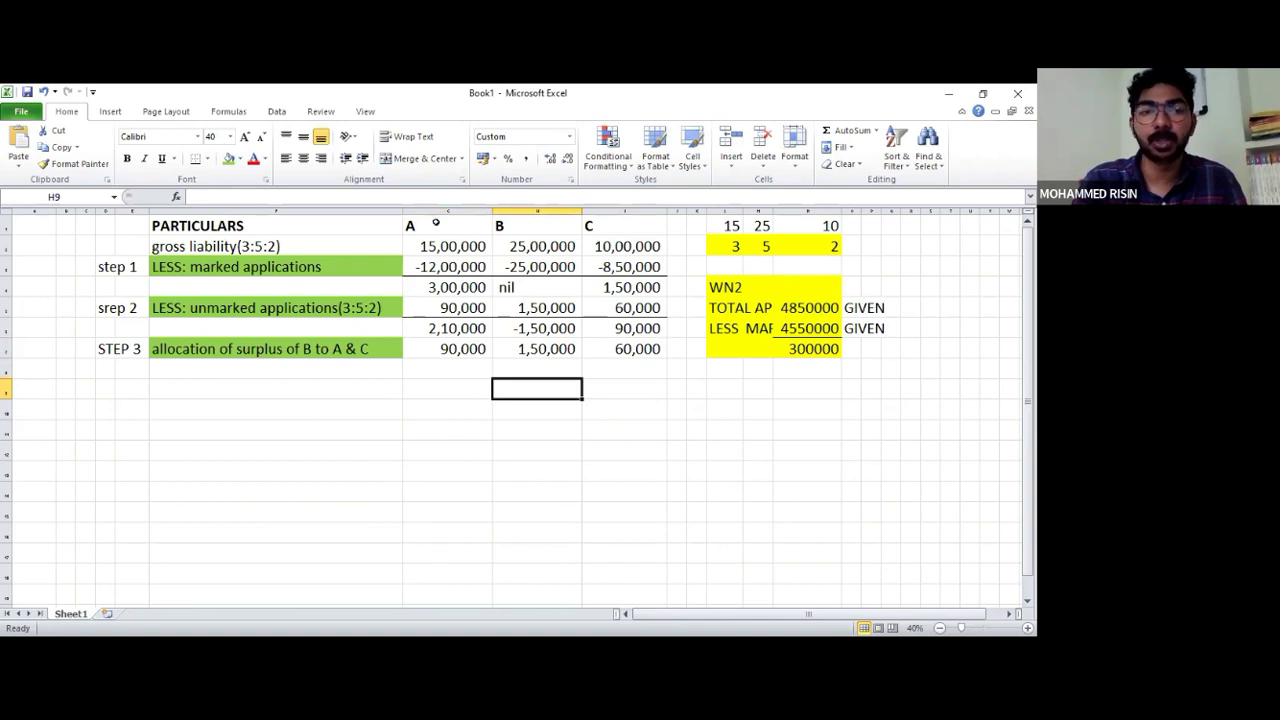
Add a bottom border under the surplus allocation amounts in G7:I7
{"action": "left_click_drag", "start_coordinate": [445, 348], "coordinate": [630, 348]}
{"action": "left_click", "coordinate": [195, 163]}
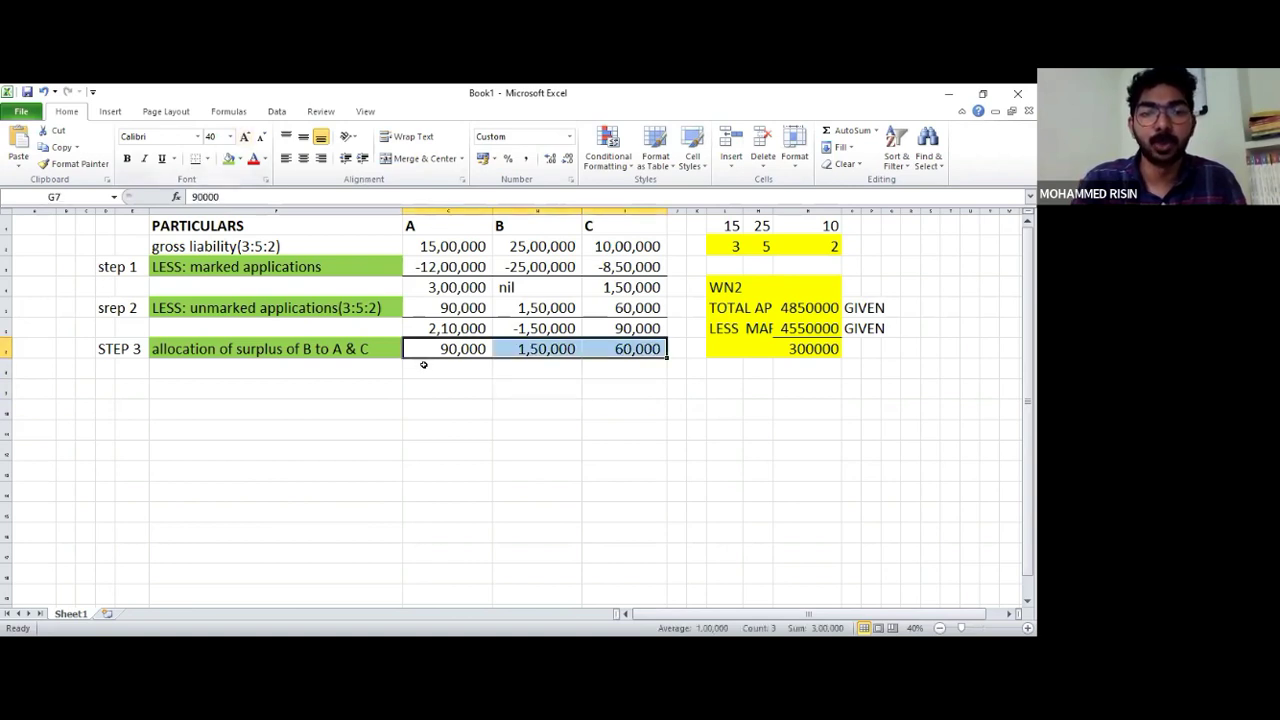
{"action": "left_click", "coordinate": [426, 366]}
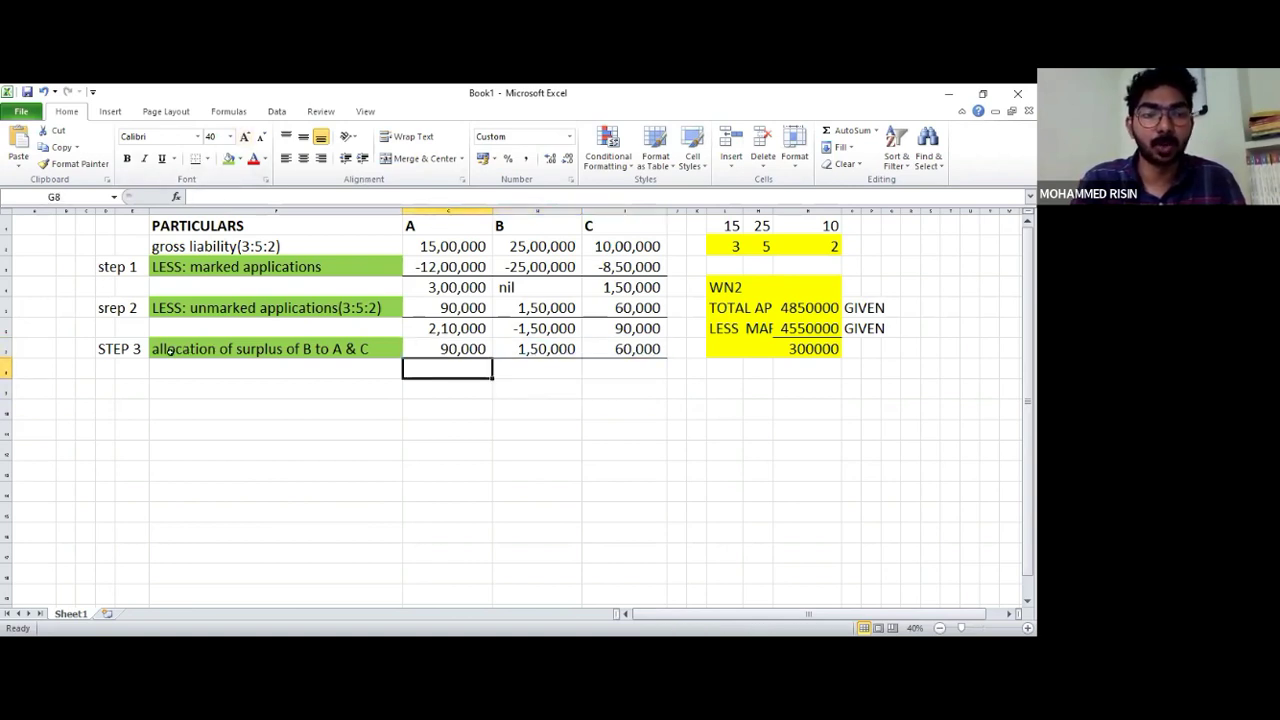
Prefix the label in F7 with "less: " and fit column F to the longer text
{"action": "double_click", "coordinate": [160, 351]}
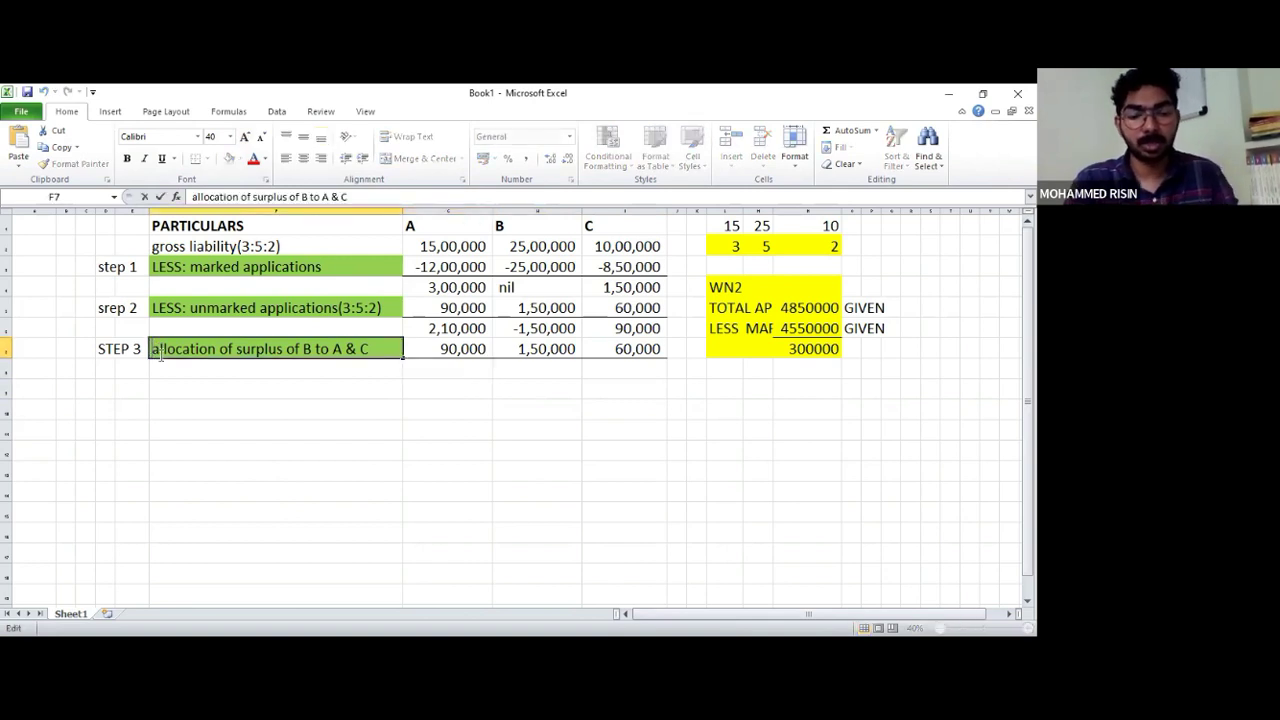
{"action": "type", "text": "less"}
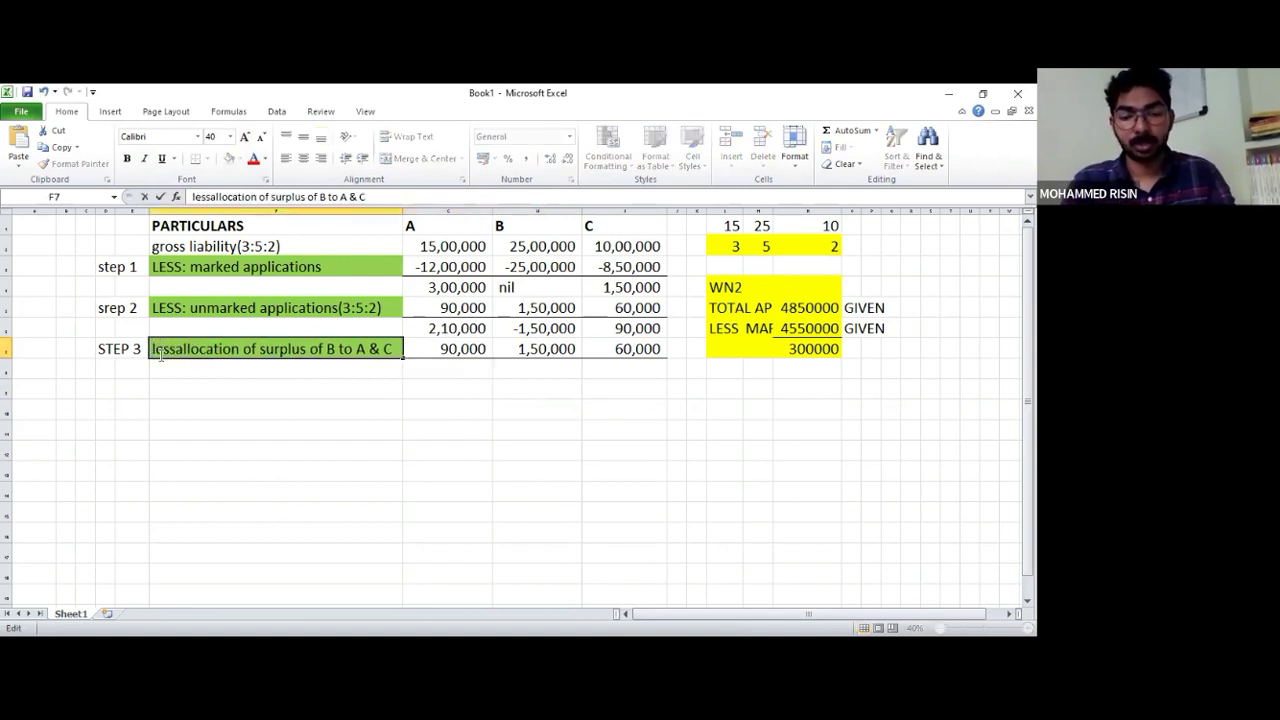
{"action": "type", "text": ":"}
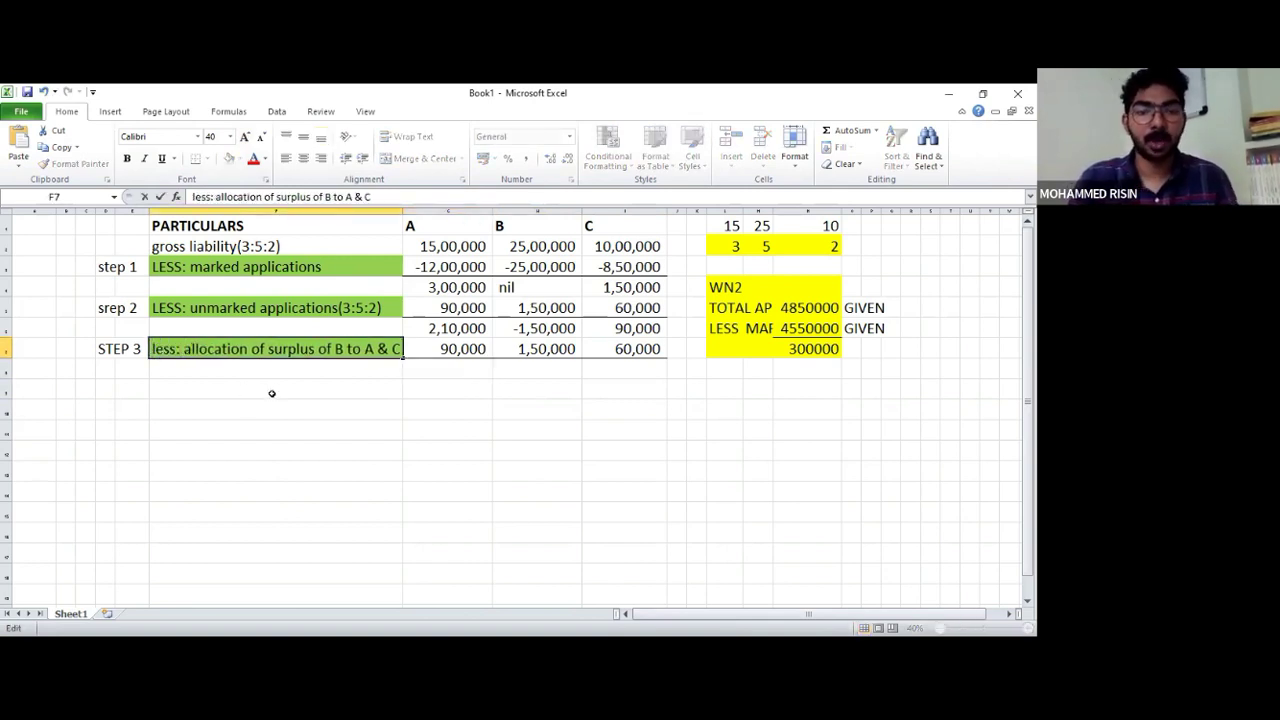
{"action": "left_click", "coordinate": [272, 392]}
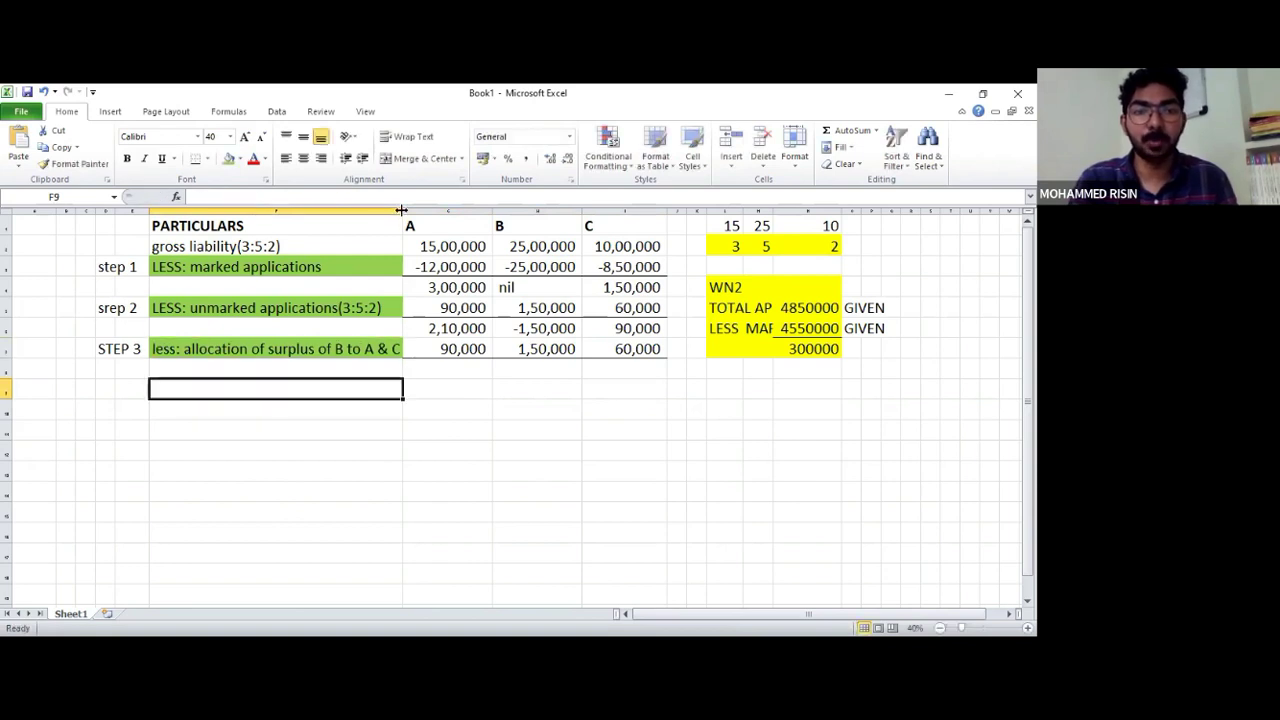
{"action": "double_click", "coordinate": [400, 214]}
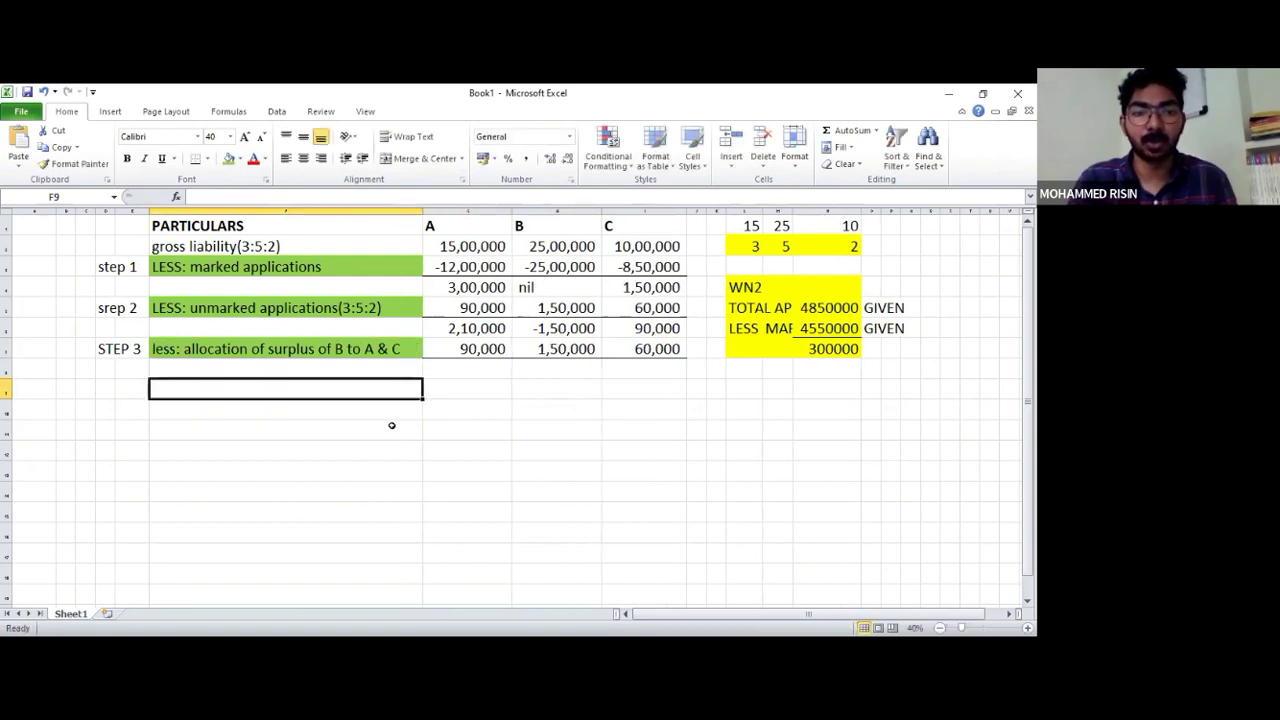
Enter the net liabilities in row 8: 1,20,000 for A, nil for B and 30,000 for C
{"action": "left_click", "coordinate": [479, 371]}
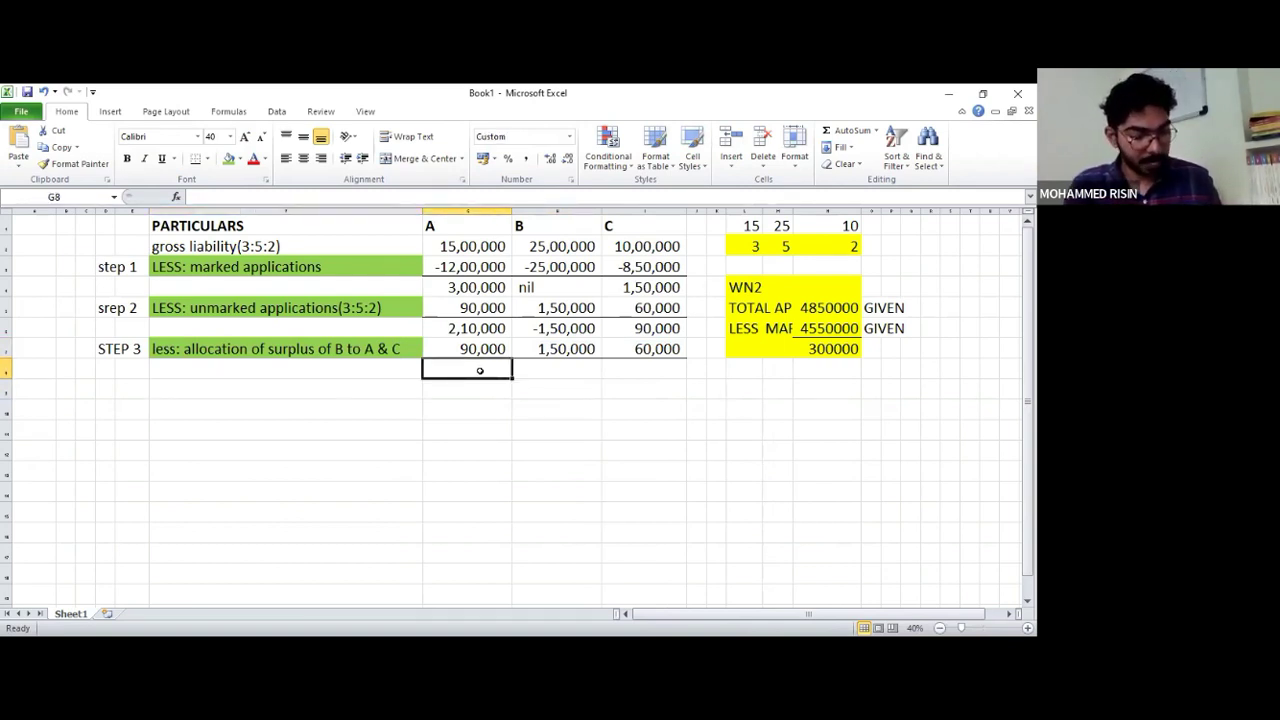
{"action": "type", "text": "1,2"}
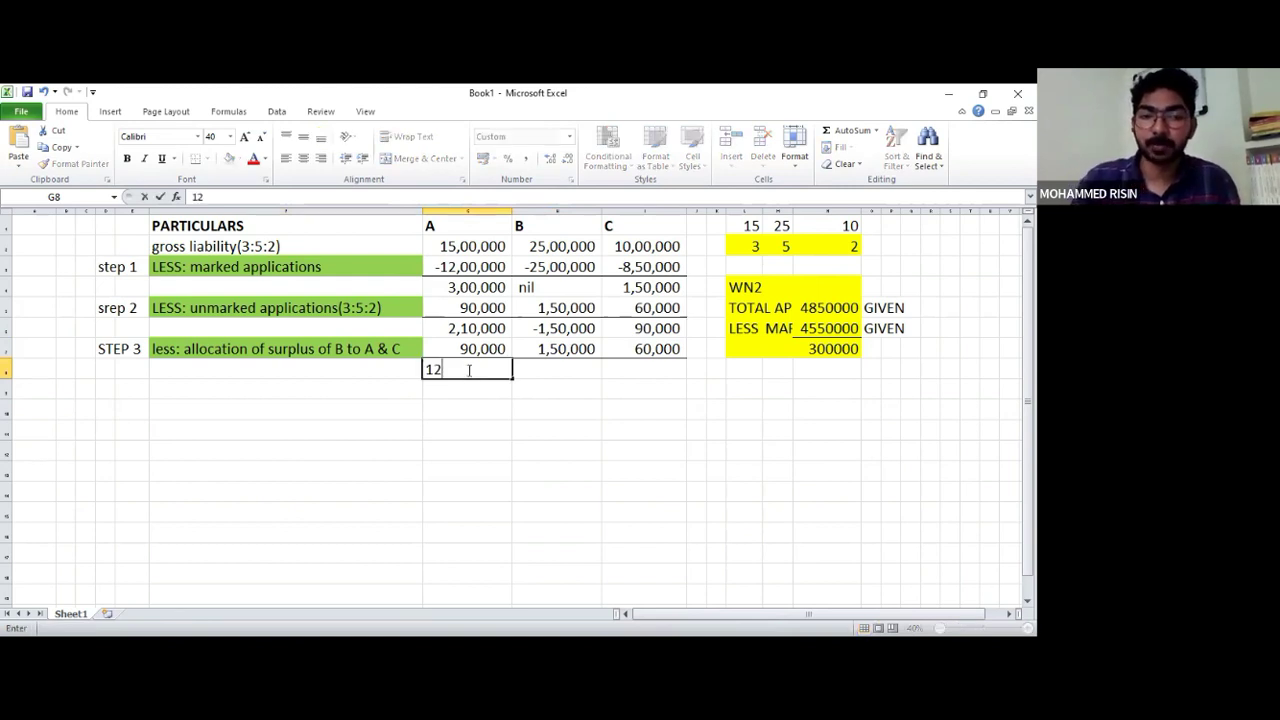
{"action": "type", "text": "0,00"}
{"action": "key", "text": "Return"}
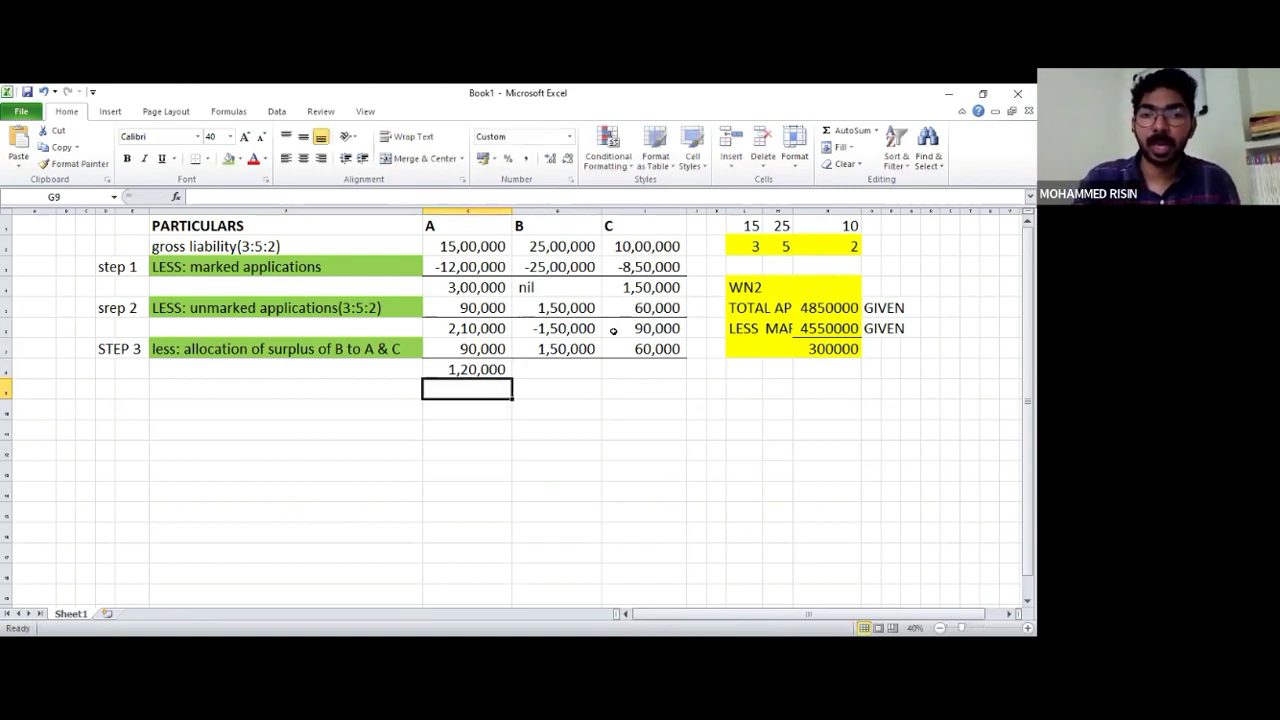
{"action": "left_click", "coordinate": [563, 372]}
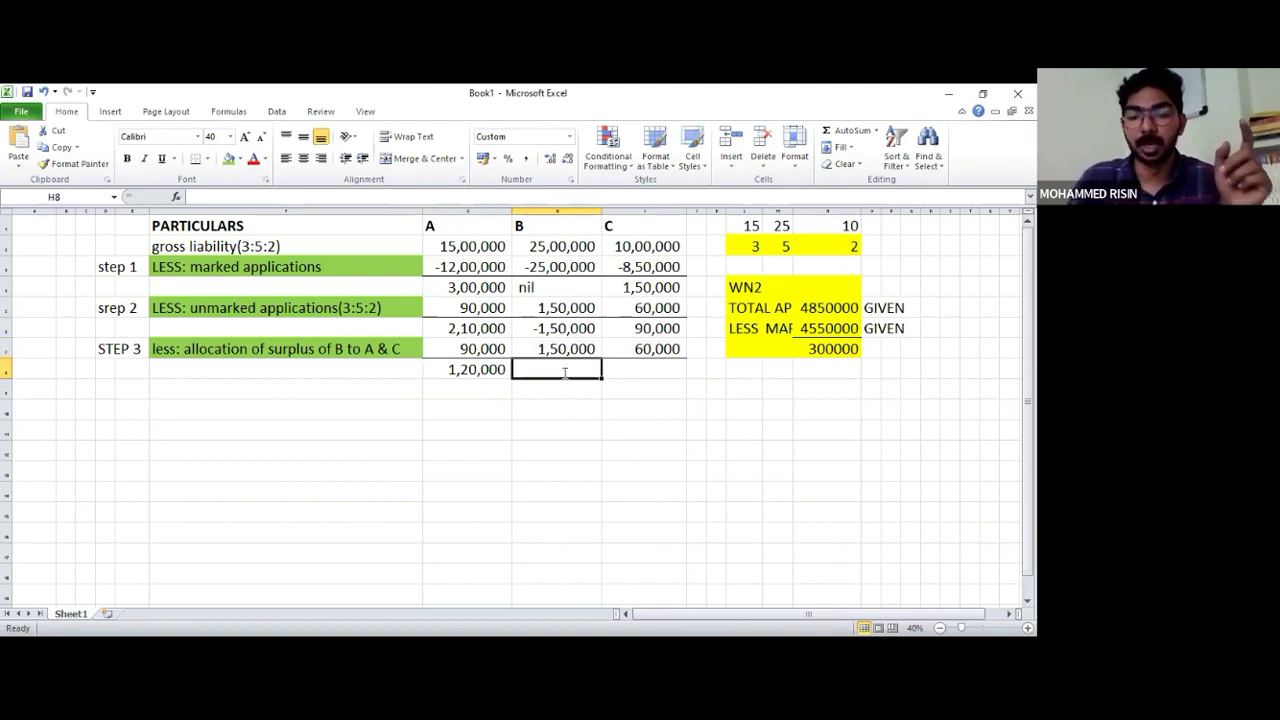
{"action": "type", "text": "nil"}
{"action": "key", "text": "Tab"}
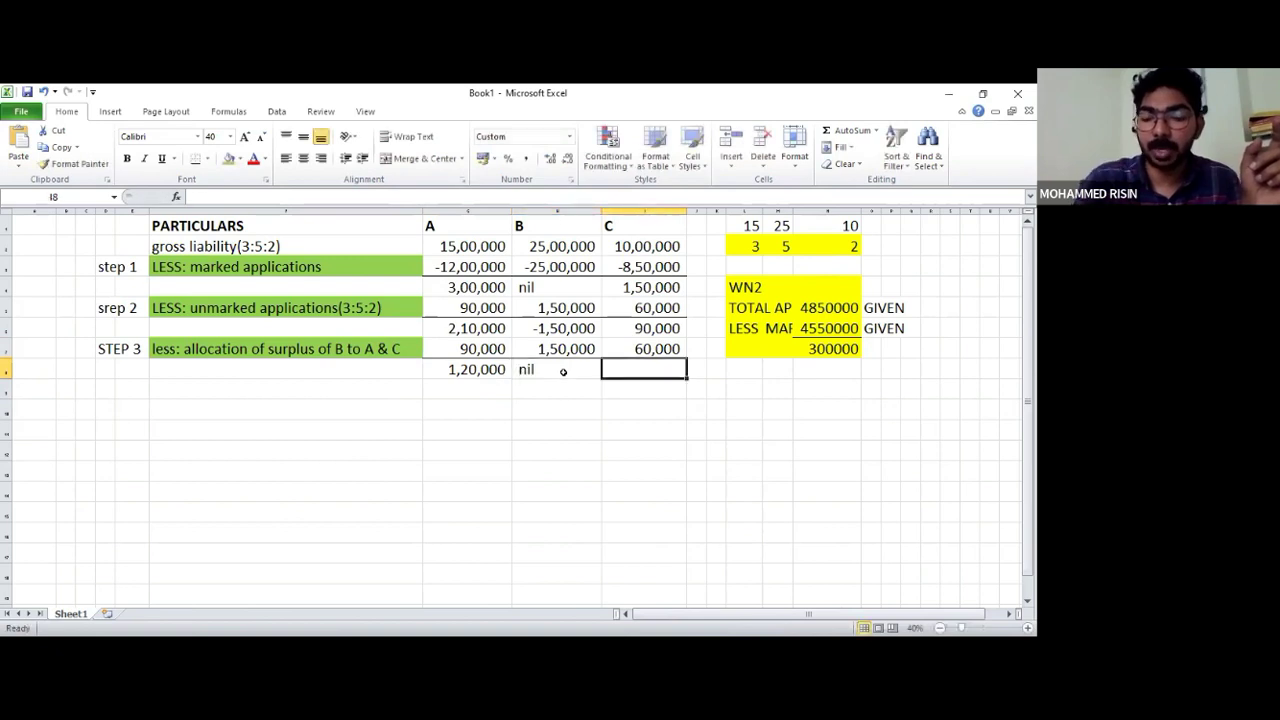
{"action": "type", "text": "3000"}
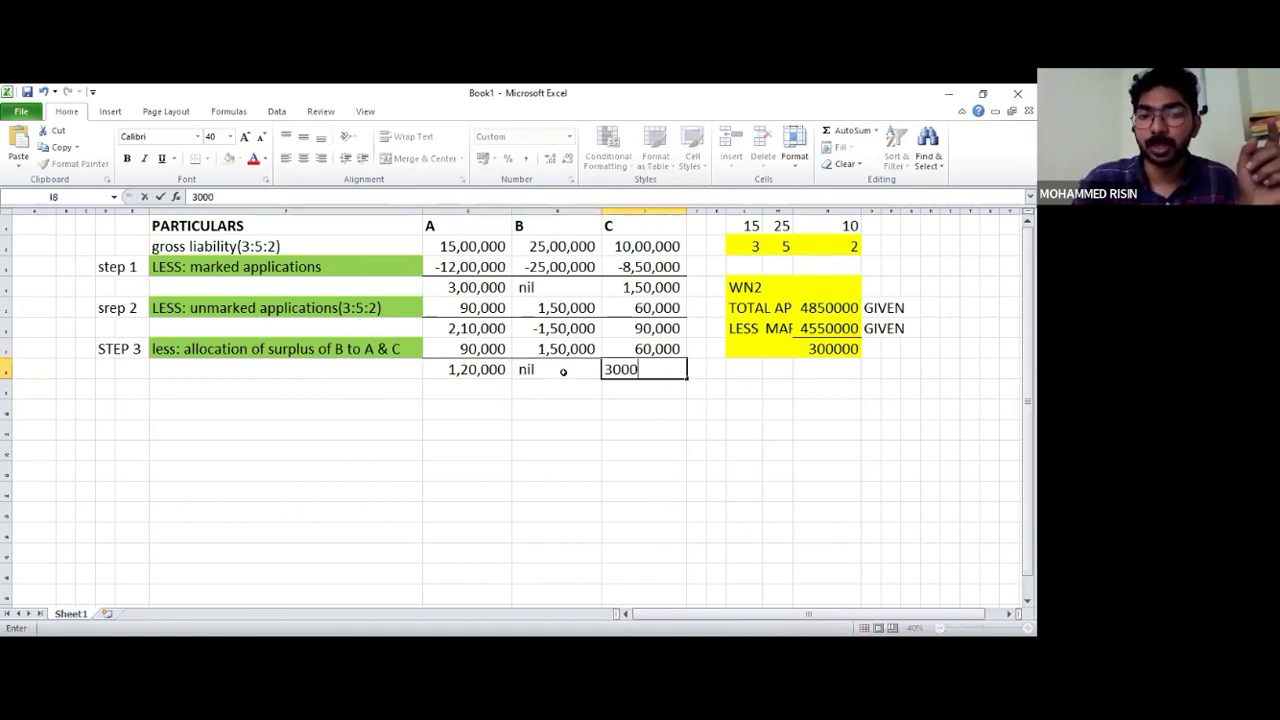
{"action": "type", "text": "0"}
{"action": "key", "text": "ctrl+Return"}
Highlight the net liability amounts in G8:I8 with a green fill
{"action": "key", "text": "Left"}
{"action": "key", "text": "Left"}
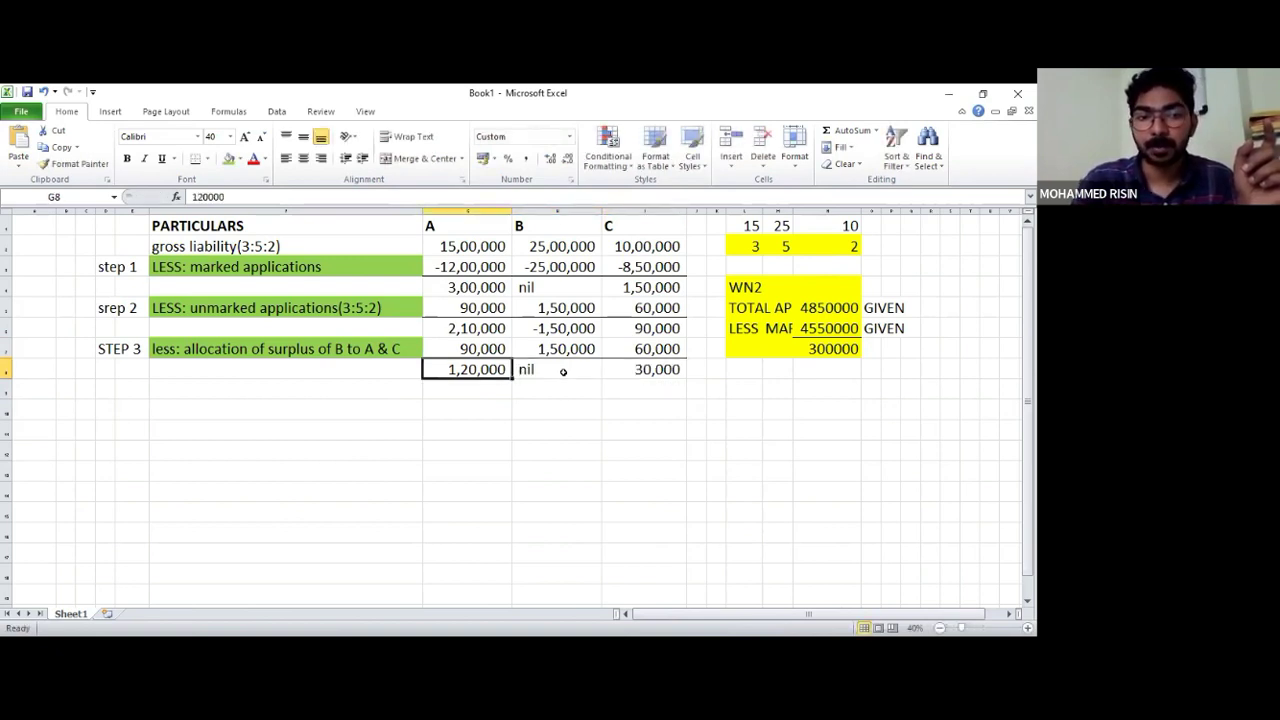
{"action": "key", "text": "Down"}
{"action": "key", "text": "Left"}
{"action": "key", "text": "Up"}
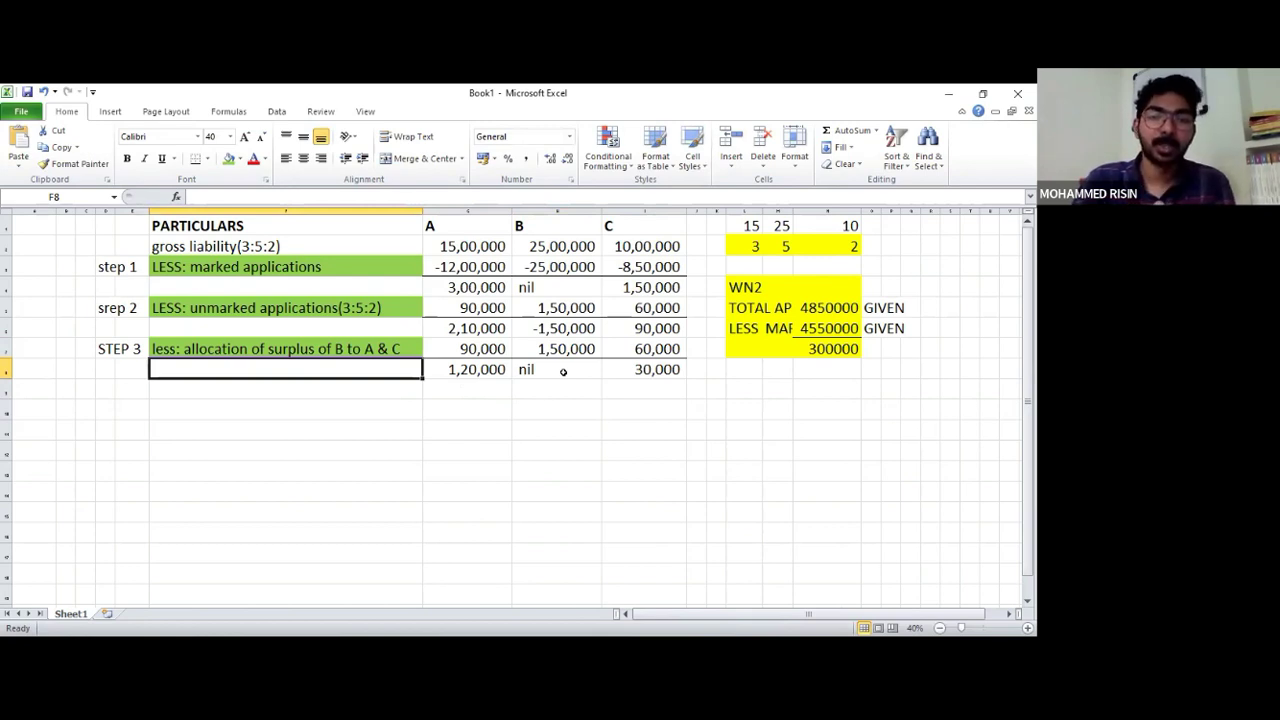
{"action": "key", "text": "Right"}
{"action": "key", "text": "shift+Right"}
{"action": "key", "text": "shift+Right"}
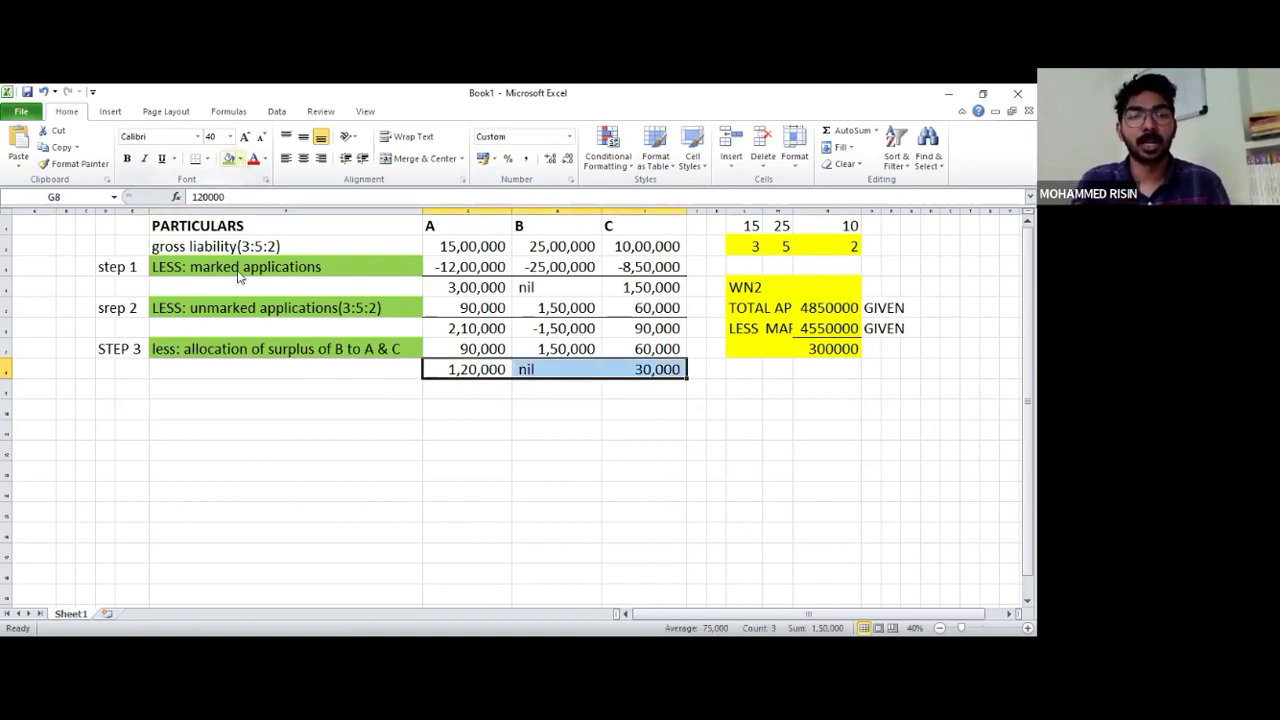
{"action": "left_click", "coordinate": [228, 158]}
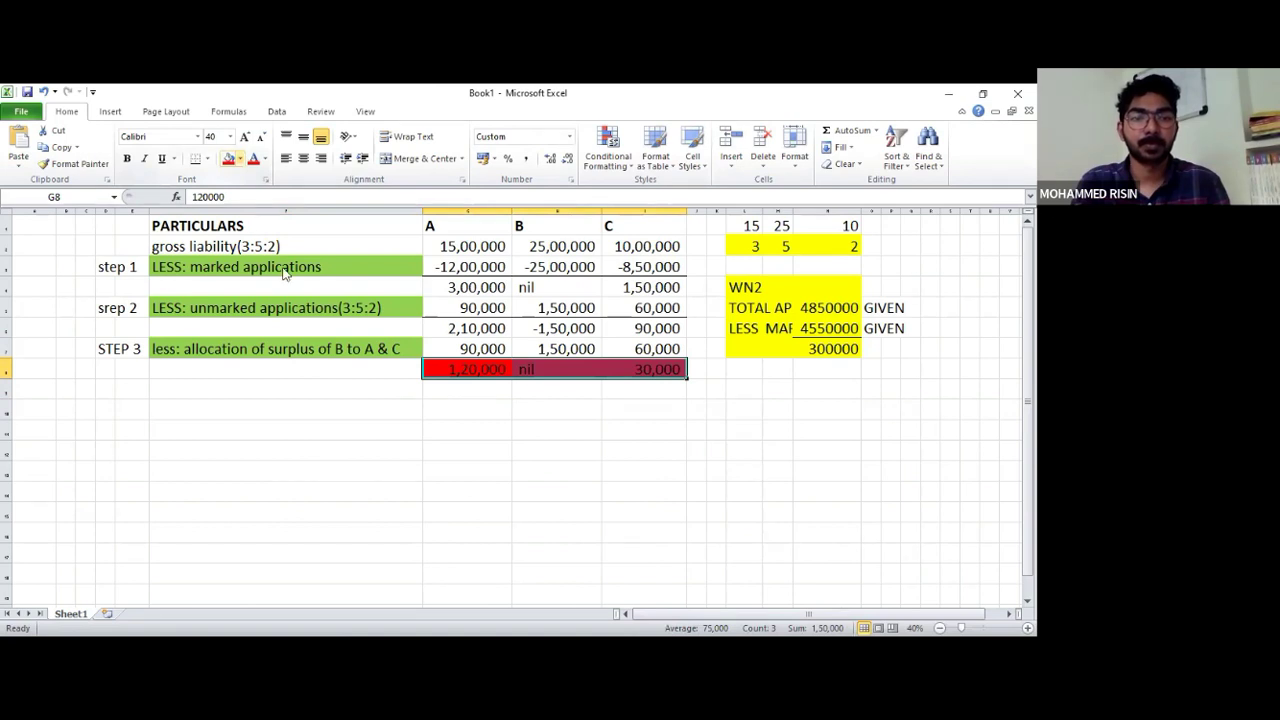
{"action": "key", "text": "ctrl+z"}
{"action": "left_click_drag", "start_coordinate": [468, 372], "coordinate": [660, 369]}
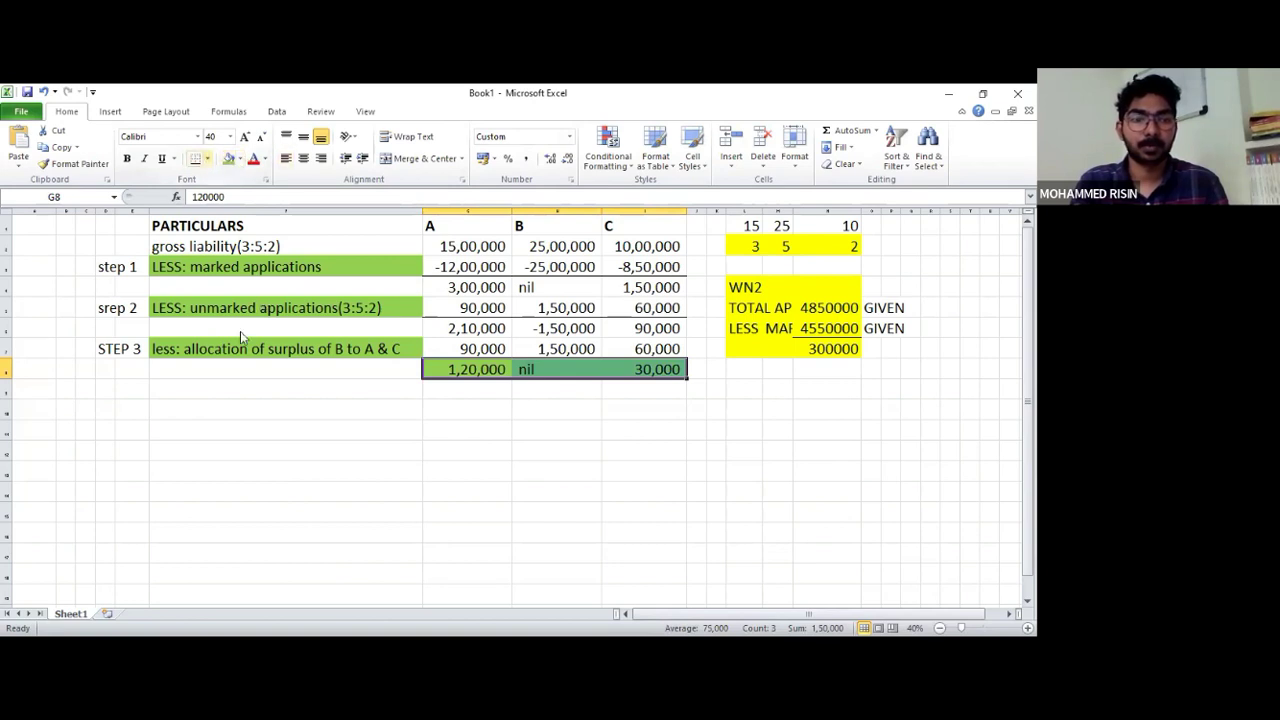
Compare the gross liability row of the statement with Question 1 in QUESTIONS.pdf in the browser, and return to the Excel sheet
{"action": "left_click", "coordinate": [420, 472]}
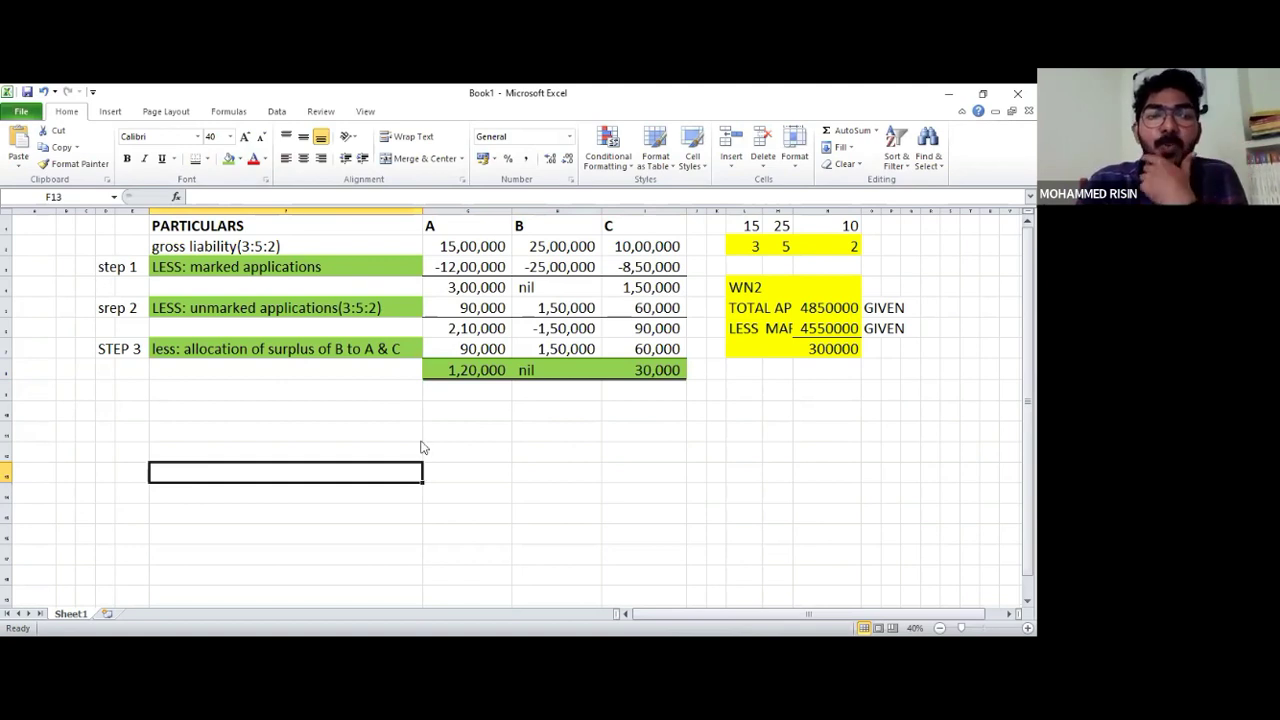
{"action": "key", "text": "alt+Tab"}
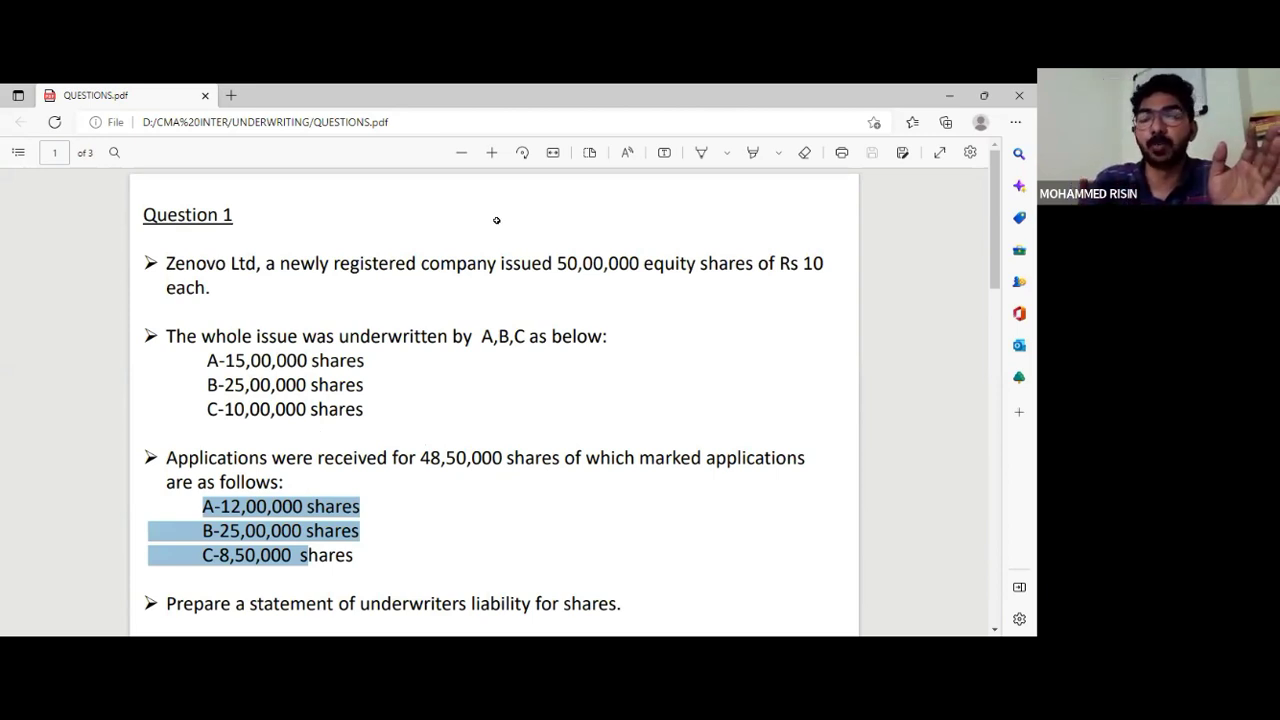
{"action": "key", "text": "alt+Tab"}
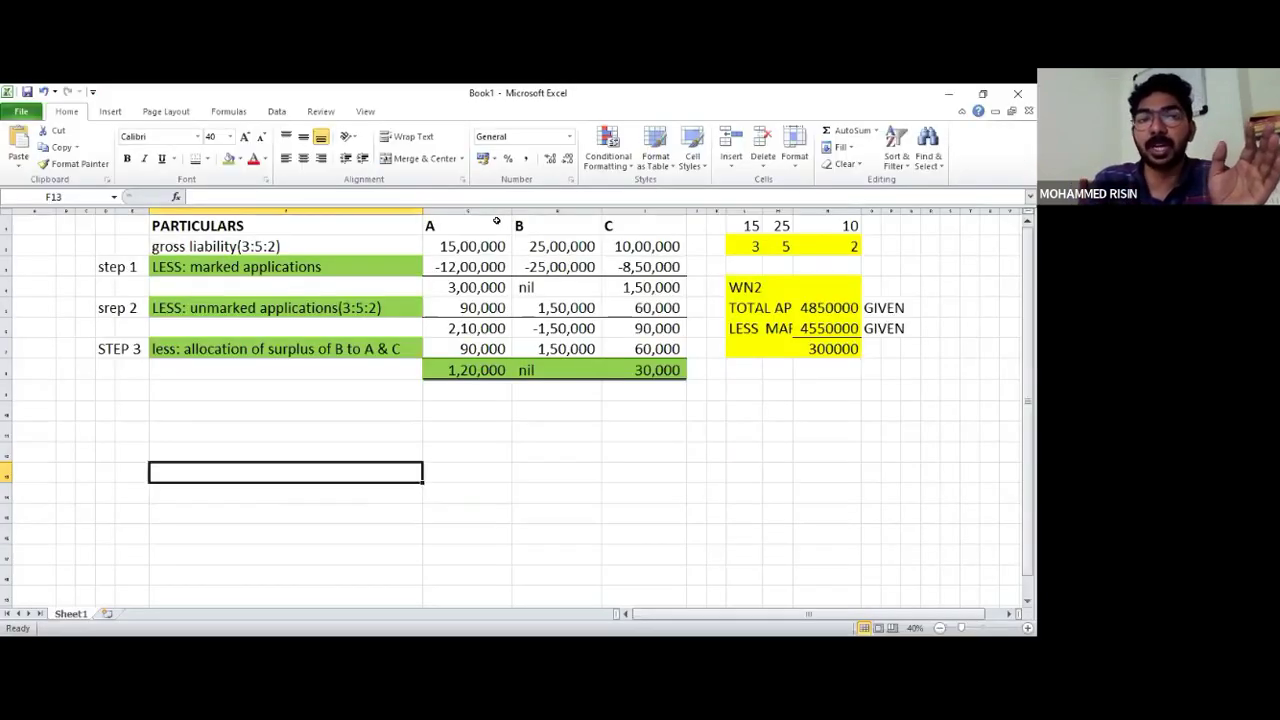
{"action": "left_click", "coordinate": [248, 246]}
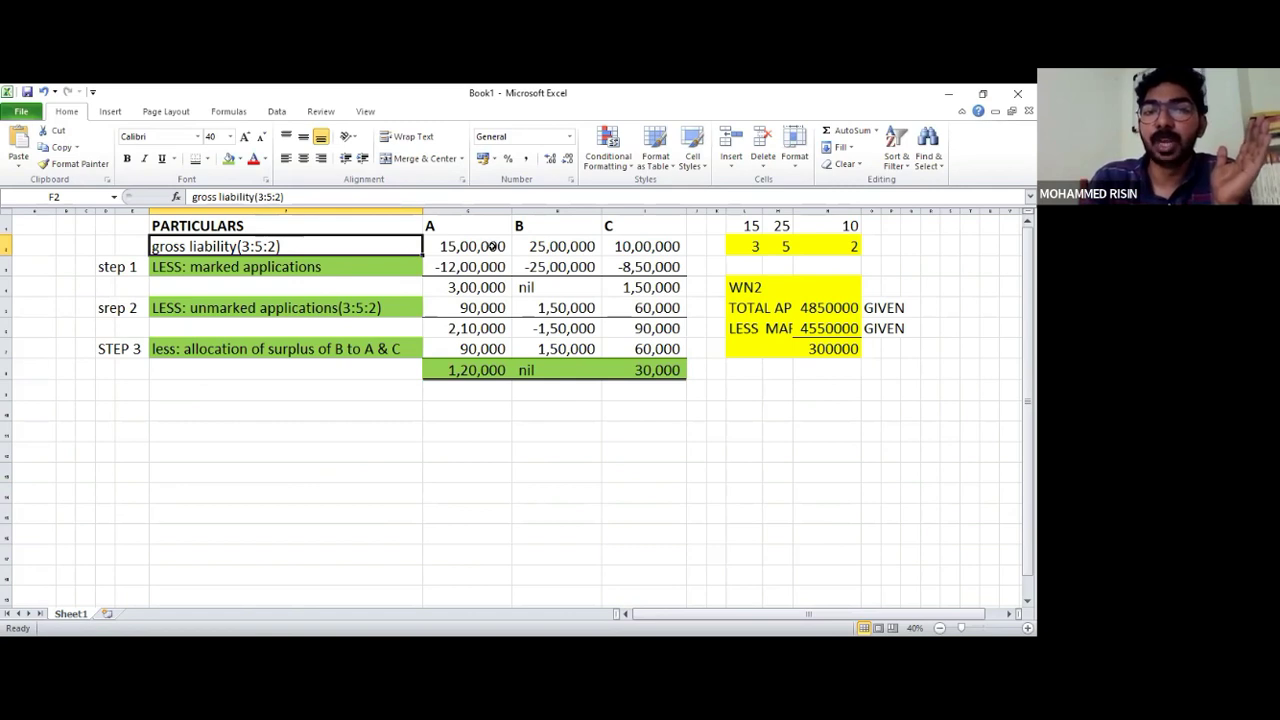
{"action": "left_click", "coordinate": [534, 250]}
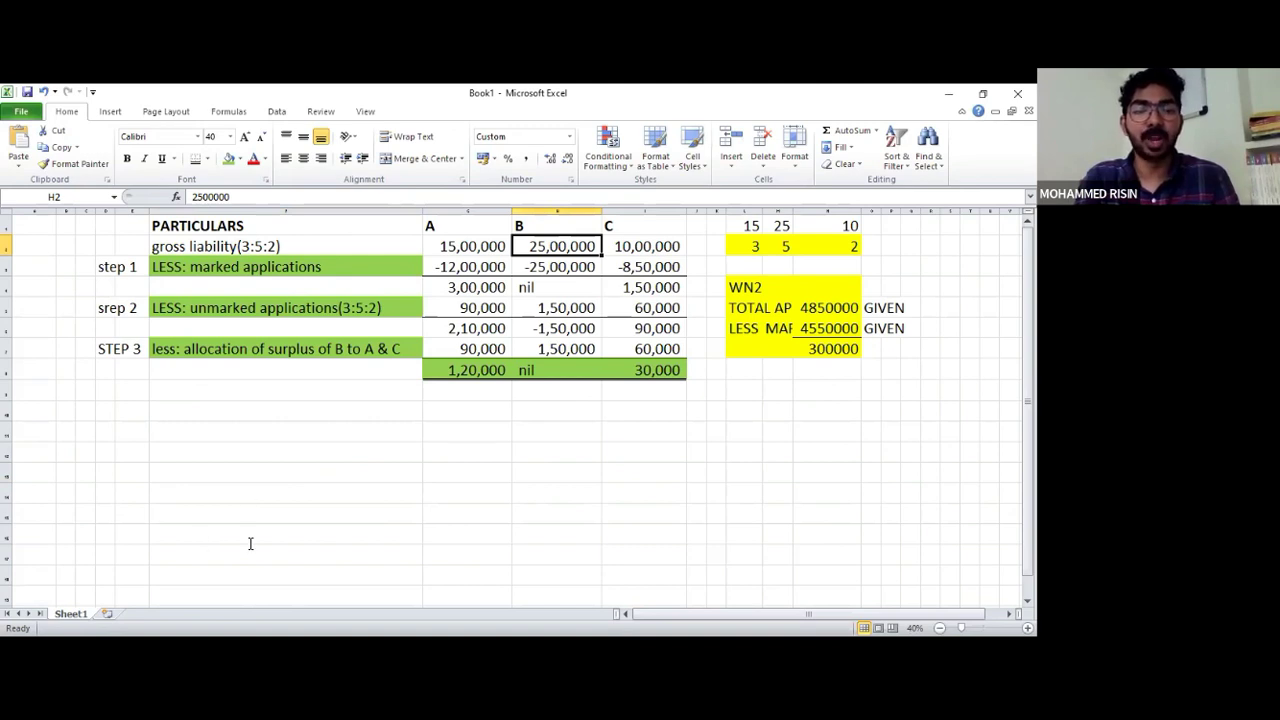
{"action": "key", "text": "alt+Tab"}
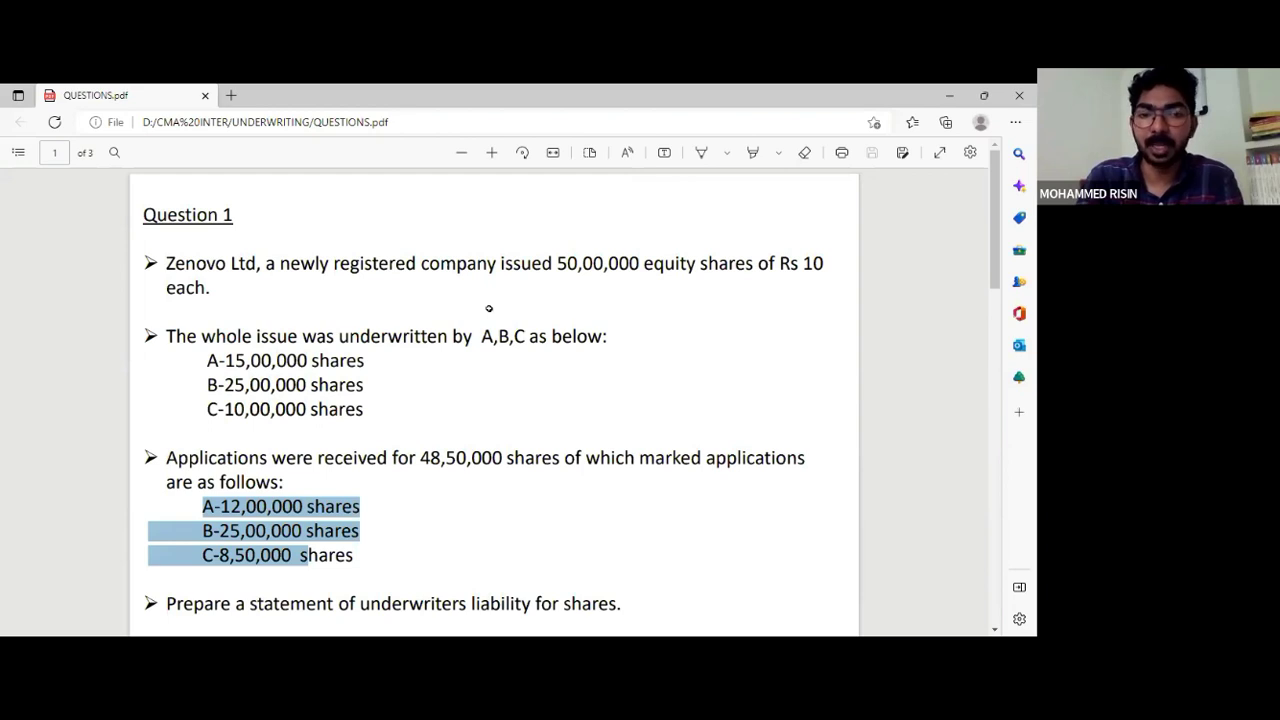
{"action": "key", "text": "alt+Tab"}
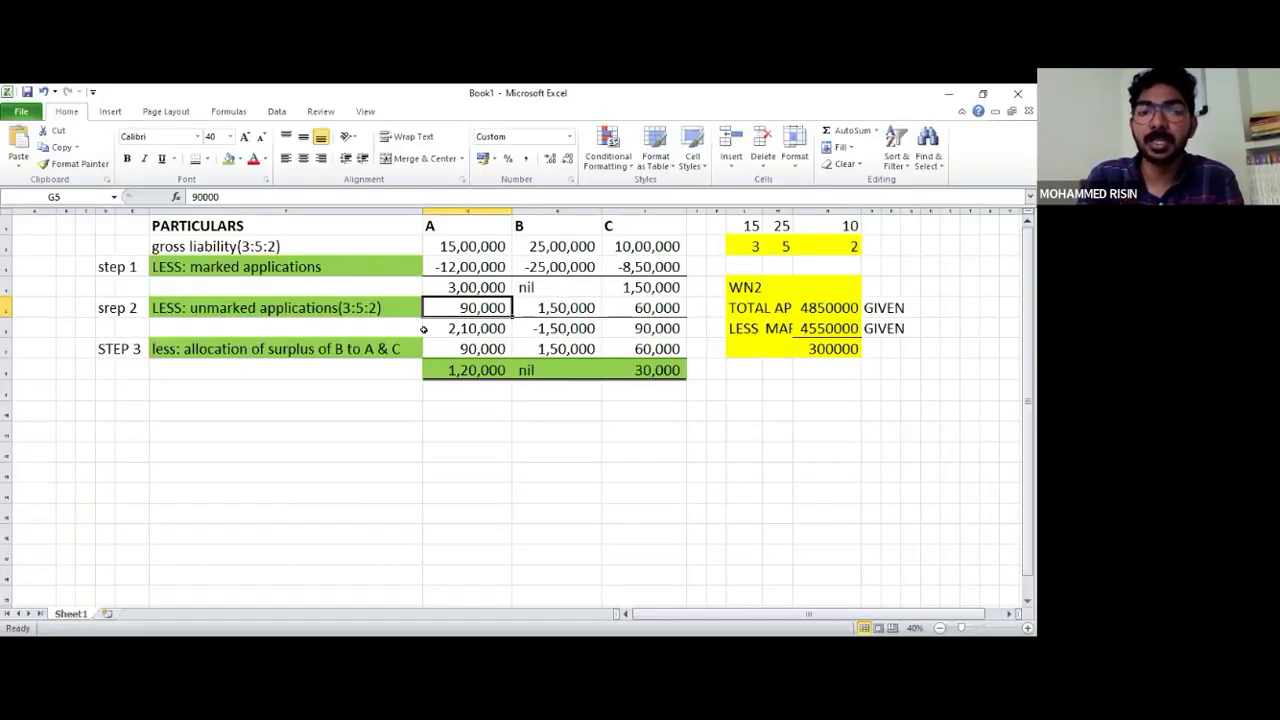
Review the balances of A, B and C in row 6 and B's surplus adjustment in H7
{"action": "left_click", "coordinate": [474, 333]}
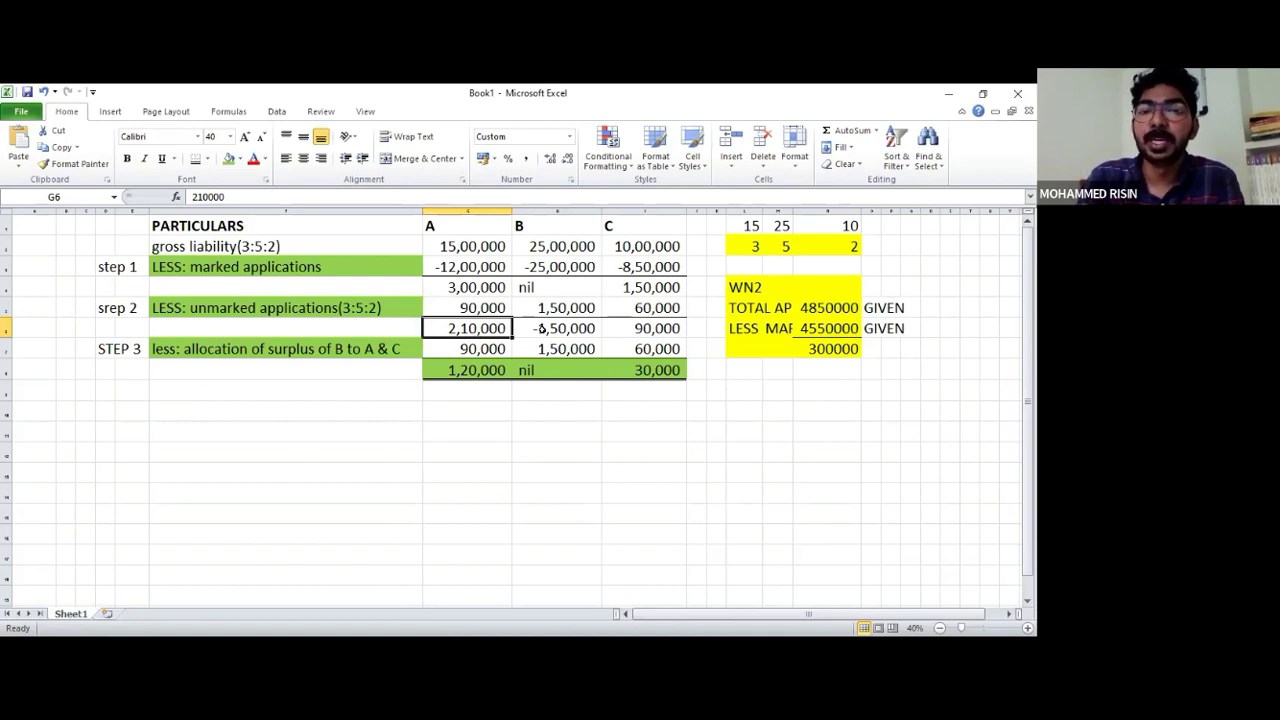
{"action": "left_click", "coordinate": [540, 330]}
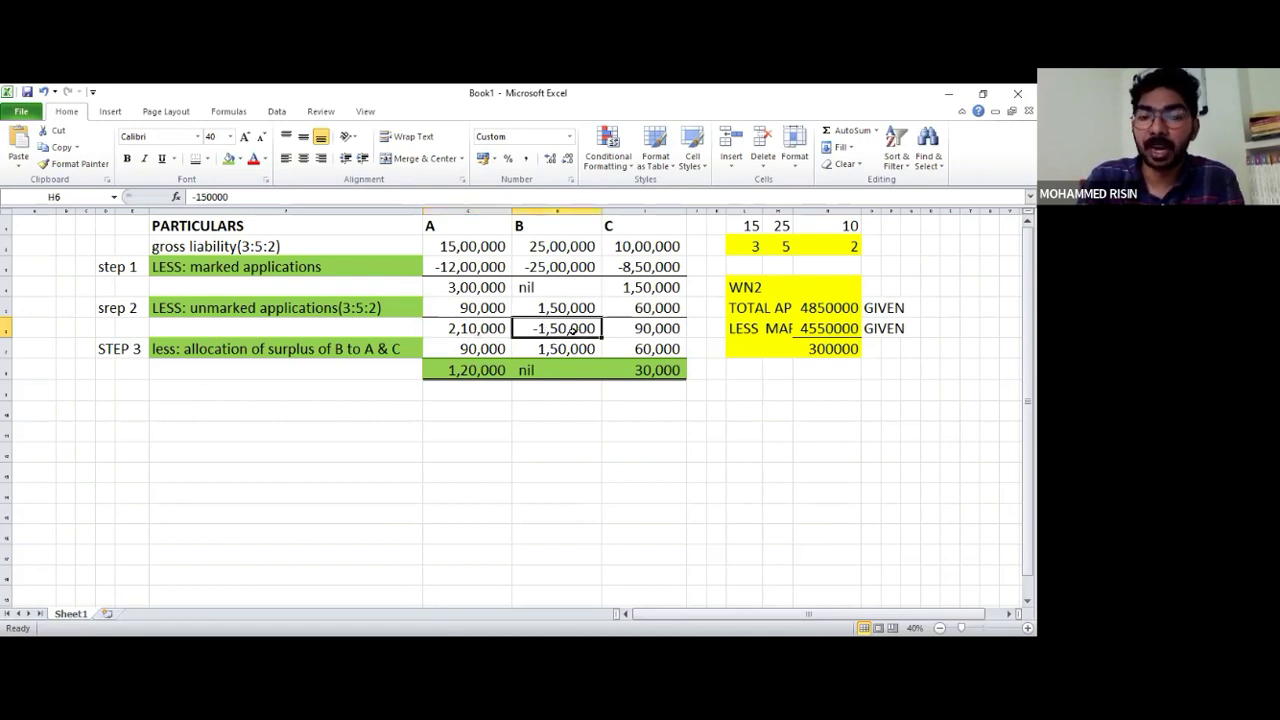
{"action": "left_click", "coordinate": [638, 329]}
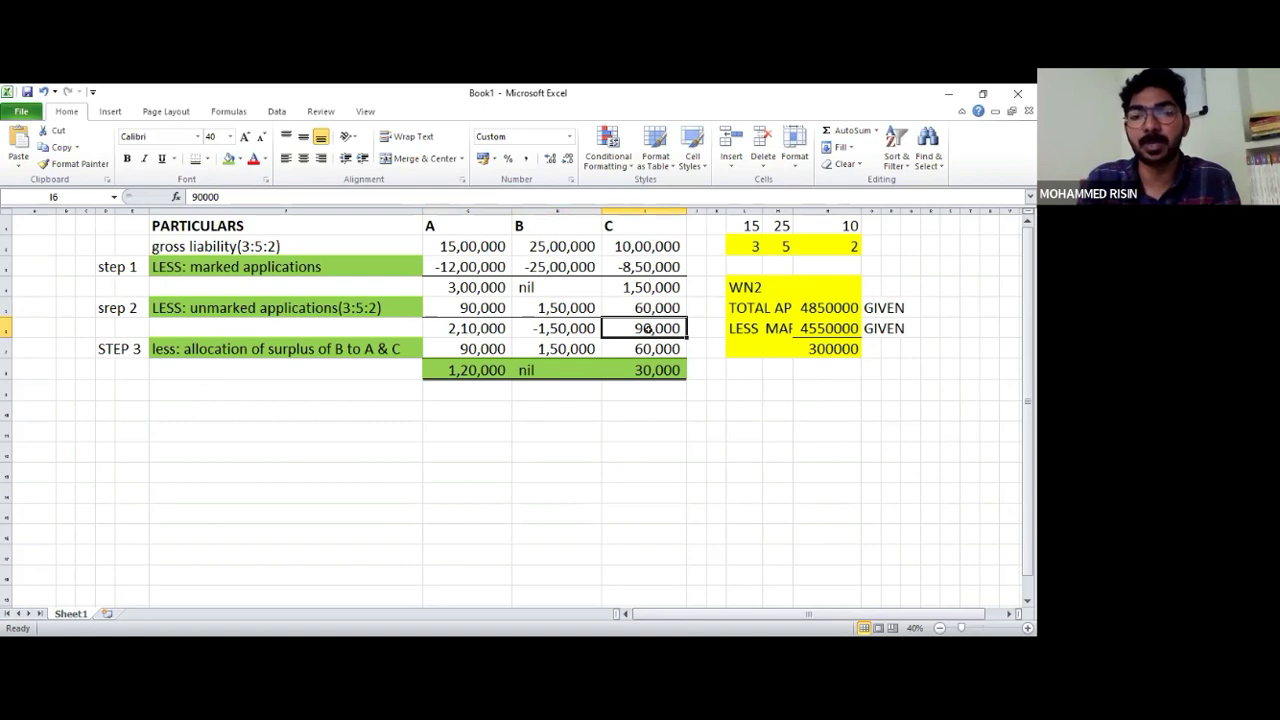
{"action": "left_click", "coordinate": [561, 333]}
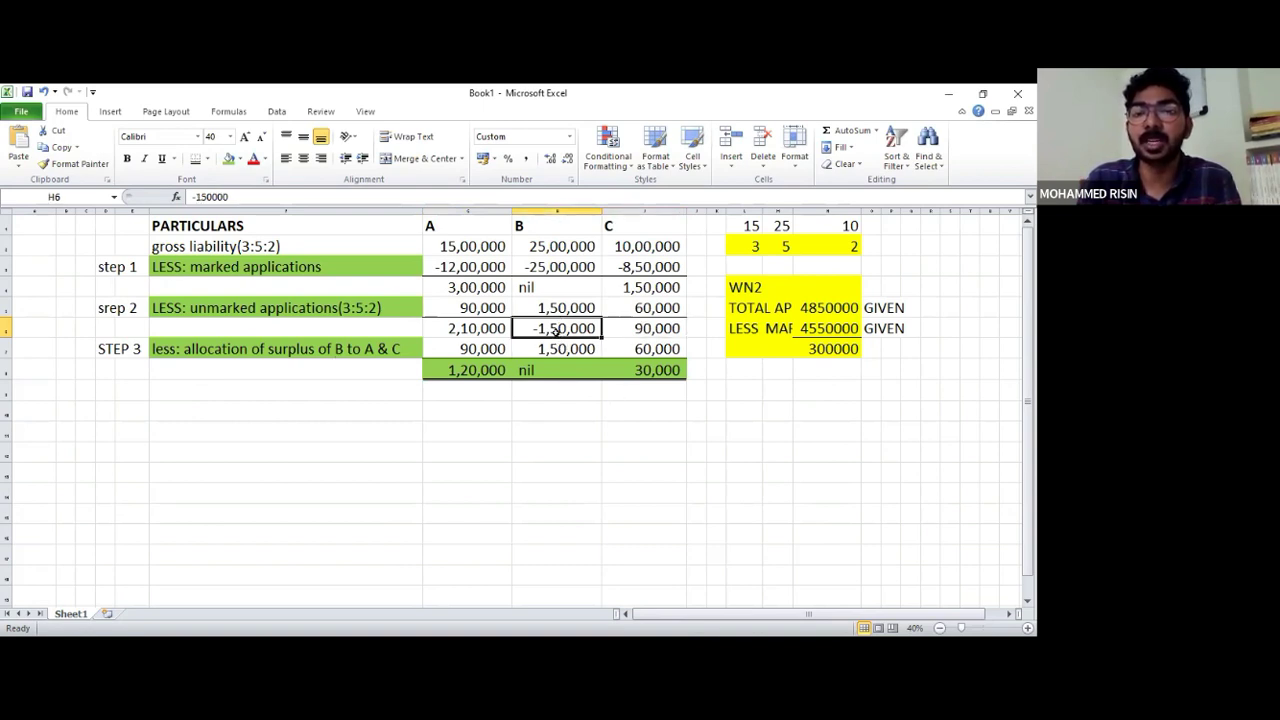
{"action": "left_click", "coordinate": [552, 348]}
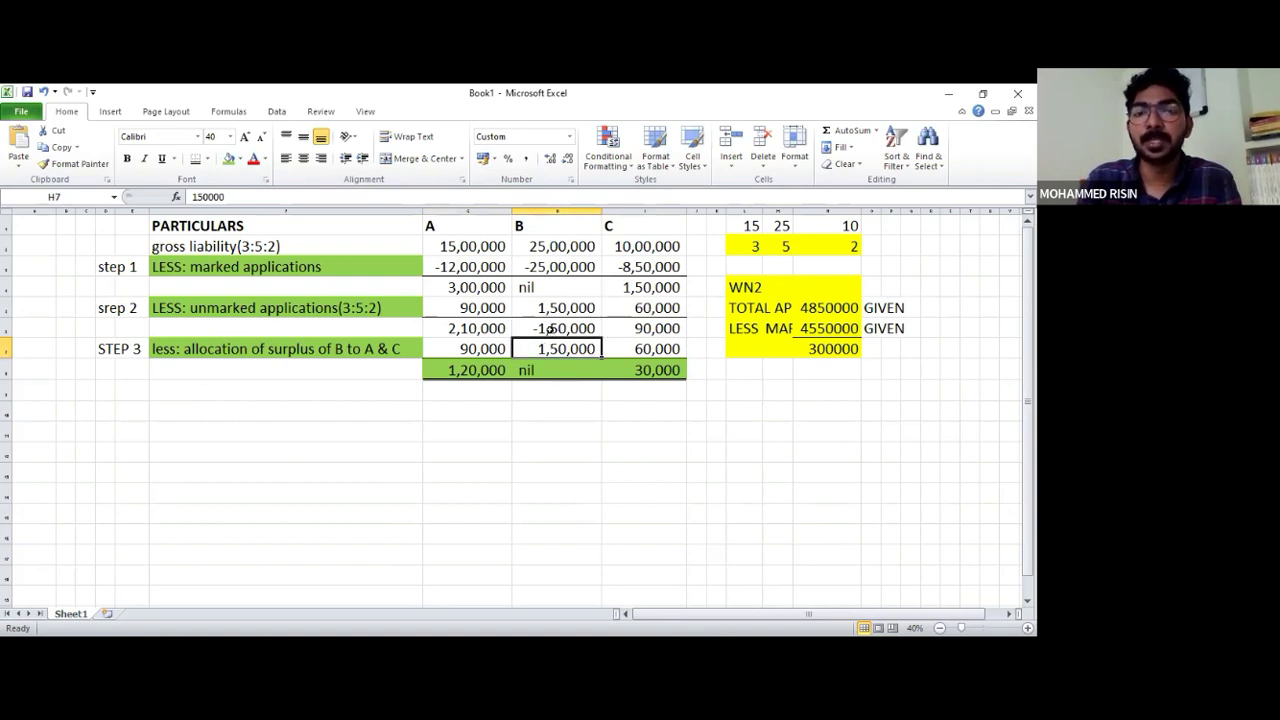
{"action": "left_click", "coordinate": [537, 338]}
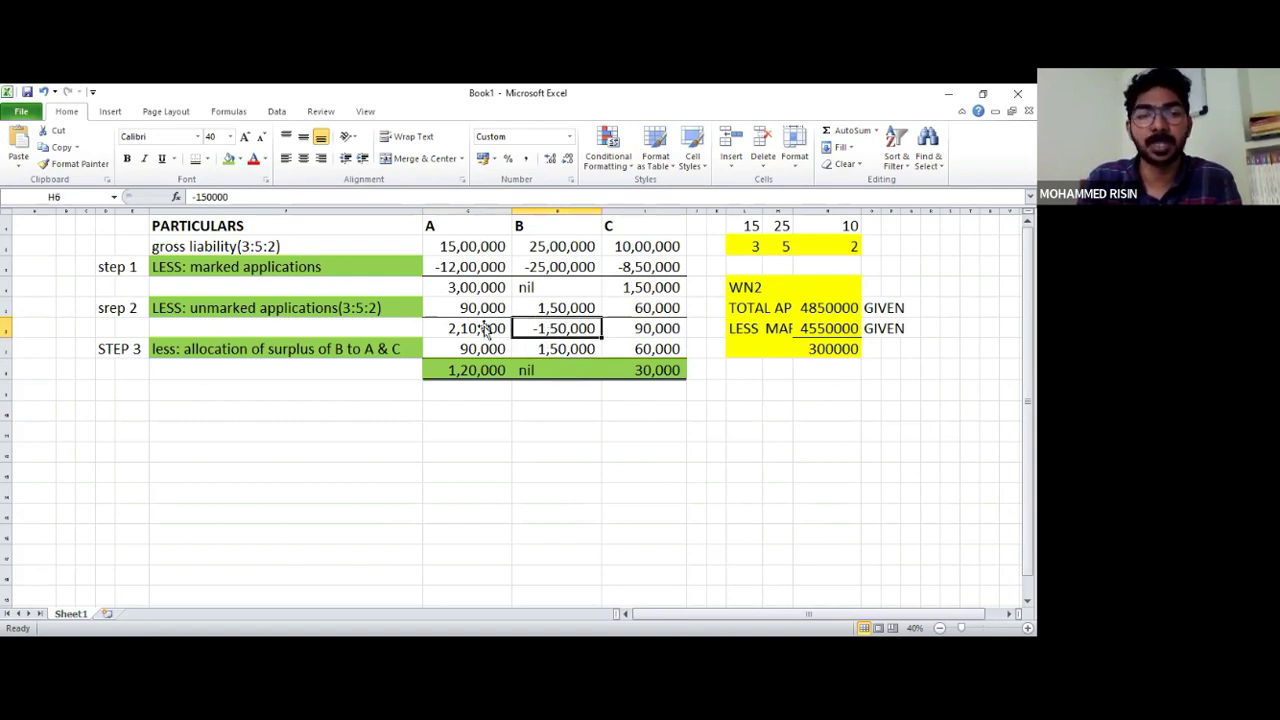
{"action": "key", "text": "Down"}
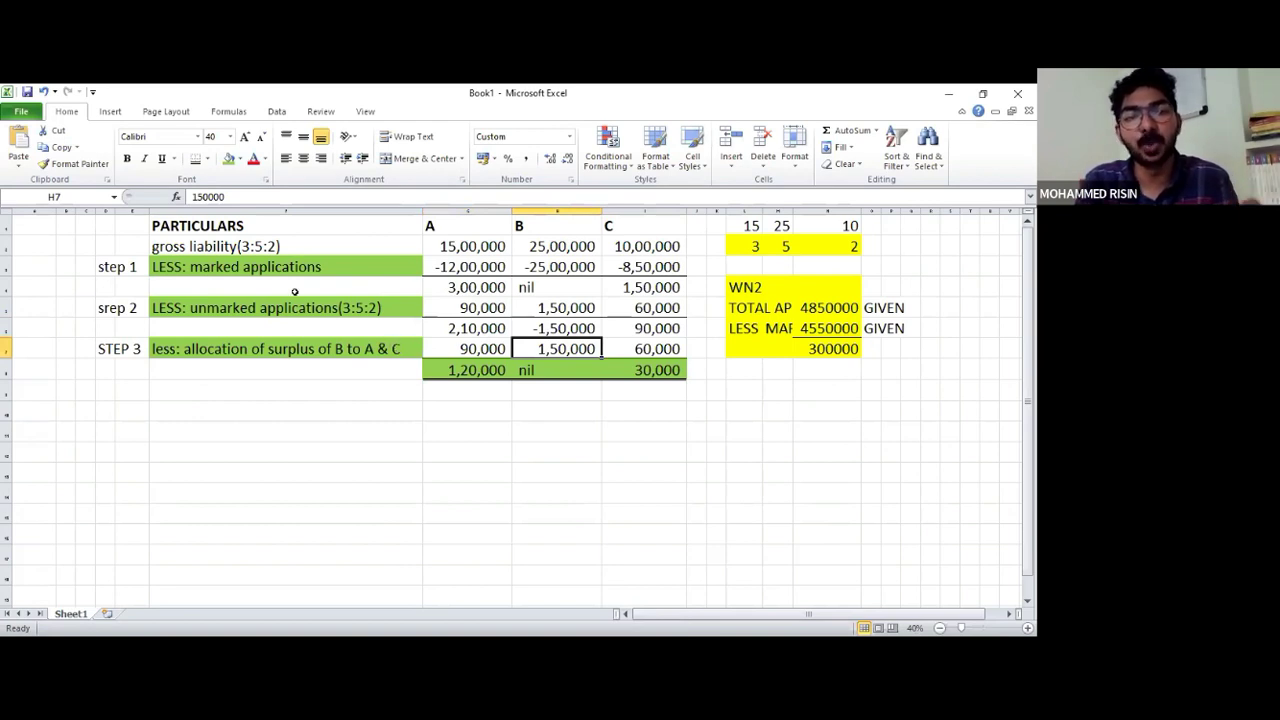
Check the surplus allocated to A and C in row 7 against A's net liability in G8
{"action": "left_click", "coordinate": [256, 247]}
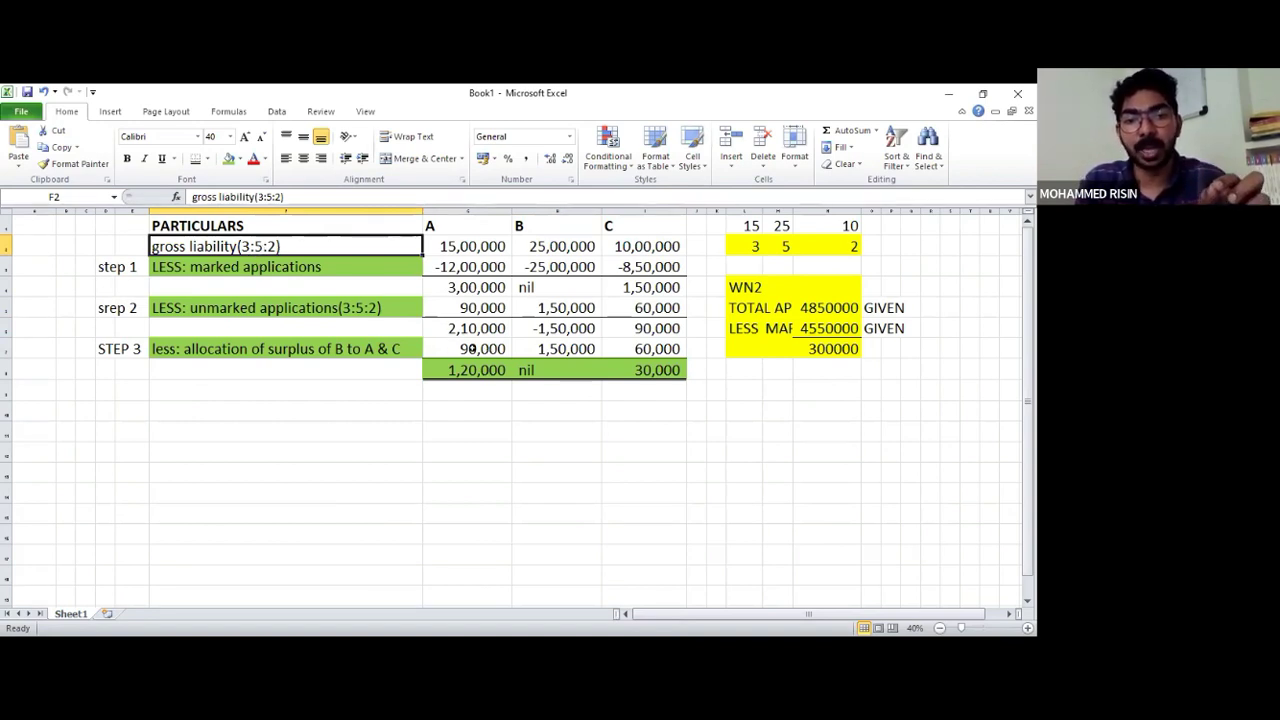
{"action": "left_click_drag", "start_coordinate": [474, 370], "coordinate": [471, 347]}
{"action": "left_click", "coordinate": [471, 347]}
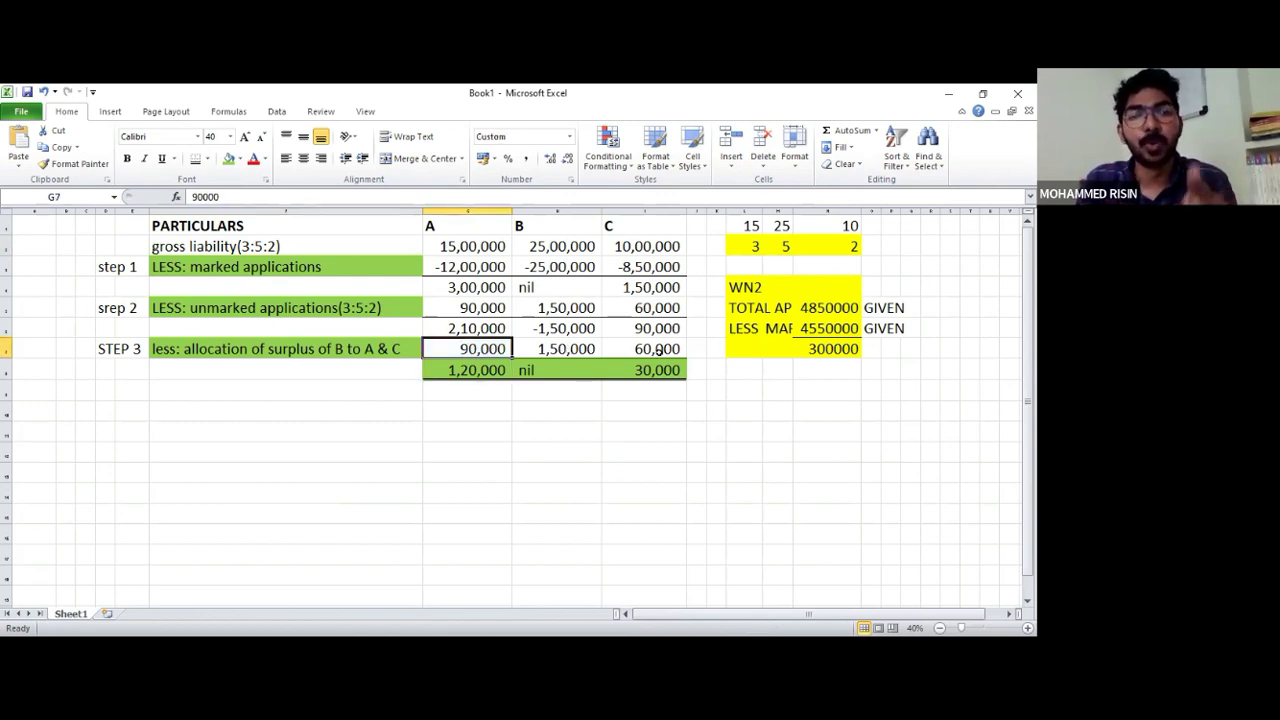
{"action": "left_click", "coordinate": [655, 352]}
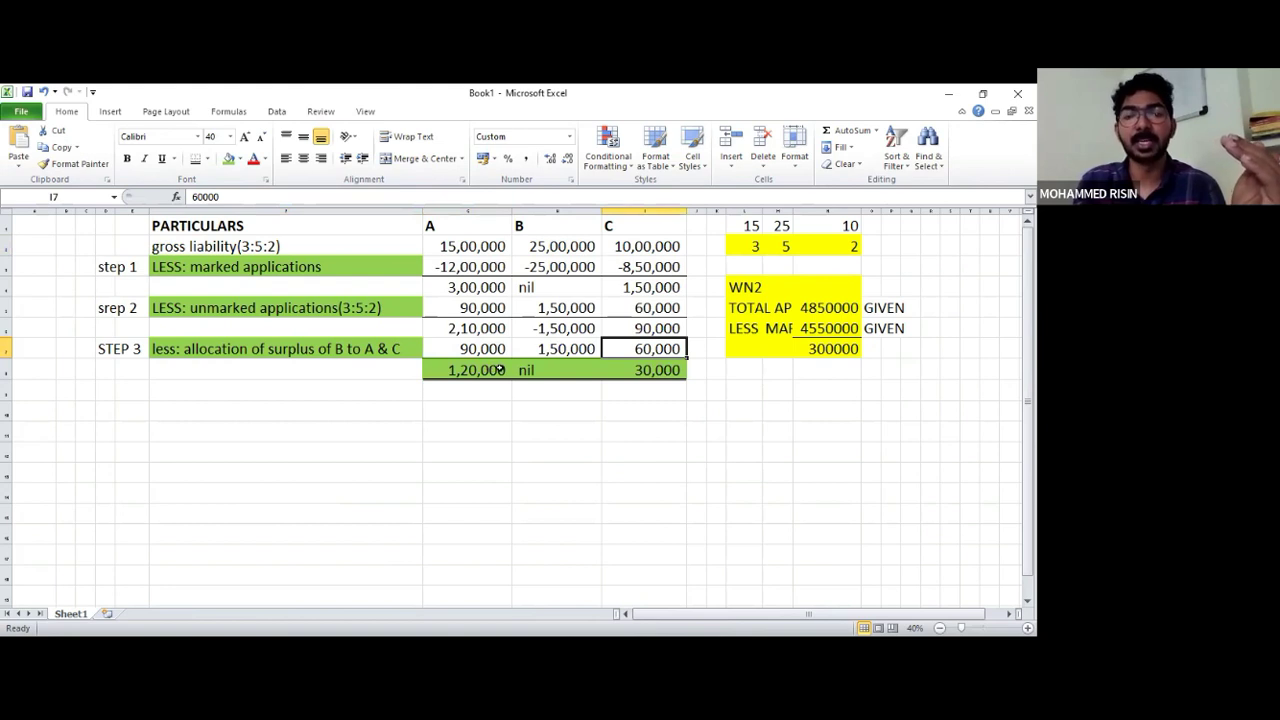
{"action": "left_click", "coordinate": [488, 370]}
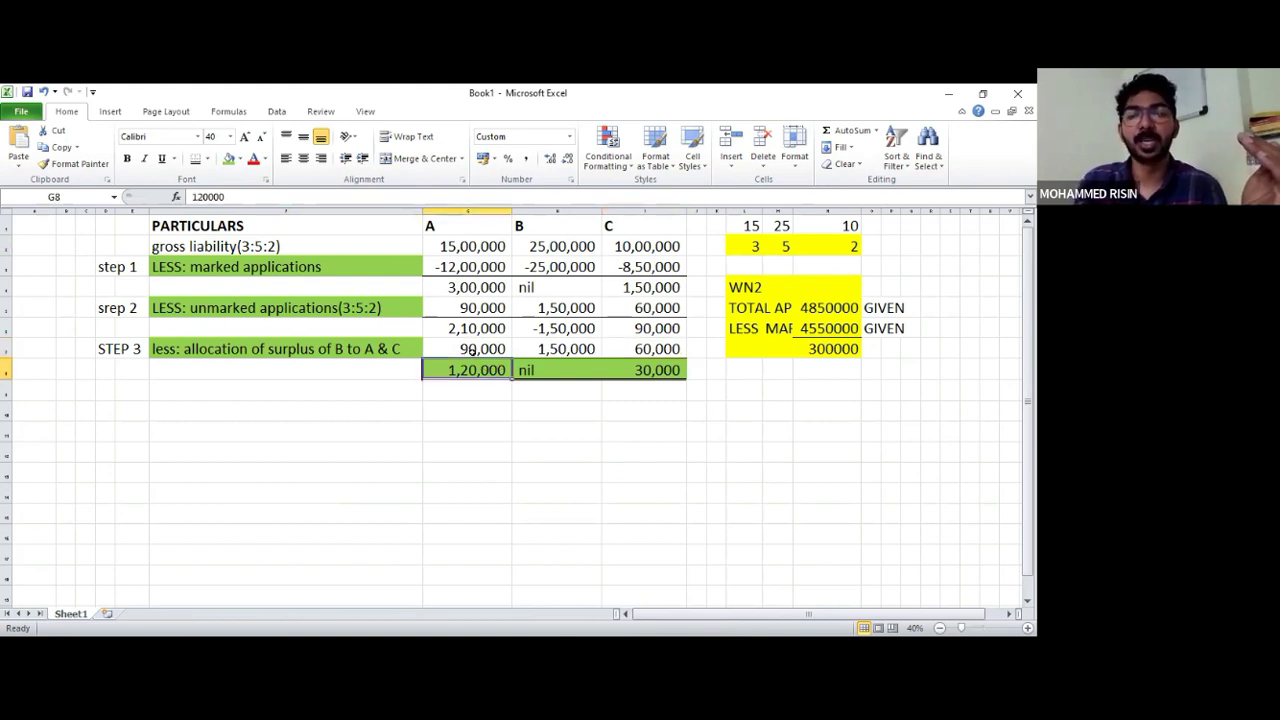
{"action": "key", "text": "Up"}
{"action": "left_click", "coordinate": [476, 370]}
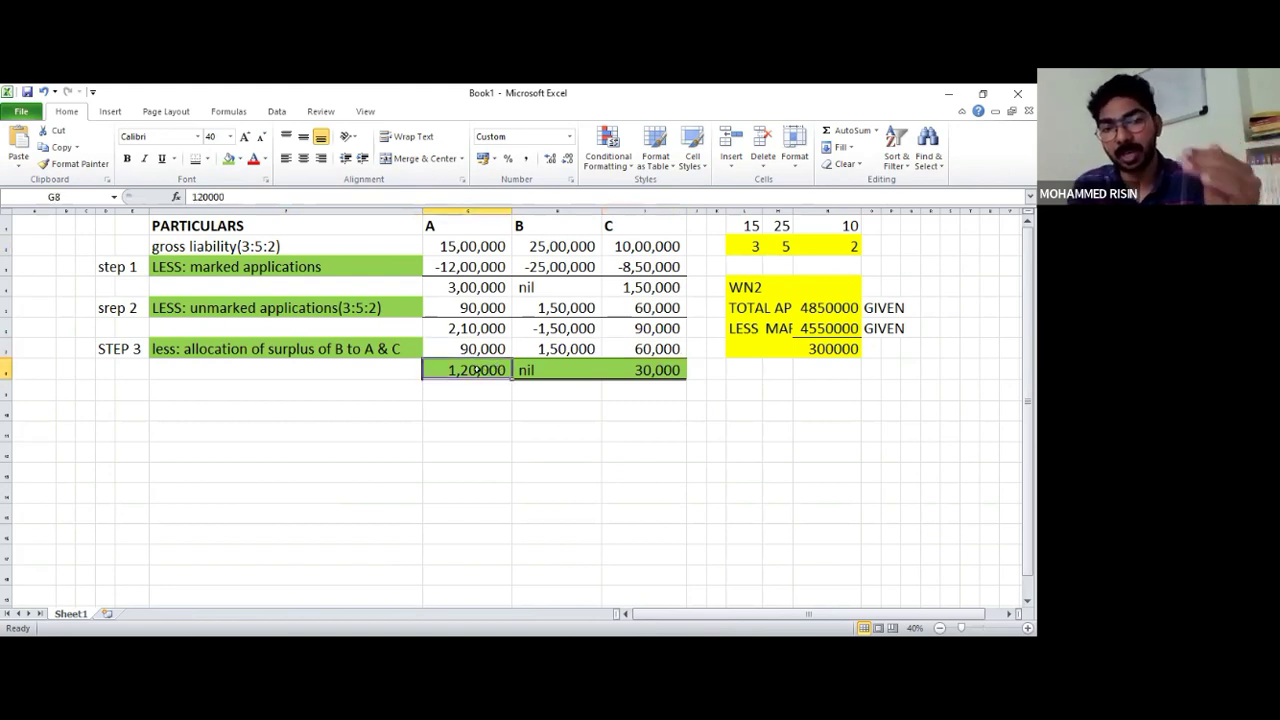
Label the final row of the statement "NET LIABILITY" in F8
{"action": "left_click", "coordinate": [355, 372]}
{"action": "type", "text": "N"}
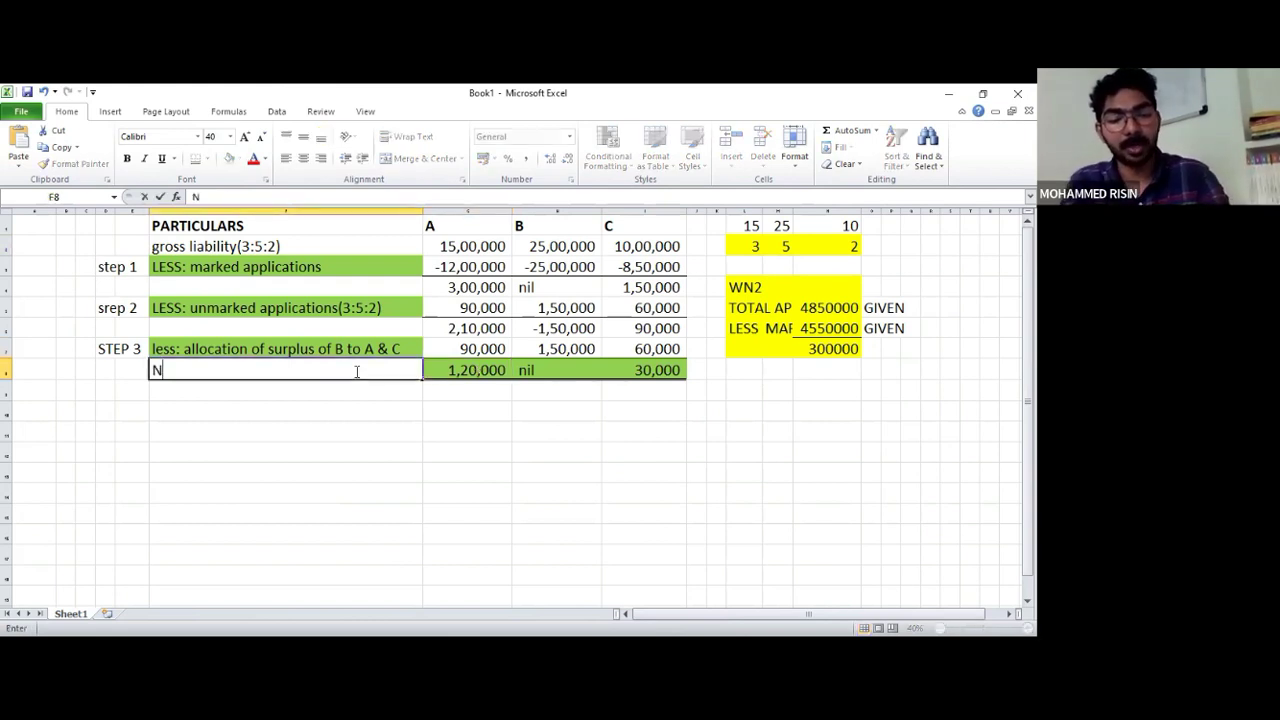
{"action": "type", "text": "ET LI"}
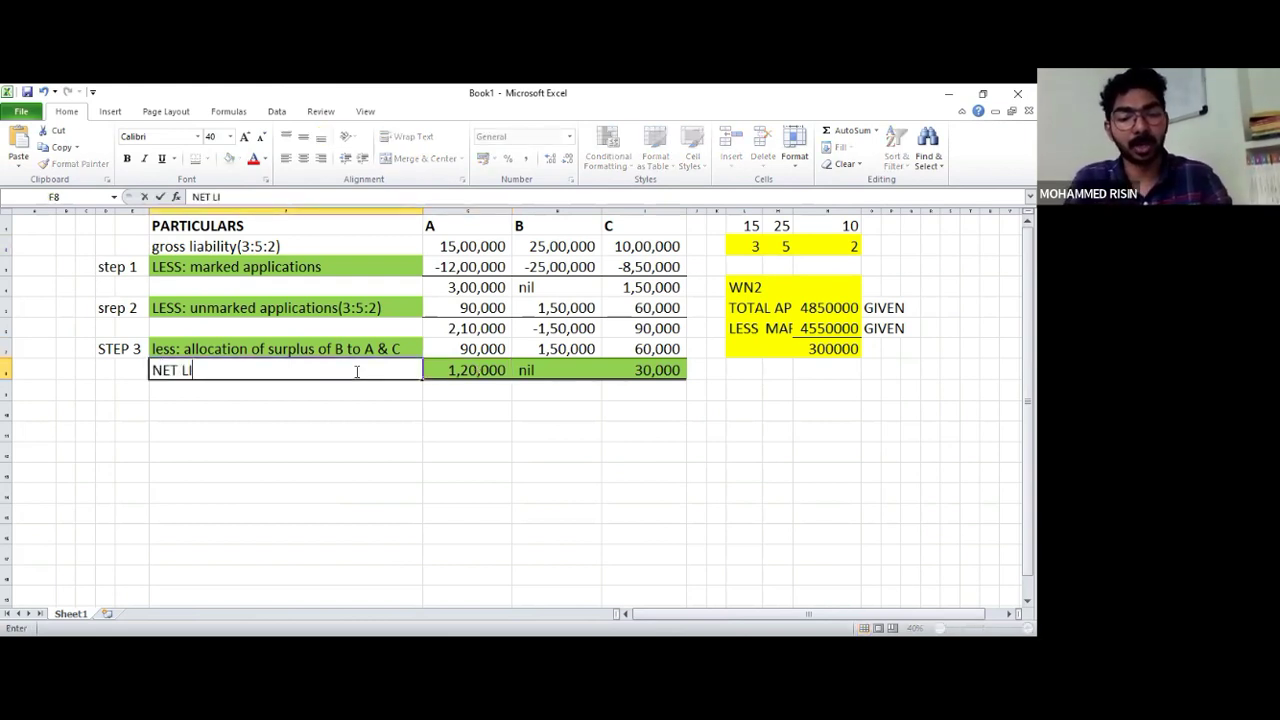
{"action": "type", "text": "ABILITY"}
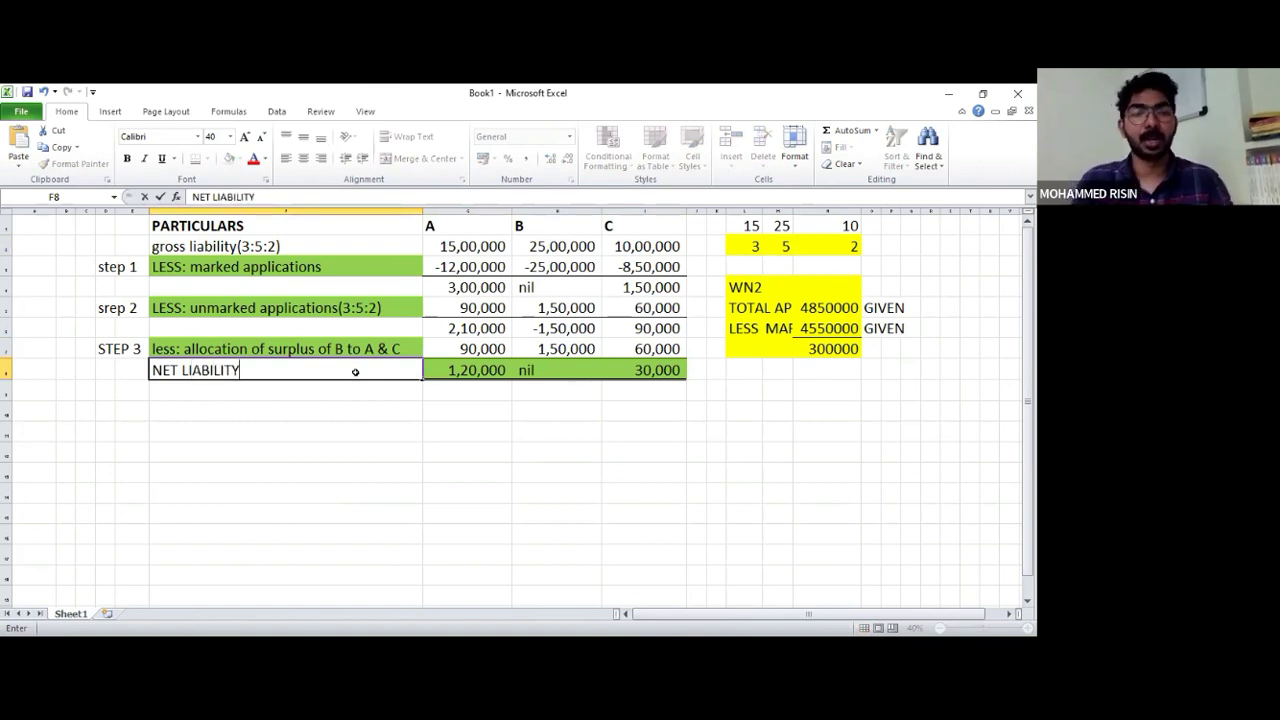
{"action": "key", "text": "Return"}
Review the net liabilities in row 8 and B's figures from gross liability to unmarked applications in H2:H5
{"action": "left_click", "coordinate": [492, 371]}
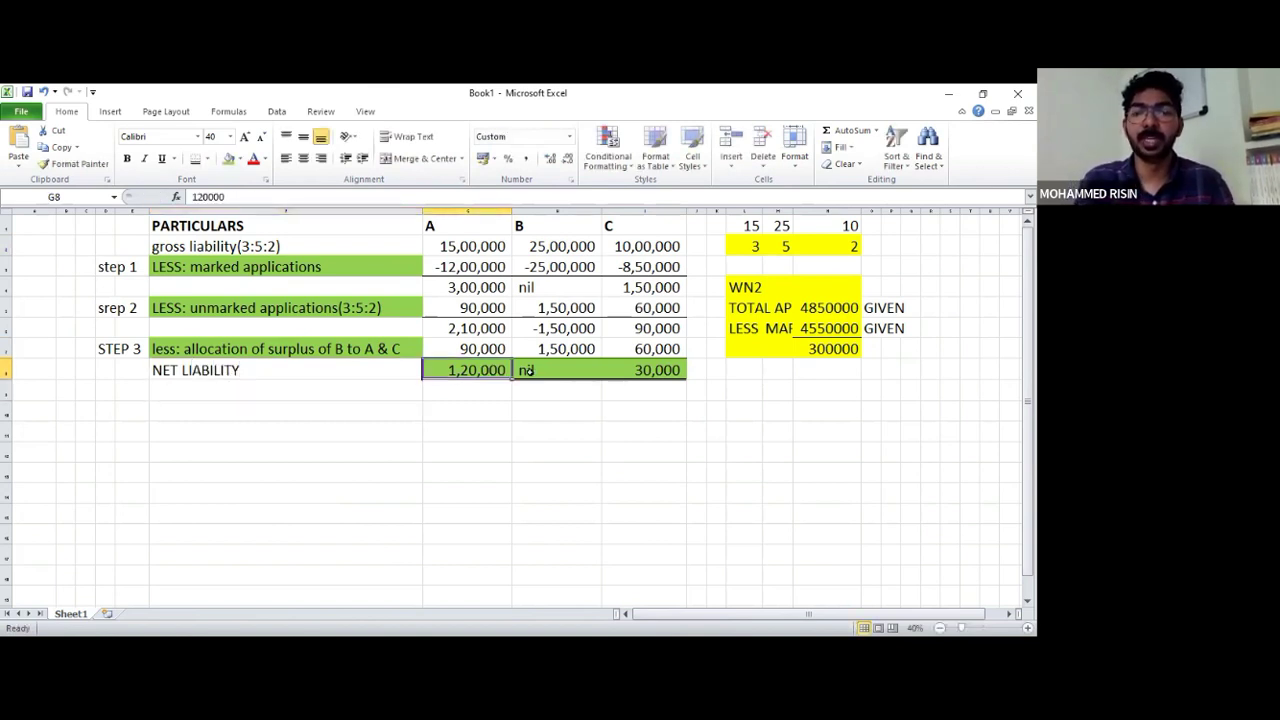
{"action": "left_click", "coordinate": [570, 374]}
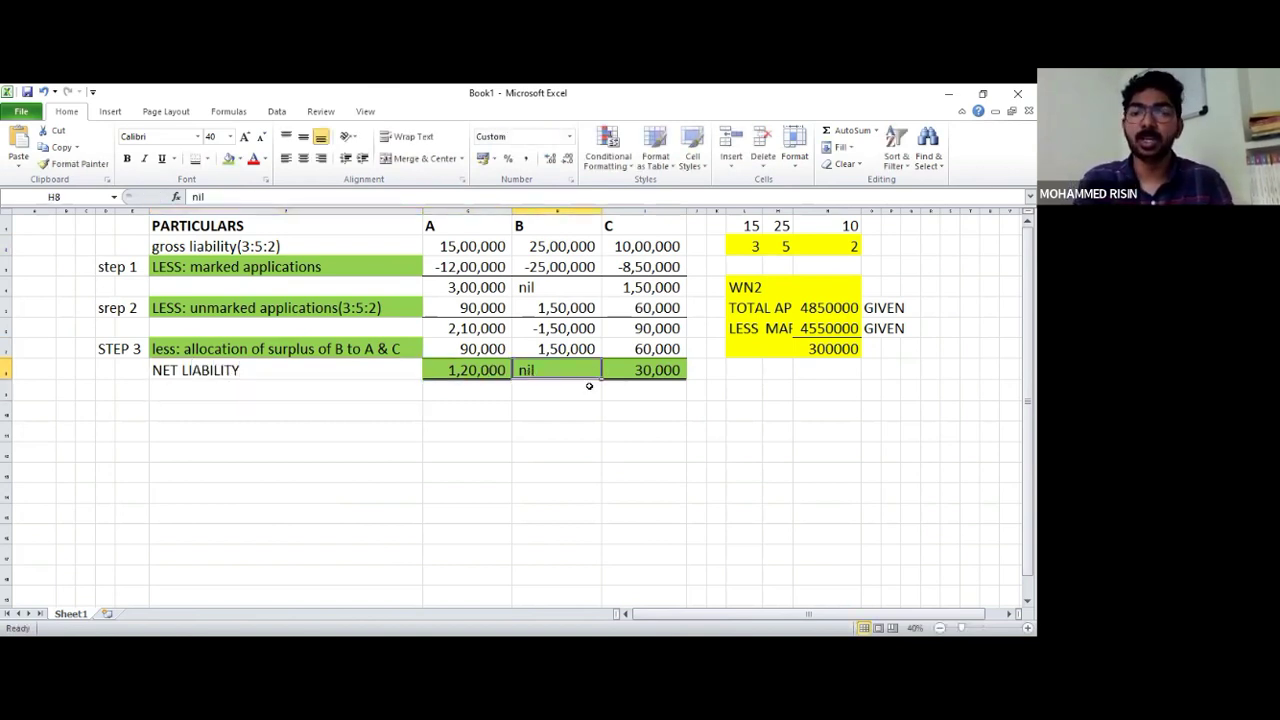
{"action": "left_click", "coordinate": [666, 370]}
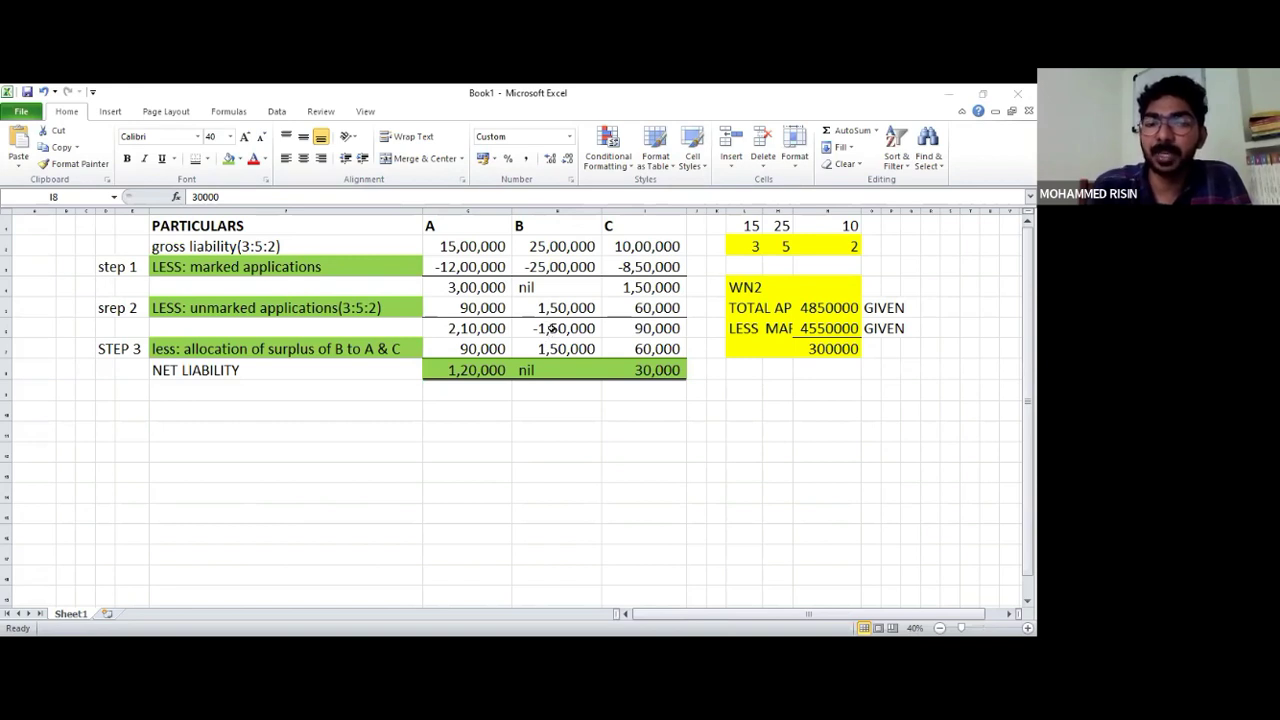
{"action": "left_click", "coordinate": [558, 250]}
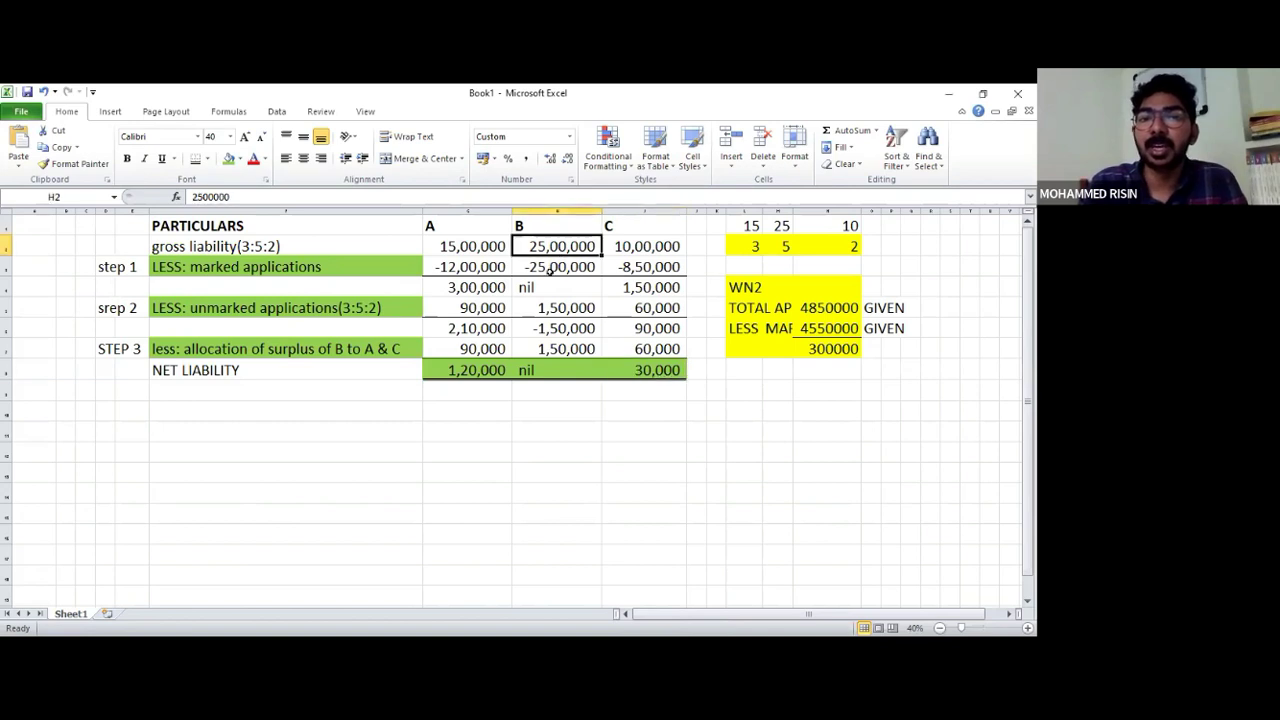
{"action": "key", "text": "Down"}
{"action": "key", "text": "Up"}
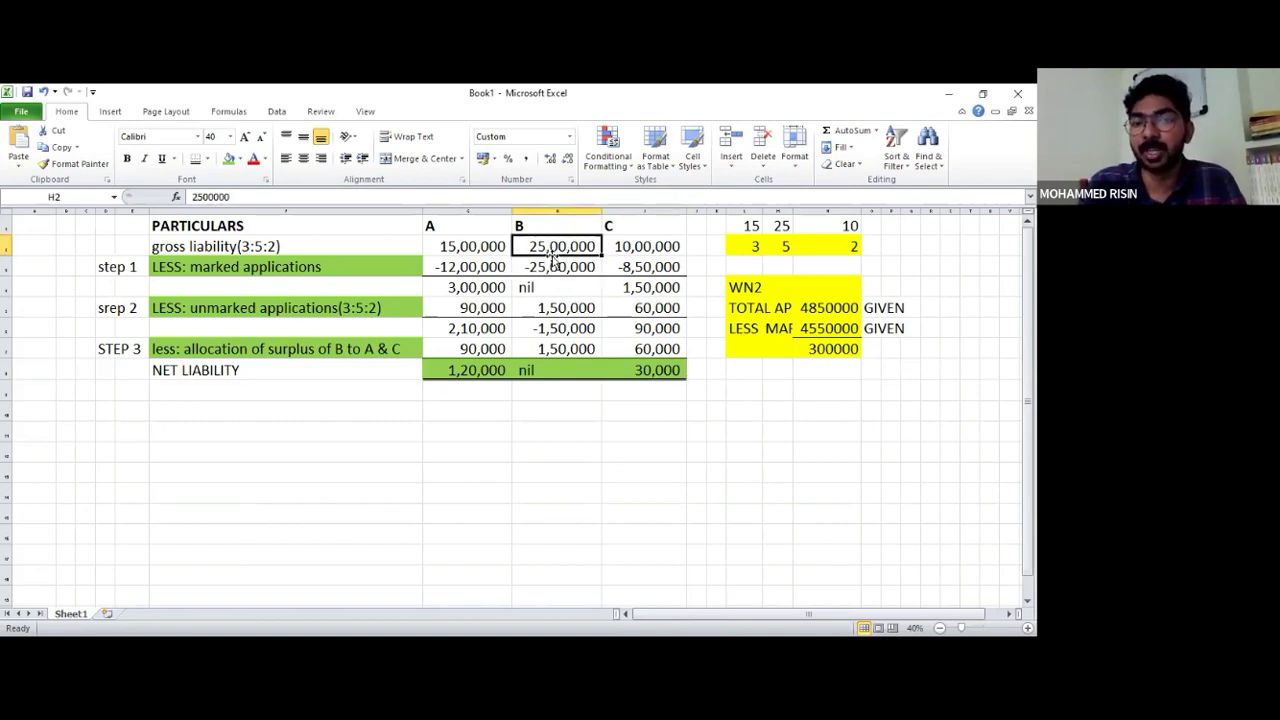
{"action": "left_click", "coordinate": [551, 267]}
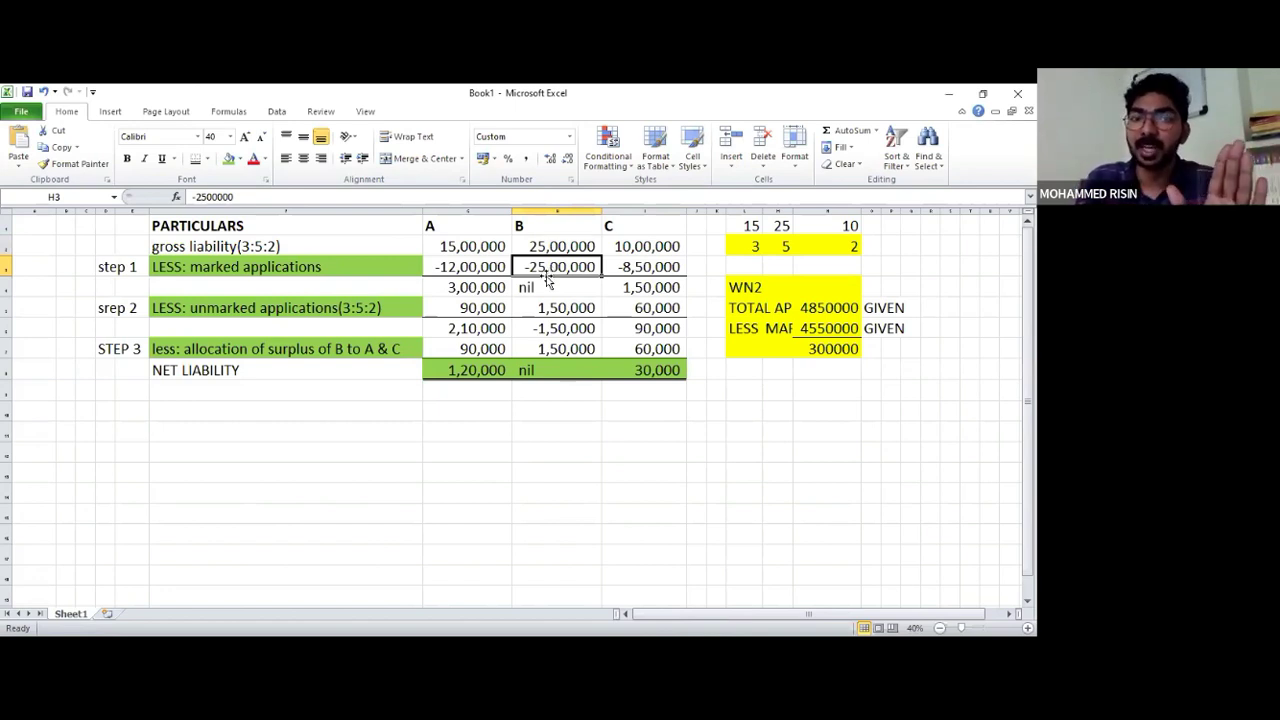
{"action": "left_click", "coordinate": [538, 287]}
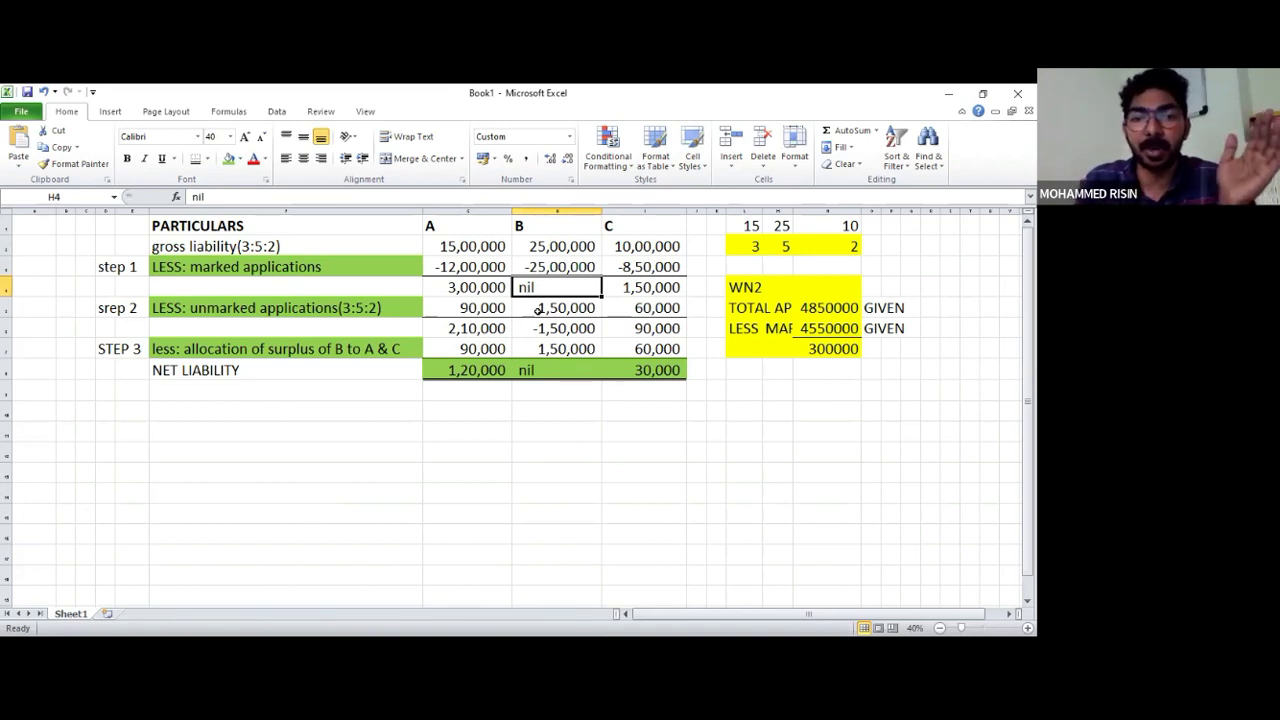
{"action": "left_click", "coordinate": [538, 311]}
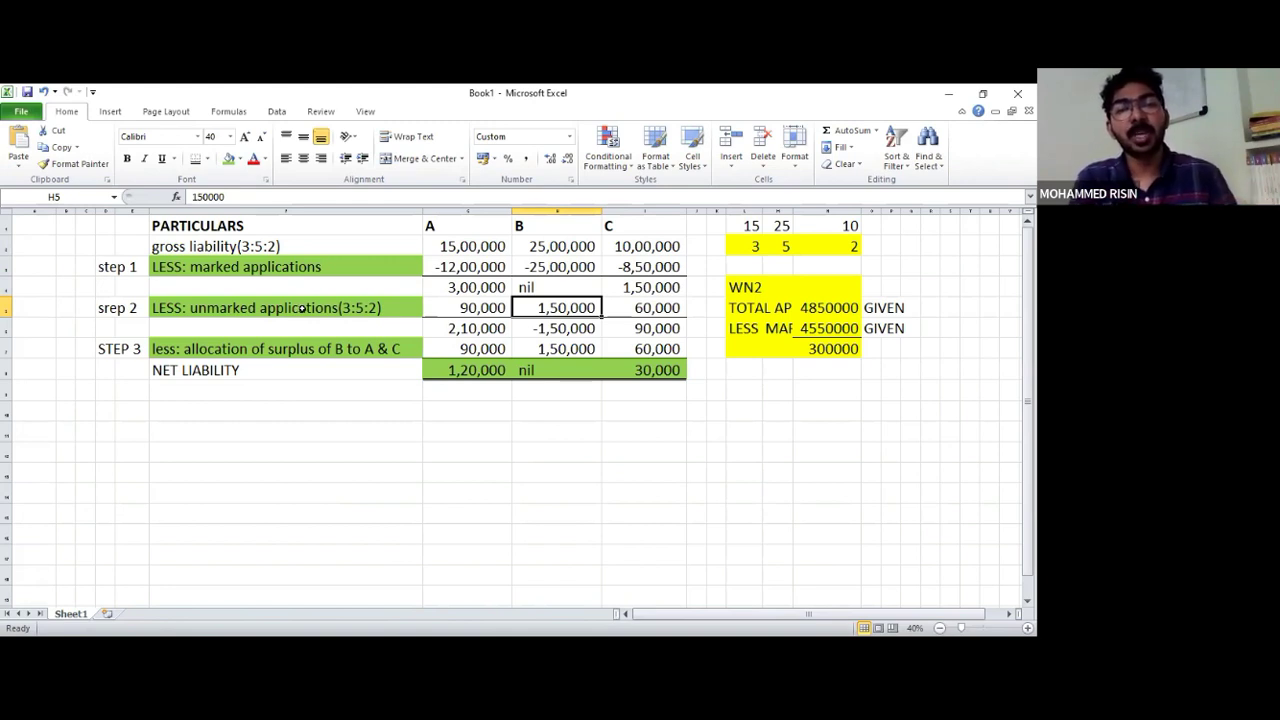
Examine the row 6 balances of A, B and C and the share of B's surplus given to A in G7
{"action": "left_click", "coordinate": [558, 328]}
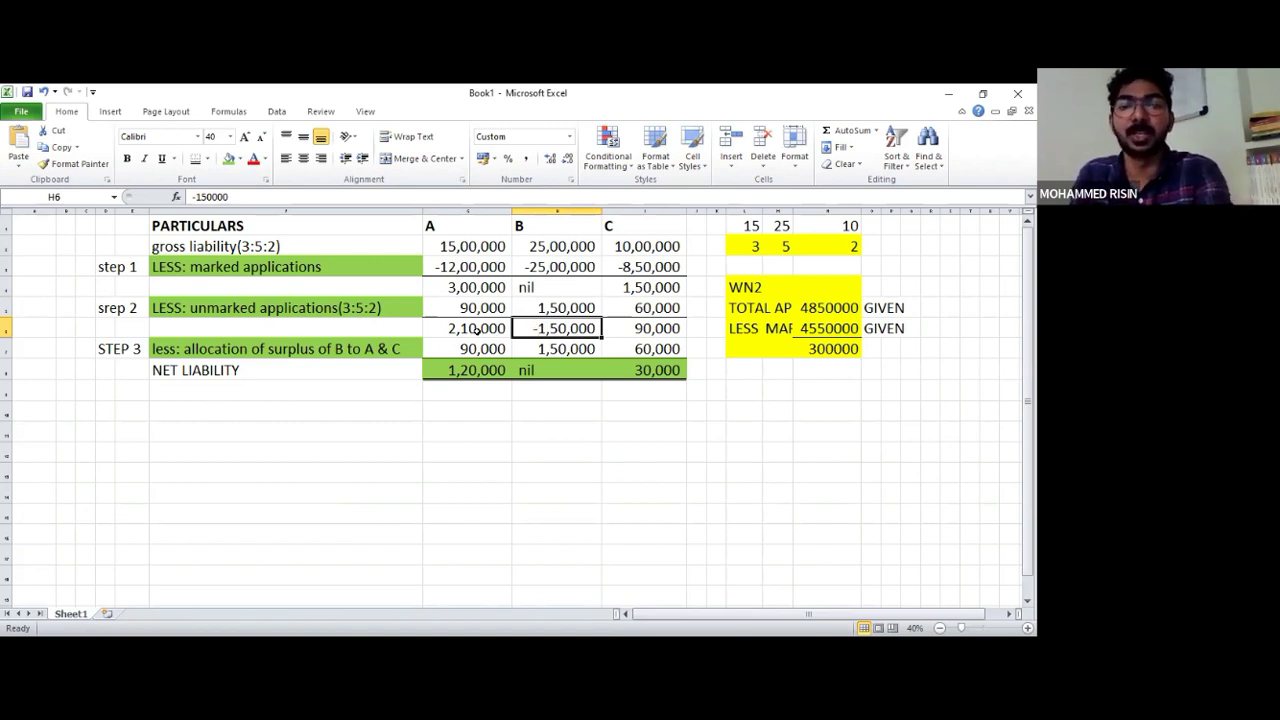
{"action": "left_click", "coordinate": [498, 320]}
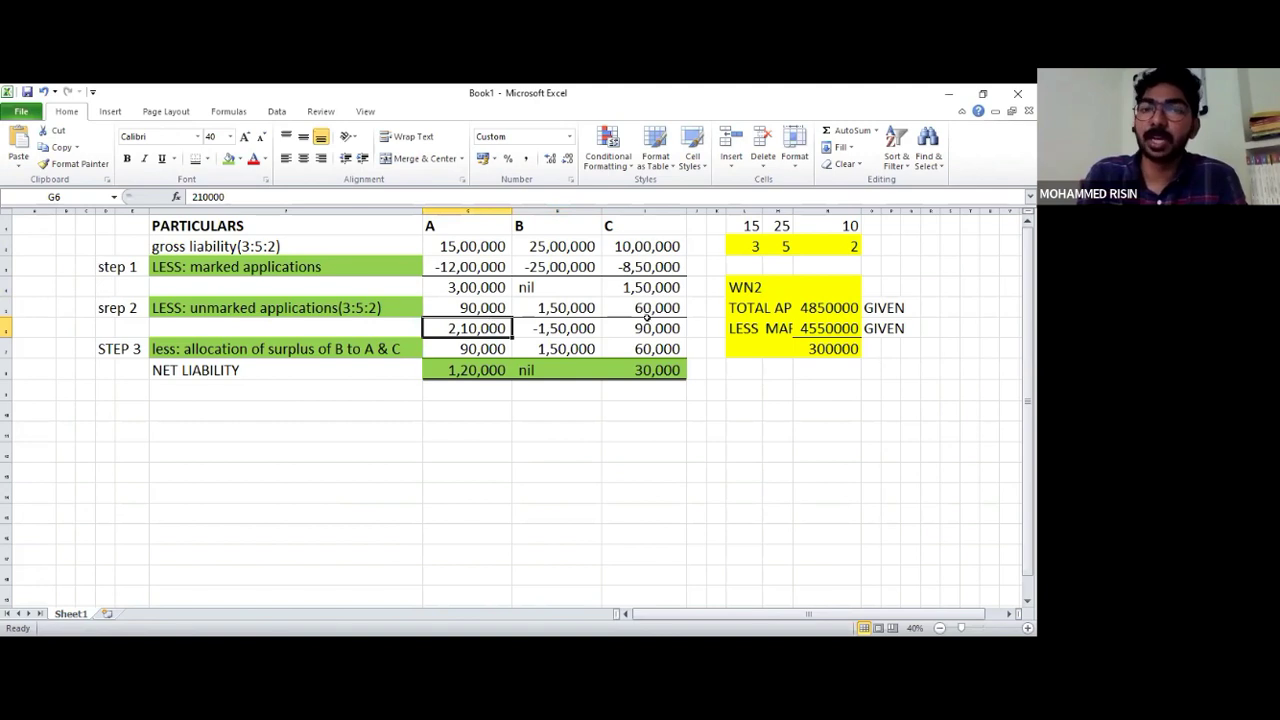
{"action": "left_click", "coordinate": [652, 326]}
{"action": "left_click", "coordinate": [463, 327]}
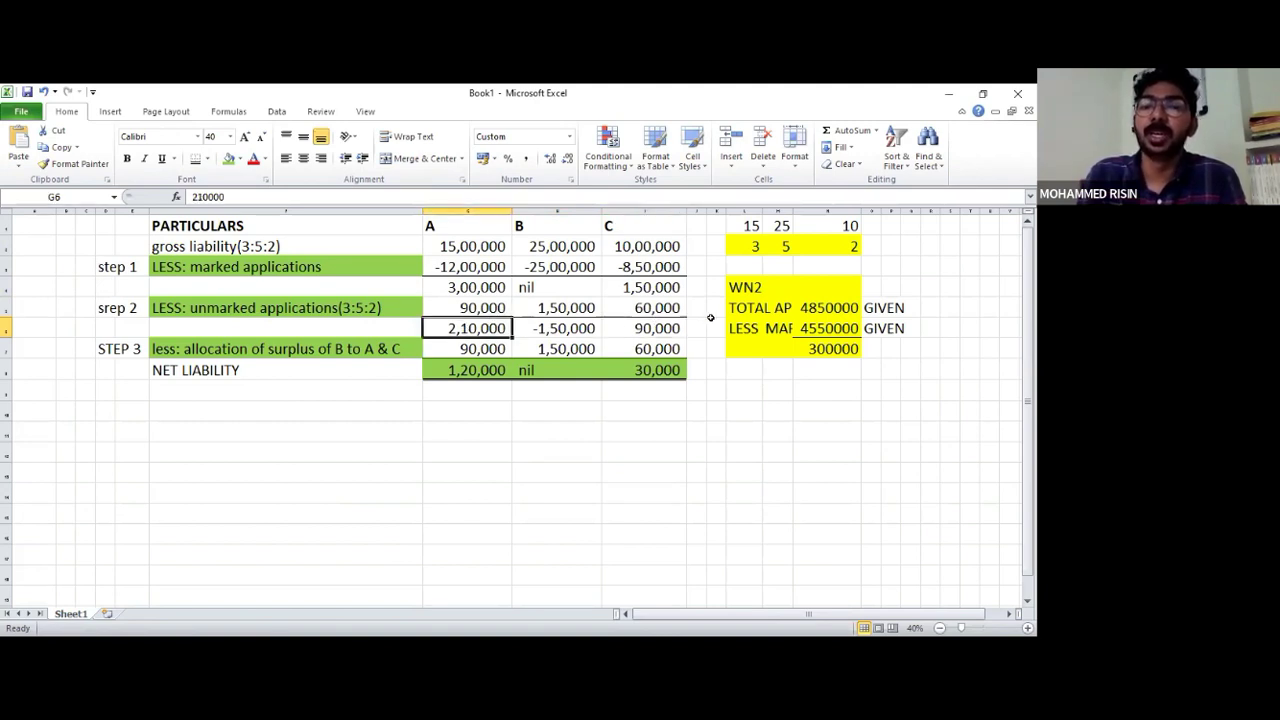
{"action": "left_click", "coordinate": [667, 326]}
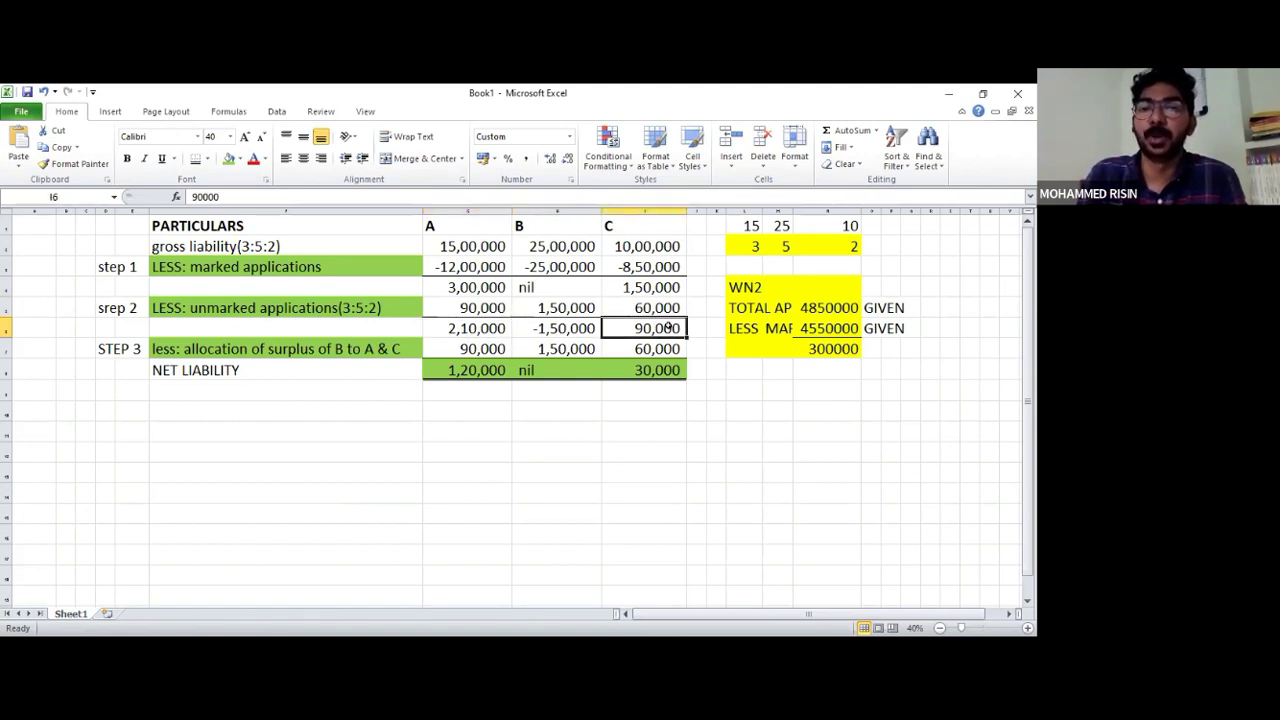
{"action": "left_click", "coordinate": [565, 331]}
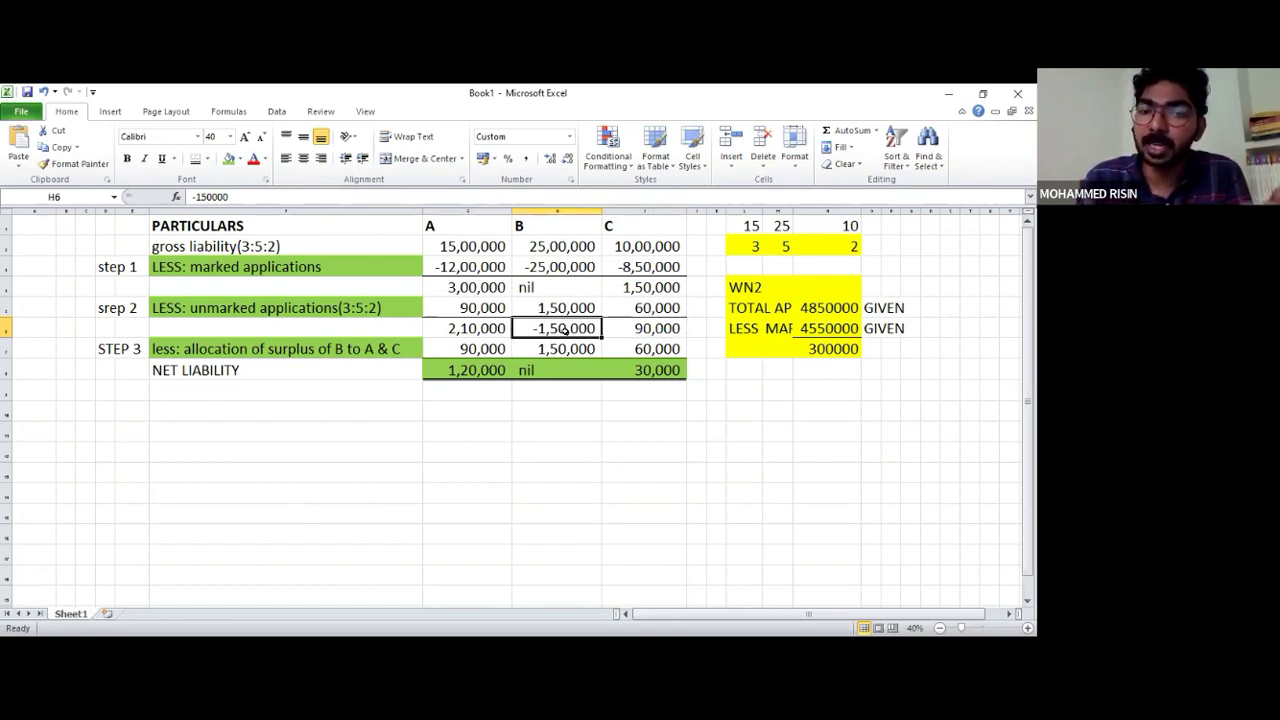
{"action": "left_click", "coordinate": [474, 353]}
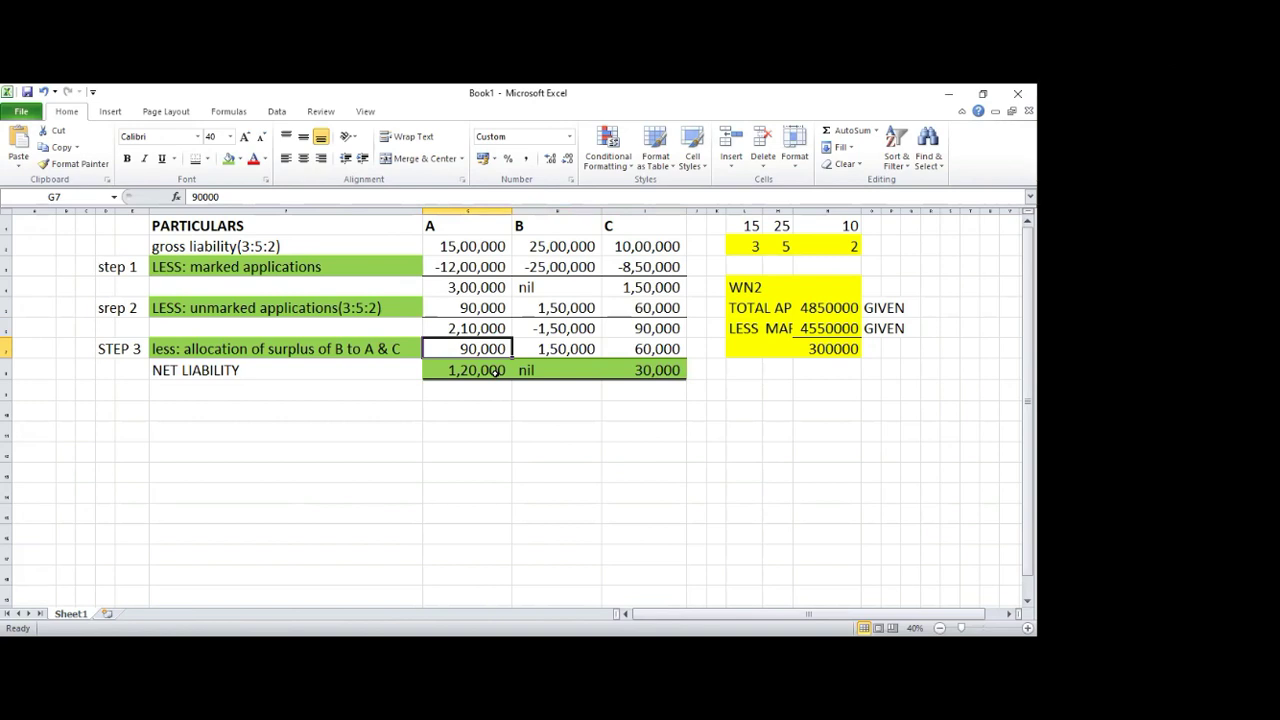
{"action": "left_click", "coordinate": [489, 393]}
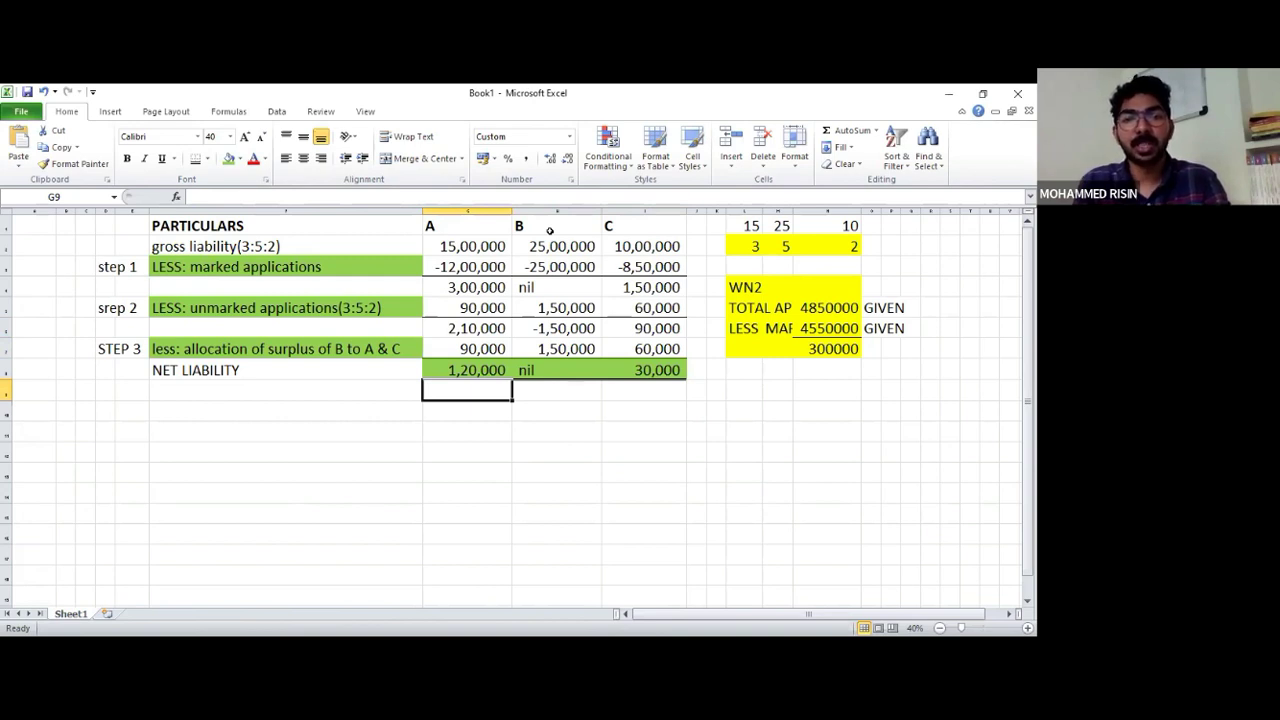
Switch to QUESTIONS.pdf in the browser and read Question 2 about N Ltd.'s underwriting with 'firm' applications
{"action": "key", "text": "alt+Tab"}
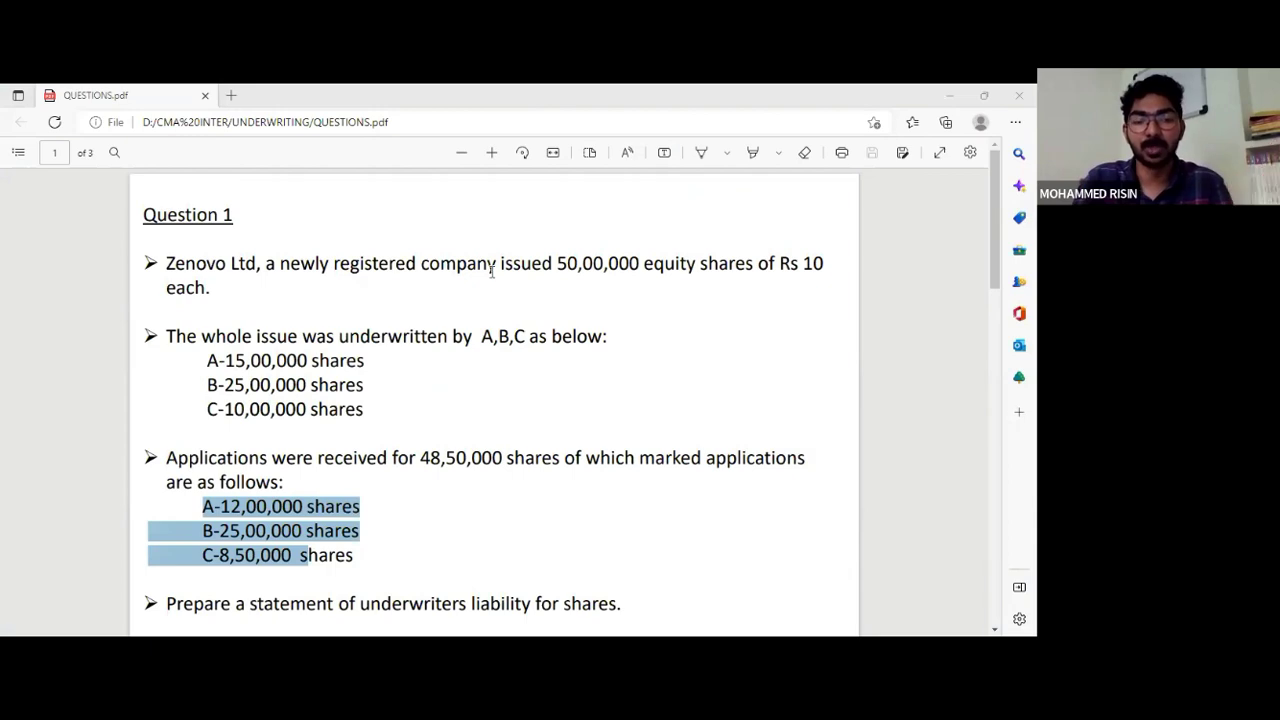
{"action": "scroll", "coordinate": [491, 268], "scroll_direction": "down", "scroll_amount": 5}
{"action": "scroll", "coordinate": [491, 272], "scroll_direction": "down", "scroll_amount": 1}
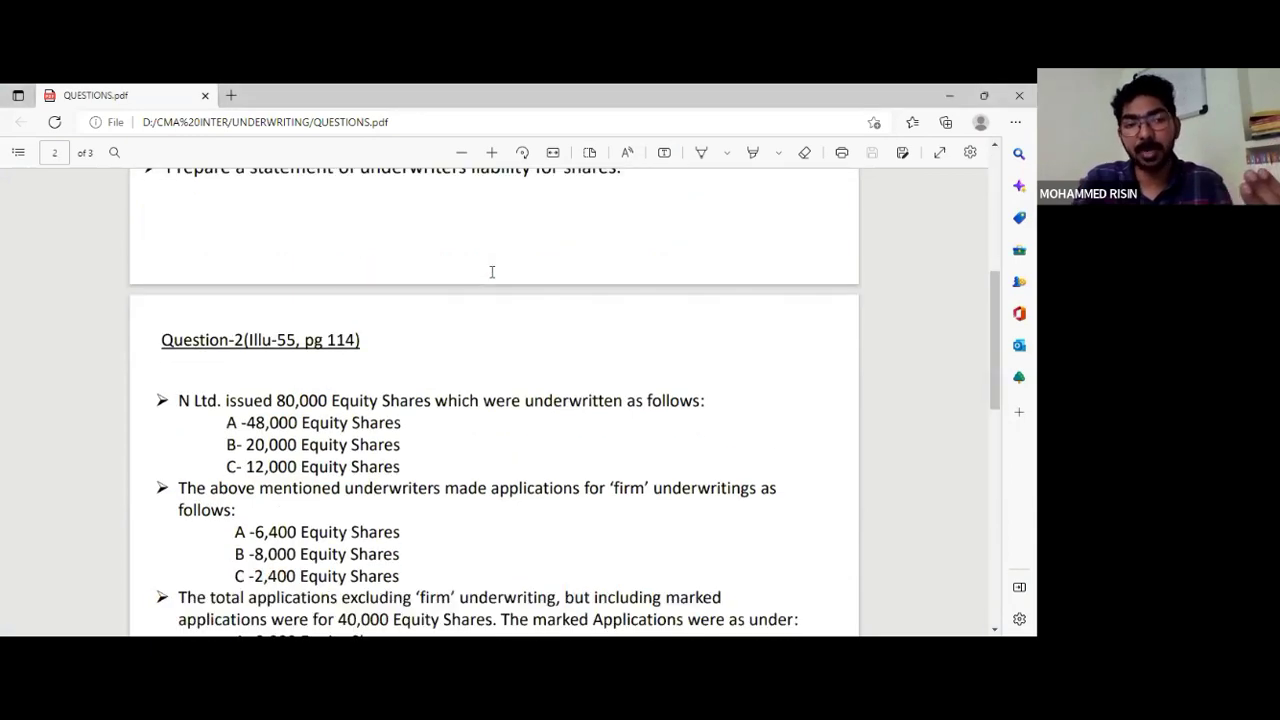
{"action": "scroll", "coordinate": [491, 272], "scroll_direction": "down", "scroll_amount": 1}
{"action": "scroll", "coordinate": [491, 272], "scroll_direction": "down", "scroll_amount": 1}
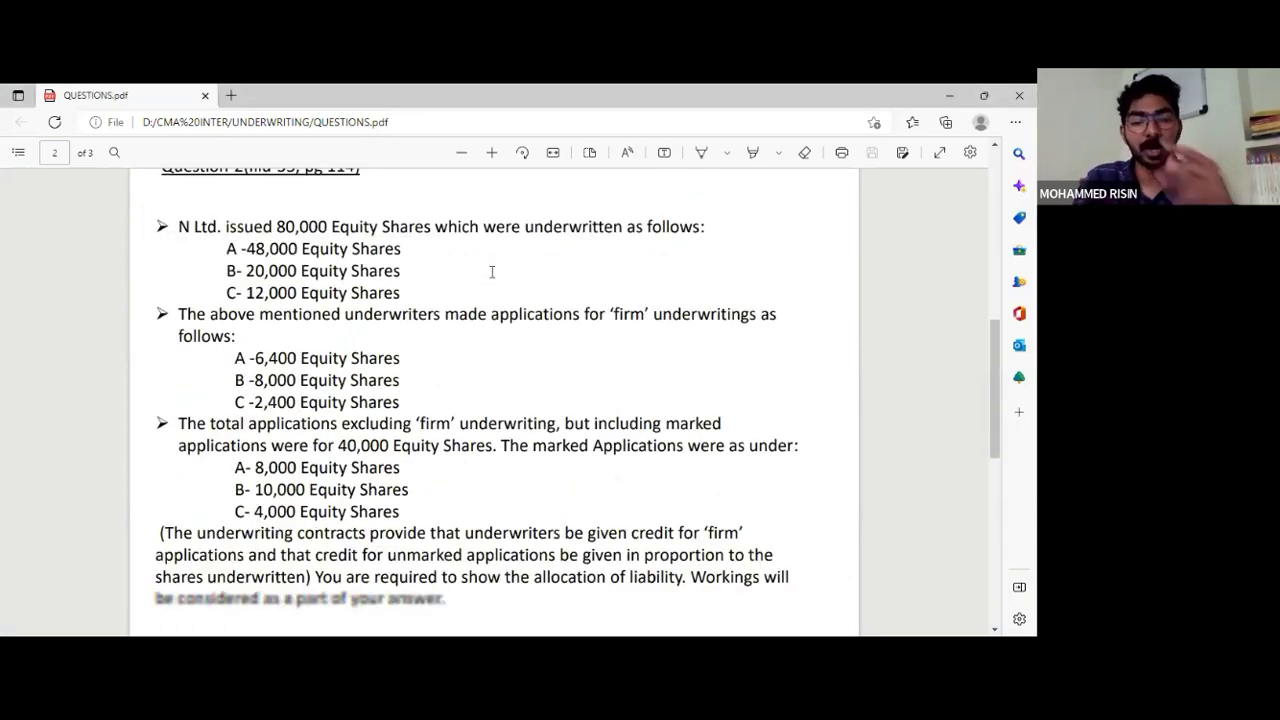
Switch to the Excel workbook and enter the heading PARTICULARS in cell F11, below the finished liability table
{"action": "scroll", "coordinate": [491, 272], "scroll_direction": "down", "scroll_amount": 1}
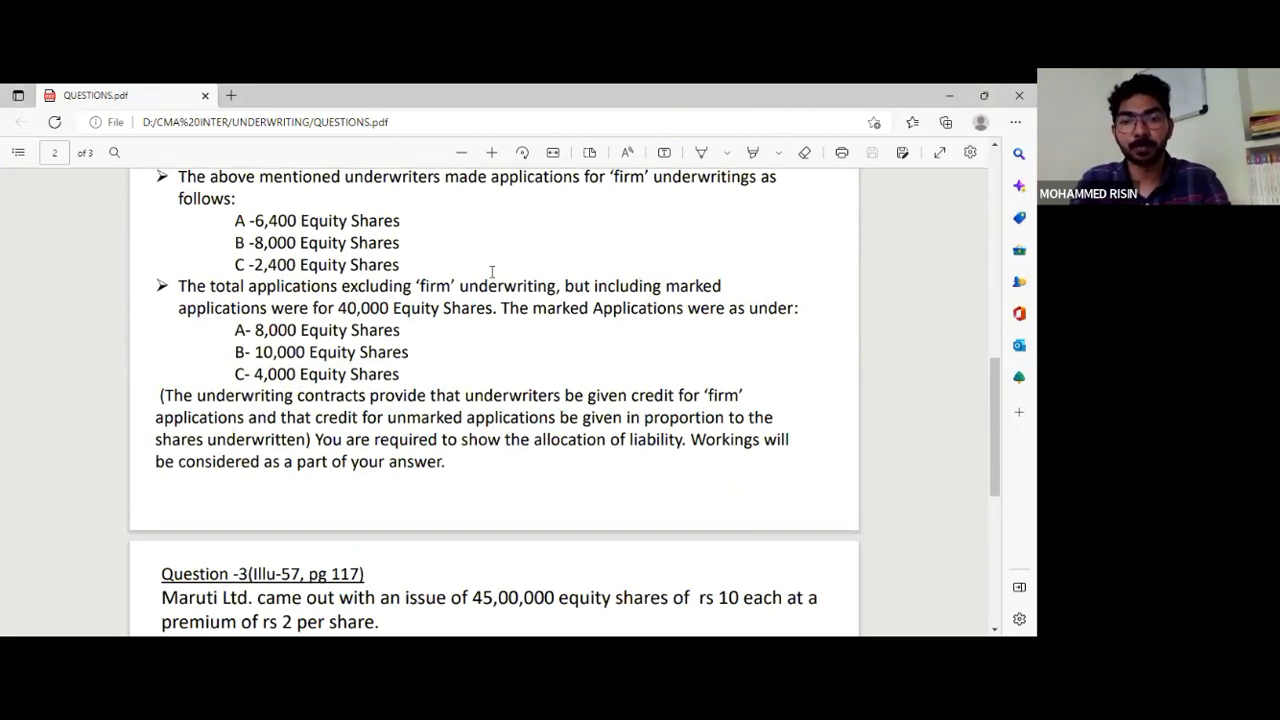
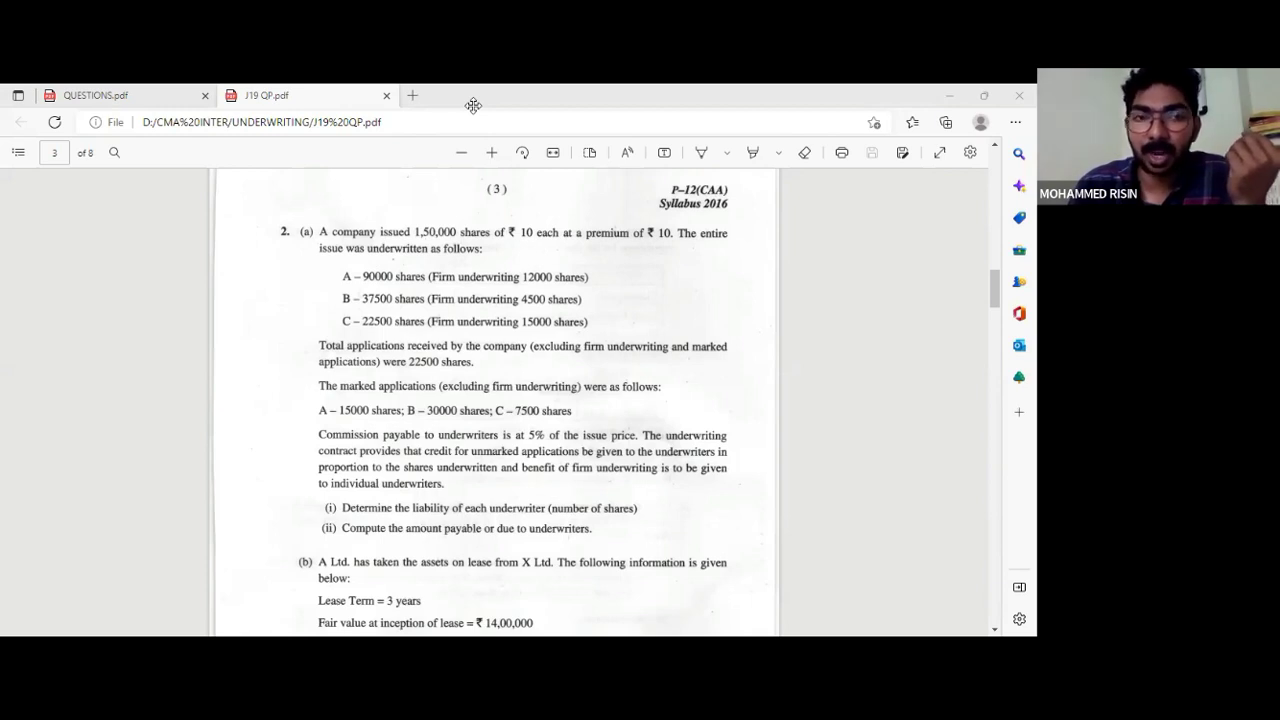
{"action": "key", "text": "alt+Tab"}
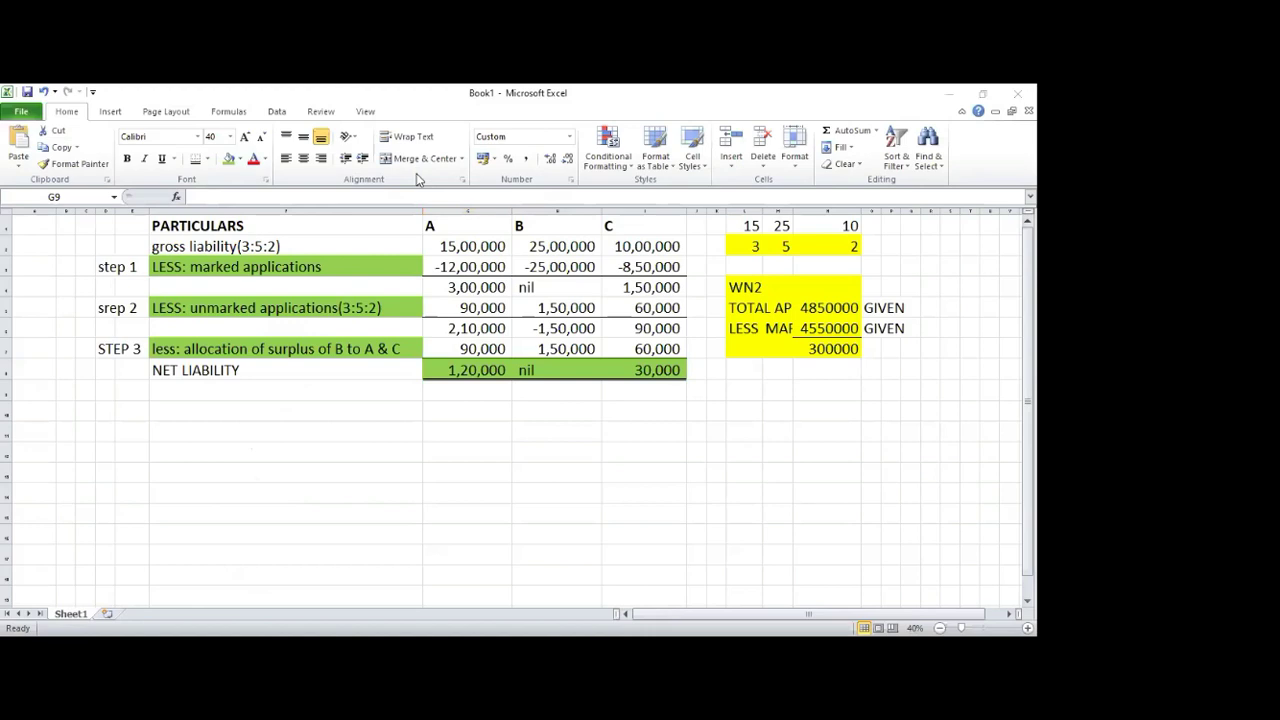
{"action": "left_click", "coordinate": [181, 427]}
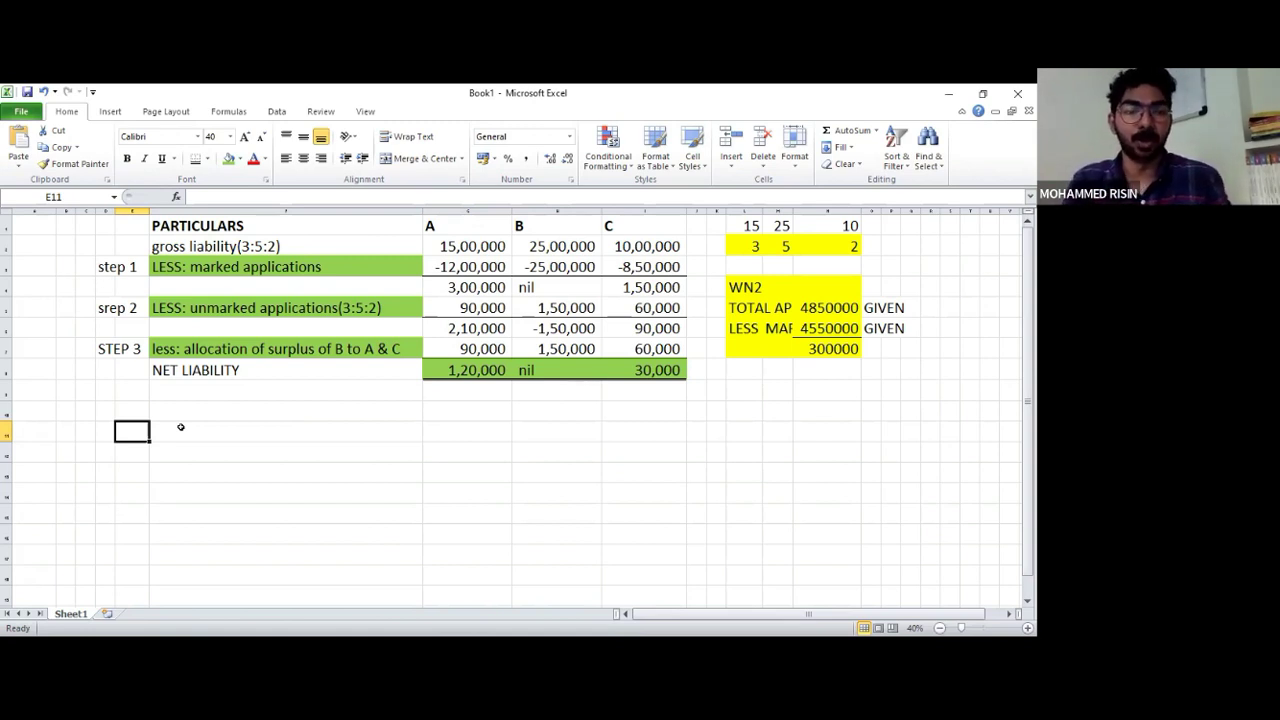
{"action": "left_click", "coordinate": [205, 418]}
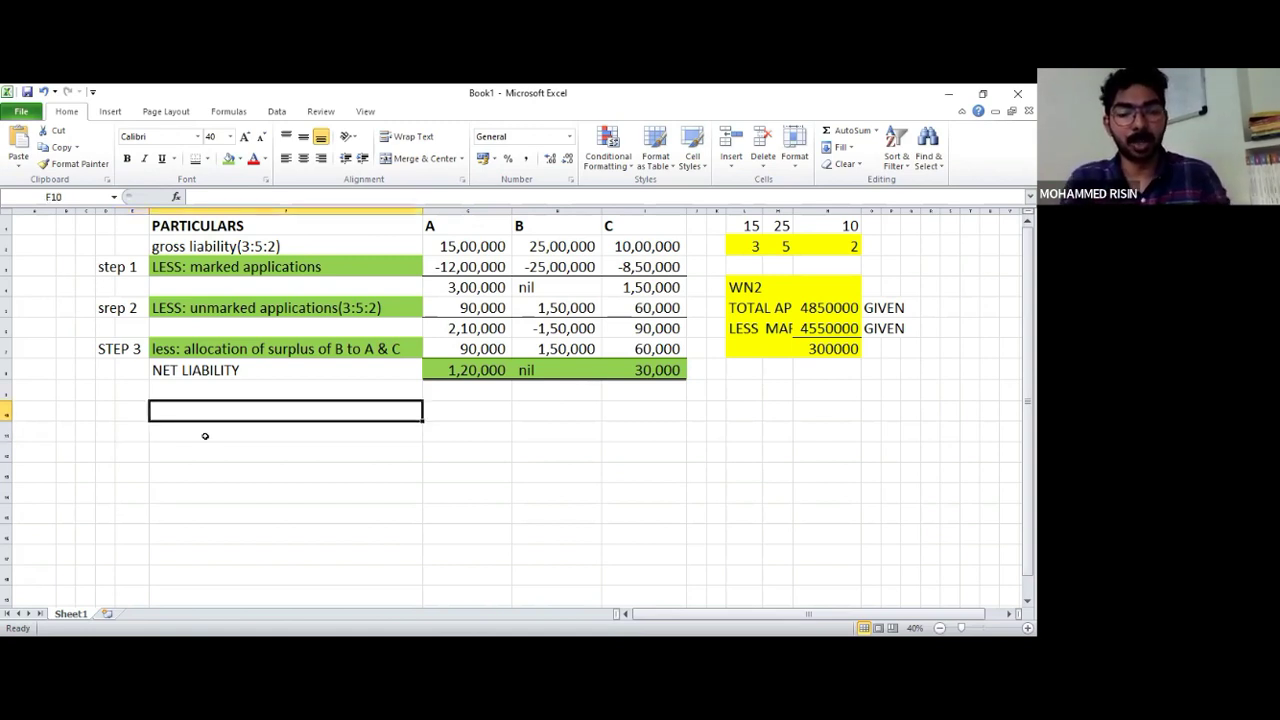
{"action": "left_click", "coordinate": [205, 436]}
{"action": "type", "text": "PA"}
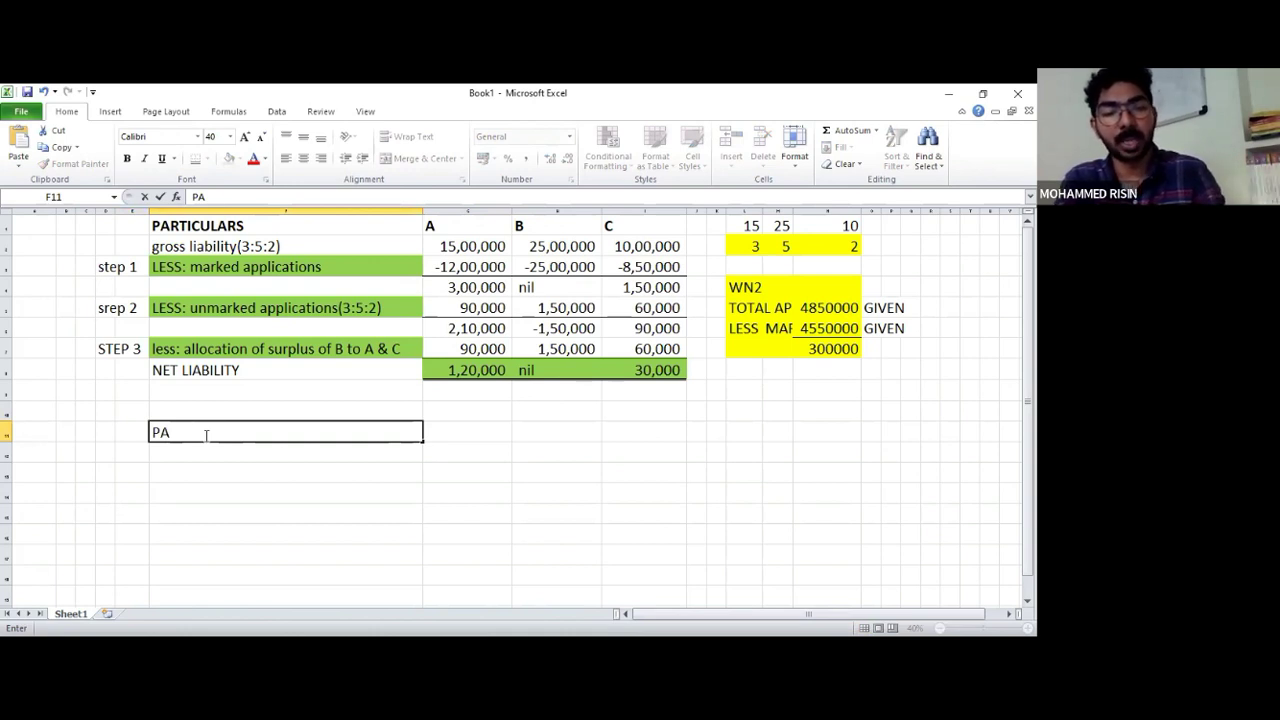
{"action": "type", "text": "ART"}
{"action": "key", "text": "BackSpace"}
{"action": "key", "text": "BackSpace"}
{"action": "key", "text": "BackSpace"}
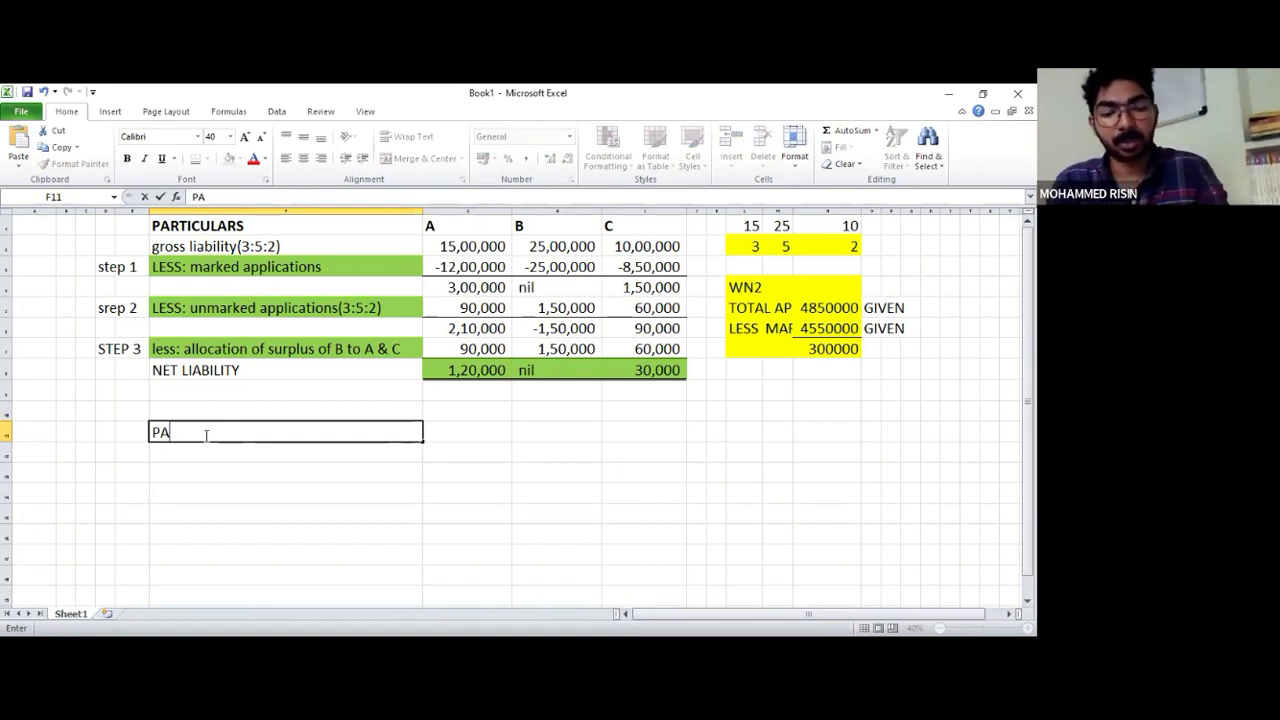
{"action": "type", "text": "RTICU"}
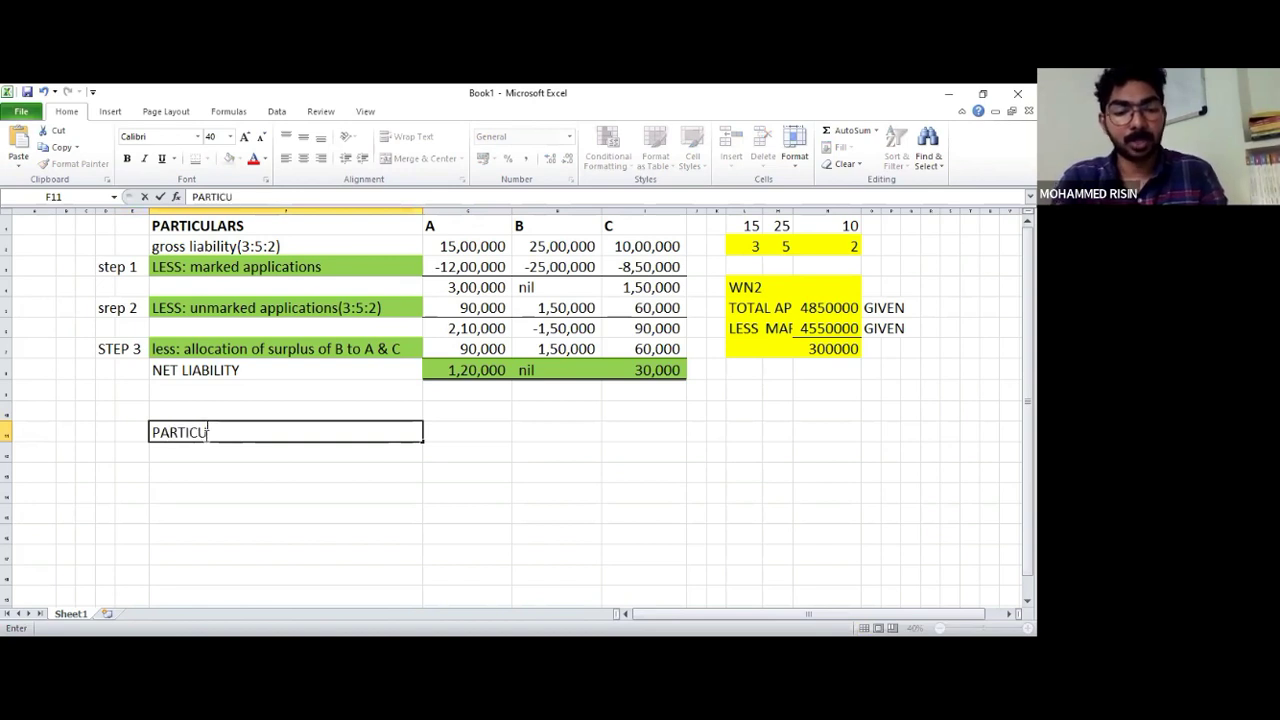
{"action": "type", "text": "LARS"}
{"action": "key", "text": "Return"}
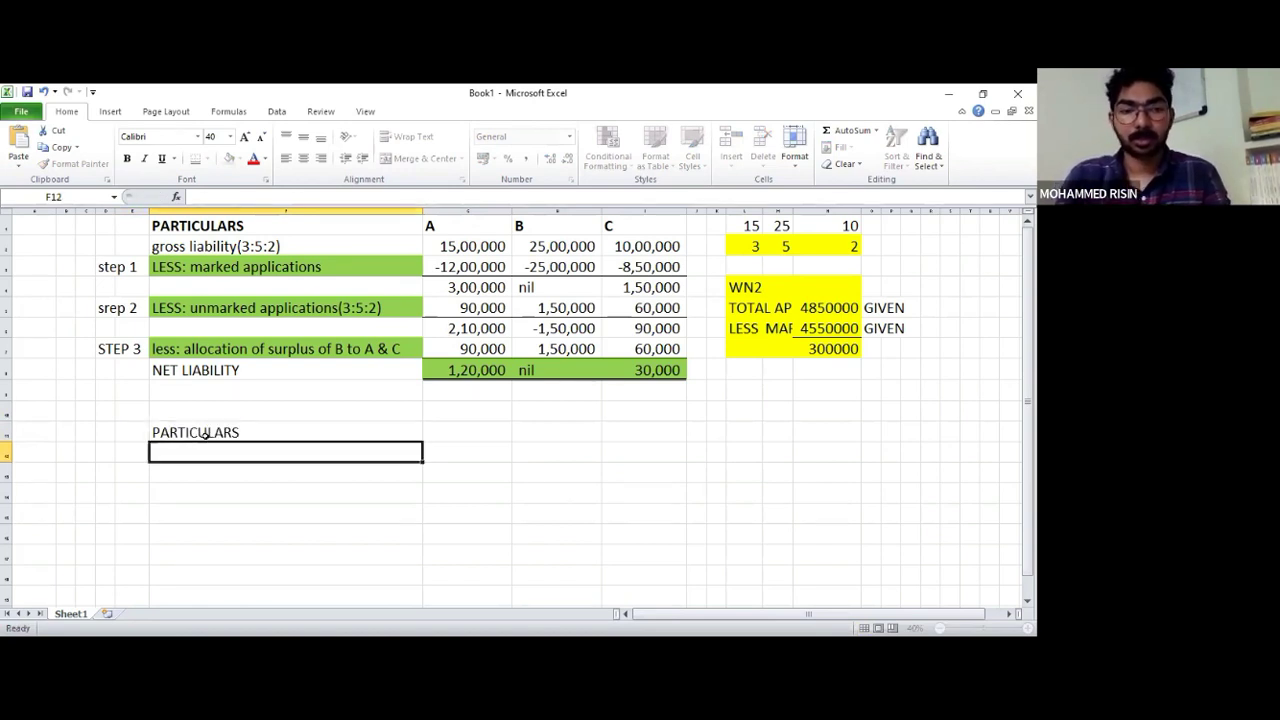
Enter the underwriter column headings A, B and C in cells G11 to I11, beside PARTICULARS
{"action": "key", "text": "Up"}
{"action": "key", "text": "Right"}
{"action": "type", "text": "A"}
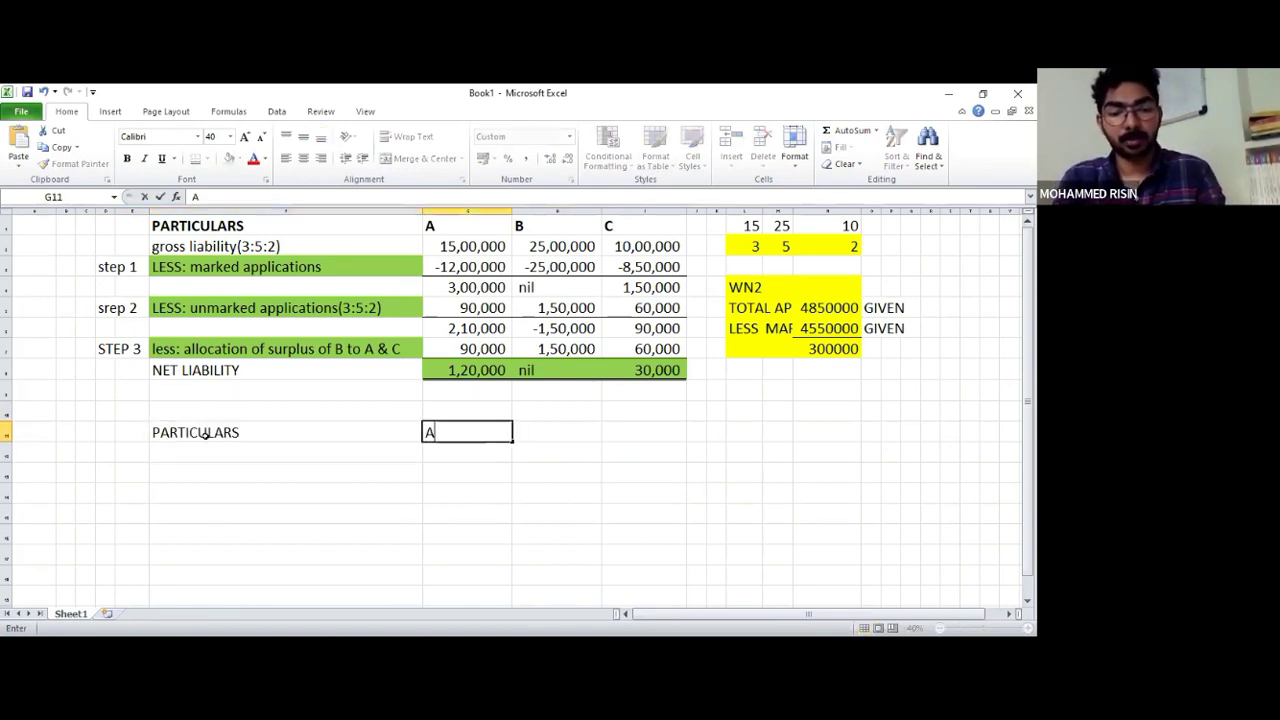
{"action": "key", "text": "Right"}
{"action": "type", "text": "B"}
{"action": "key", "text": "Right"}
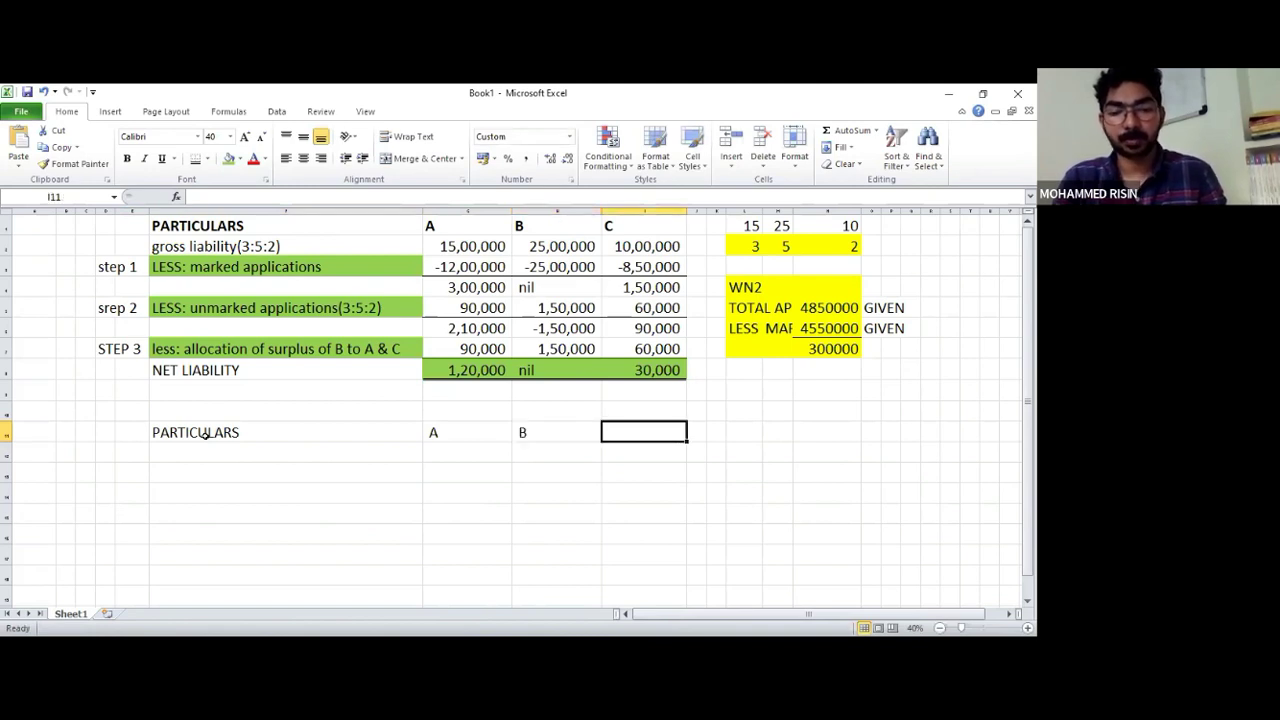
{"action": "type", "text": "C"}
{"action": "key", "text": "BackSpace"}
{"action": "type", "text": "1"}
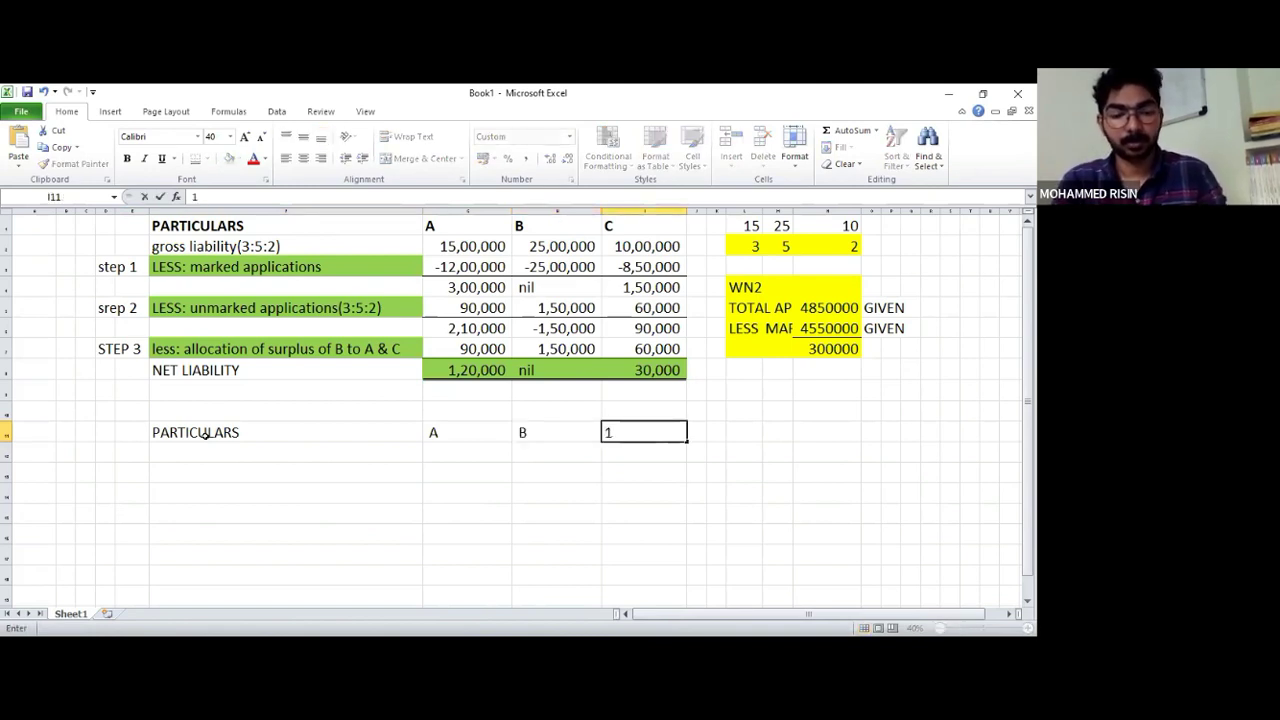
{"action": "key", "text": "Escape"}
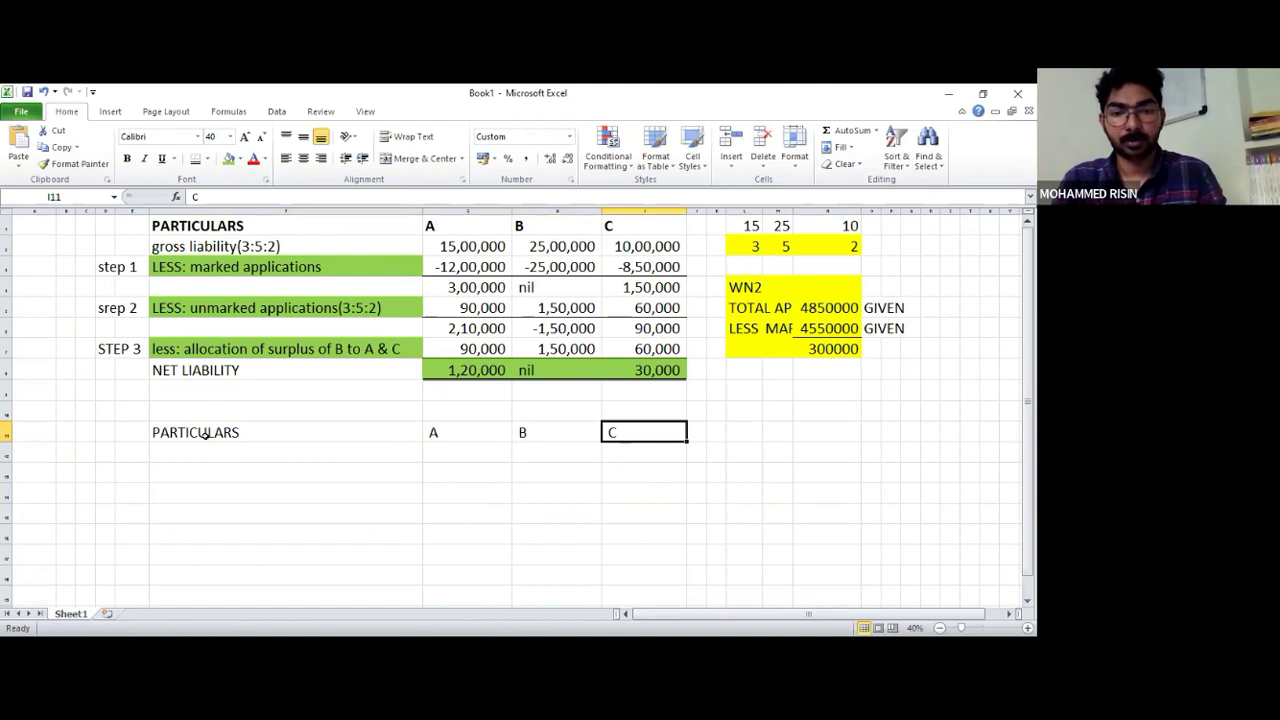
Make the new heading row F11:I11 bold
{"action": "key", "text": "shift+Left"}
{"action": "key", "text": "shift+Left"}
{"action": "key", "text": "shift+Left"}
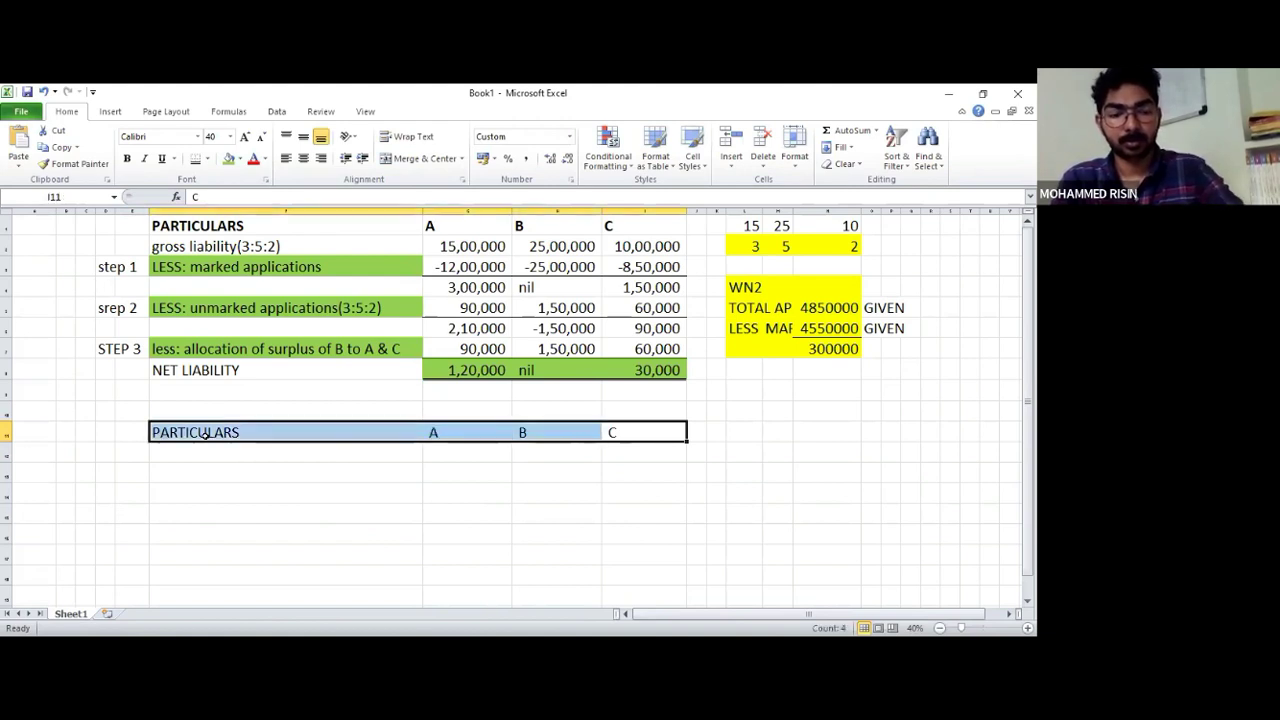
{"action": "key", "text": "ctrl+b"}
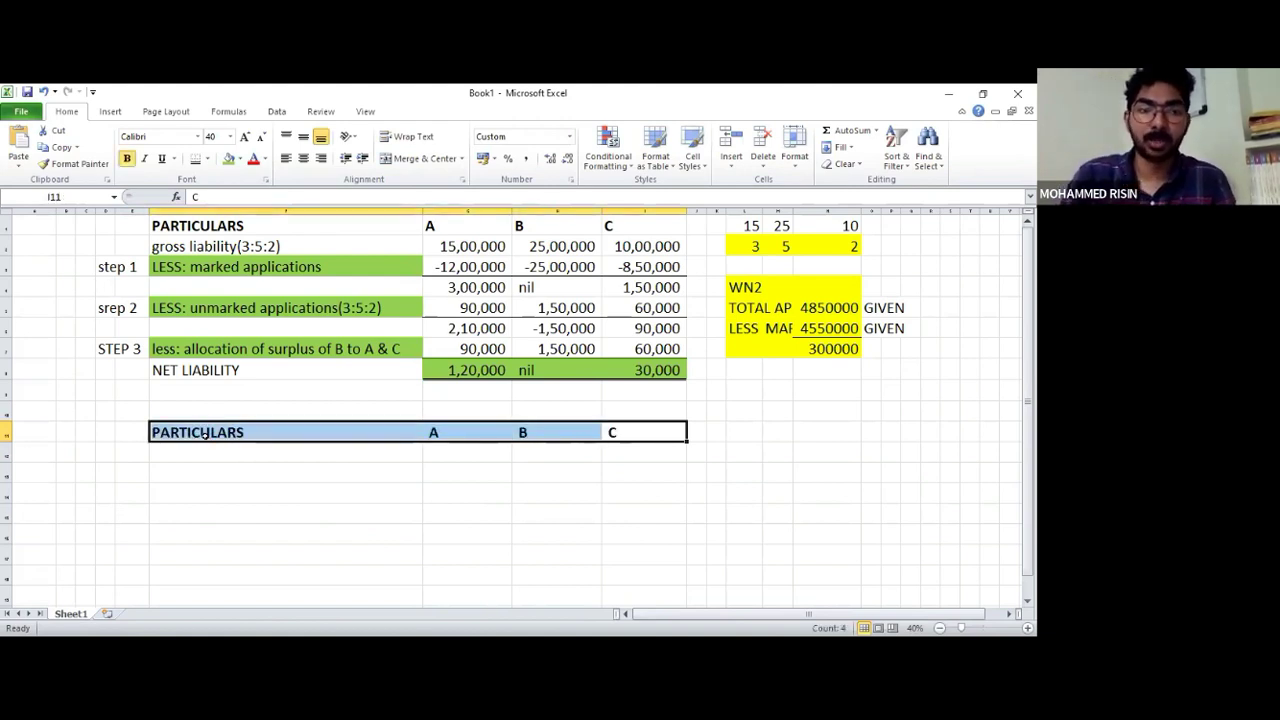
{"action": "left_click", "coordinate": [204, 450]}
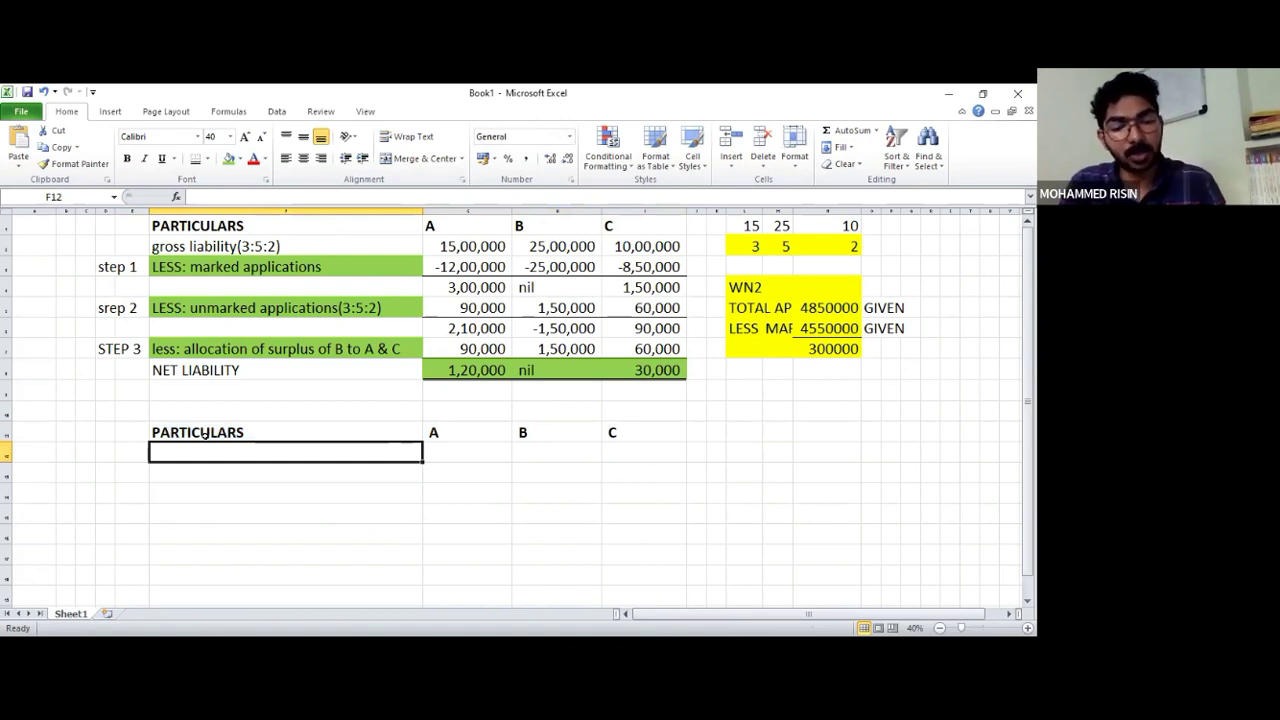
{"action": "type", "text": "GRO"}
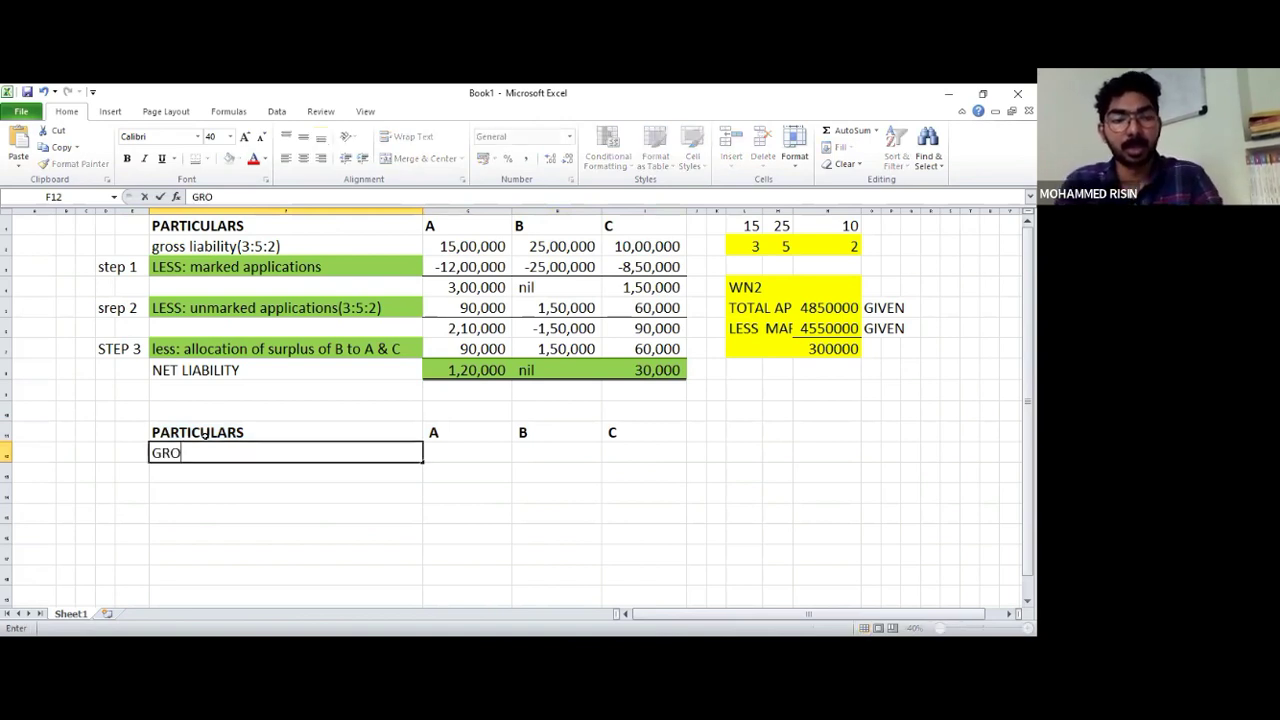
{"action": "key", "text": "Escape"}
Enter the working note label WN1 in cell L11, beside the new table's heading row
{"action": "left_click", "coordinate": [716, 472]}
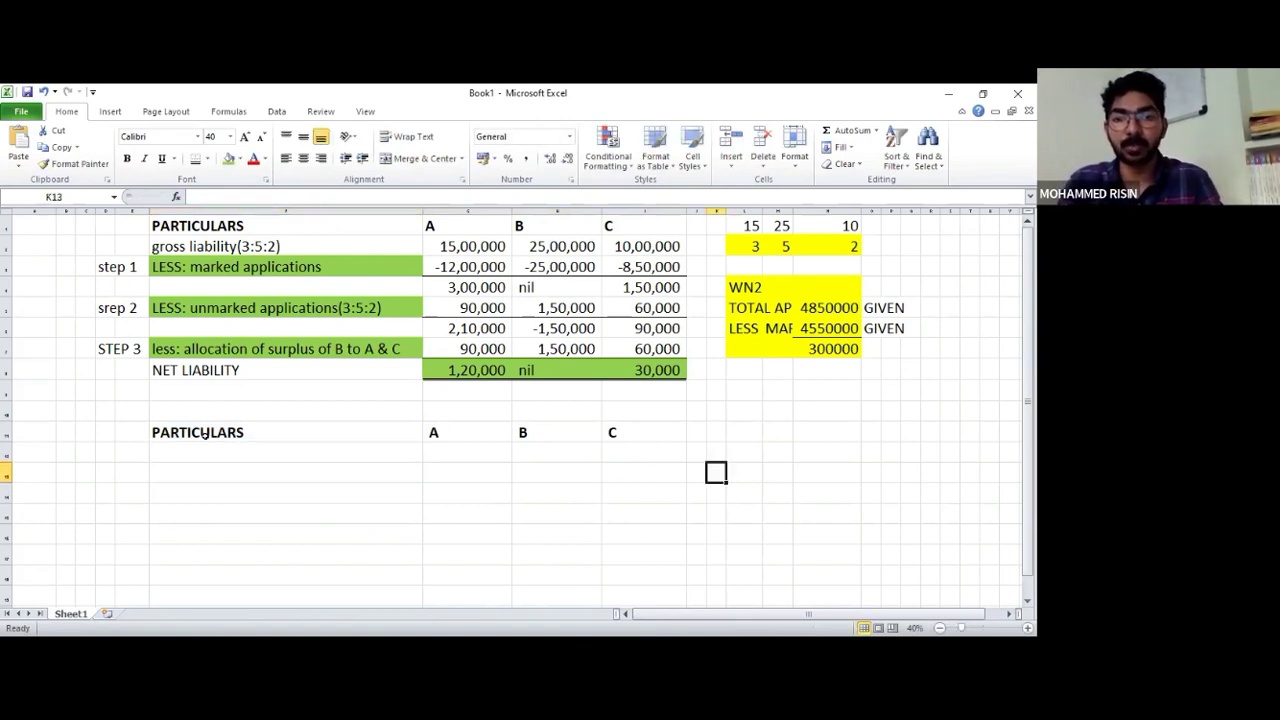
{"action": "left_click", "coordinate": [744, 452]}
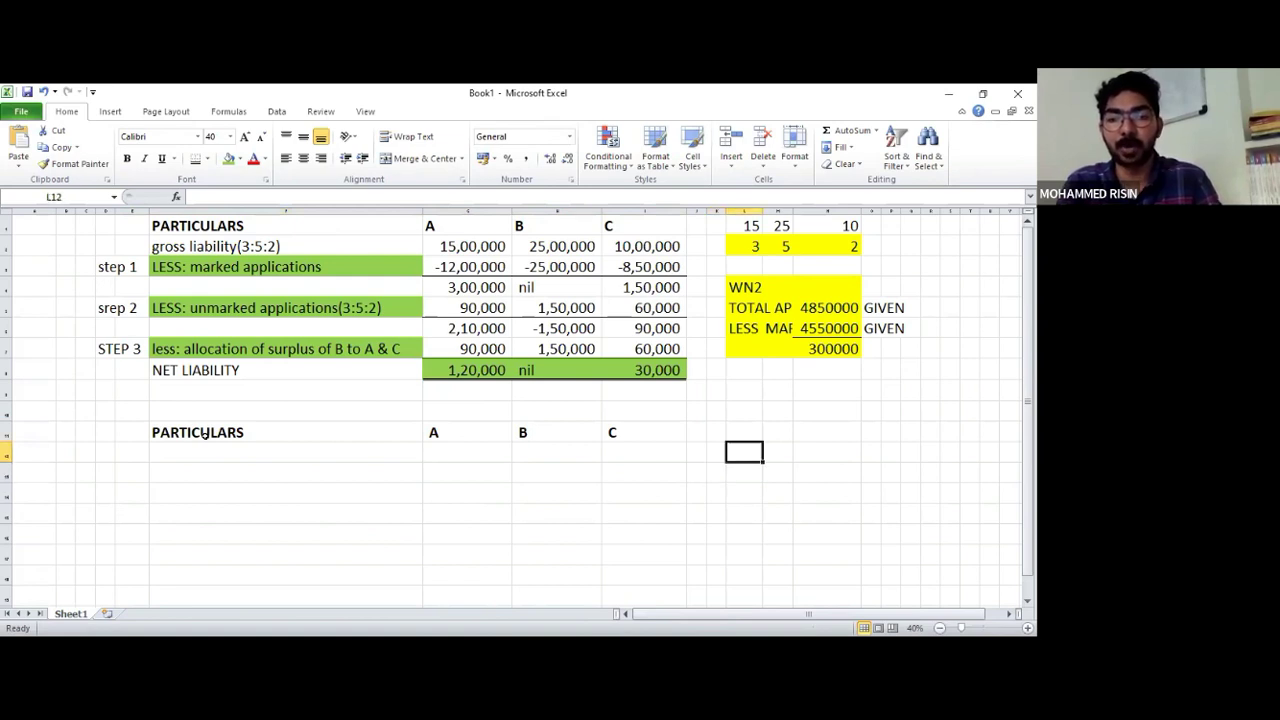
{"action": "key", "text": "Up"}
{"action": "type", "text": "W"}
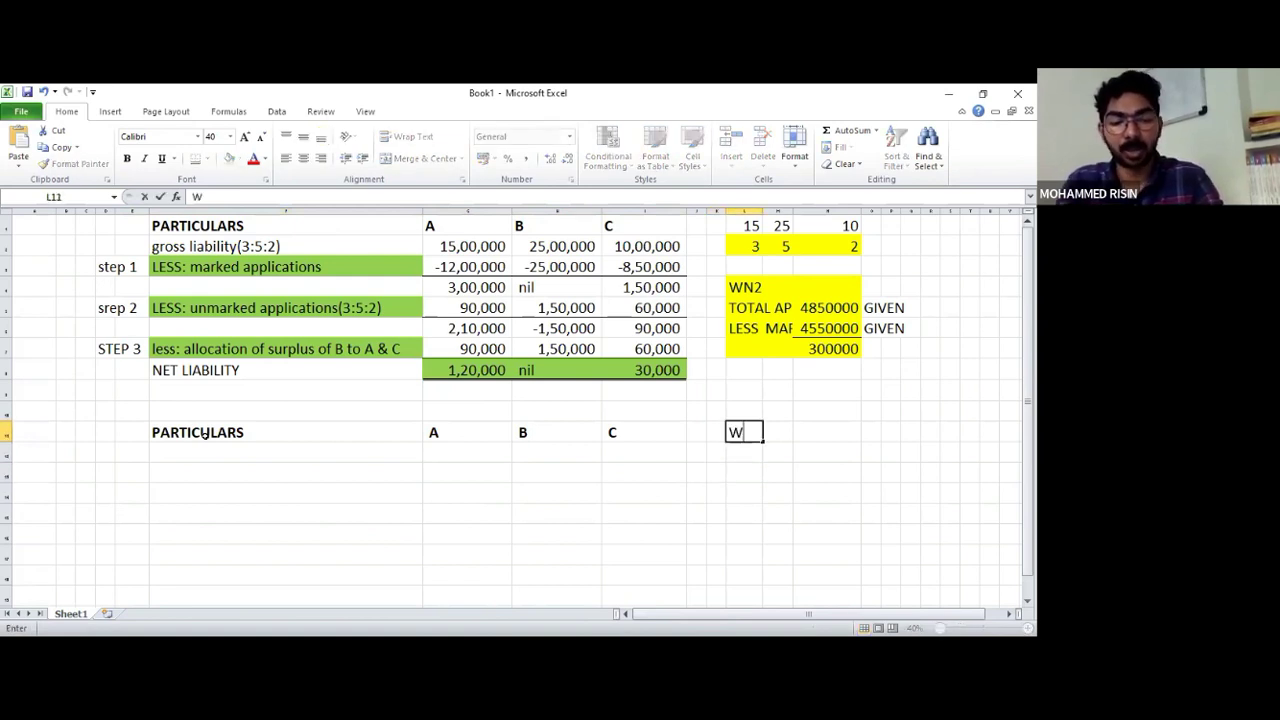
{"action": "type", "text": "N1"}
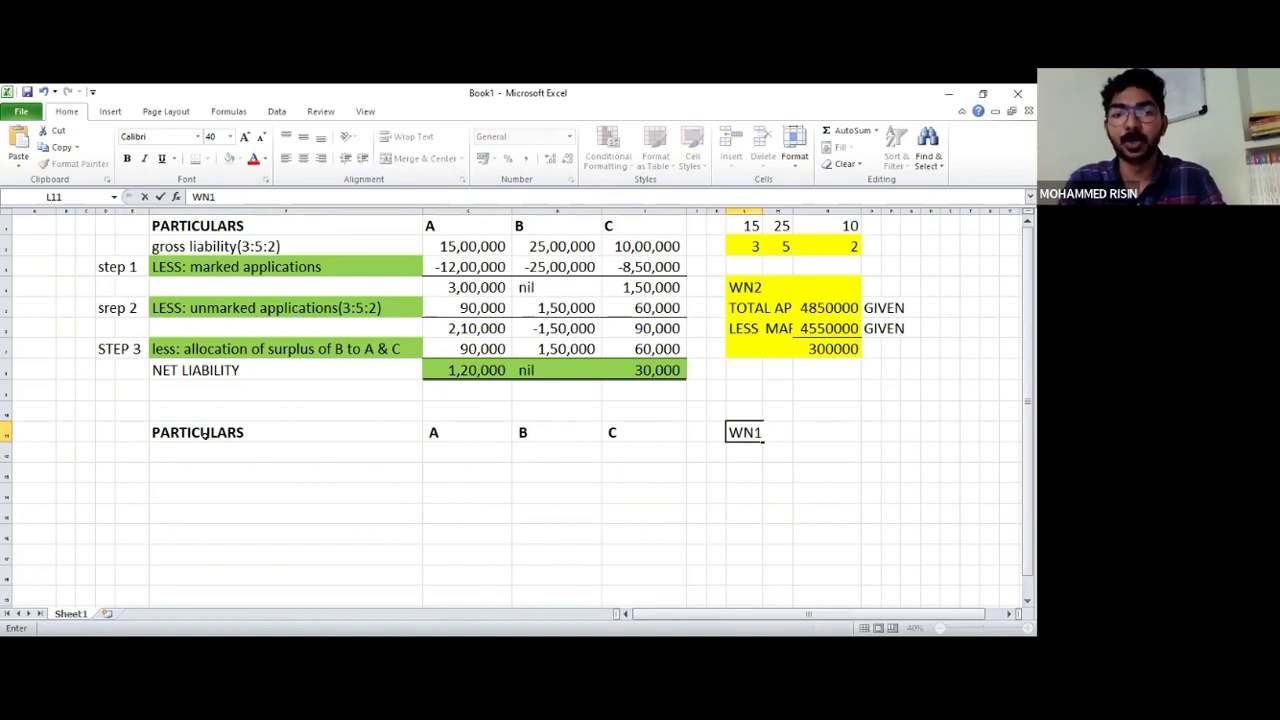
{"action": "key", "text": "Return"}
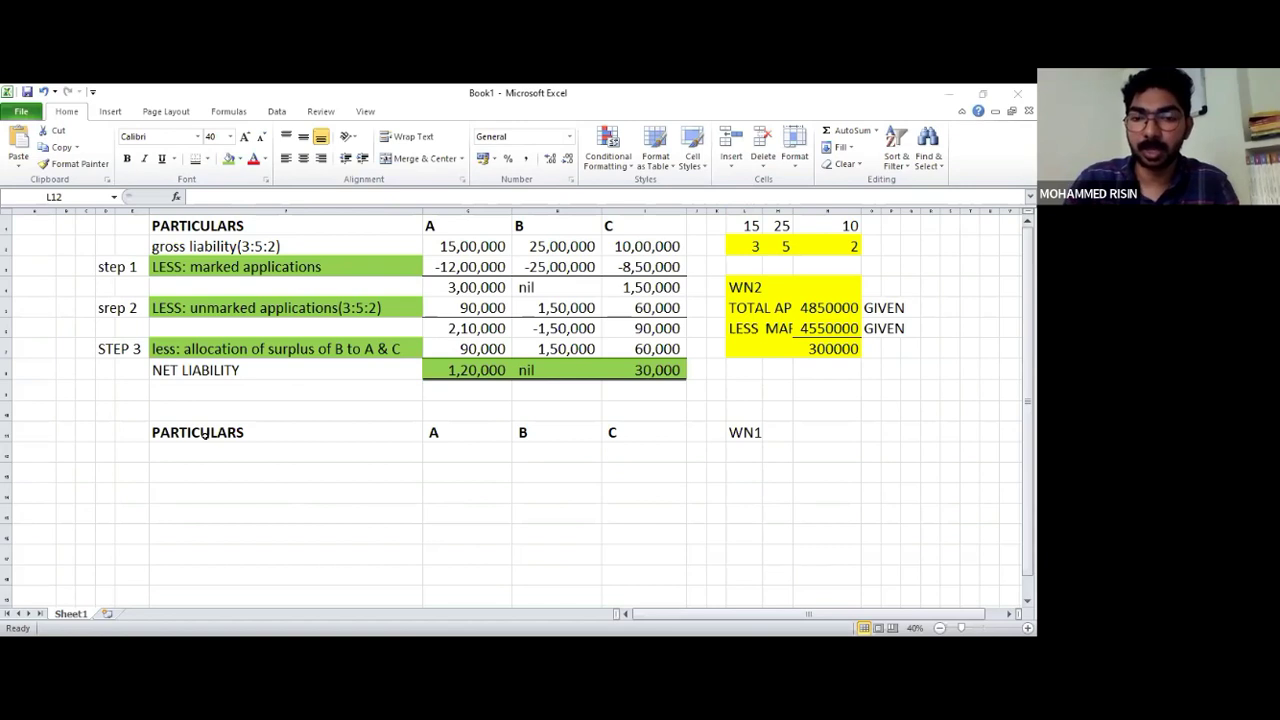
Enter the underwritten shares 90000, 37500 and 22500 in cells L12, M12 and N12 under WN1
{"action": "type", "text": "90000"}
{"action": "key", "text": "Return"}
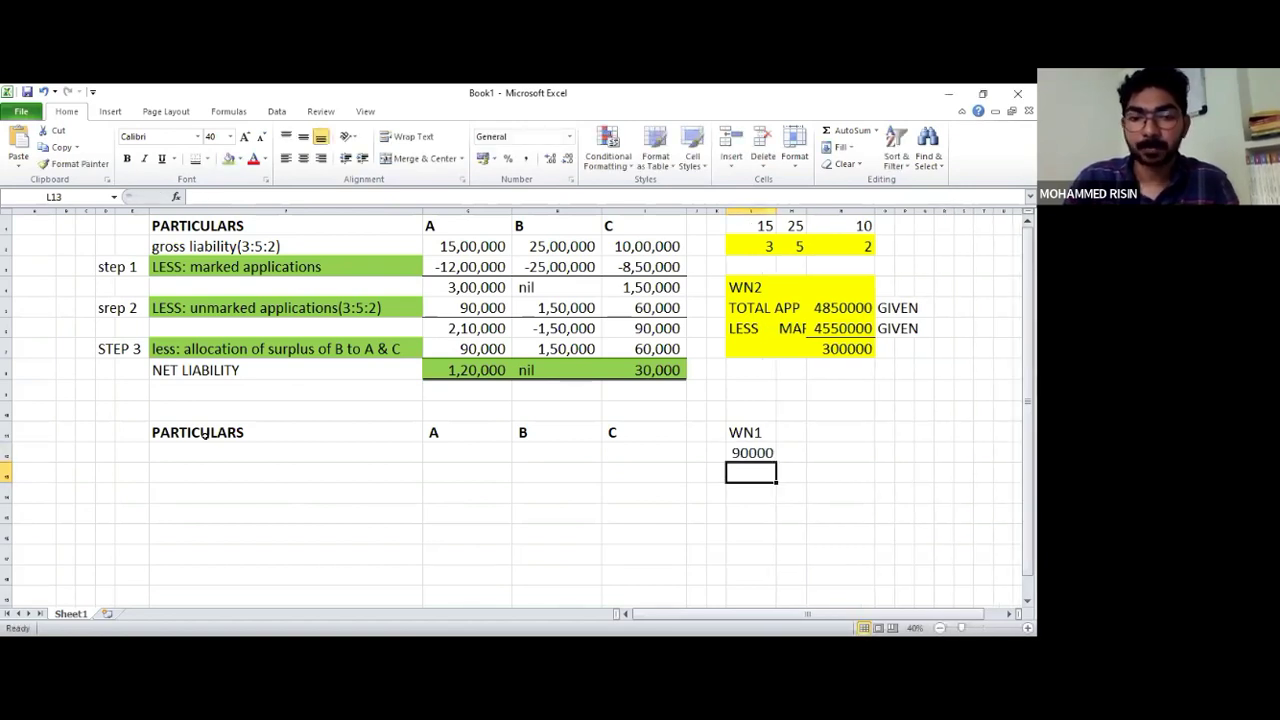
{"action": "key", "text": "Up"}
{"action": "key", "text": "Right"}
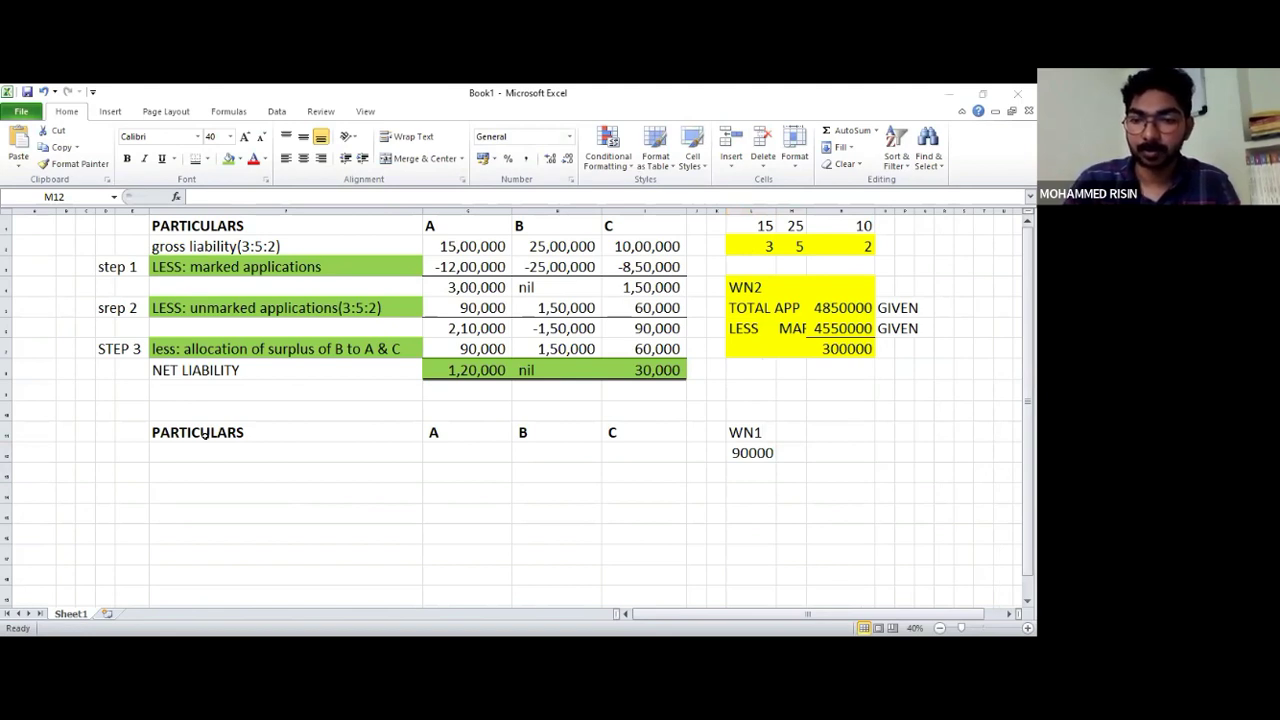
{"action": "type", "text": "37500"}
{"action": "key", "text": "Return"}
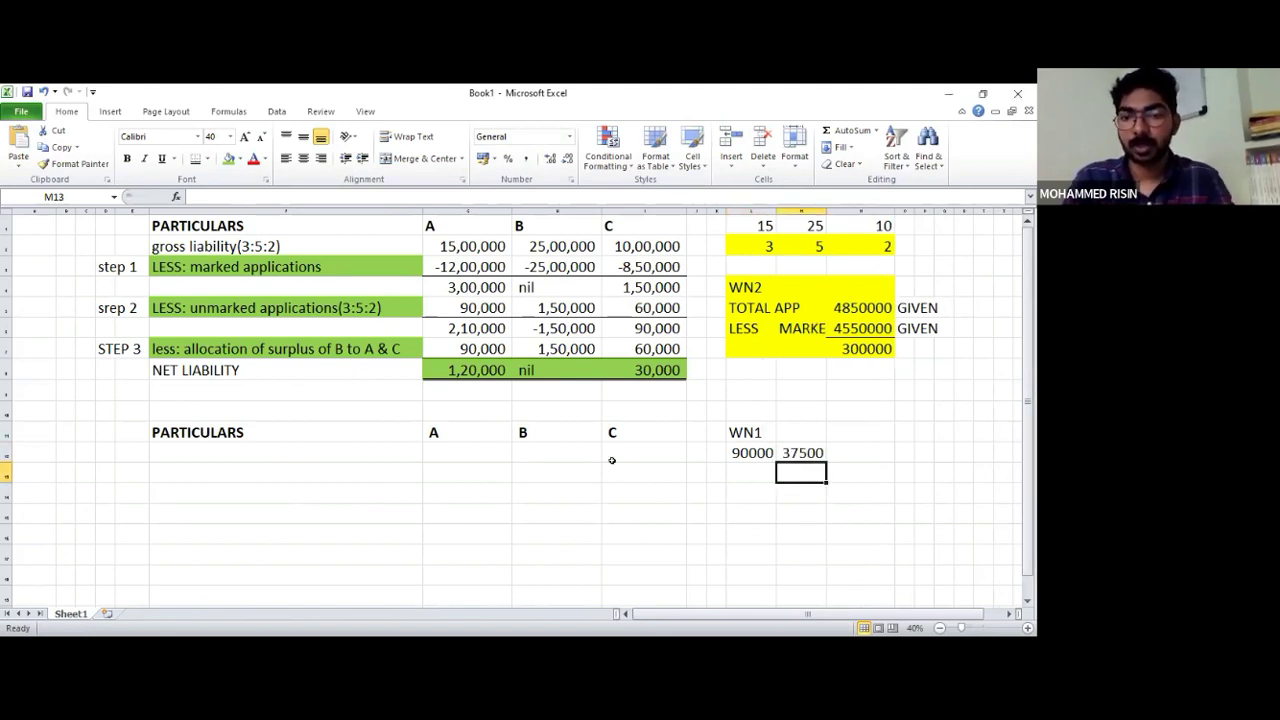
{"action": "left_click", "coordinate": [870, 452]}
{"action": "type", "text": "22500"}
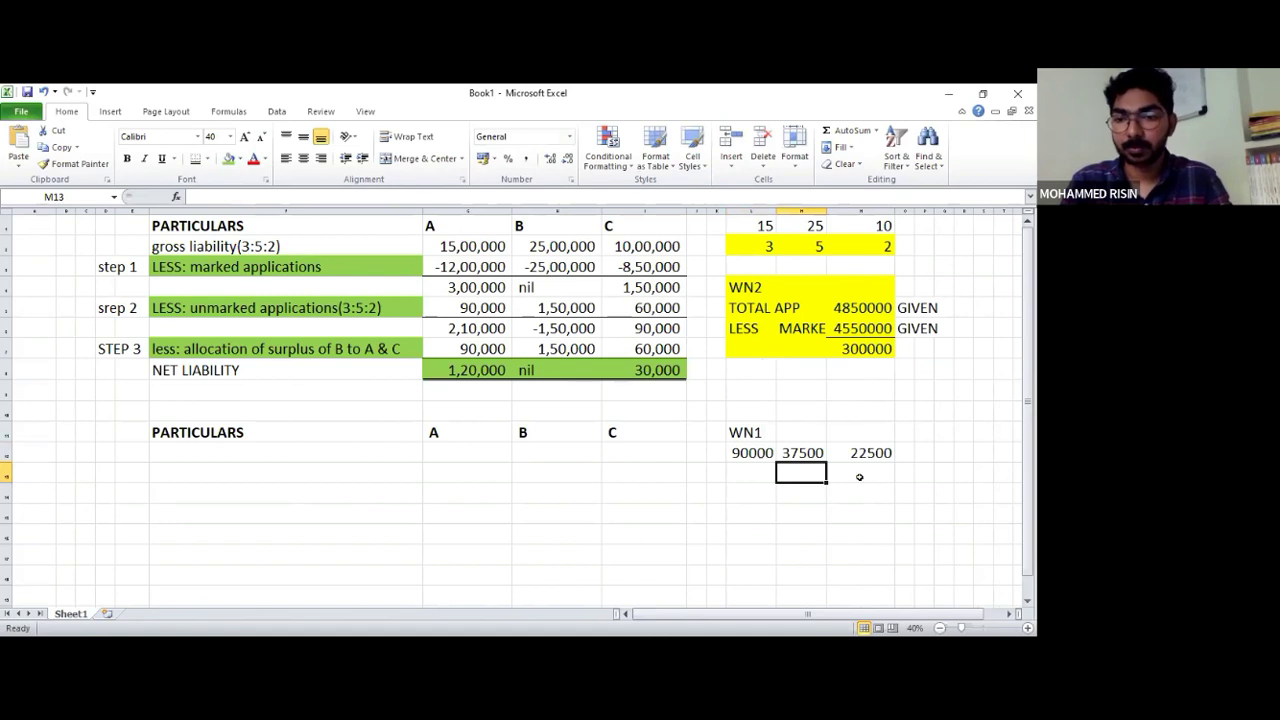
{"action": "left_click", "coordinate": [774, 473]}
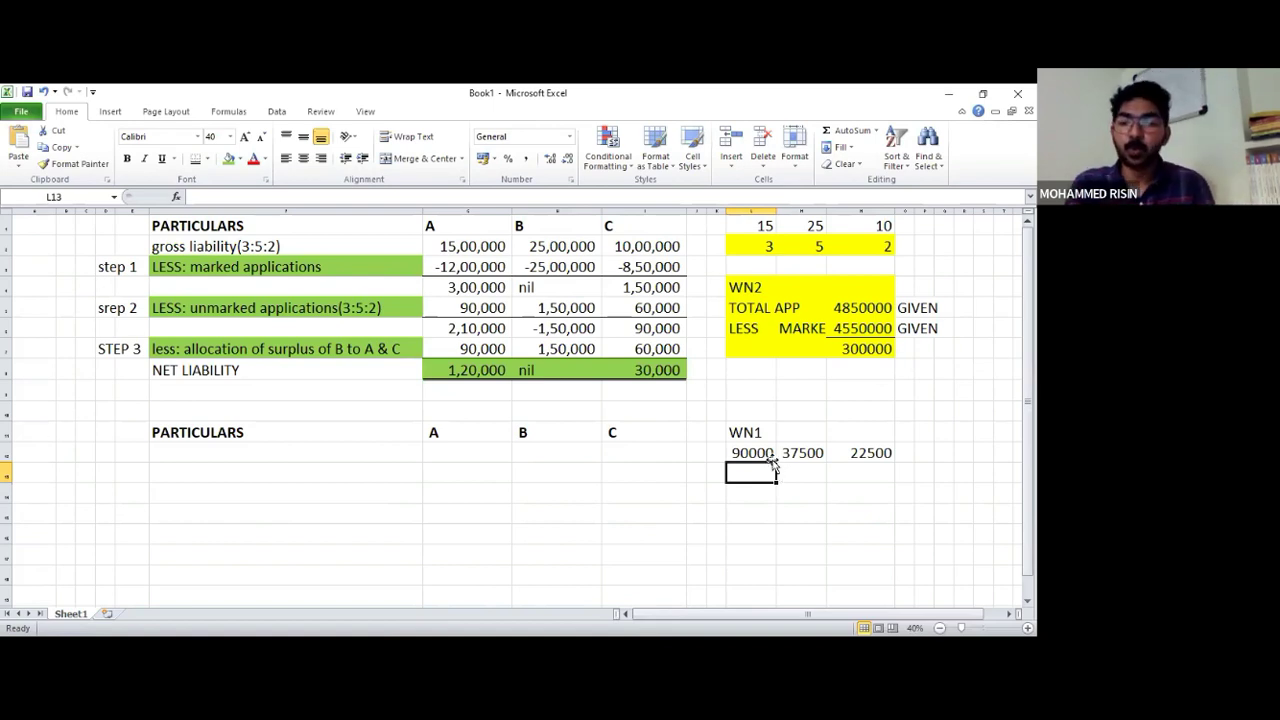
{"action": "left_click", "coordinate": [757, 452]}
{"action": "left_click_drag", "start_coordinate": [759, 466], "coordinate": [759, 470]}
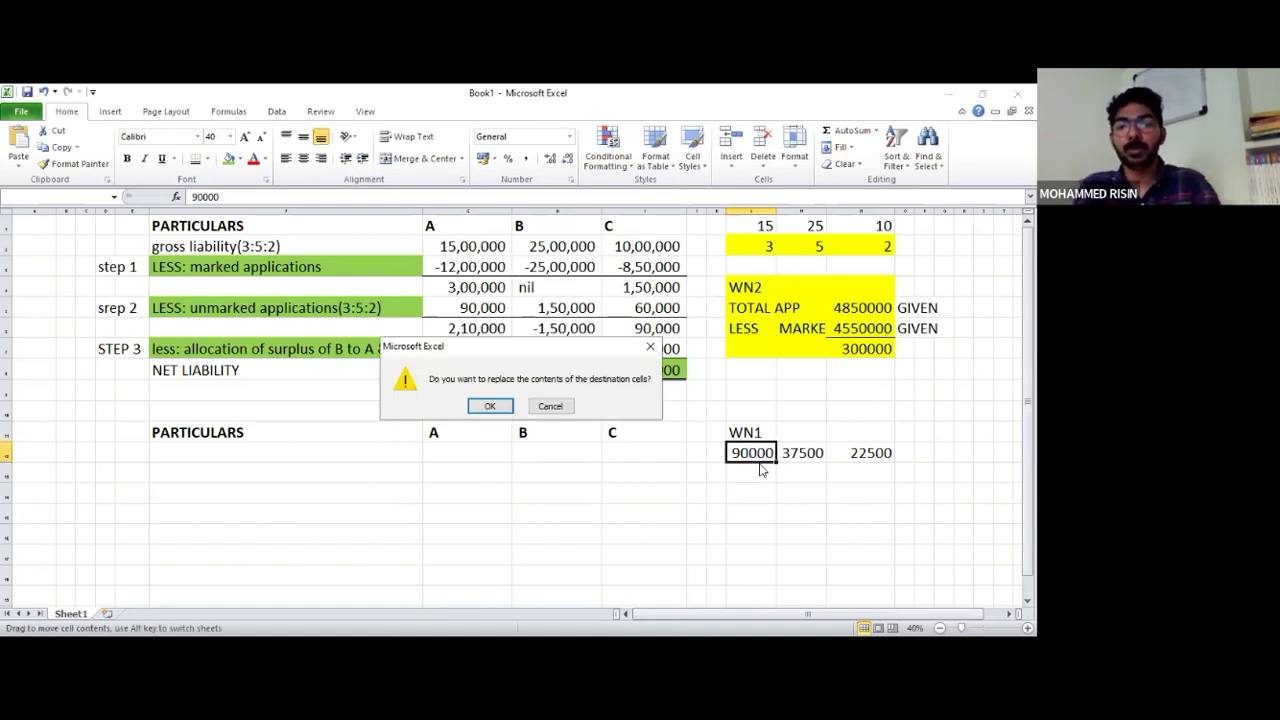
{"action": "key", "text": "Escape"}
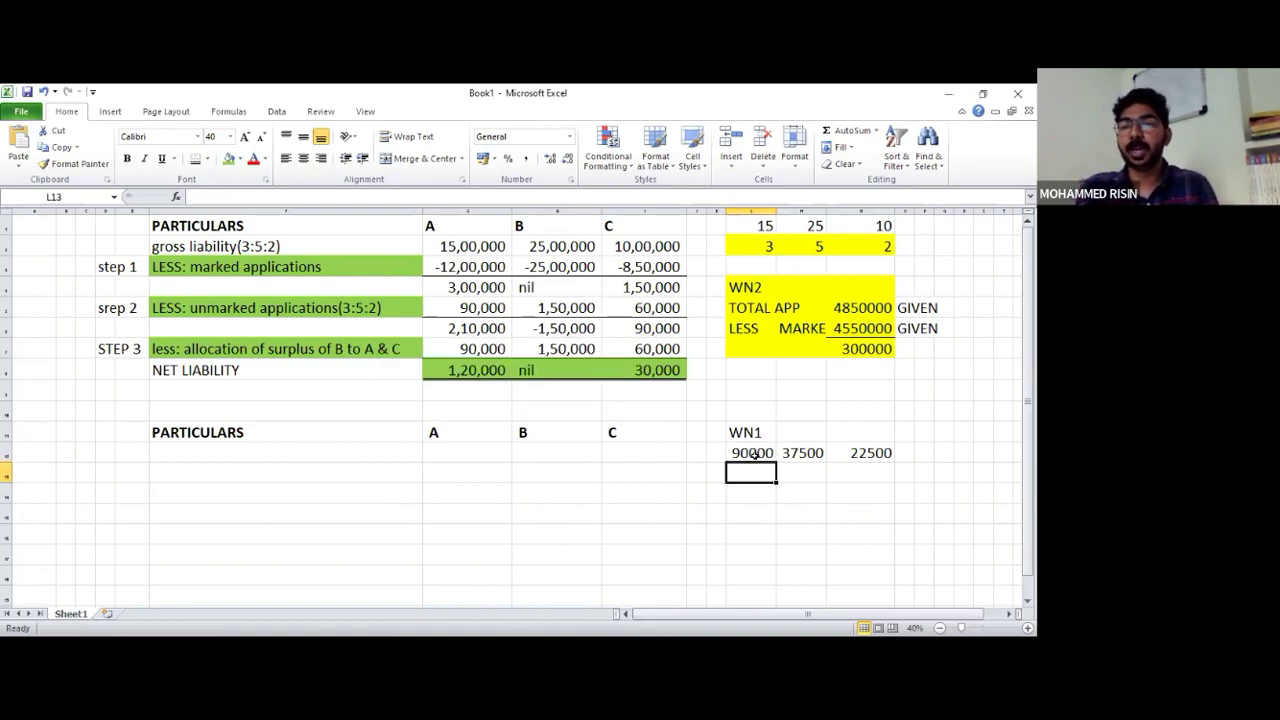
{"action": "left_click", "coordinate": [755, 455]}
{"action": "left_click", "coordinate": [792, 455]}
{"action": "left_click", "coordinate": [876, 452]}
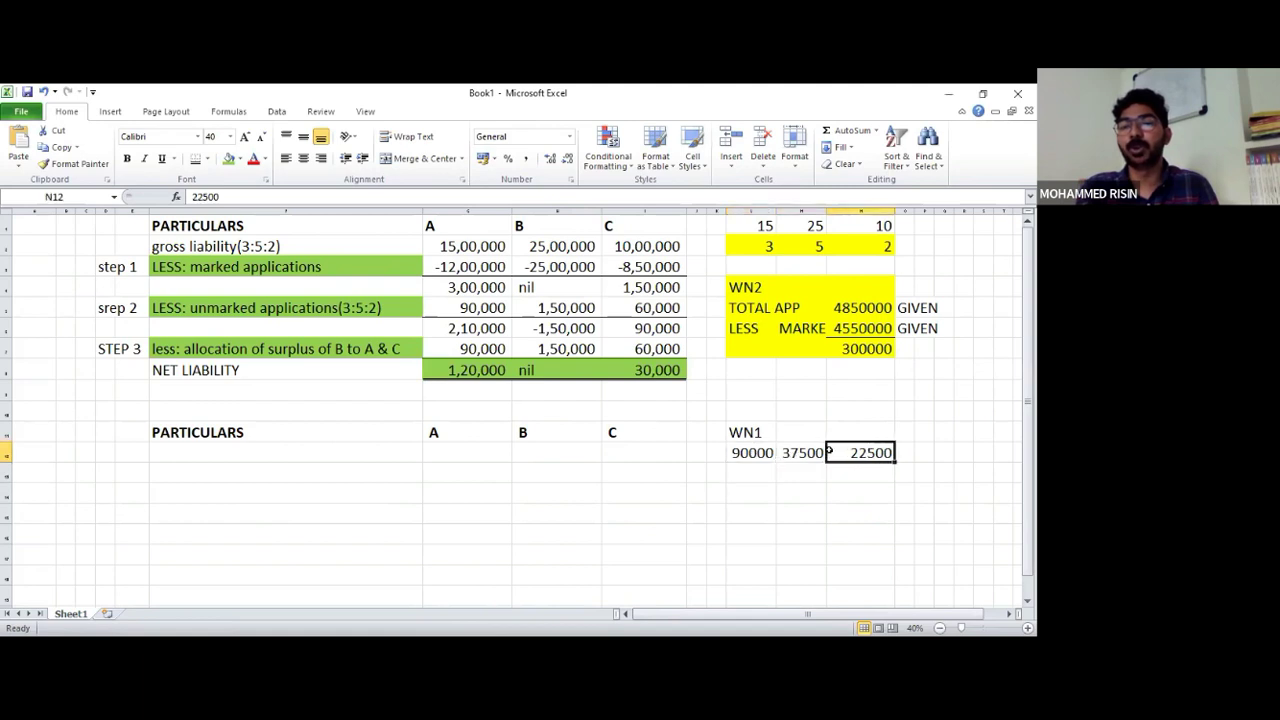
{"action": "left_click", "coordinate": [754, 475]}
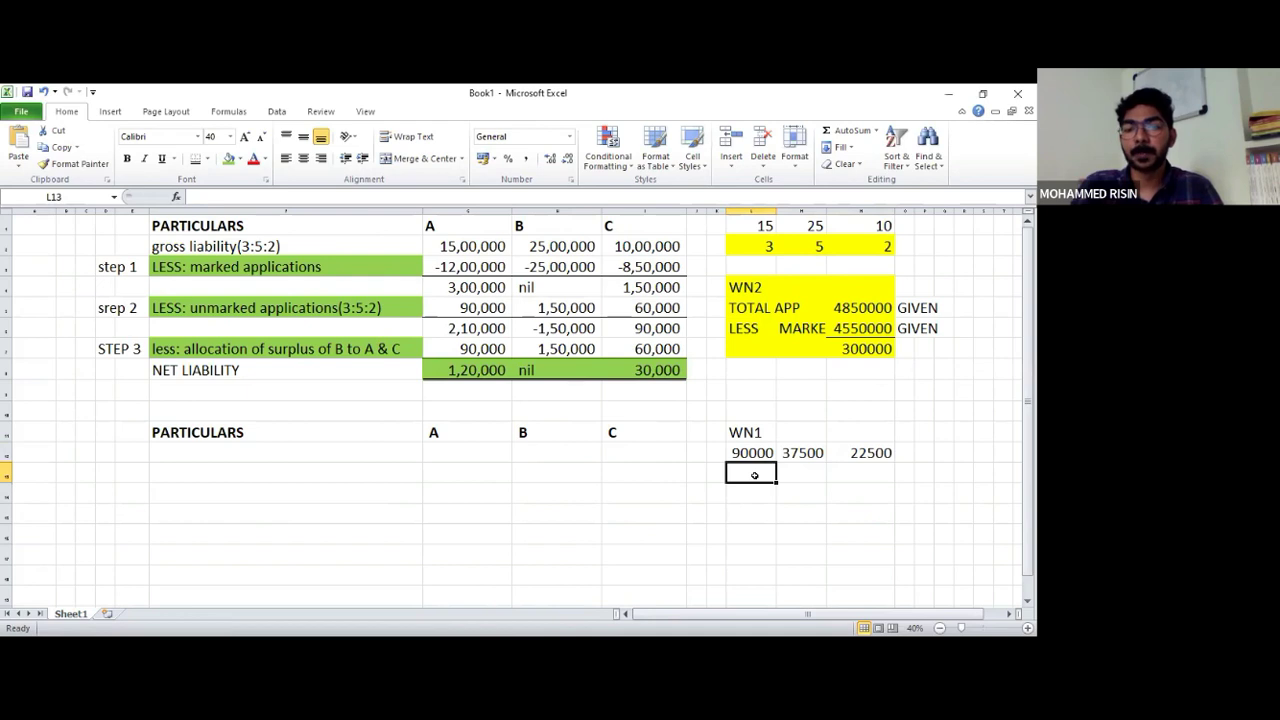
{"action": "left_click", "coordinate": [755, 452]}
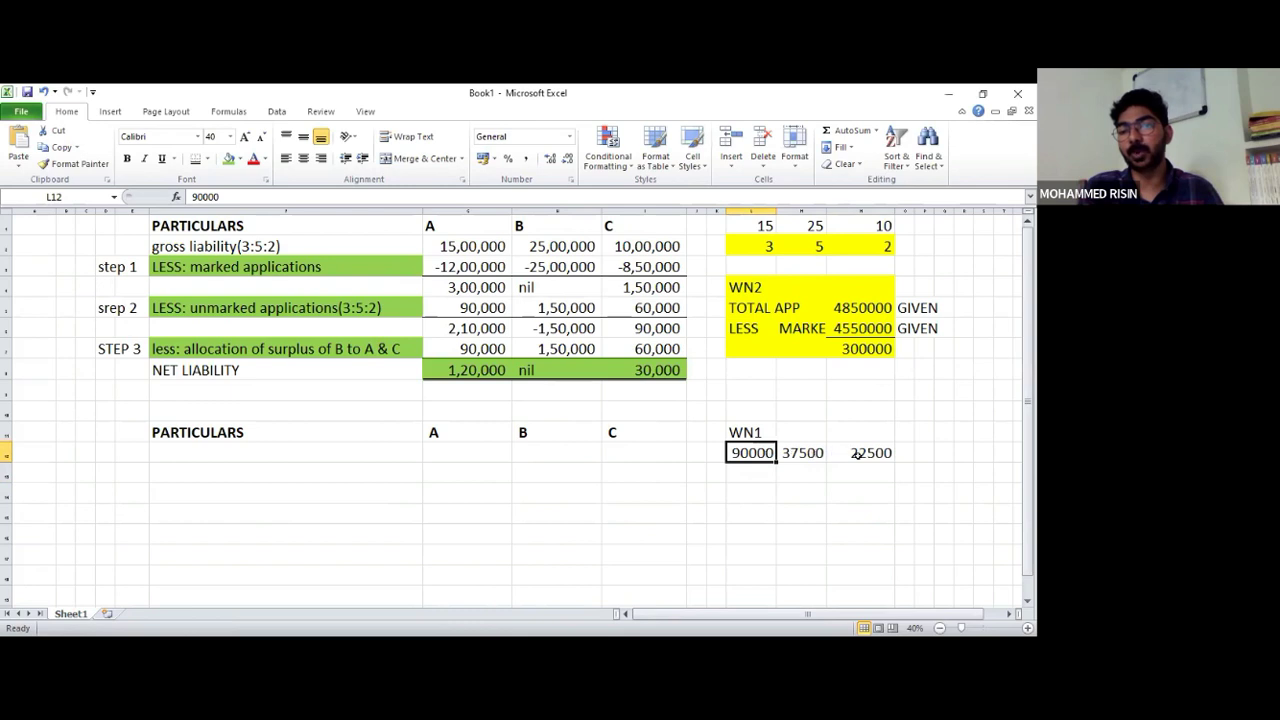
Enter the reduced ratios 900, 375, 225 in L13:N13 and 90, 37.5, 22.5 in L14:N14, and select the WN1 block L11:N14
{"action": "left_click", "coordinate": [742, 472]}
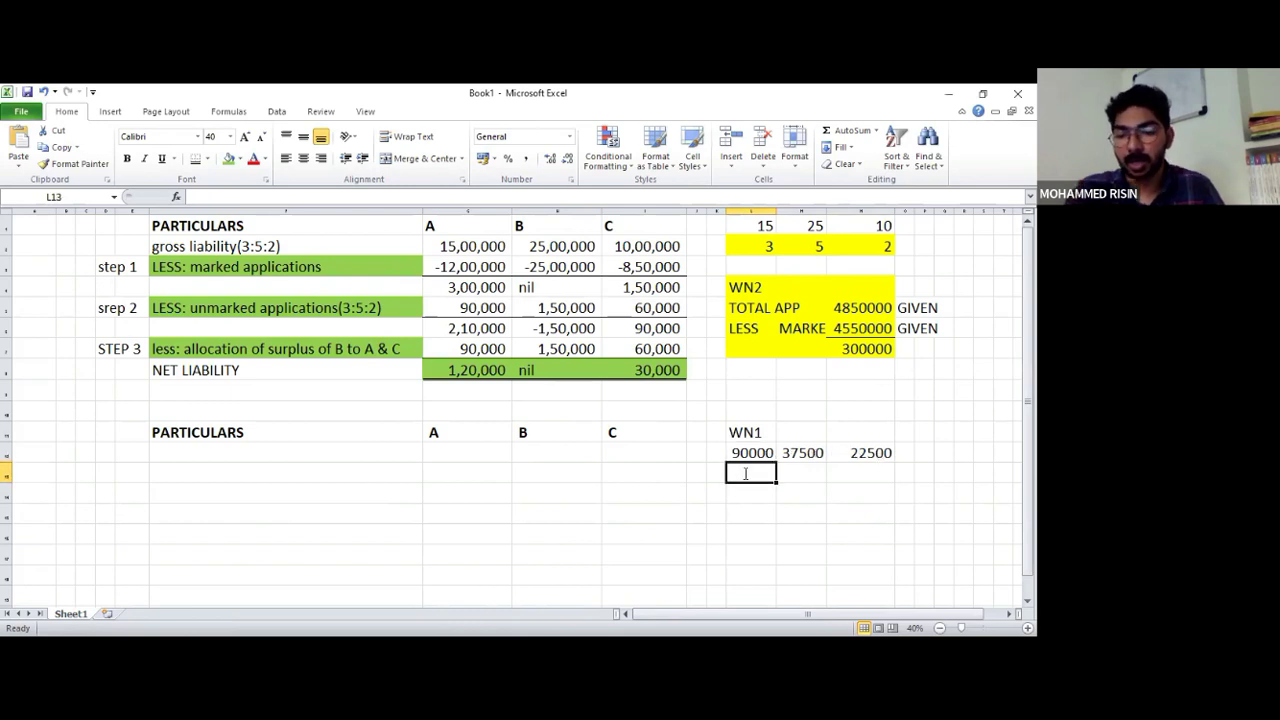
{"action": "type", "text": "900"}
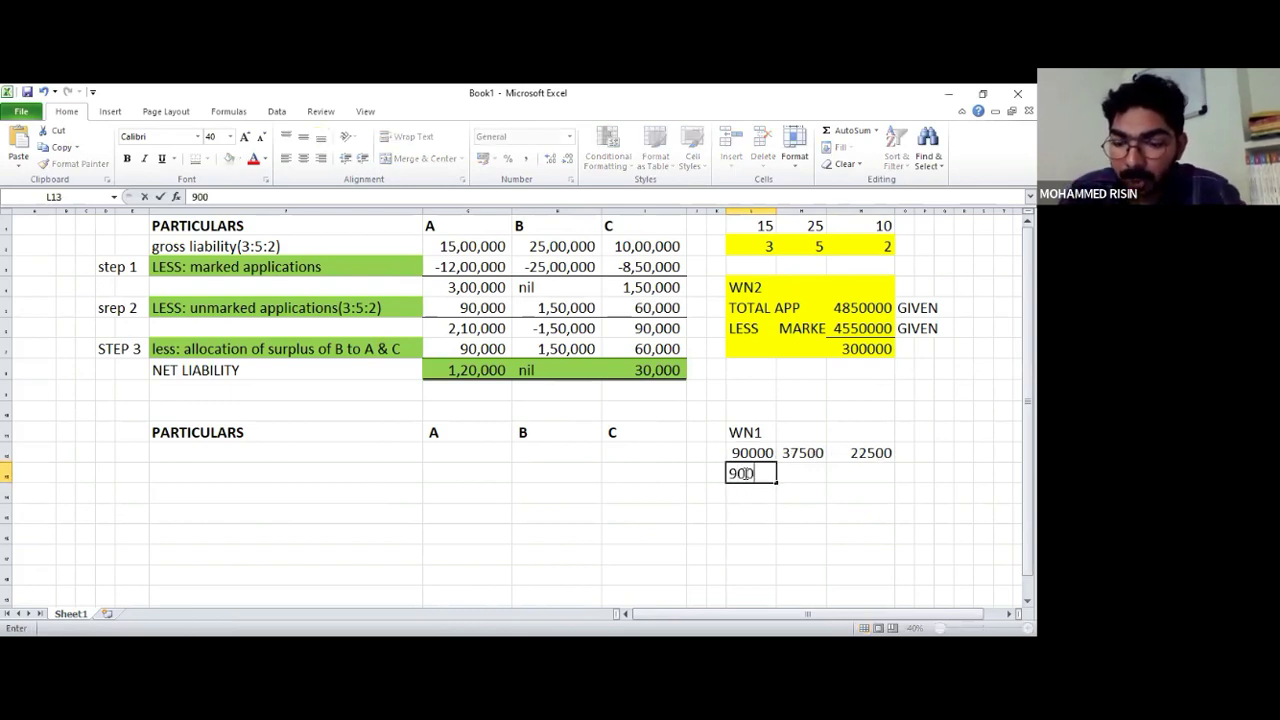
{"action": "key", "text": "Up"}
{"action": "key", "text": "Right"}
{"action": "key", "text": "Right"}
{"action": "key", "text": "Down"}
{"action": "key", "text": "Down"}
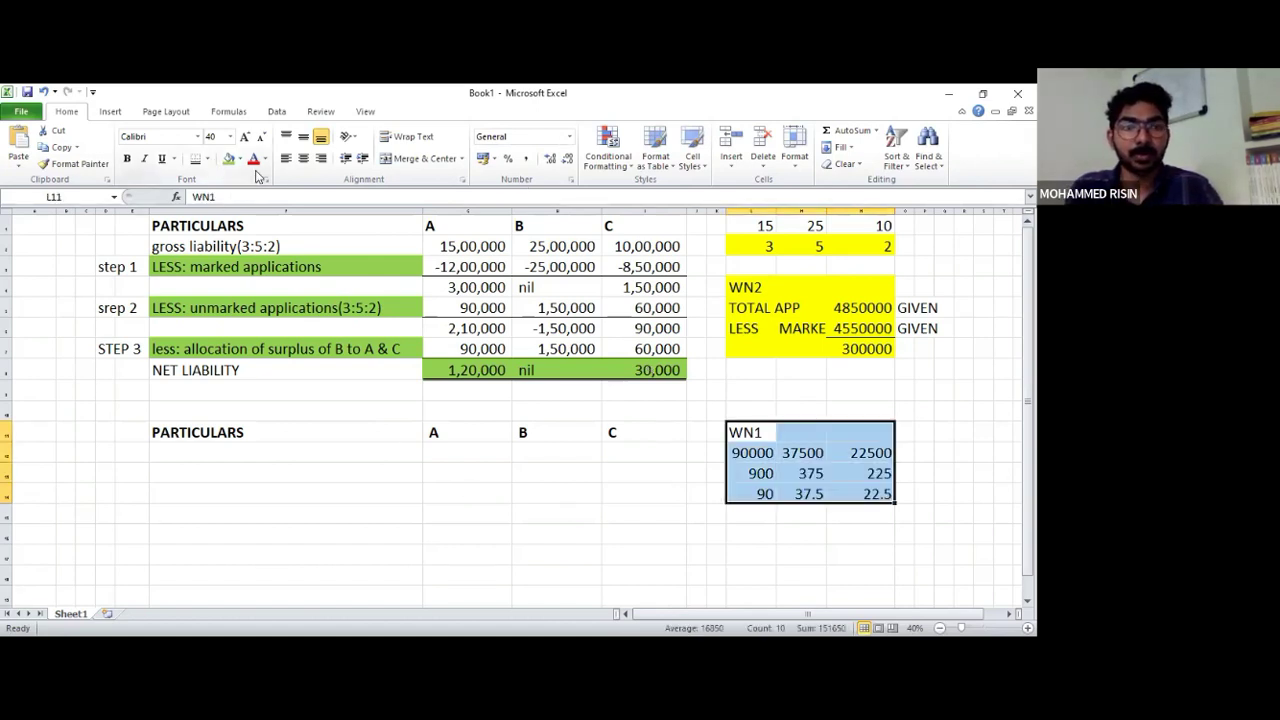
Fill the WN1 working note block L11:N14 with yellow
{"action": "left_click", "coordinate": [240, 159]}
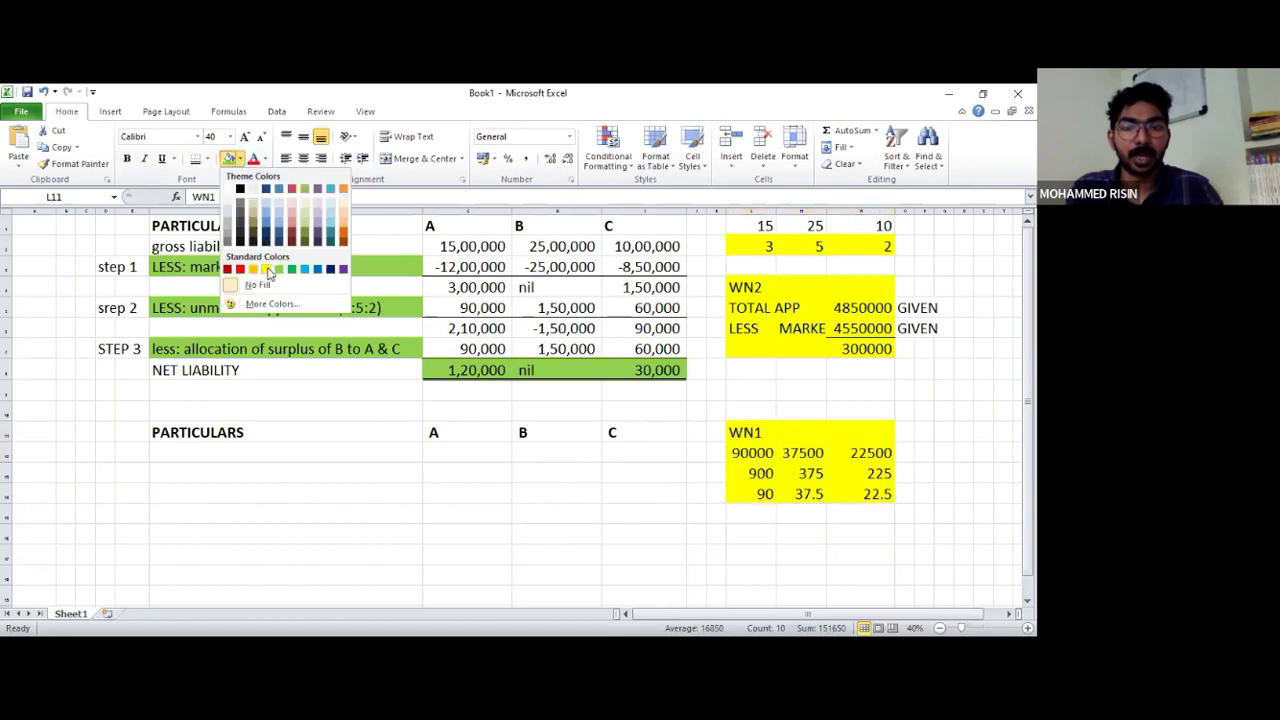
{"action": "left_click", "coordinate": [680, 510]}
{"action": "left_click", "coordinate": [774, 434]}
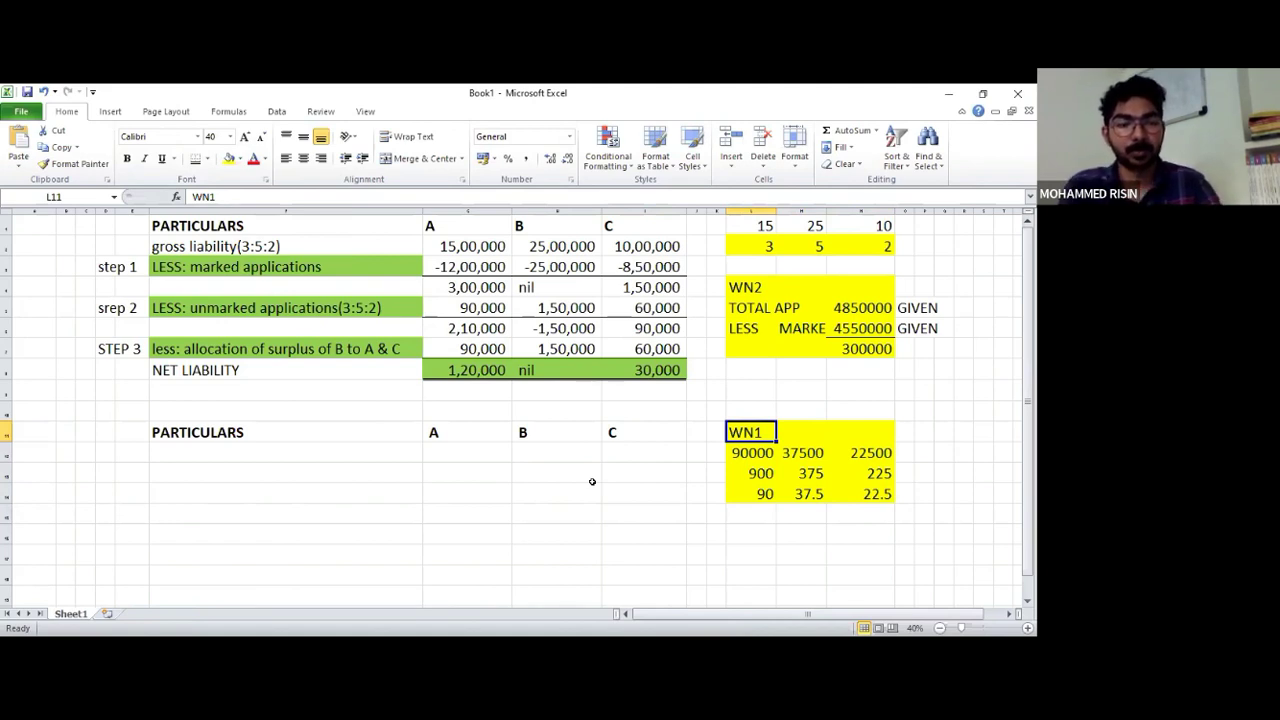
Enter the row label GROSS LIABILITY(90:37.5:22.5) in cell F12 under PARTICULARS in the new table
{"action": "left_click", "coordinate": [248, 452]}
{"action": "type", "text": "G"}
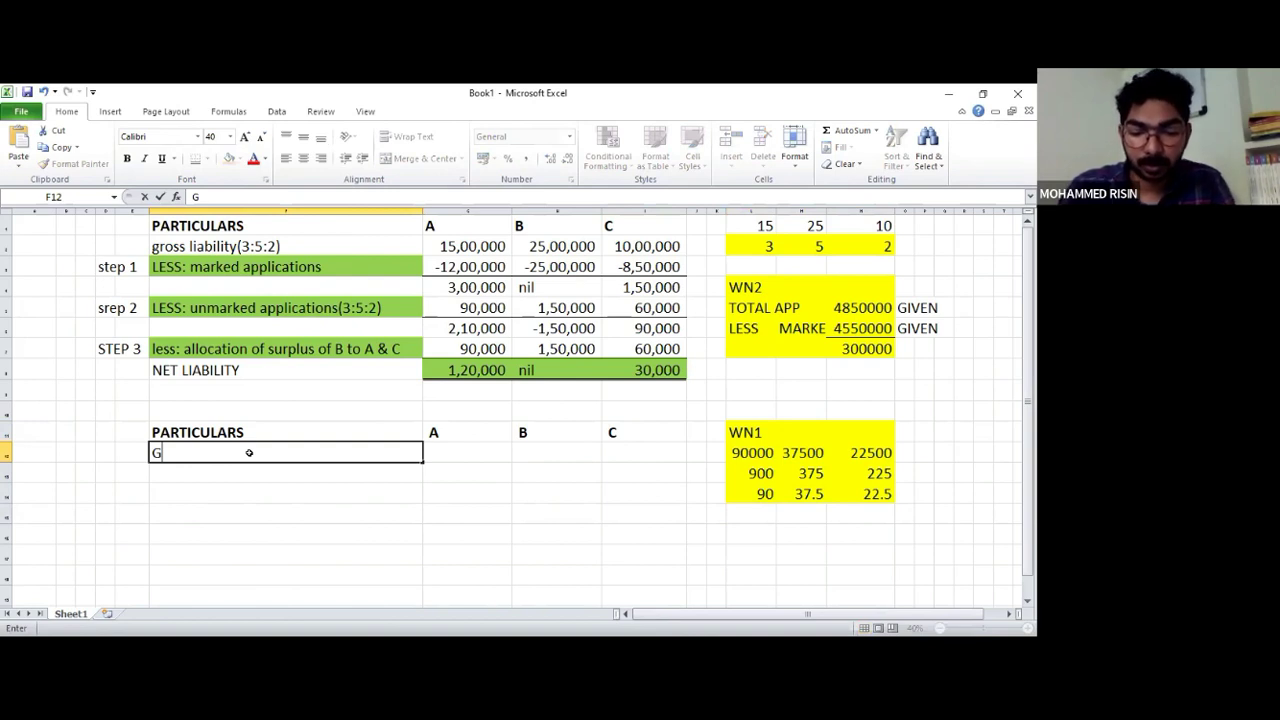
{"action": "type", "text": "ROSS LI"}
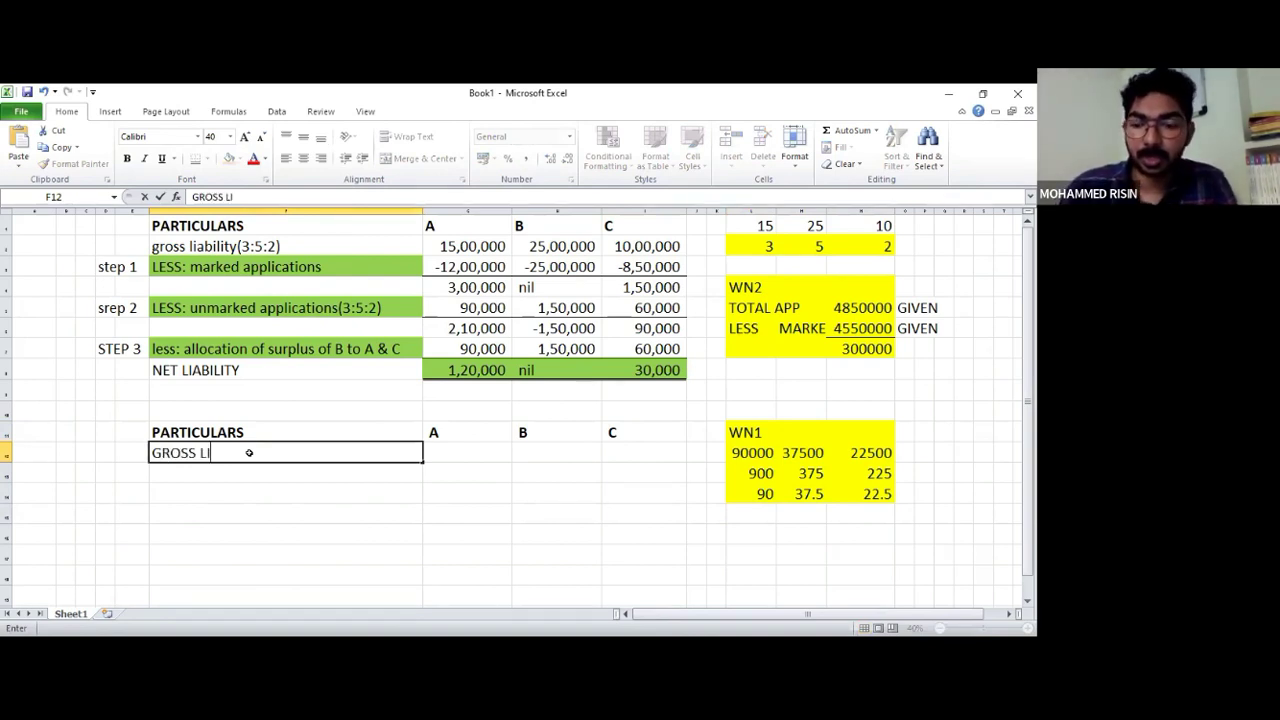
{"action": "type", "text": "ABILITY(90:37"}
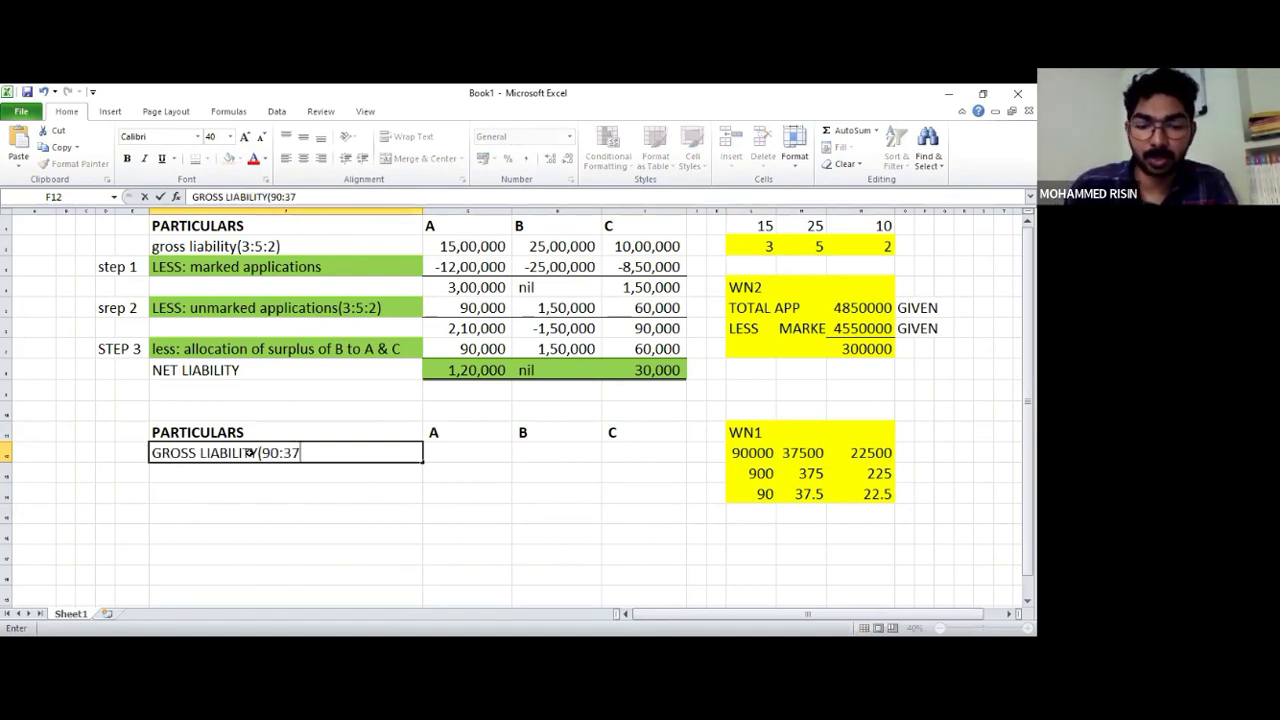
{"action": "type", "text": ".5:"}
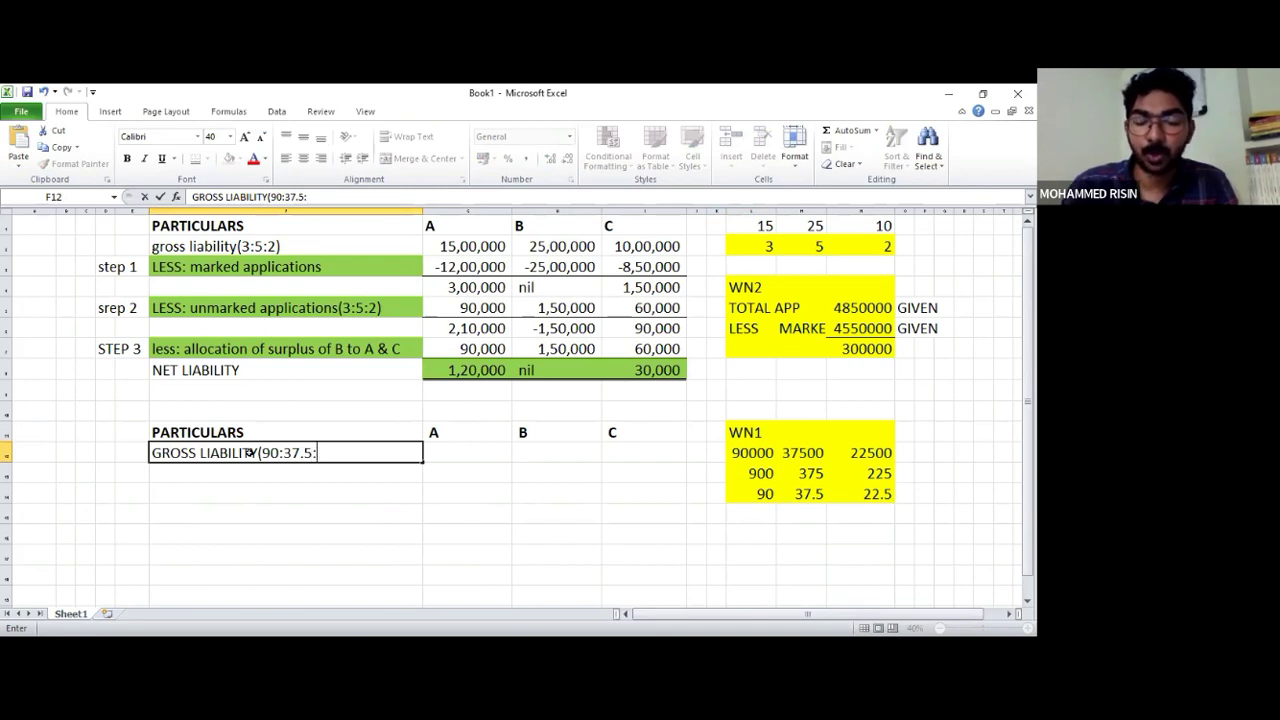
{"action": "type", "text": "22.5"}
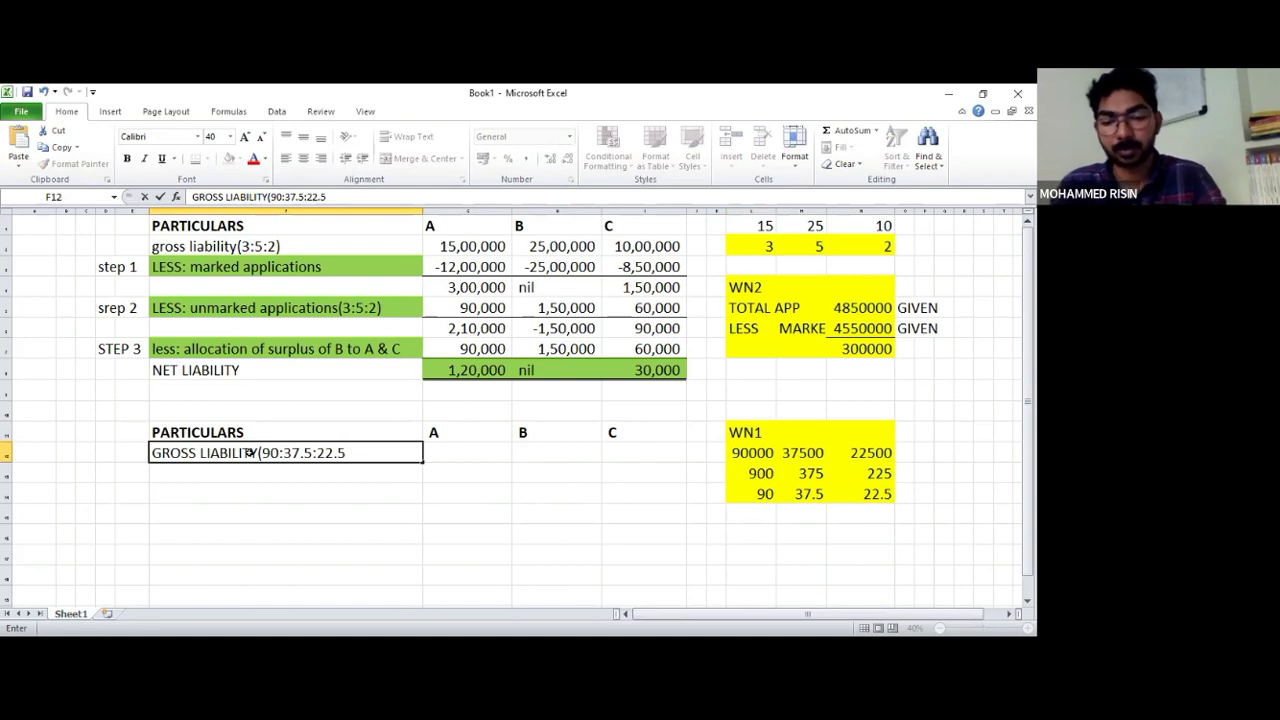
{"action": "key", "text": "BackSpace"}
{"action": "key", "text": "BackSpace"}
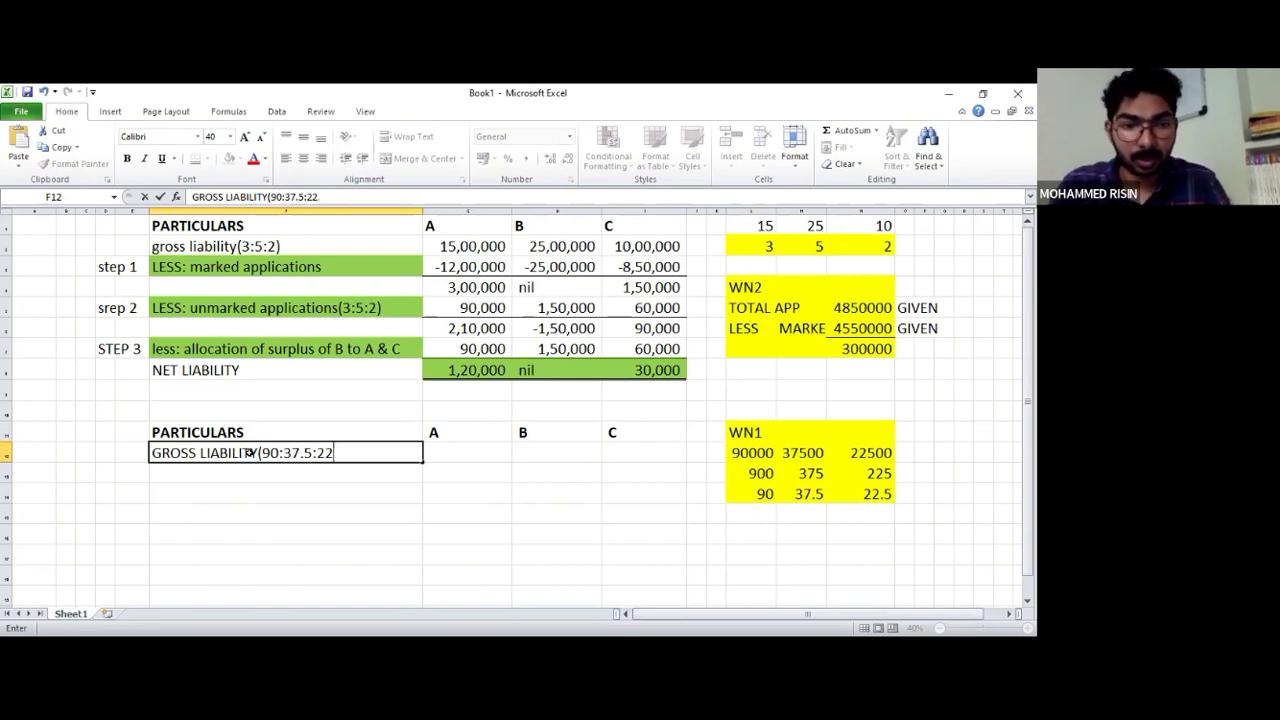
{"action": "type", "text": "."}
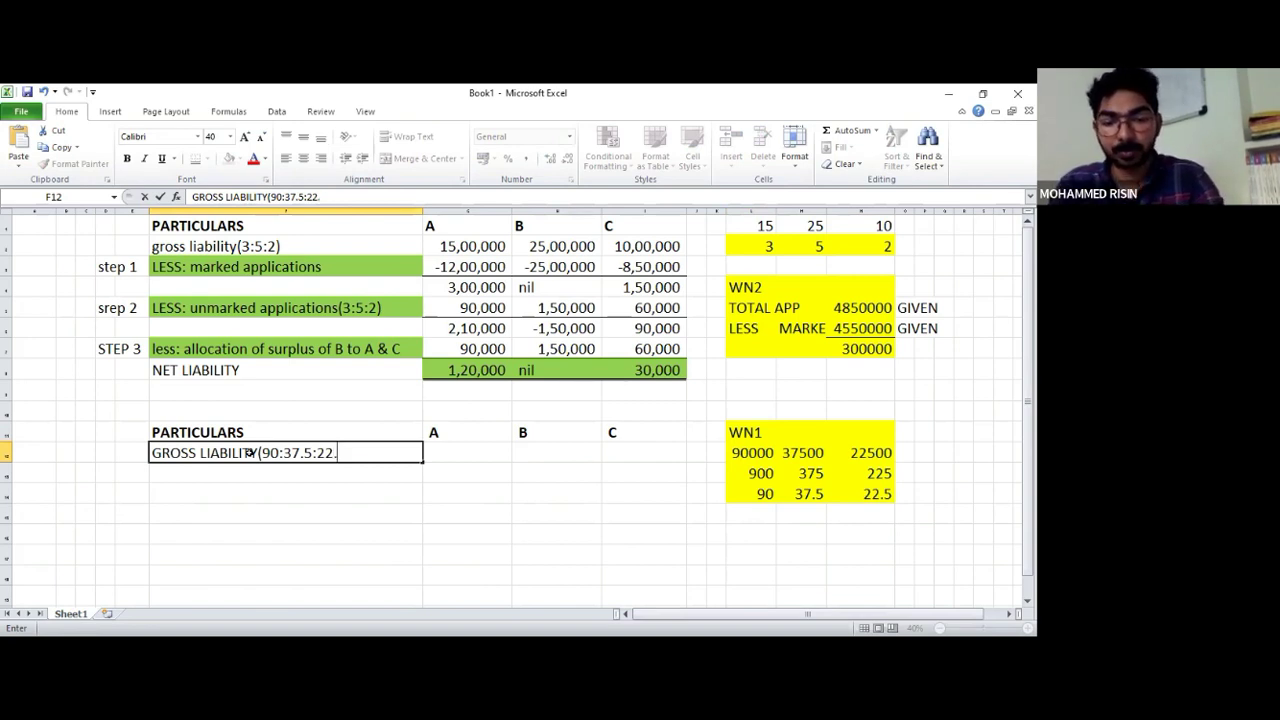
{"action": "type", "text": "5)"}
{"action": "key", "text": "Return"}
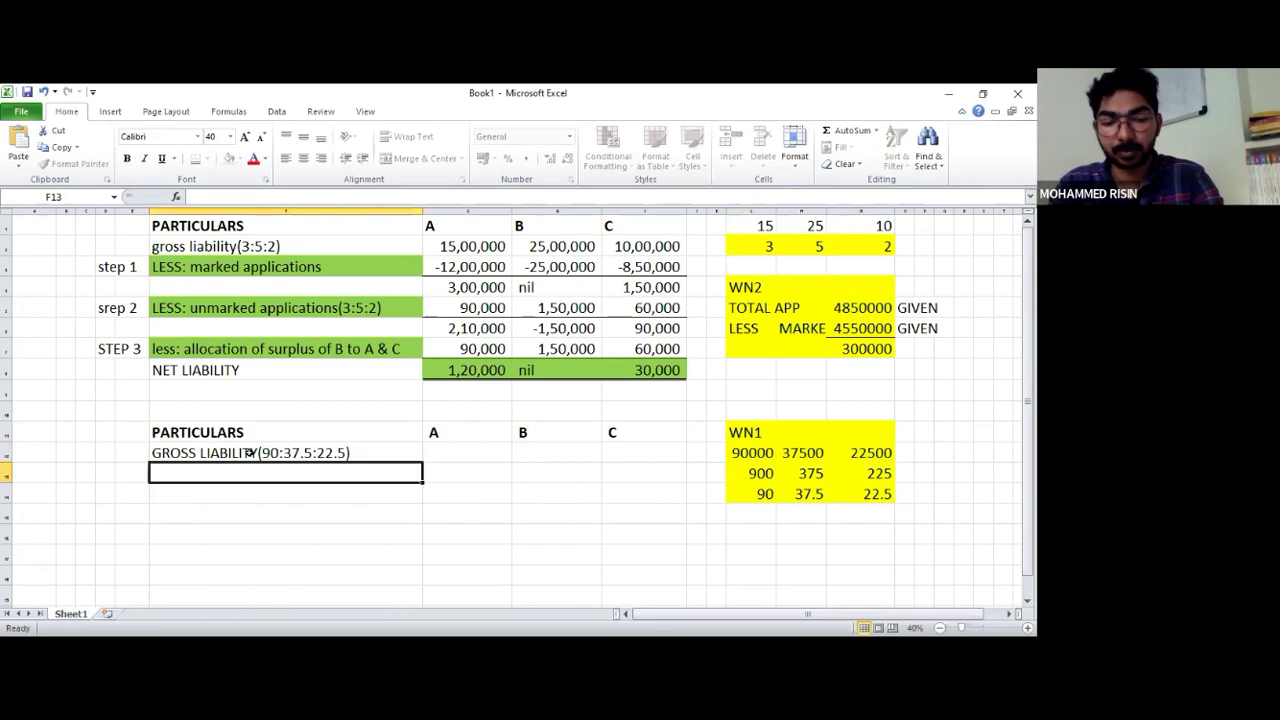
{"action": "key", "text": "Up"}
{"action": "key", "text": "Left"}
{"action": "key", "text": "Left"}
{"action": "type", "text": "S"}
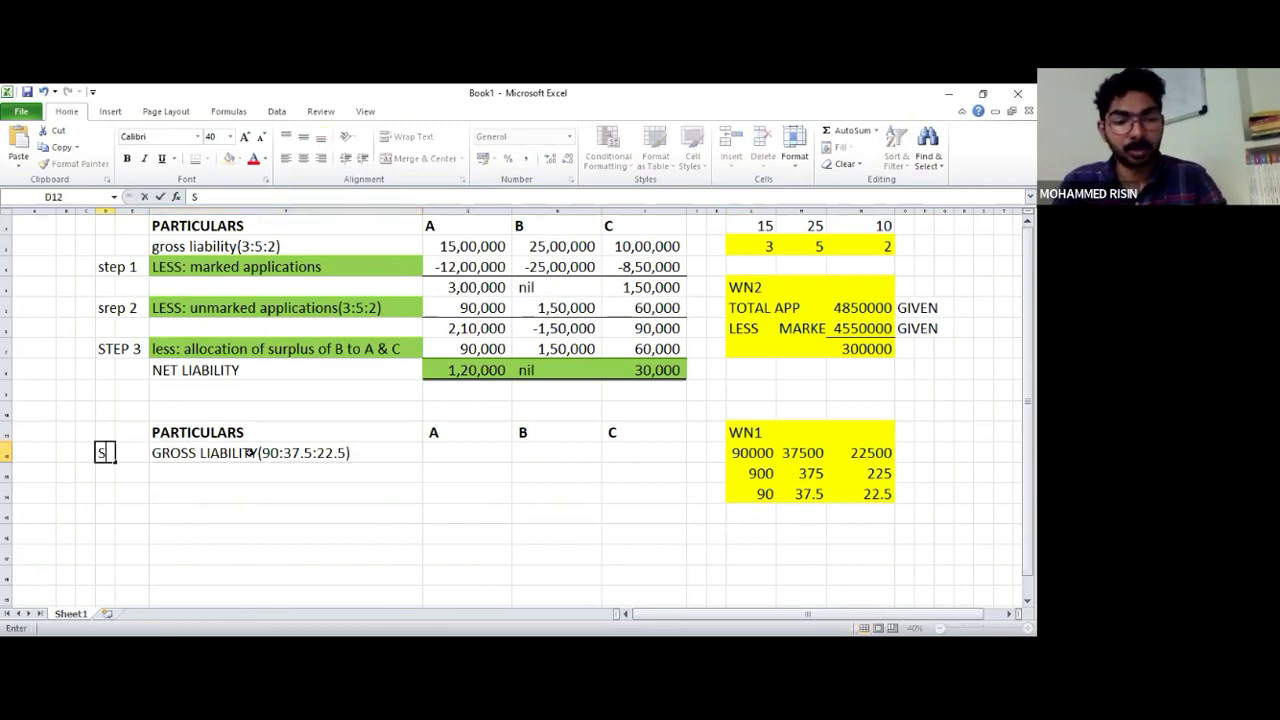
{"action": "type", "text": "TEP 1"}
{"action": "key", "text": "Return"}
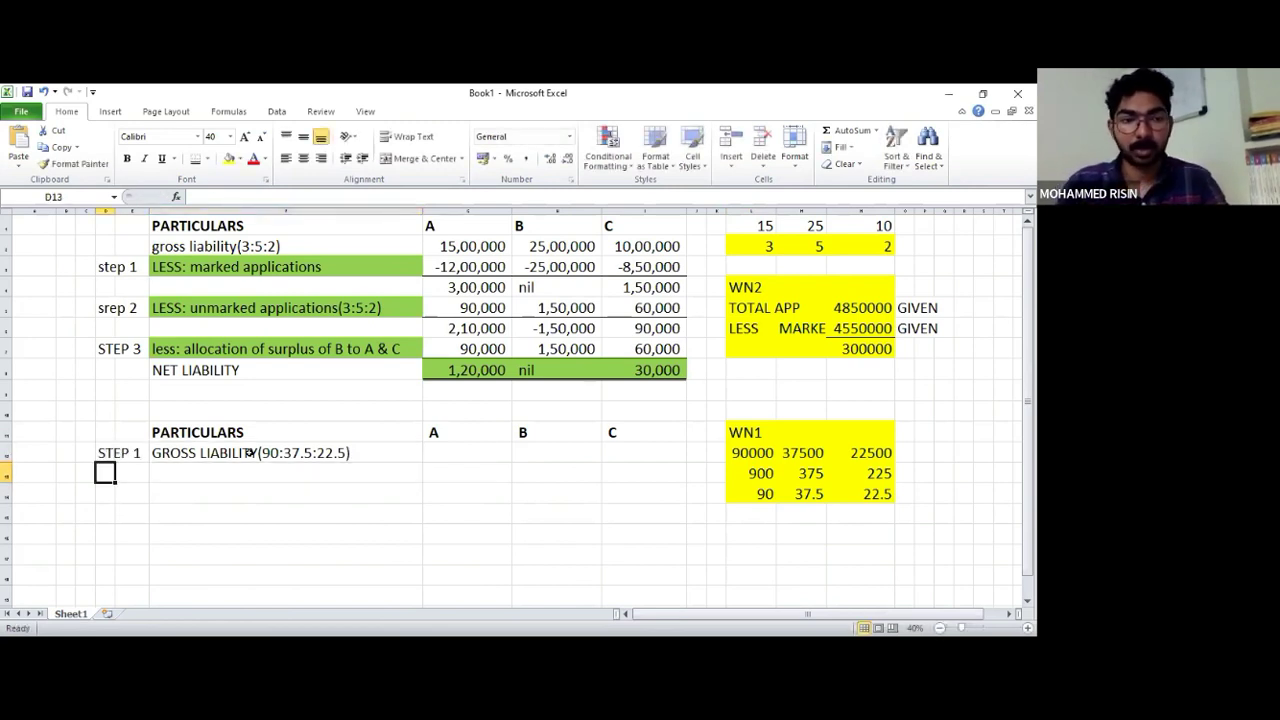
{"action": "key", "text": "Up"}
{"action": "key", "text": "Right"}
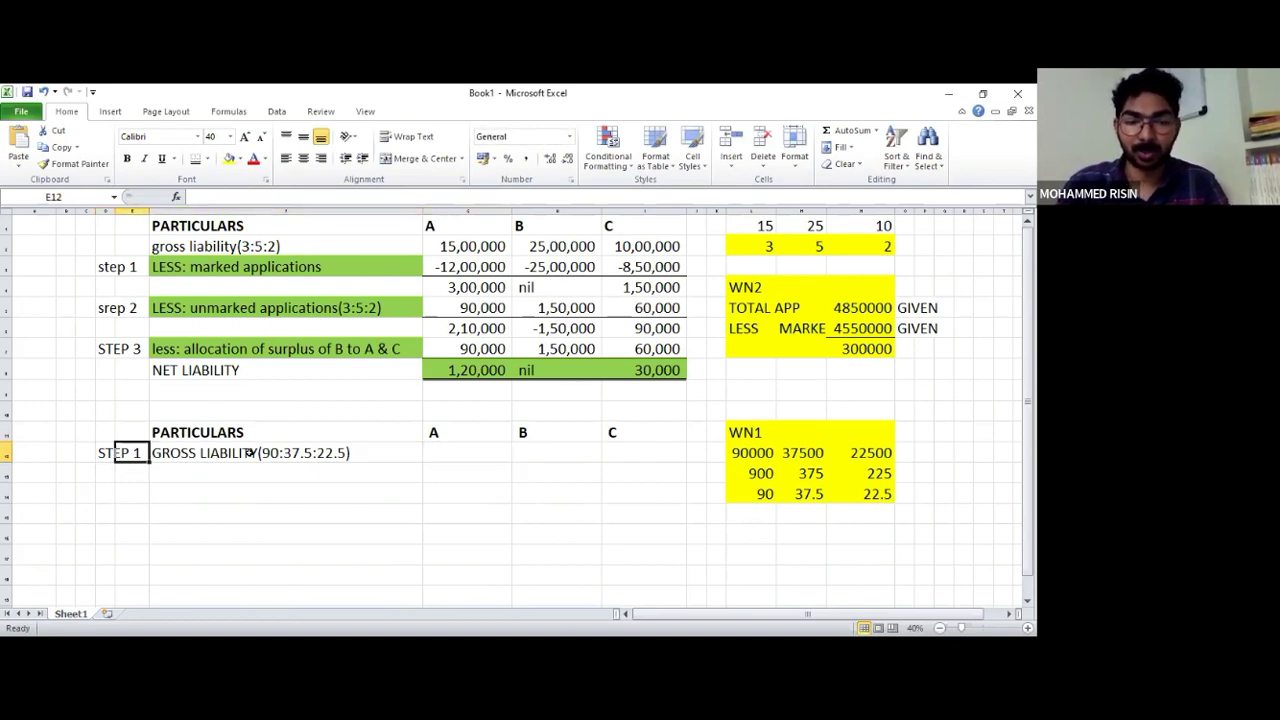
{"action": "key", "text": "Left"}
{"action": "key", "text": "Delete"}
{"action": "key", "text": "Down"}
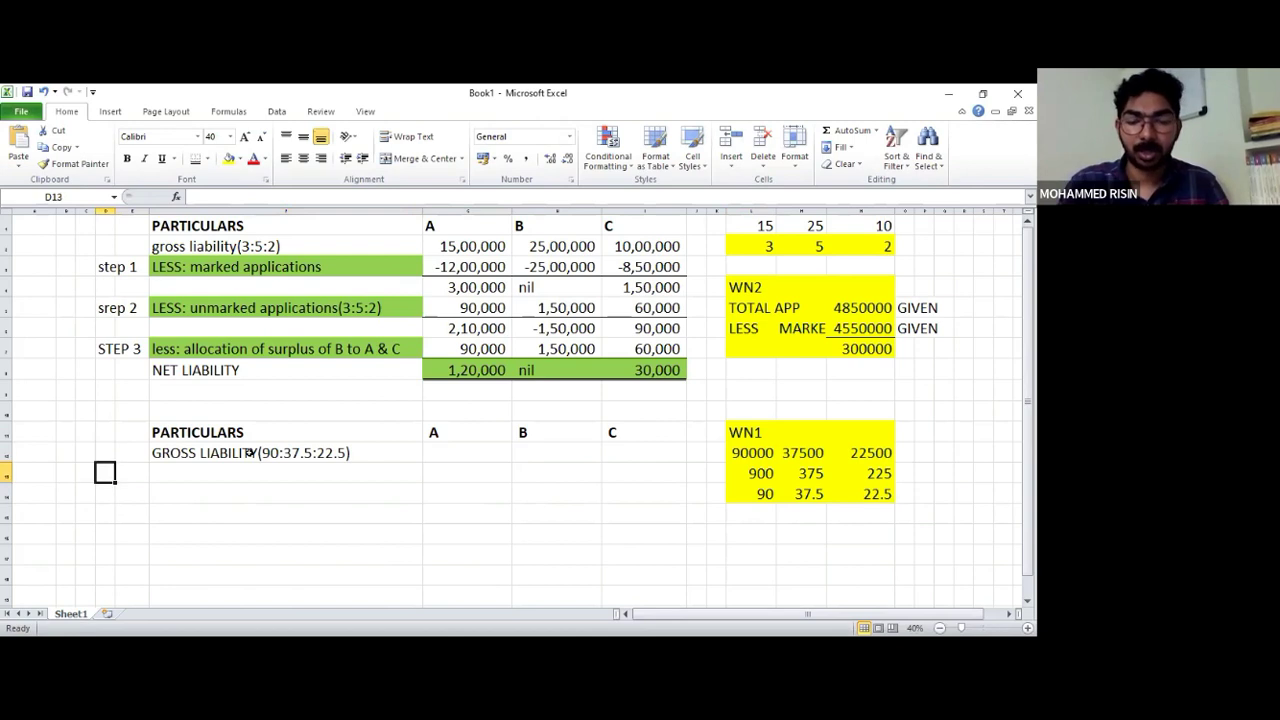
Select cell G12 for underwriter A's gross liability in the new table
{"action": "key", "text": "Up"}
{"action": "key", "text": "Right"}
{"action": "key", "text": "Right"}
{"action": "key", "text": "Right"}
{"action": "key", "text": "Right"}
{"action": "key", "text": "Left"}
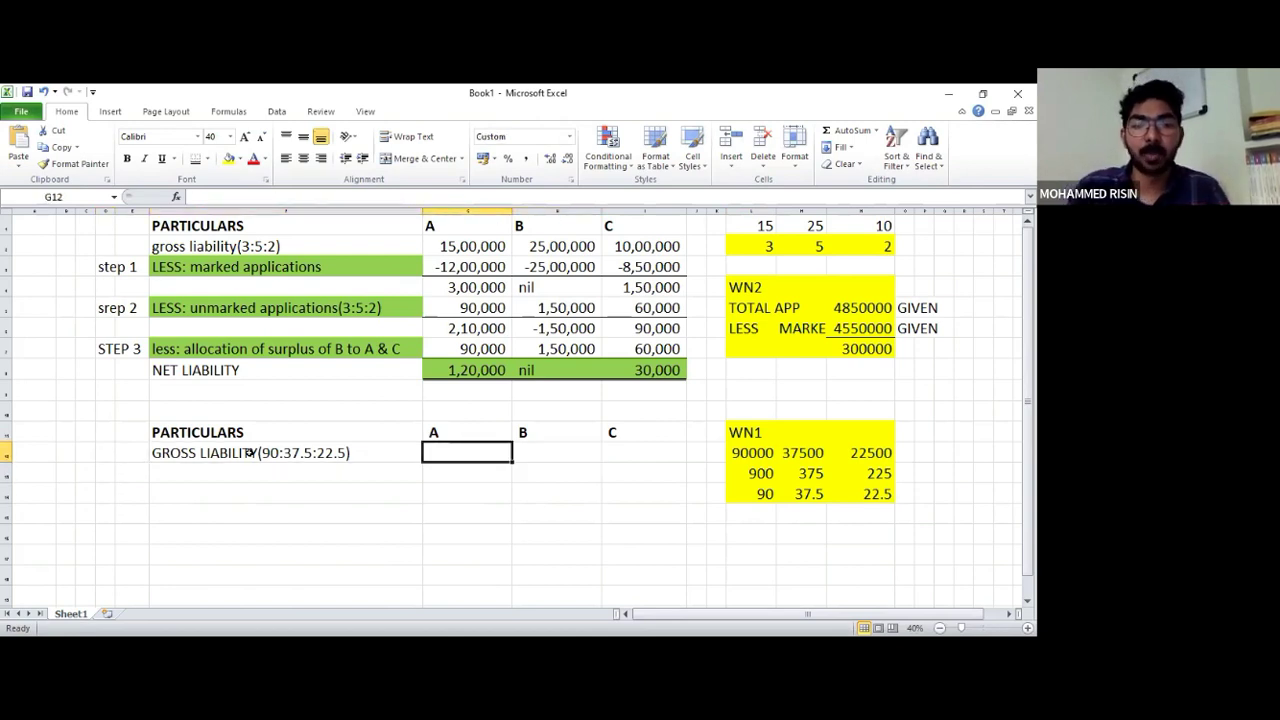
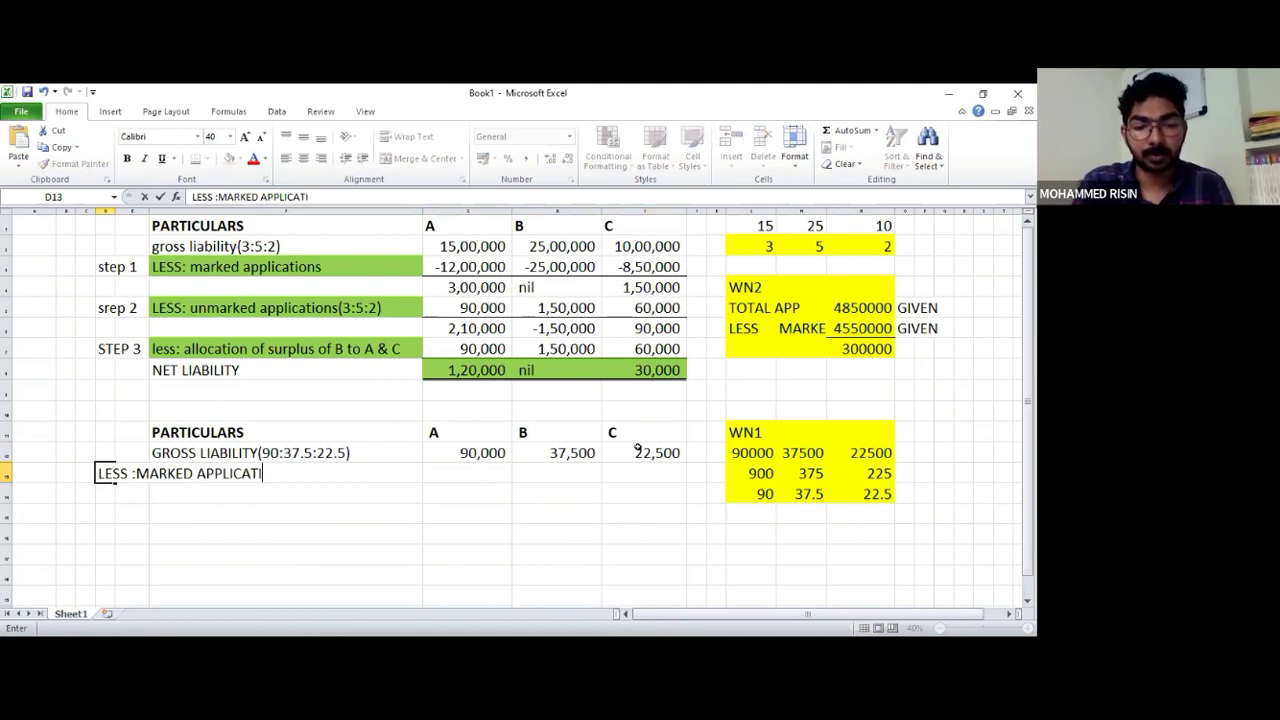
Enter the label LESS :MARKED APPLICATIONS in cell D13, below the gross liability row
{"action": "key", "text": "Return"}
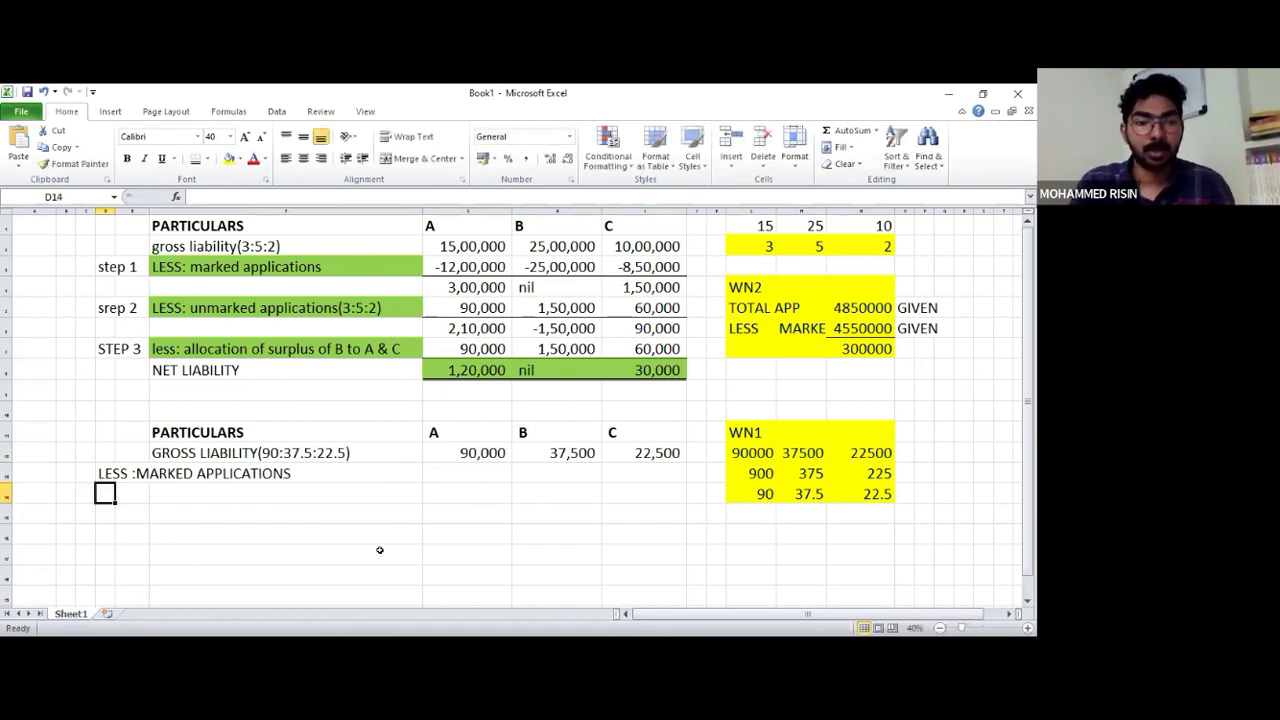
{"action": "left_click", "coordinate": [64, 474]}
{"action": "type", "text": "S"}
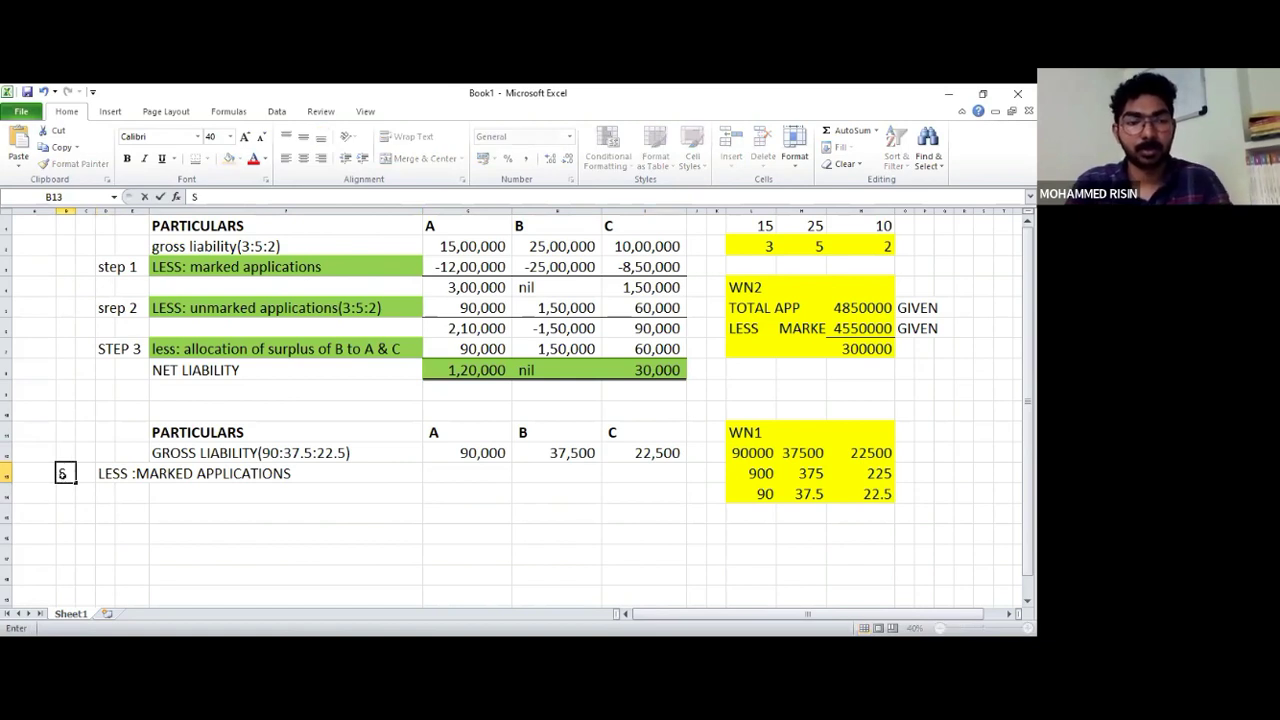
{"action": "key", "text": "Escape"}
Fill the marked applications label cells D13:F13 with light green
{"action": "key", "text": "Up"}
{"action": "key", "text": "Right"}
{"action": "key", "text": "Down"}
{"action": "key", "text": "Right"}
{"action": "key", "text": "shift+Right"}
{"action": "key", "text": "shift+Right"}
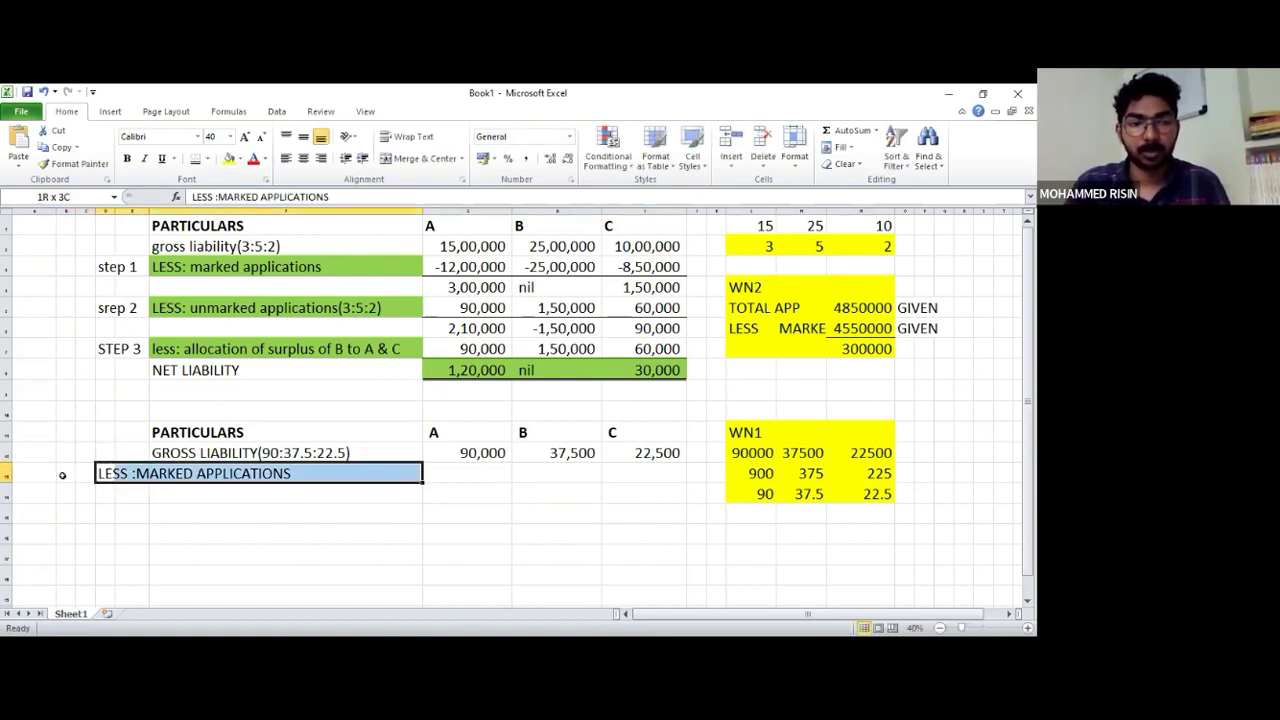
{"action": "key", "text": "shift+Right"}
{"action": "key", "text": "shift+Left"}
{"action": "left_click_drag", "start_coordinate": [62, 475], "coordinate": [64, 222]}
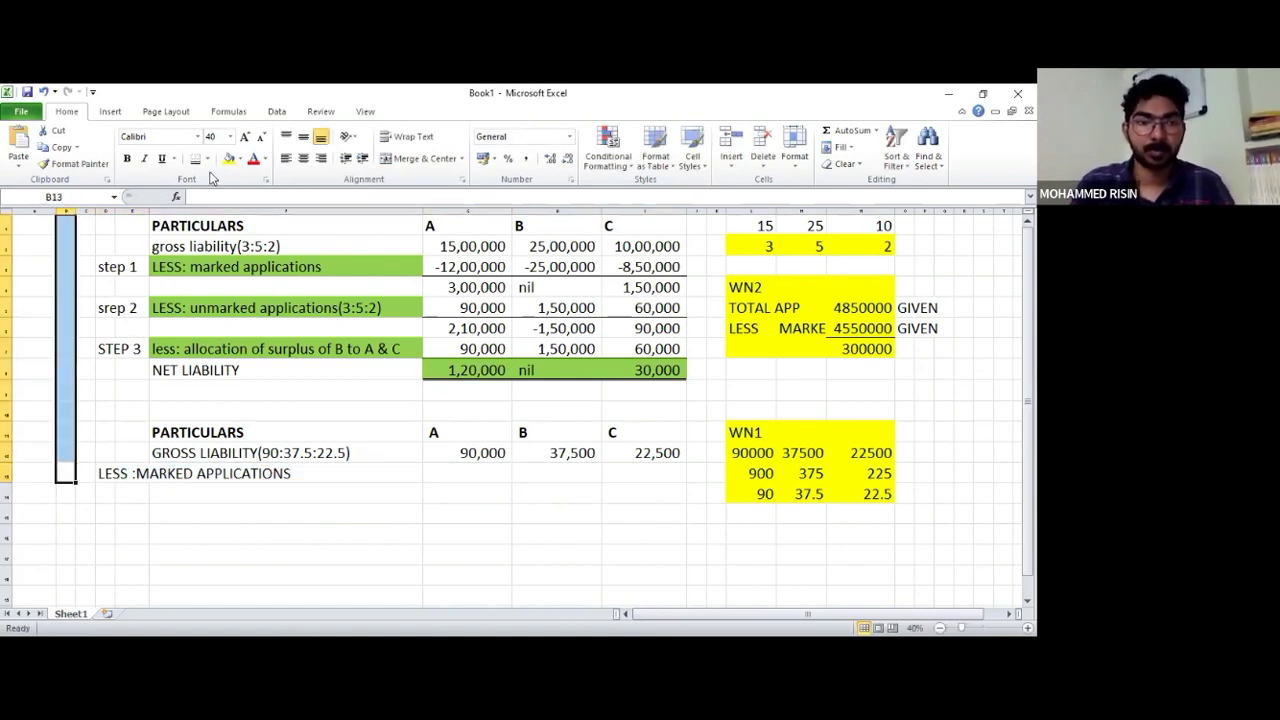
{"action": "left_click", "coordinate": [104, 476]}
{"action": "left_click_drag", "start_coordinate": [125, 478], "coordinate": [415, 476]}
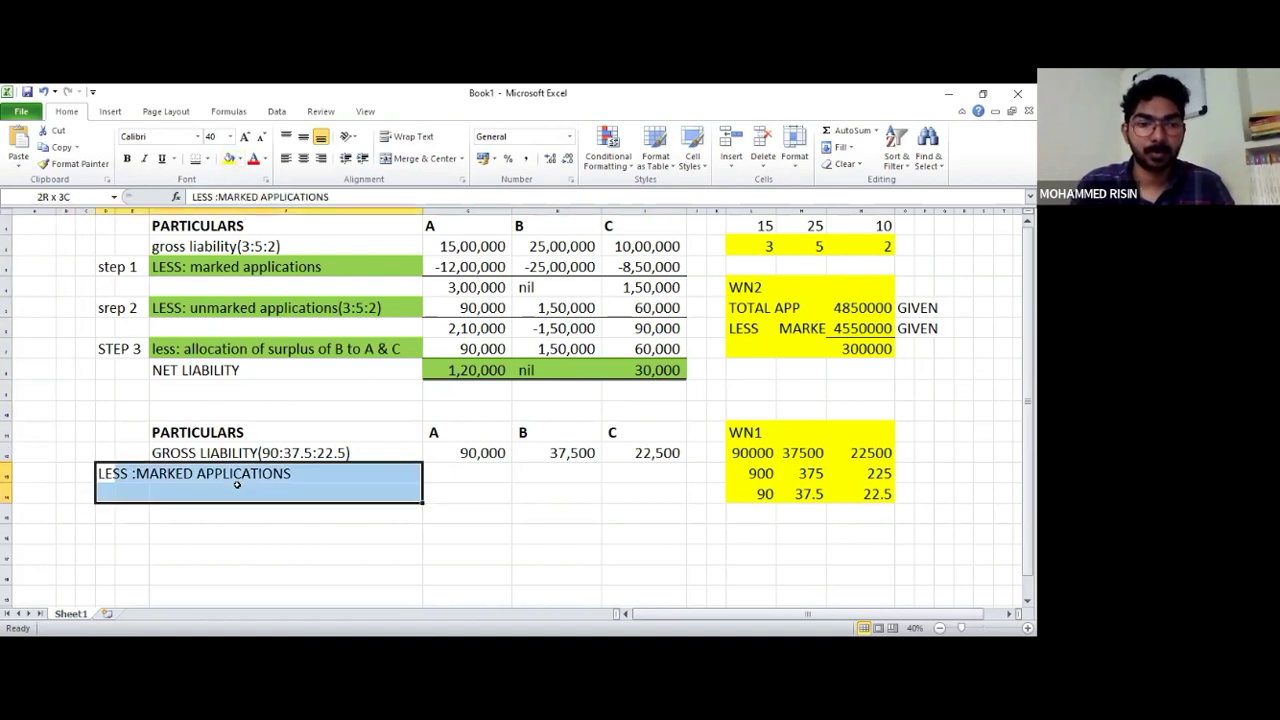
{"action": "left_click", "coordinate": [240, 159]}
{"action": "left_click", "coordinate": [281, 270]}
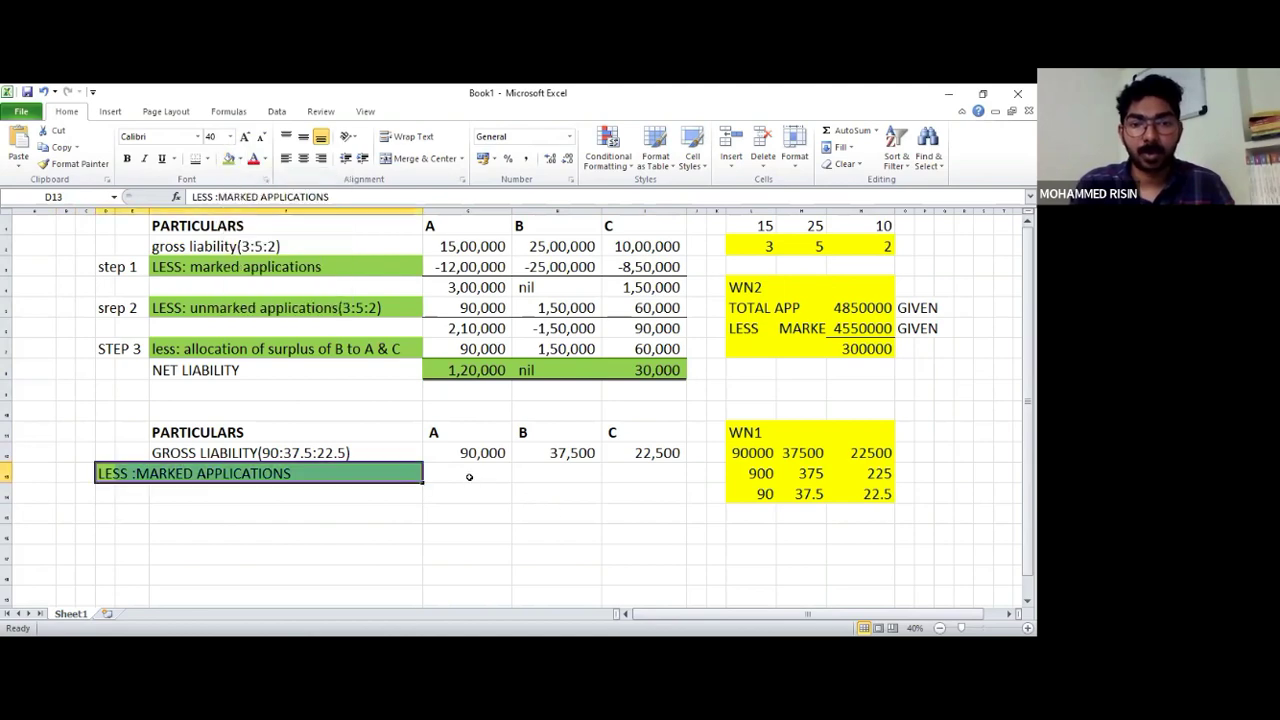
Check the marked applications in the J19 question paper PDF and enter A's 15000 in cell G13 of the Excel sheet
{"action": "left_click", "coordinate": [469, 477]}
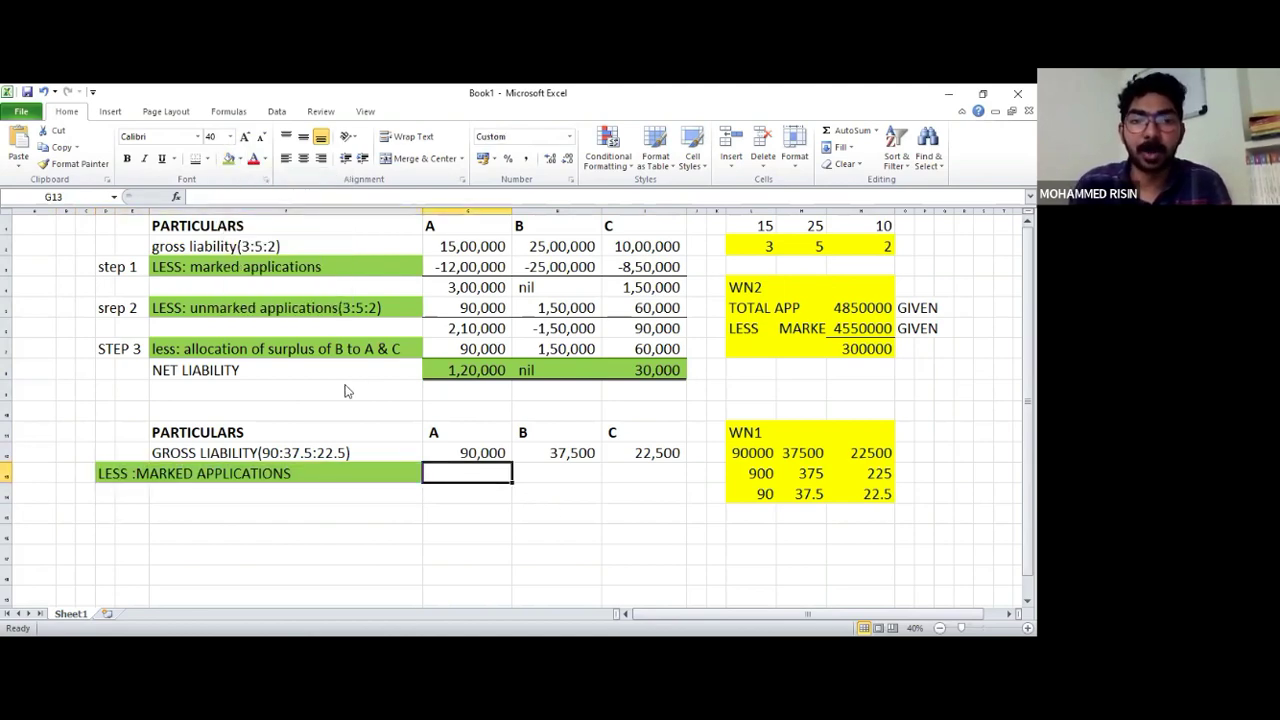
{"action": "key", "text": "alt+Tab"}
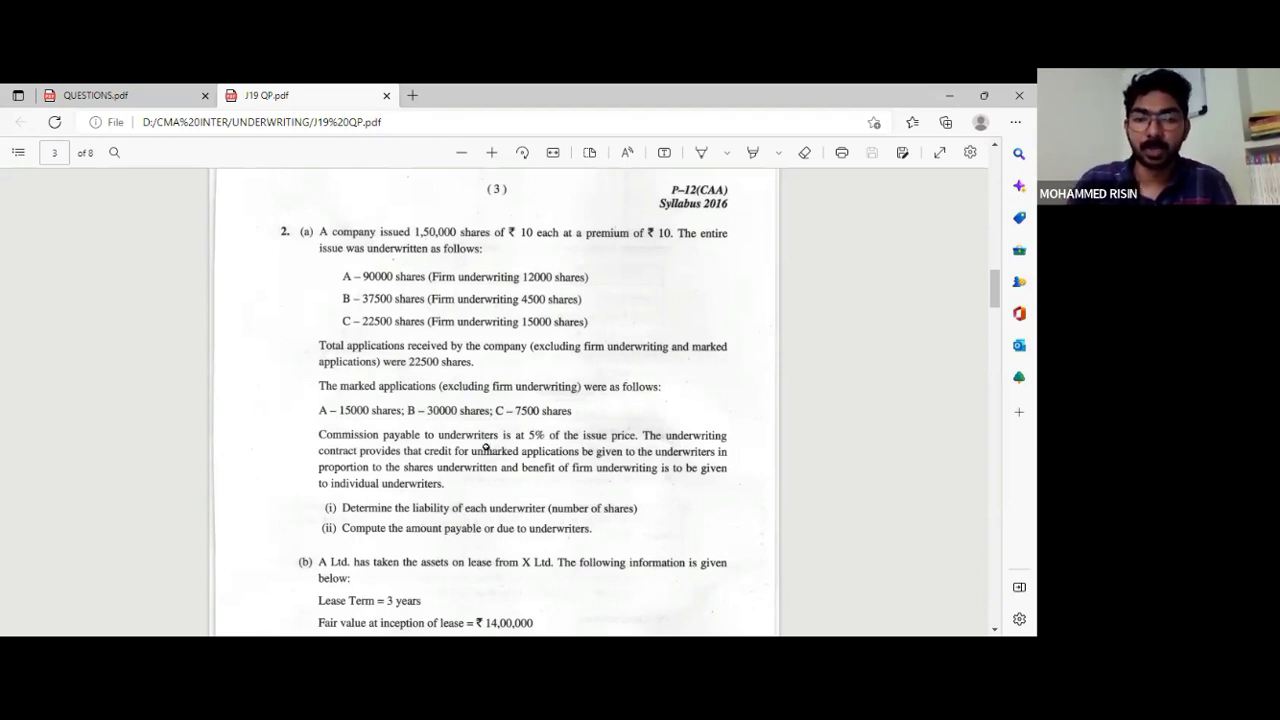
{"action": "key", "text": "alt+Tab"}
{"action": "type", "text": "15000"}
{"action": "key", "text": "Tab"}
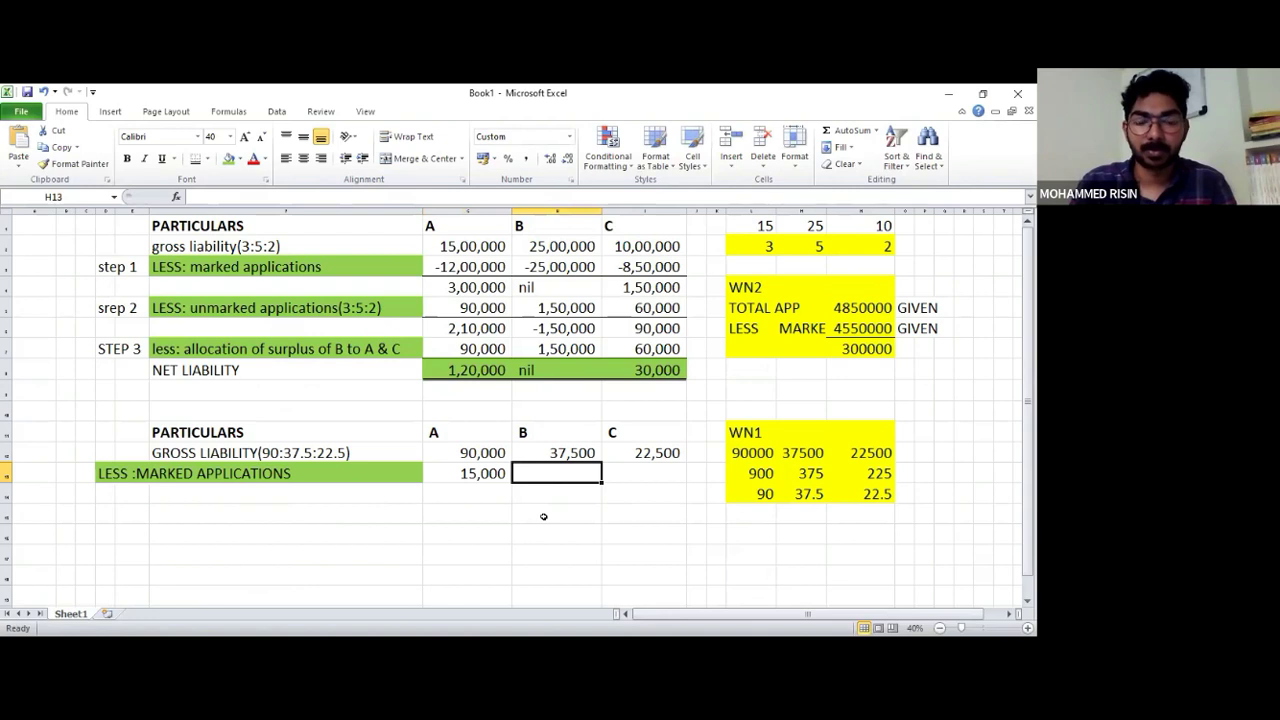
{"action": "key", "text": "Down"}
{"action": "key", "text": "Down"}
{"action": "type", "text": "3000"}
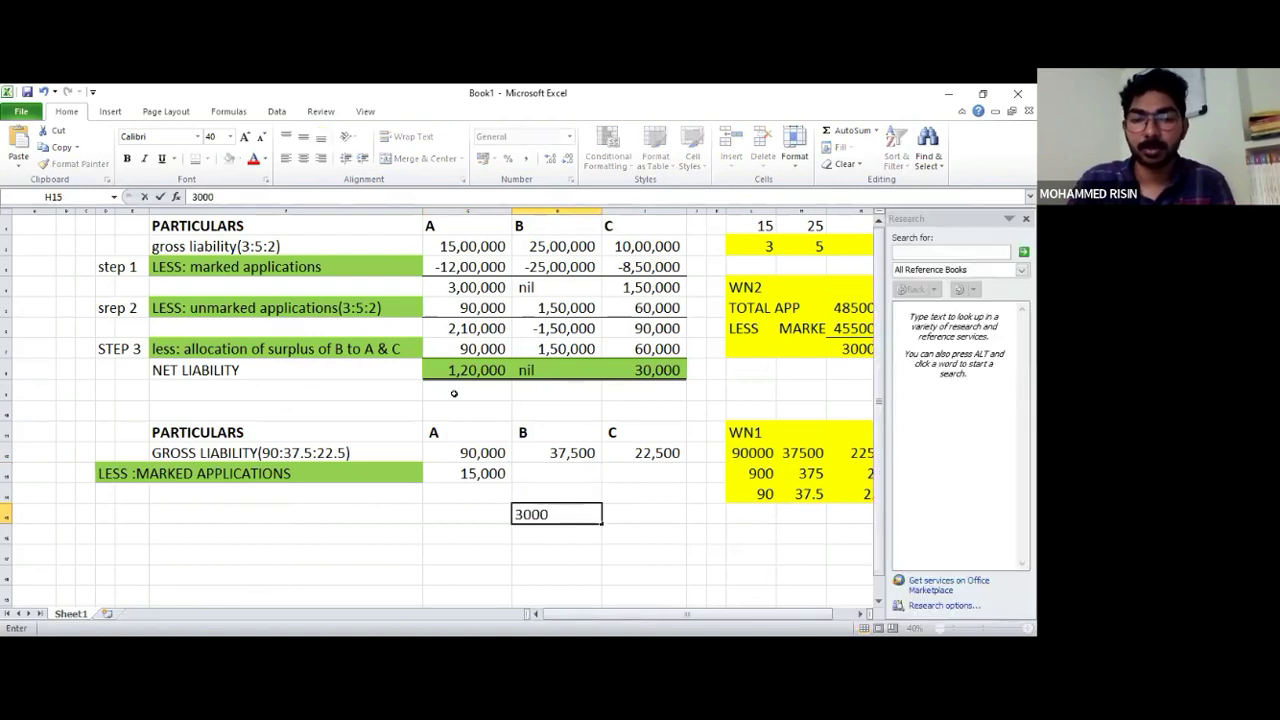
{"action": "key", "text": "Escape"}
{"action": "key", "text": "Up"}
{"action": "key", "text": "Up"}
Enter the marked applications 30000 for B in H13 and 7500 for C in I13
{"action": "type", "text": "30,00"}
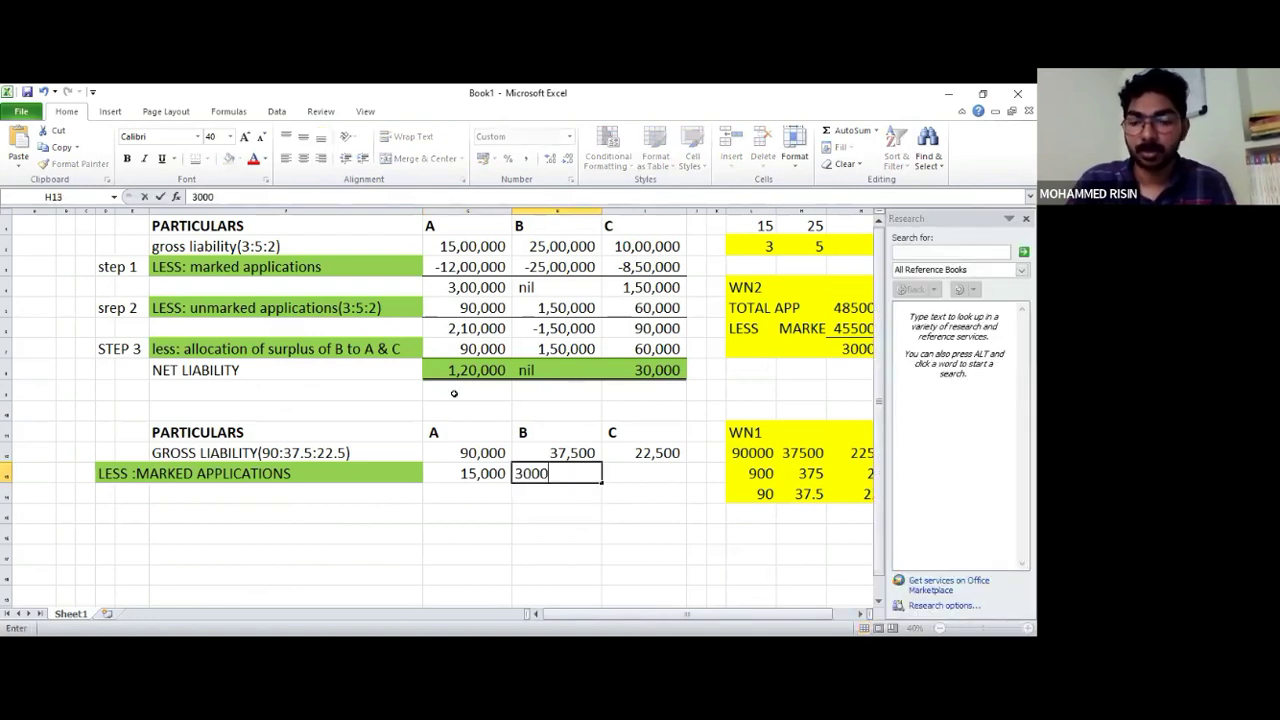
{"action": "type", "text": "0"}
{"action": "key", "text": "Return"}
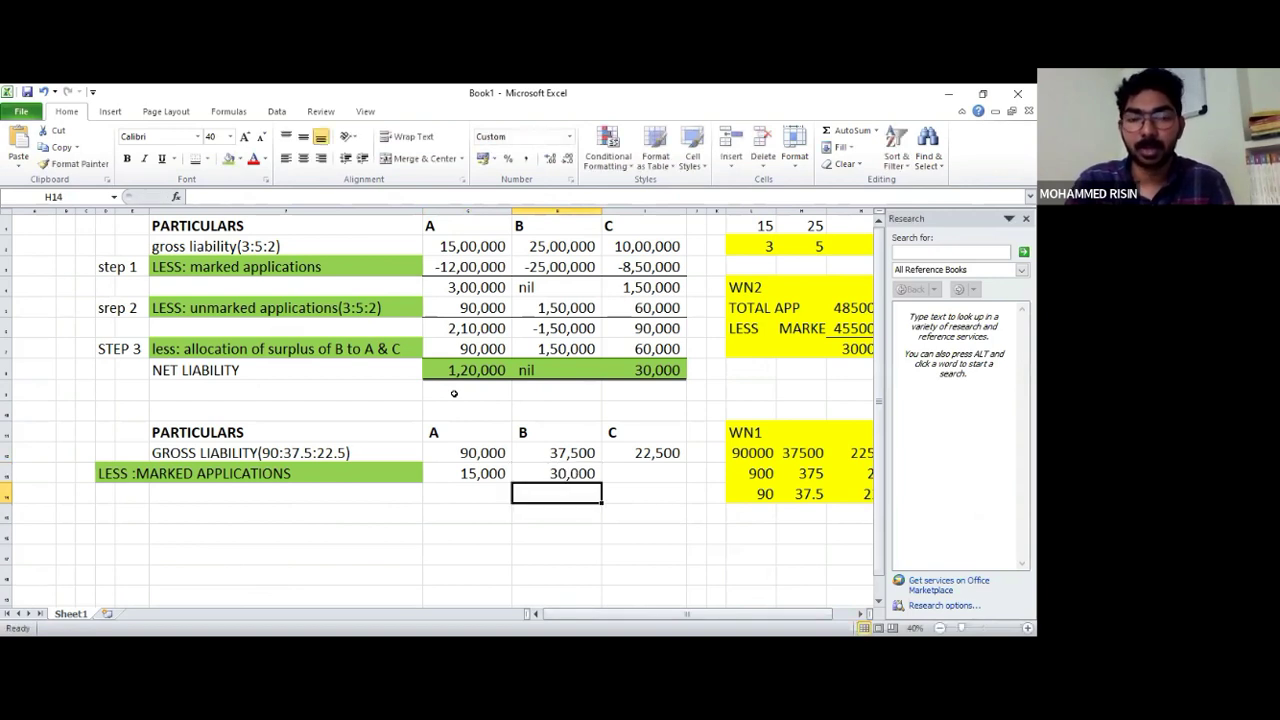
{"action": "key", "text": "Up"}
{"action": "key", "text": "Right"}
{"action": "type", "text": "X"}
{"action": "key", "text": "Tab"}
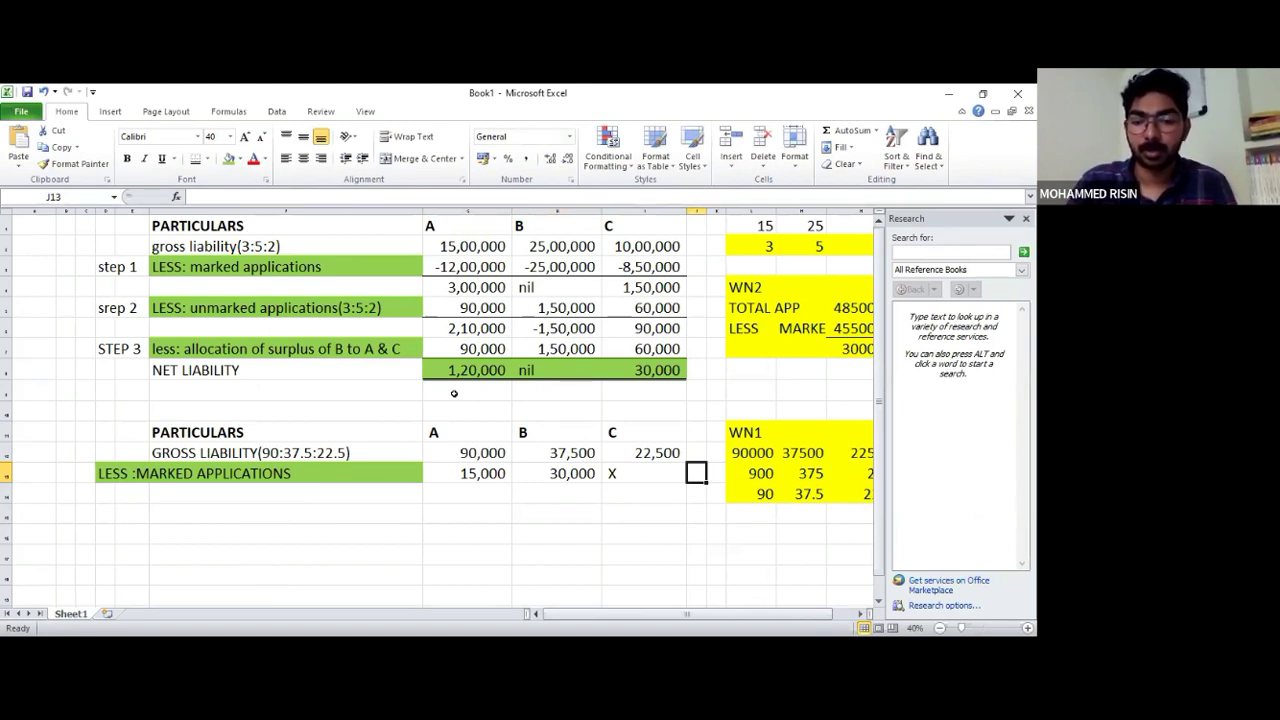
{"action": "key", "text": "Left"}
{"action": "key", "text": "ctrl+v"}
{"action": "key", "text": "Down"}
{"action": "key", "text": "Left"}
{"action": "key", "text": "Left"}
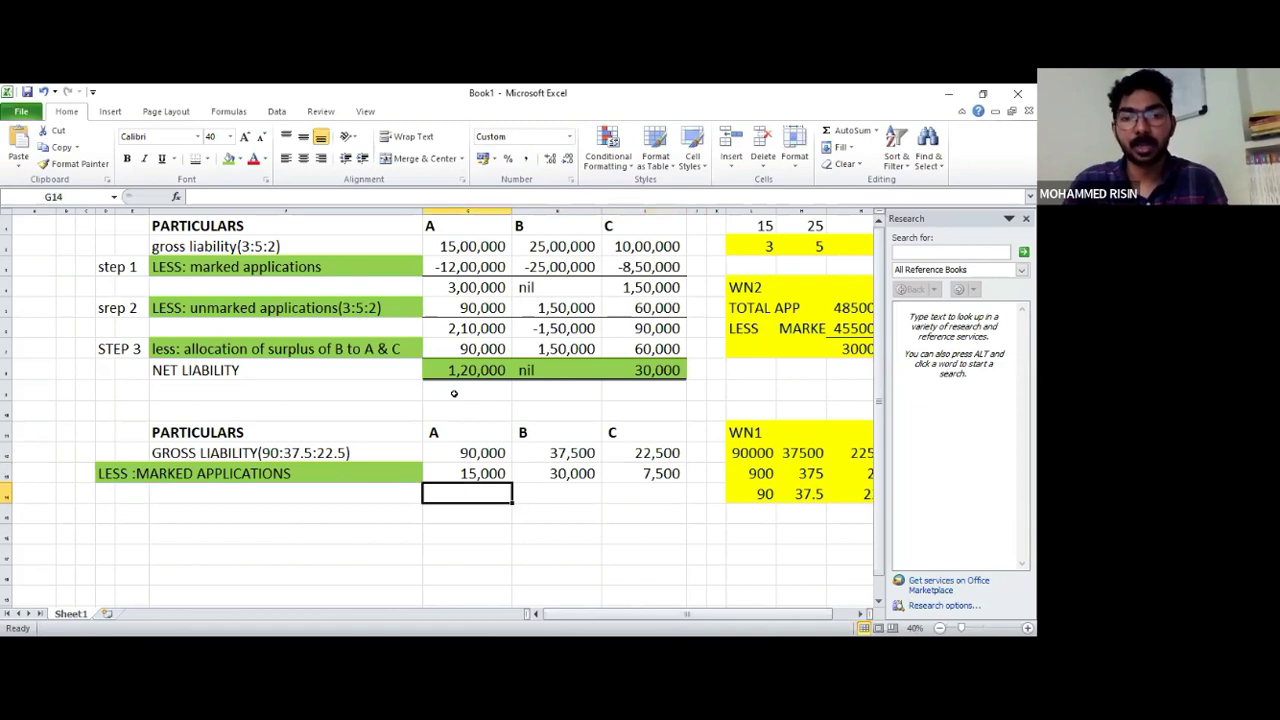
Add a bottom border under the marked applications values G13:I13
{"action": "key", "text": "Up"}
{"action": "key", "text": "shift+Right"}
{"action": "key", "text": "shift+Right"}
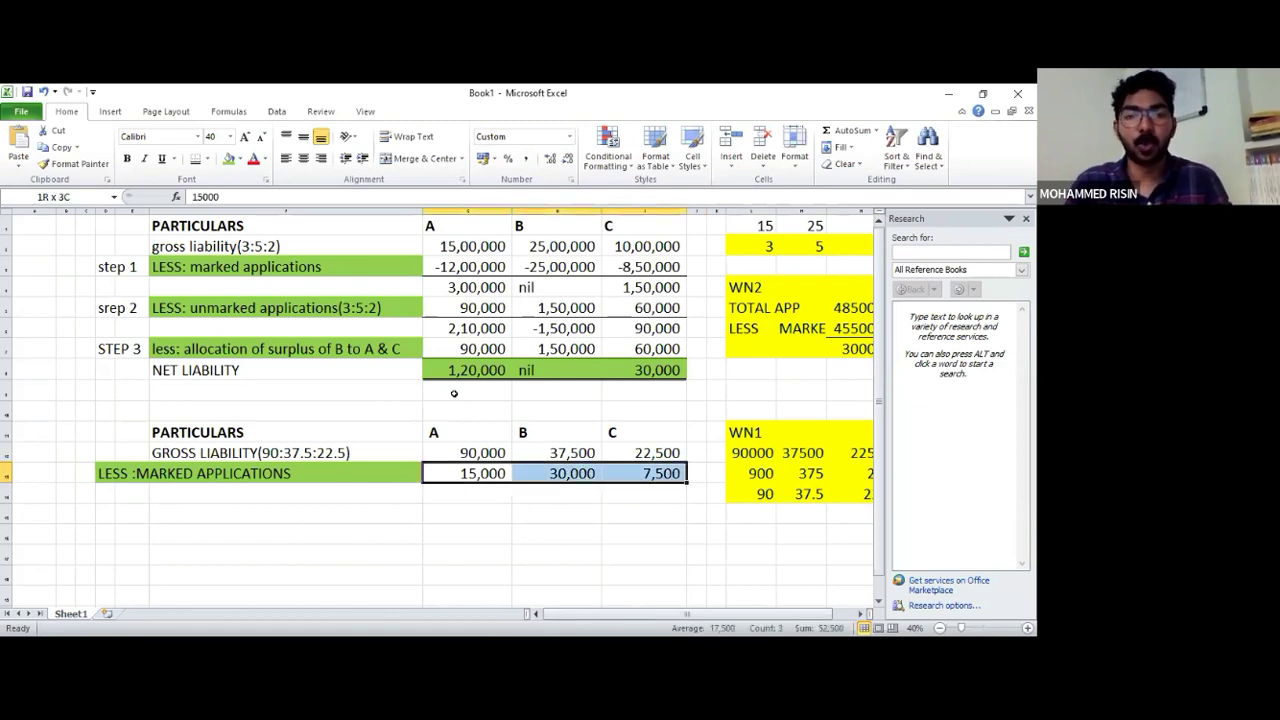
{"action": "left_click", "coordinate": [206, 159]}
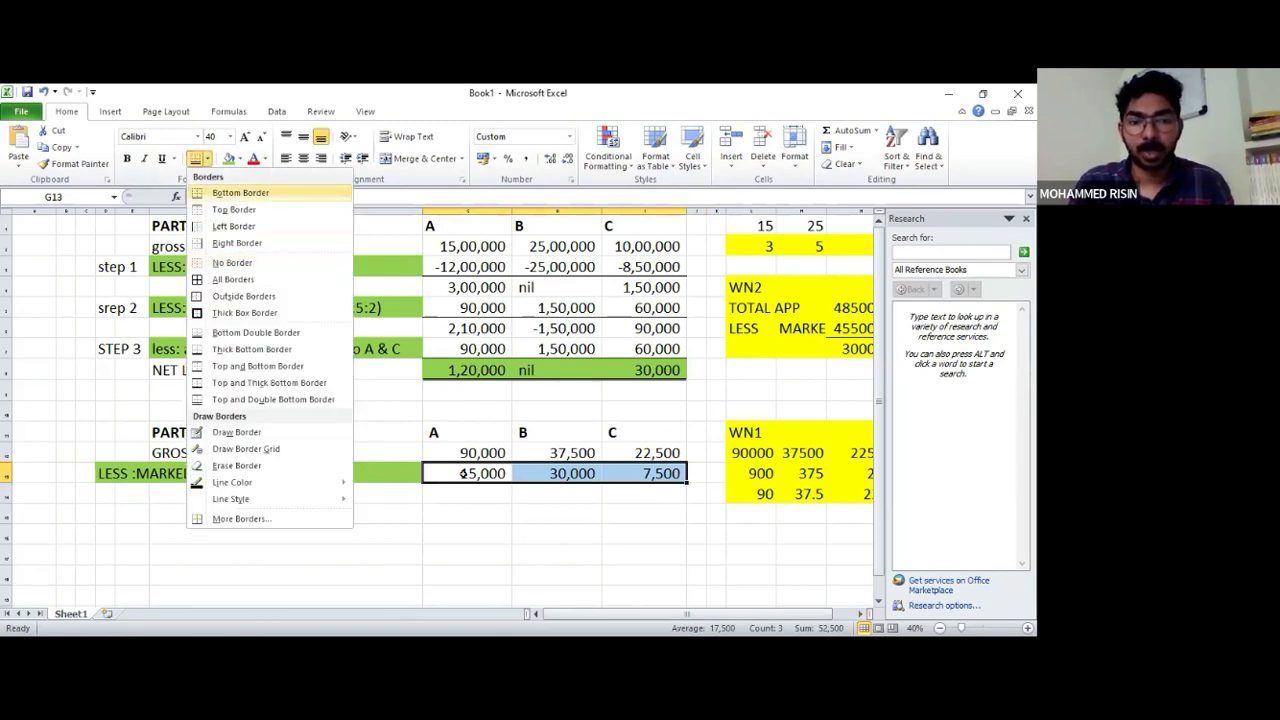
{"action": "left_click", "coordinate": [463, 492]}
{"action": "left_click", "coordinate": [463, 492]}
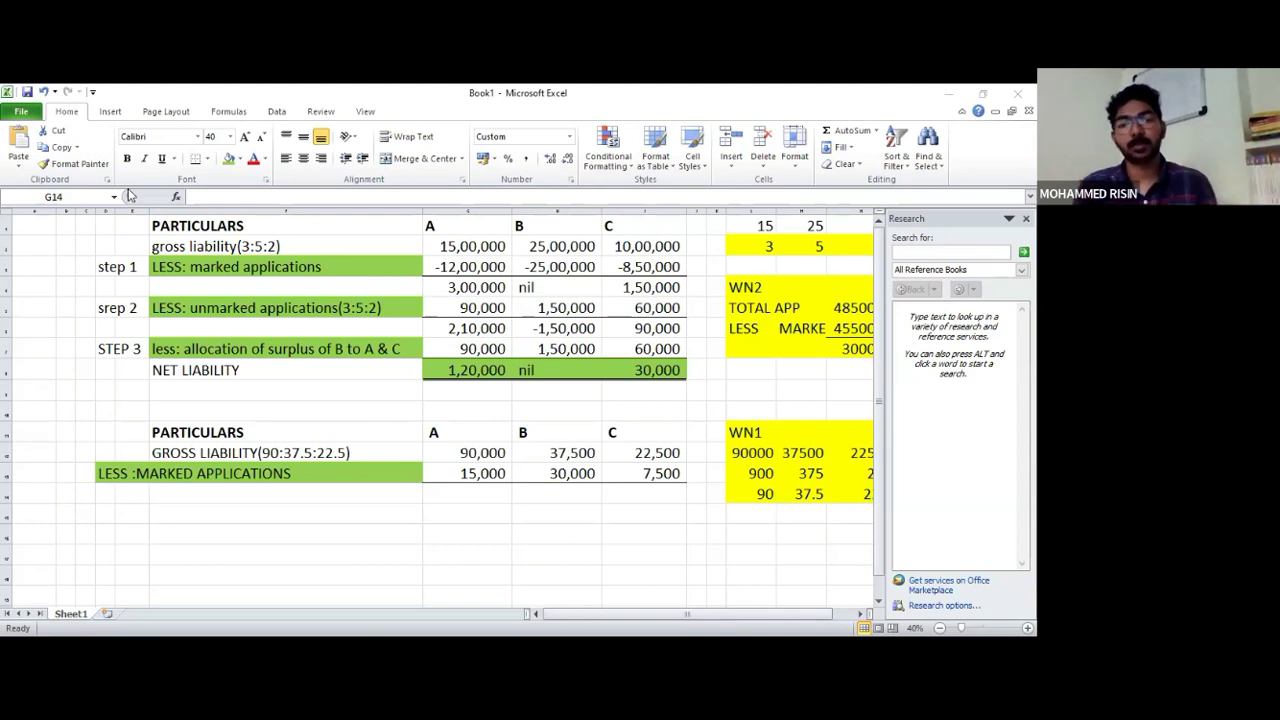
Enter A's balance after marked applications, 75000, in cell G14
{"action": "left_click", "coordinate": [486, 489]}
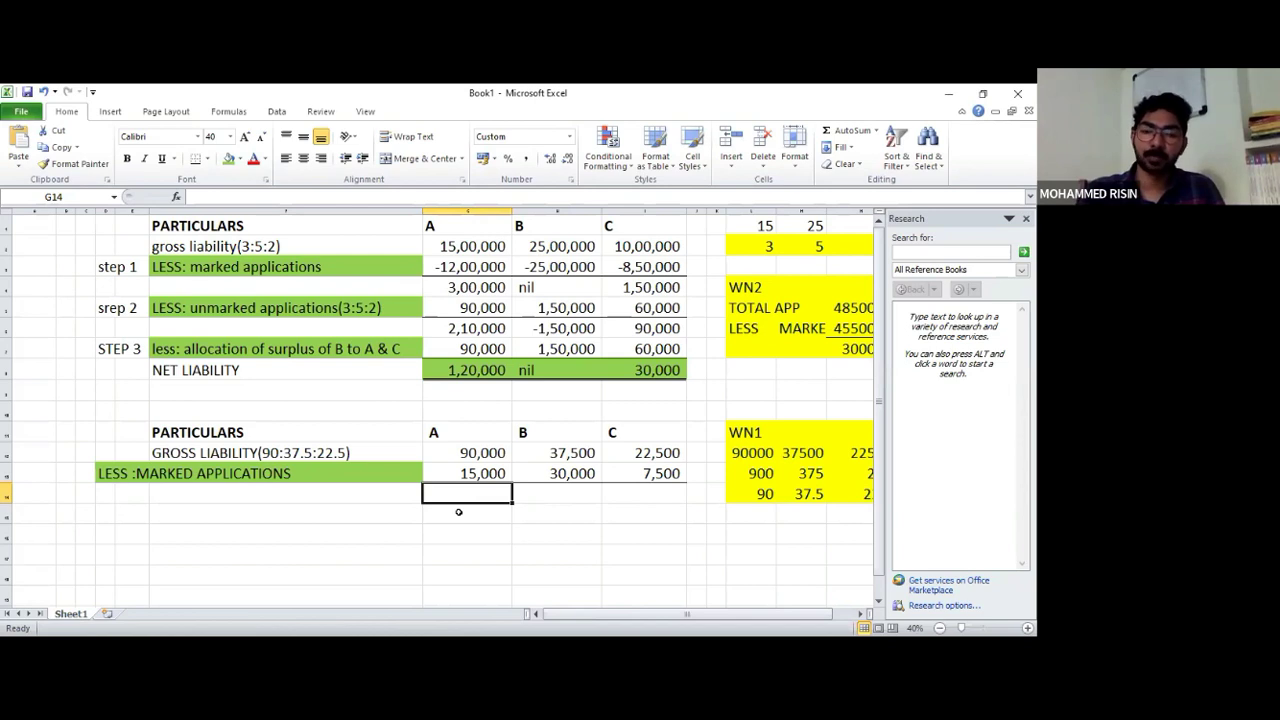
{"action": "type", "text": "75000"}
{"action": "key", "text": "Return"}
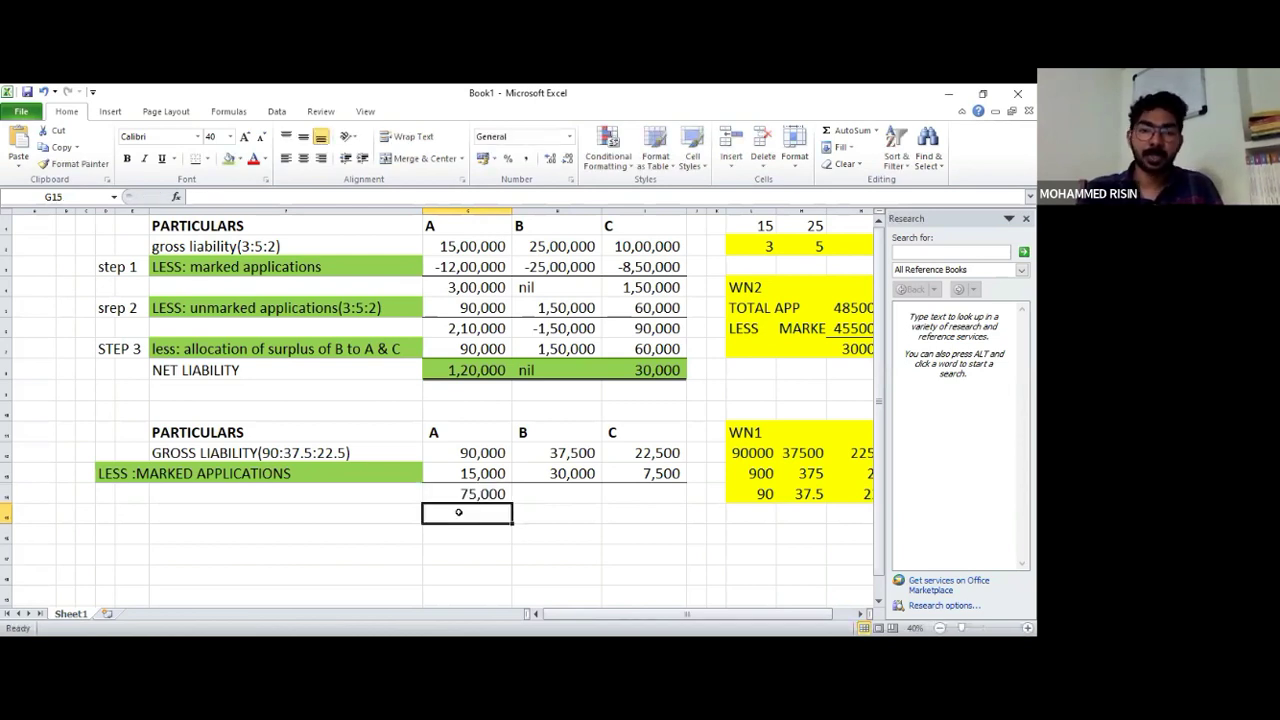
Enter the balances after marked applications: 7500 for B in H14 and 15000 for C in I14
{"action": "key", "text": "Up"}
{"action": "key", "text": "Right"}
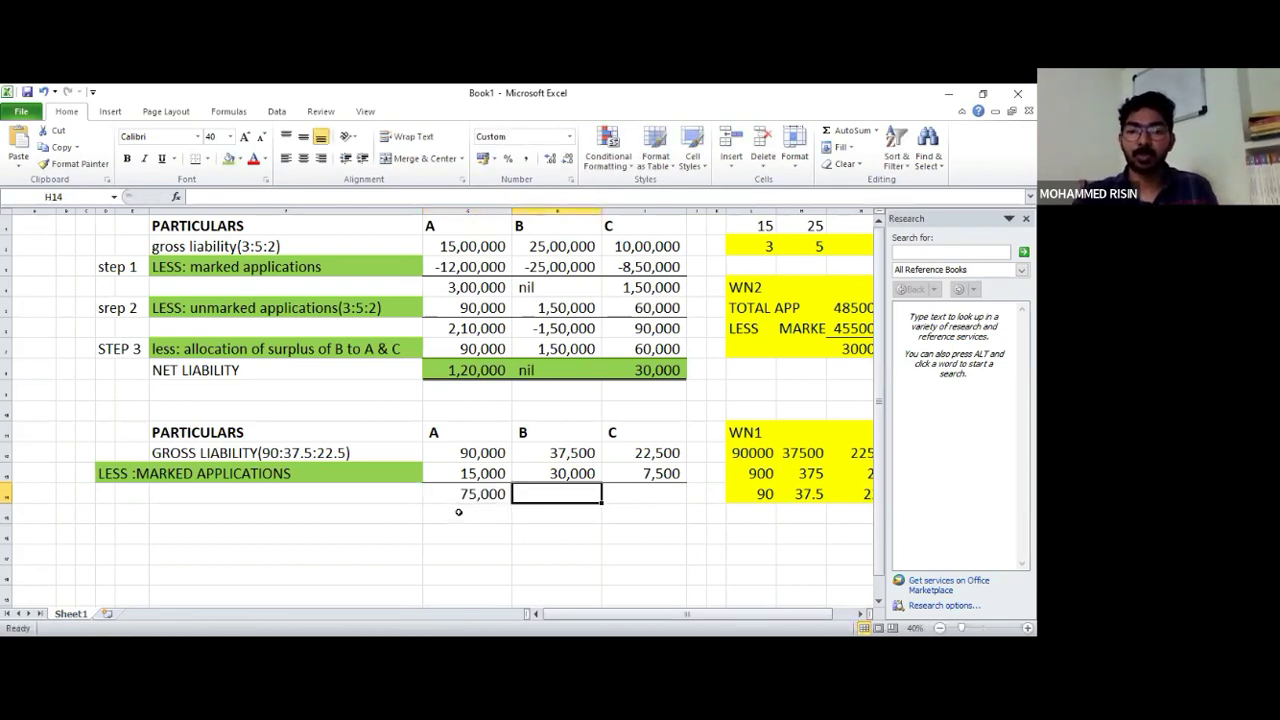
{"action": "type", "text": "7500"}
{"action": "key", "text": "Tab"}
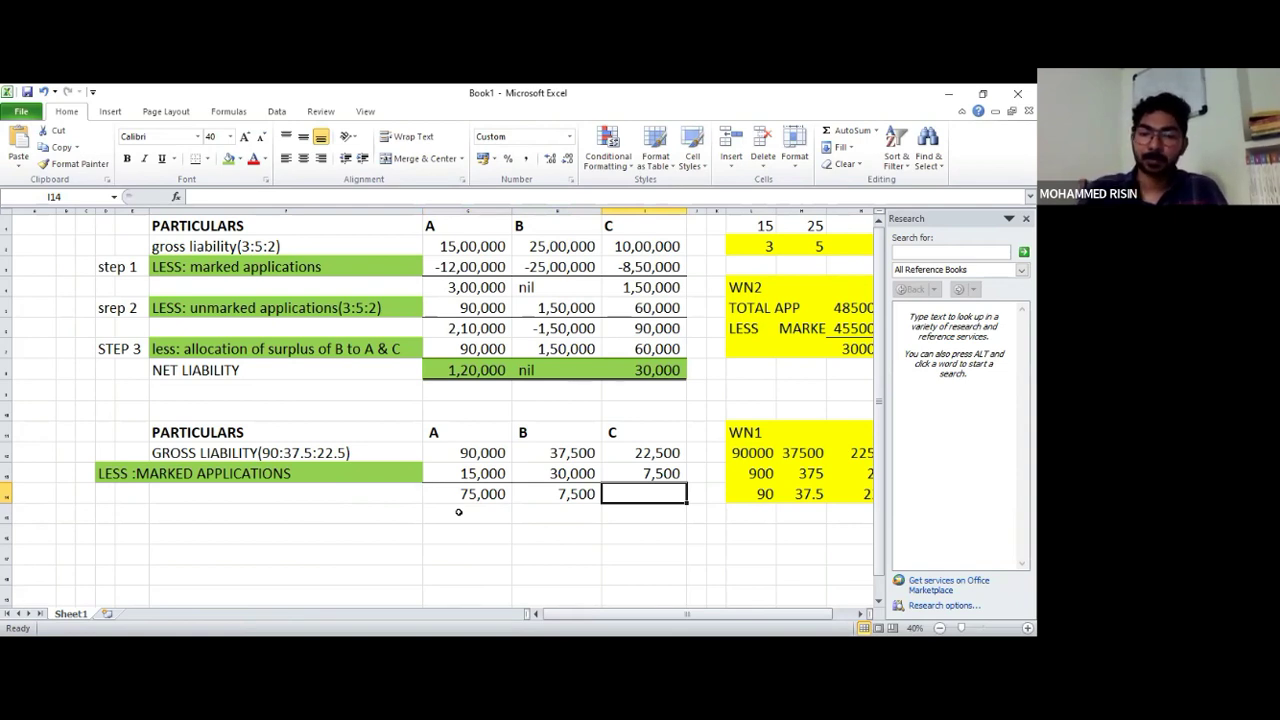
{"action": "type", "text": "15,00"}
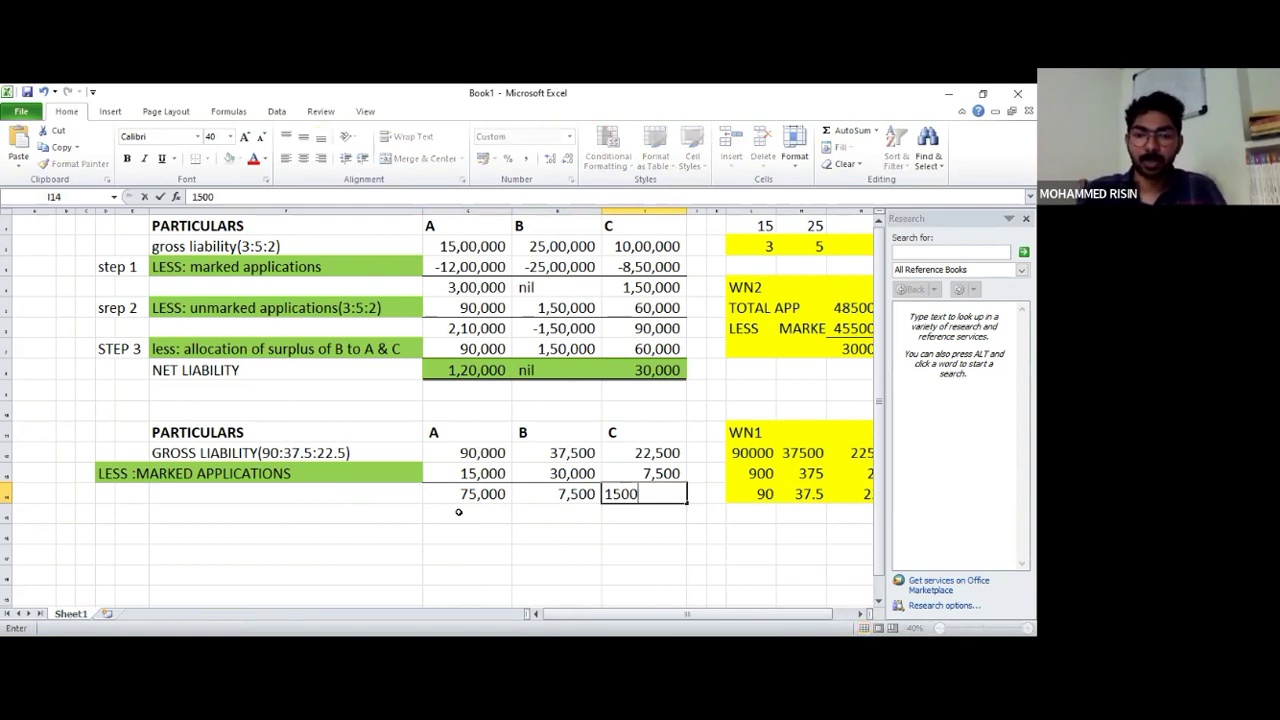
{"action": "type", "text": "0"}
{"action": "key", "text": "Return"}
Enter the row label LESS:UNMARKED APPLICATIONS in cell D15
{"action": "key", "text": "Left"}
{"action": "key", "text": "Left"}
{"action": "key", "text": "Left"}
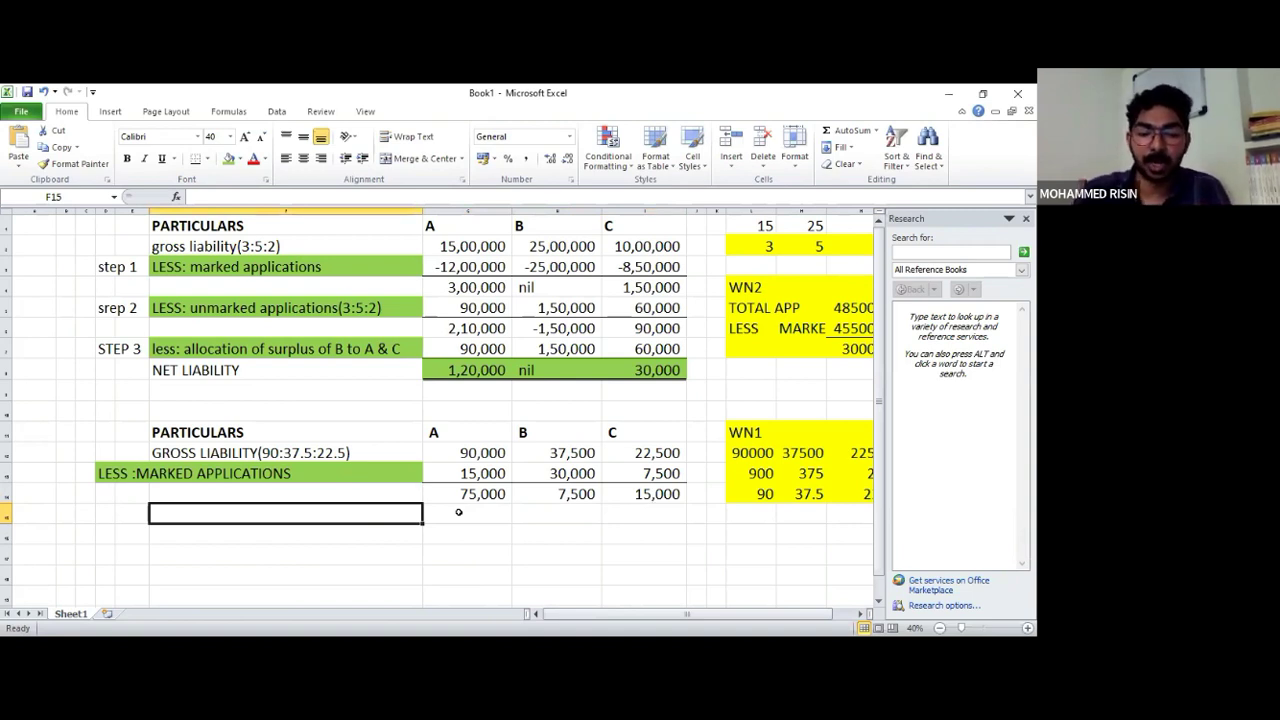
{"action": "key", "text": "Left"}
{"action": "key", "text": "Left"}
{"action": "type", "text": "LESS"}
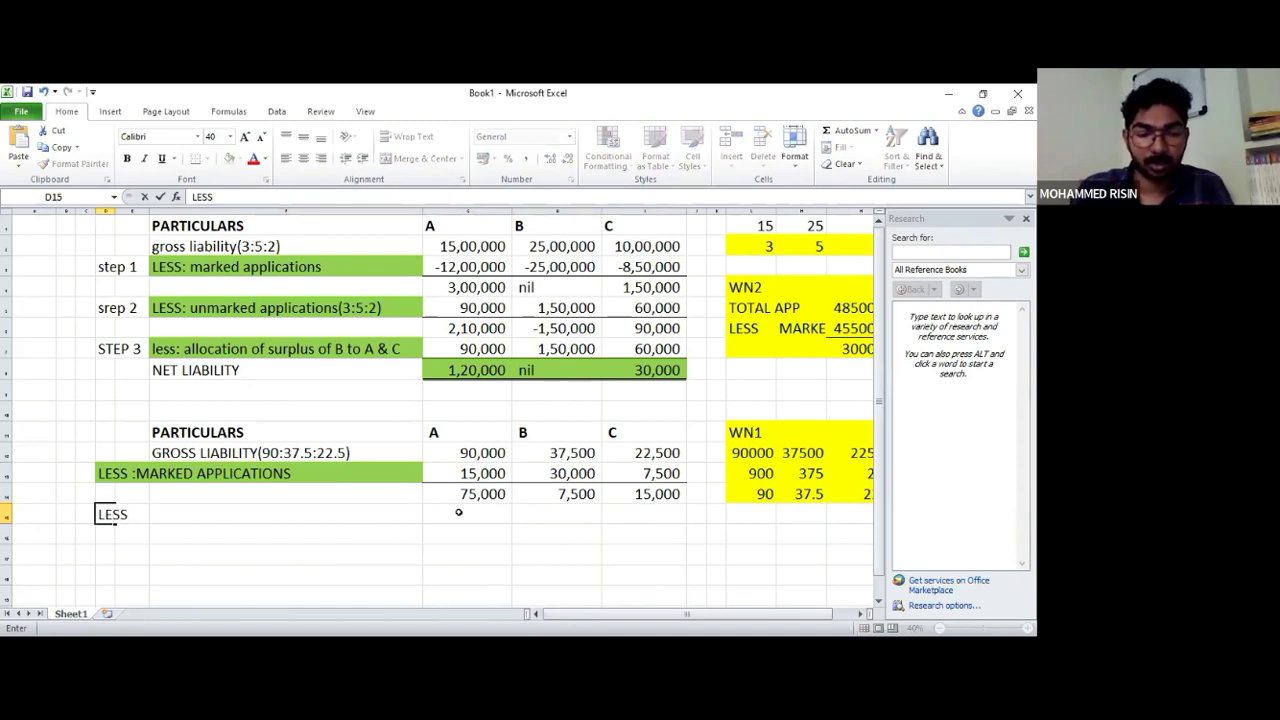
{"action": "type", "text": ":UNMARK"}
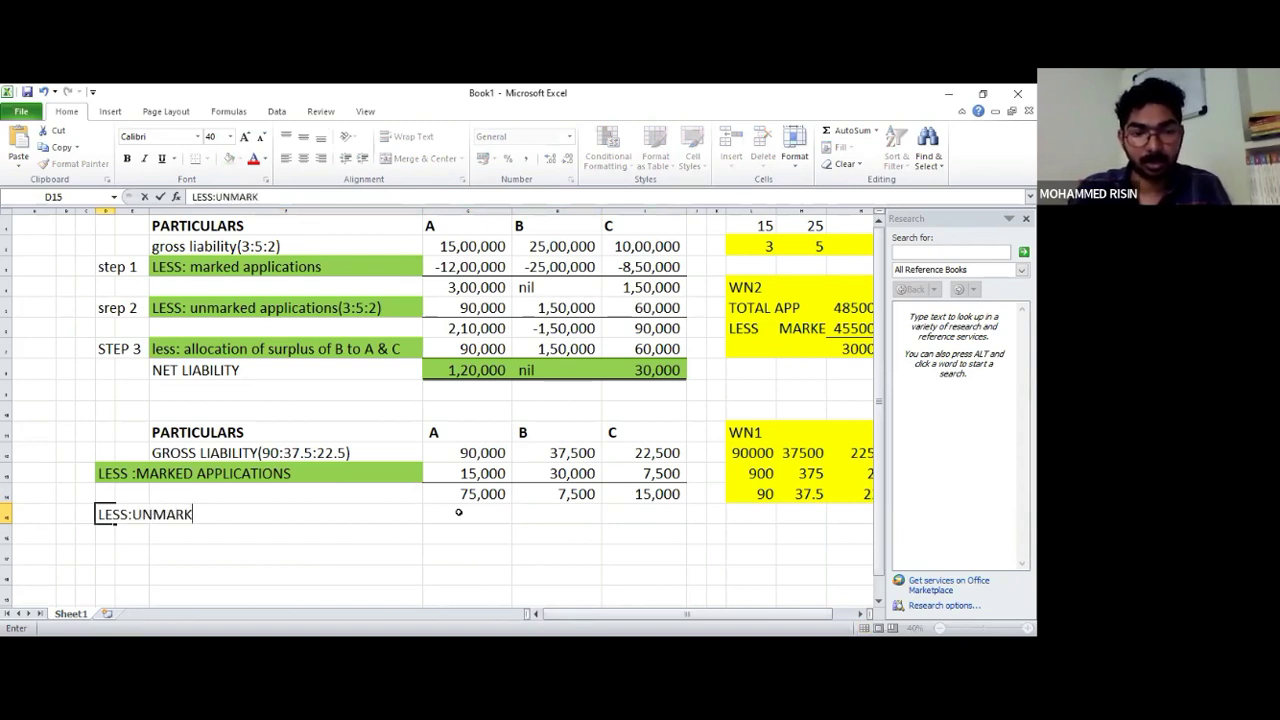
{"action": "type", "text": "ED APPLICA"}
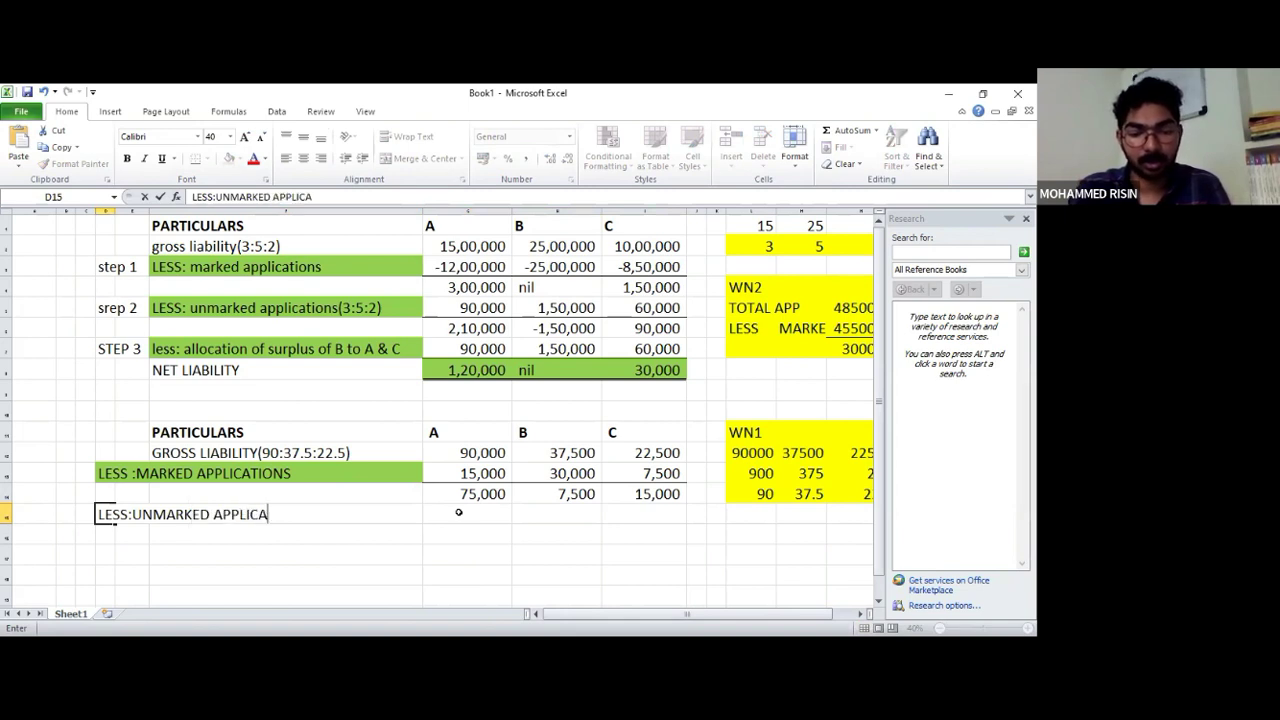
{"action": "type", "text": "TIONS"}
{"action": "key", "text": "Return"}
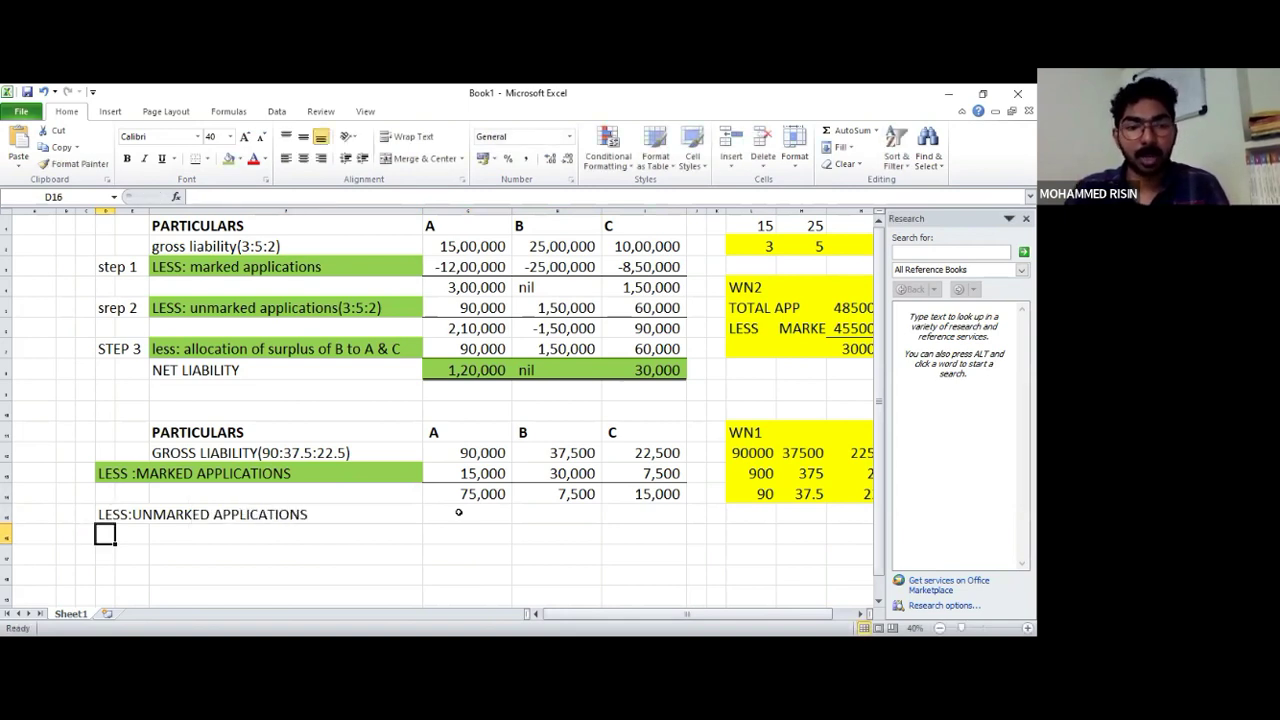
Fill the unmarked applications label cells D15:F15 with green
{"action": "key", "text": "Up"}
{"action": "key", "text": "shift+Right"}
{"action": "key", "text": "shift+Right"}
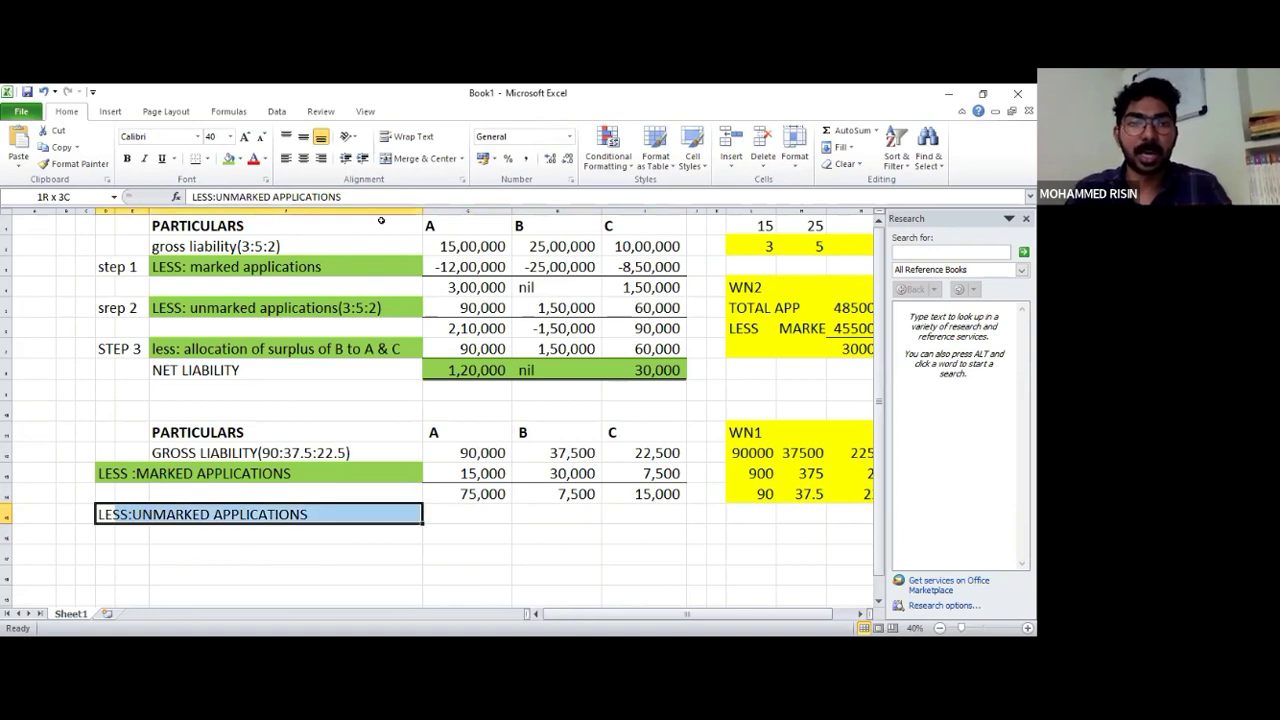
{"action": "left_click", "coordinate": [478, 522]}
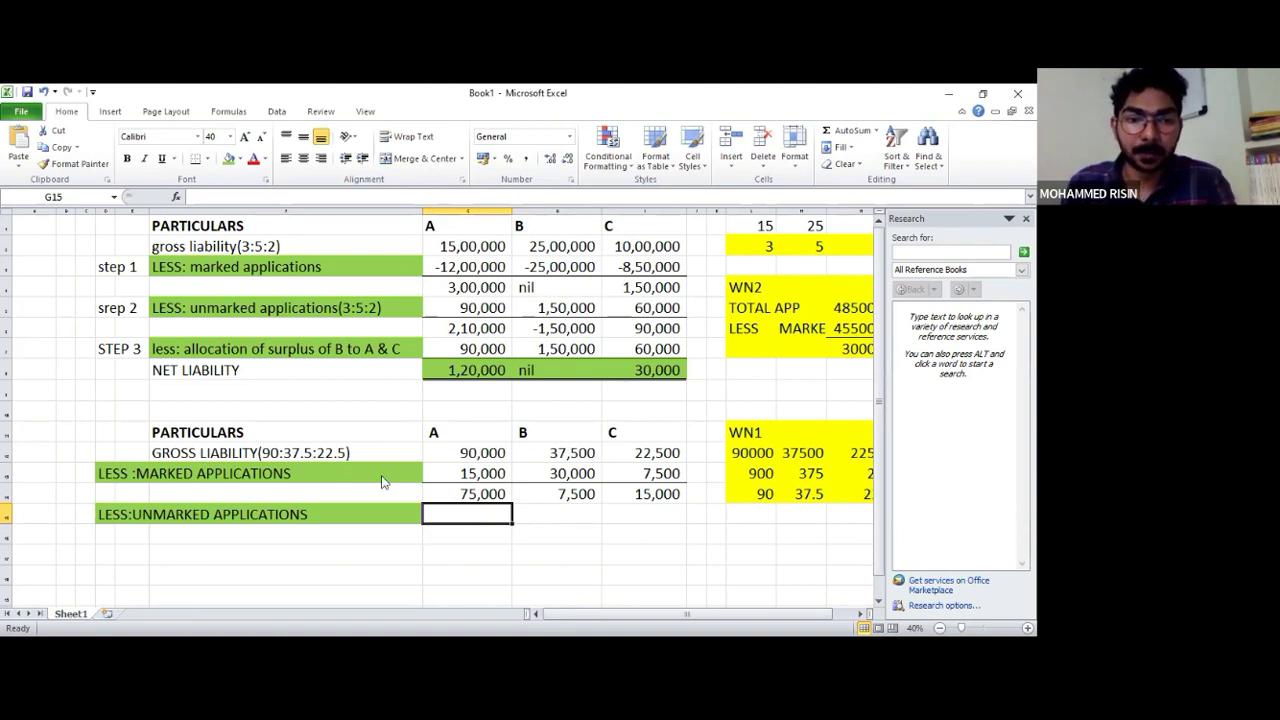
Check the J19 question paper PDF, copy the ratio from the gross liability label in F12 and enter ((90:37.5:22.5)) in cell F15
{"action": "key", "text": "alt+Tab"}
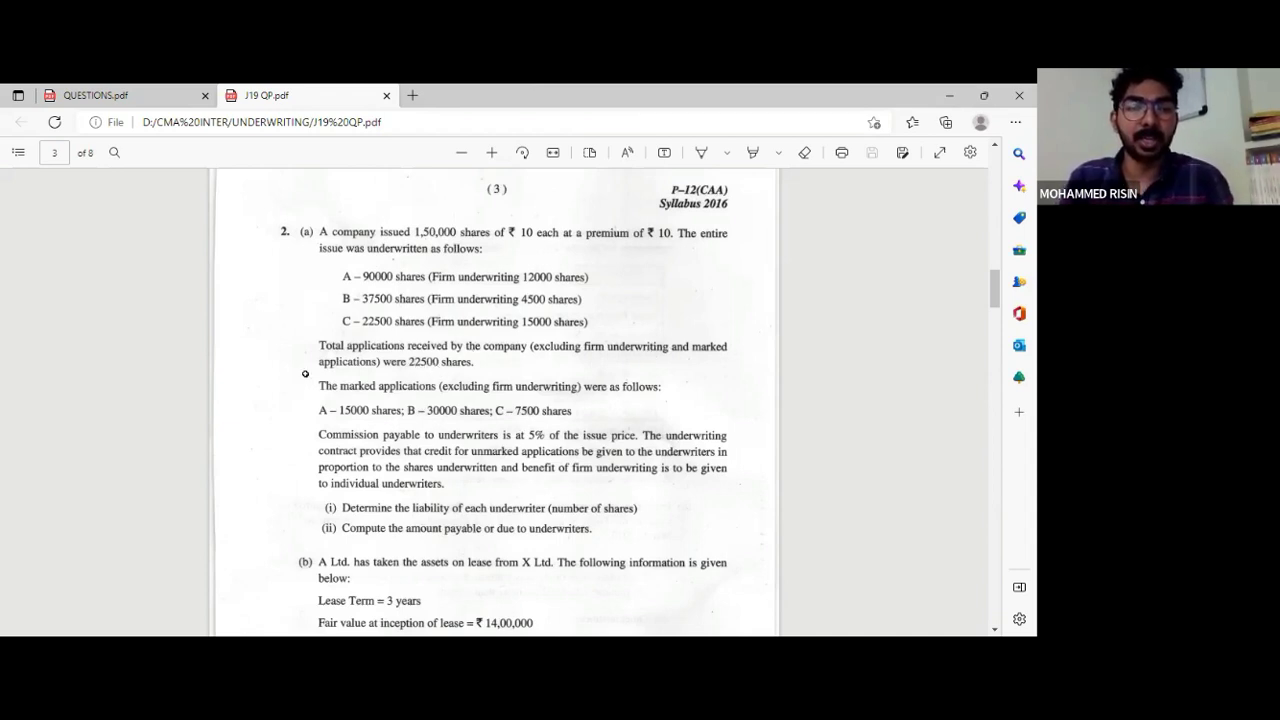
{"action": "key", "text": "alt+Tab"}
{"action": "left_click", "coordinate": [299, 455]}
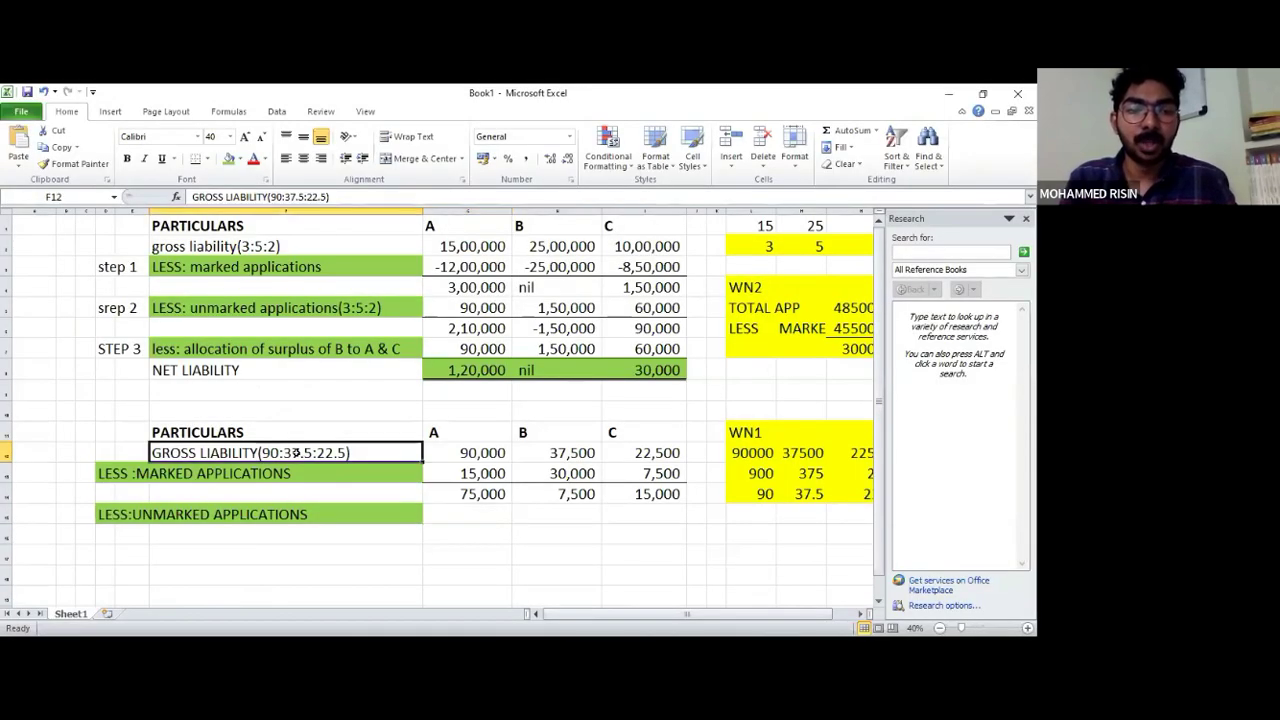
{"action": "left_click_drag", "start_coordinate": [333, 197], "coordinate": [266, 198]}
{"action": "key", "text": "ctrl+c"}
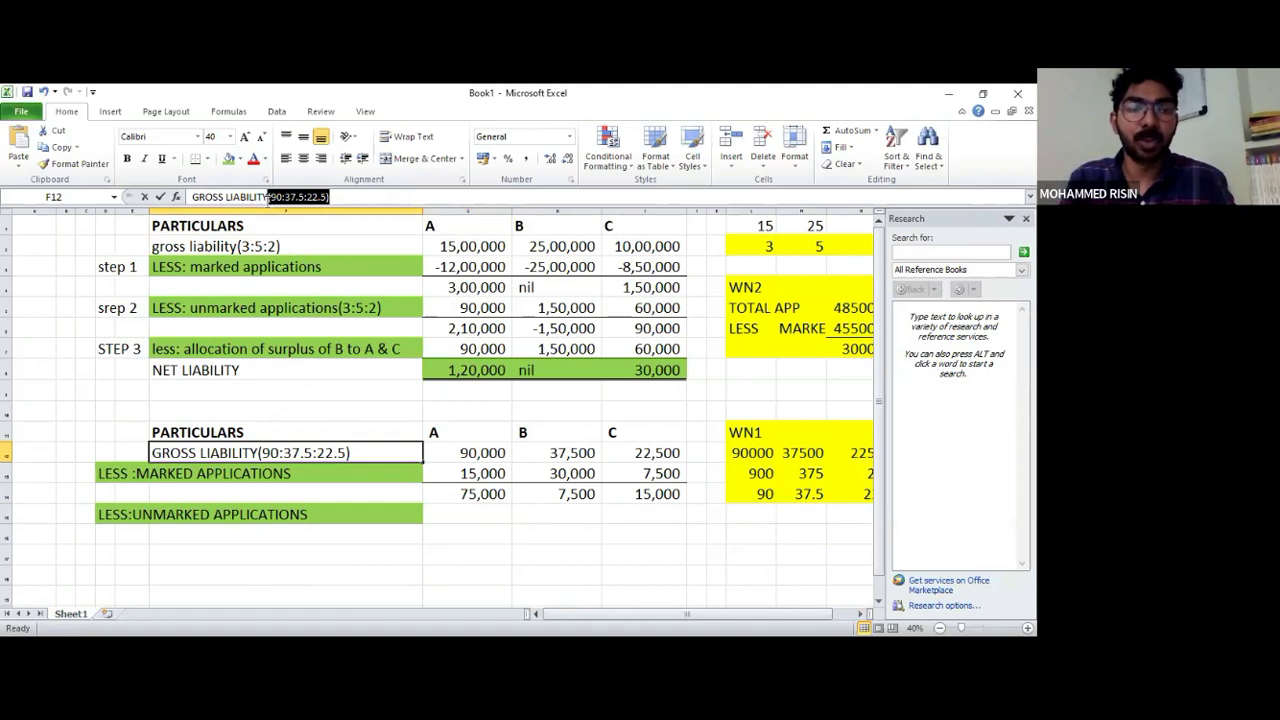
{"action": "left_click", "coordinate": [338, 514]}
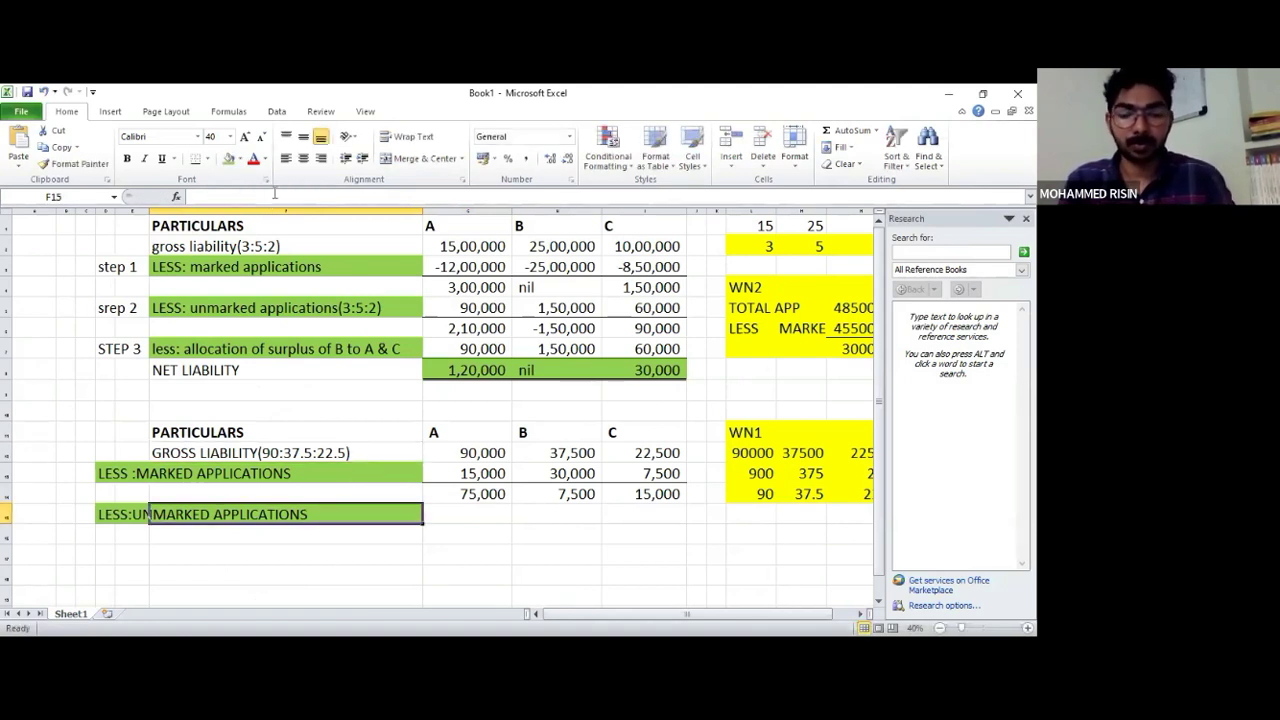
{"action": "type", "text": "("}
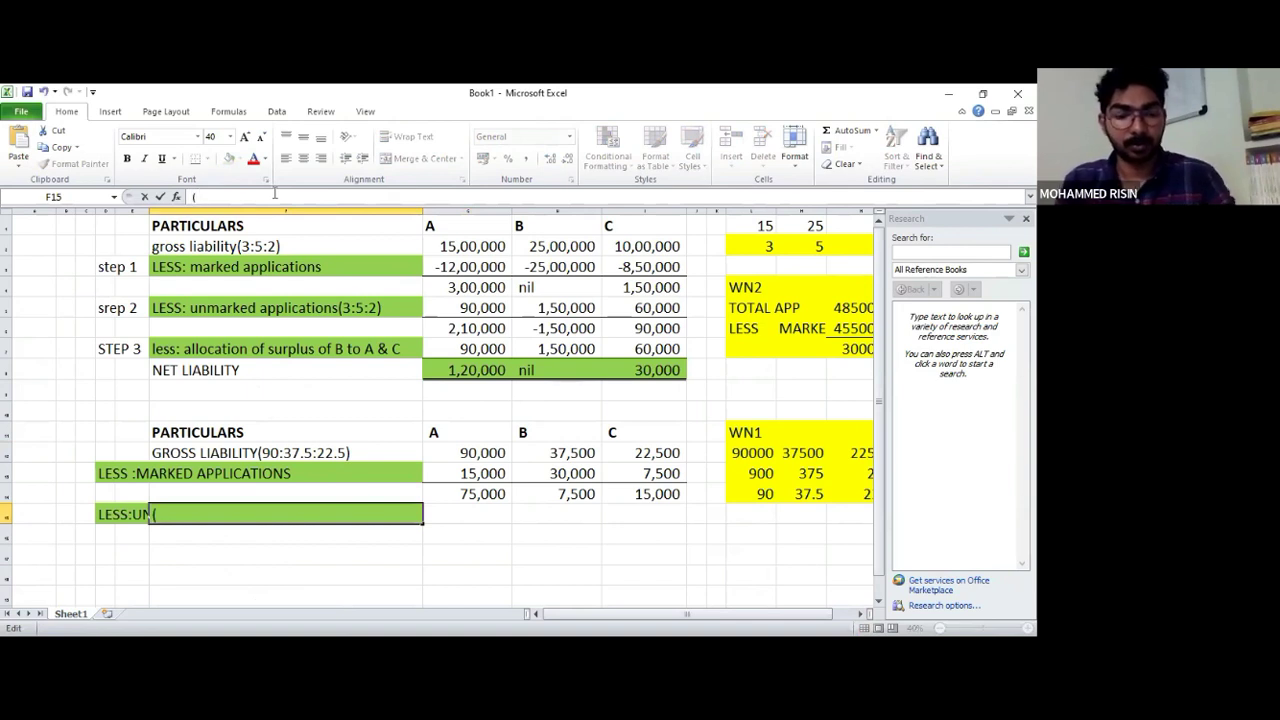
{"action": "key", "text": "ctrl+v"}
{"action": "type", "text": ")"}
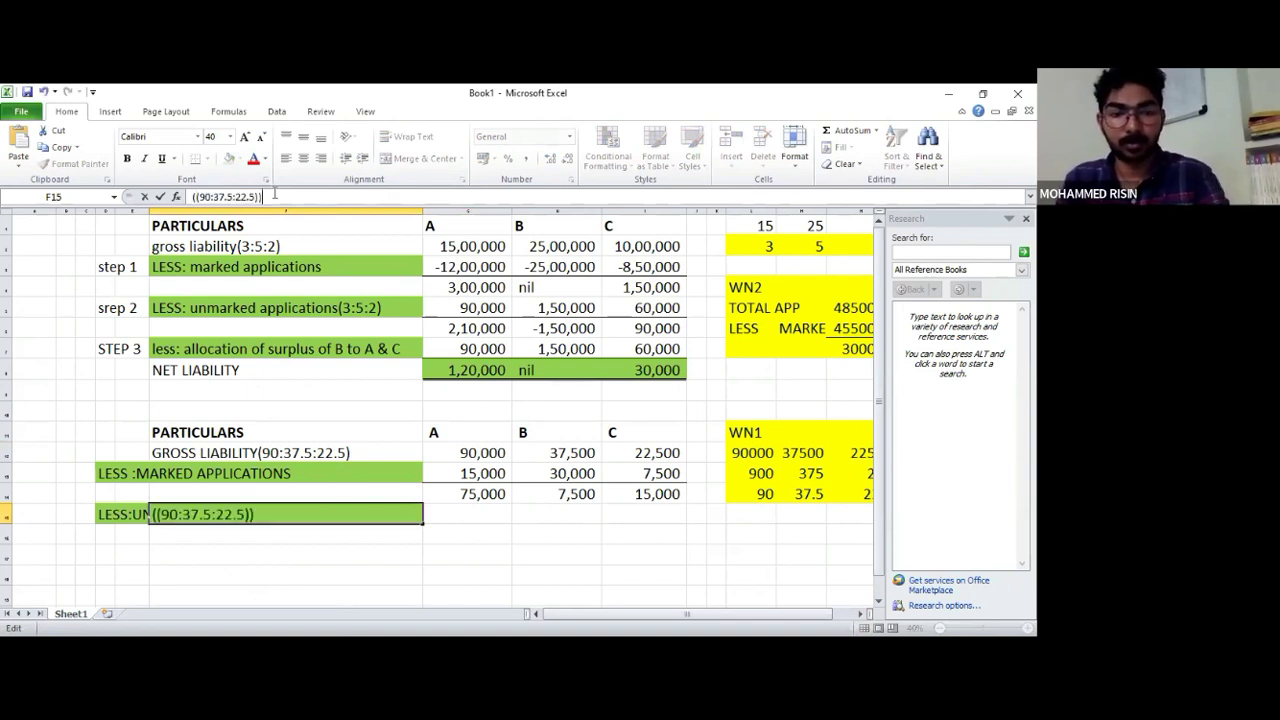
{"action": "key", "text": "Return"}
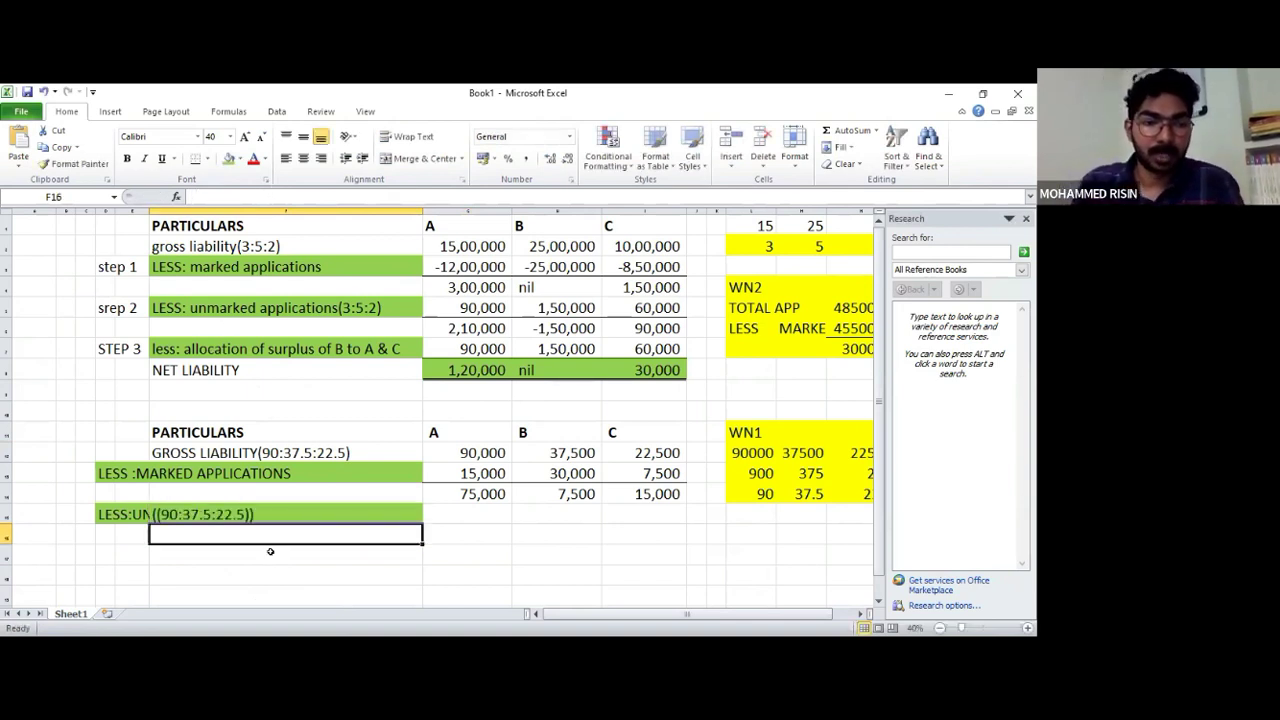
Widen column E to reveal more of the unmarked applications label and narrow column F
{"action": "left_click", "coordinate": [166, 511]}
{"action": "left_click", "coordinate": [137, 514]}
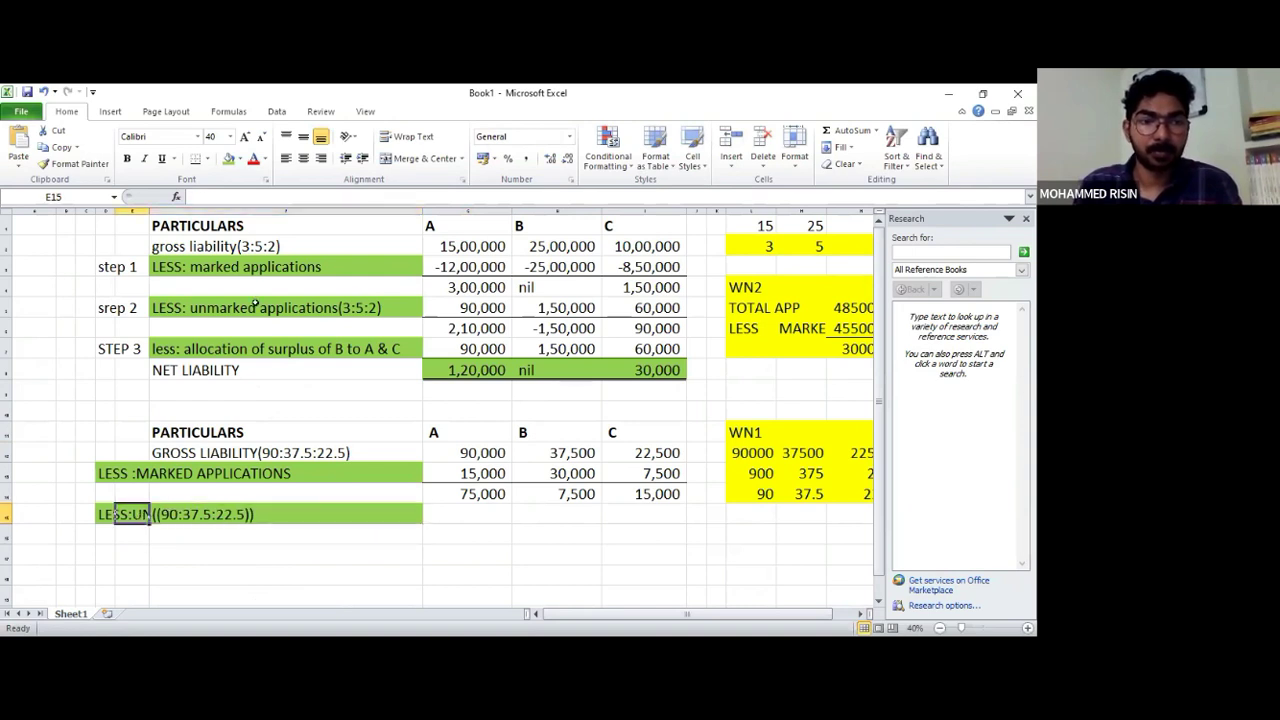
{"action": "left_click", "coordinate": [106, 516]}
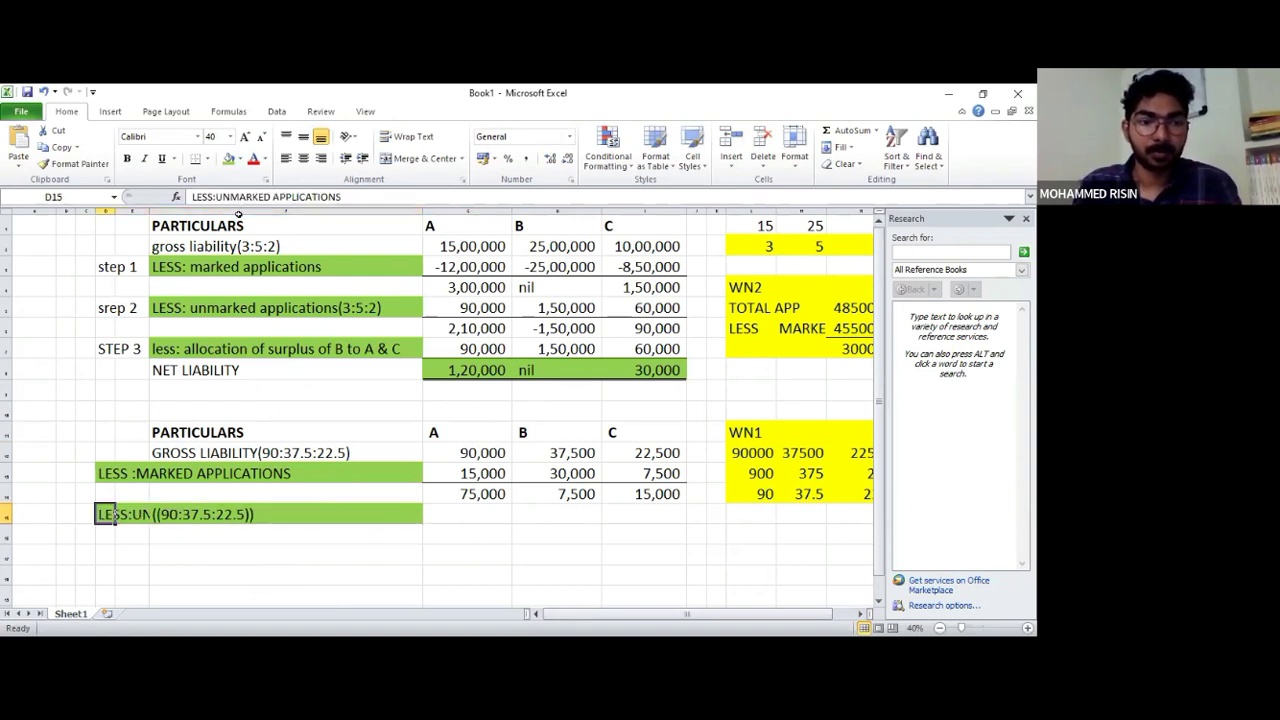
{"action": "left_click_drag", "start_coordinate": [149, 207], "coordinate": [205, 209]}
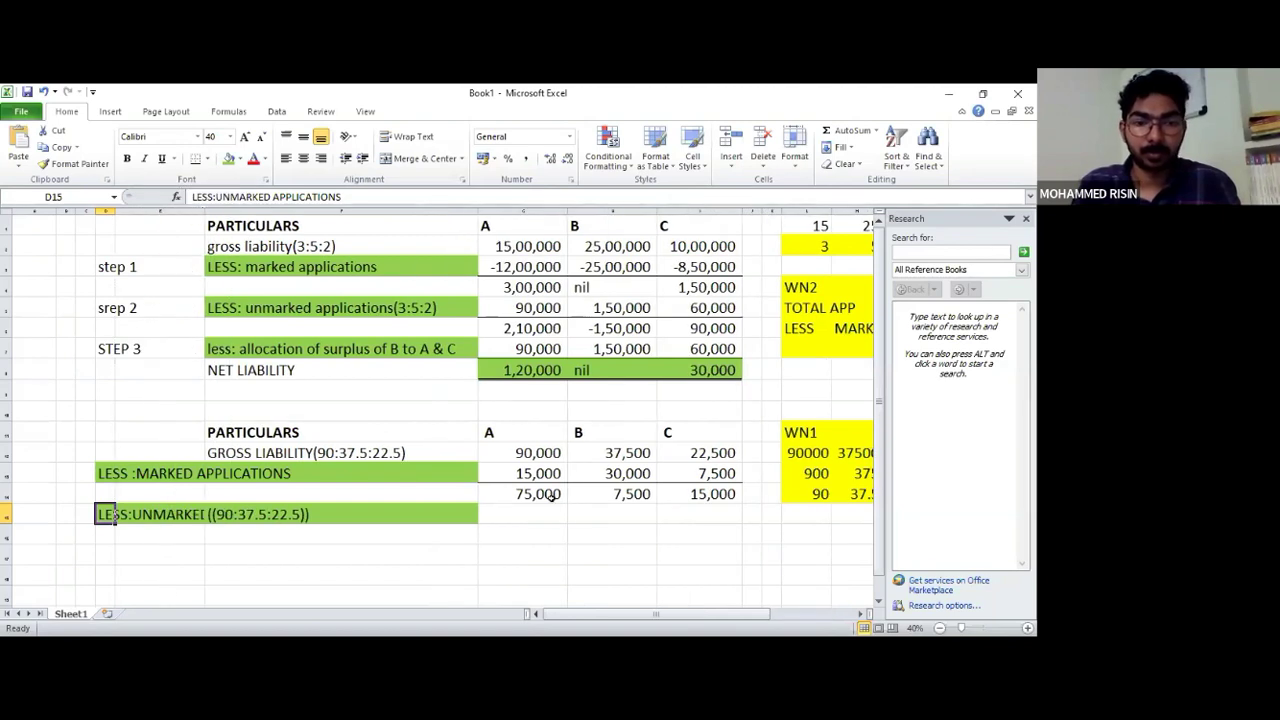
{"action": "left_click", "coordinate": [542, 530]}
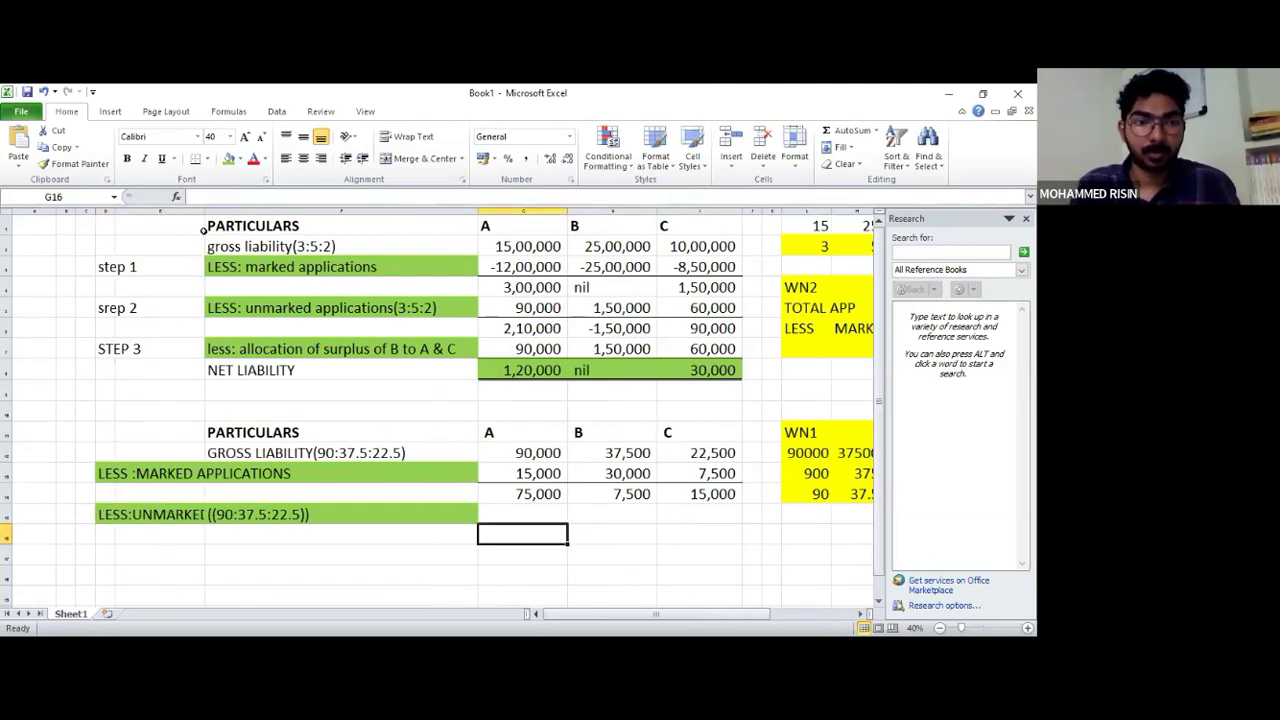
{"action": "left_click", "coordinate": [294, 517]}
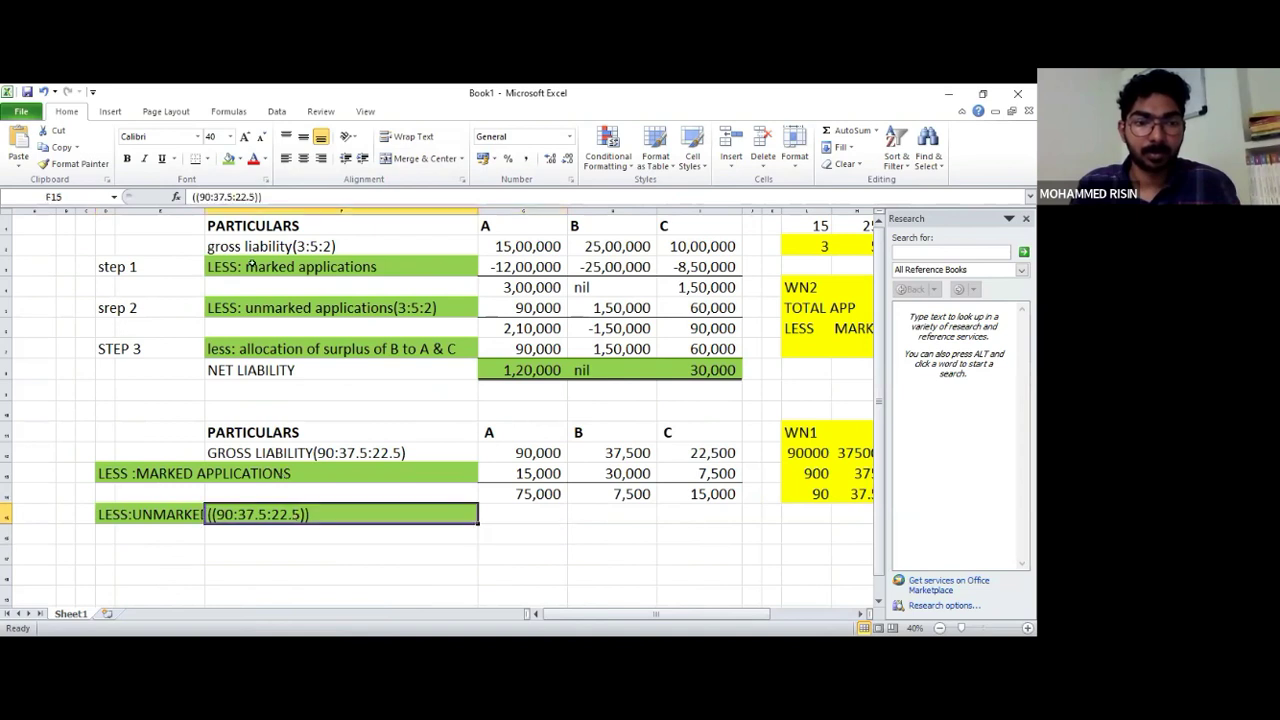
{"action": "left_click_drag", "start_coordinate": [478, 208], "coordinate": [449, 515]}
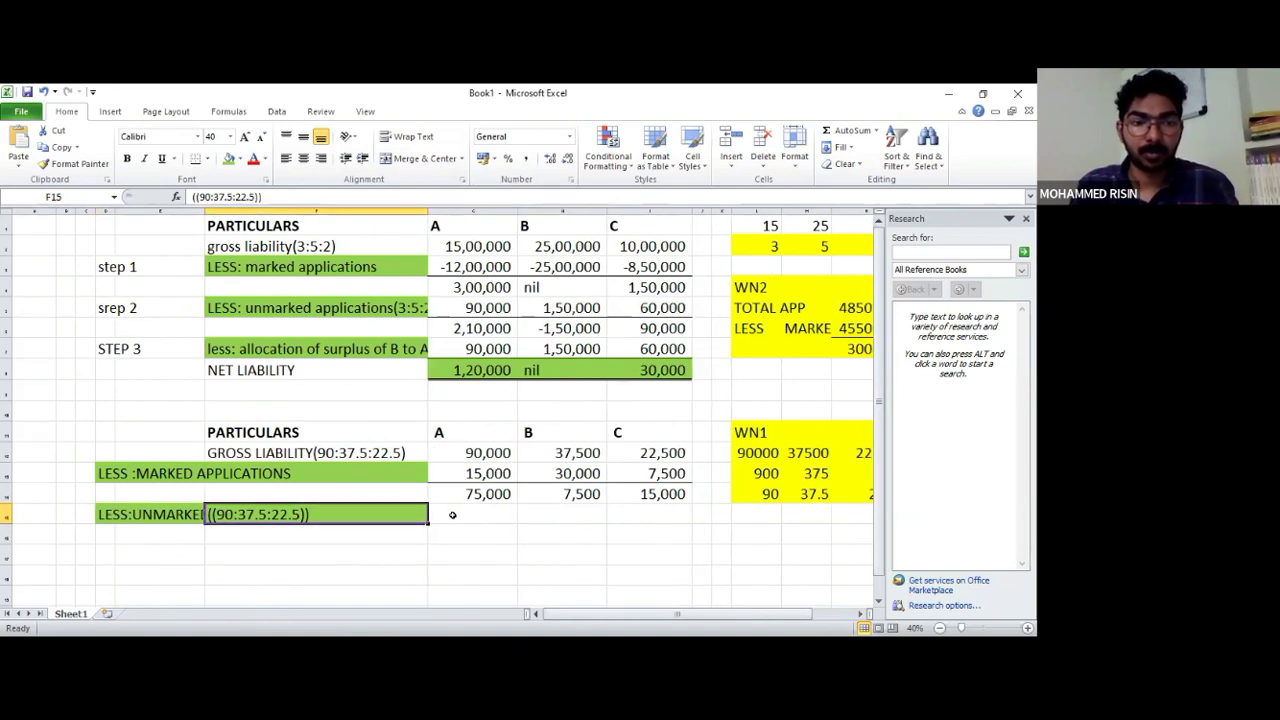
{"action": "left_click", "coordinate": [449, 515]}
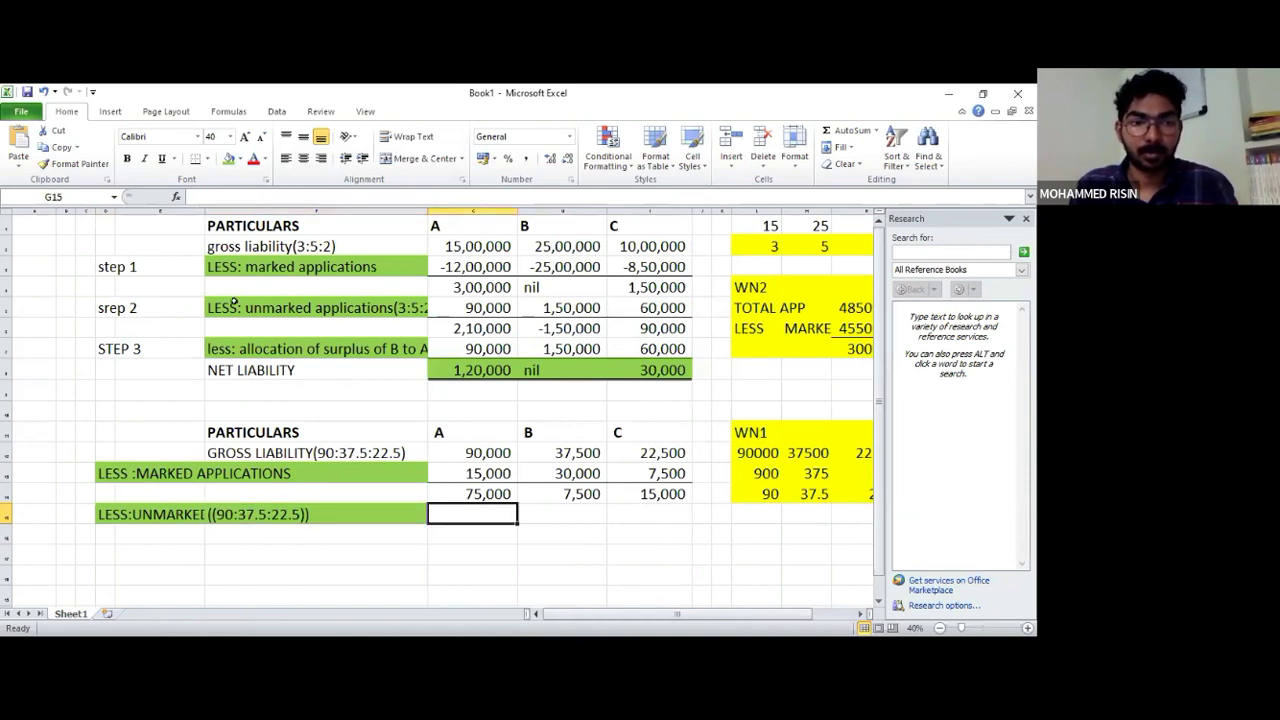
{"action": "left_click_drag", "start_coordinate": [201, 210], "coordinate": [252, 210]}
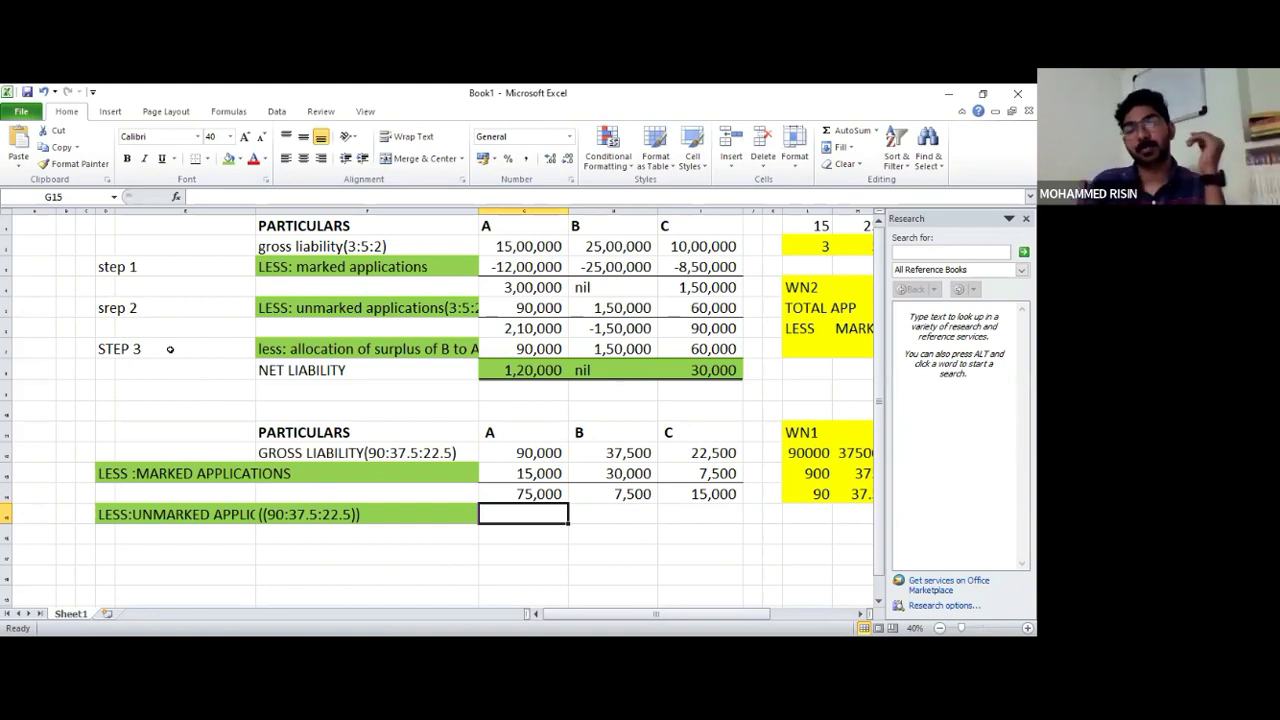
Check the unmarked applications in the J19 question paper PDF and enter A's share, 13500, in cell G15 of the Excel sheet
{"action": "key", "text": "alt+Tab"}
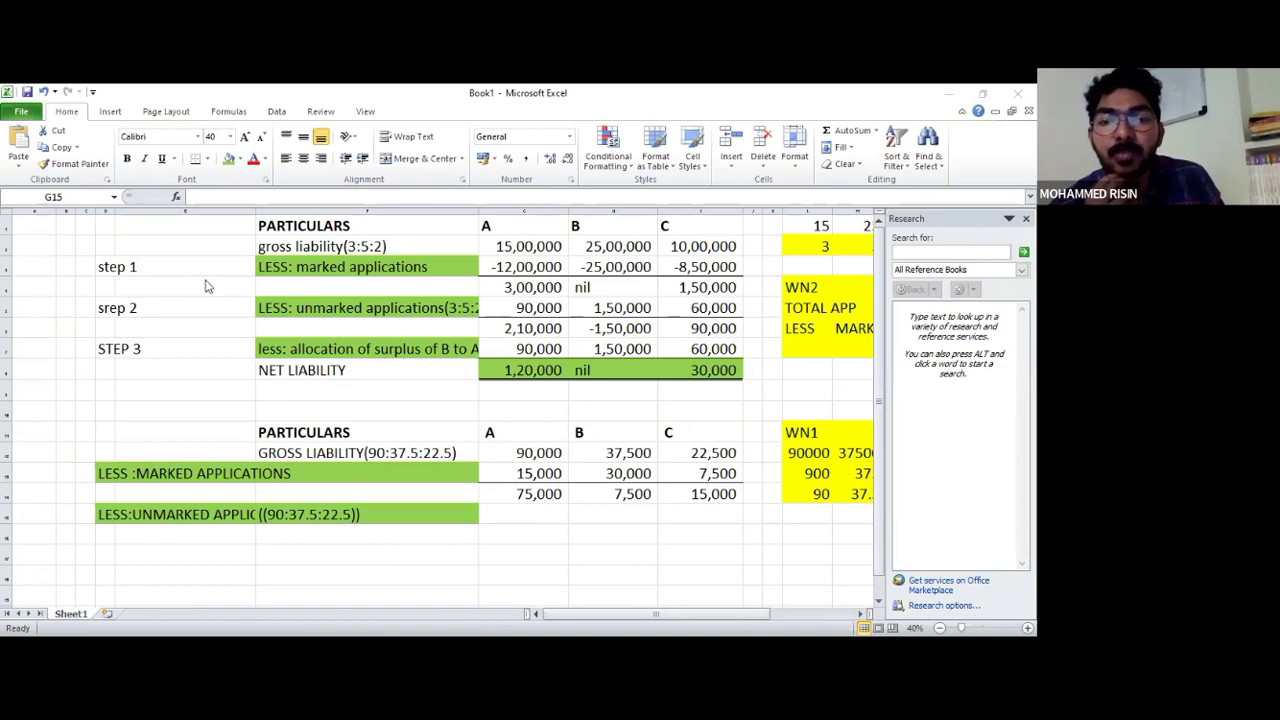
{"action": "key", "text": "alt+Tab"}
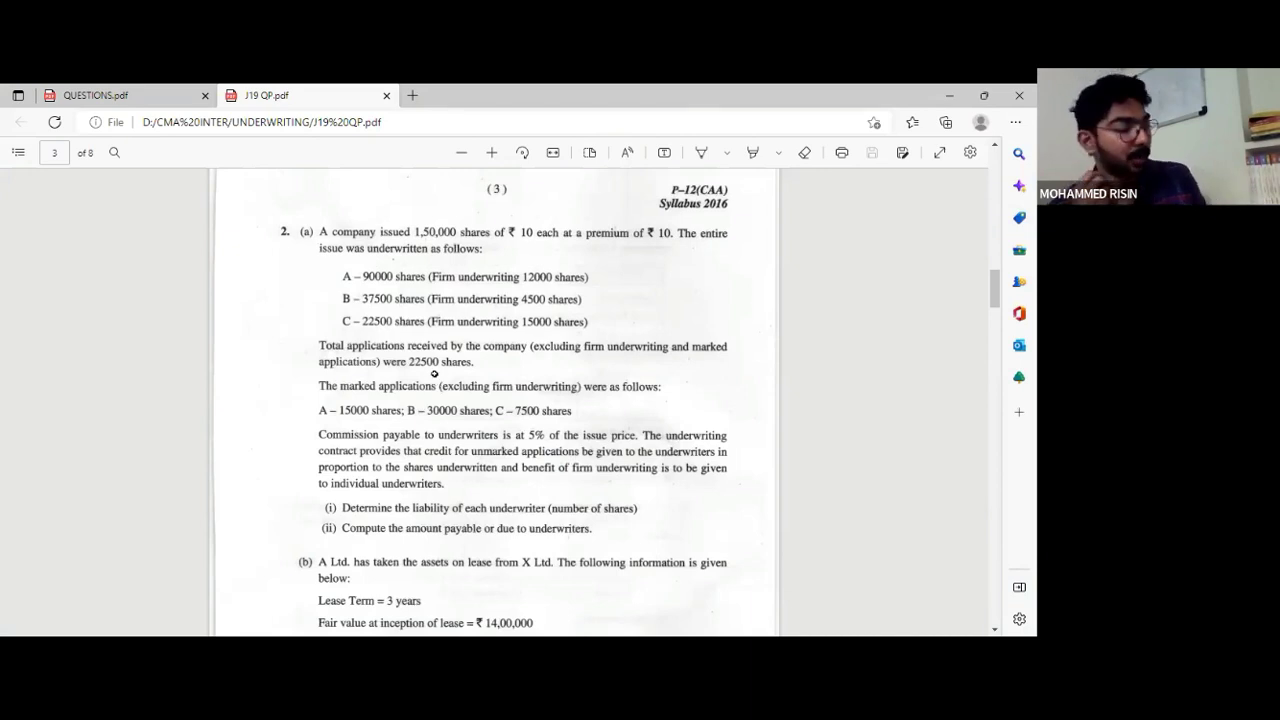
{"action": "key", "text": "alt+Tab"}
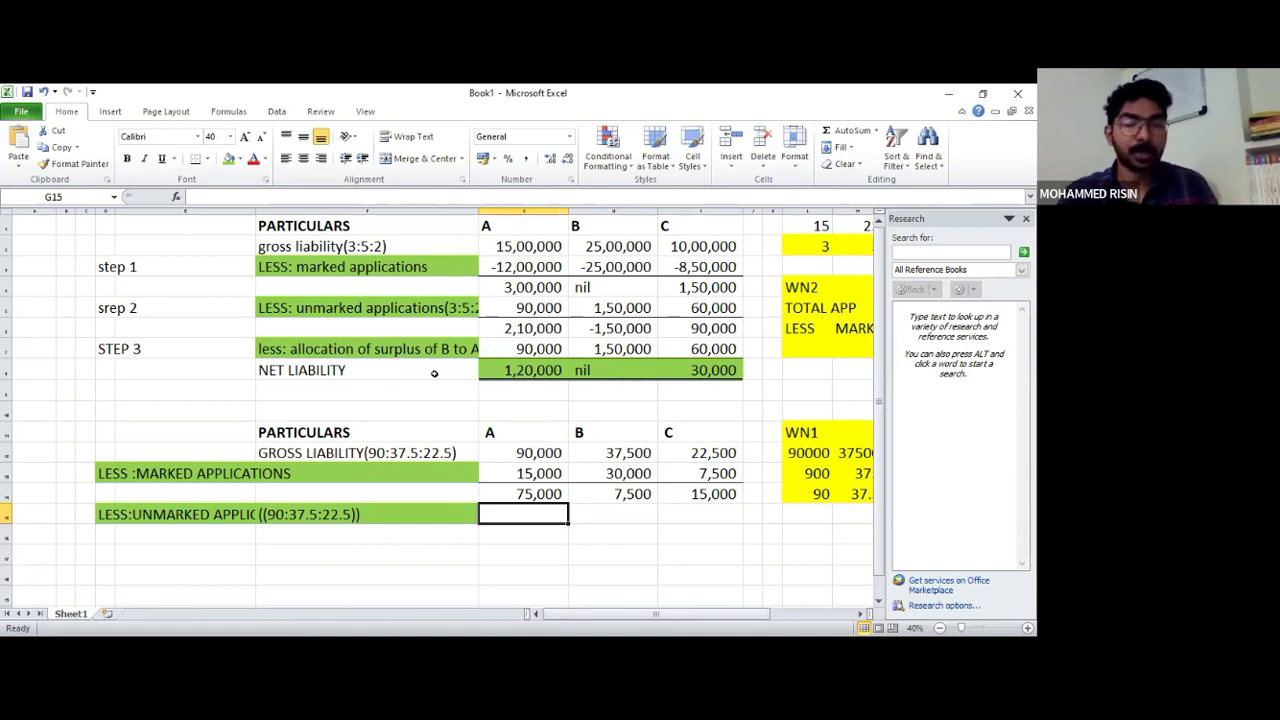
{"action": "type", "text": "13520"}
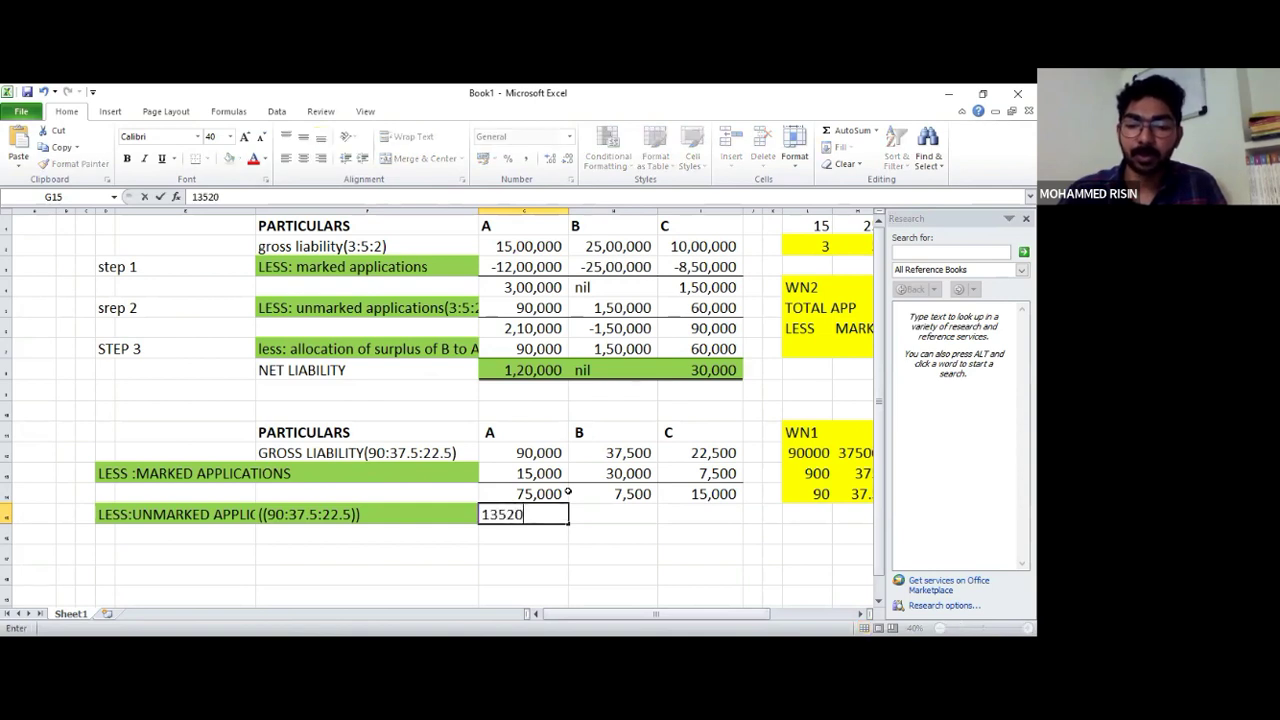
{"action": "key", "text": "BackSpace"}
{"action": "key", "text": "BackSpace"}
{"action": "type", "text": "00"}
{"action": "key", "text": "Return"}
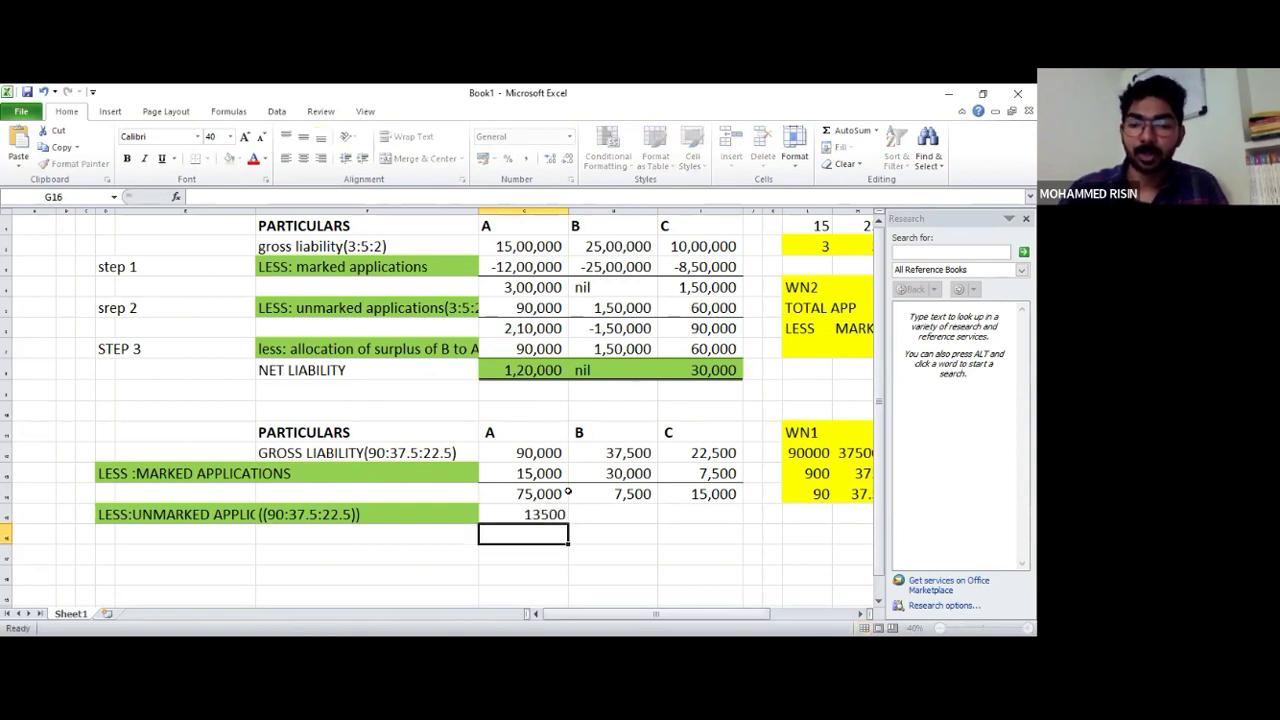
Enter B's and C's unmarked application shares, 5625 in cell H15 and 3375 in cell I15
{"action": "type", "text": "3"}
{"action": "key", "text": "Escape"}
{"action": "key", "text": "Up"}
{"action": "key", "text": "Right"}
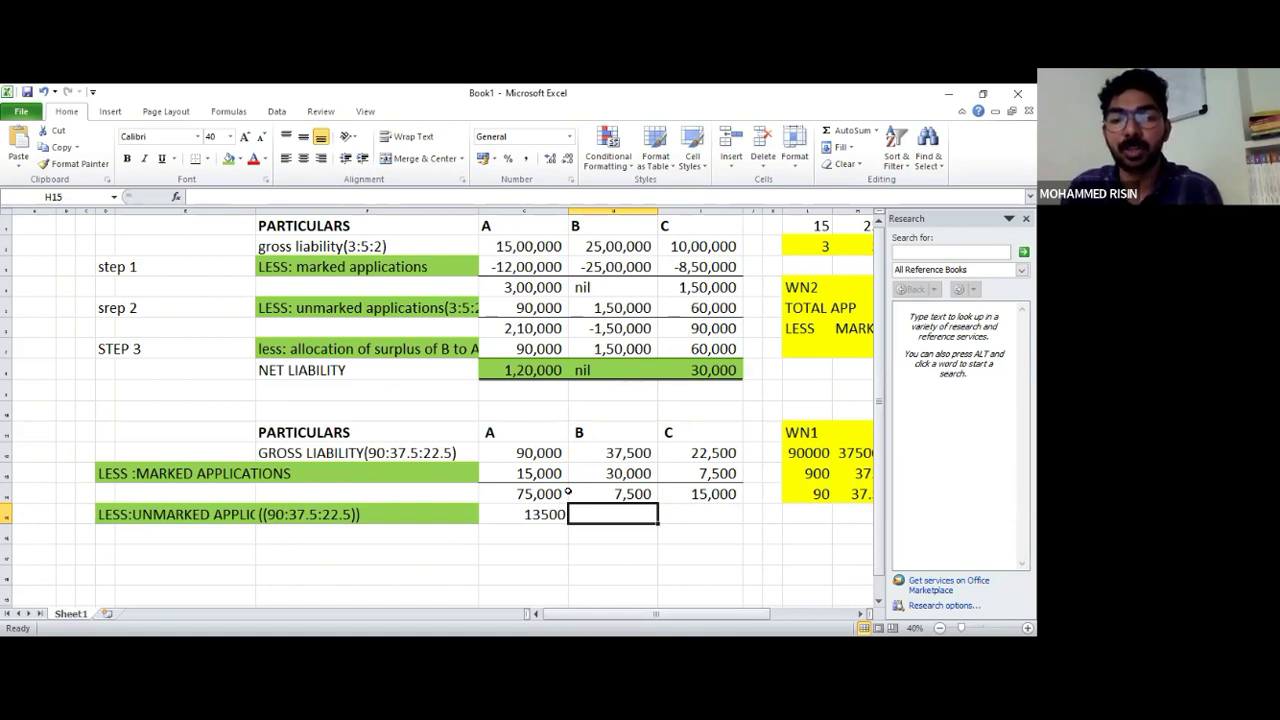
{"action": "key", "text": "Left"}
{"action": "key", "text": "Right"}
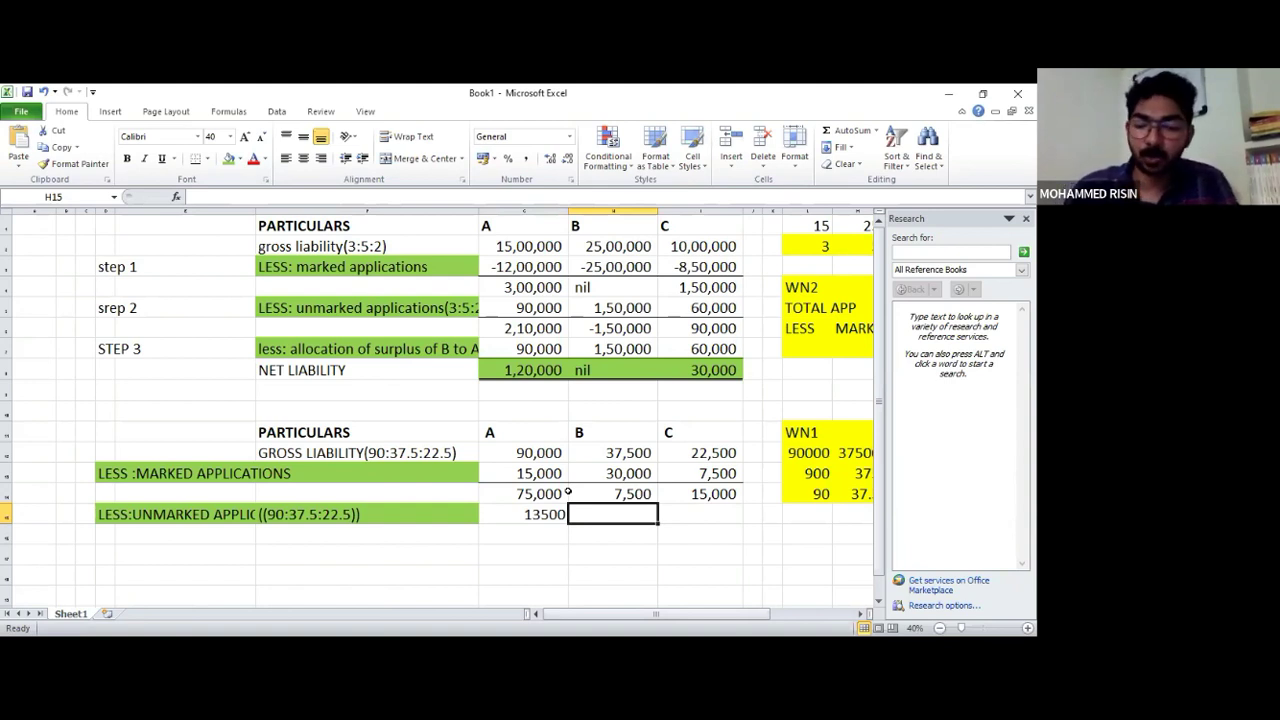
{"action": "type", "text": "5625"}
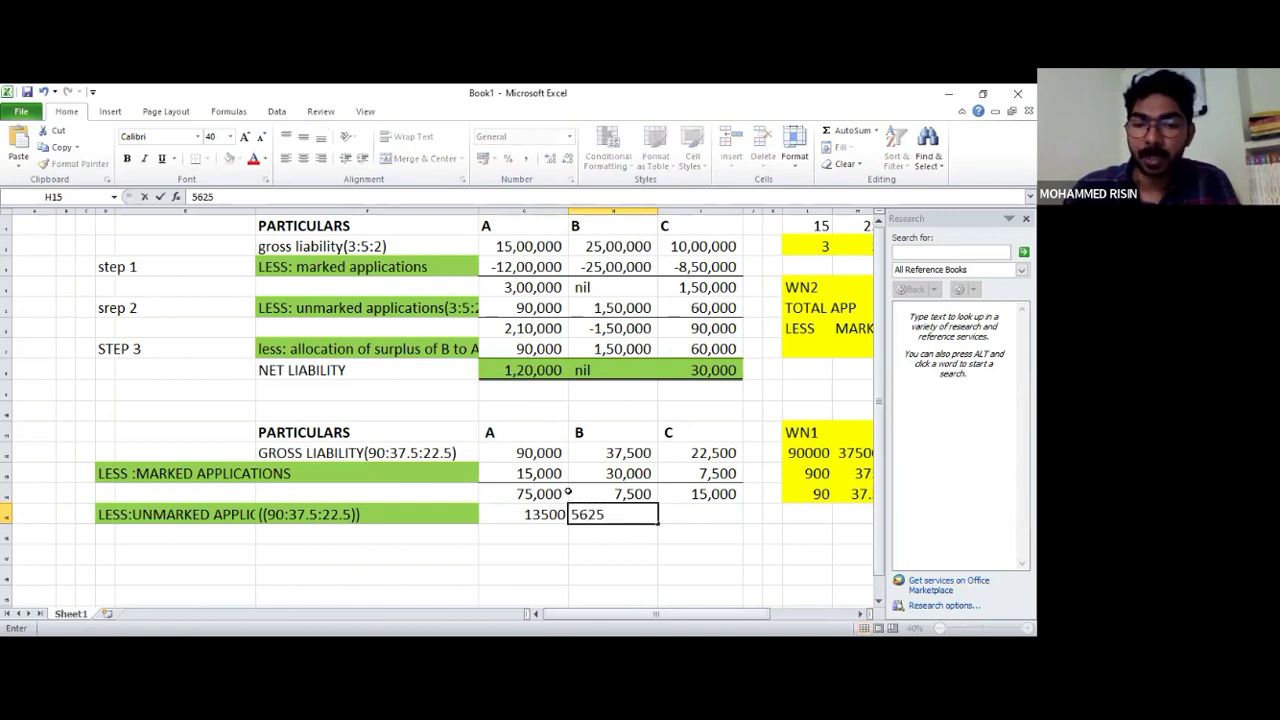
{"action": "key", "text": "Tab"}
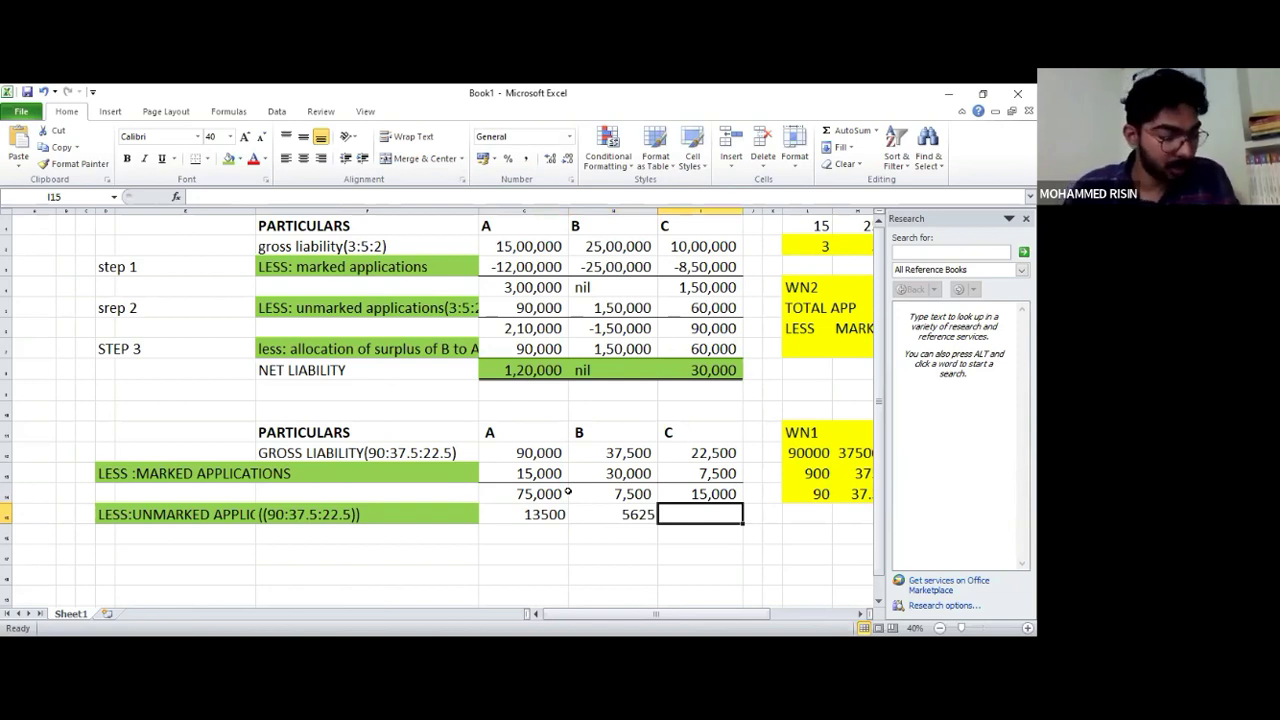
{"action": "type", "text": "3375"}
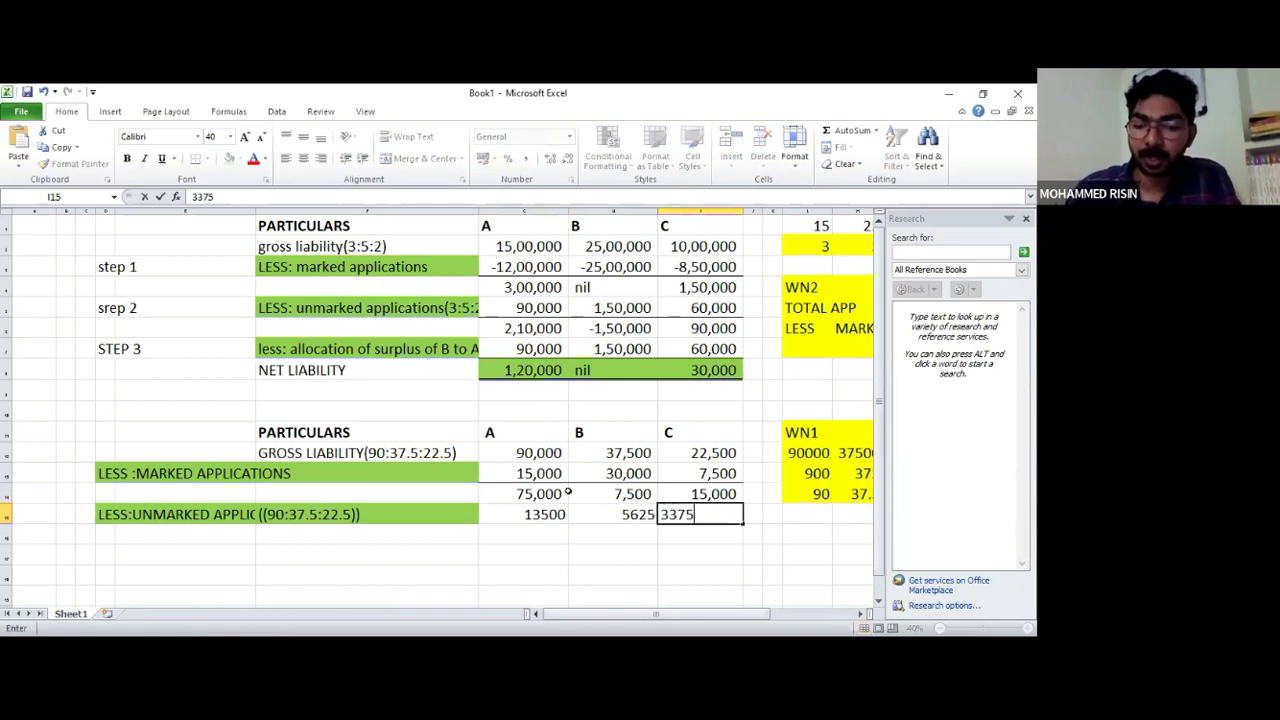
{"action": "key", "text": "Return"}
Add a bottom border beneath the unmarked applications values in G15:I15
{"action": "key", "text": "Up"}
{"action": "key", "text": "shift+Left"}
{"action": "key", "text": "shift+Left"}
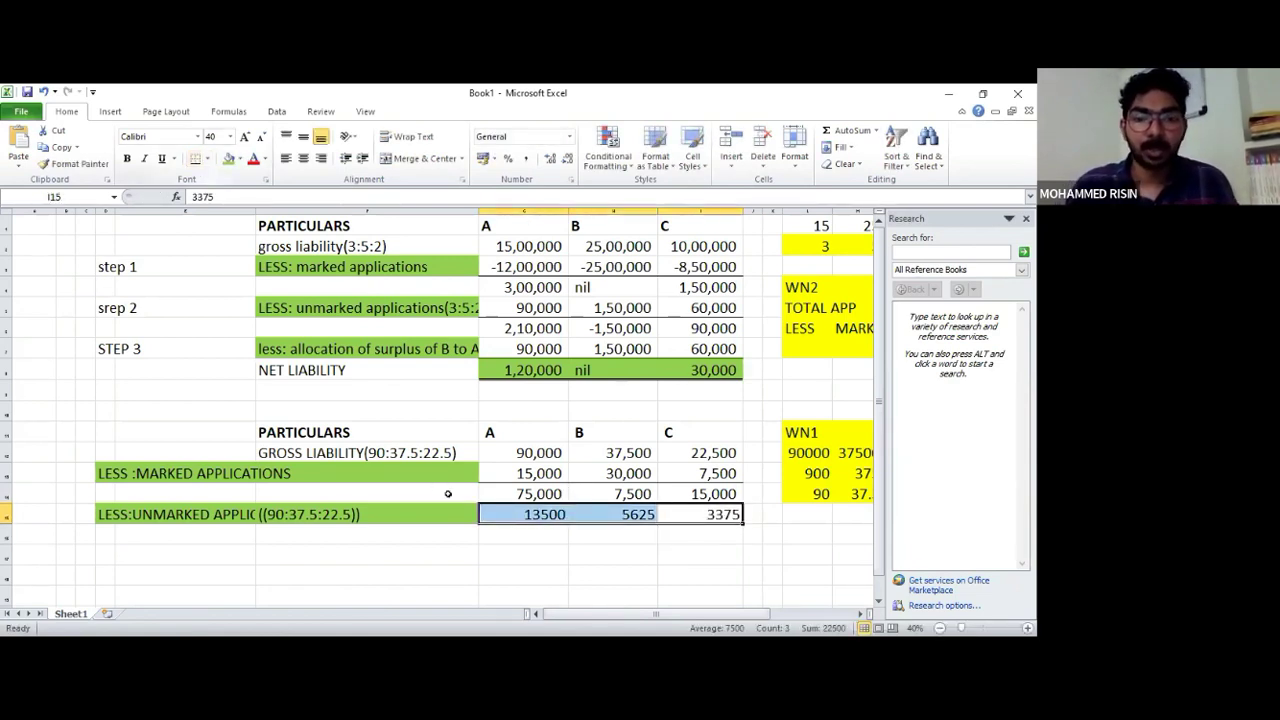
Enter the balances after unmarked applications in row 16: 61500 for A, 1875 for B and 11625 for C
{"action": "left_click", "coordinate": [519, 535]}
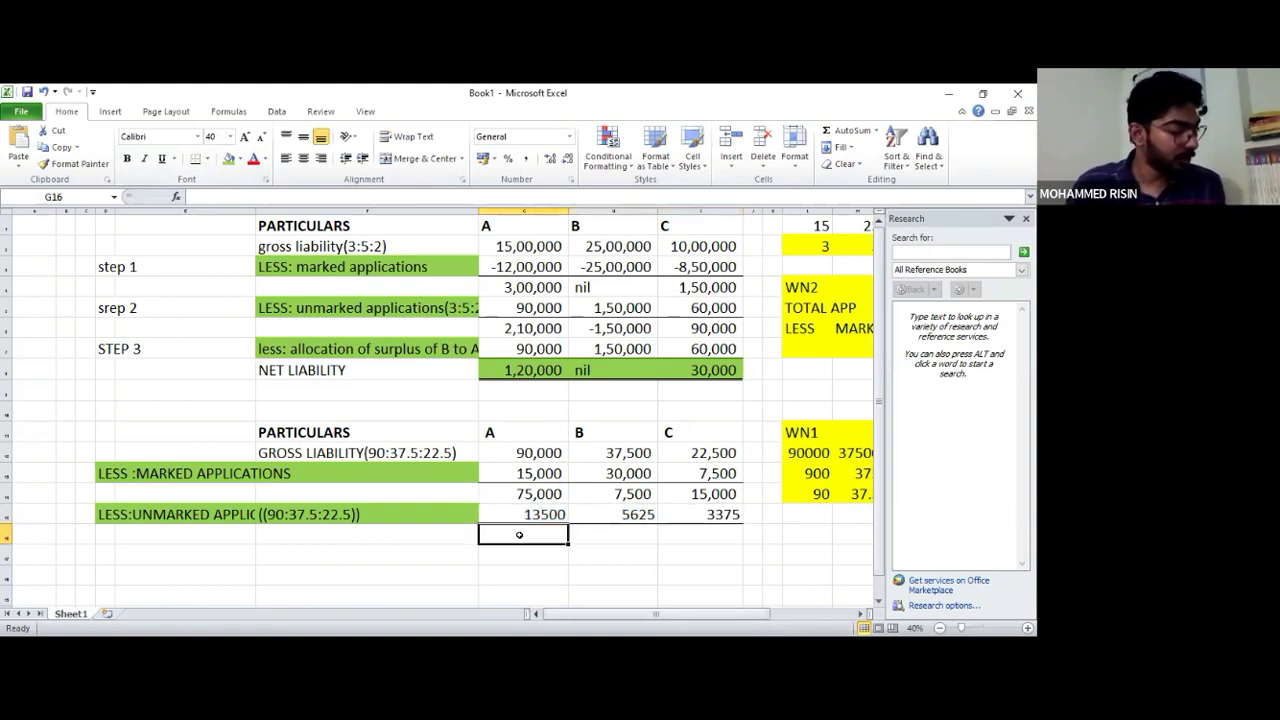
{"action": "type", "text": "61"}
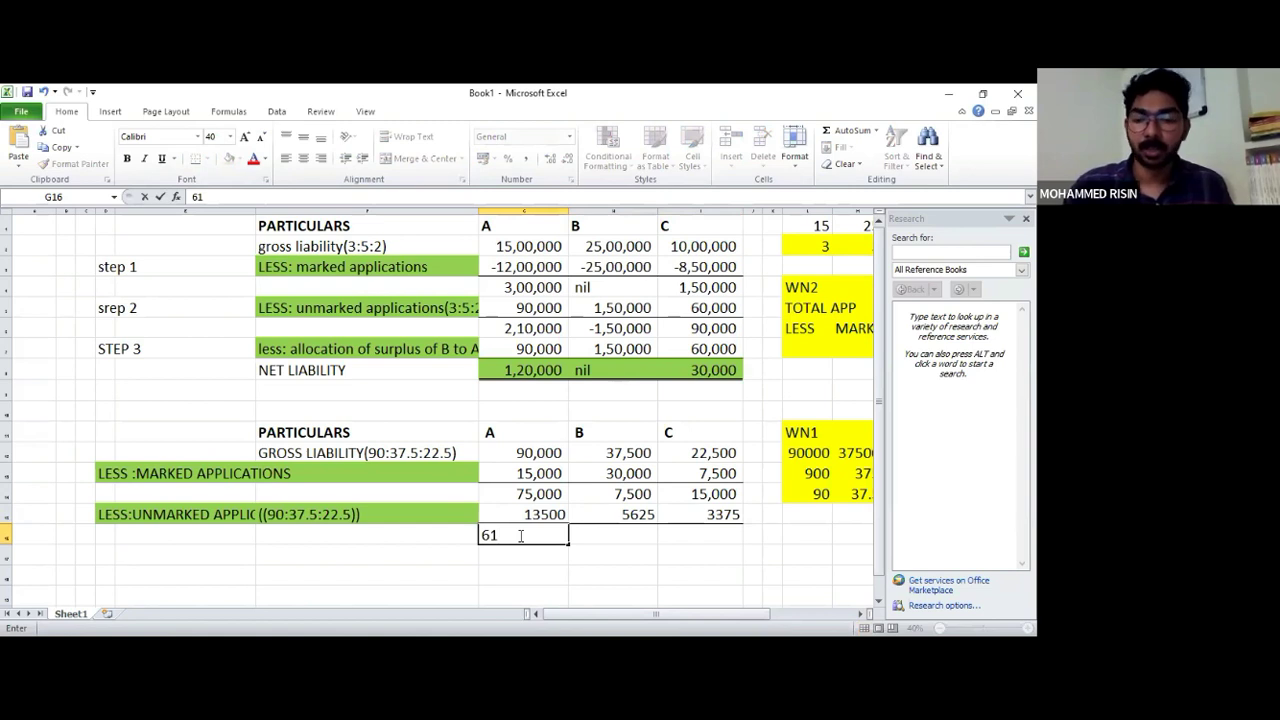
{"action": "type", "text": "500"}
{"action": "key", "text": "Tab"}
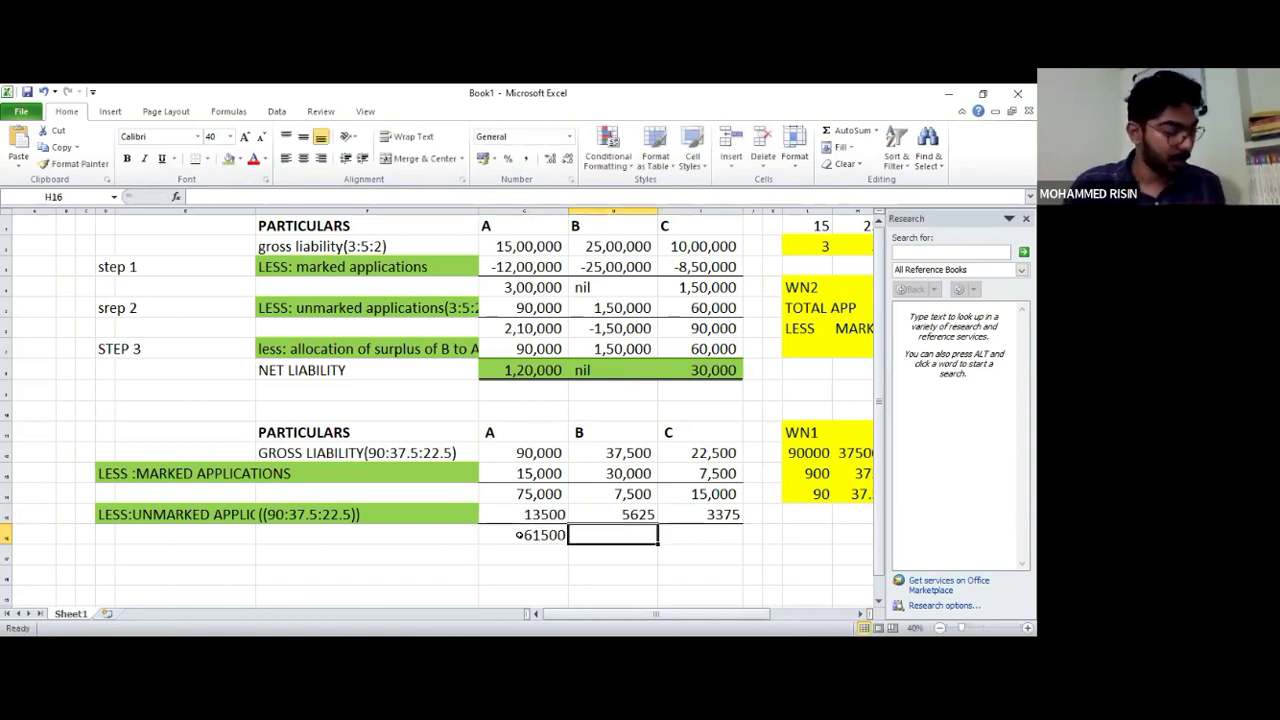
{"action": "type", "text": "1875"}
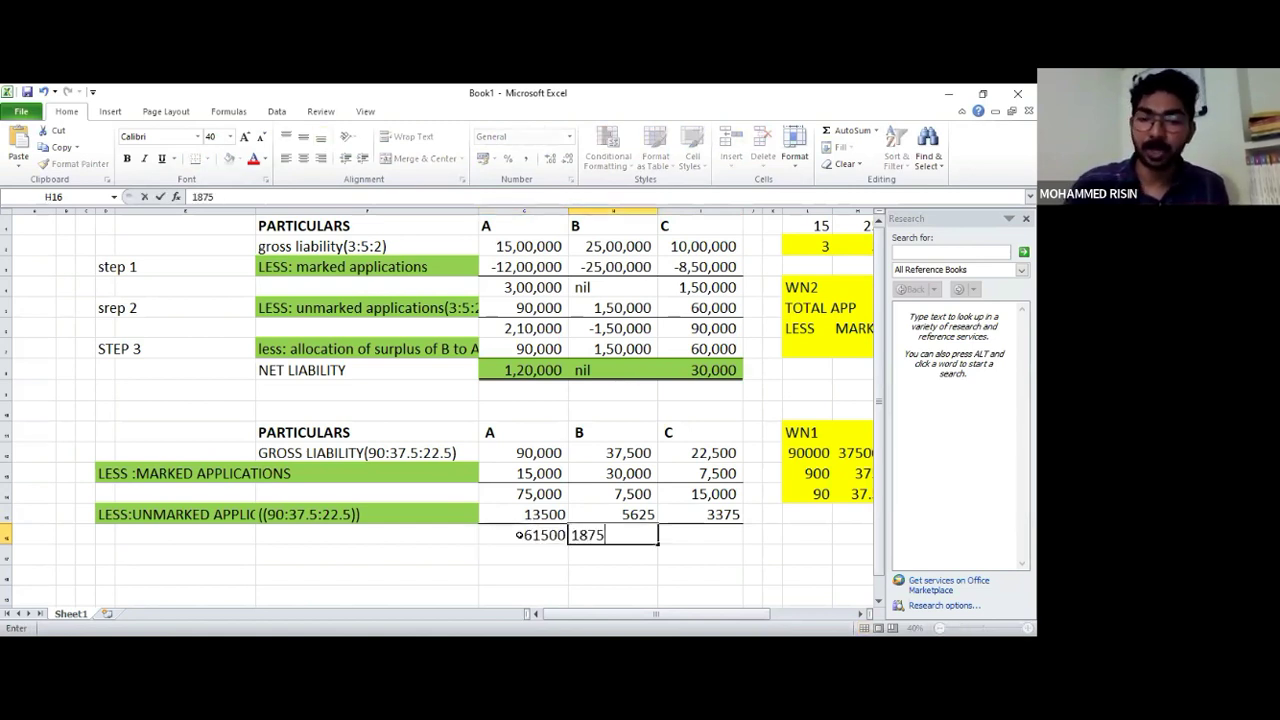
{"action": "key", "text": "Return"}
{"action": "key", "text": "Up"}
{"action": "key", "text": "Tab"}
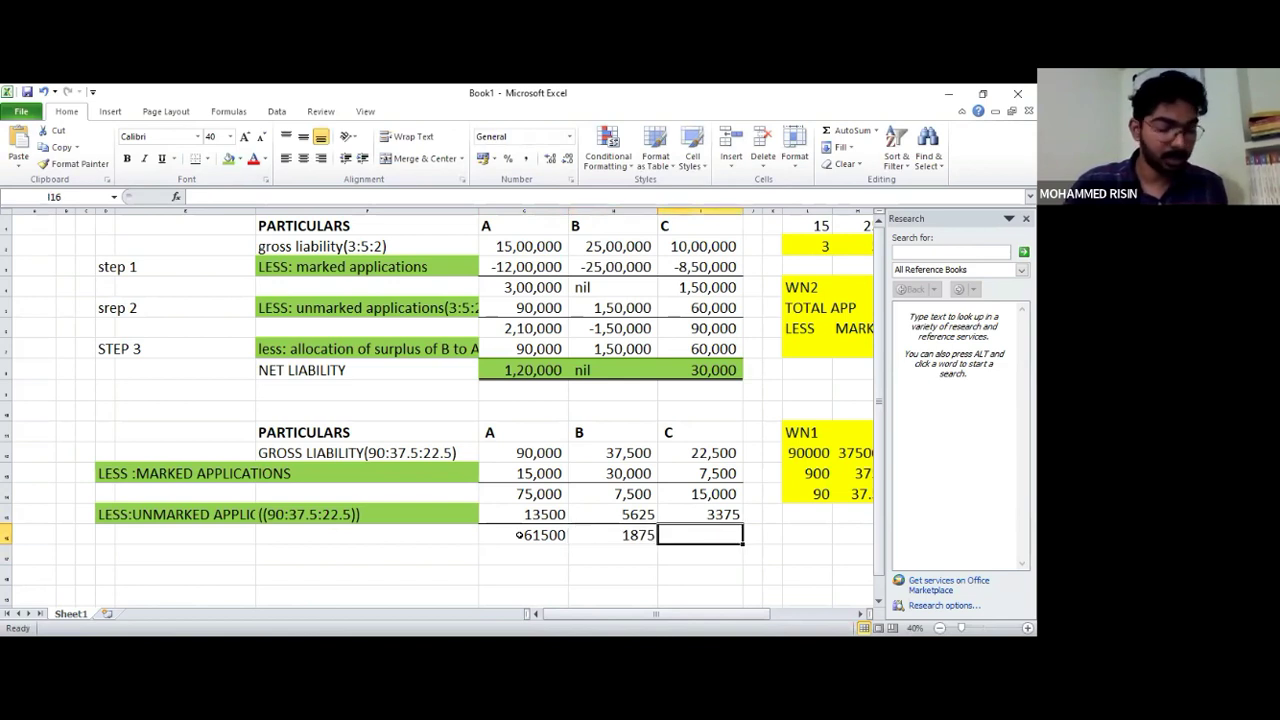
{"action": "type", "text": "11625"}
{"action": "key", "text": "Return"}
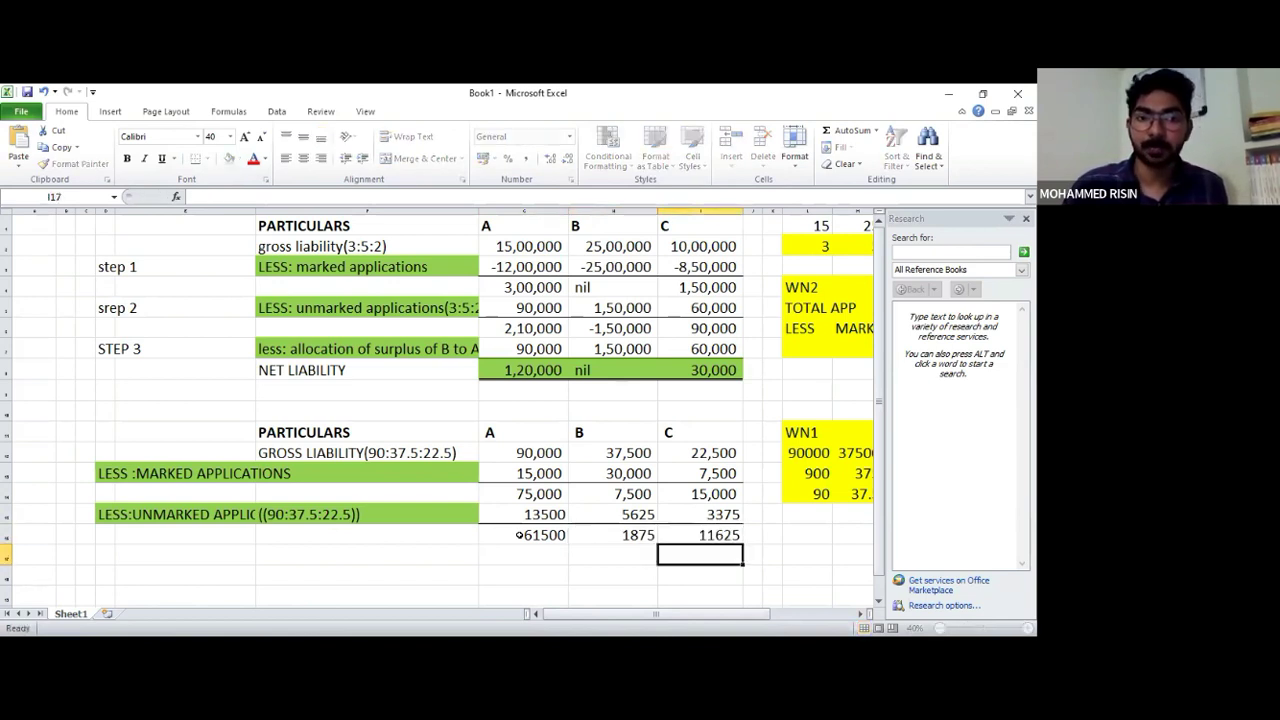
{"action": "key", "text": "Up"}
{"action": "key", "text": "Left"}
{"action": "key", "text": "Left"}
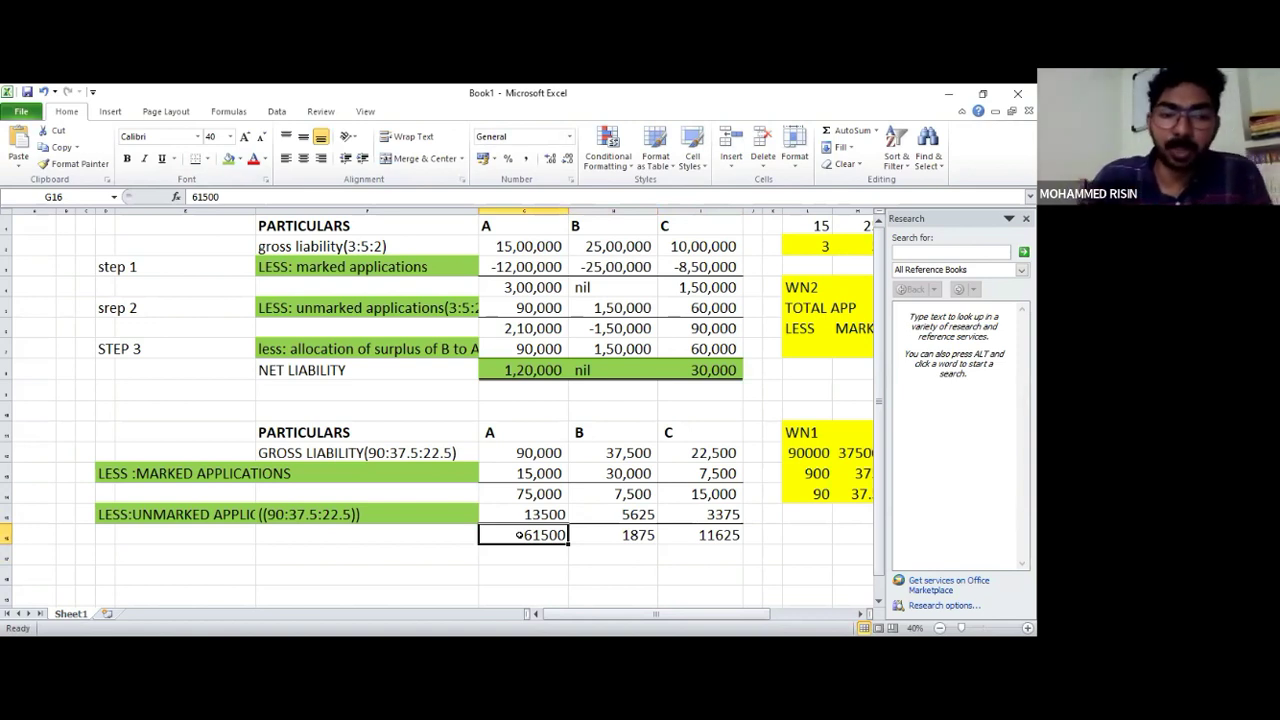
{"action": "key", "text": "Down"}
{"action": "key", "text": "Up"}
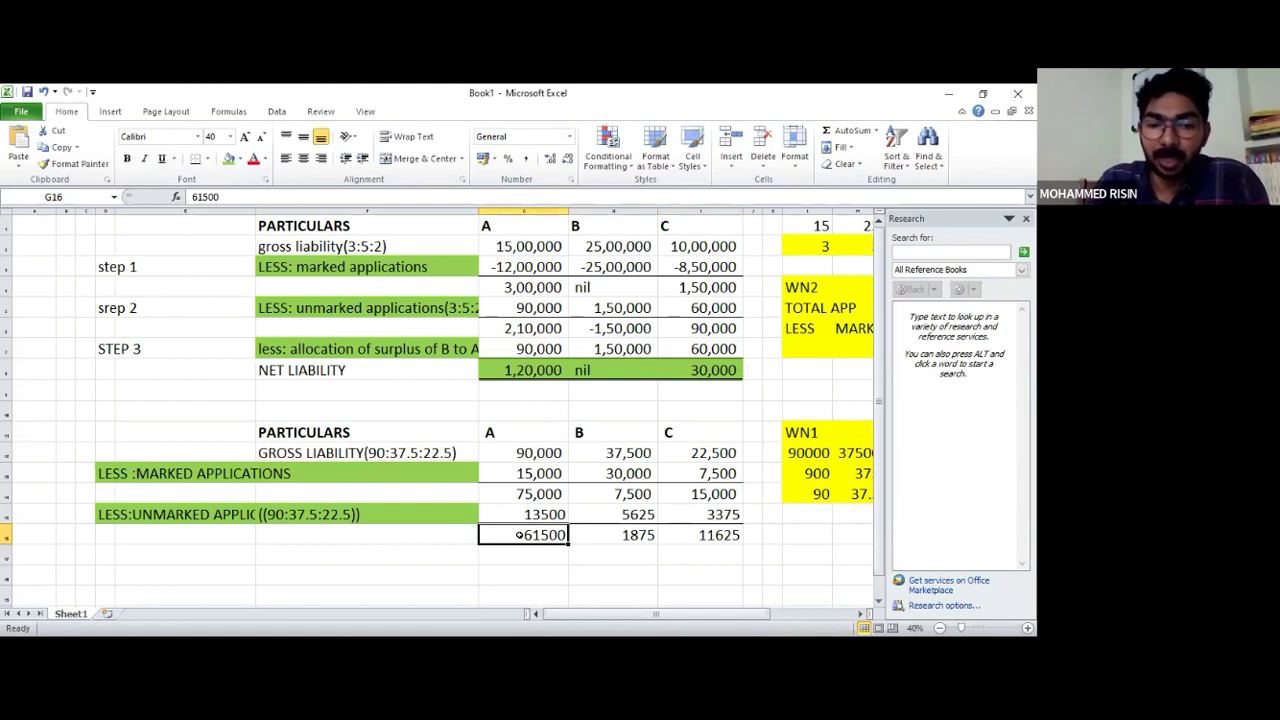
{"action": "key", "text": "Down"}
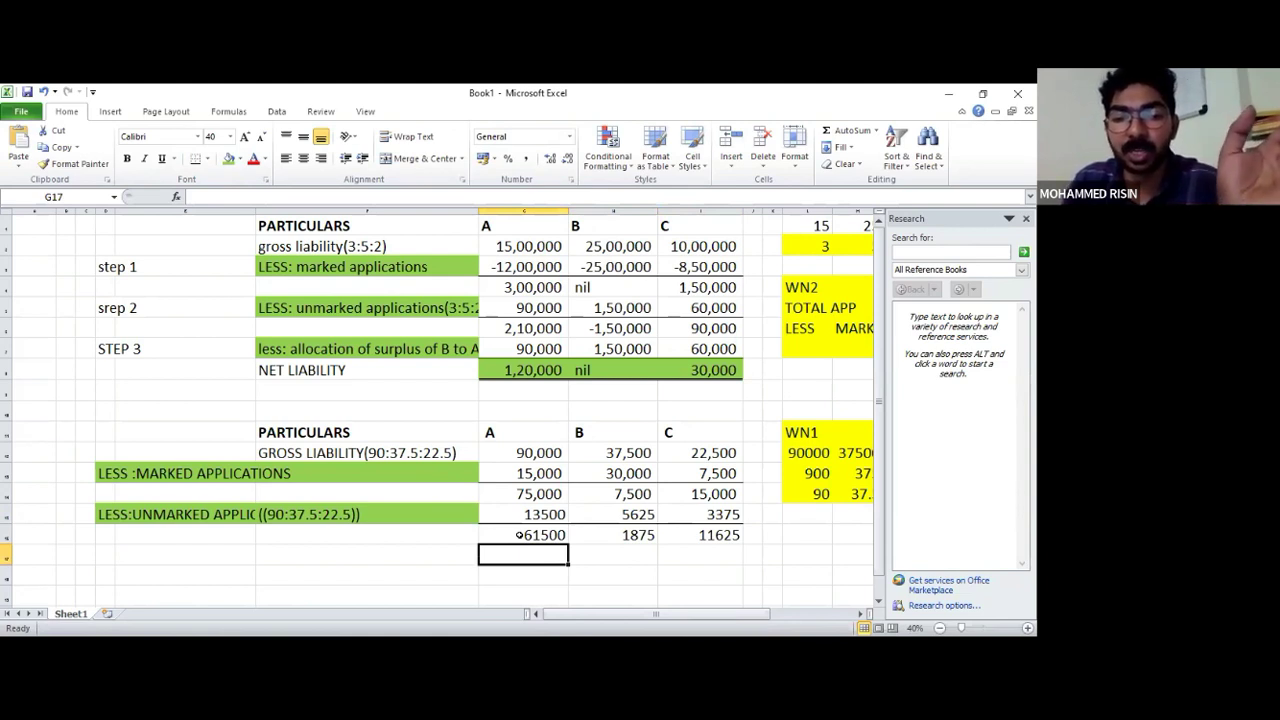
{"action": "key", "text": "Down"}
{"action": "key", "text": "Up"}
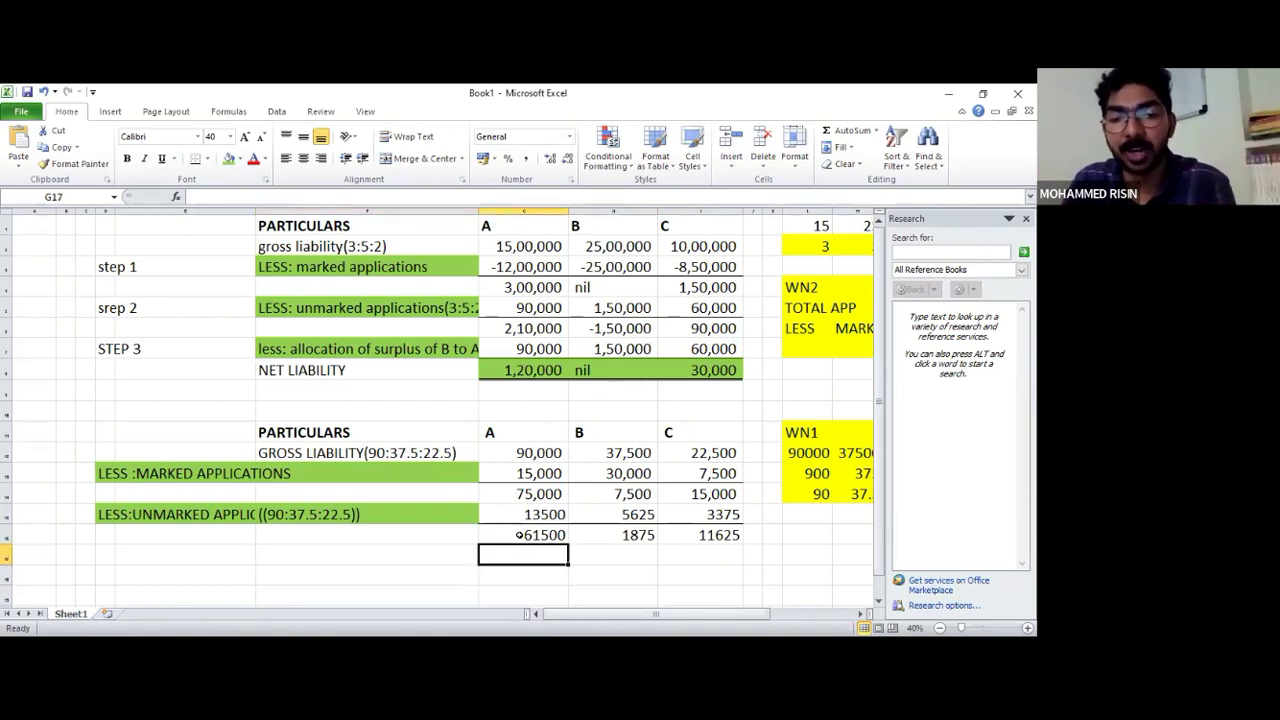
Enter the row label LESS :FIRM UNDERWRITING in cell D17
{"action": "key", "text": "Left"}
{"action": "key", "text": "Left"}
{"action": "key", "text": "Left"}
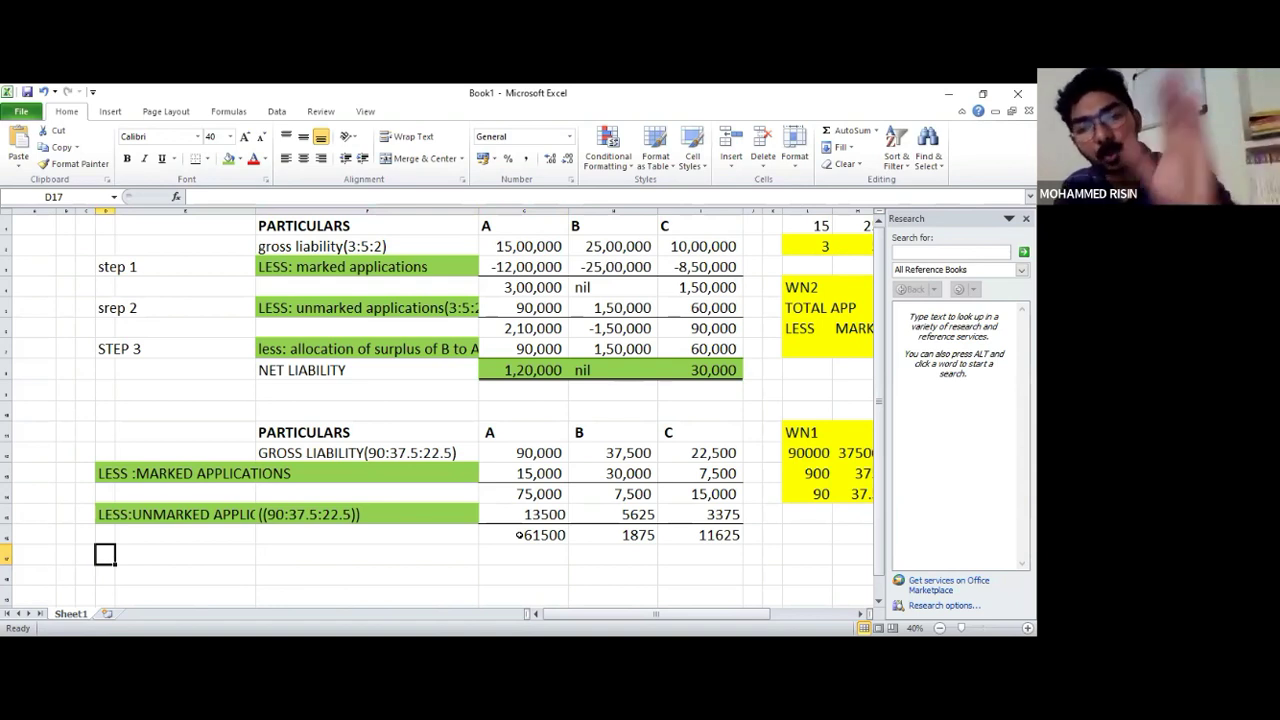
{"action": "key", "text": "Down"}
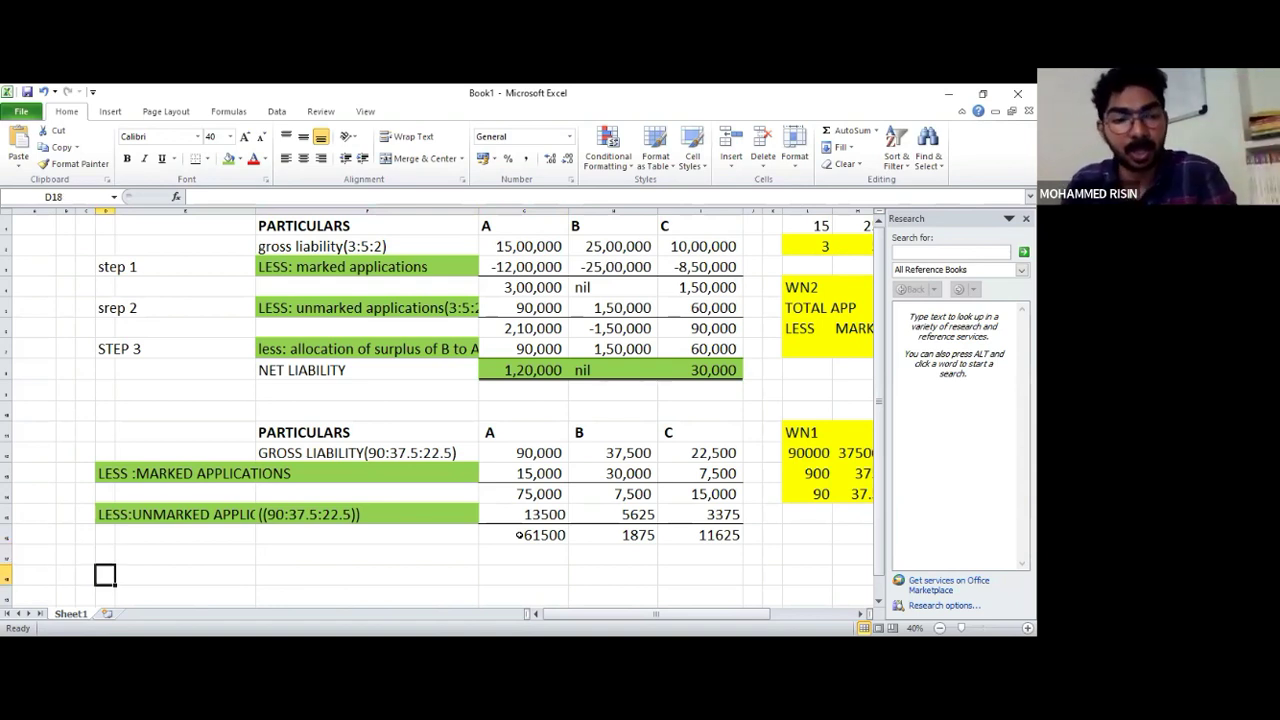
{"action": "key", "text": "Up"}
{"action": "type", "text": "LESS "}
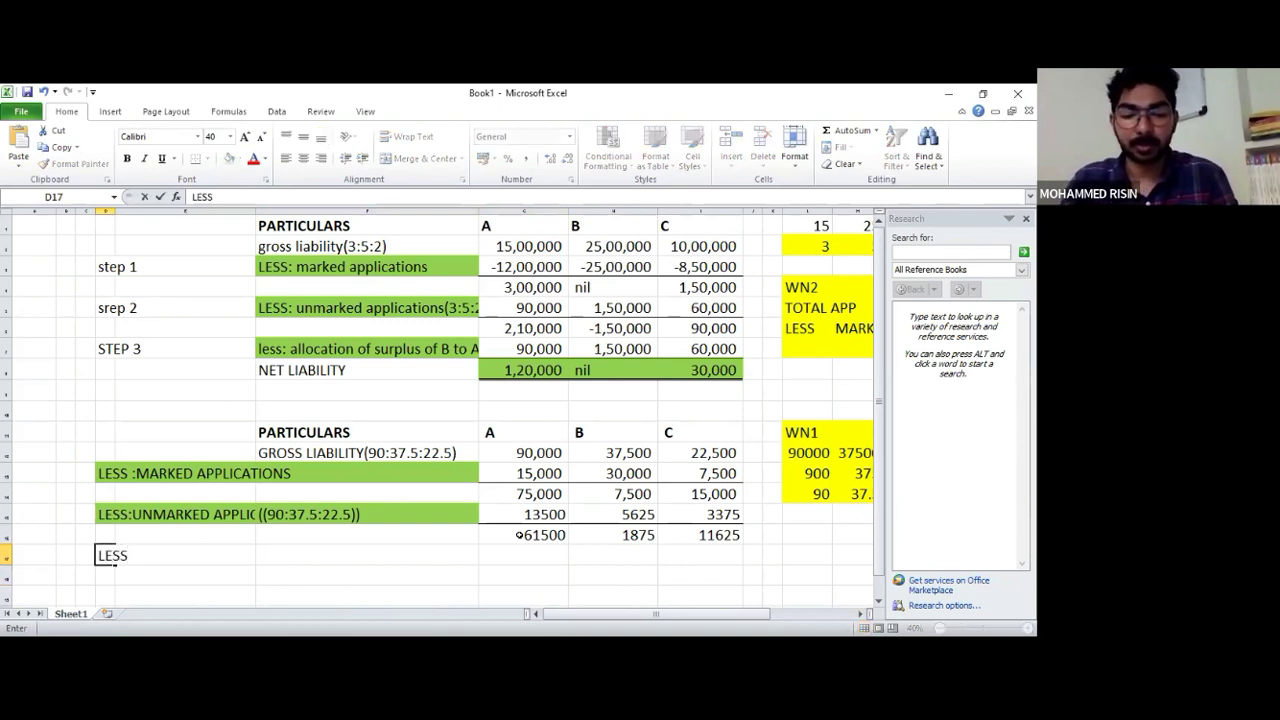
{"action": "type", "text": ":FI"}
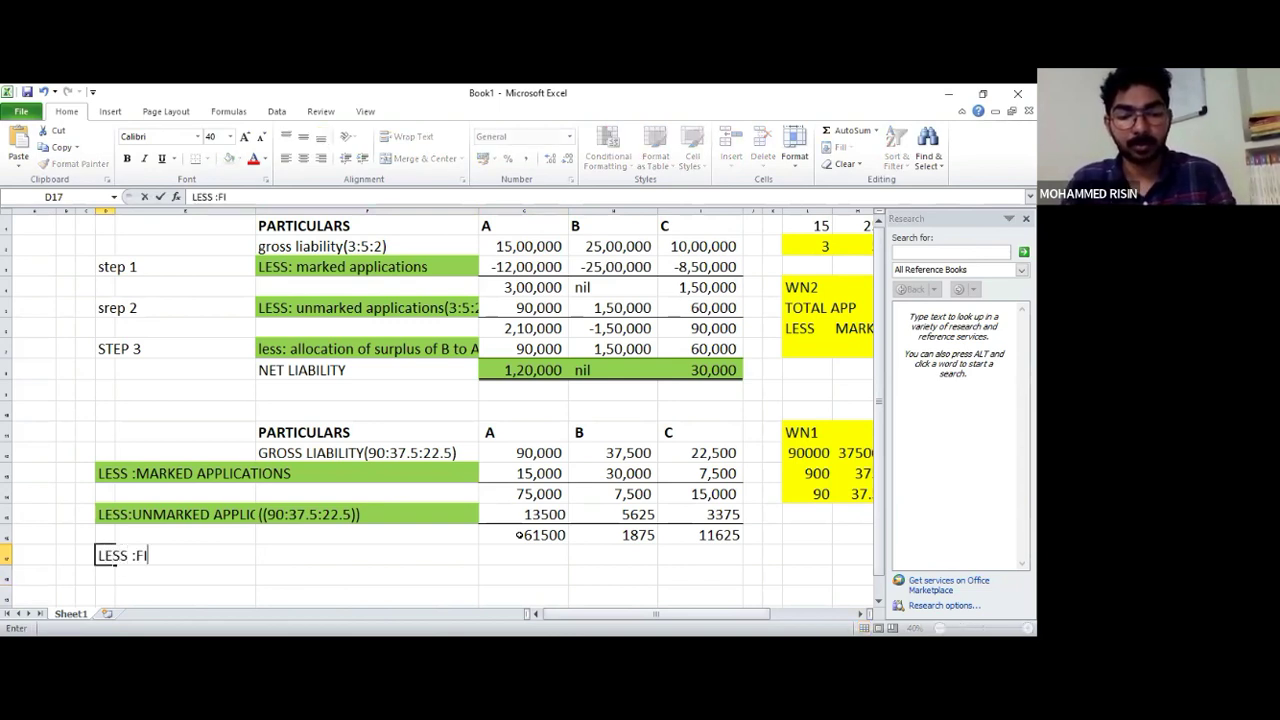
{"action": "type", "text": "RM "}
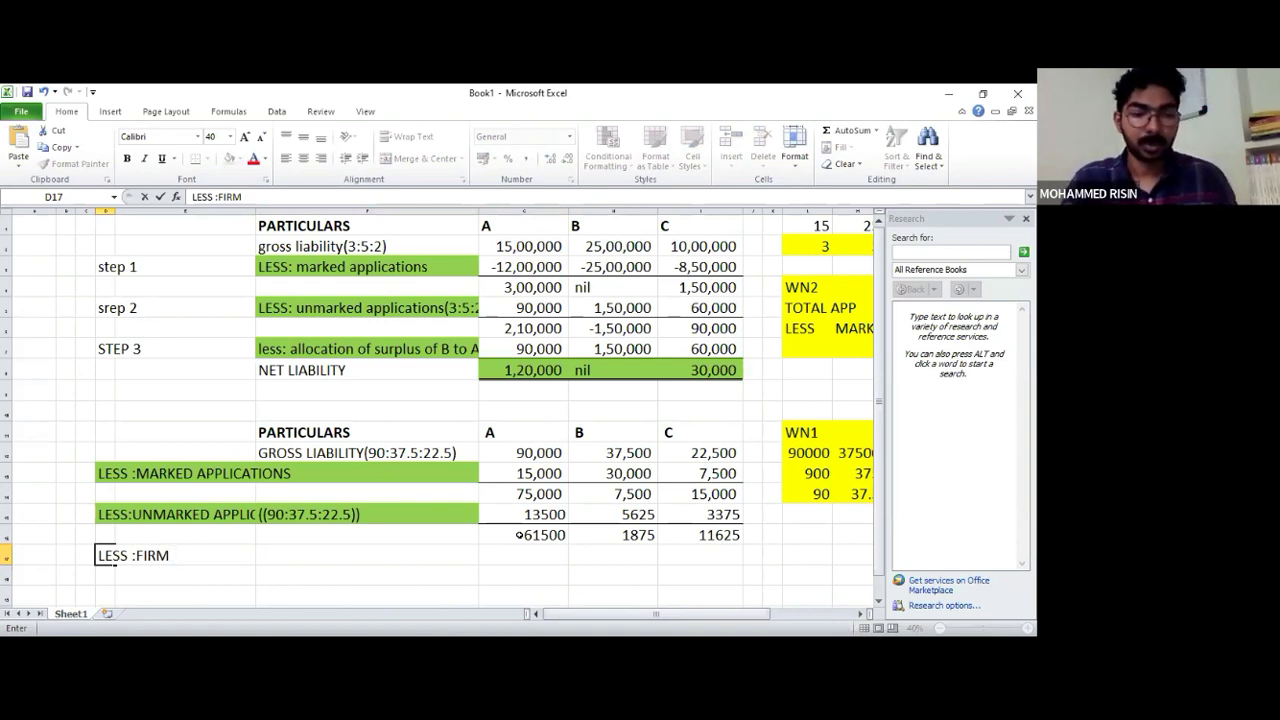
{"action": "type", "text": "UN"}
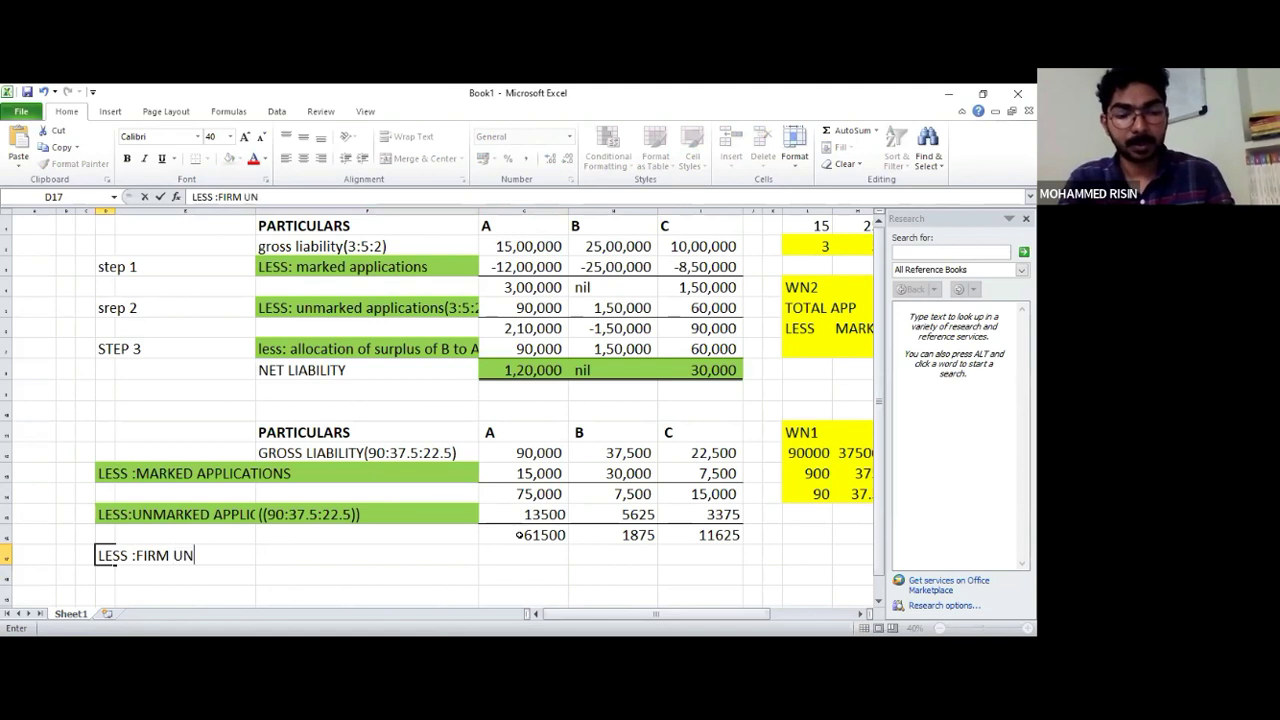
{"action": "type", "text": "DERW"}
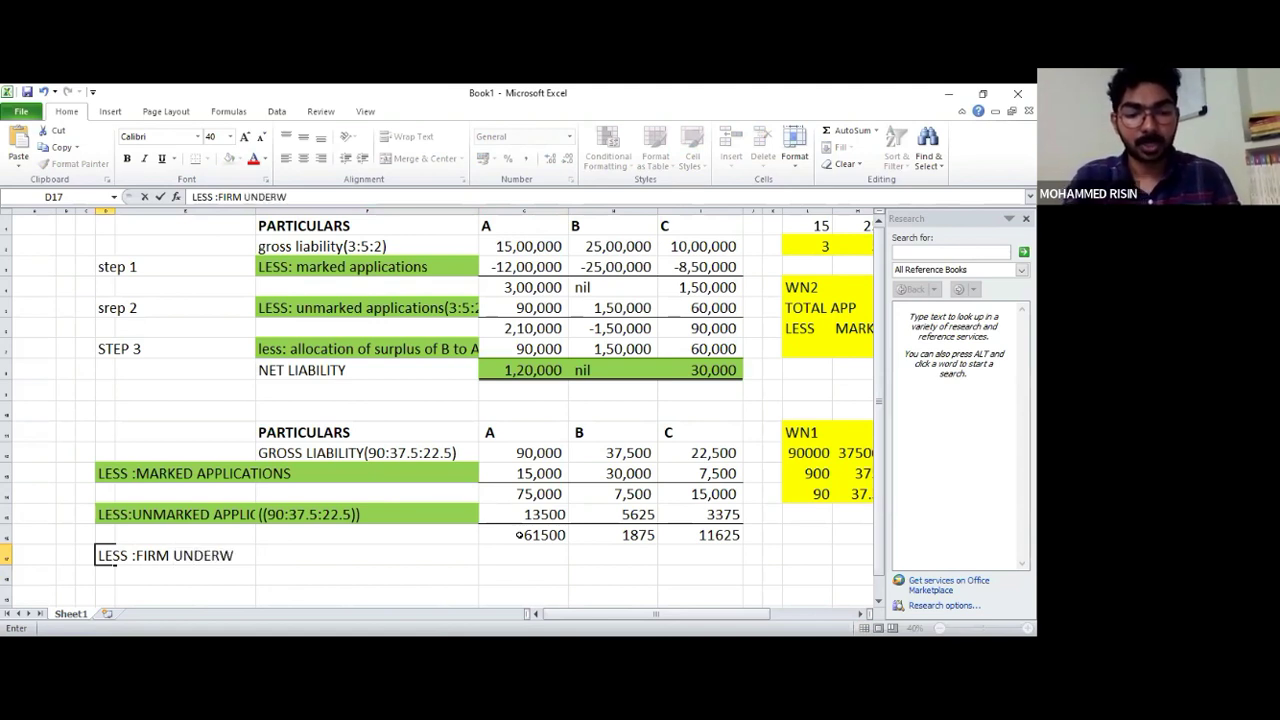
{"action": "type", "text": "RITING"}
{"action": "key", "text": "Return"}
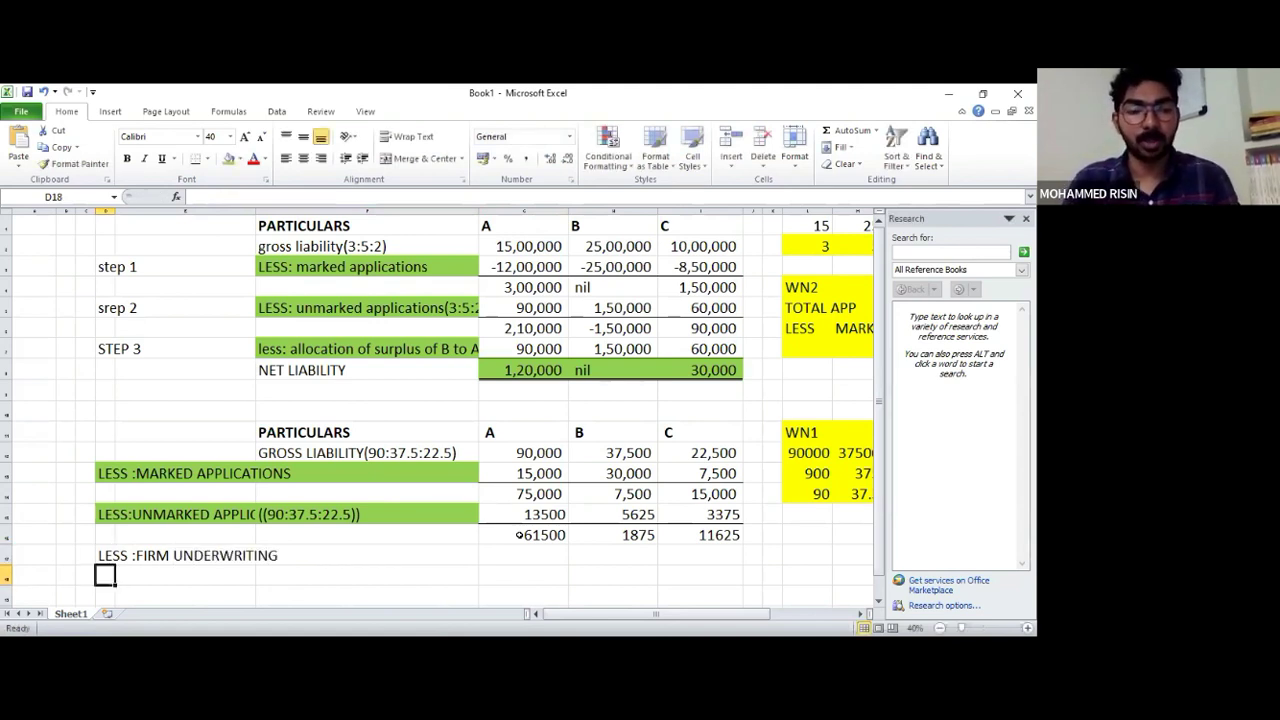
Fill the firm underwriting label cells D17:F17 with the same green as the labels above
{"action": "left_click_drag", "start_coordinate": [150, 555], "coordinate": [420, 555]}
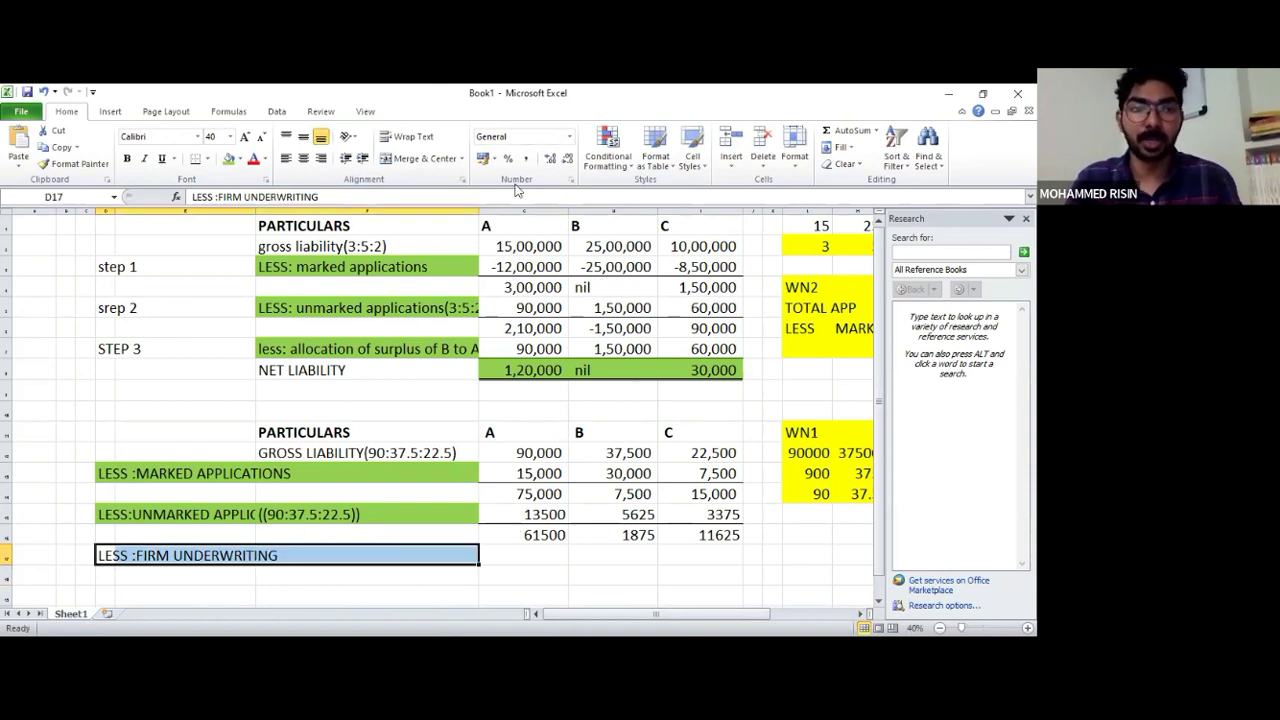
{"action": "key", "text": "F4"}
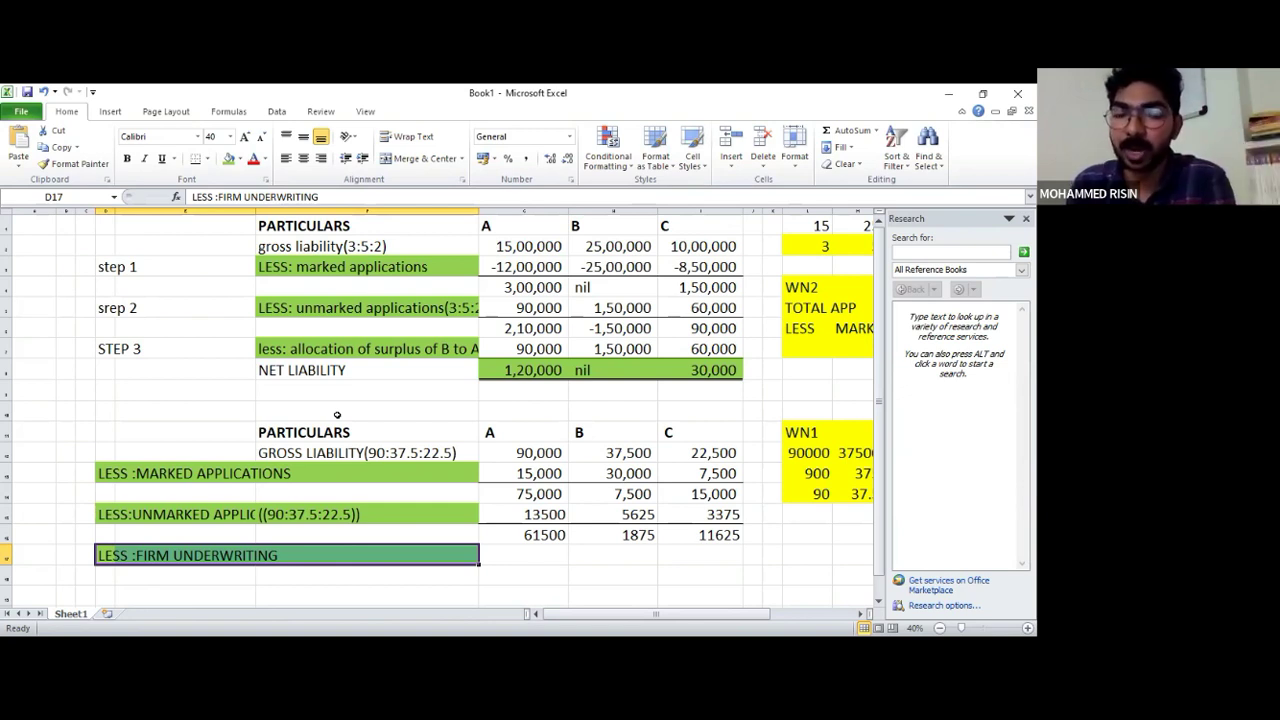
{"action": "left_click", "coordinate": [262, 549]}
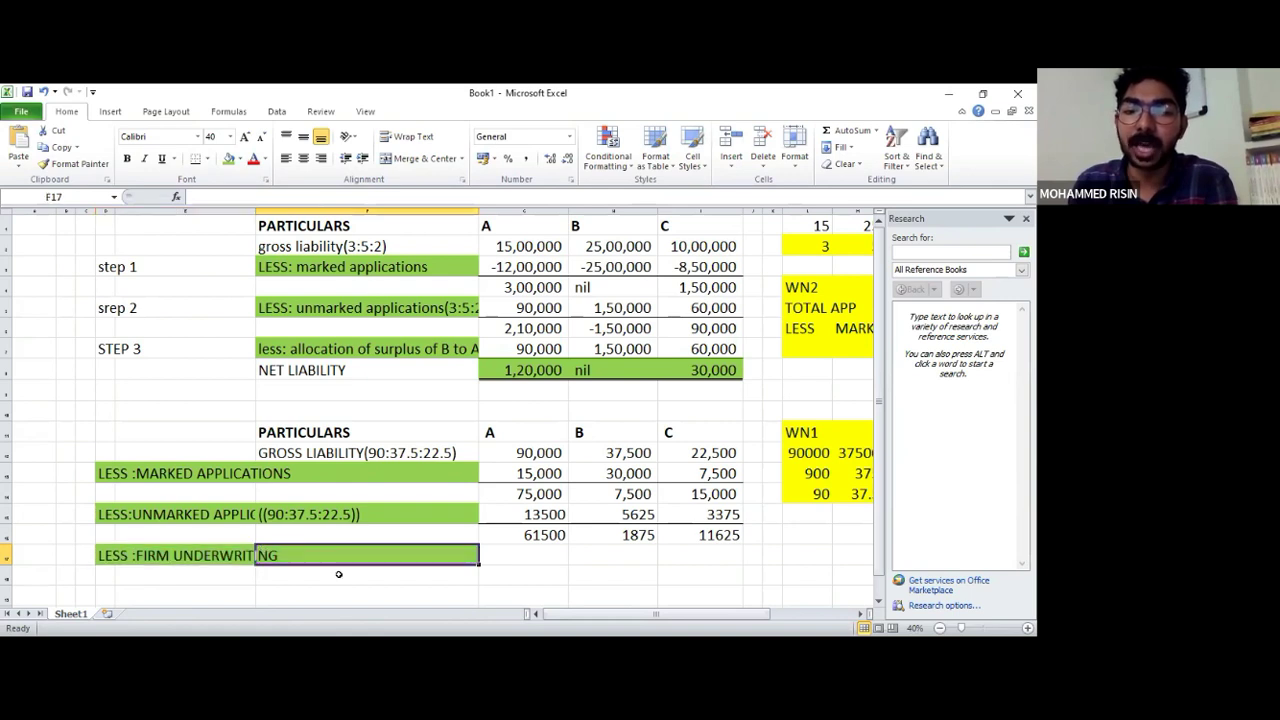
Check the firm underwriting shares in the J19 question paper PDF and enter 12000, 4500 and 15000 in G17:I17 of the Excel sheet
{"action": "left_click", "coordinate": [548, 556]}
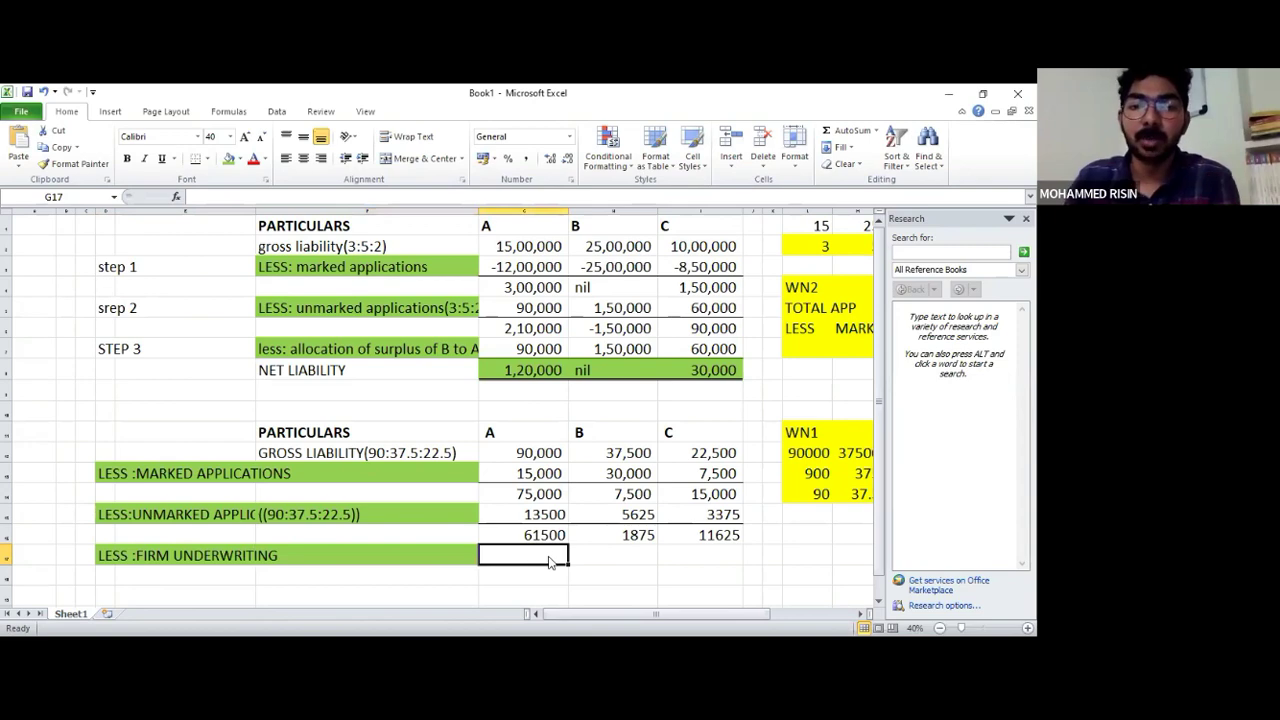
{"action": "key", "text": "alt+Tab"}
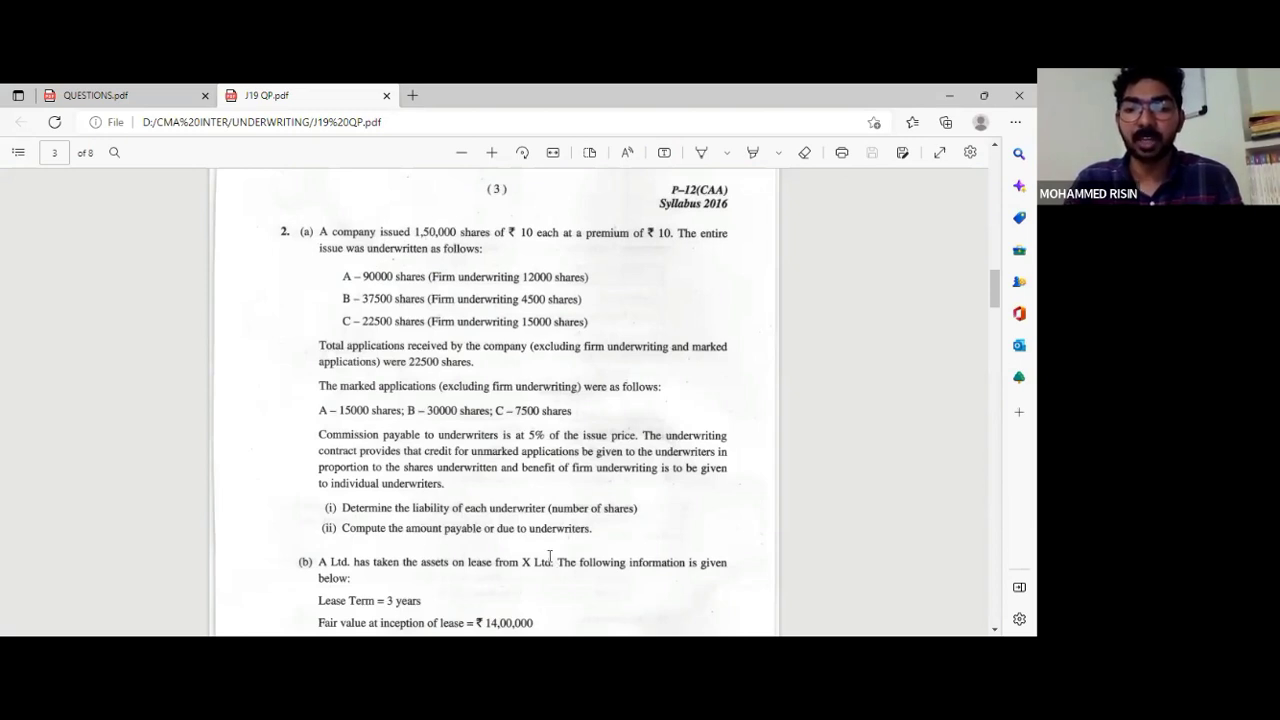
{"action": "key", "text": "alt+Tab"}
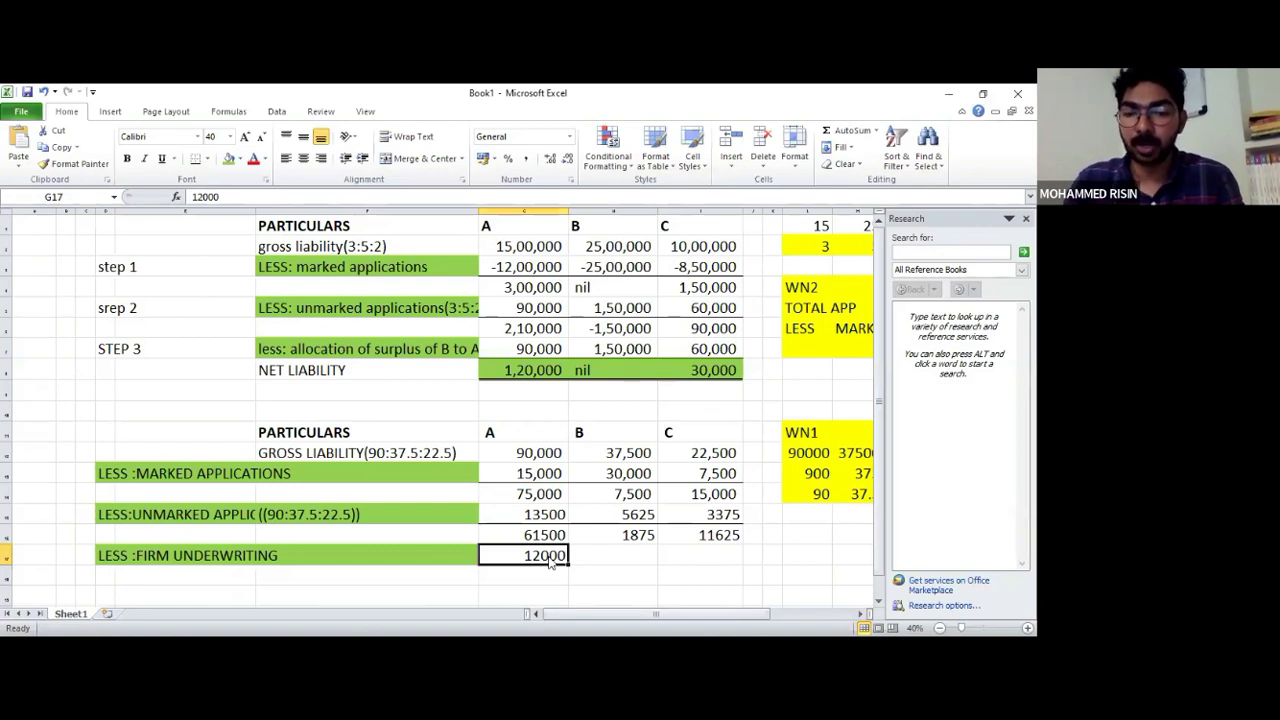
{"action": "key", "text": "Right"}
{"action": "type", "text": "45"}
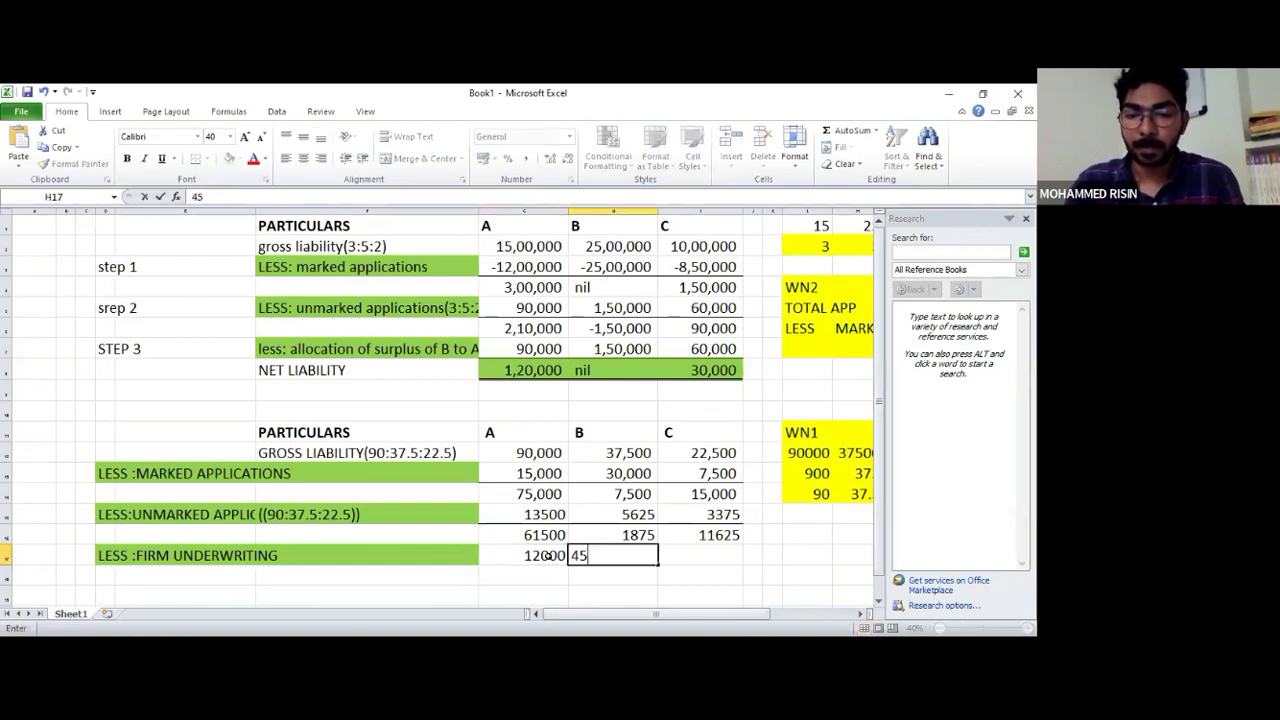
{"action": "type", "text": "00"}
{"action": "key", "text": "ctrl+Return"}
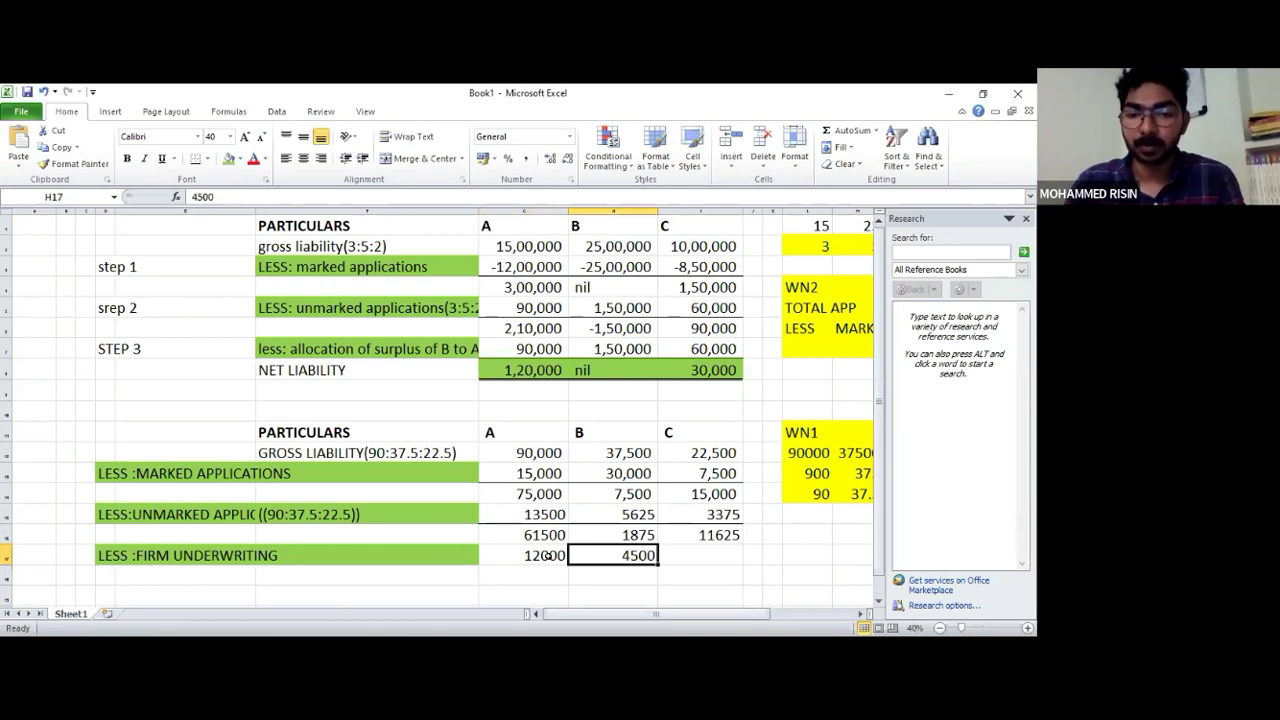
{"action": "key", "text": "Right"}
{"action": "type", "text": "15000"}
{"action": "key", "text": "ctrl+Return"}
Add a bottom border beneath the firm underwriting values in G17:I17
{"action": "left_click", "coordinate": [548, 556]}
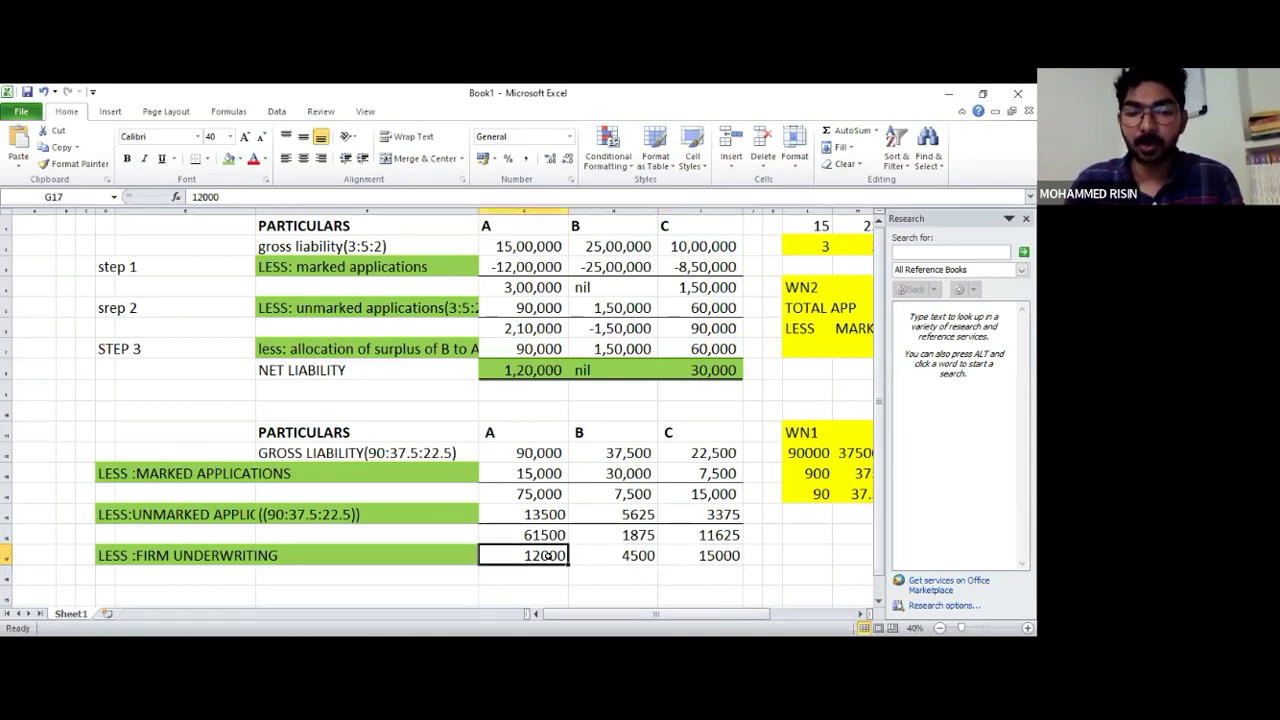
{"action": "key", "text": "shift+Right"}
{"action": "key", "text": "shift+Right"}
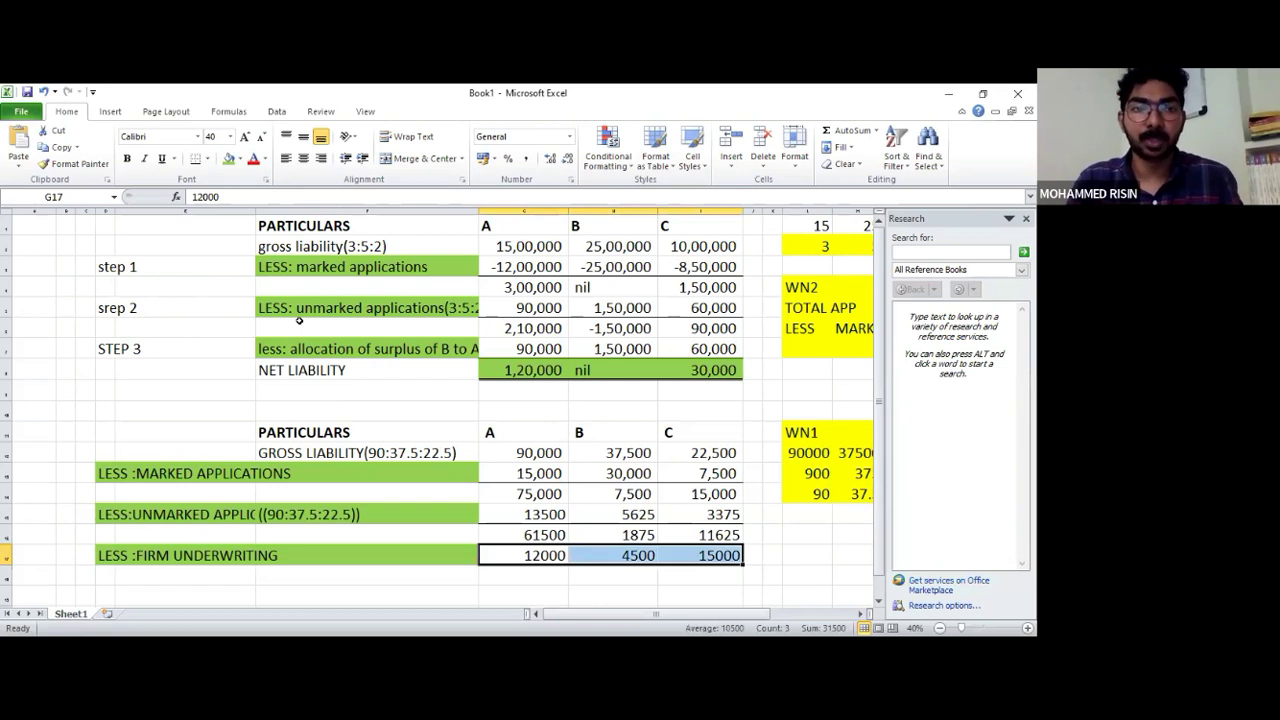
{"action": "left_click", "coordinate": [195, 158]}
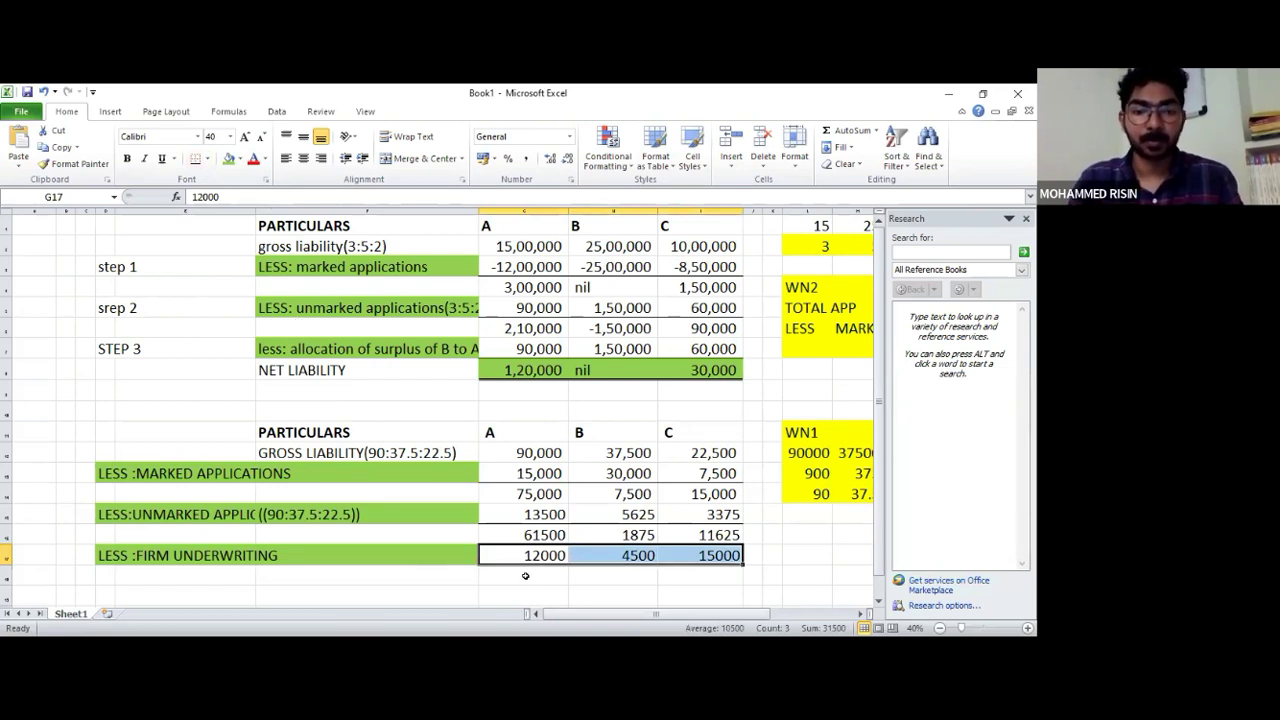
Enter A's balance after firm underwriting, 49500, in cell G18
{"action": "left_click", "coordinate": [525, 576]}
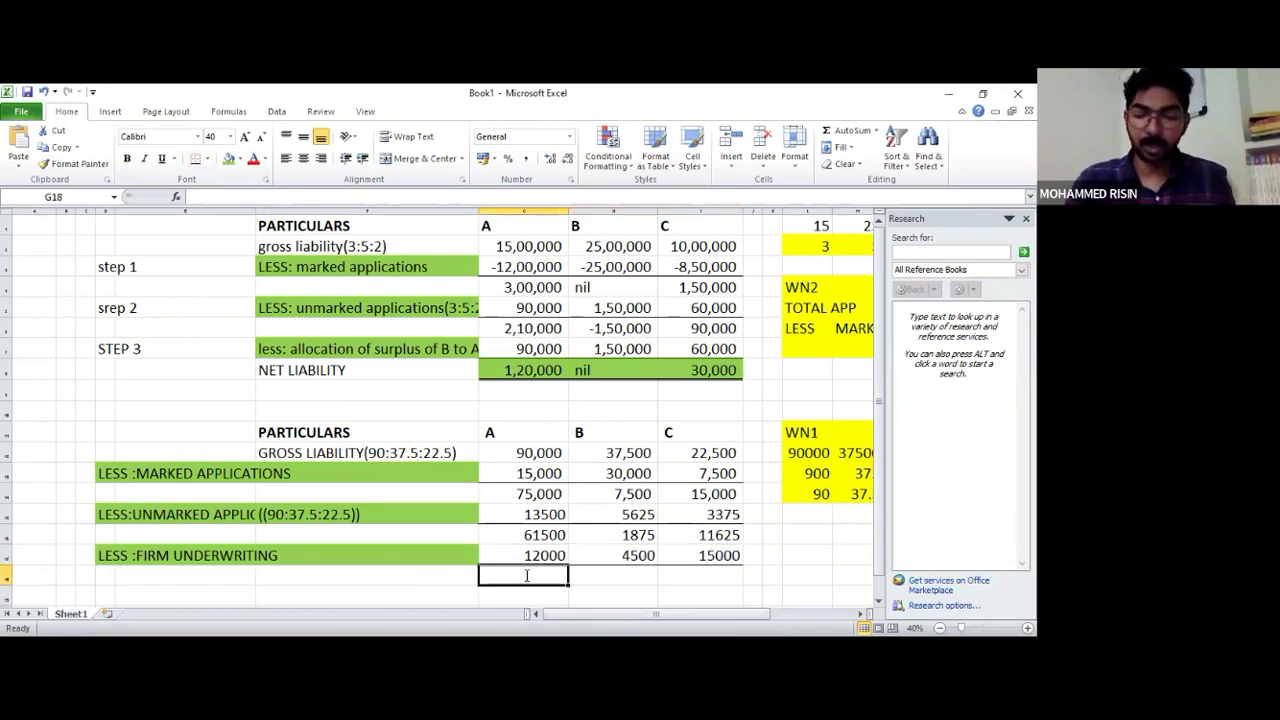
{"action": "type", "text": "12000"}
{"action": "key", "text": "Return"}
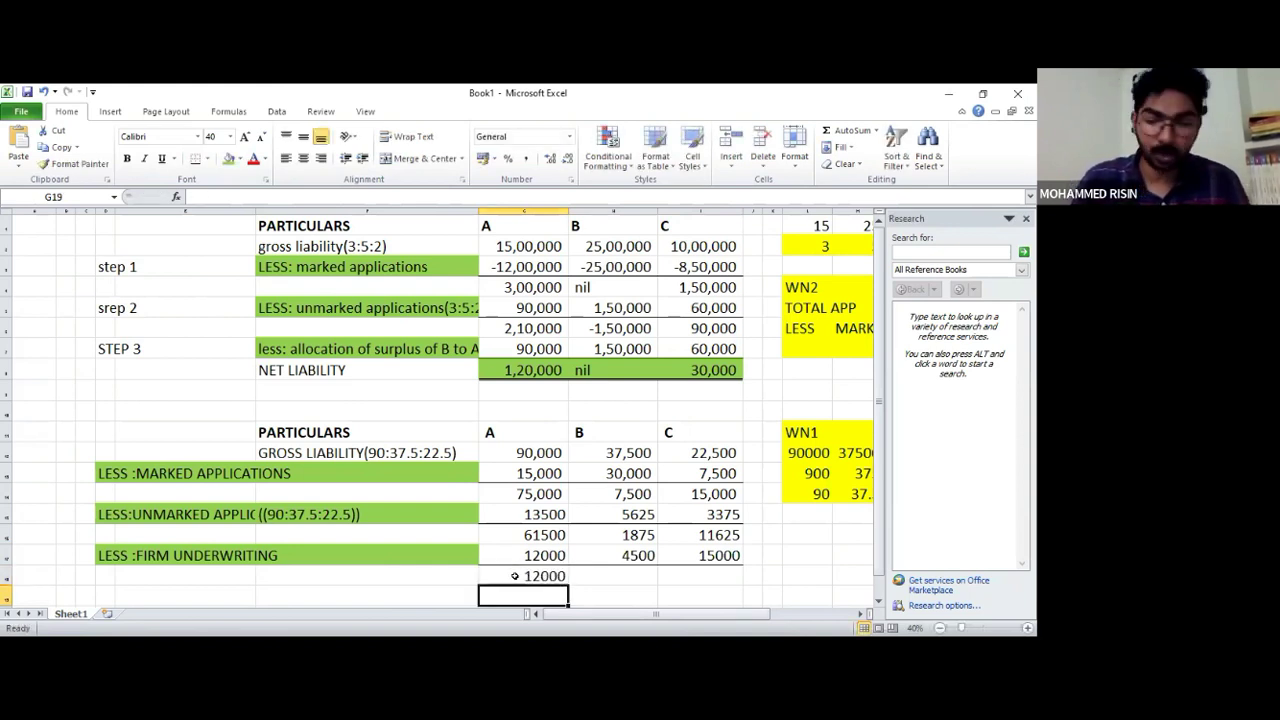
{"action": "left_click", "coordinate": [515, 576]}
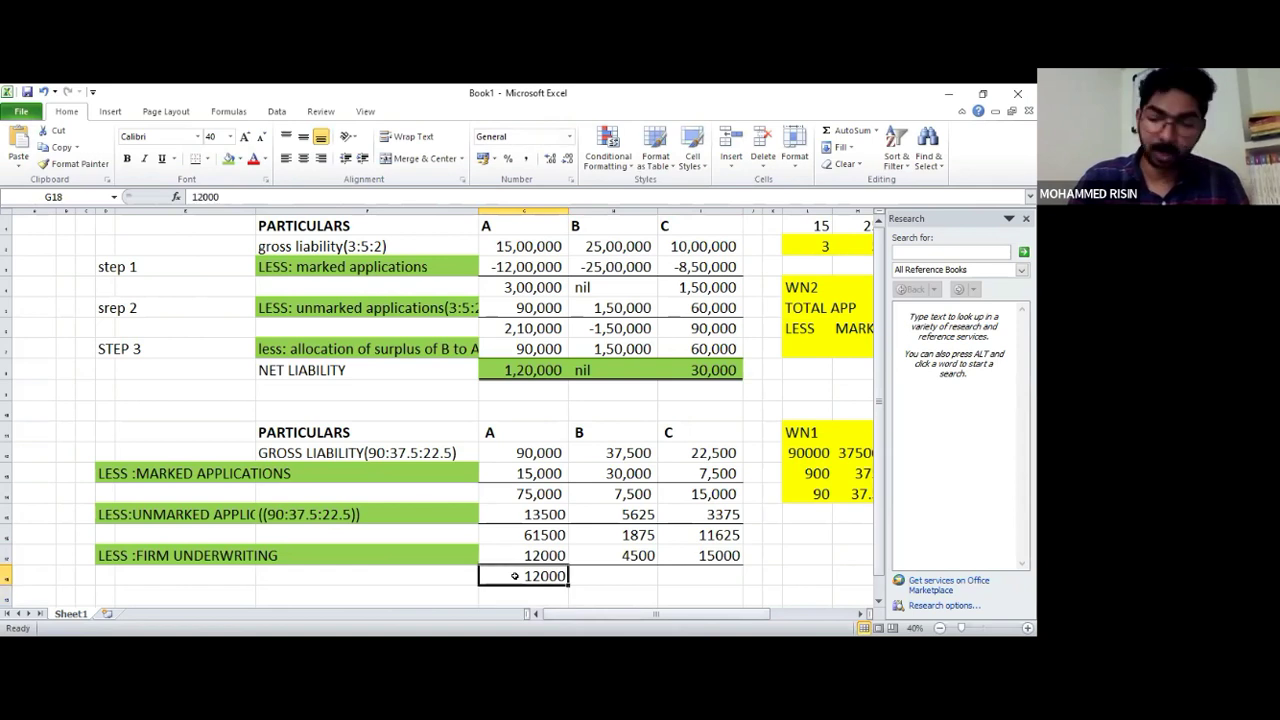
{"action": "double_click", "coordinate": [515, 576]}
{"action": "key", "text": "Return"}
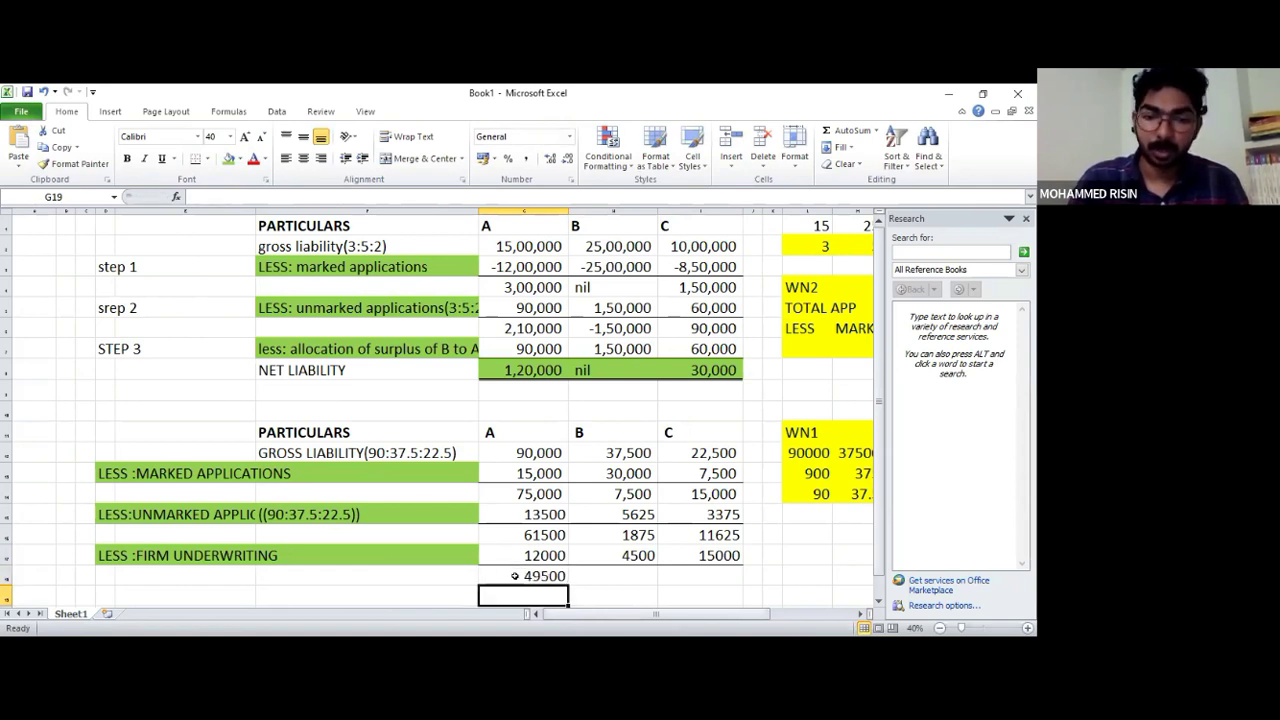
Enter the balances of B and C after firm underwriting, -2625 in H18 and -3375 in I18
{"action": "key", "text": "Up"}
{"action": "key", "text": "Right"}
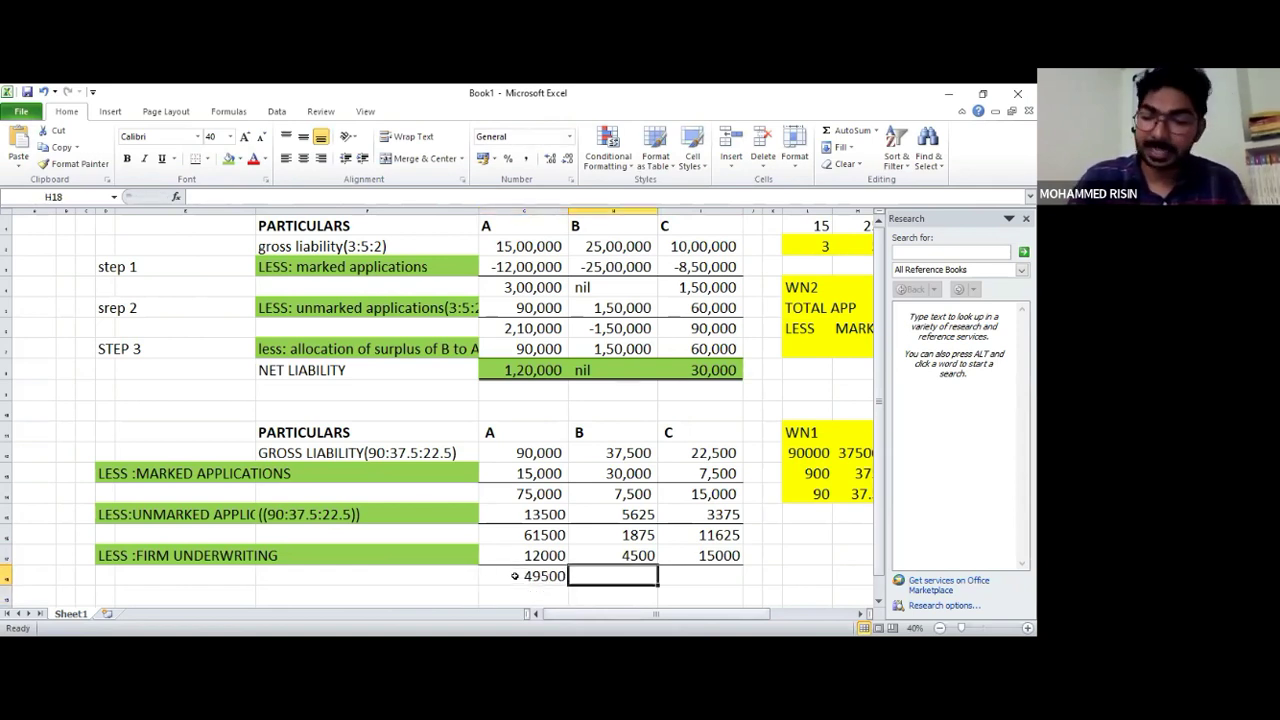
{"action": "type", "text": "-"}
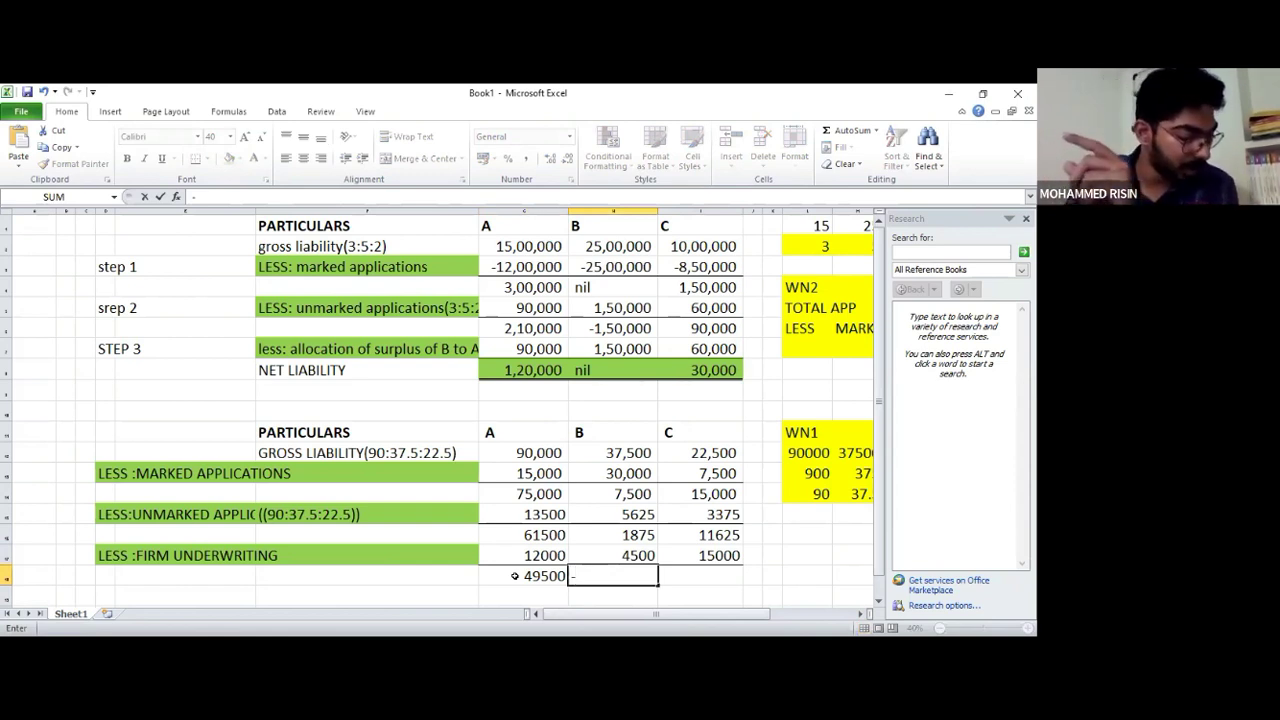
{"action": "type", "text": "26"}
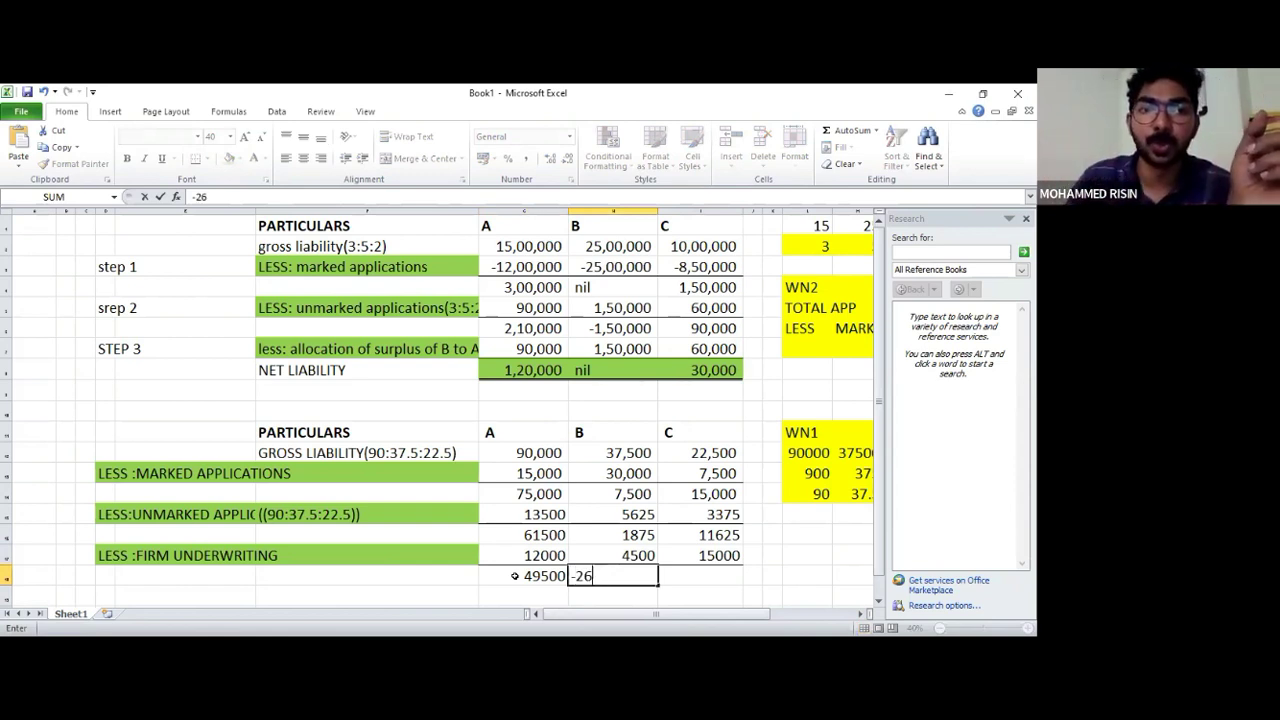
{"action": "type", "text": "25"}
{"action": "key", "text": "Return"}
{"action": "key", "text": "Up"}
{"action": "key", "text": "Right"}
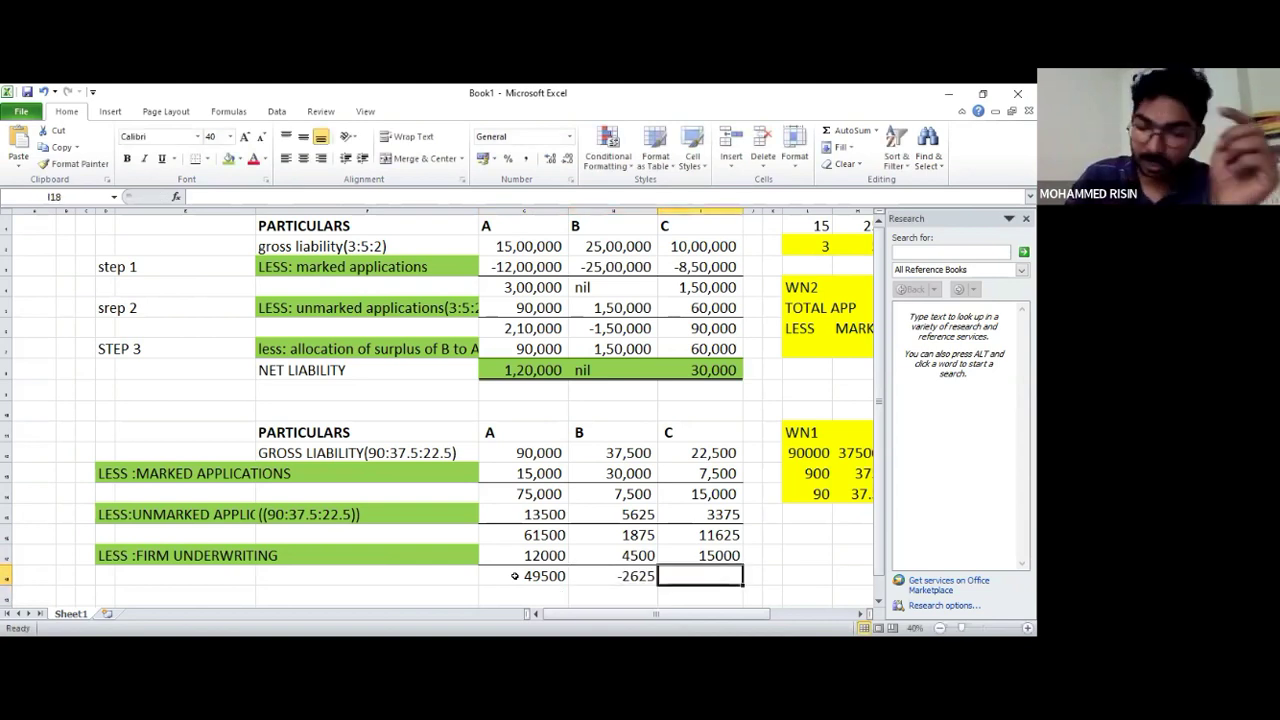
{"action": "type", "text": "-"}
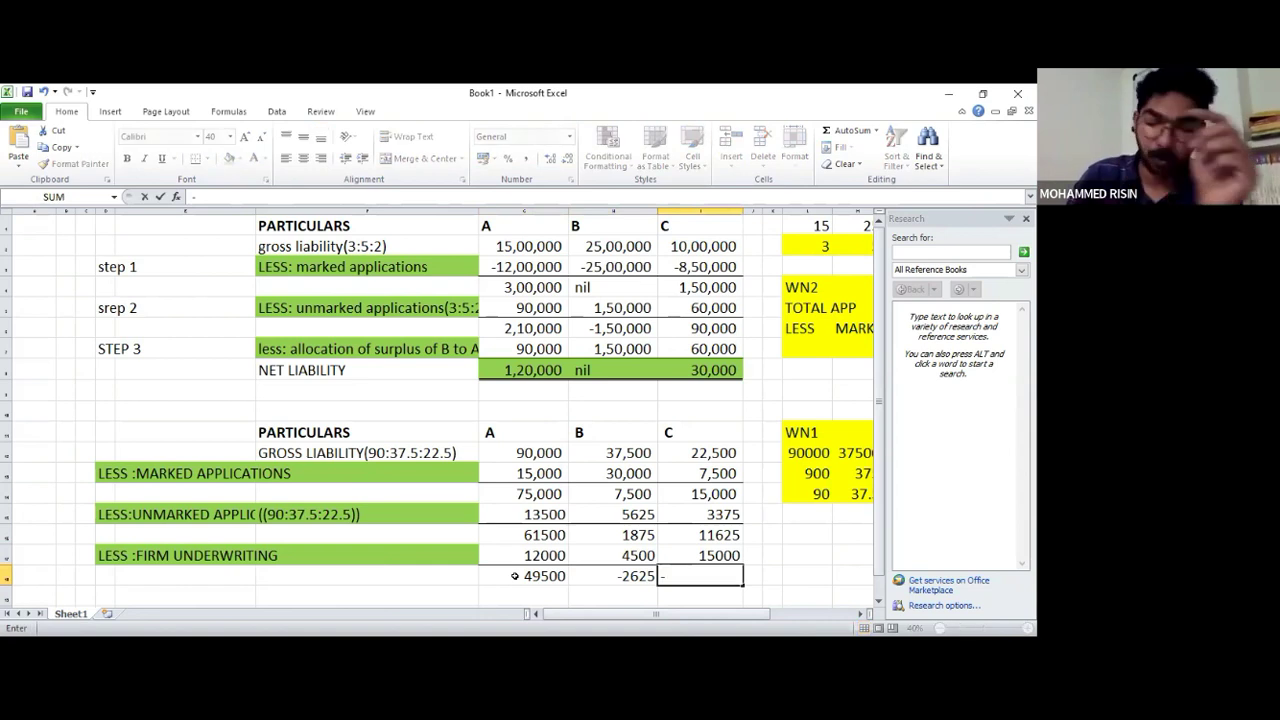
{"action": "type", "text": "3375"}
{"action": "key", "text": "Return"}
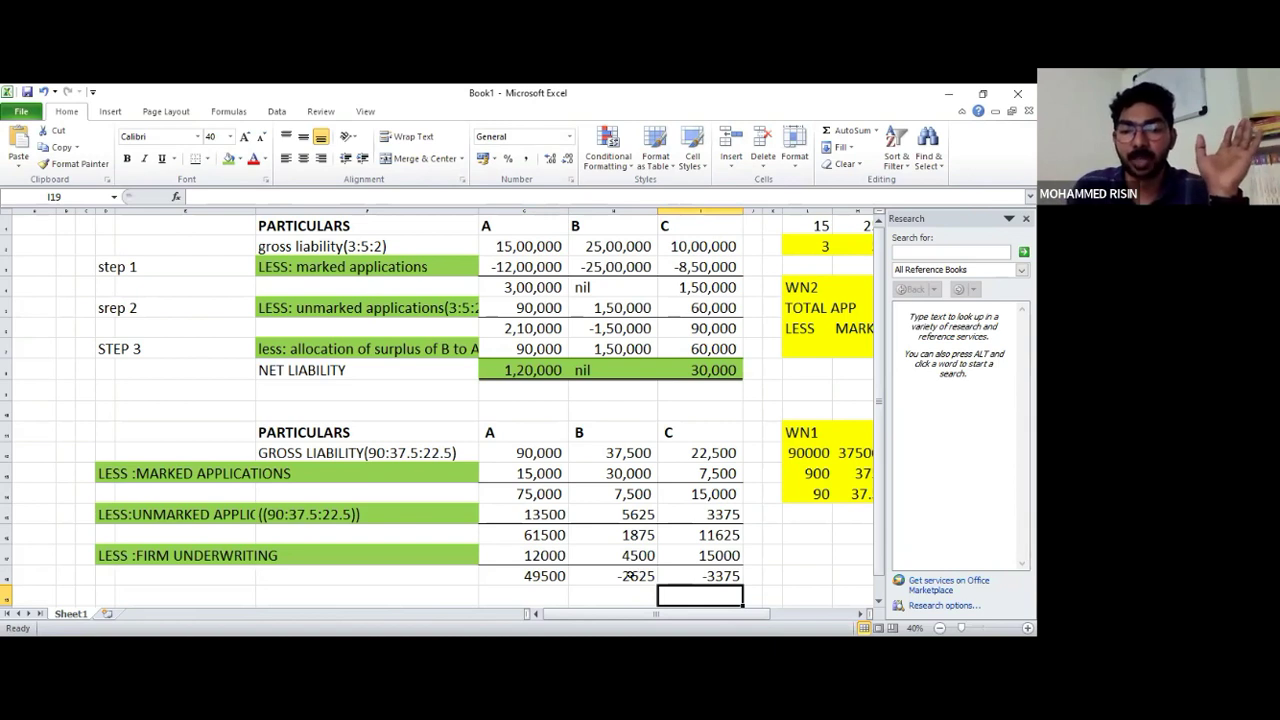
Enter the row label SURPLUS DIVIDE A in cell E19
{"action": "left_click", "coordinate": [530, 576]}
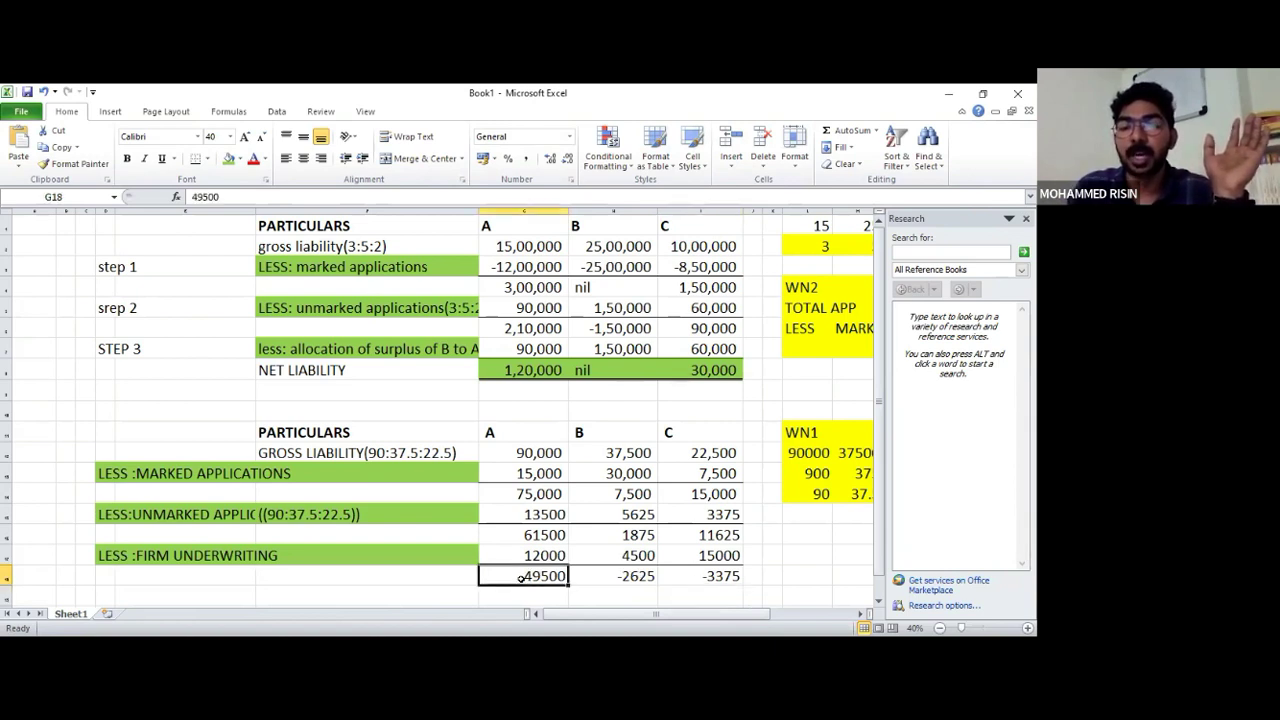
{"action": "key", "text": "Down"}
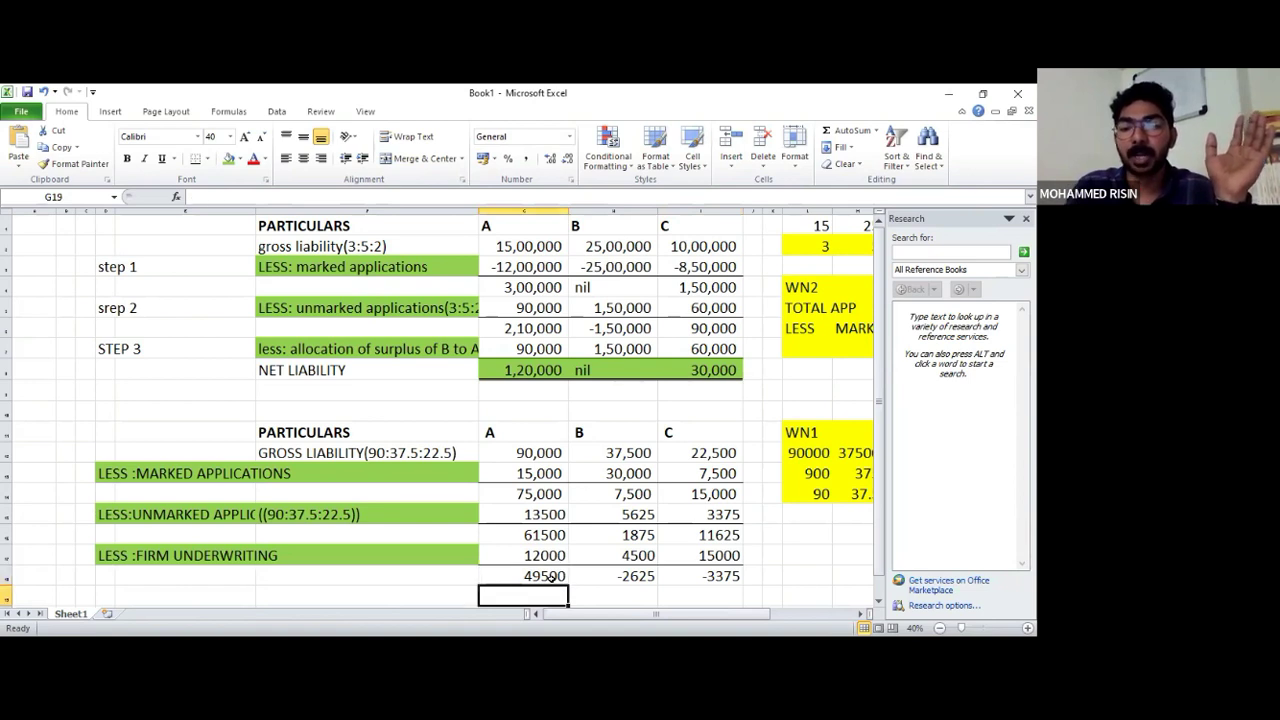
{"action": "key", "text": "Left"}
{"action": "key", "text": "Left"}
{"action": "key", "text": "Left"}
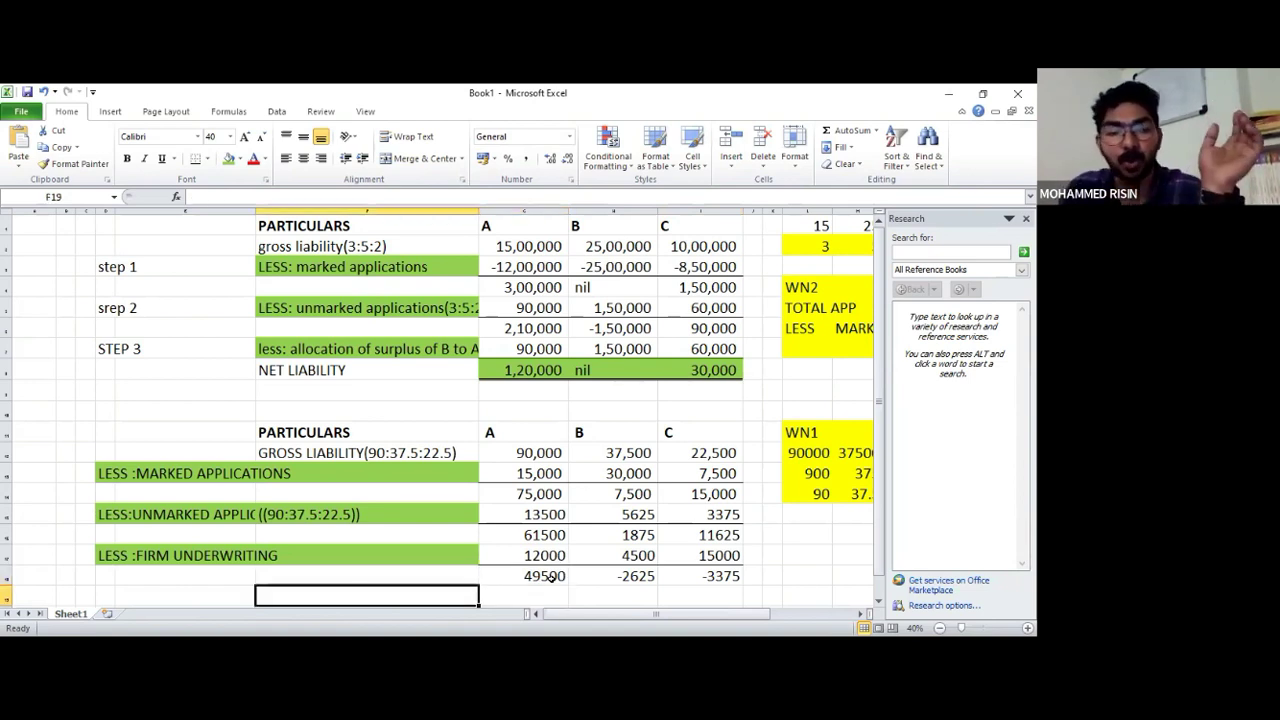
{"action": "key", "text": "Down"}
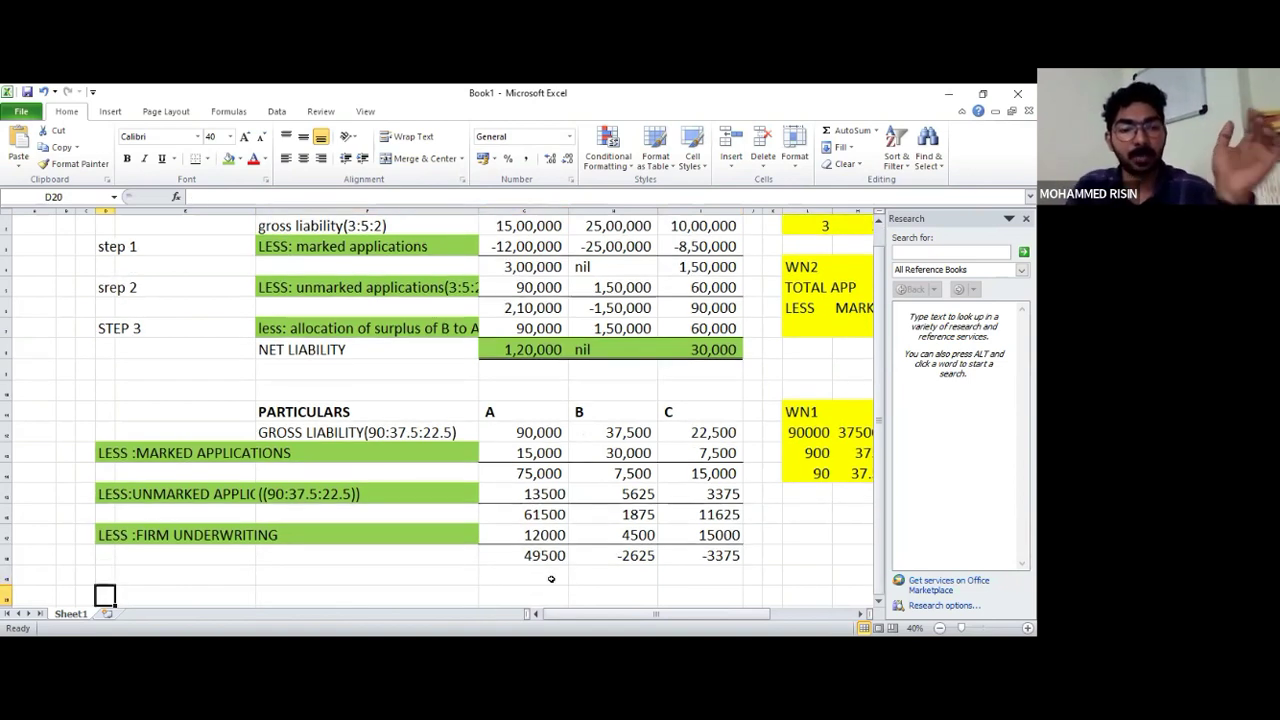
{"action": "key", "text": "Up"}
{"action": "key", "text": "Right"}
{"action": "key", "text": "Left"}
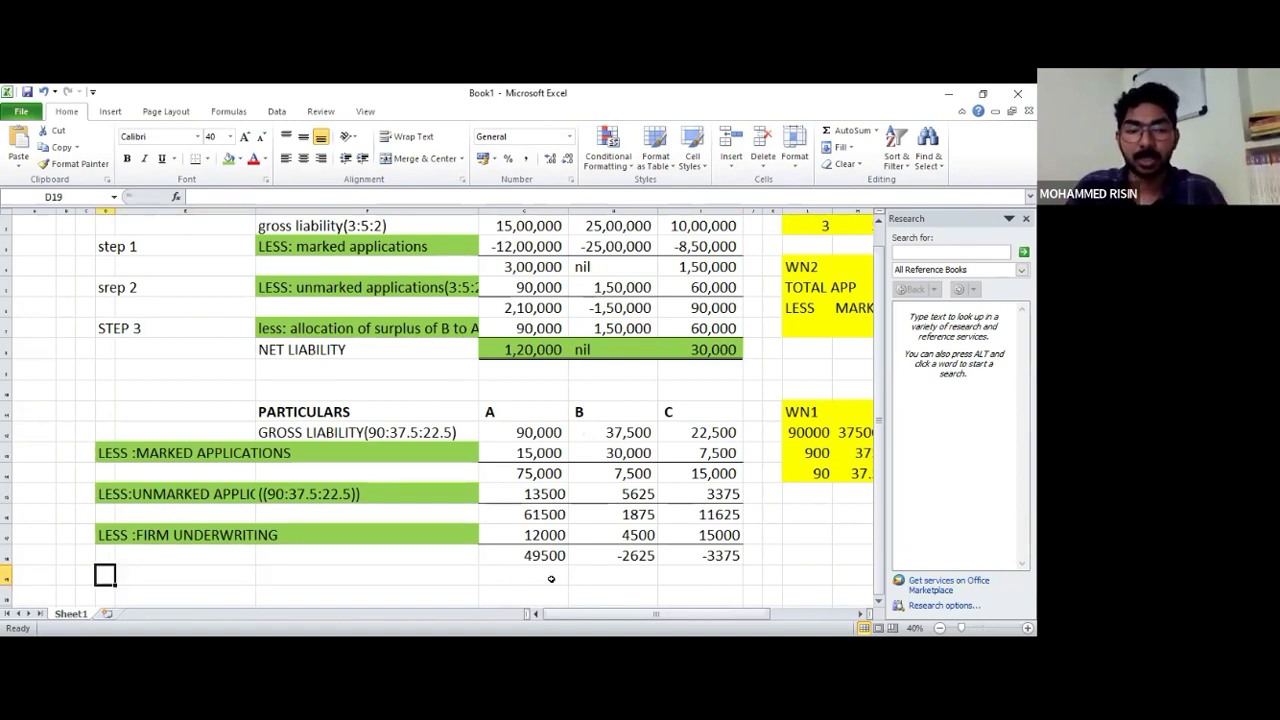
{"action": "type", "text": "-"}
{"action": "key", "text": "Escape"}
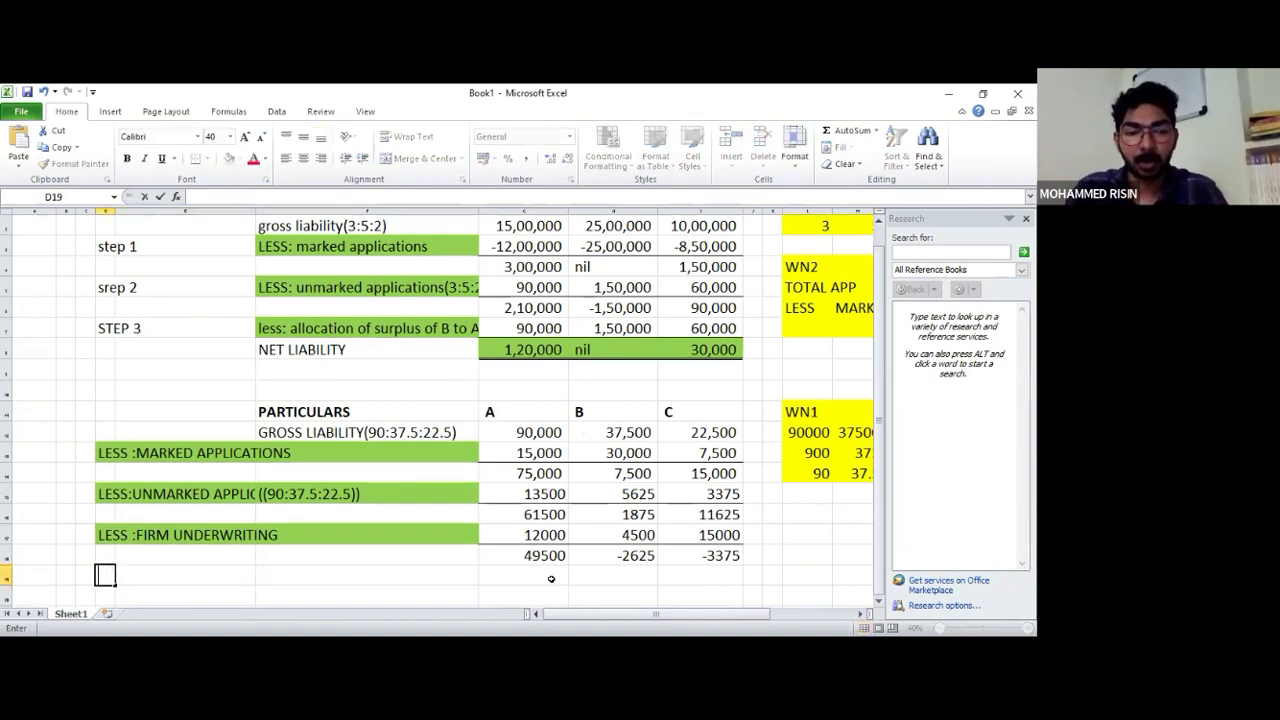
{"action": "key", "text": "Right"}
{"action": "type", "text": "SUR"}
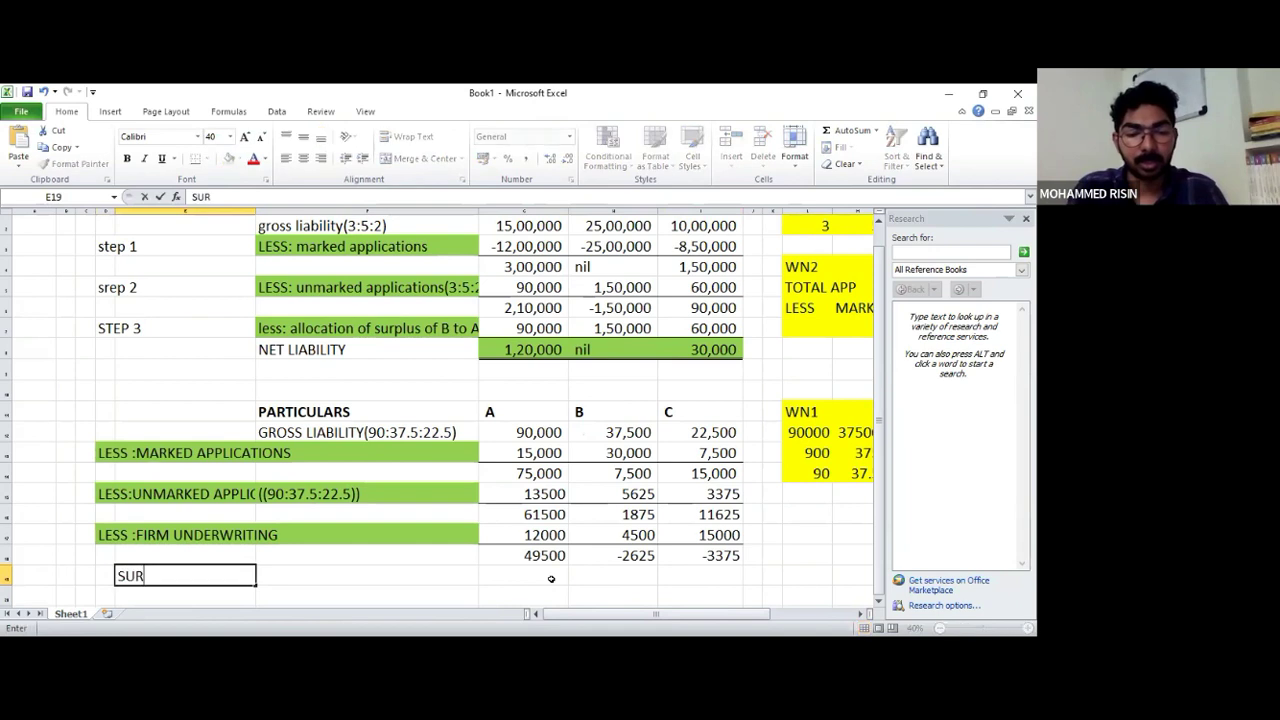
{"action": "type", "text": "PLUS DI"}
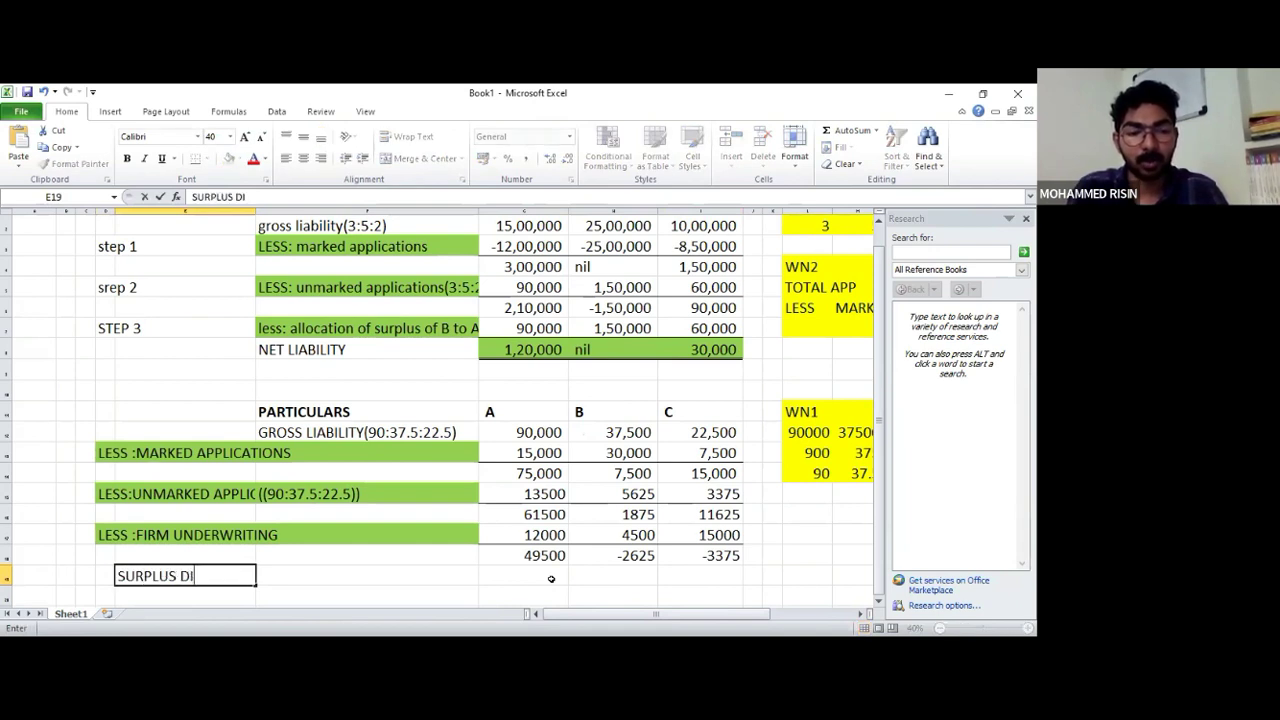
{"action": "type", "text": "VIDE A"}
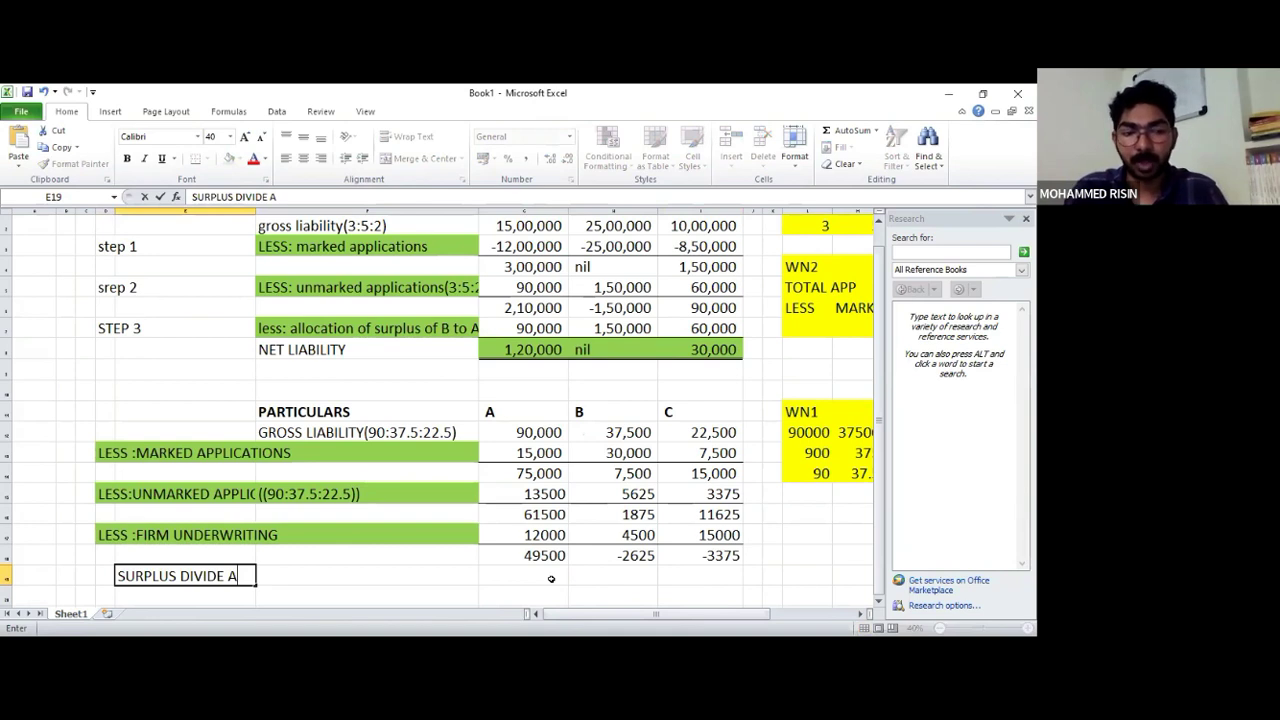
{"action": "key", "text": "Return"}
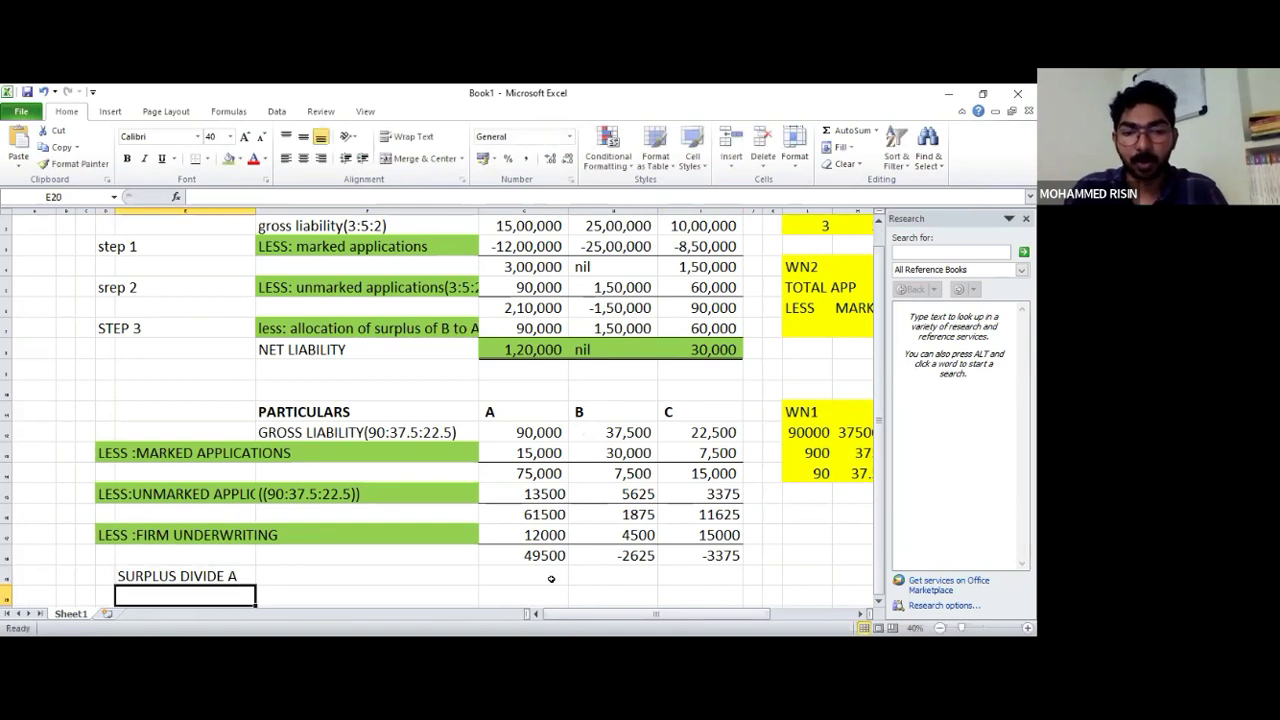
Enter the surplus allocation values 6000, 2625 and 3375 for A, B and C in G19:I19
{"action": "left_click", "coordinate": [550, 579]}
{"action": "key", "text": "Right"}
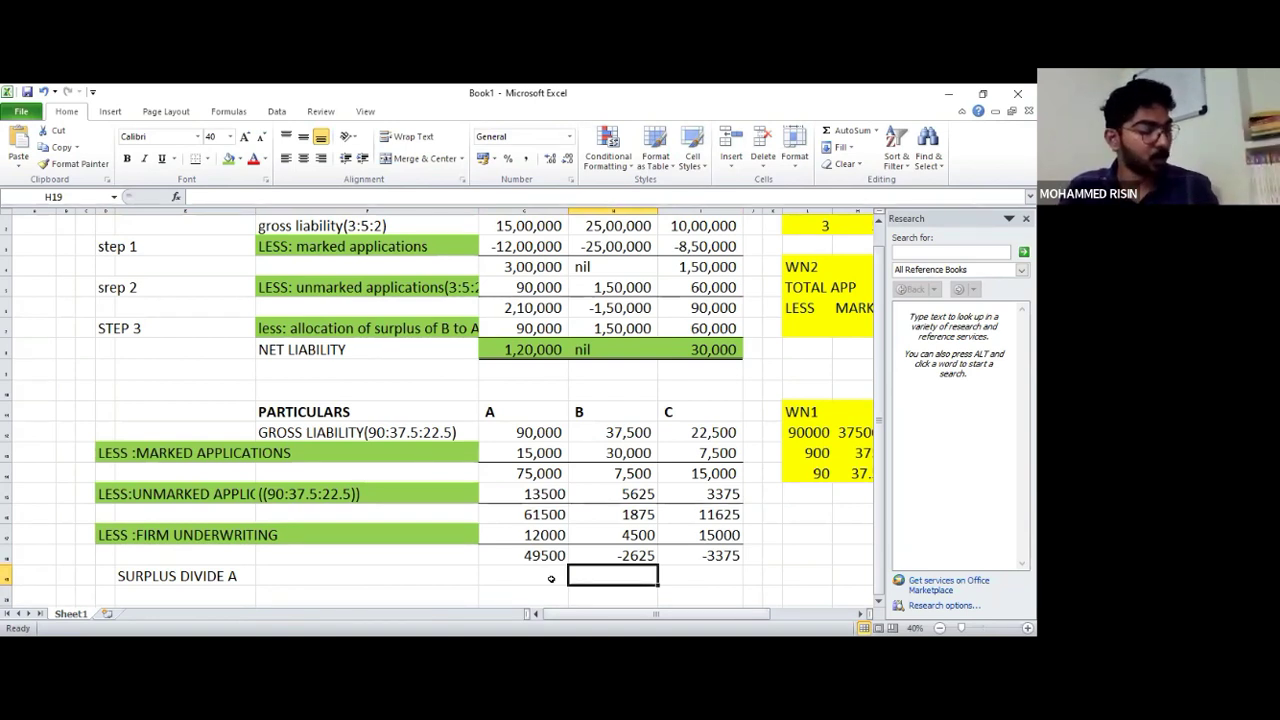
{"action": "left_click", "coordinate": [552, 580]}
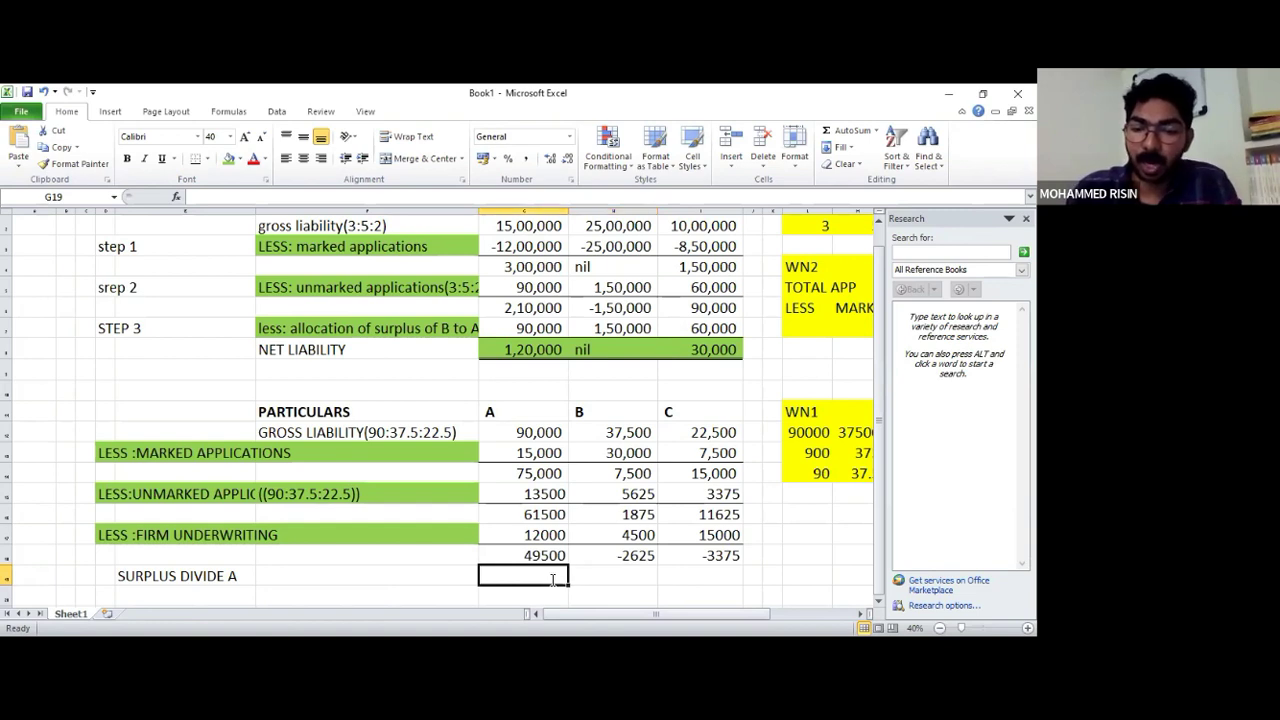
{"action": "type", "text": "6000"}
{"action": "key", "text": "Return"}
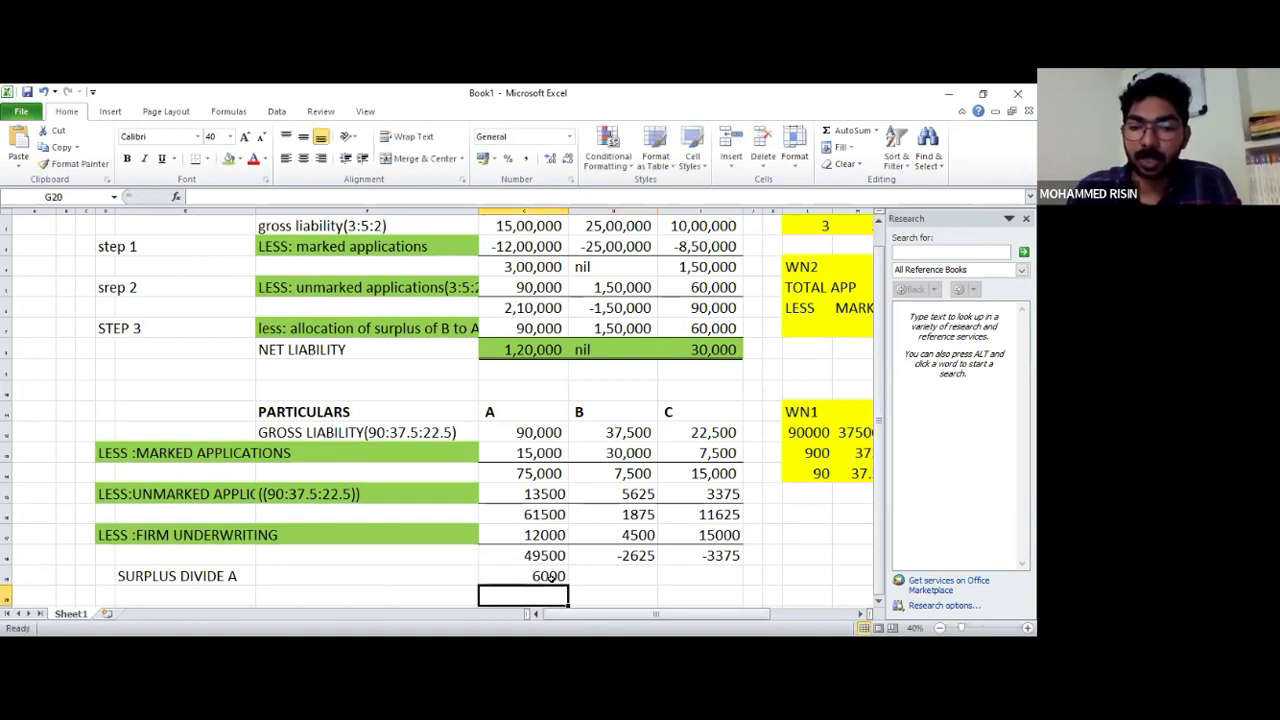
{"action": "key", "text": "Up"}
{"action": "key", "text": "Right"}
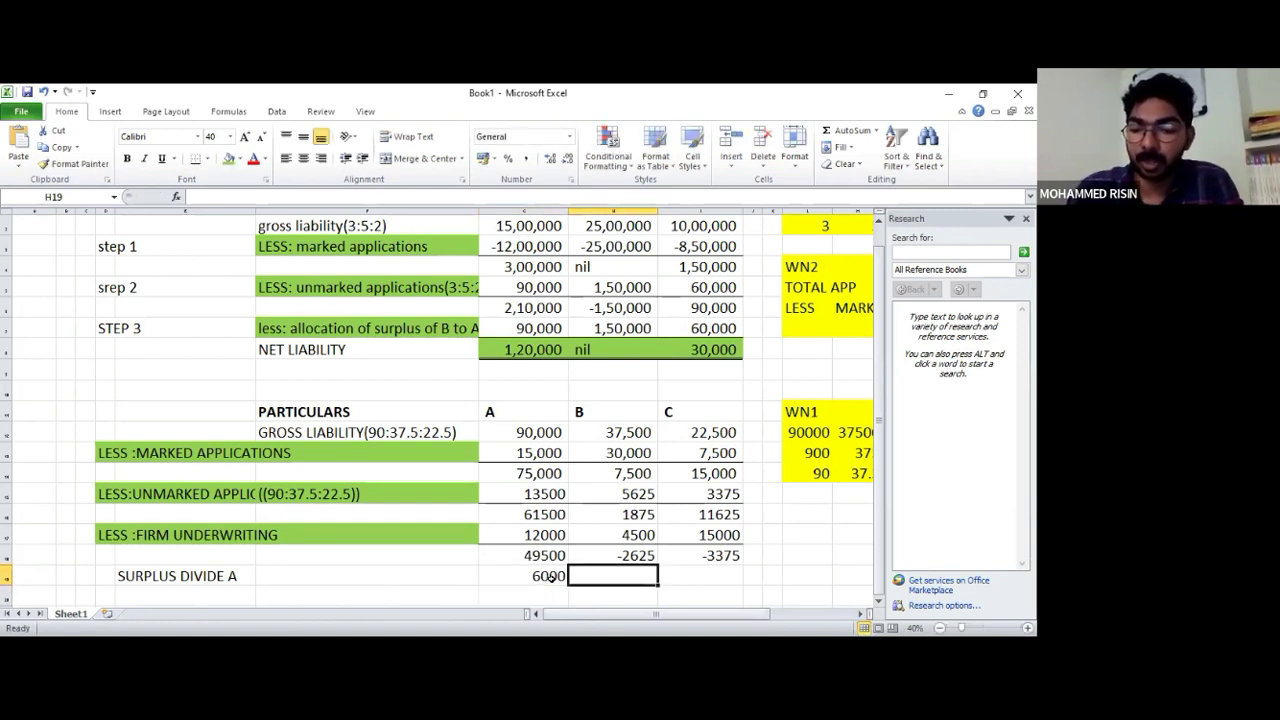
{"action": "type", "text": "262"}
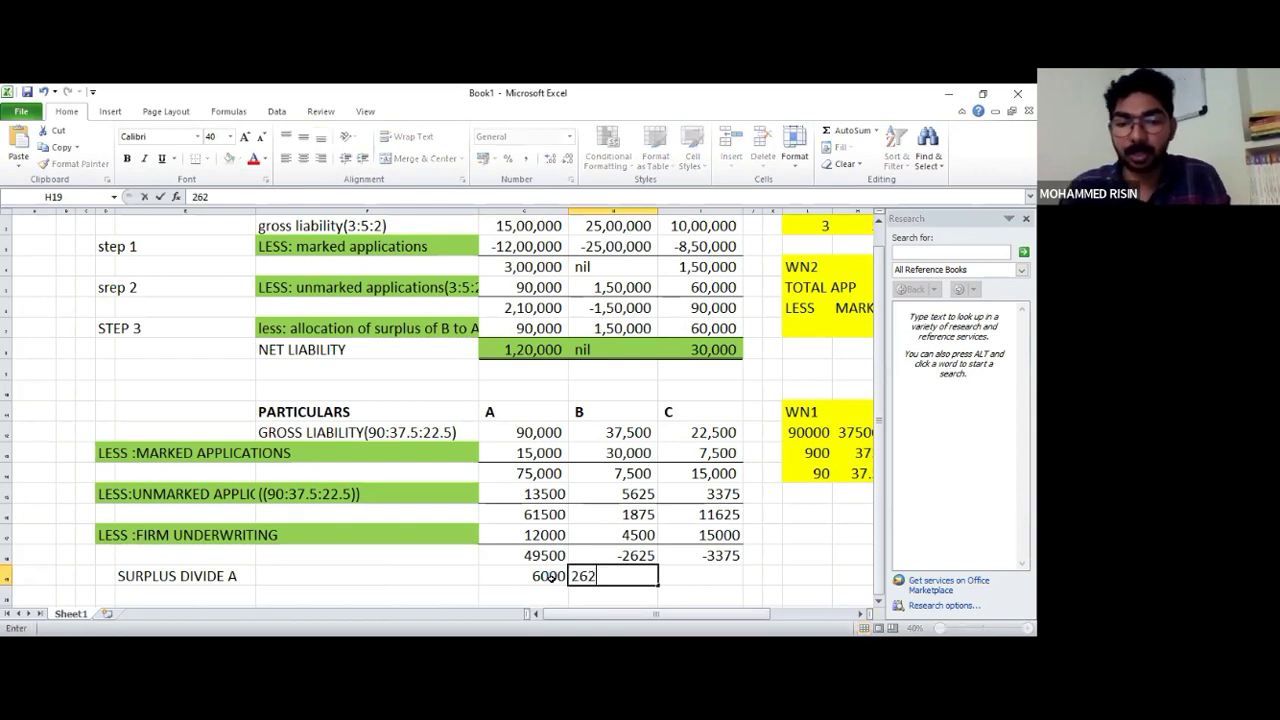
{"action": "type", "text": "5"}
{"action": "key", "text": "Return"}
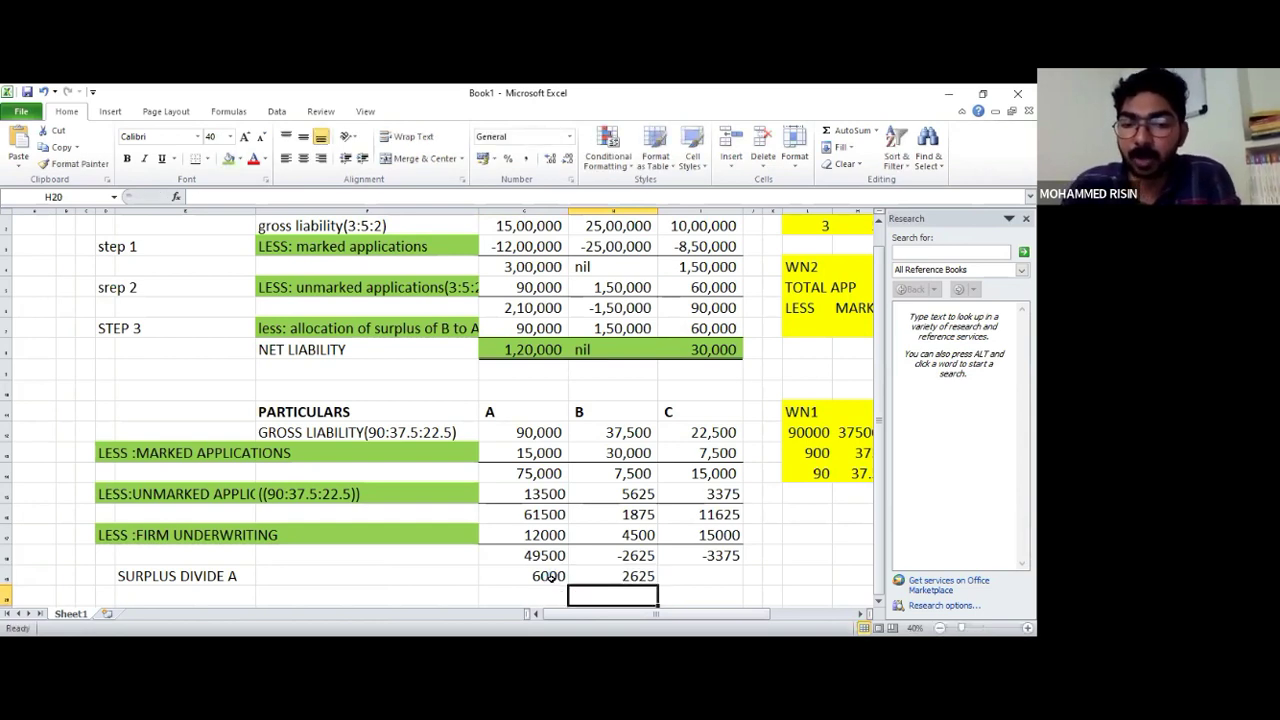
{"action": "key", "text": "Up"}
{"action": "key", "text": "Right"}
{"action": "type", "text": "3375"}
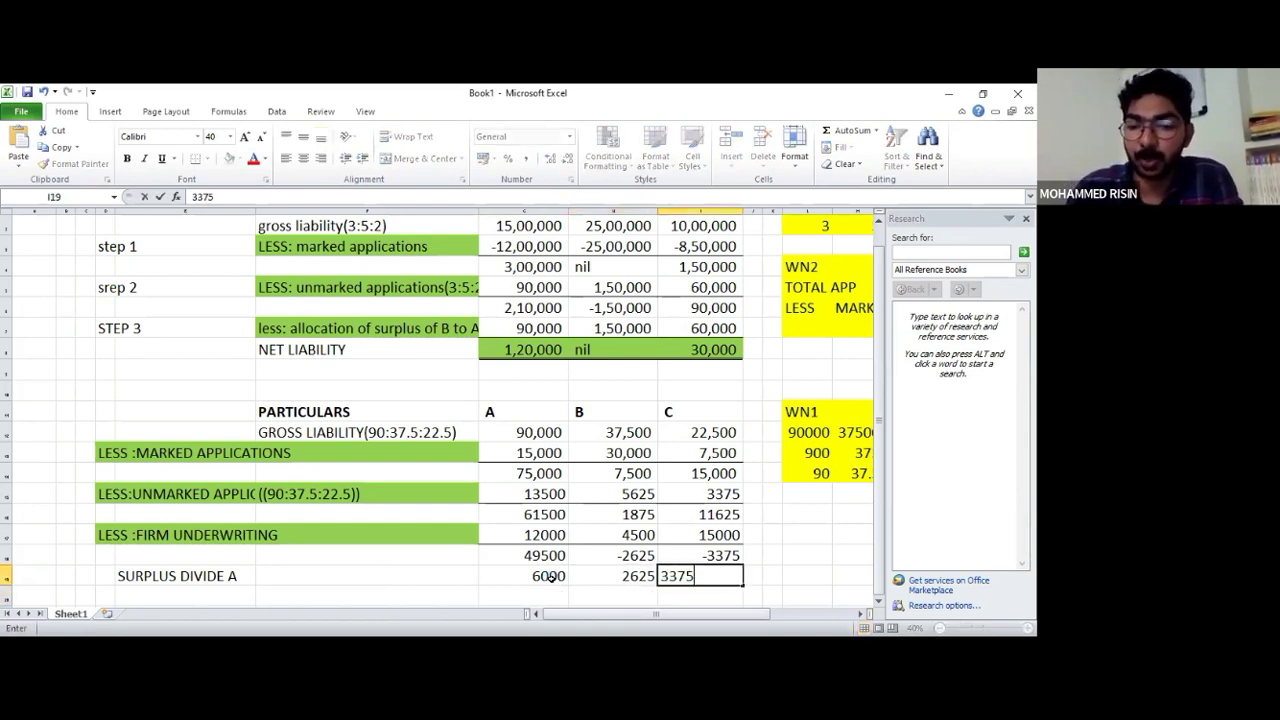
{"action": "key", "text": "Return"}
Add a bottom border beneath the surplus allocation values in G19:I19
{"action": "key", "text": "Up"}
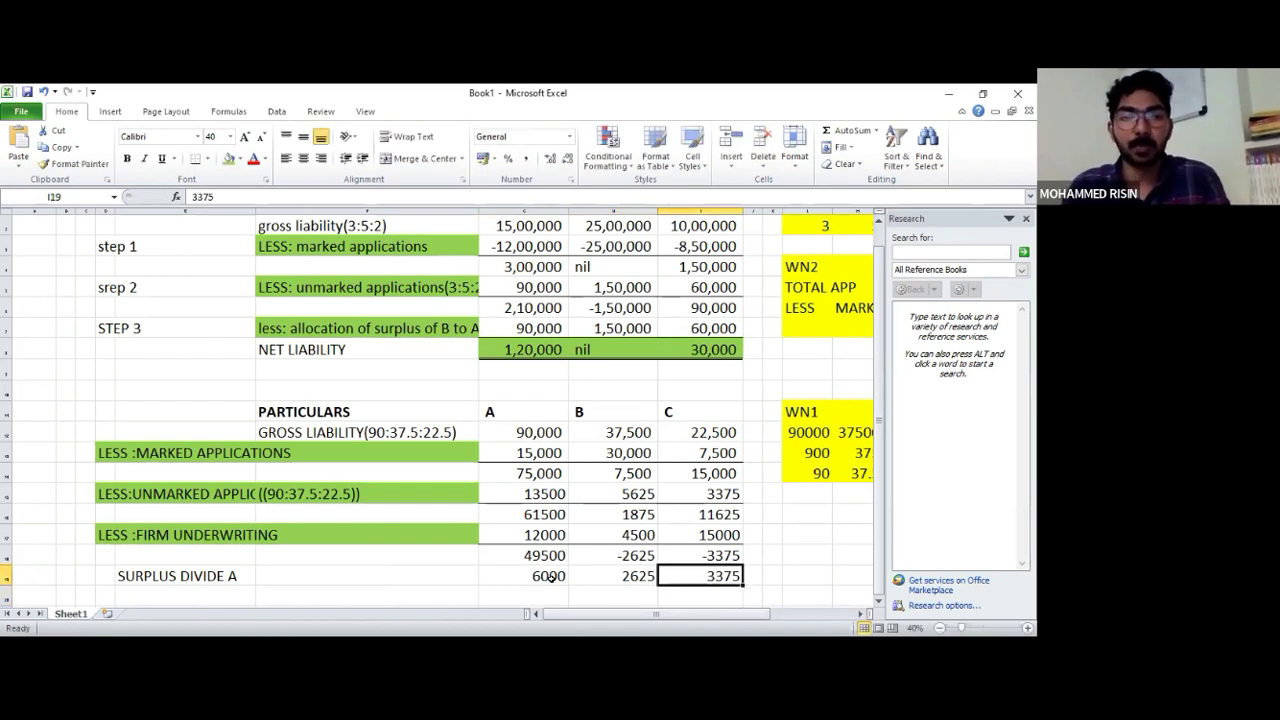
{"action": "key", "text": "shift+Left"}
{"action": "key", "text": "shift+Left"}
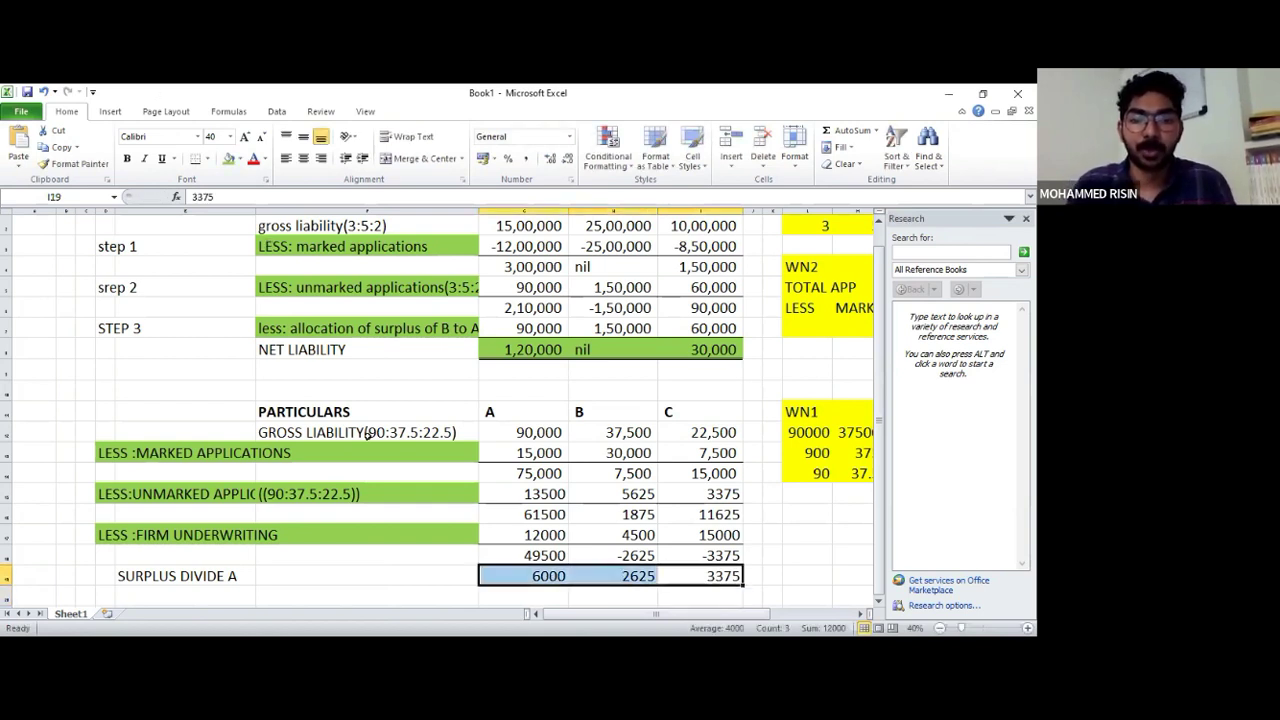
{"action": "key", "text": "shift+Right"}
{"action": "key", "text": "shift+Right"}
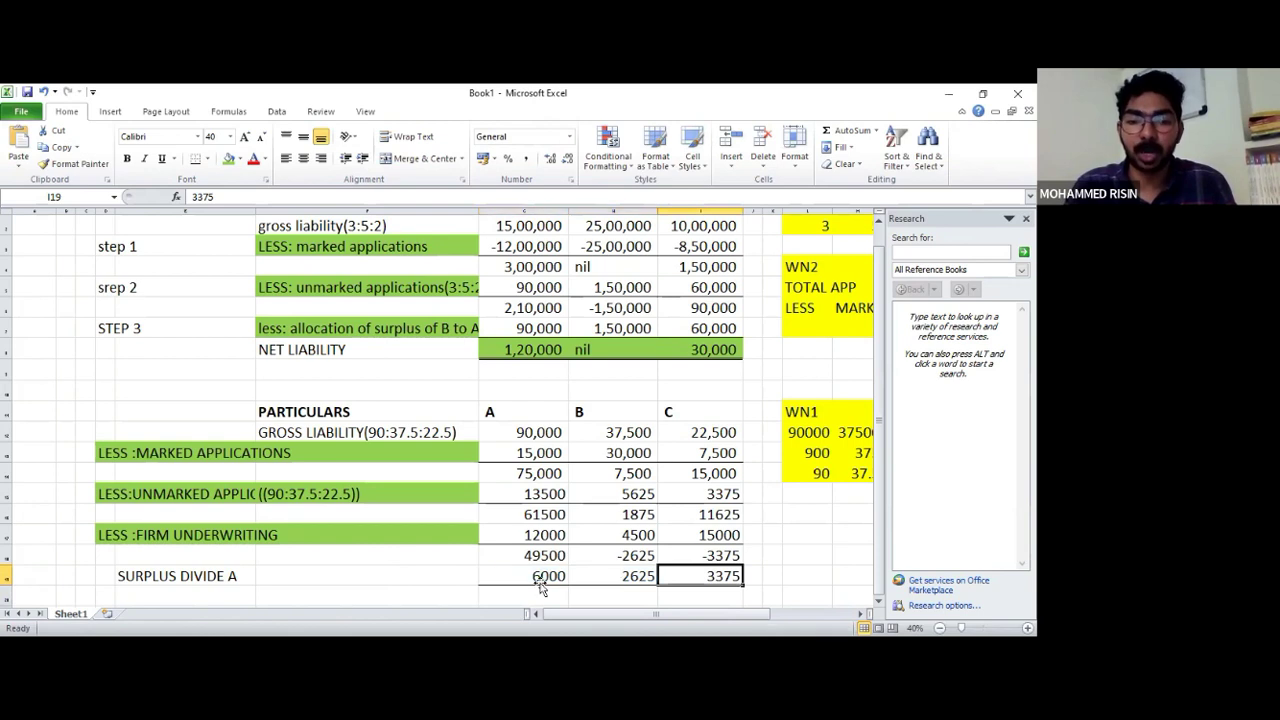
Enter the balances after the surplus allocation, 43500 for A, 0 for B and 0 for C, in G20:I20
{"action": "left_click", "coordinate": [538, 590]}
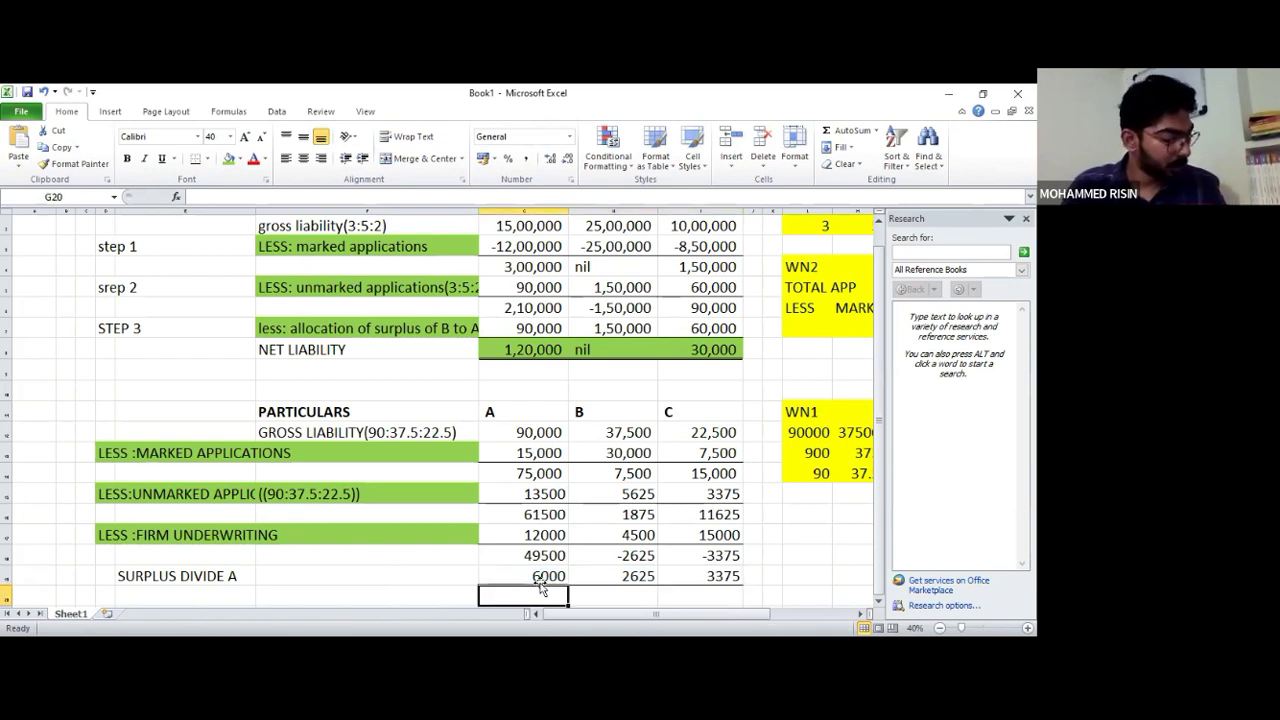
{"action": "key", "text": "Return"}
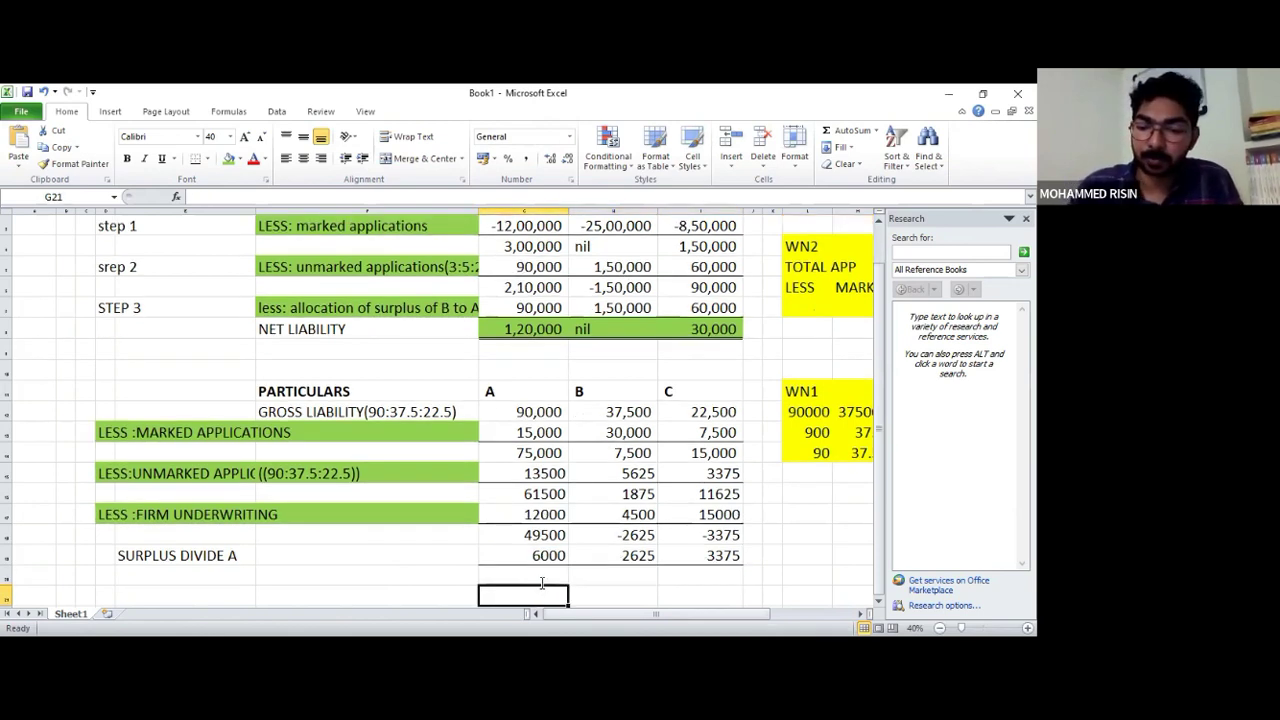
{"action": "left_click", "coordinate": [541, 583]}
{"action": "type", "text": "43500"}
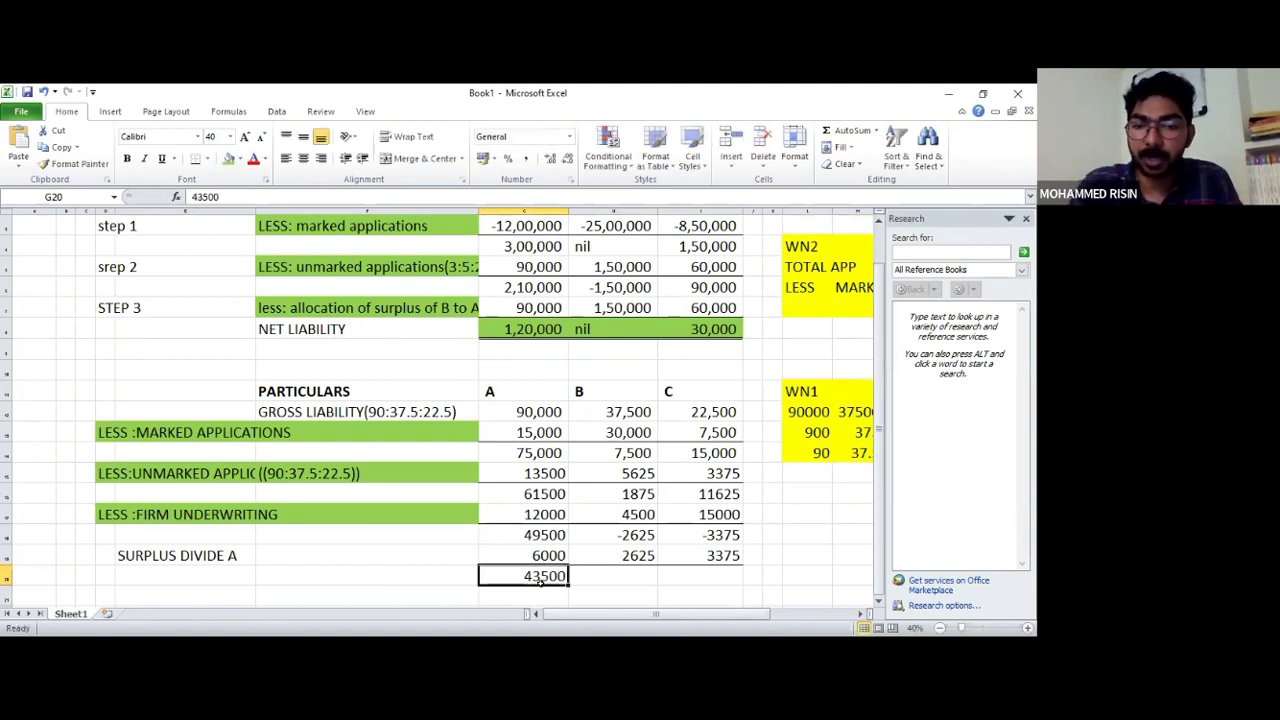
{"action": "key", "text": "Tab"}
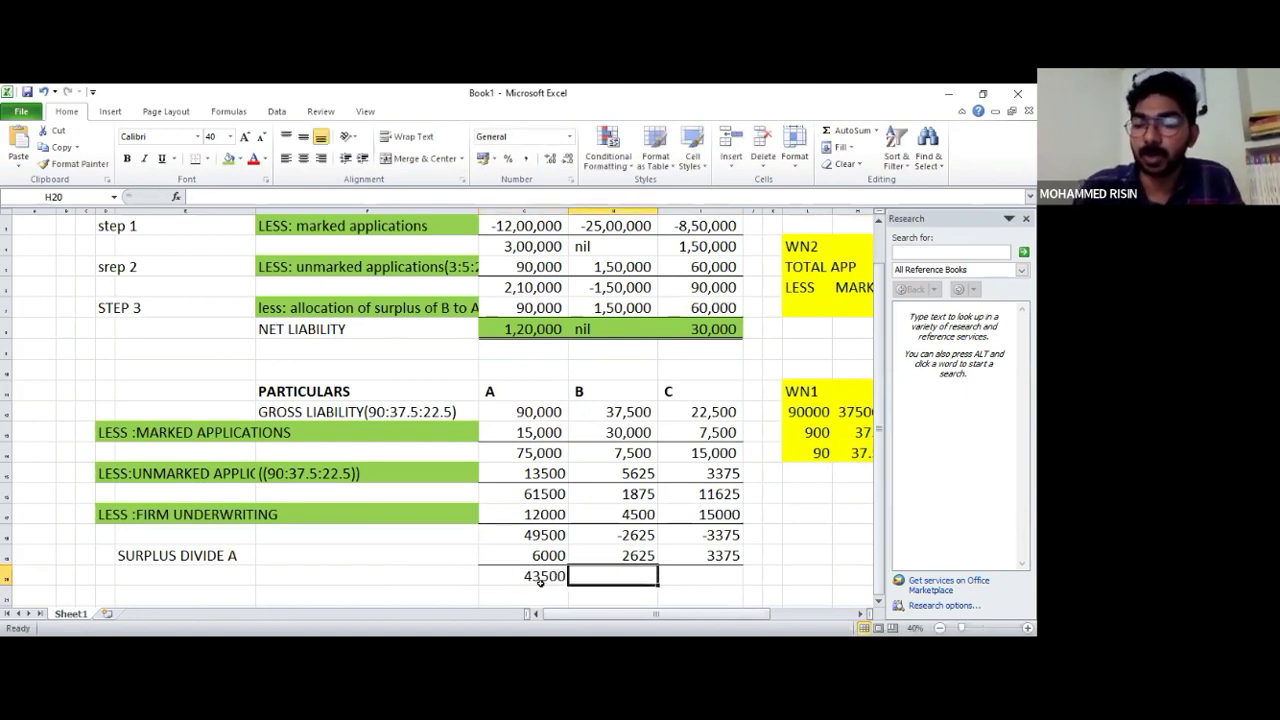
{"action": "type", "text": "0"}
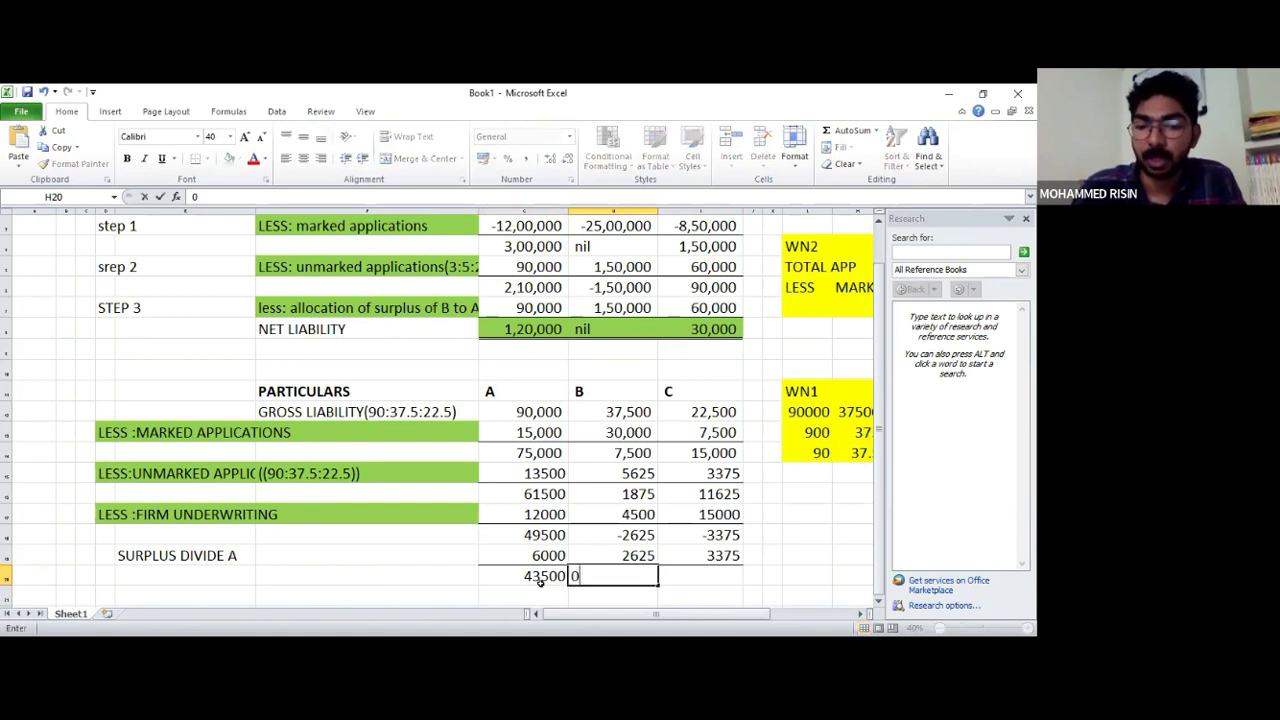
{"action": "key", "text": "Tab"}
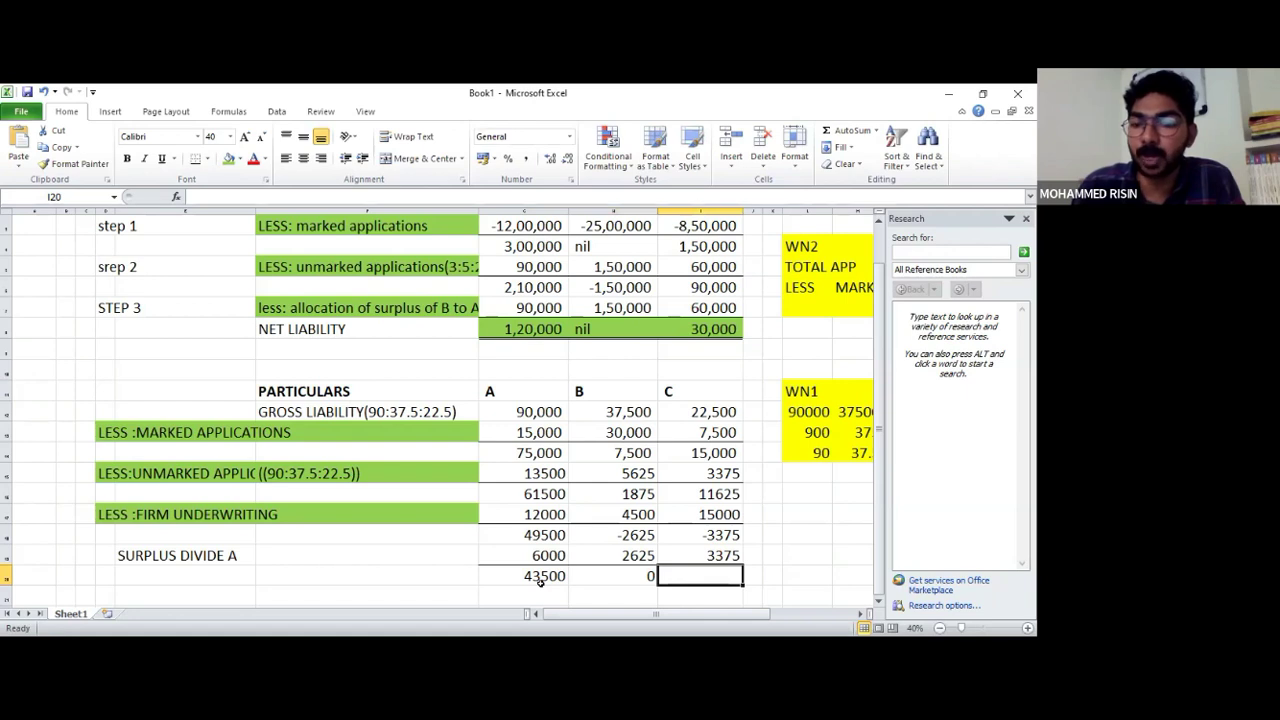
{"action": "type", "text": "0"}
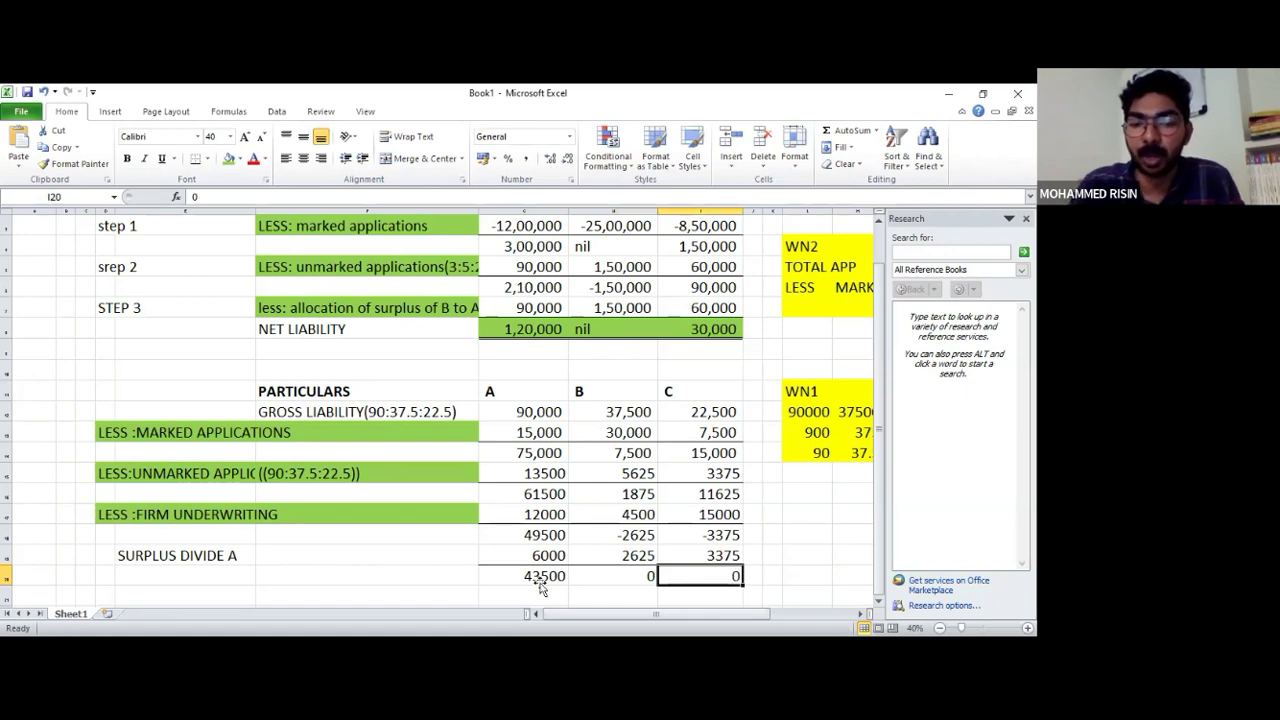
Enter the row label ADD FIRM UNDERWRITING in cell E21
{"action": "key", "text": "Left"}
{"action": "left_click", "coordinate": [540, 582]}
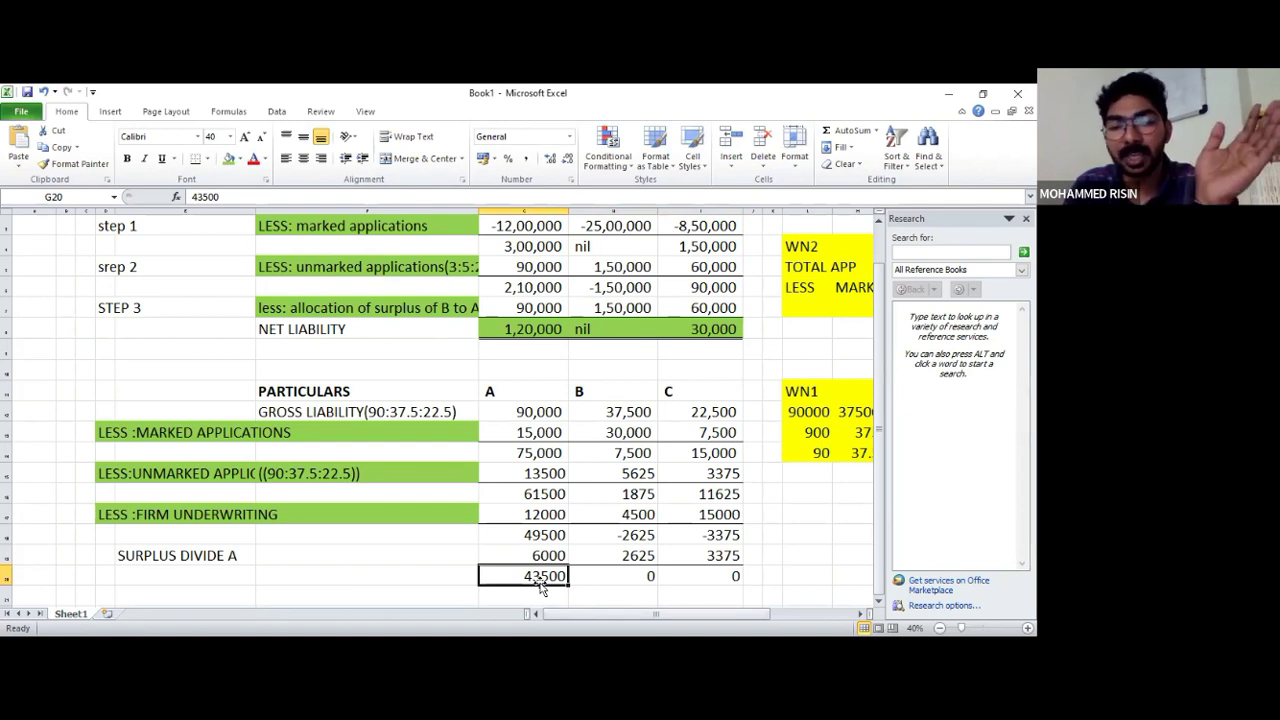
{"action": "key", "text": "Left"}
{"action": "key", "text": "Left"}
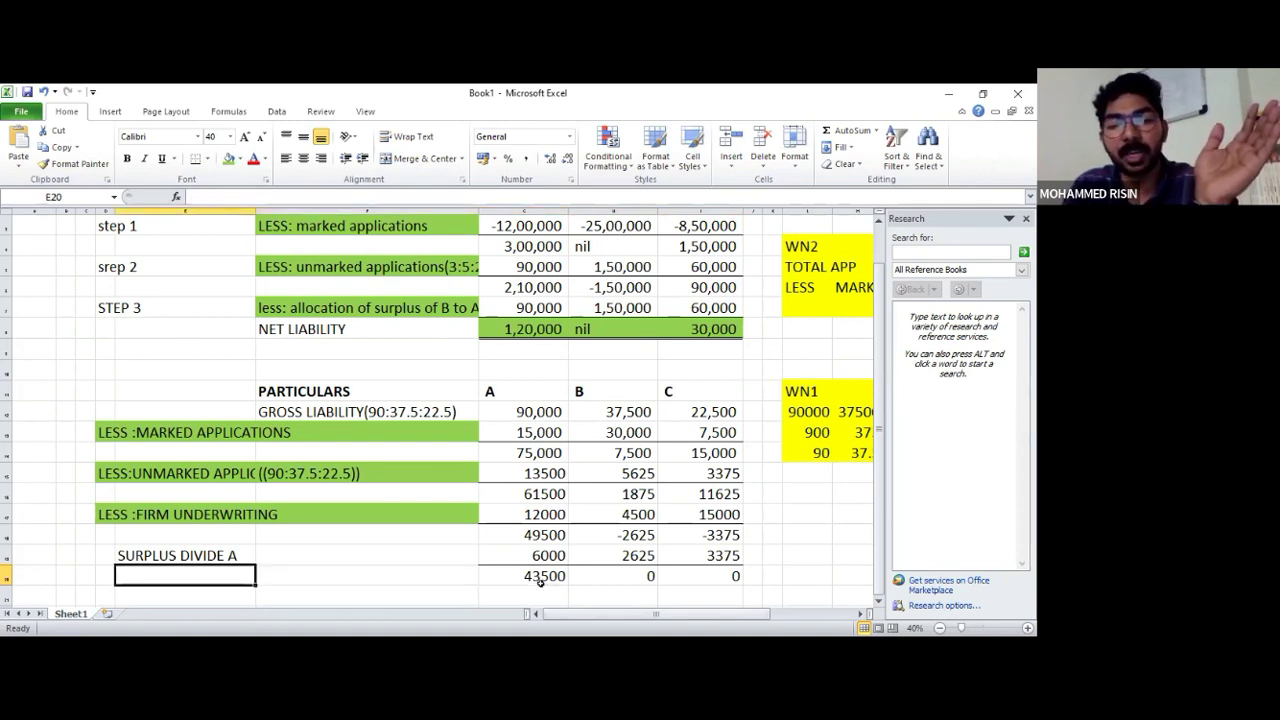
{"action": "key", "text": "Down"}
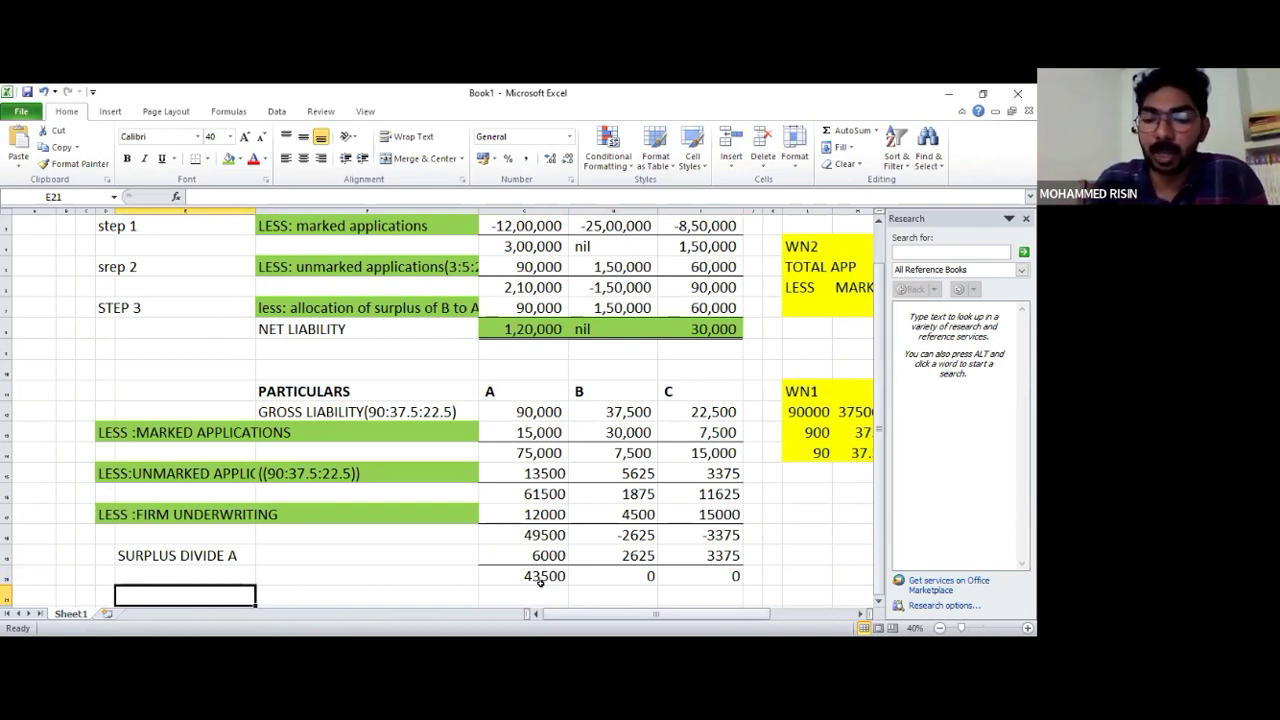
{"action": "scroll", "coordinate": [540, 583], "scroll_direction": "down", "scroll_amount": 1}
{"action": "key", "text": "Up"}
{"action": "key", "text": "Left"}
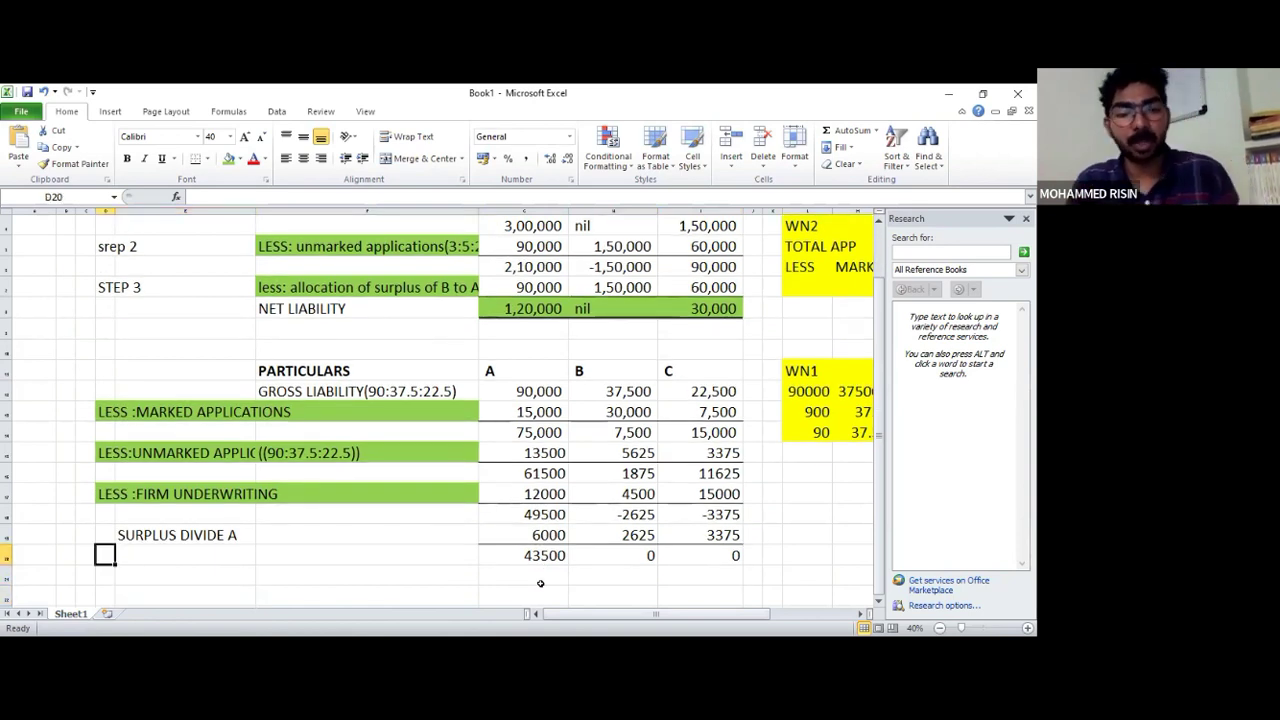
{"action": "key", "text": "Right"}
{"action": "key", "text": "Down"}
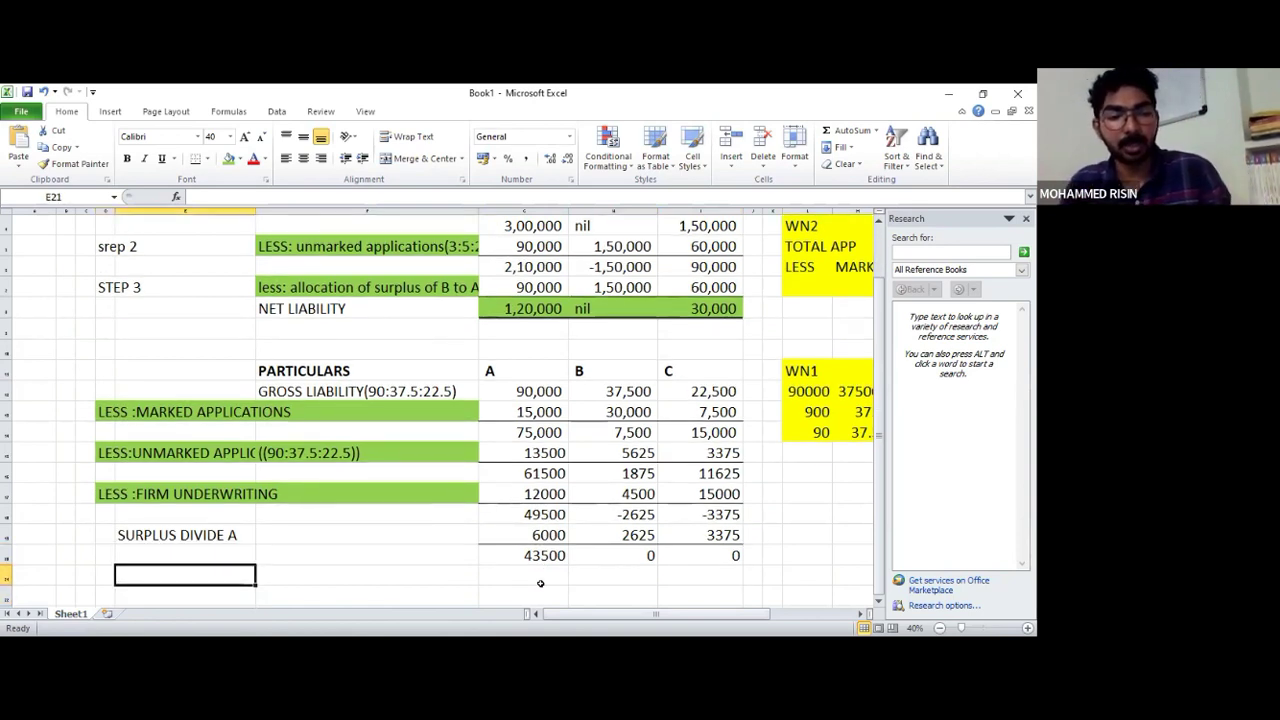
{"action": "type", "text": "ADD "}
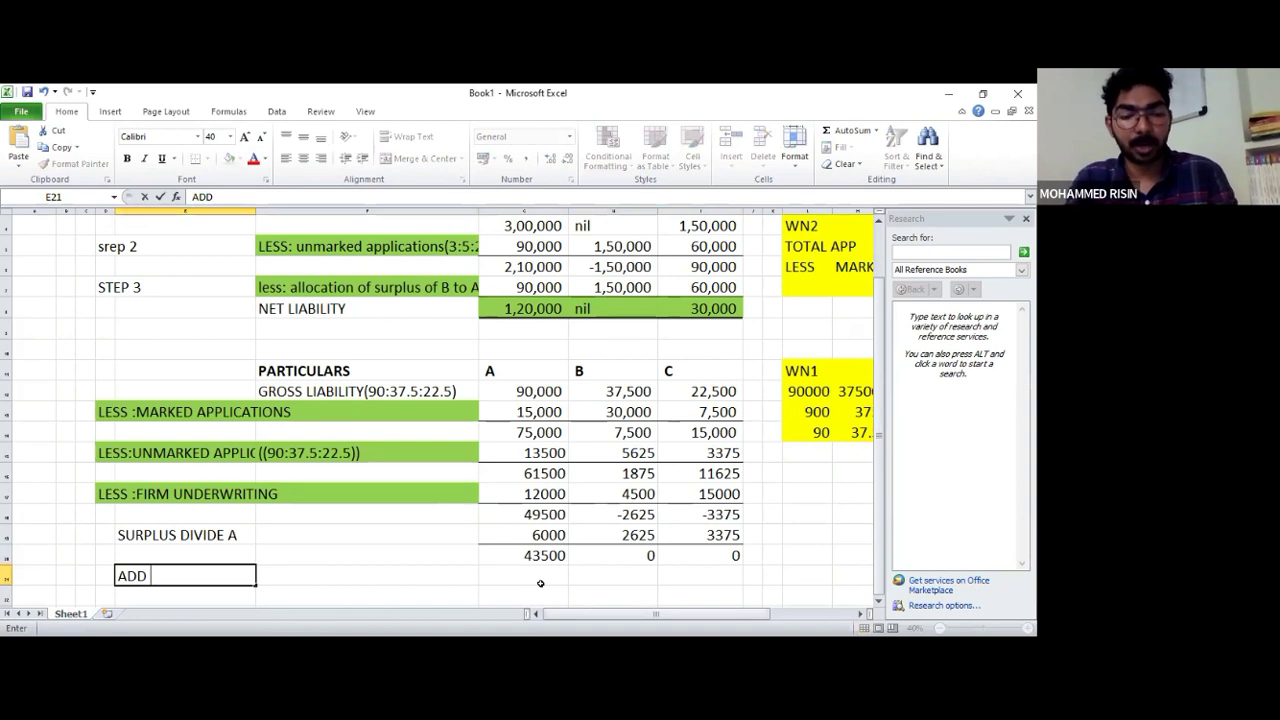
{"action": "type", "text": "FIRM "}
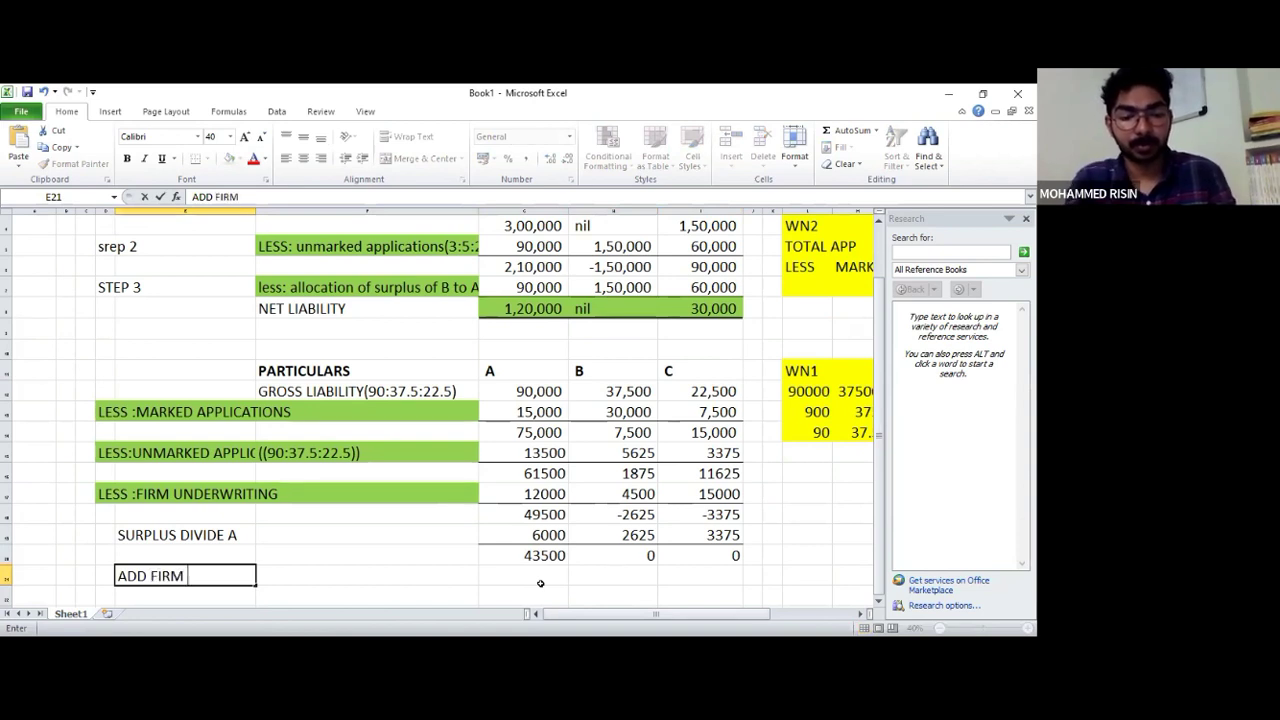
{"action": "type", "text": "UNDER"}
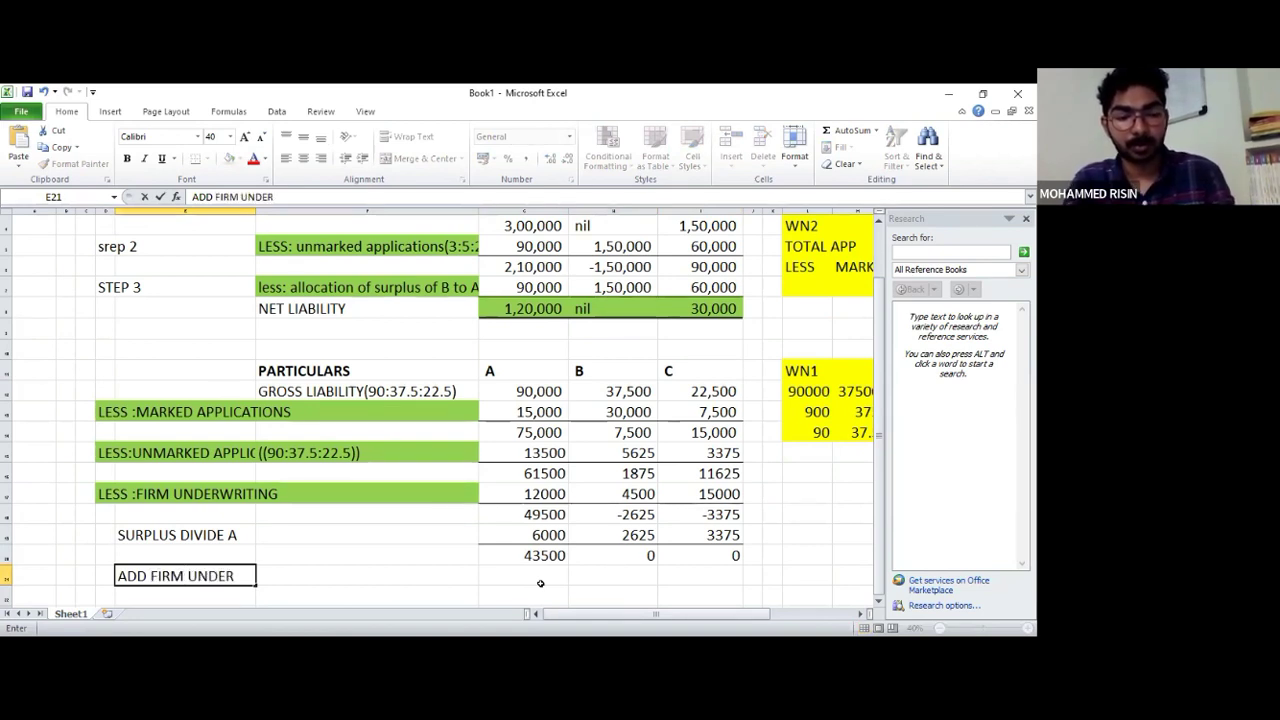
{"action": "type", "text": "WRI"}
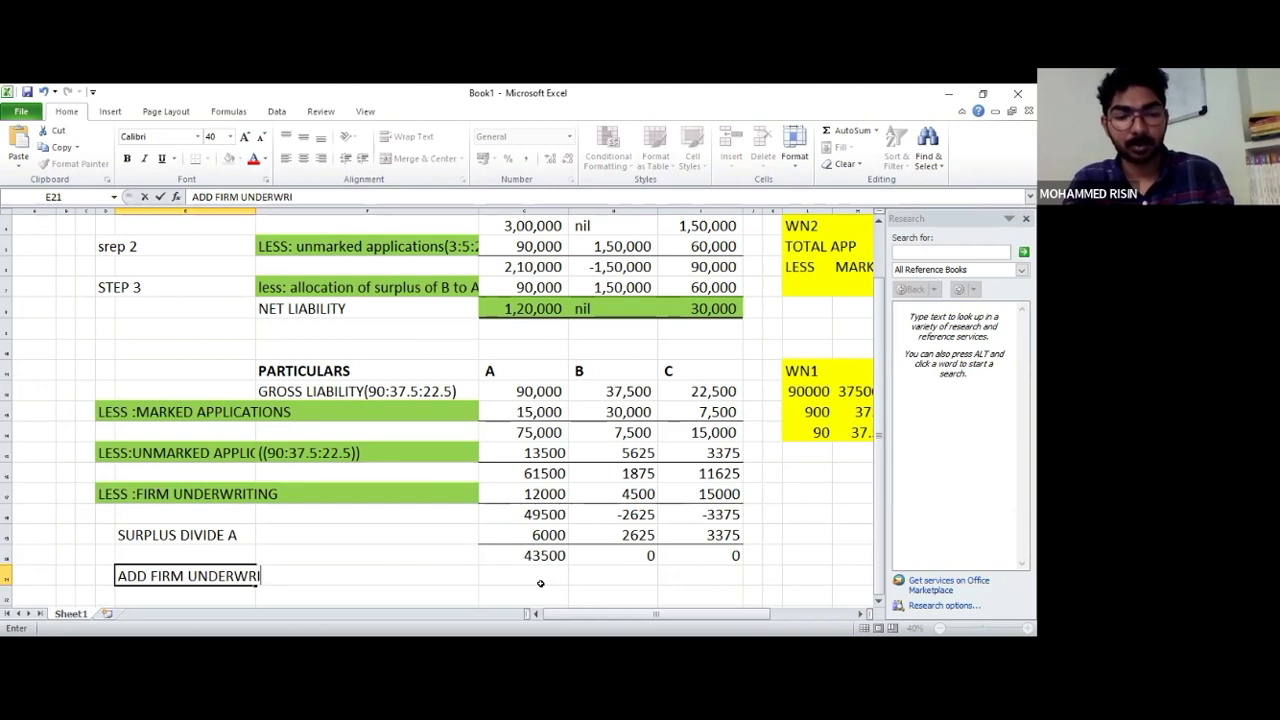
{"action": "type", "text": "TING"}
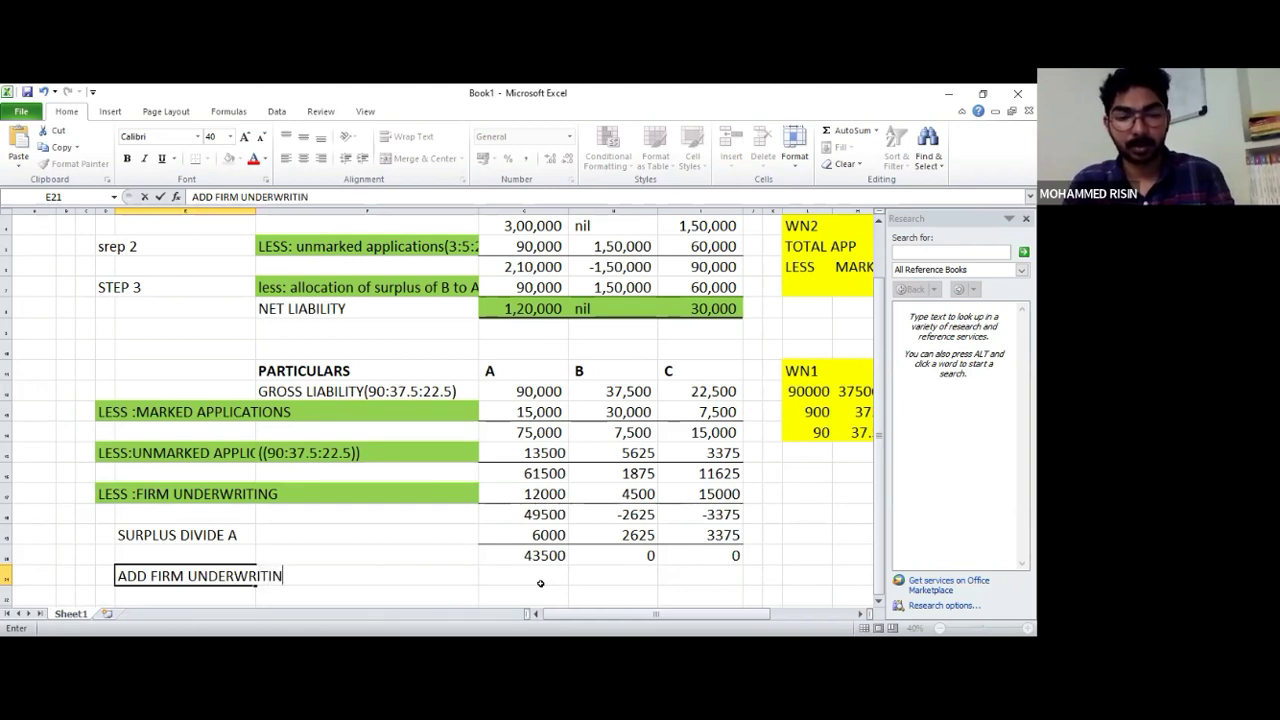
Enter the firm underwriting values 12000, 4500 and 15000 for A, B and C in G21:I21
{"action": "left_click", "coordinate": [540, 583]}
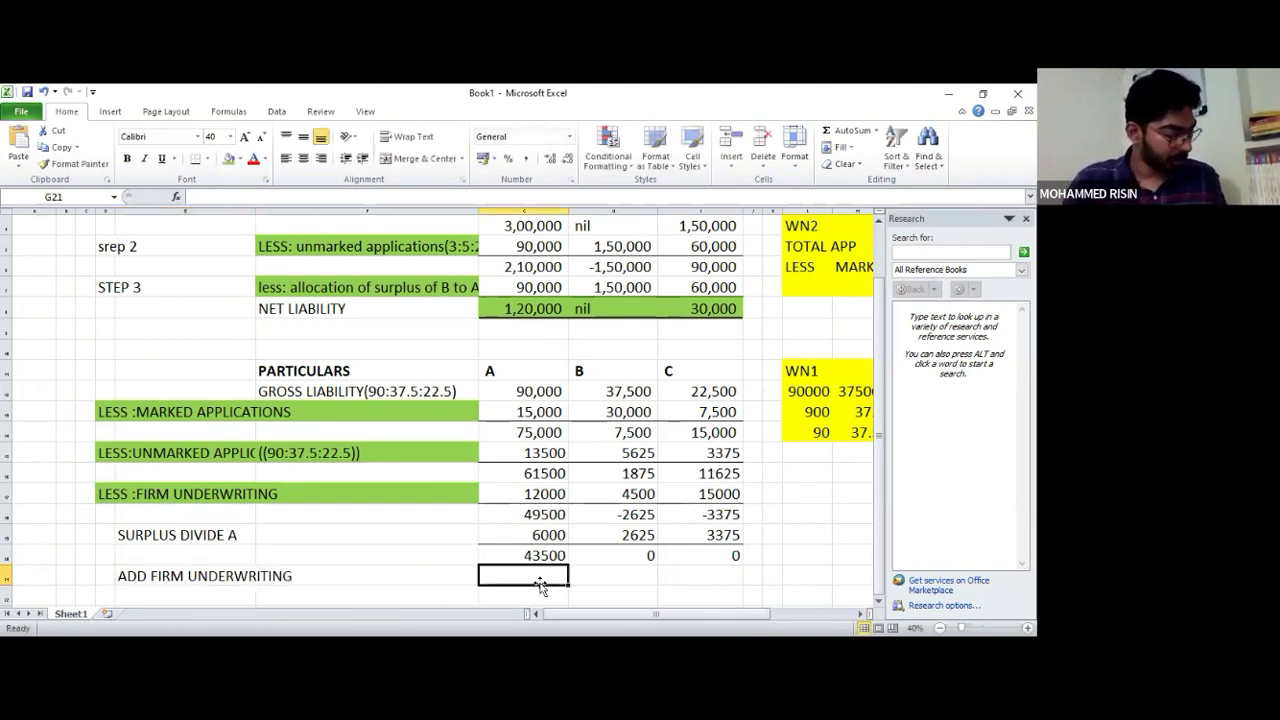
{"action": "type", "text": "12000"}
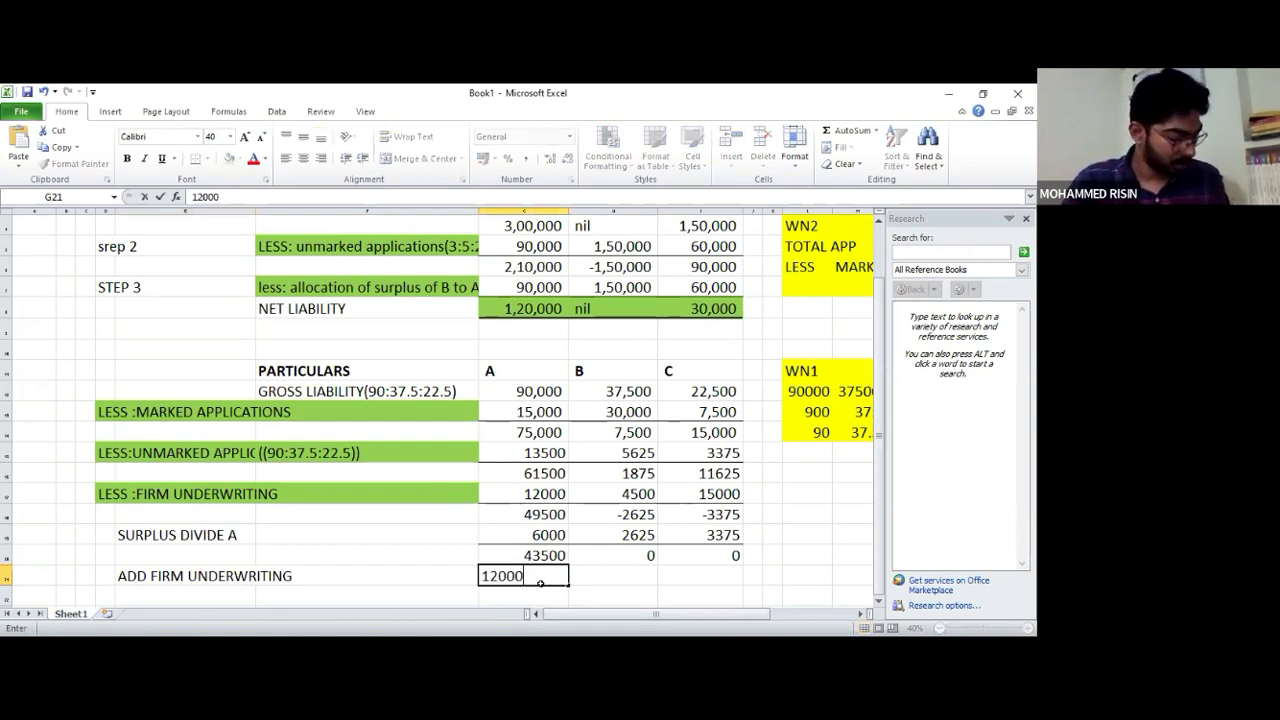
{"action": "key", "text": "Tab"}
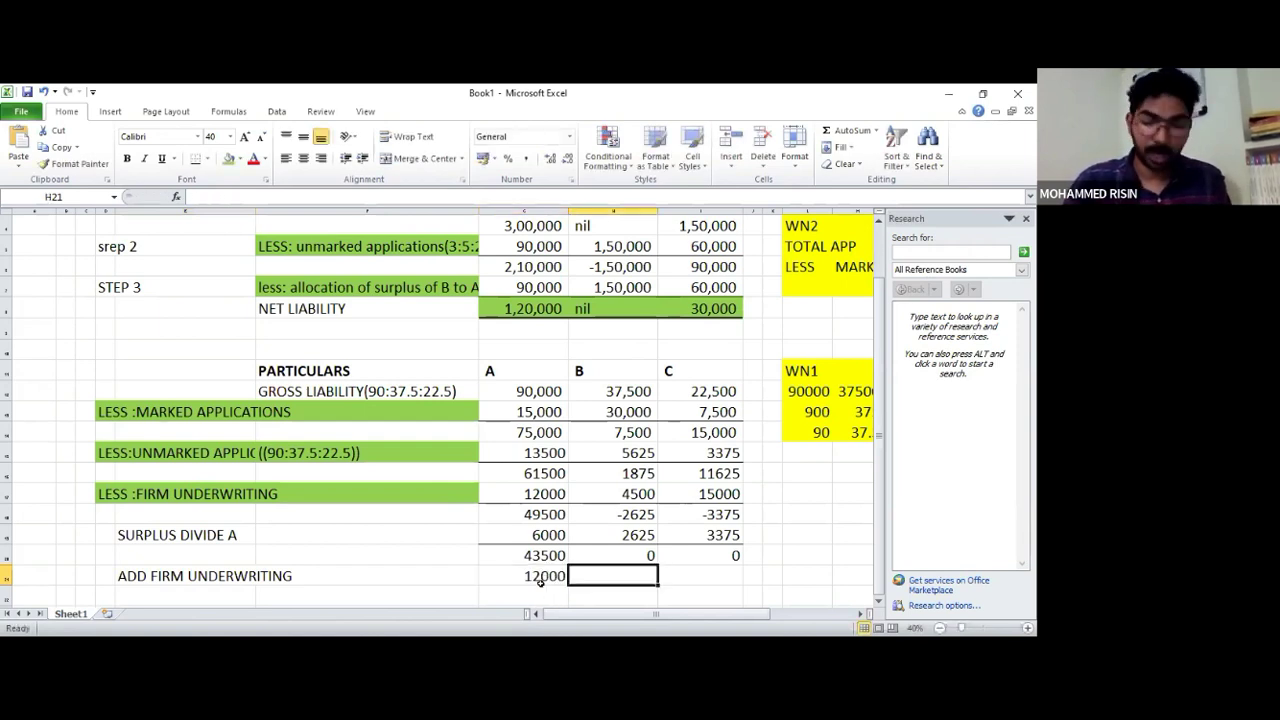
{"action": "type", "text": "4500"}
{"action": "key", "text": "Return"}
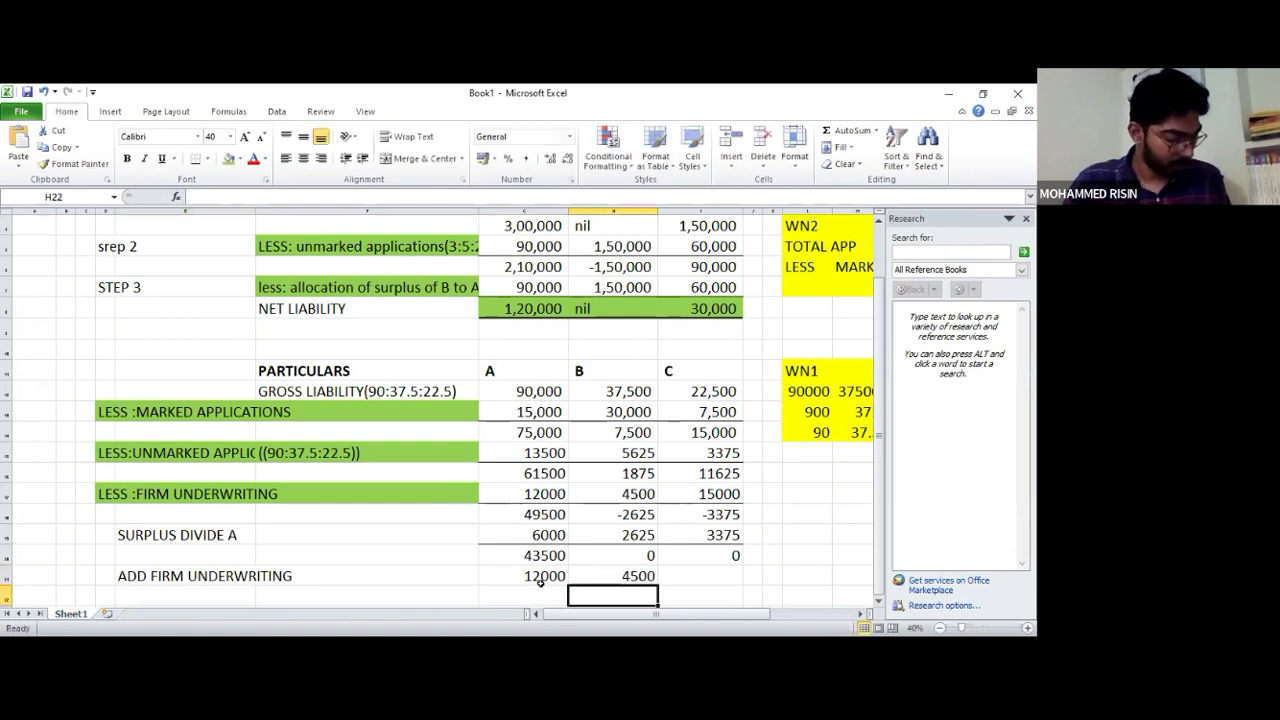
{"action": "key", "text": "Up"}
{"action": "key", "text": "Right"}
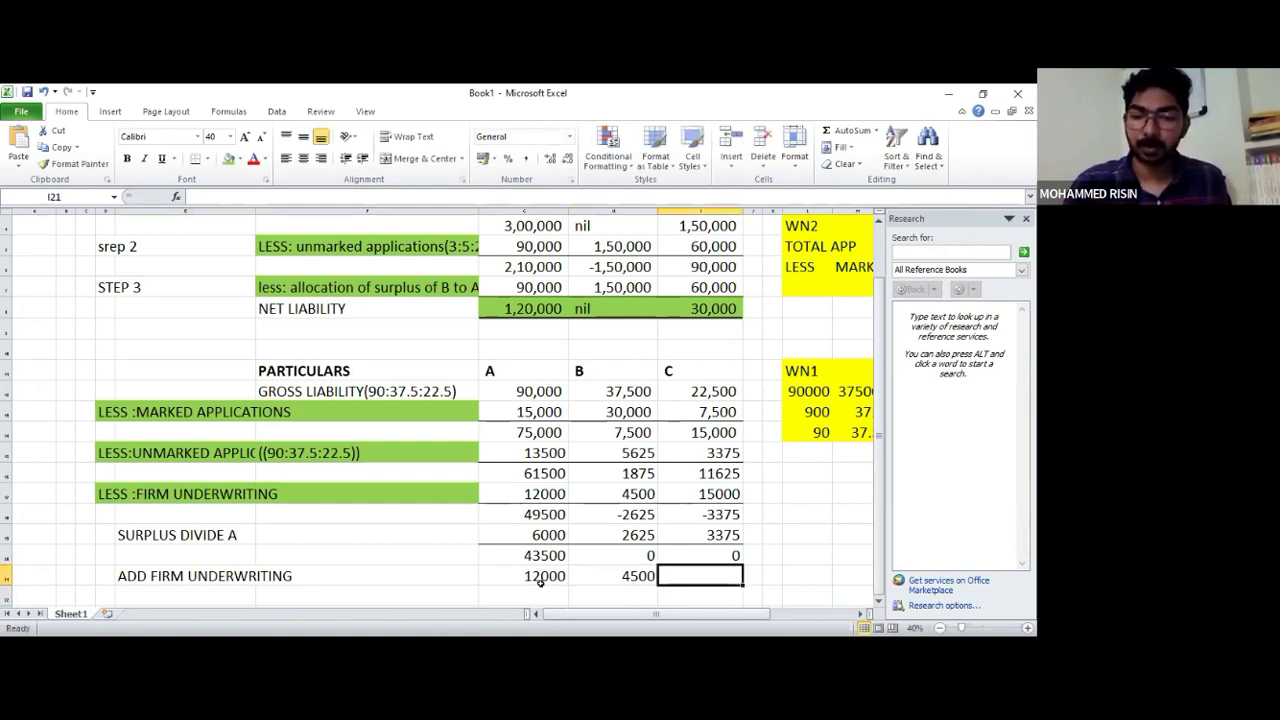
{"action": "type", "text": "15000"}
{"action": "key", "text": "Return"}
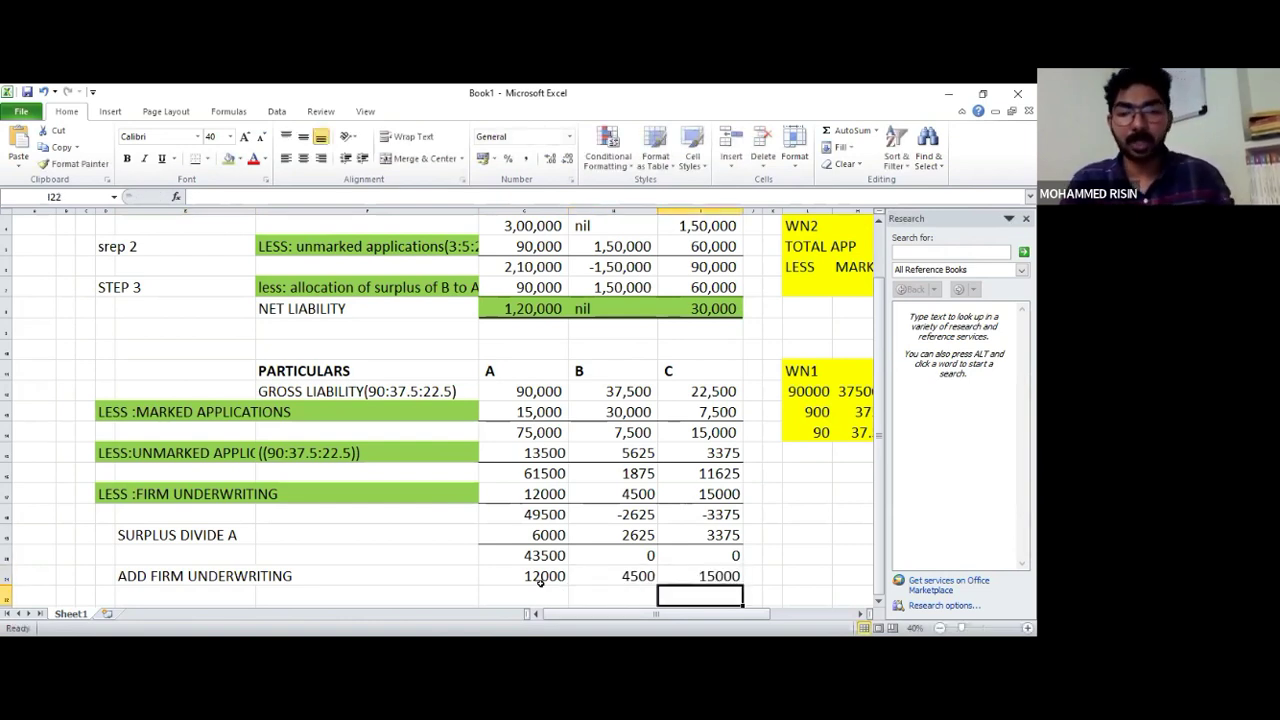
Add a bottom border beneath the added firm underwriting values in G21:I21
{"action": "key", "text": "Up"}
{"action": "key", "text": "shift+Left"}
{"action": "key", "text": "shift+Left"}
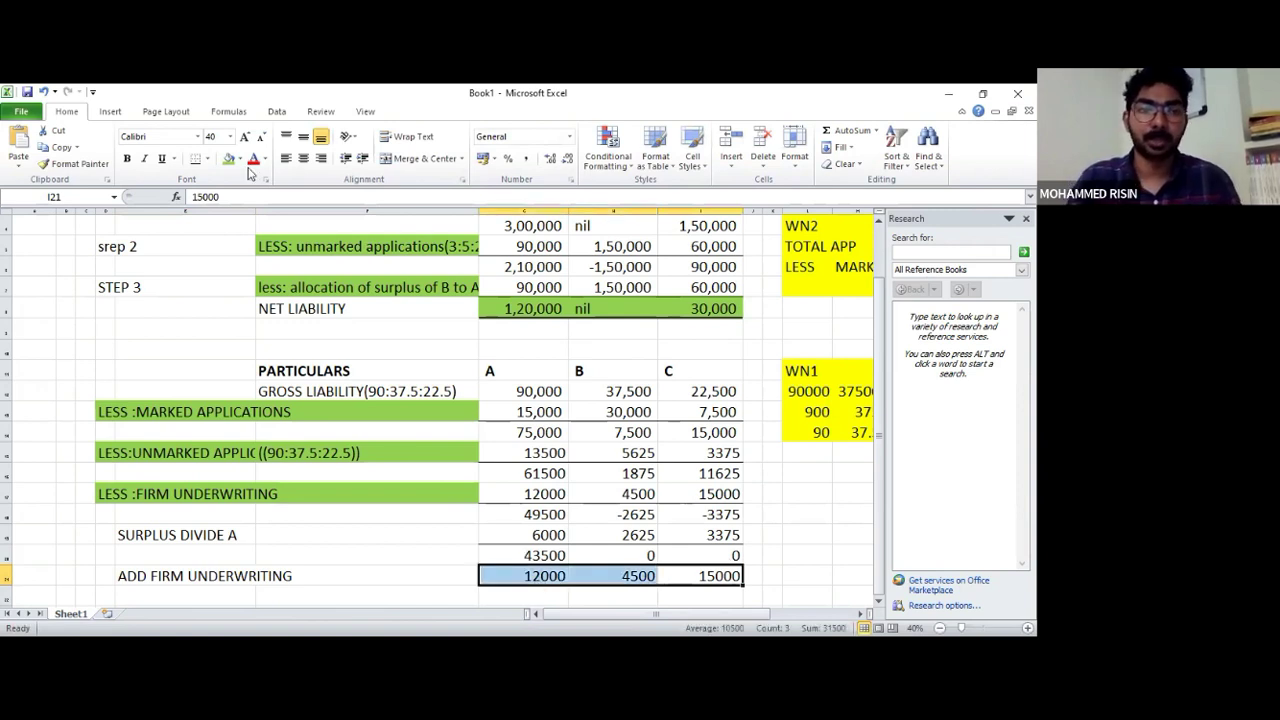
Enter the final liability totals 55500, 4500 and 15000 for A, B and C in G22:I22
{"action": "left_click", "coordinate": [525, 591]}
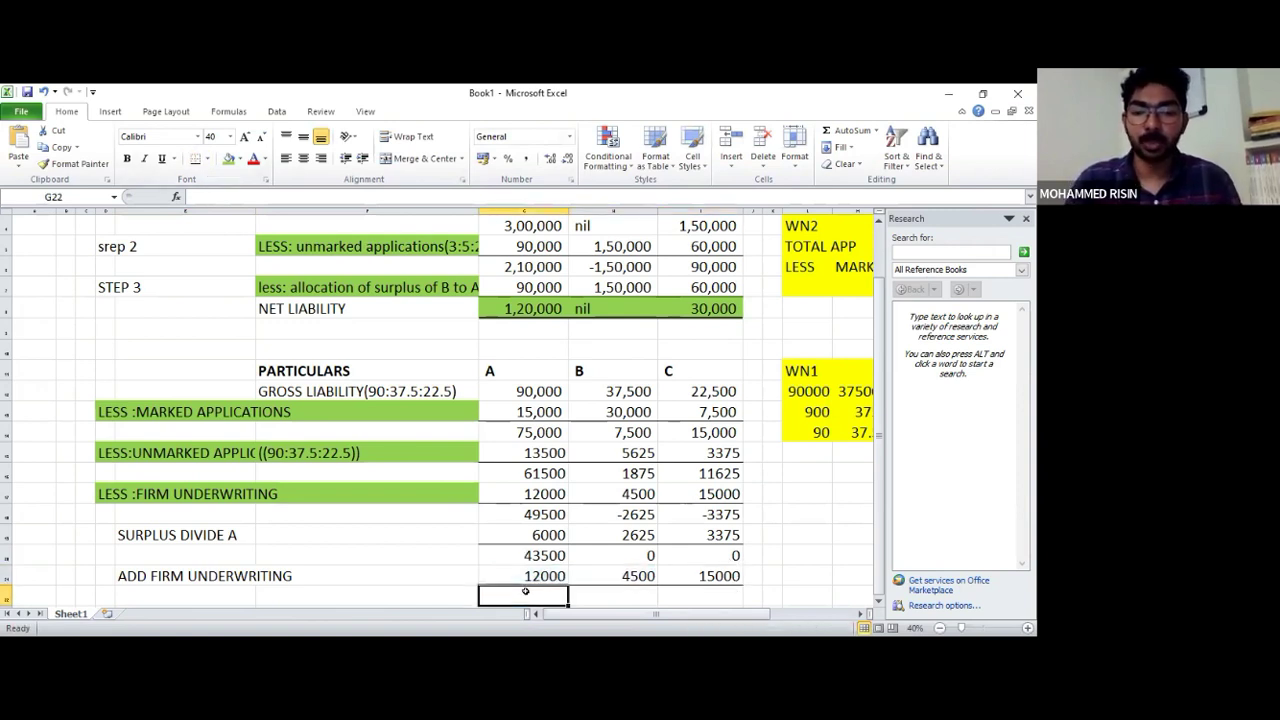
{"action": "scroll", "coordinate": [525, 591], "scroll_direction": "down", "scroll_amount": 1}
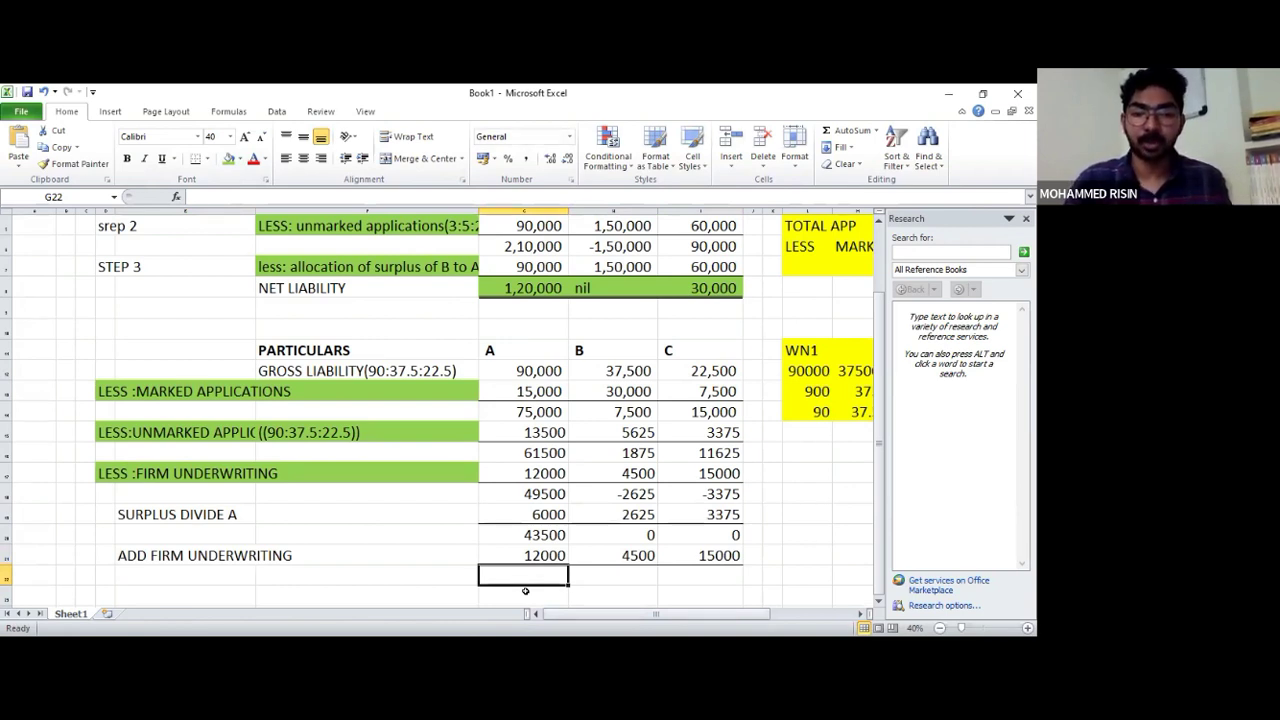
{"action": "type", "text": "55500"}
{"action": "key", "text": "Return"}
{"action": "key", "text": "Up"}
{"action": "key", "text": "Right"}
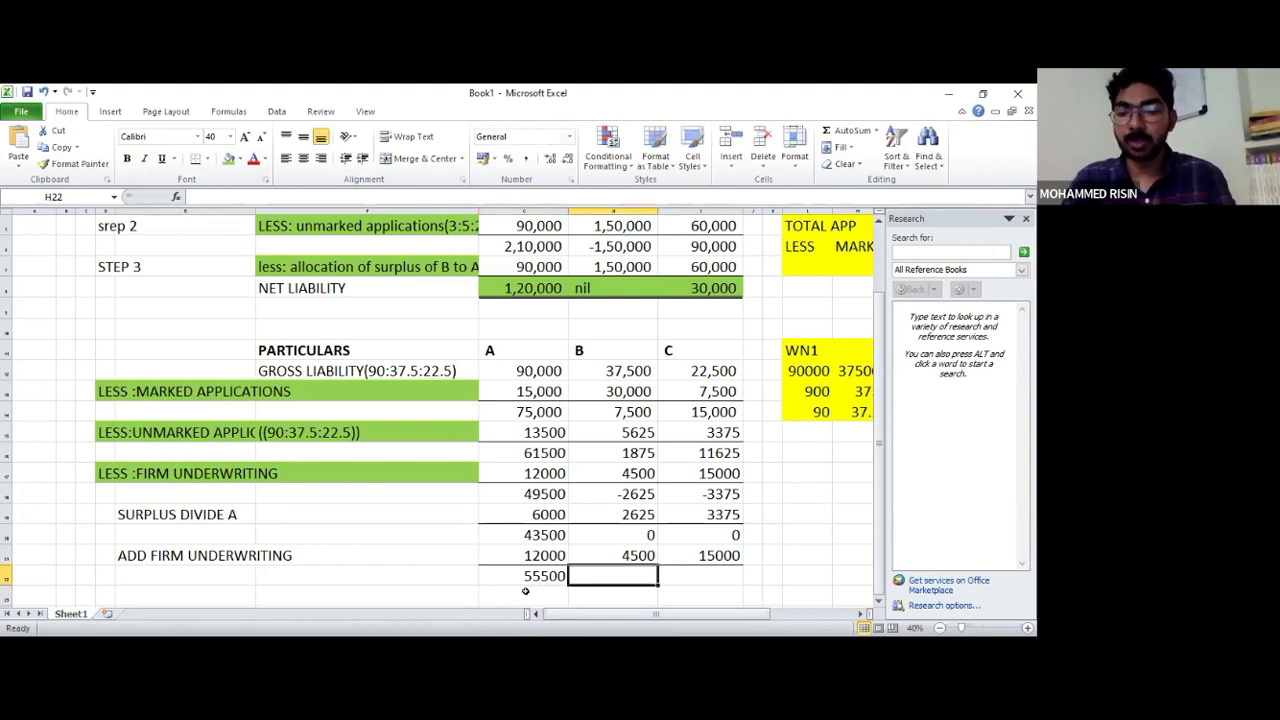
{"action": "type", "text": "4500"}
{"action": "key", "text": "Return"}
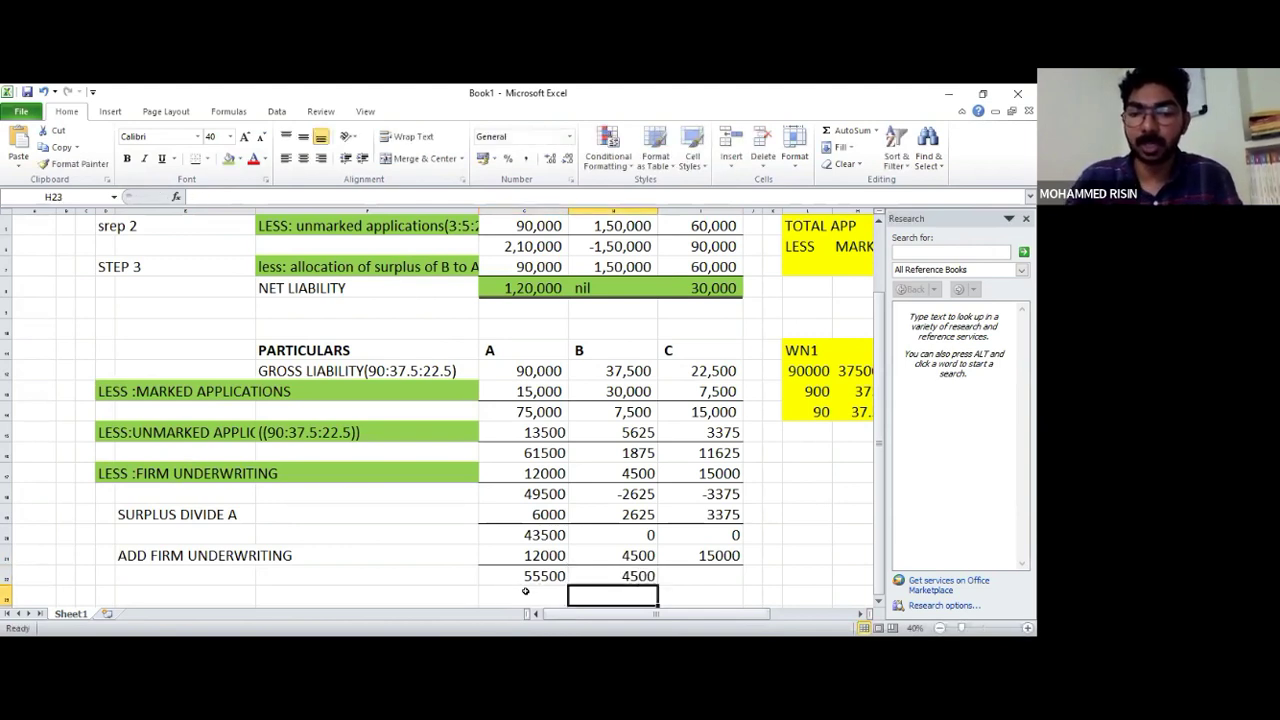
{"action": "key", "text": "Up"}
{"action": "key", "text": "Right"}
{"action": "type", "text": "1500"}
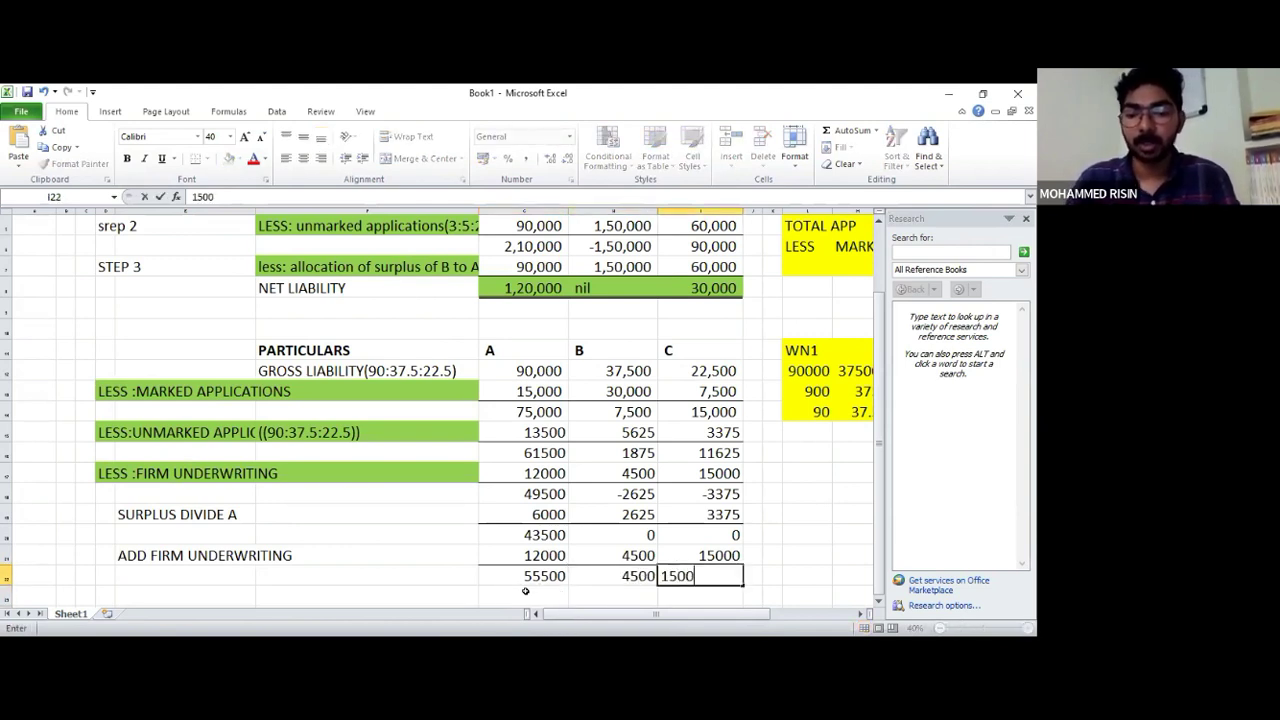
{"action": "type", "text": "0"}
{"action": "key", "text": "Return"}
Apply a top and double bottom border to the final liability totals in G22:I22
{"action": "key", "text": "Up"}
{"action": "key", "text": "shift+Left"}
{"action": "key", "text": "shift+Left"}
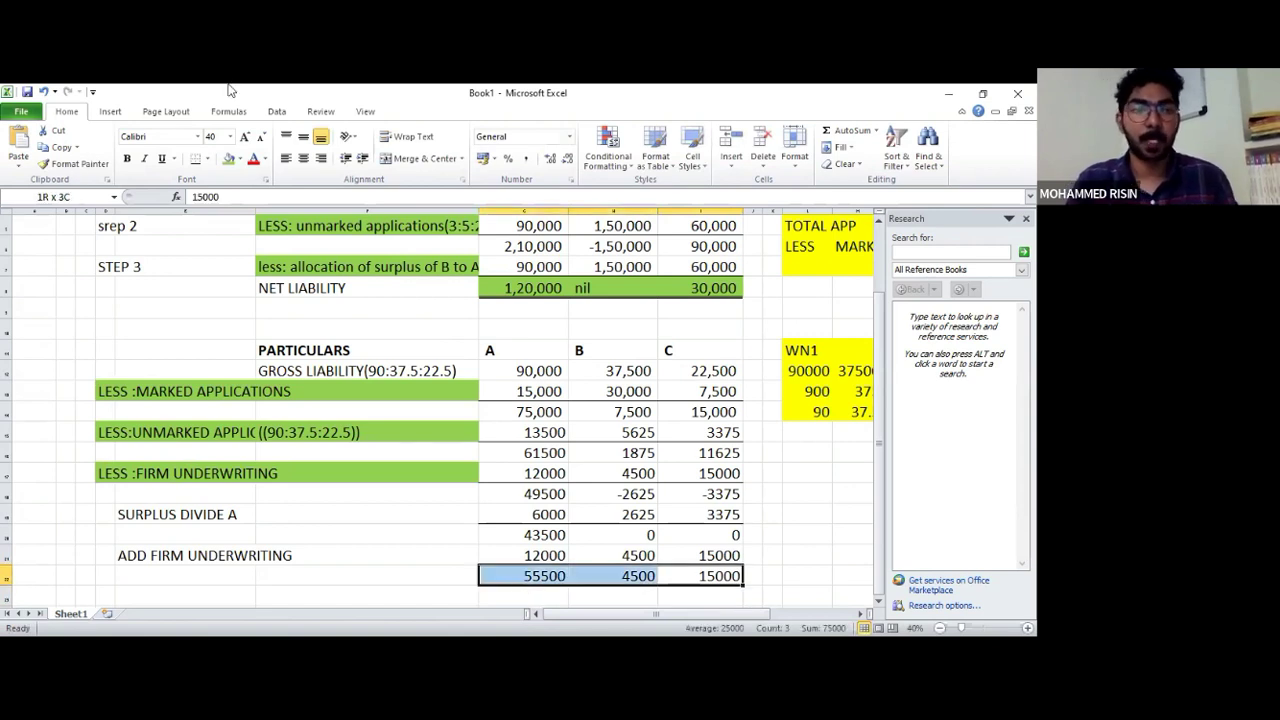
{"action": "left_click", "coordinate": [197, 159]}
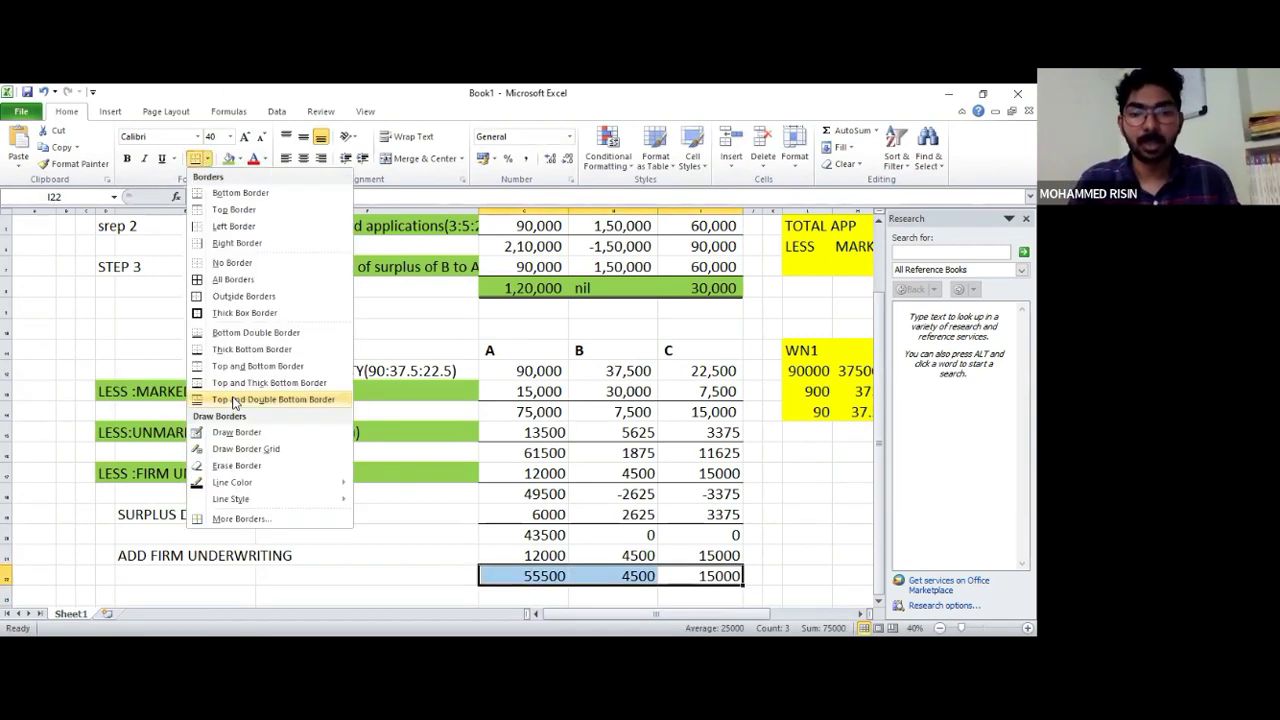
{"action": "left_click", "coordinate": [463, 510]}
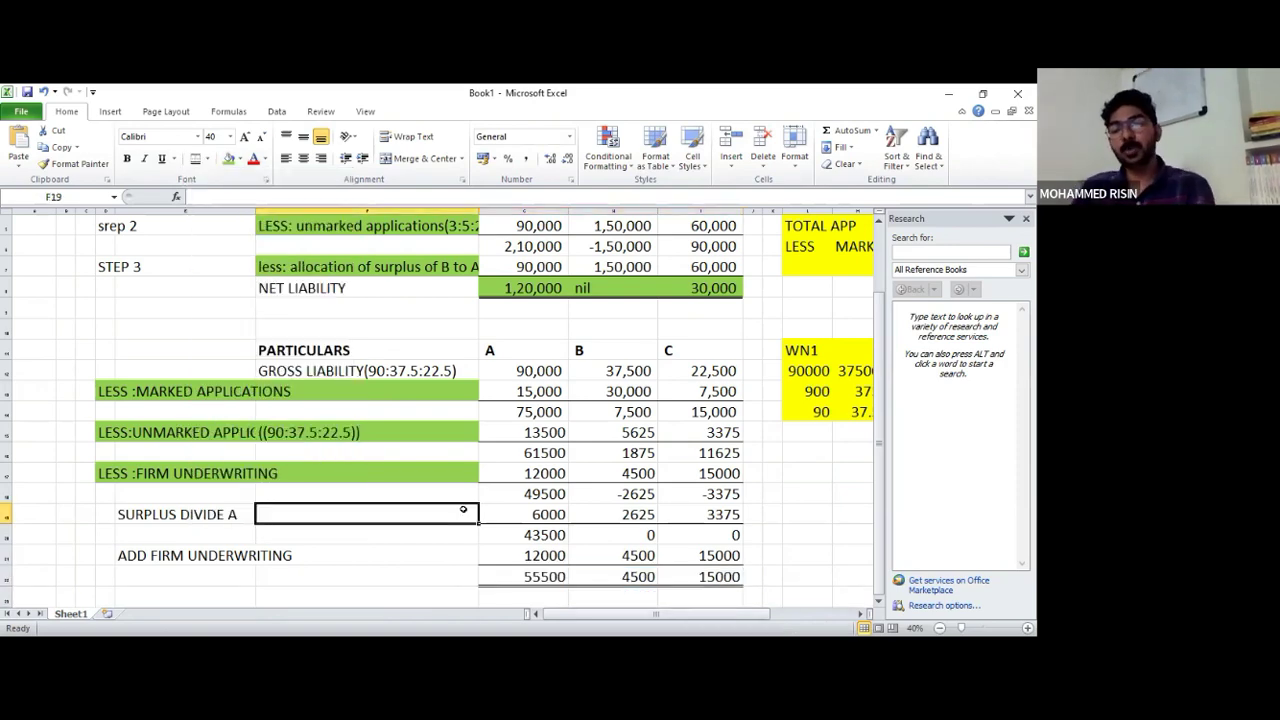
Review the first table's working from gross liability through marked, unmarked and surplus allocation rows down to net liability
{"action": "key", "text": "Up"}
{"action": "key", "text": "Page_Up"}
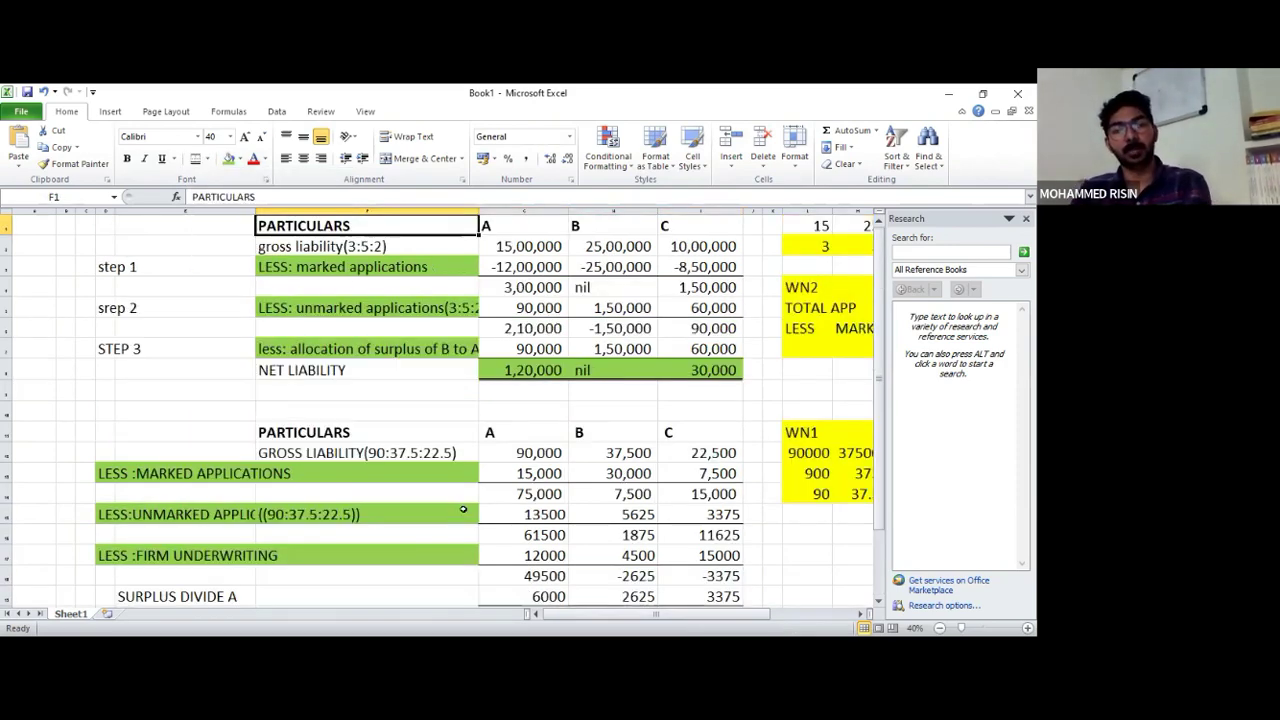
{"action": "key", "text": "Down"}
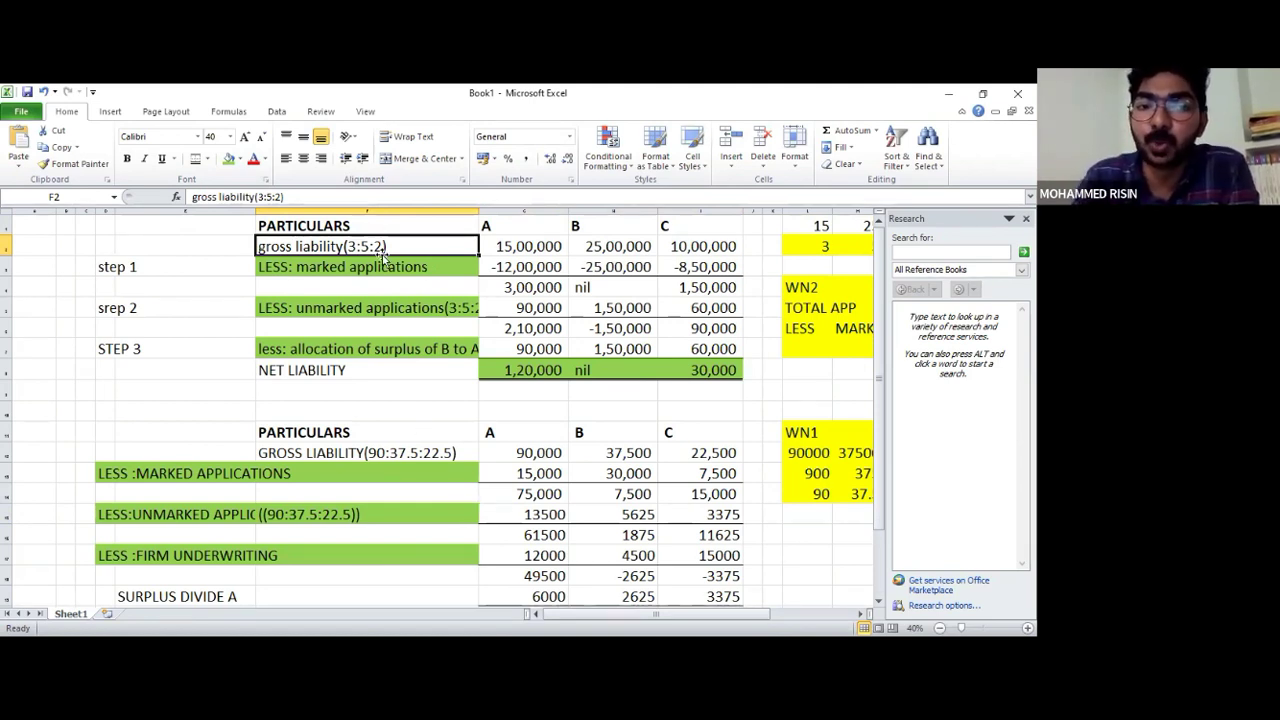
{"action": "key", "text": "Down"}
{"action": "key", "text": "Down"}
{"action": "key", "text": "Down"}
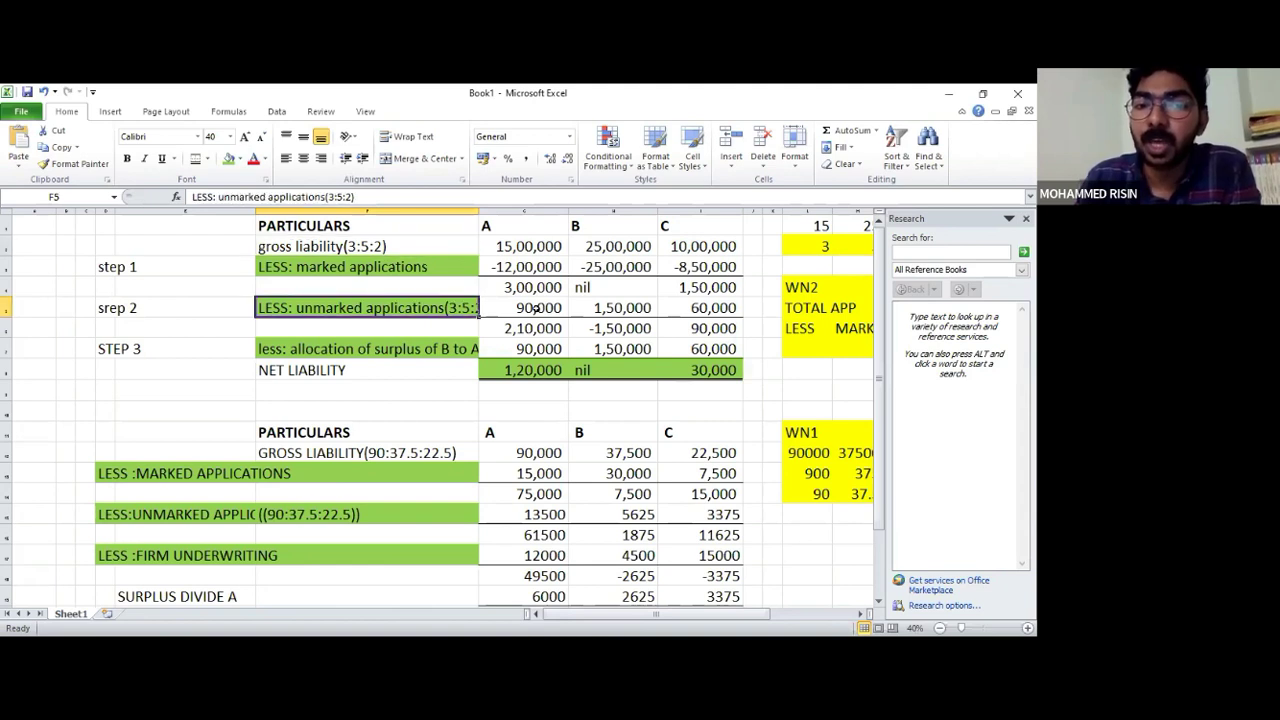
{"action": "key", "text": "Right"}
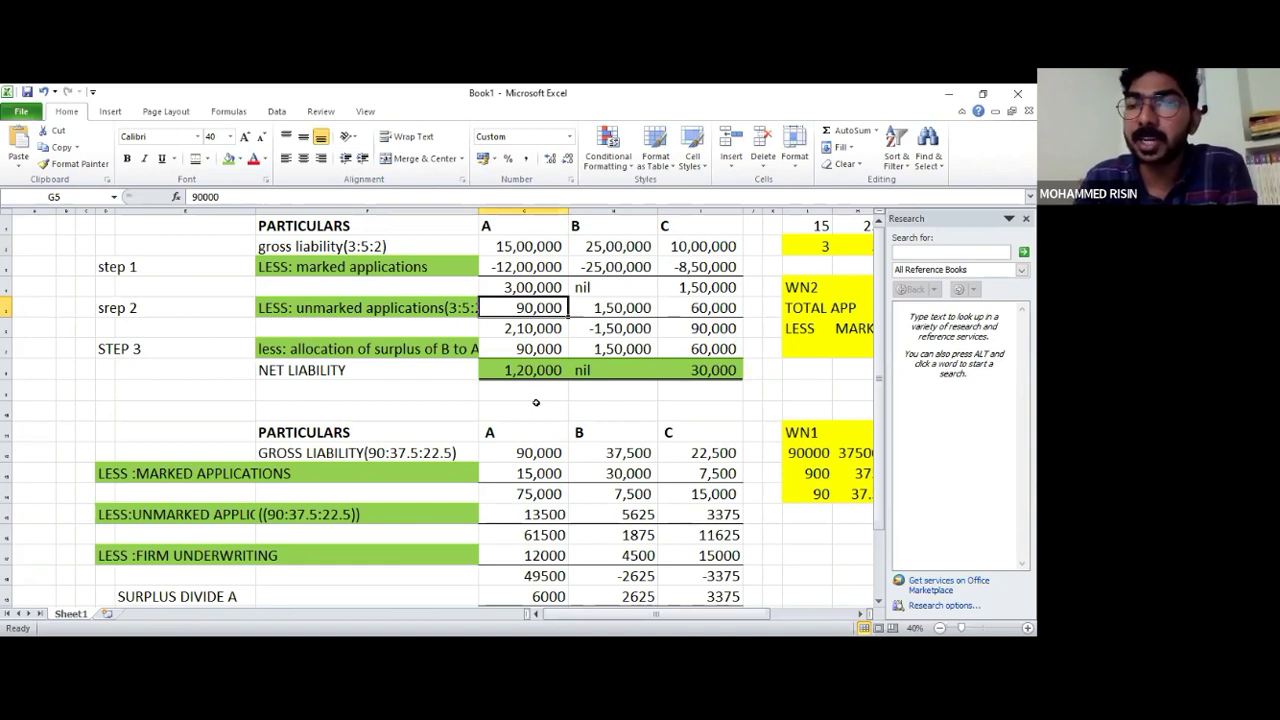
{"action": "key", "text": "Down"}
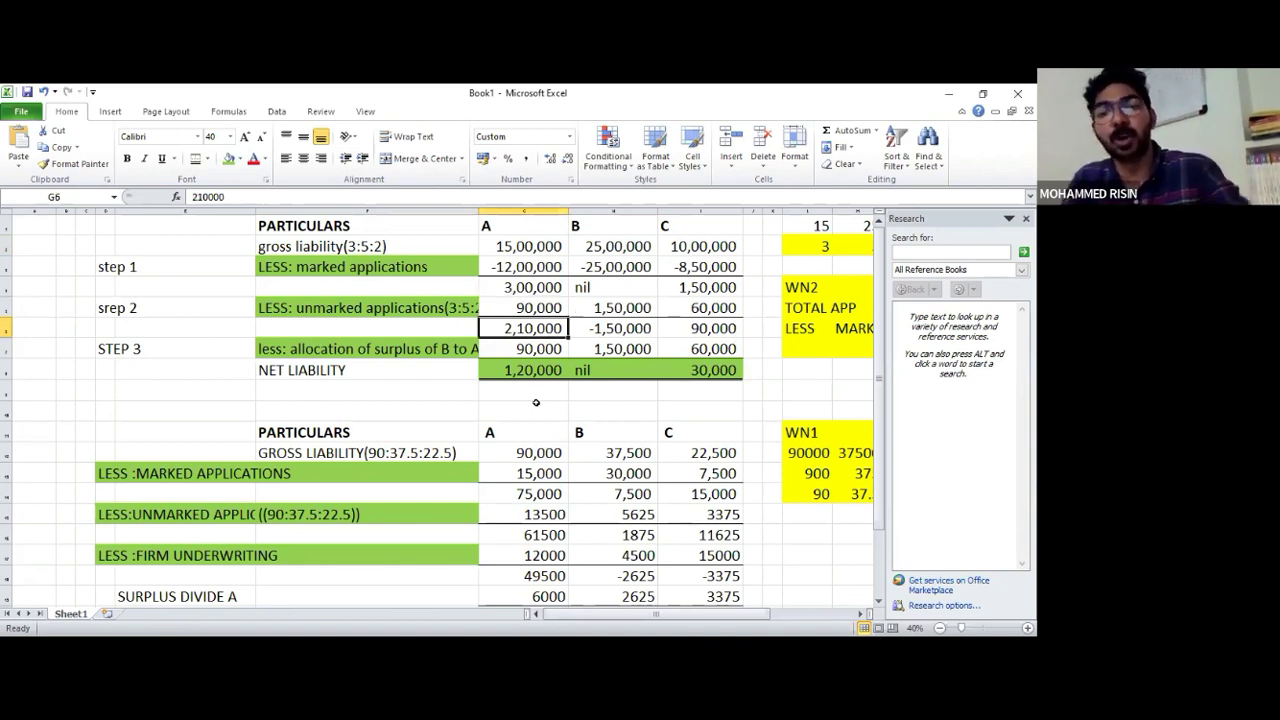
{"action": "key", "text": "Down"}
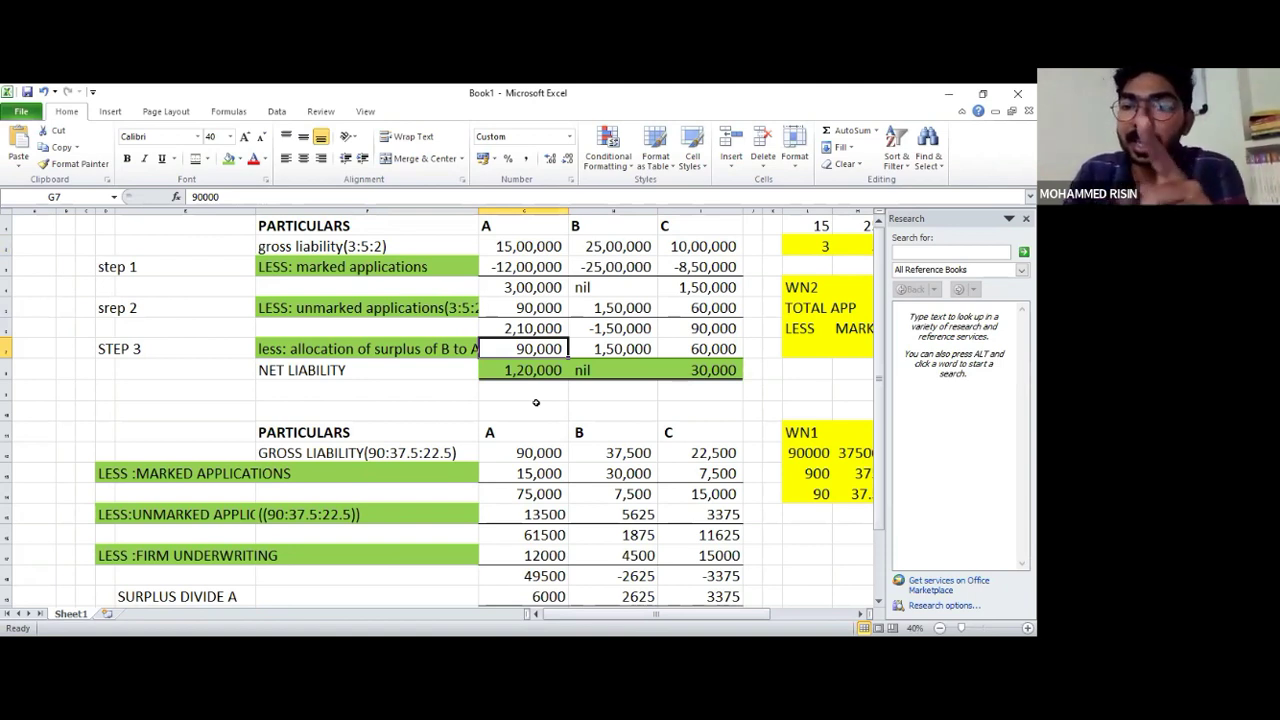
{"action": "key", "text": "Down"}
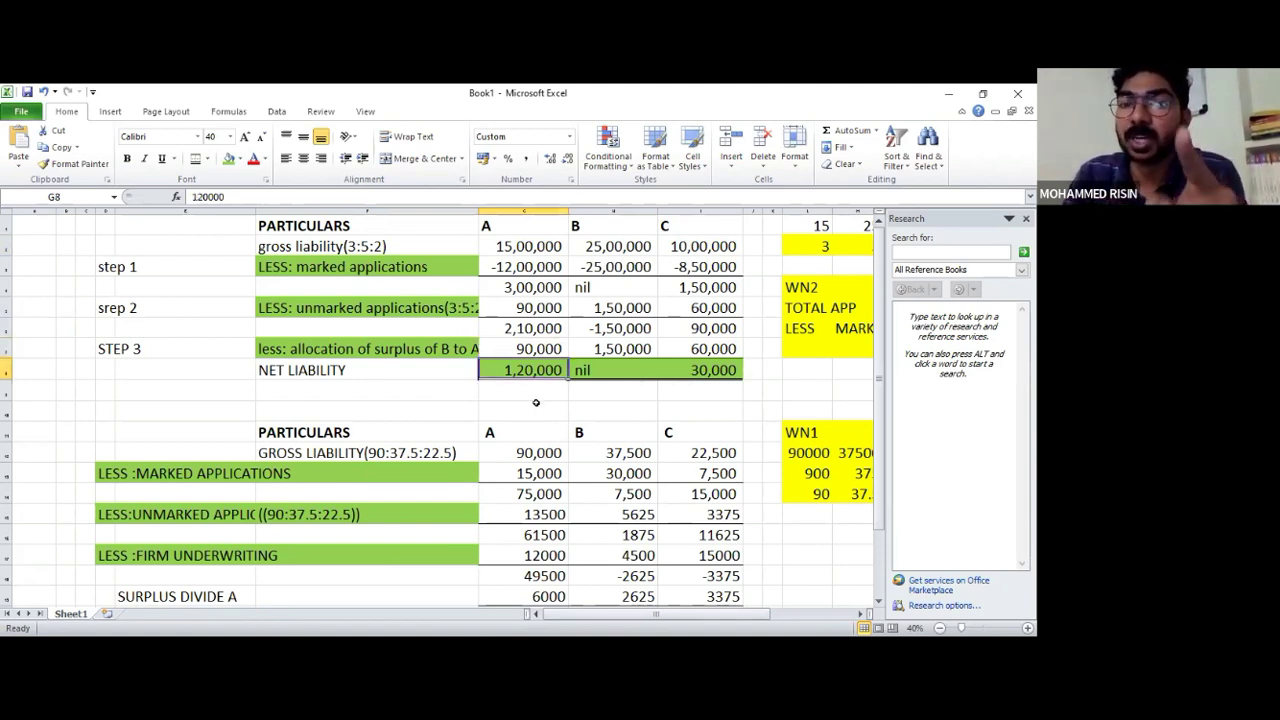
Review the second table's working from gross liability through the surplus division and added firm underwriting to the final totals
{"action": "key", "text": "Down"}
{"action": "key", "text": "Down"}
{"action": "key", "text": "Down"}
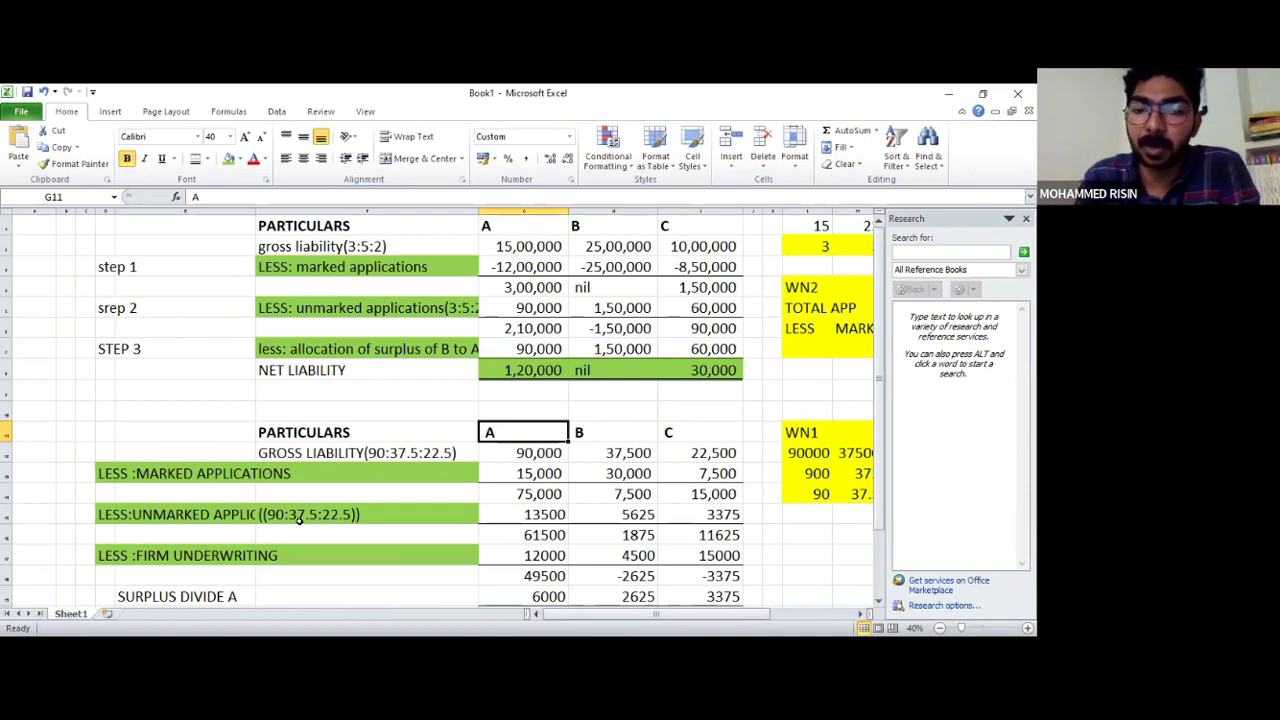
{"action": "key", "text": "Down"}
{"action": "key", "text": "Down"}
{"action": "key", "text": "Down"}
{"action": "key", "text": "Down"}
{"action": "key", "text": "Down"}
{"action": "key", "text": "Down"}
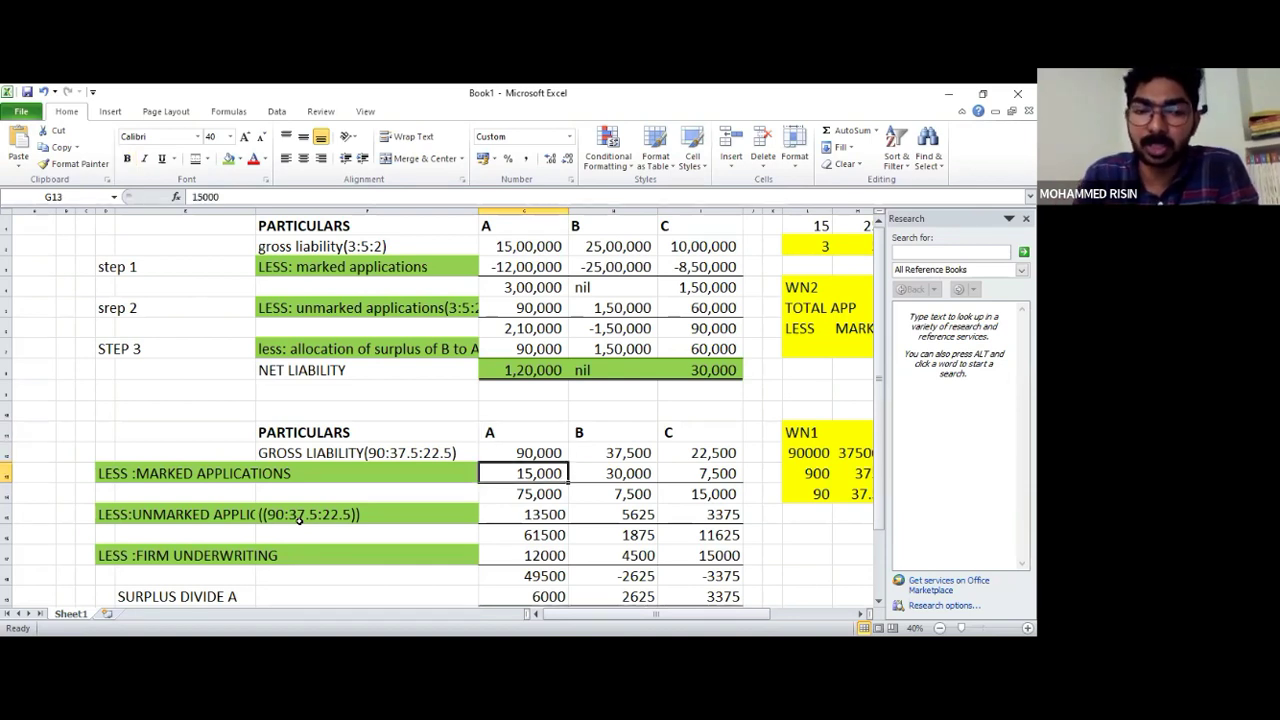
{"action": "key", "text": "Down"}
{"action": "key", "text": "Down"}
{"action": "scroll", "coordinate": [298, 519], "scroll_direction": "down", "scroll_amount": 1}
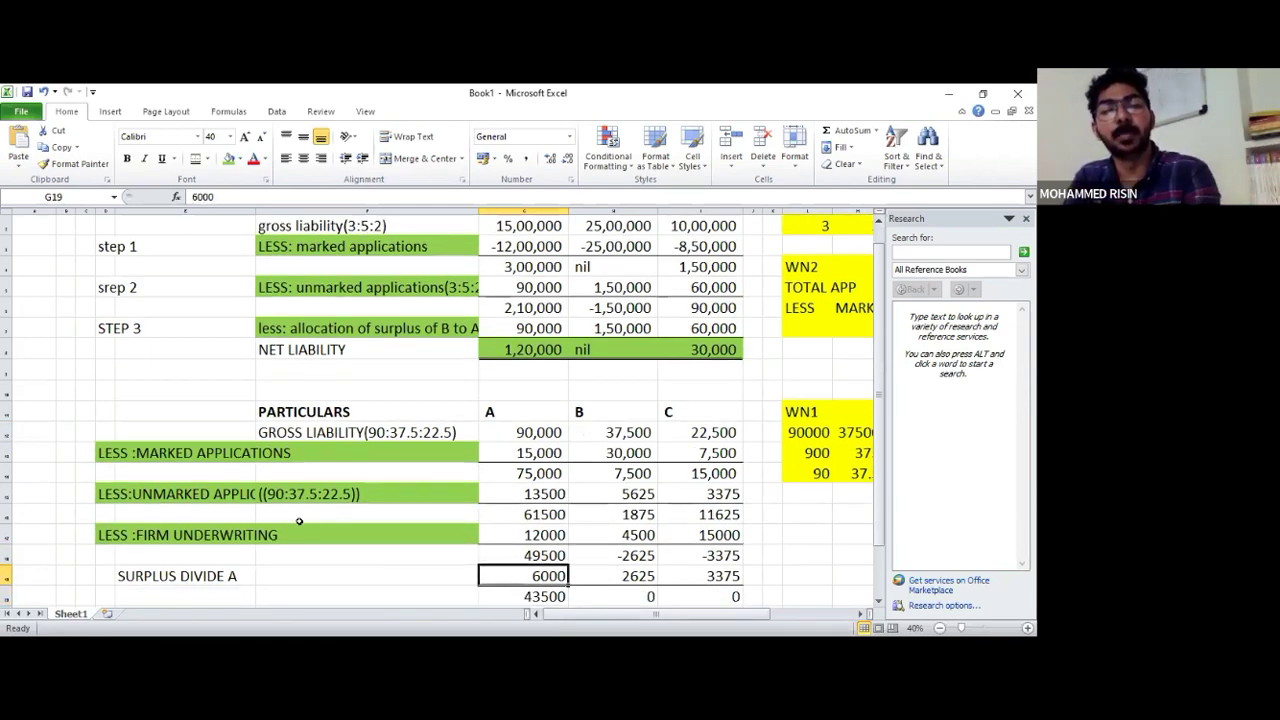
{"action": "scroll", "coordinate": [298, 521], "scroll_direction": "down", "scroll_amount": 1}
{"action": "key", "text": "Down"}
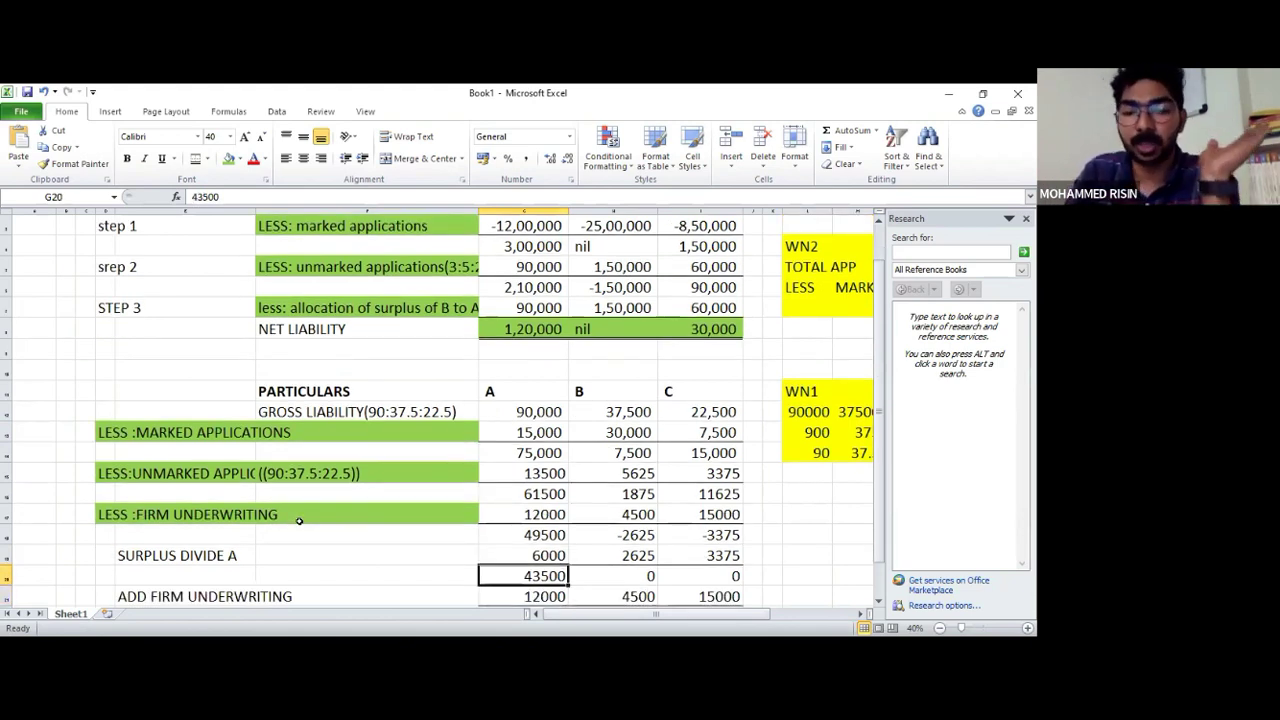
{"action": "key", "text": "Down"}
{"action": "key", "text": "Down"}
{"action": "key", "text": "Down"}
{"action": "key", "text": "Up"}
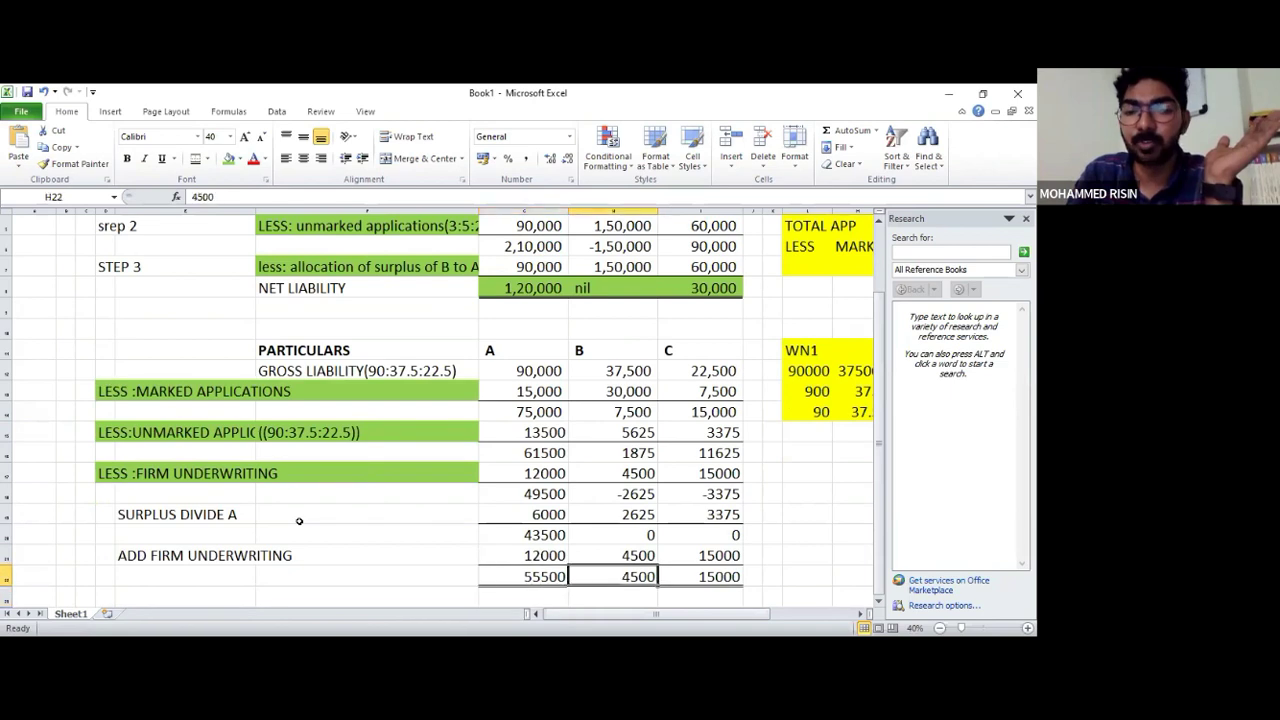
{"action": "key", "text": "Right"}
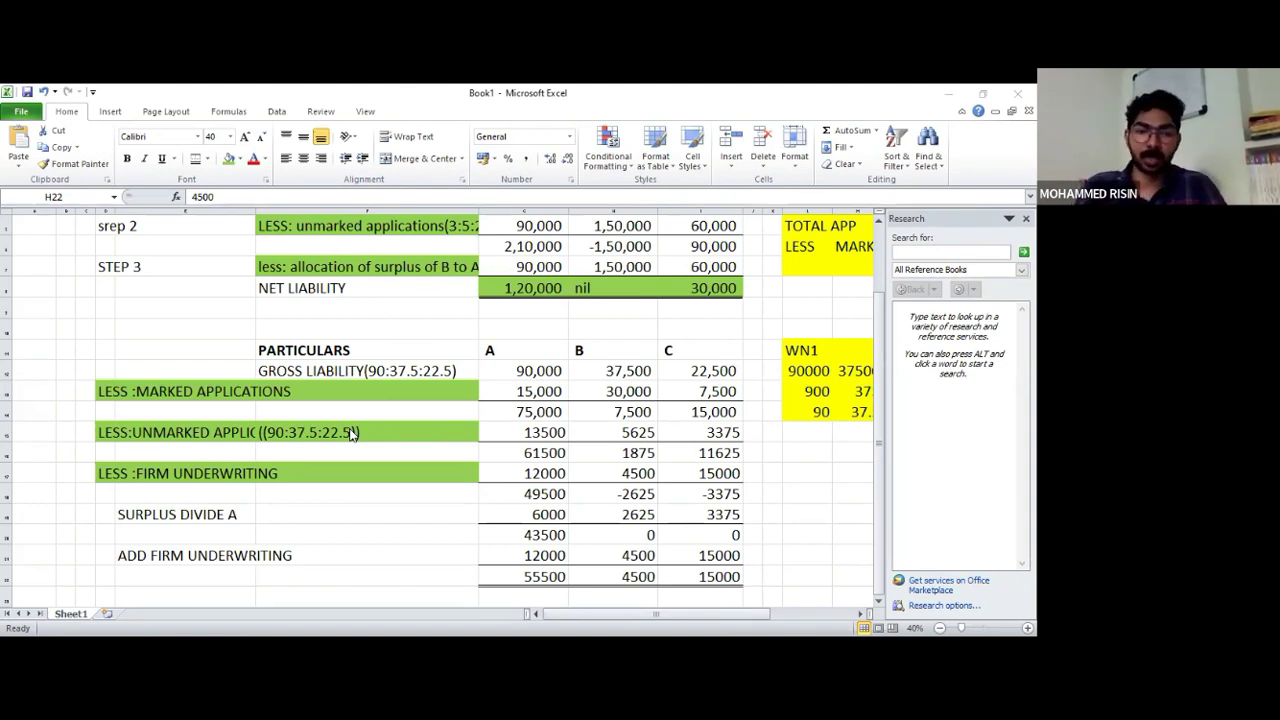
Check the underwriting question's requirements in J19 QP.pdf in the browser, and return to the Excel workbook
{"action": "left_click", "coordinate": [612, 576]}
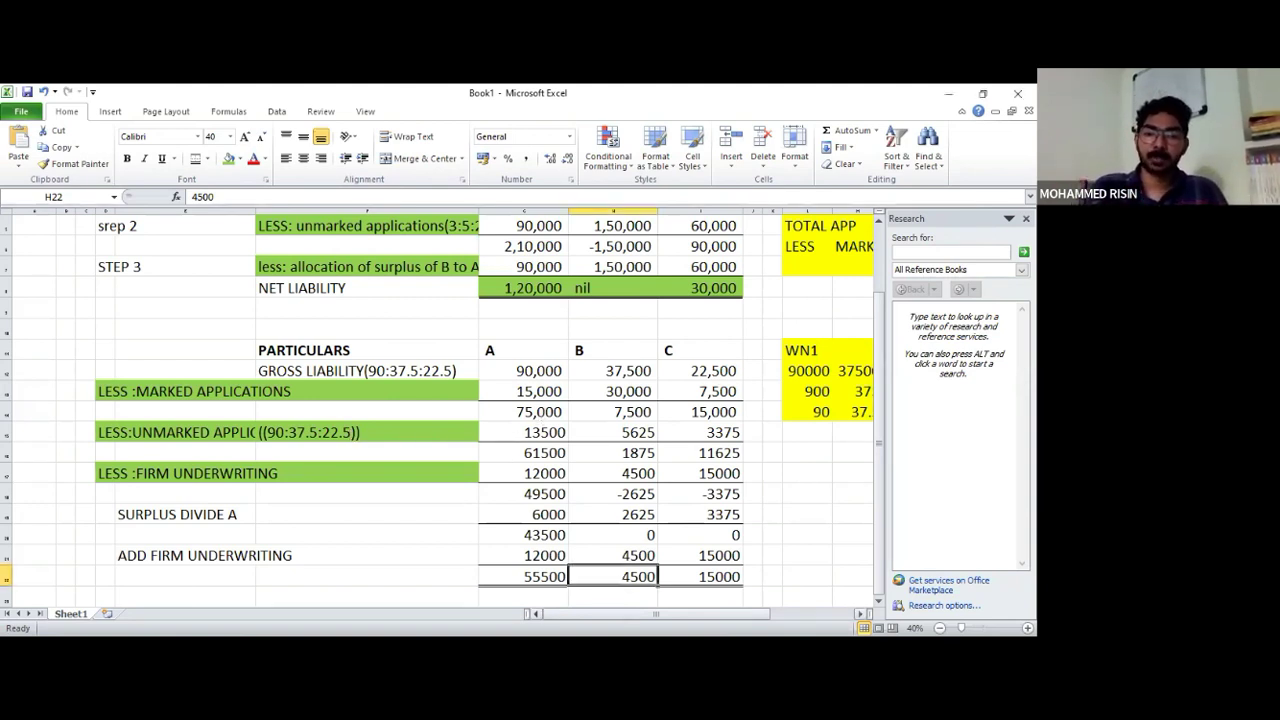
{"action": "left_click", "coordinate": [545, 577]}
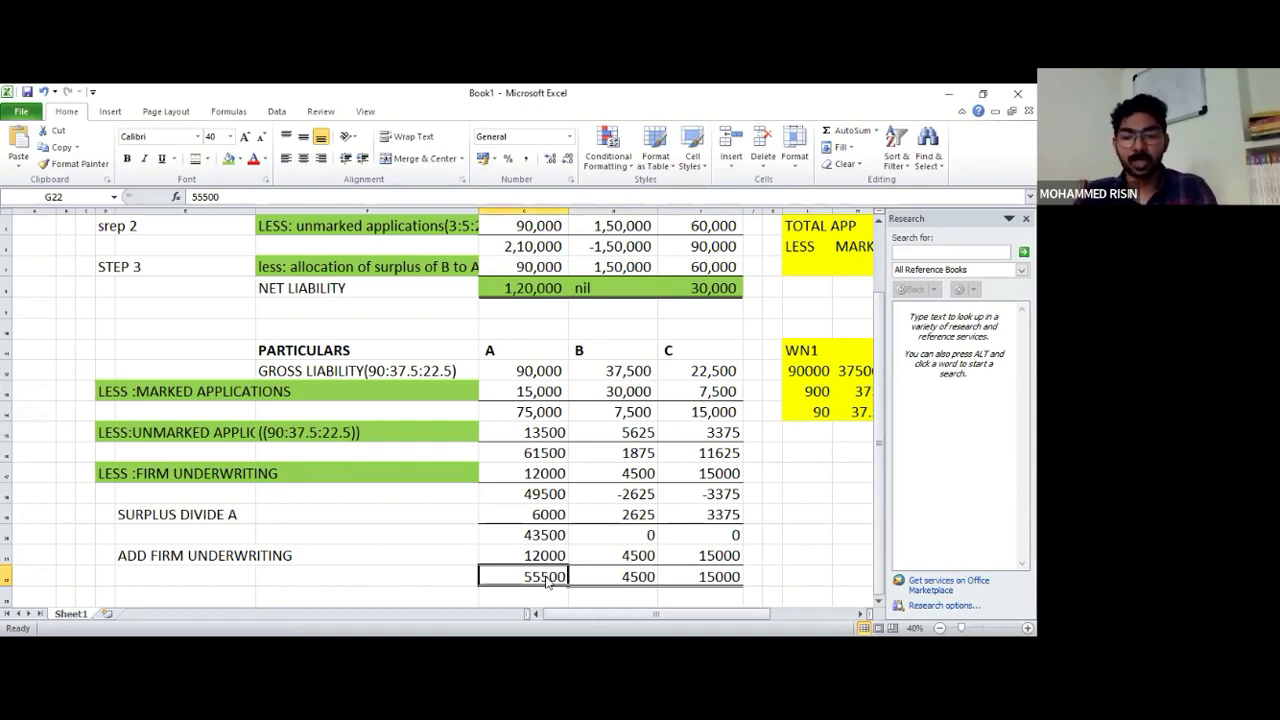
{"action": "key", "text": "alt+Tab"}
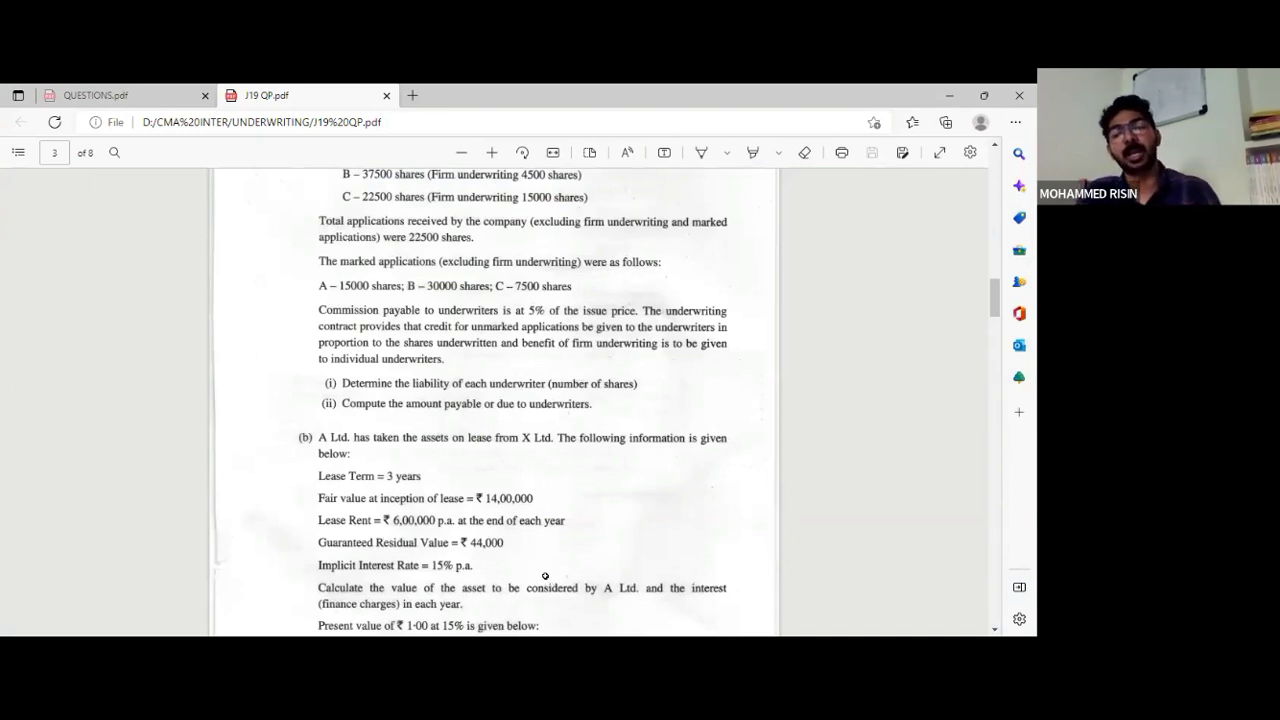
{"action": "key", "text": "alt+Tab"}
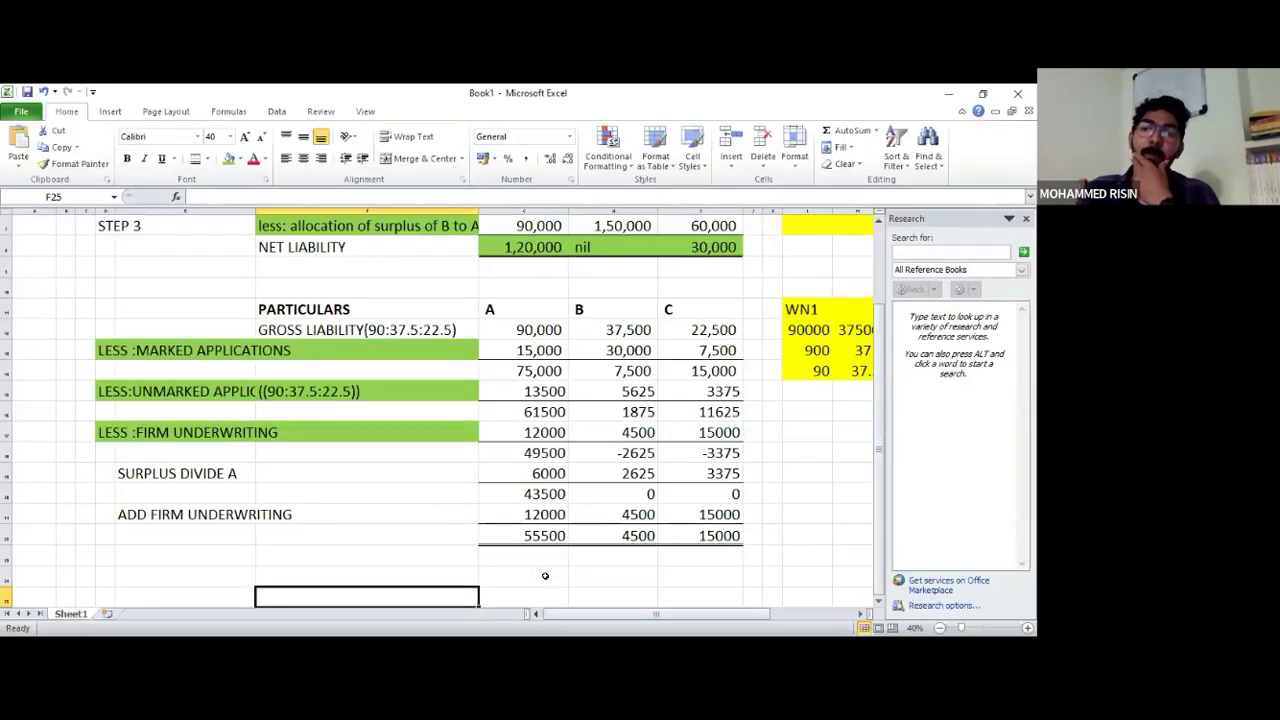
Enter the headings A, B and C in G24:I24 below the liability table and make them bold
{"action": "scroll", "coordinate": [545, 576], "scroll_direction": "down", "scroll_amount": 1}
{"action": "key", "text": "Left"}
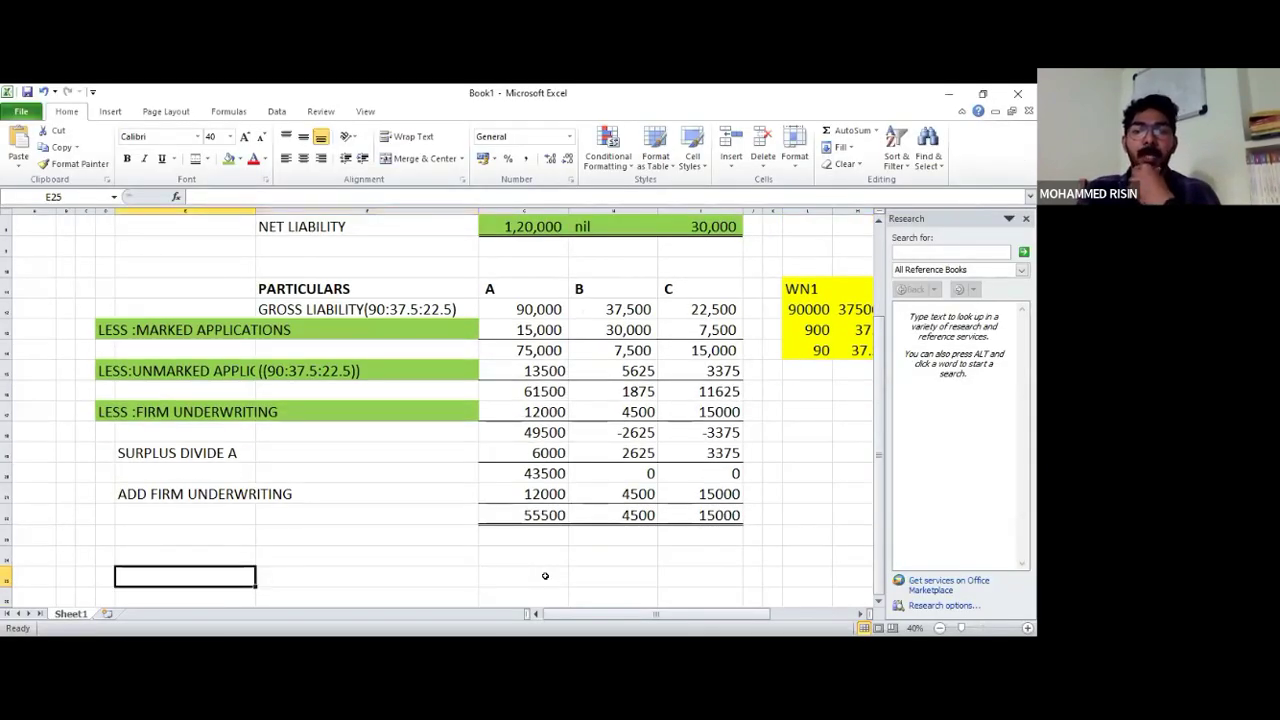
{"action": "key", "text": "Right"}
{"action": "key", "text": "Right"}
{"action": "key", "text": "Up"}
{"action": "key", "text": "Left"}
{"action": "key", "text": "Left"}
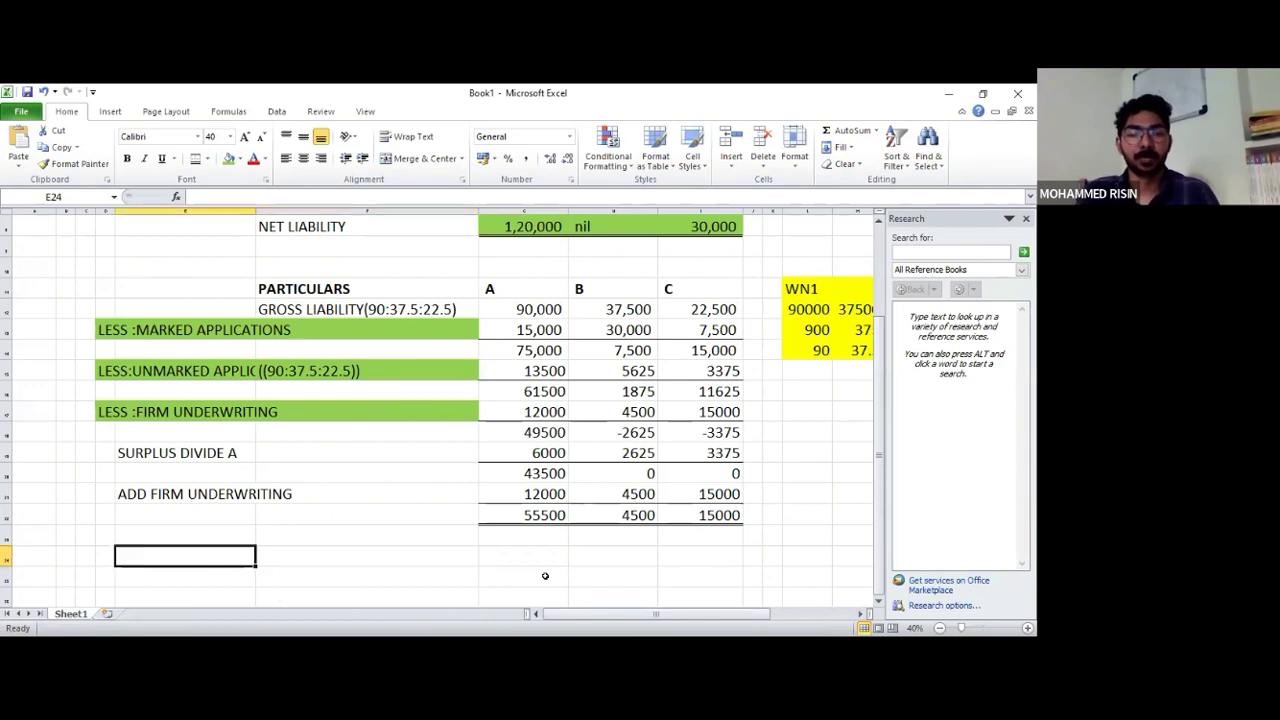
{"action": "key", "text": "Right"}
{"action": "key", "text": "Right"}
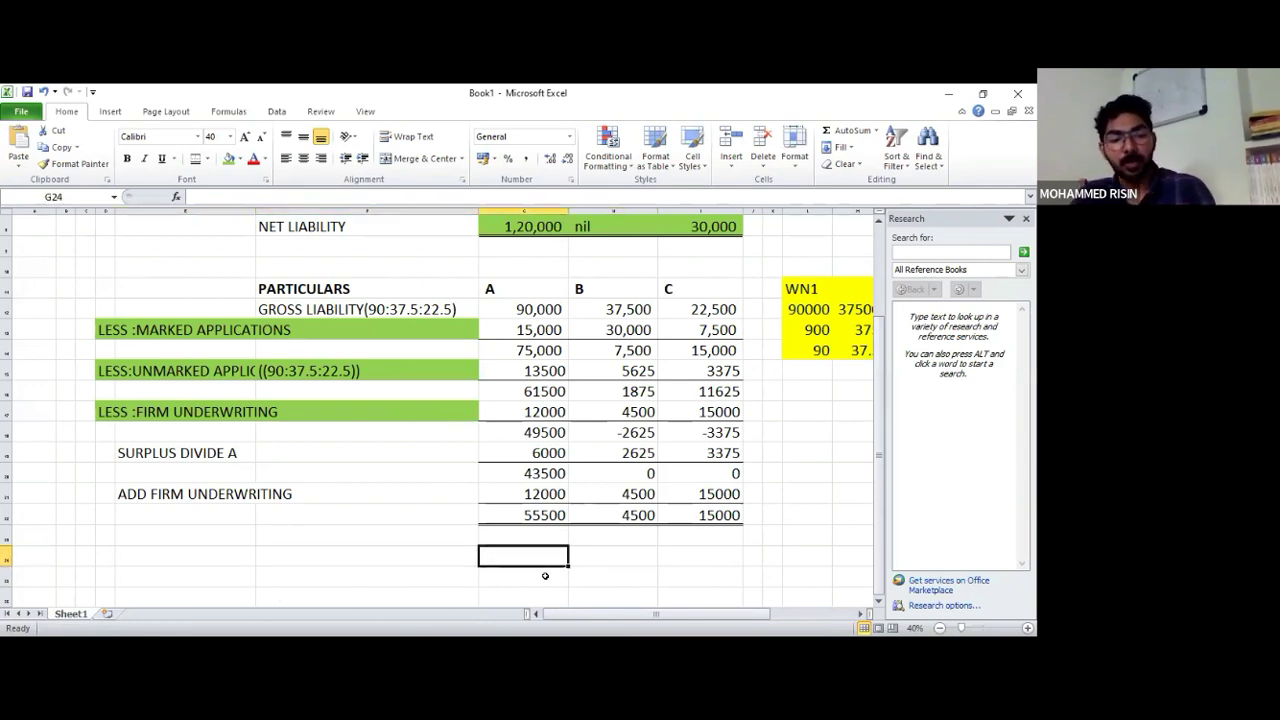
{"action": "type", "text": "A0"}
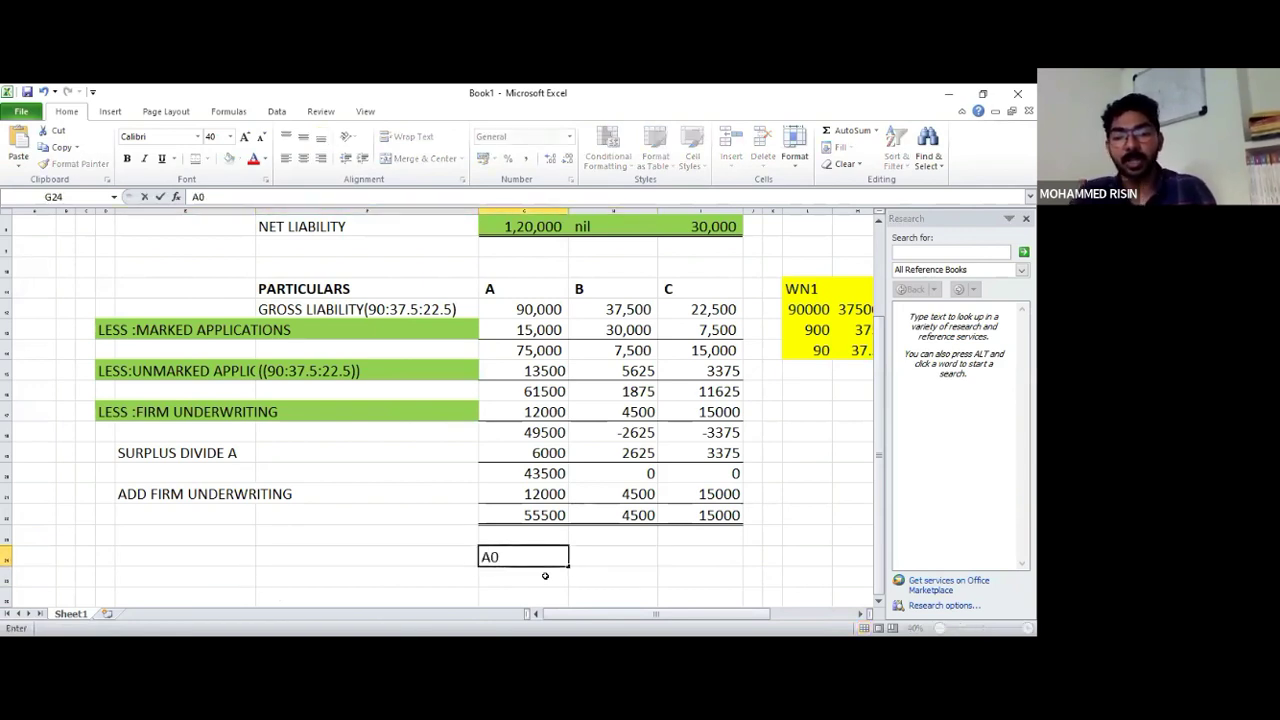
{"action": "key", "text": "BackSpace"}
{"action": "key", "text": "Right"}
{"action": "type", "text": "B"}
{"action": "key", "text": "Right"}
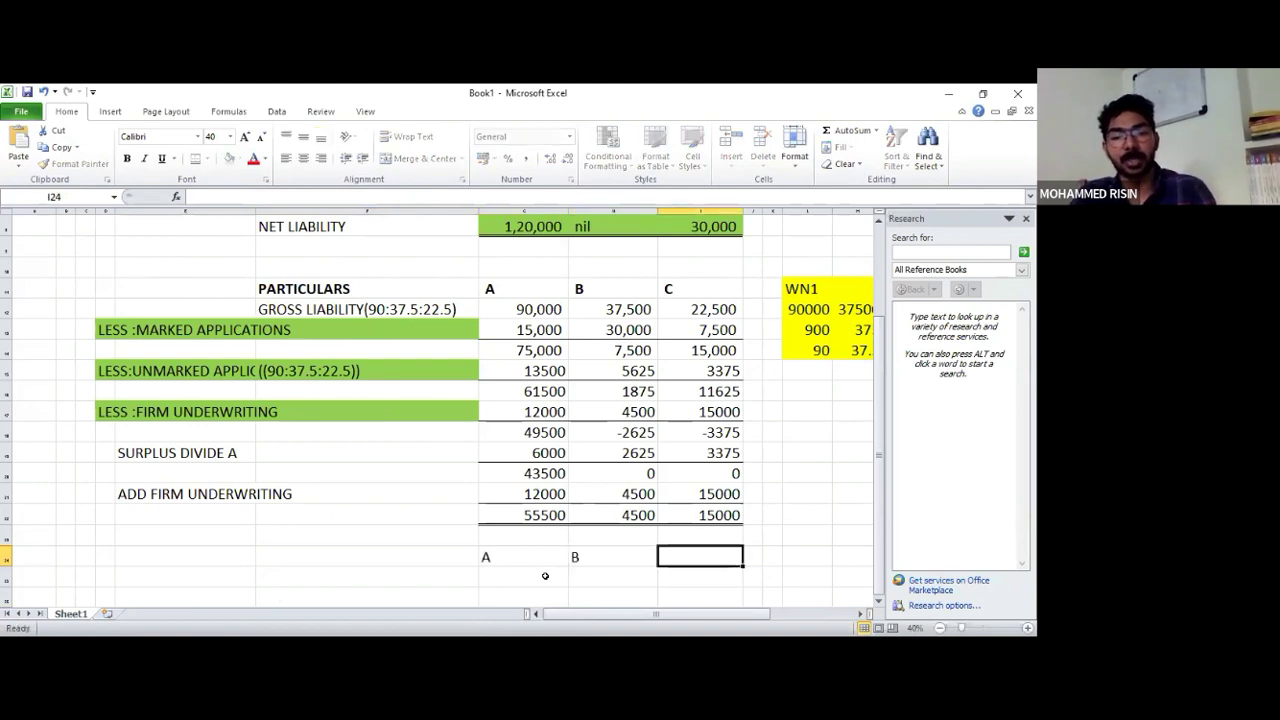
{"action": "type", "text": "C"}
{"action": "key", "text": "shift+Left"}
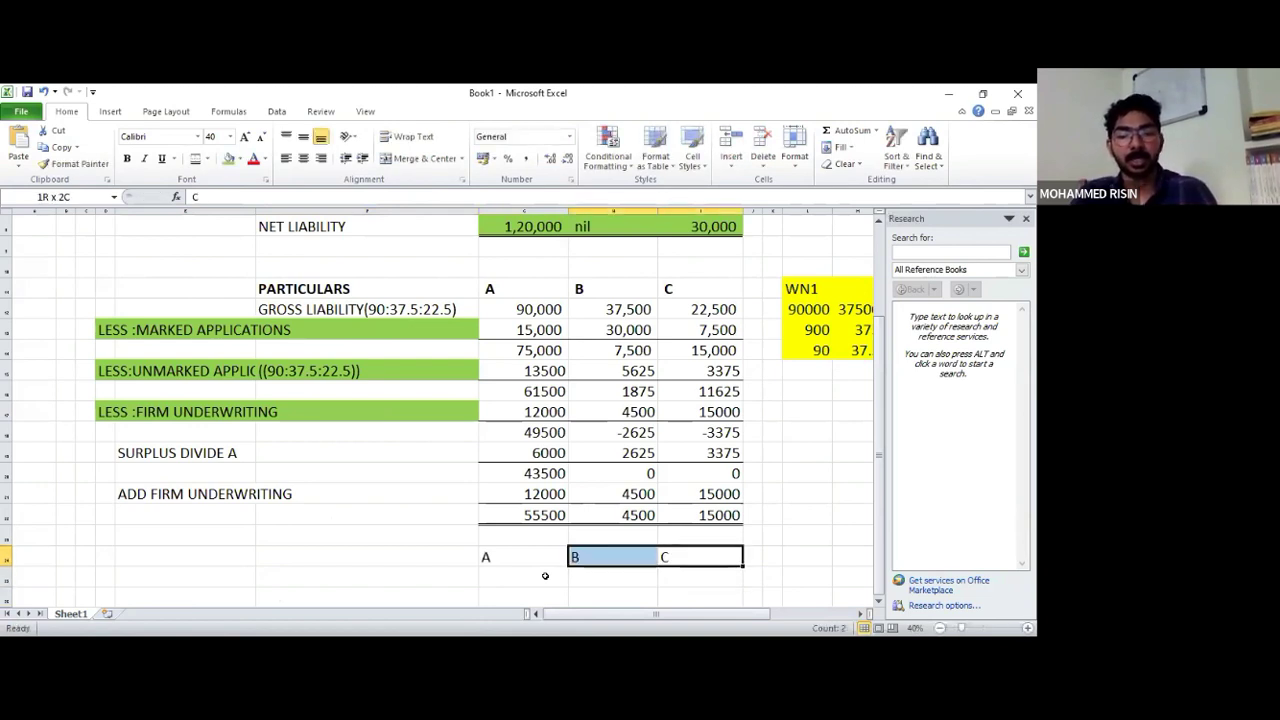
{"action": "key", "text": "shift+Left"}
{"action": "key", "text": "Down"}
{"action": "key", "text": "Left"}
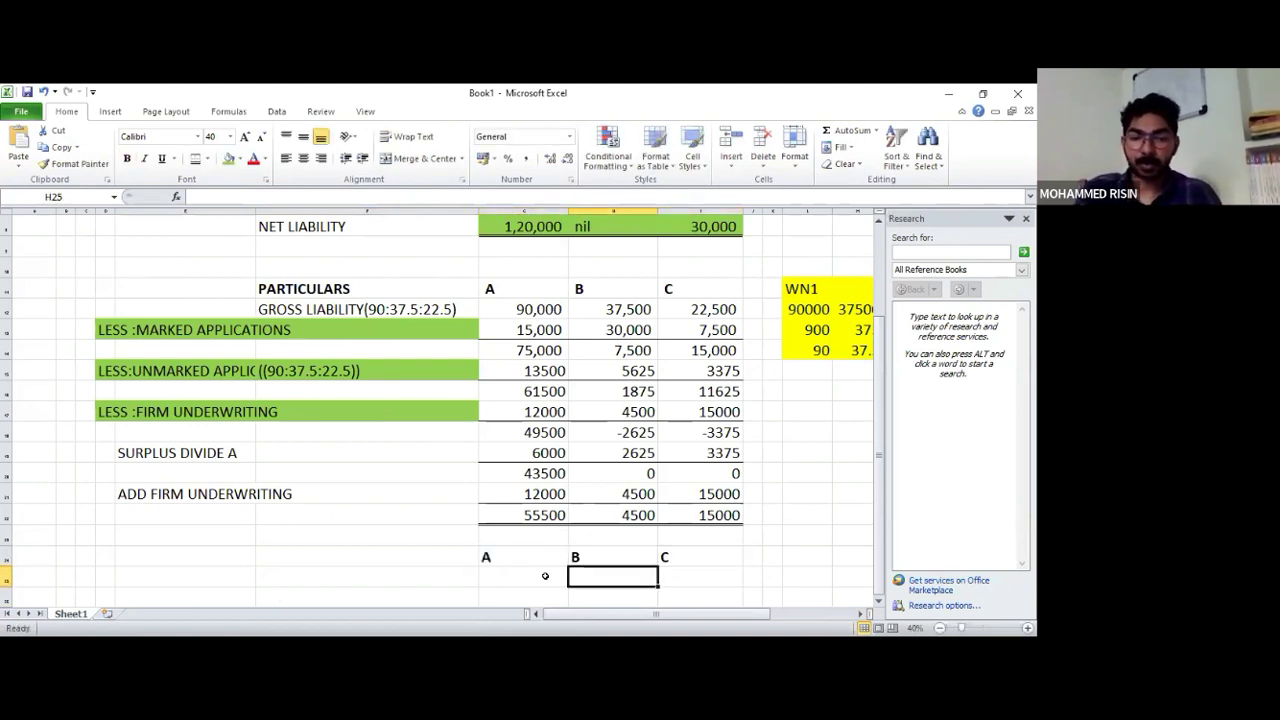
Label the final totals row TOTAL LIABILITY in F22
{"action": "key", "text": "Left"}
{"action": "key", "text": "Left"}
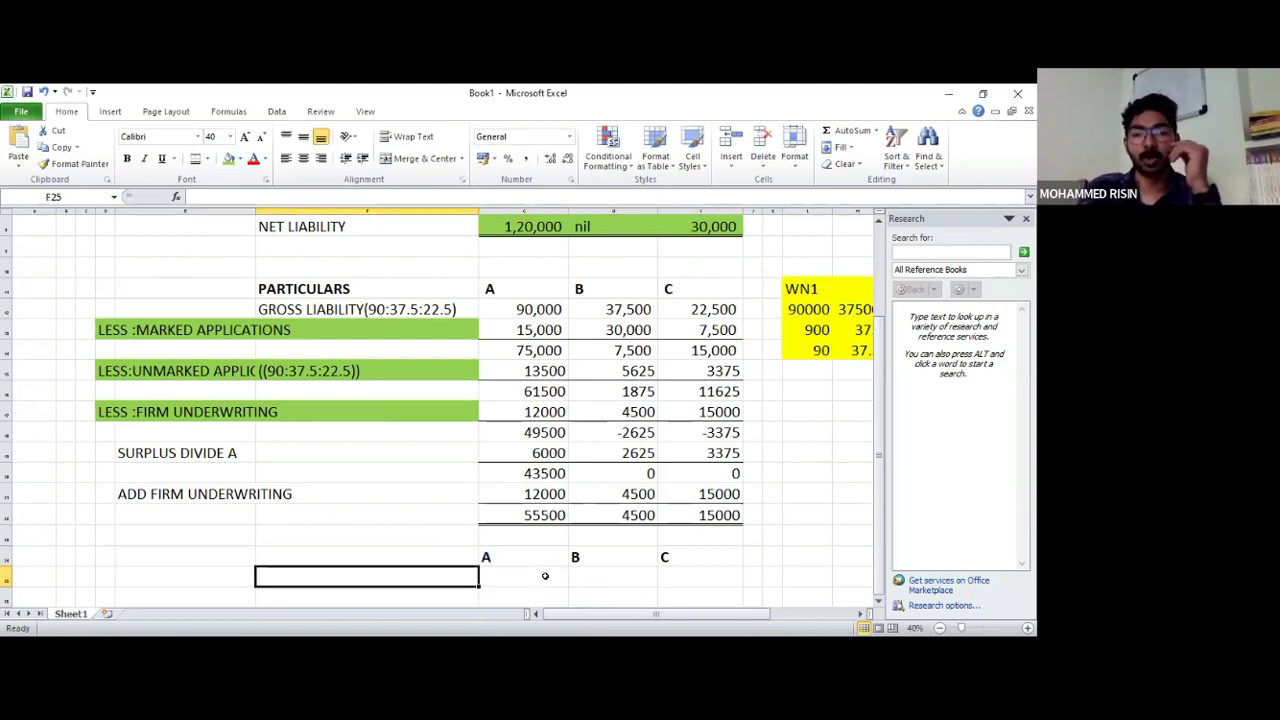
{"action": "key", "text": "Right"}
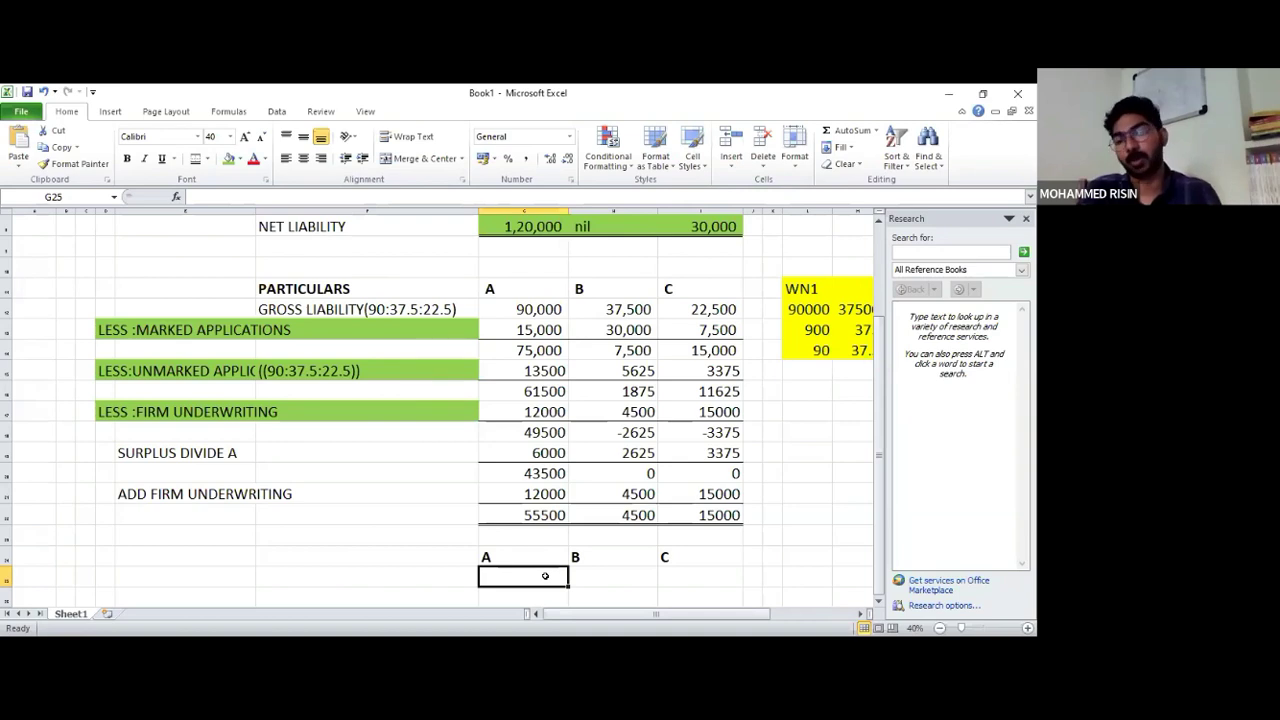
{"action": "key", "text": "Left"}
{"action": "key", "text": "Up"}
{"action": "key", "text": "Up"}
{"action": "key", "text": "Up"}
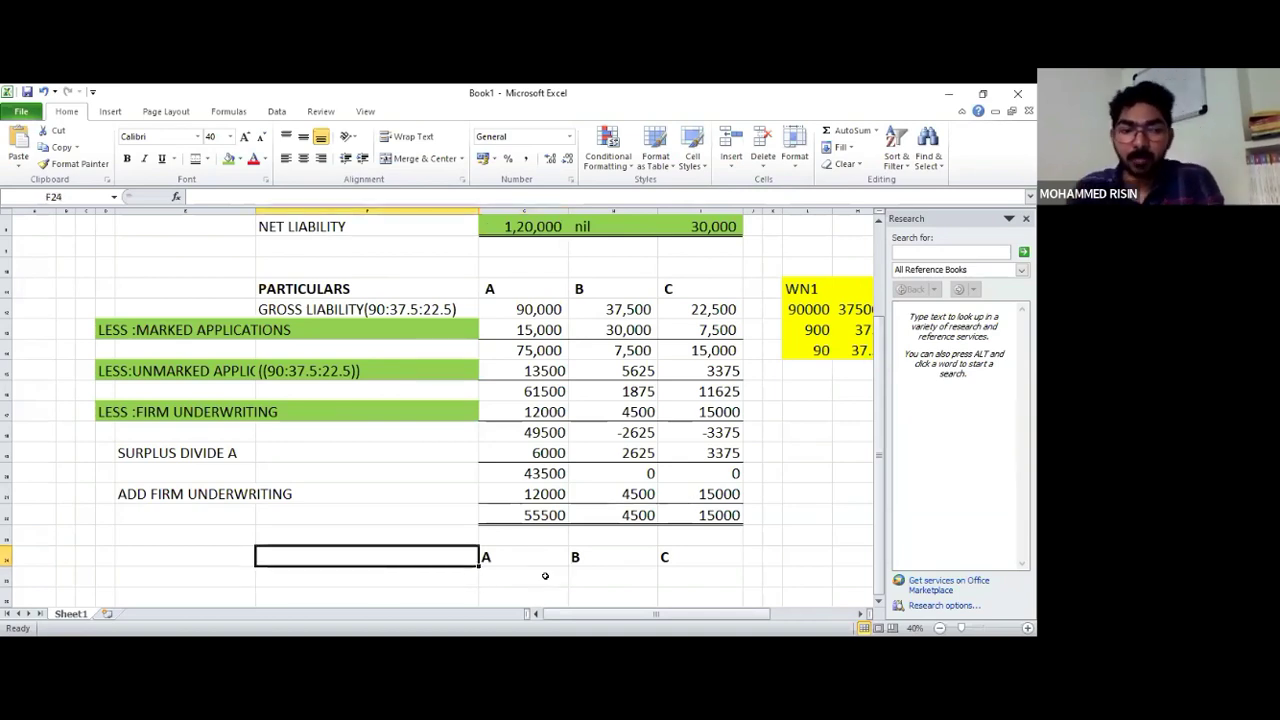
{"action": "type", "text": "TOTL"}
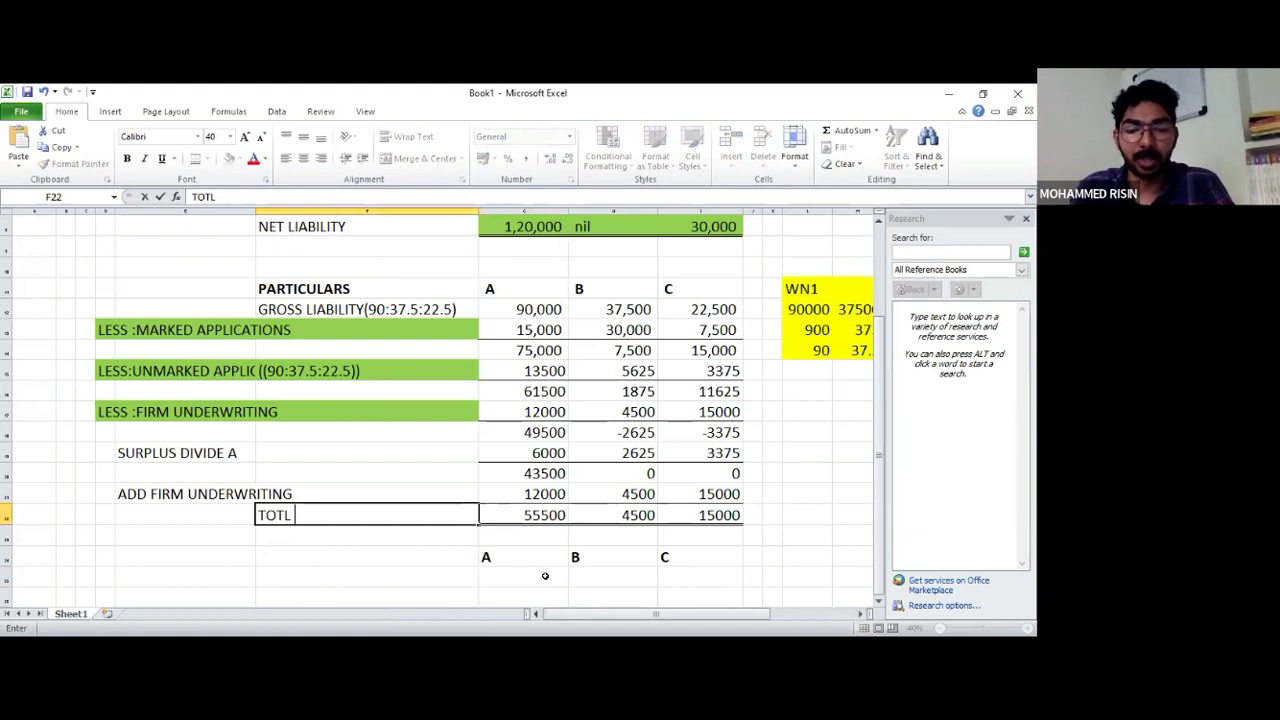
{"action": "key", "text": "BackSpace"}
{"action": "type", "text": "AL"}
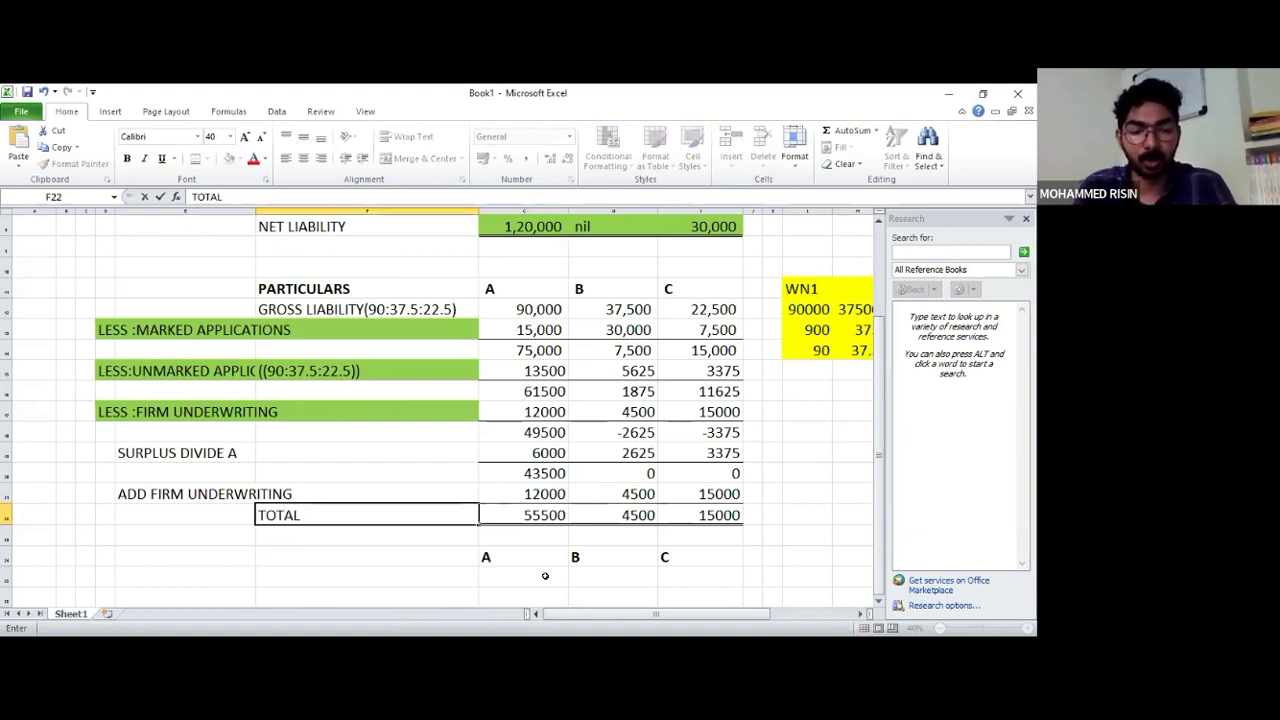
{"action": "type", "text": " LI"}
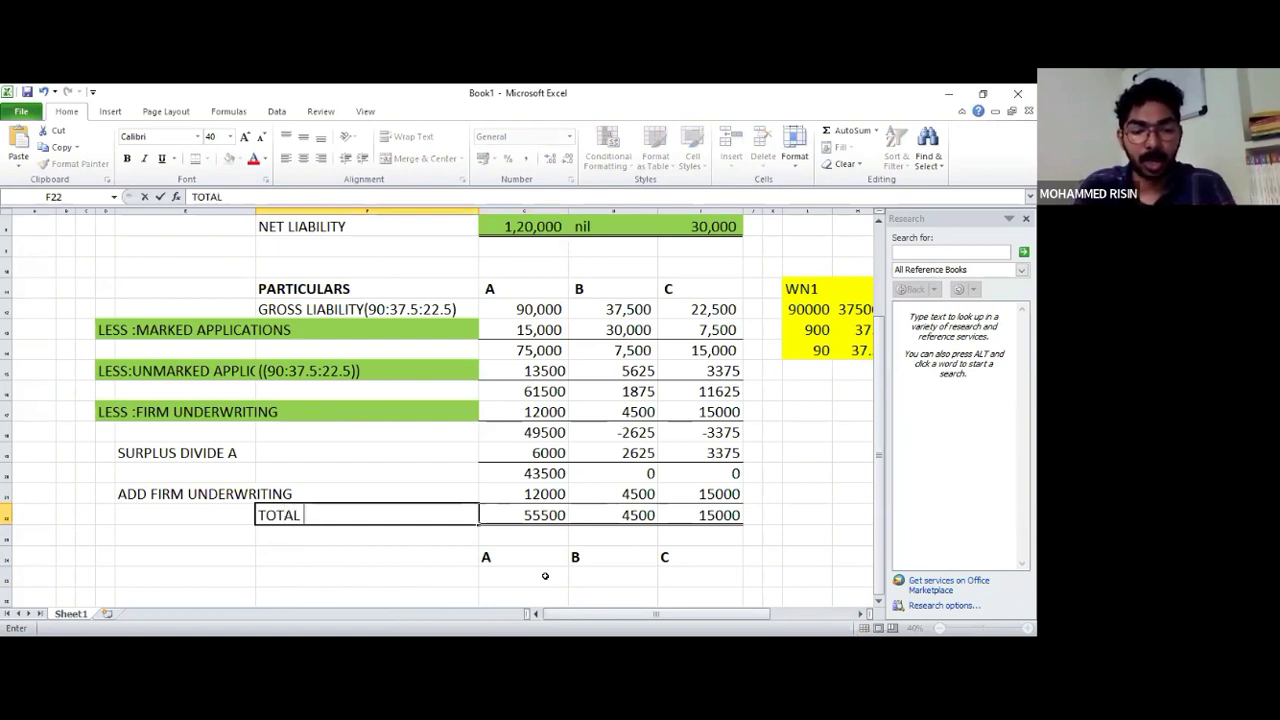
{"action": "type", "text": "ABILITY"}
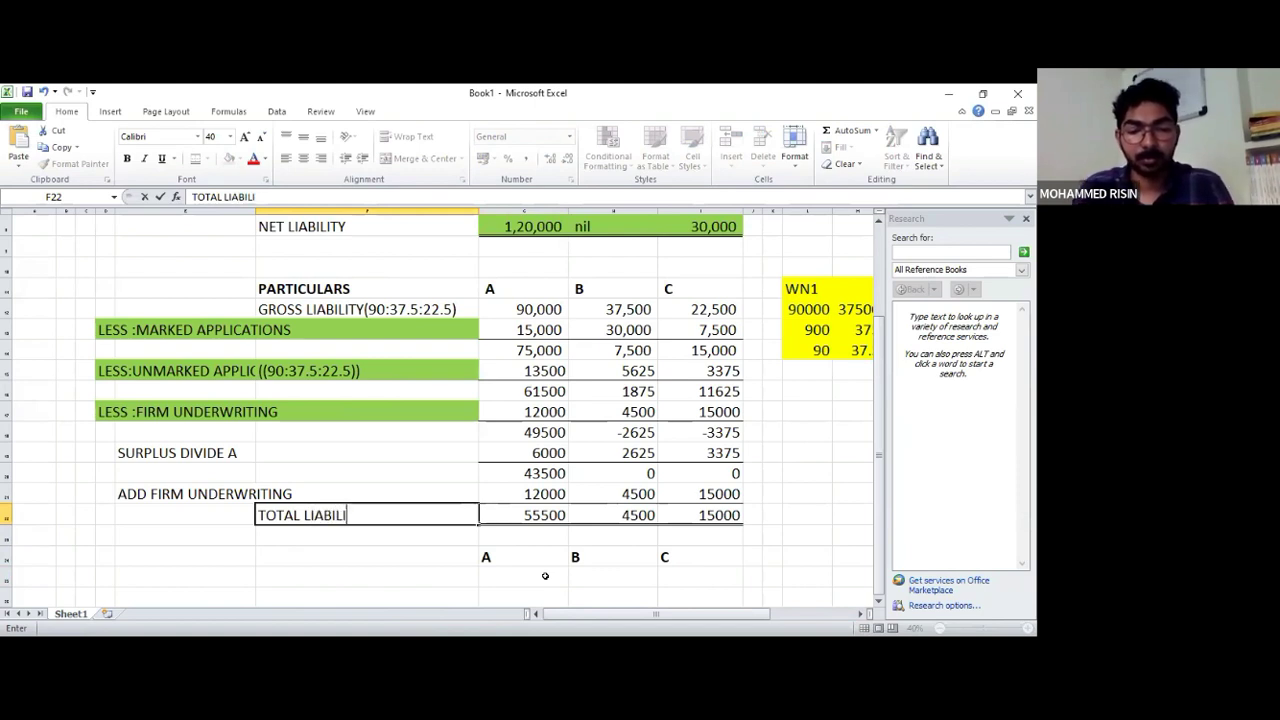
{"action": "key", "text": "Return"}
Fill the total liability values of A, B and C in G22:I22 with green
{"action": "key", "text": "Left"}
{"action": "key", "text": "Down"}
{"action": "key", "text": "Down"}
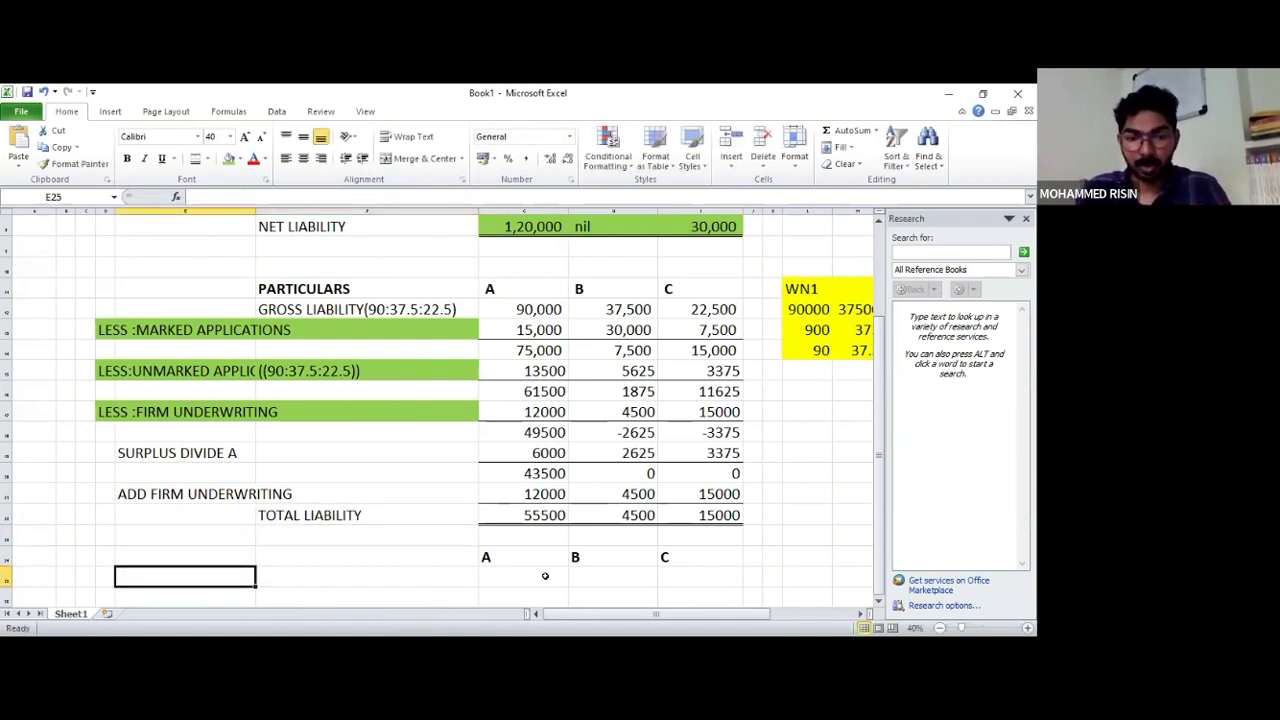
{"action": "key", "text": "Right"}
{"action": "key", "text": "Right"}
{"action": "key", "text": "Up"}
{"action": "key", "text": "Up"}
{"action": "key", "text": "Up"}
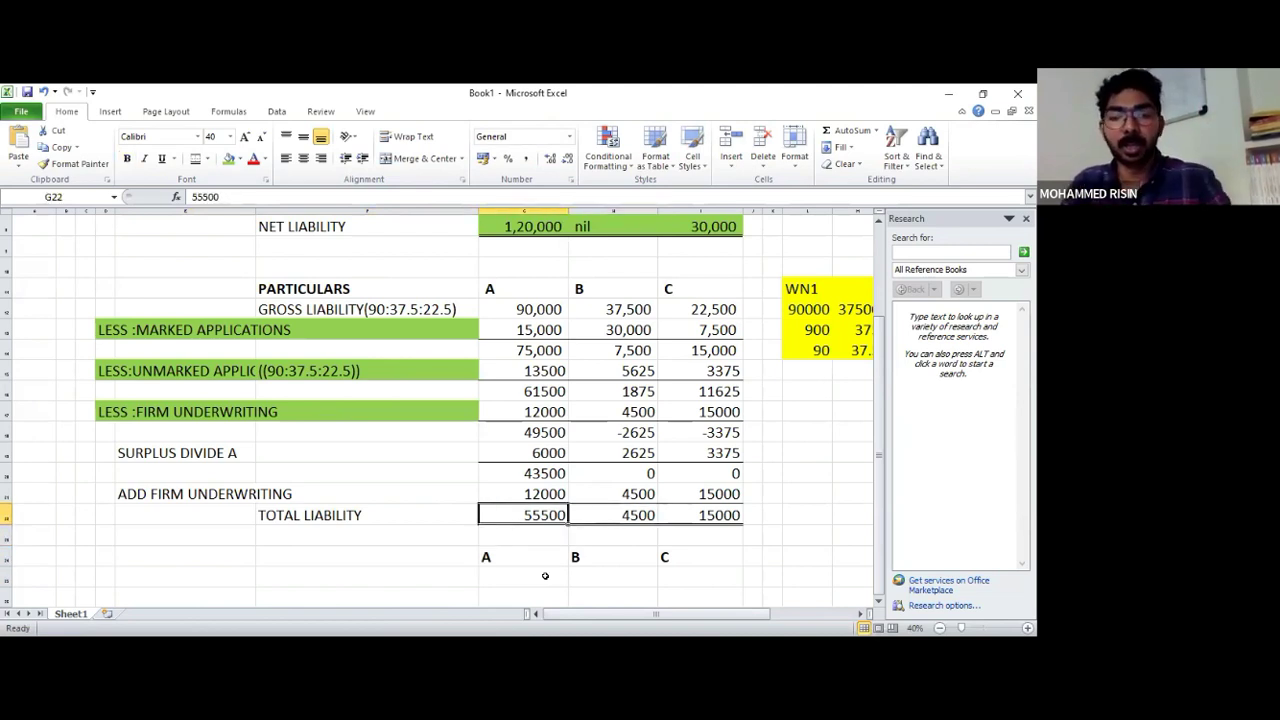
{"action": "key", "text": "shift+Right"}
{"action": "key", "text": "shift+Right"}
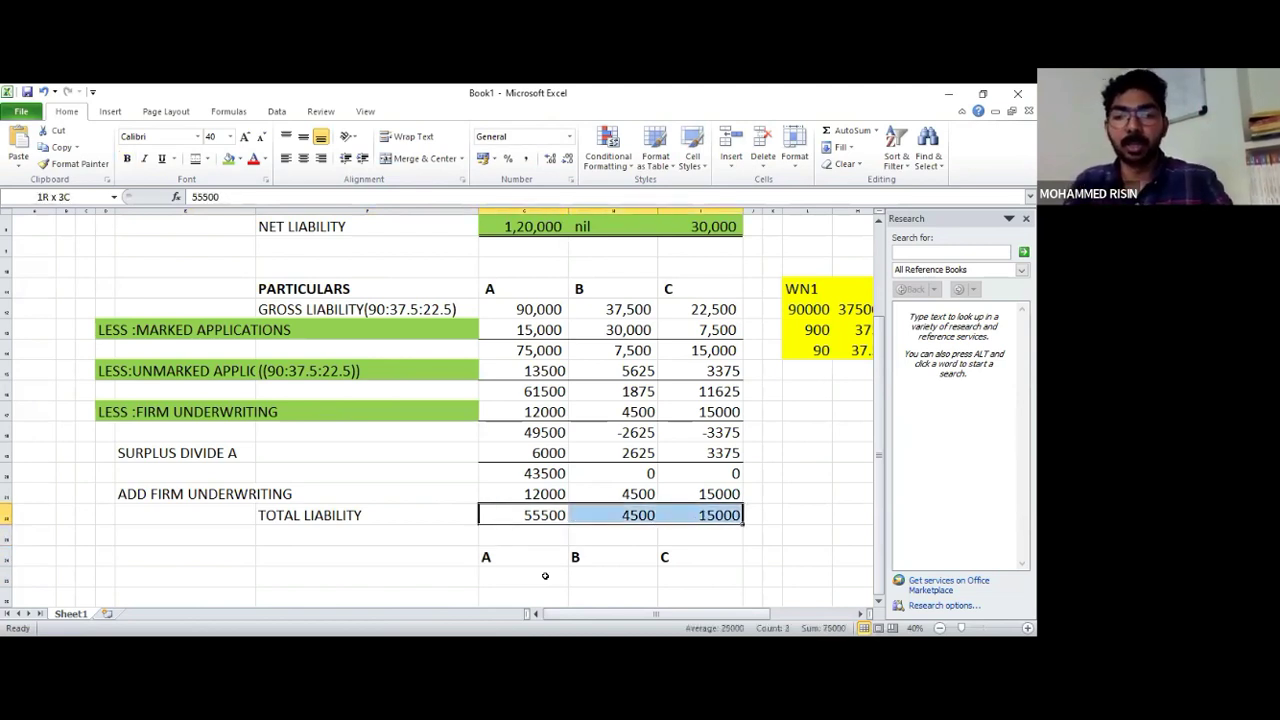
{"action": "left_click", "coordinate": [229, 159]}
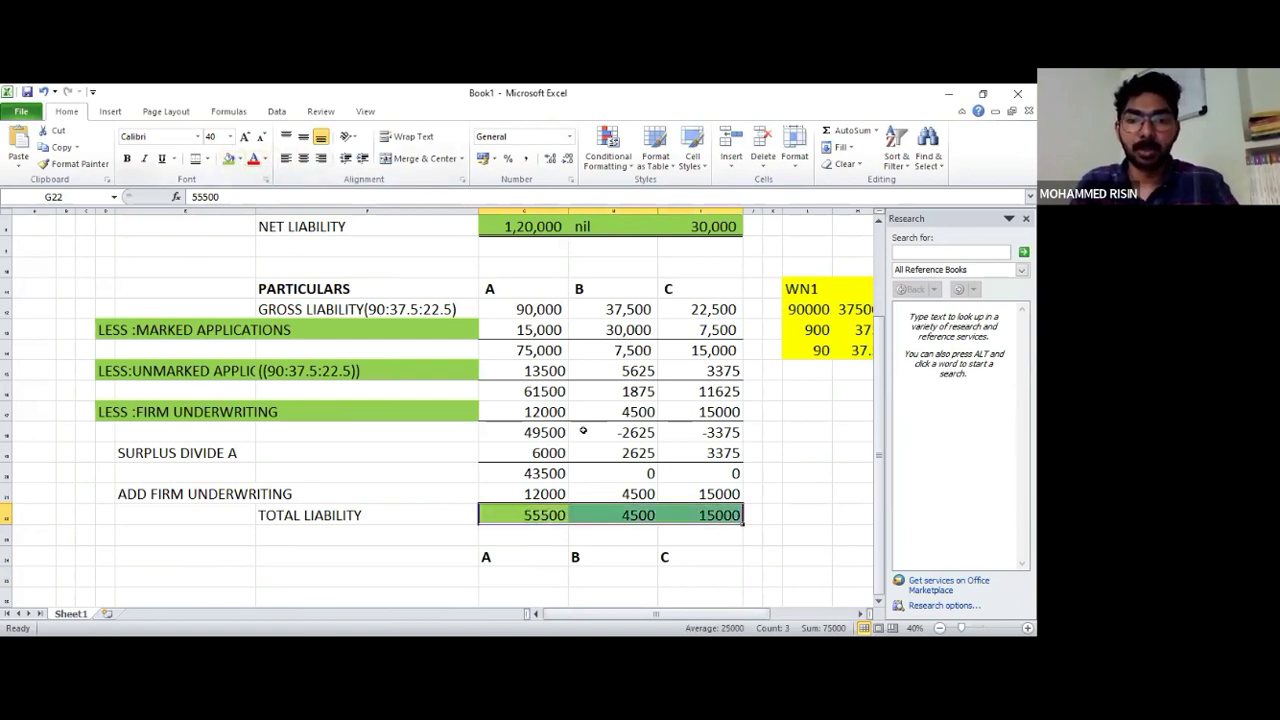
Label the first row of the amount-payable table SHARES TO PURCHASE in F25
{"action": "left_click", "coordinate": [636, 579]}
{"action": "left_click", "coordinate": [631, 516]}
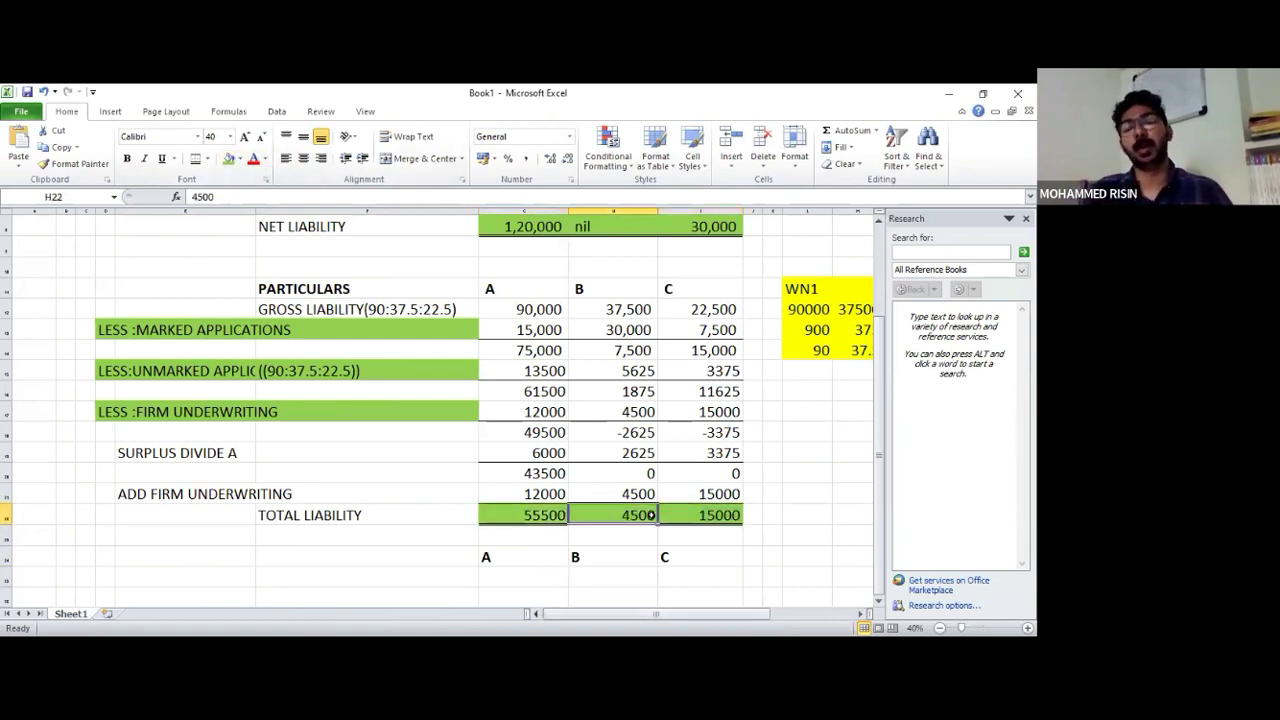
{"action": "left_click", "coordinate": [695, 515]}
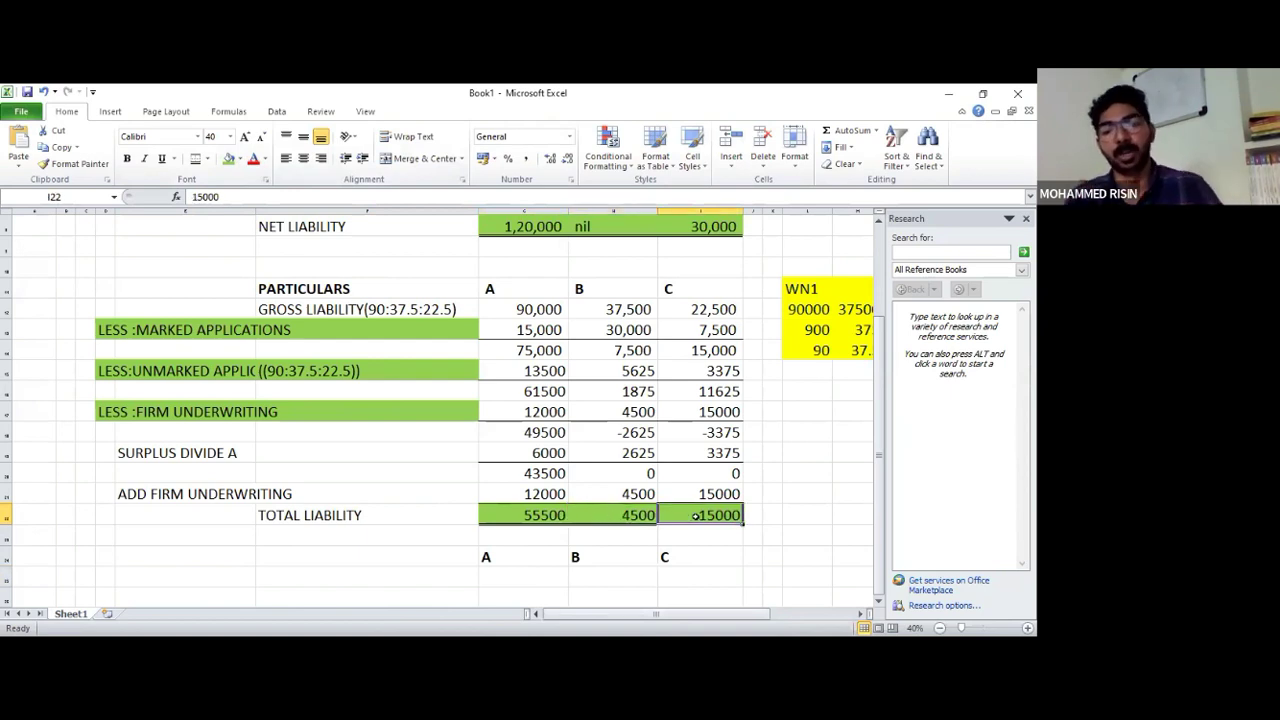
{"action": "left_click", "coordinate": [412, 577]}
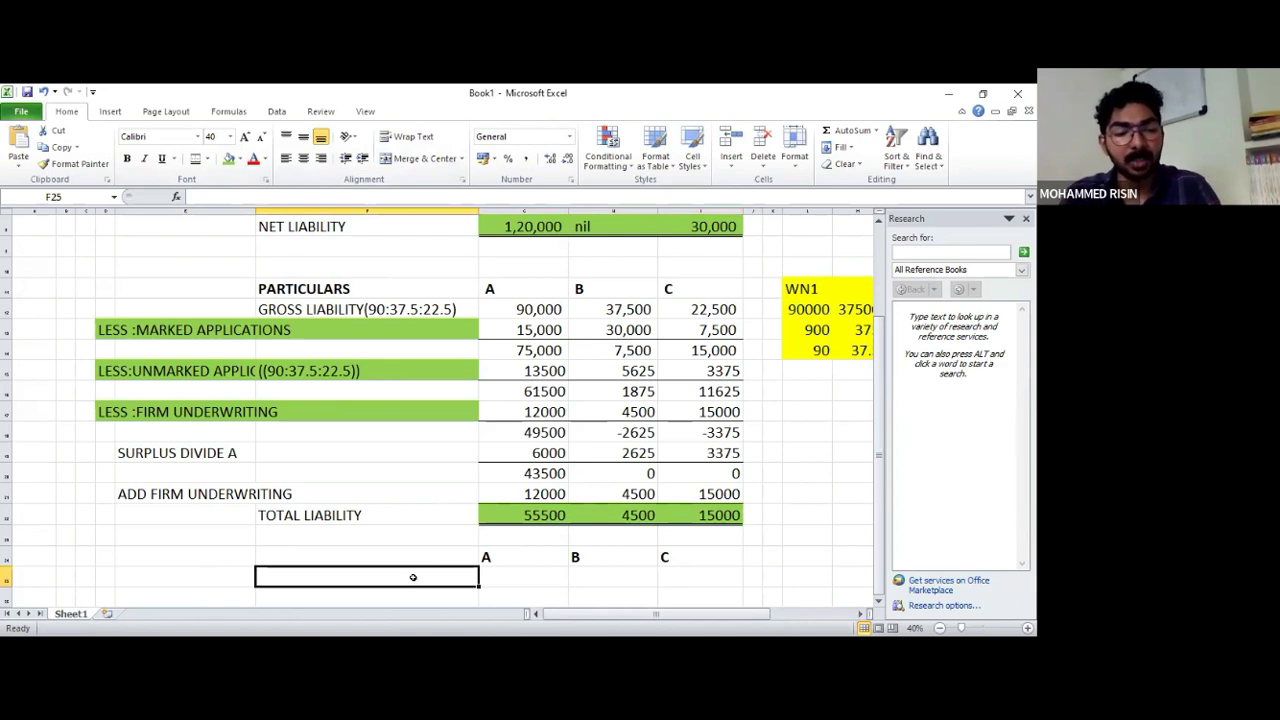
{"action": "type", "text": "SHAT"}
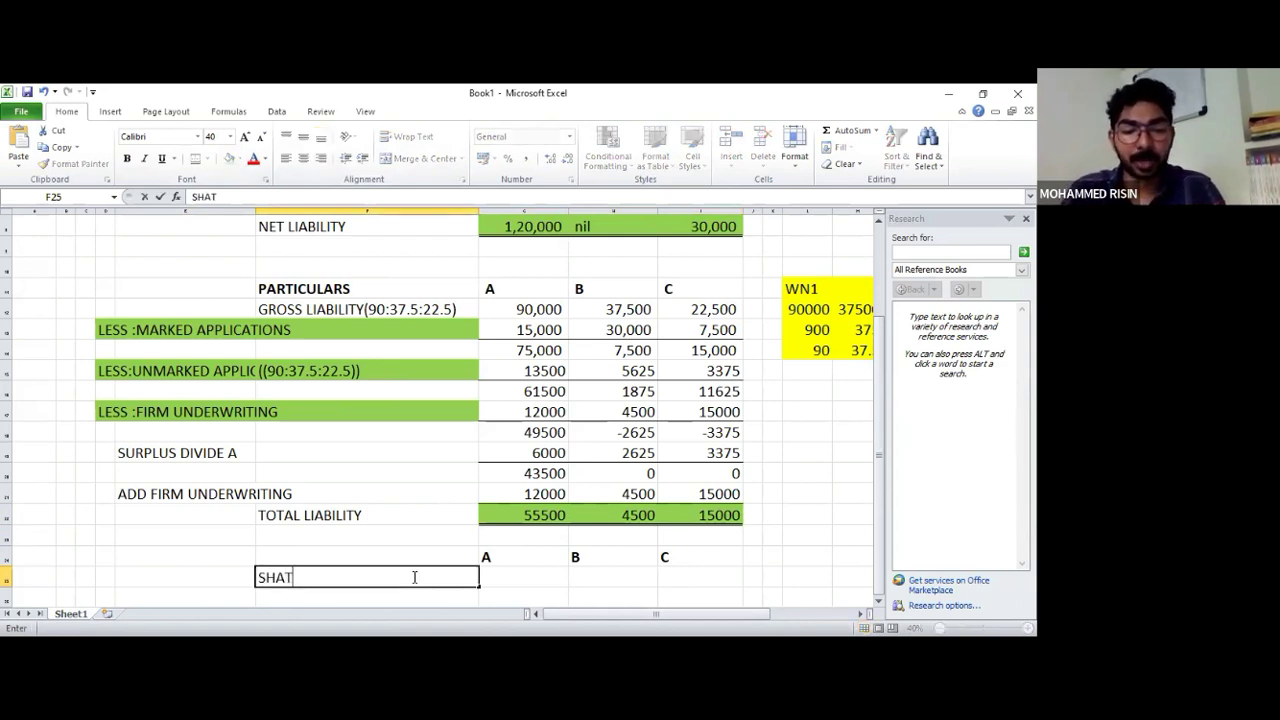
{"action": "key", "text": "BackSpace"}
{"action": "type", "text": "RES TO "}
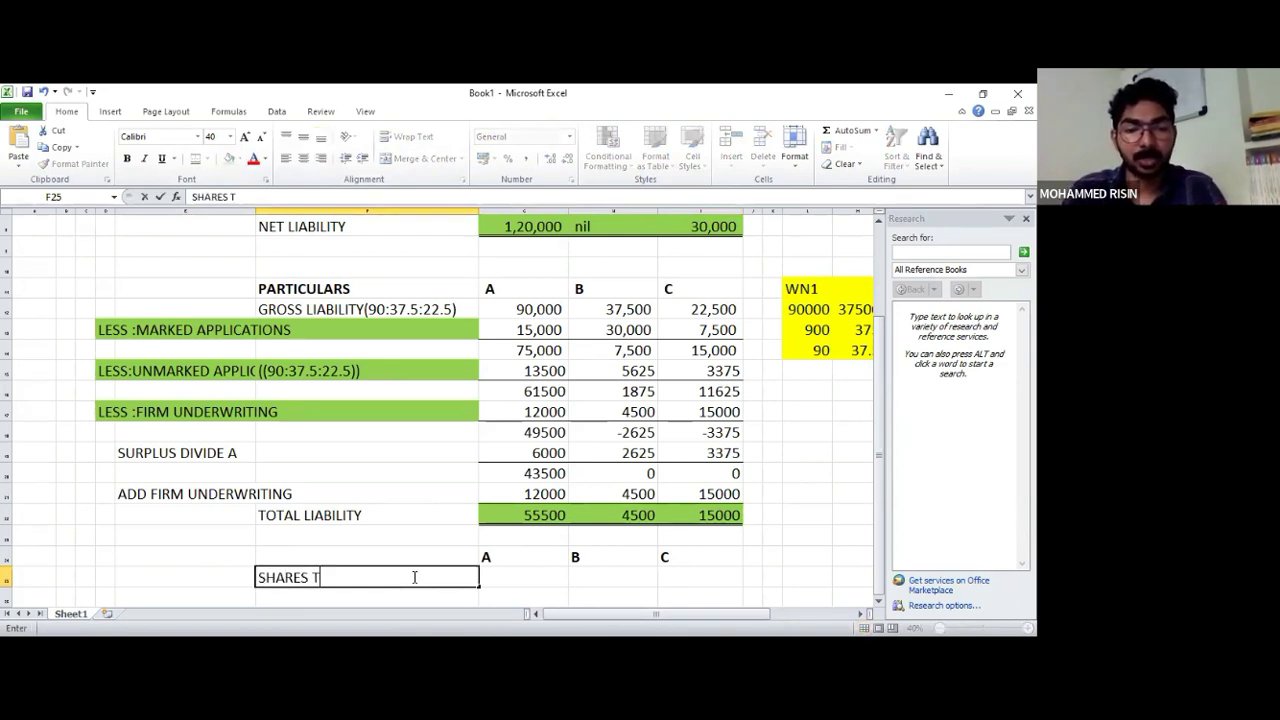
{"action": "type", "text": "PUR"}
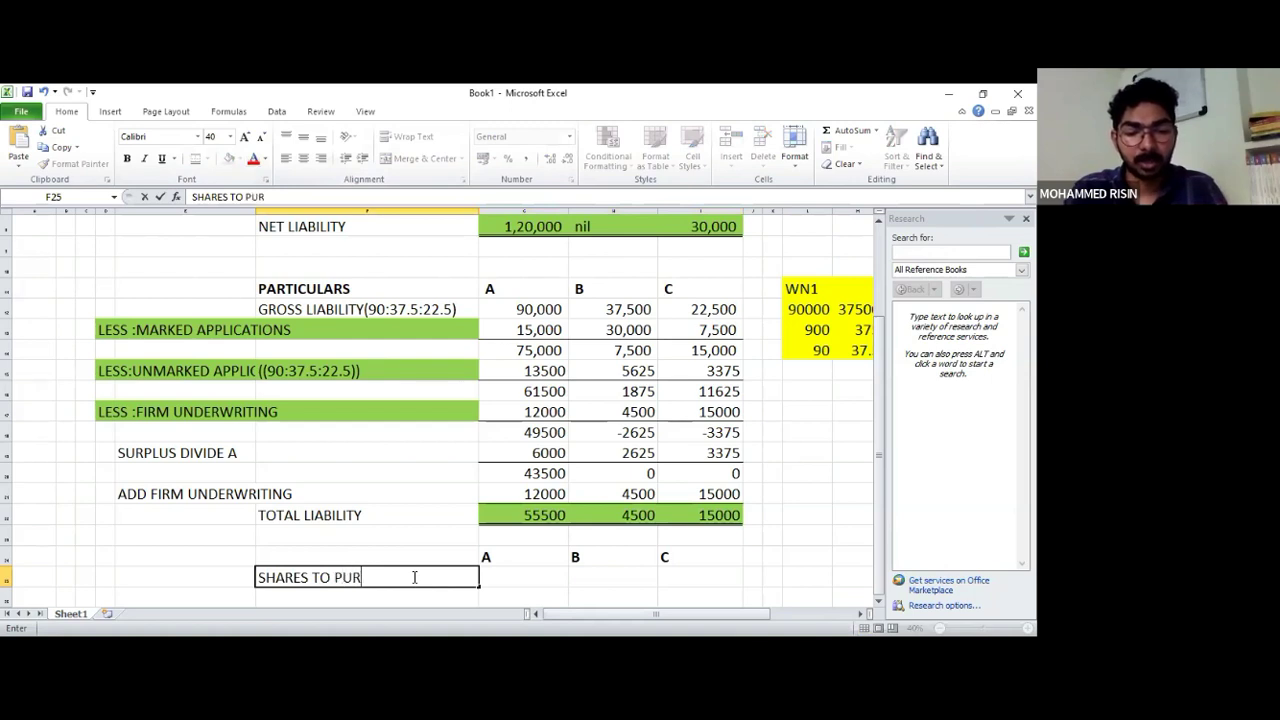
{"action": "type", "text": "CHASE"}
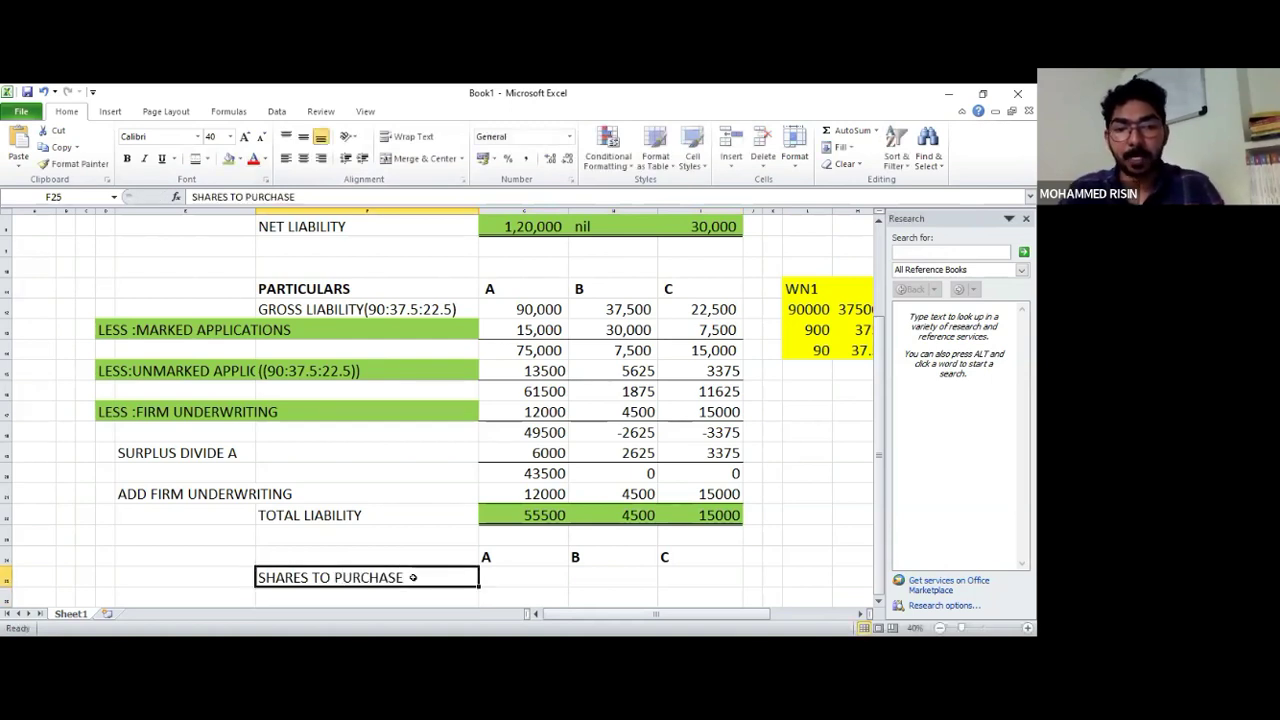
Check the share issue terms in J19 QP.pdf in the browser, and enter A's purchase amount of 11,10,000 in G25 of the Excel workbook
{"action": "key", "text": "Right"}
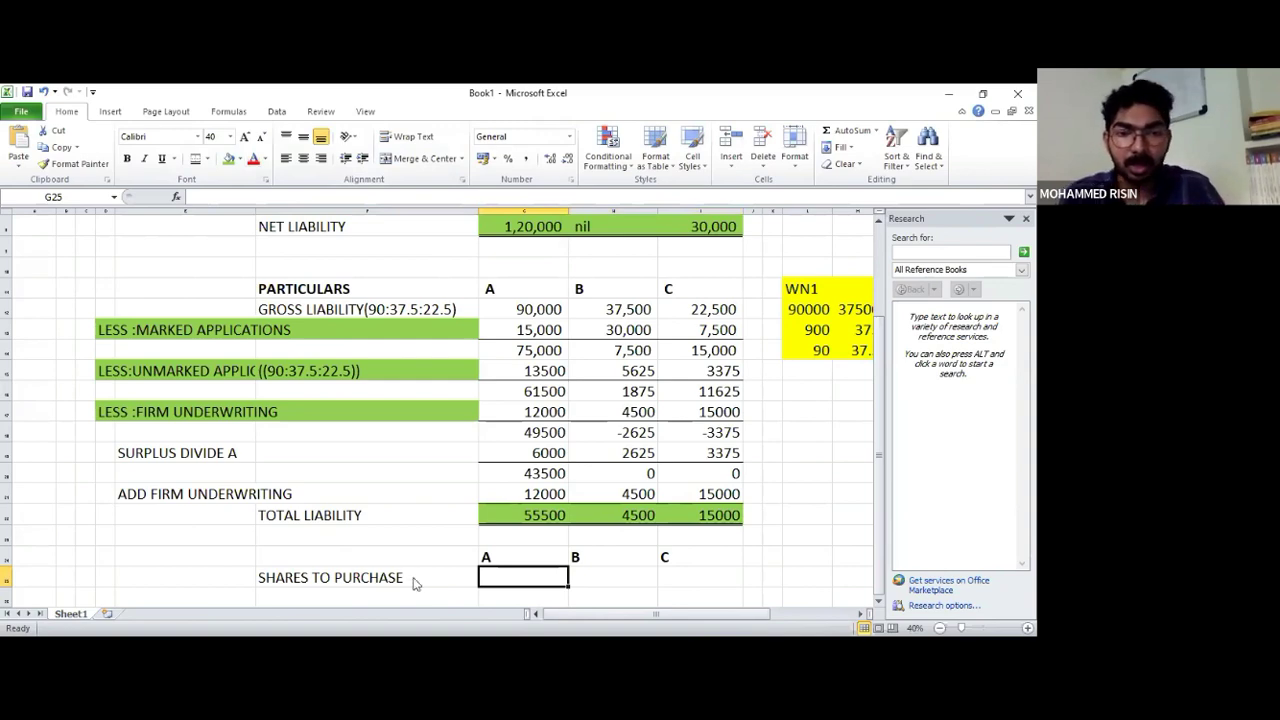
{"action": "key", "text": "alt+Tab"}
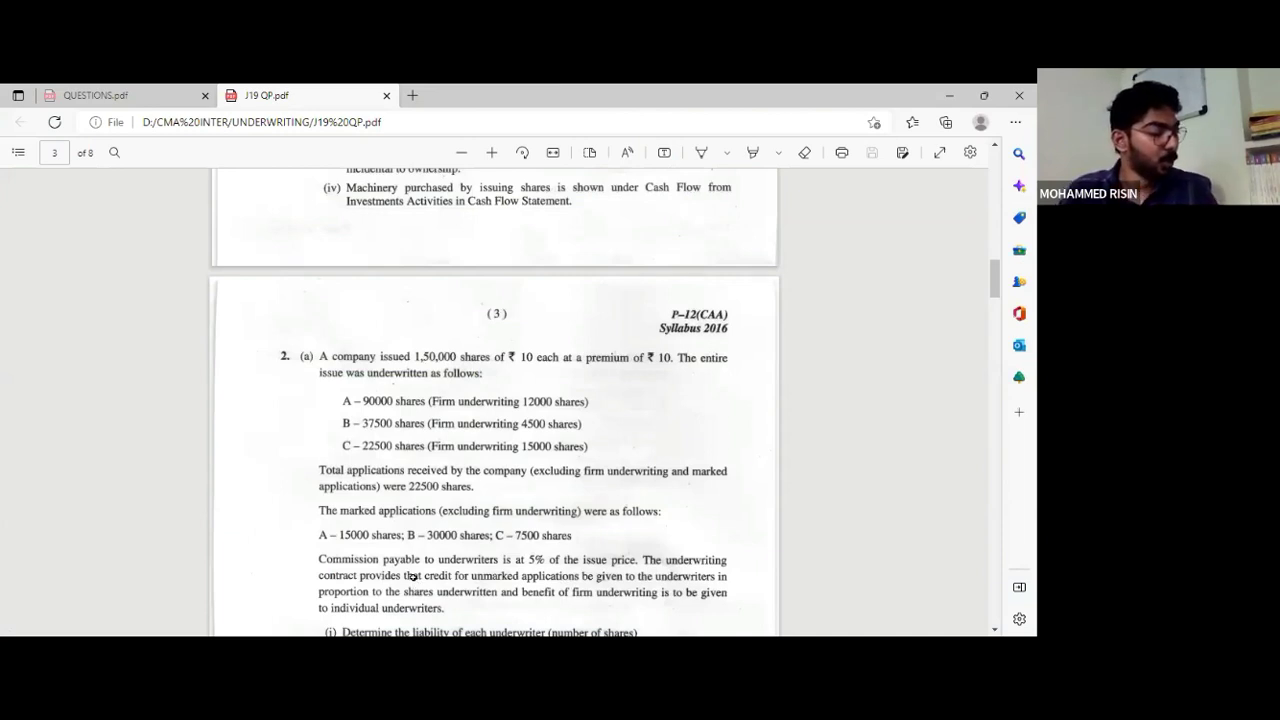
{"action": "key", "text": "alt+Tab"}
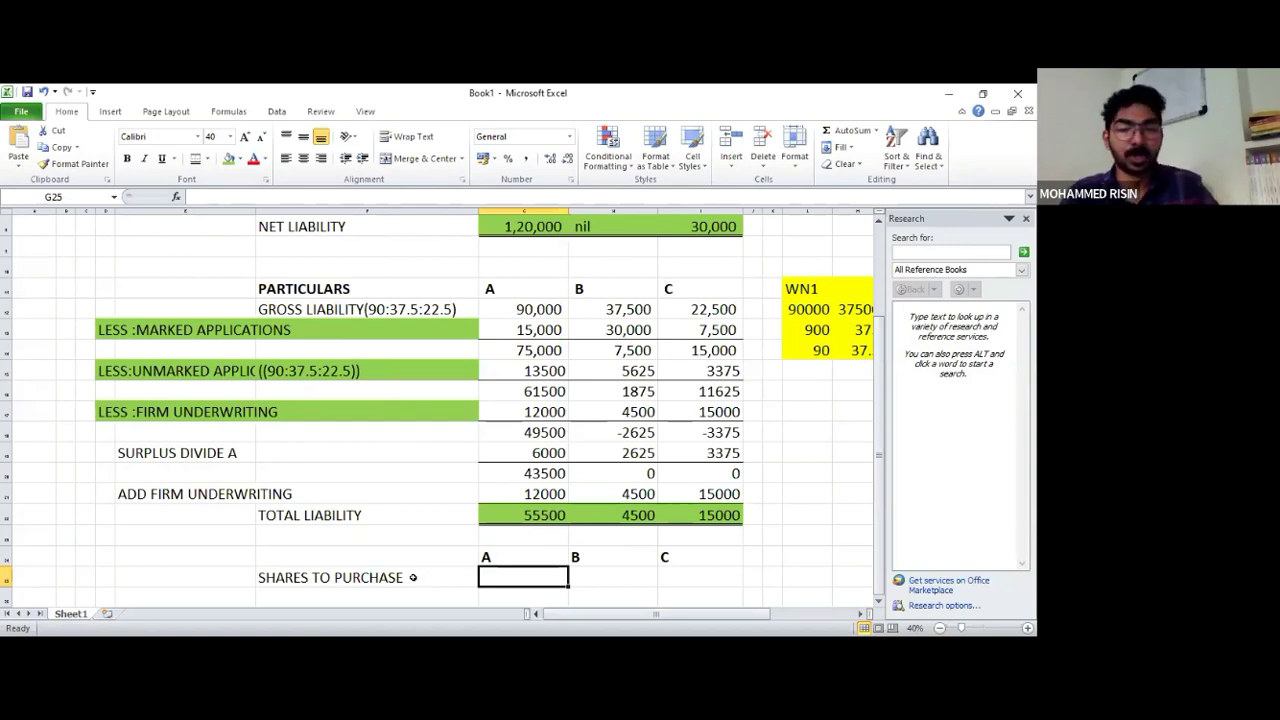
{"action": "type", "text": "11"}
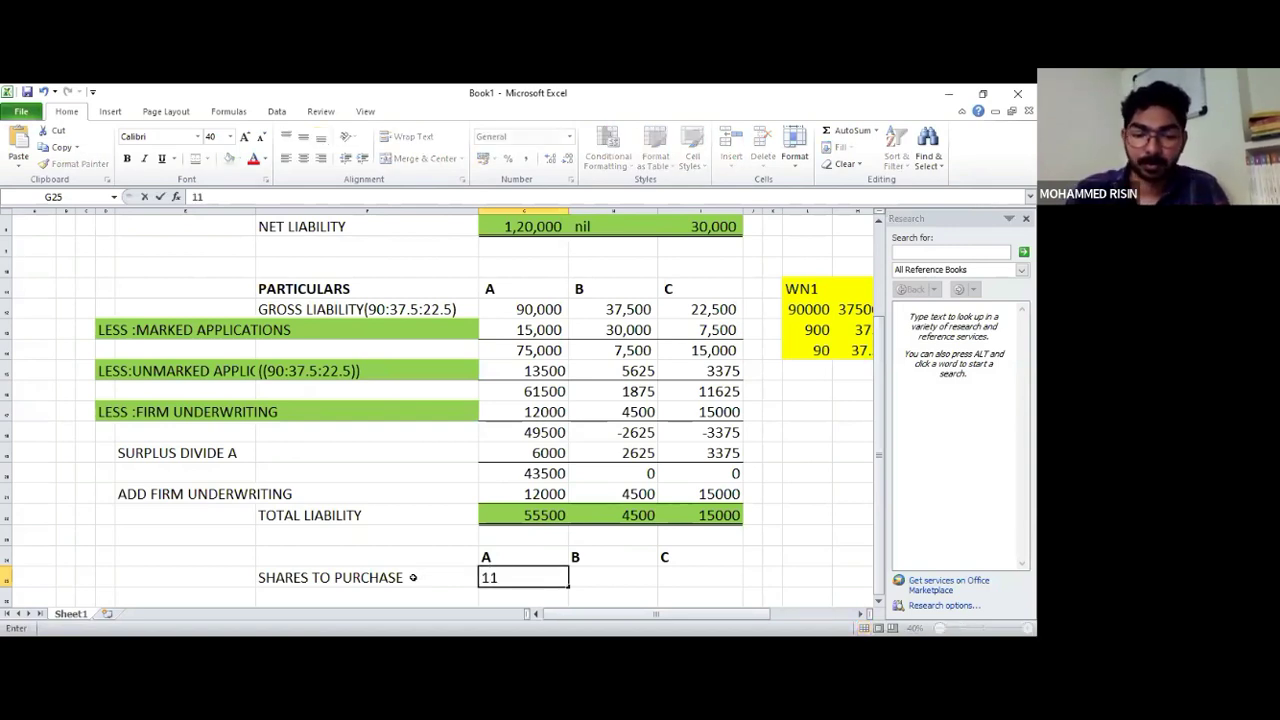
{"action": "type", "text": ",101"}
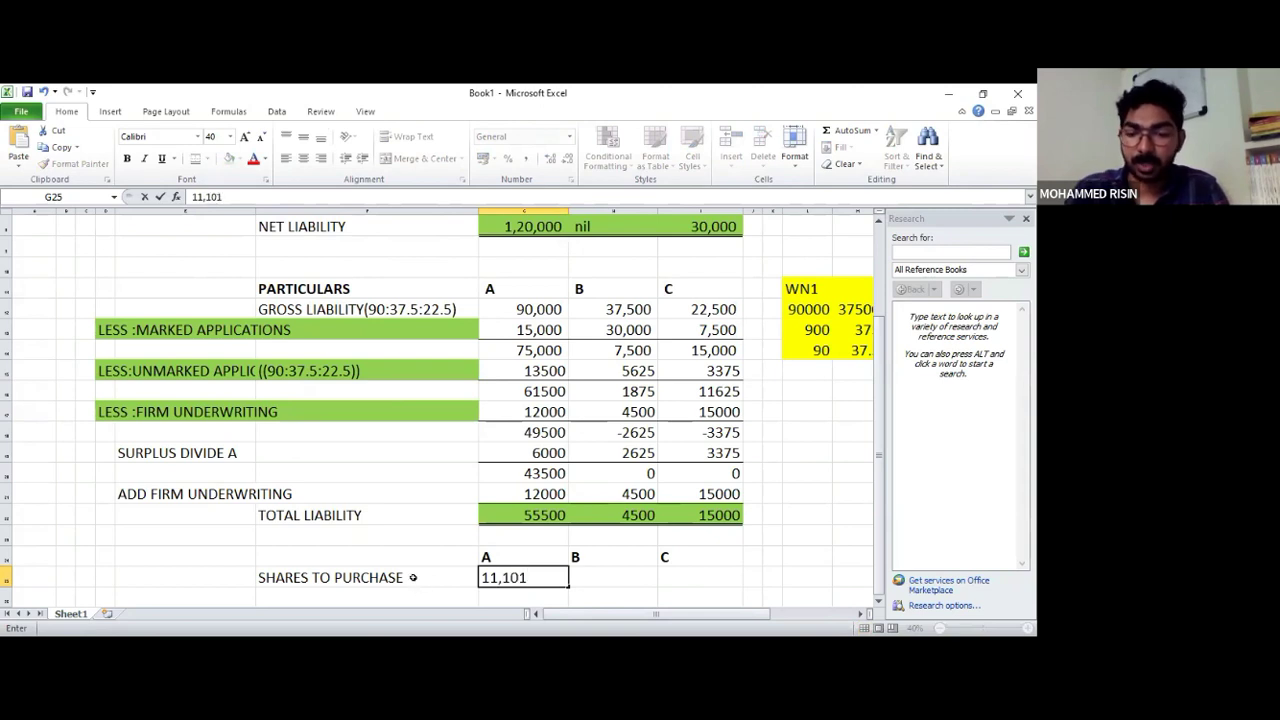
{"action": "key", "text": "BackSpace"}
{"action": "type", "text": ",000"}
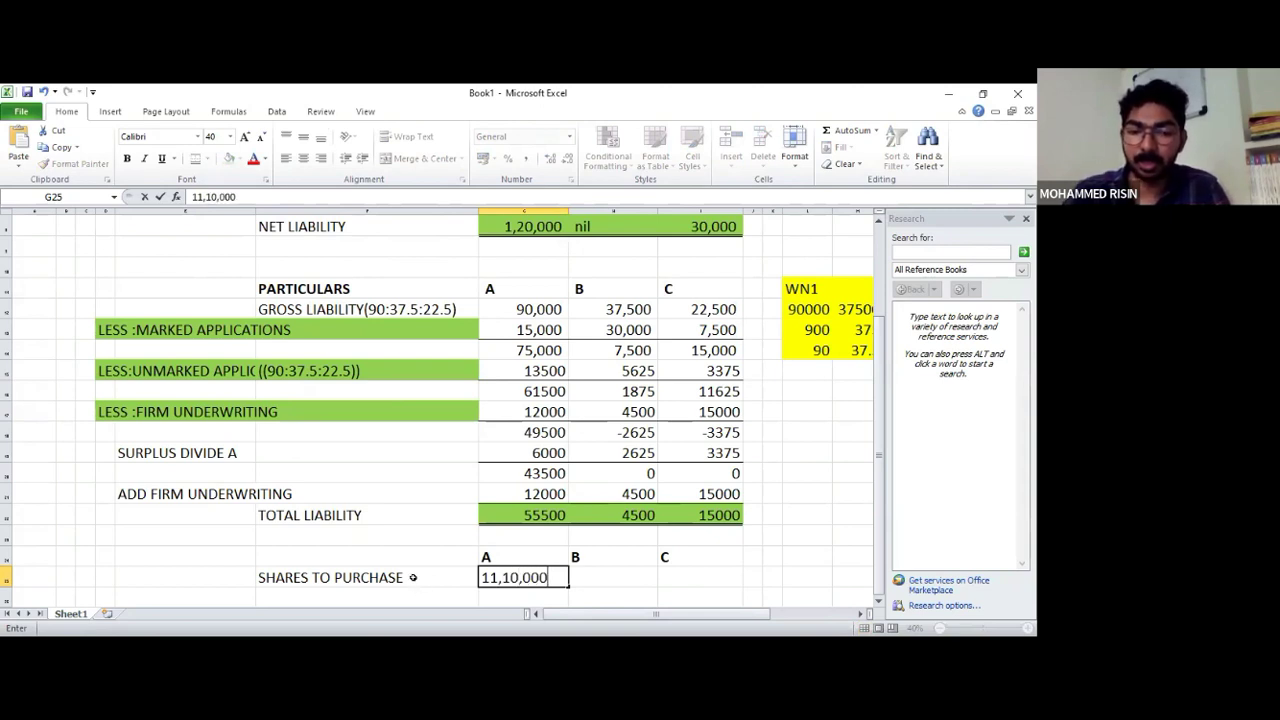
{"action": "key", "text": "ctrl+Return"}
{"action": "key", "text": "Right"}
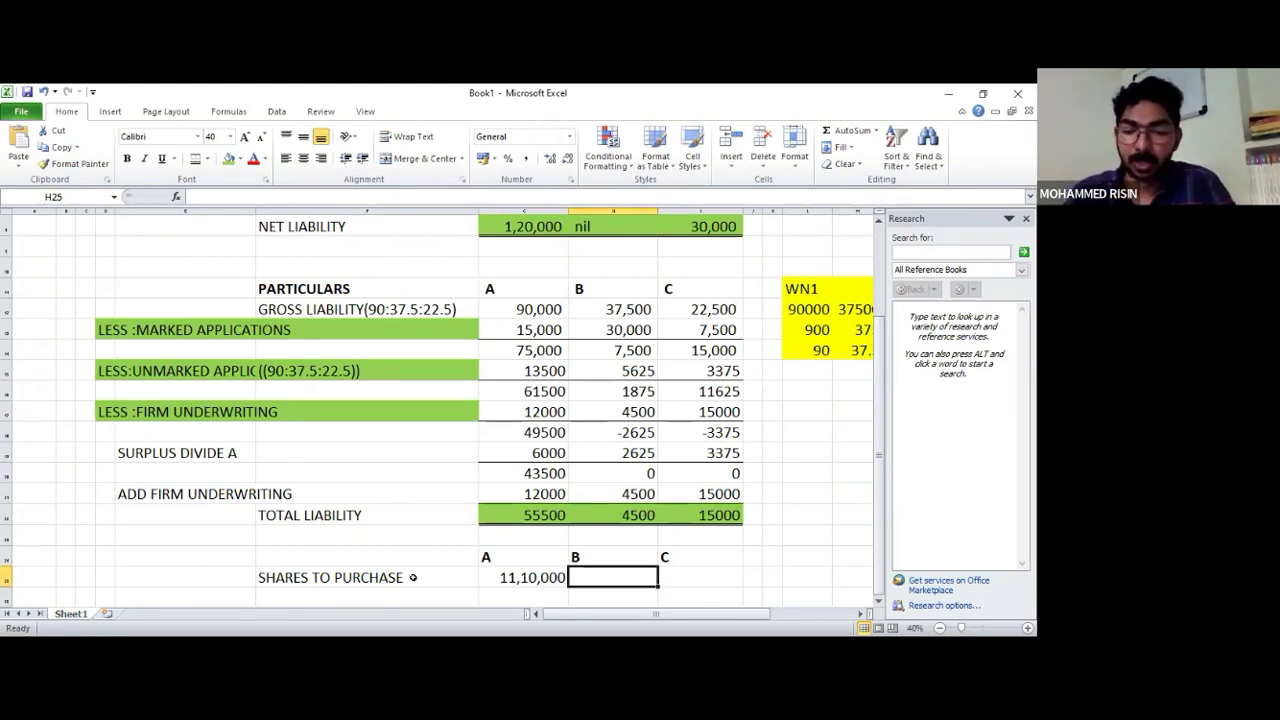
Enter the share purchase amounts 90,000 for B in H25 and 300000 for C in I25
{"action": "type", "text": "90,00"}
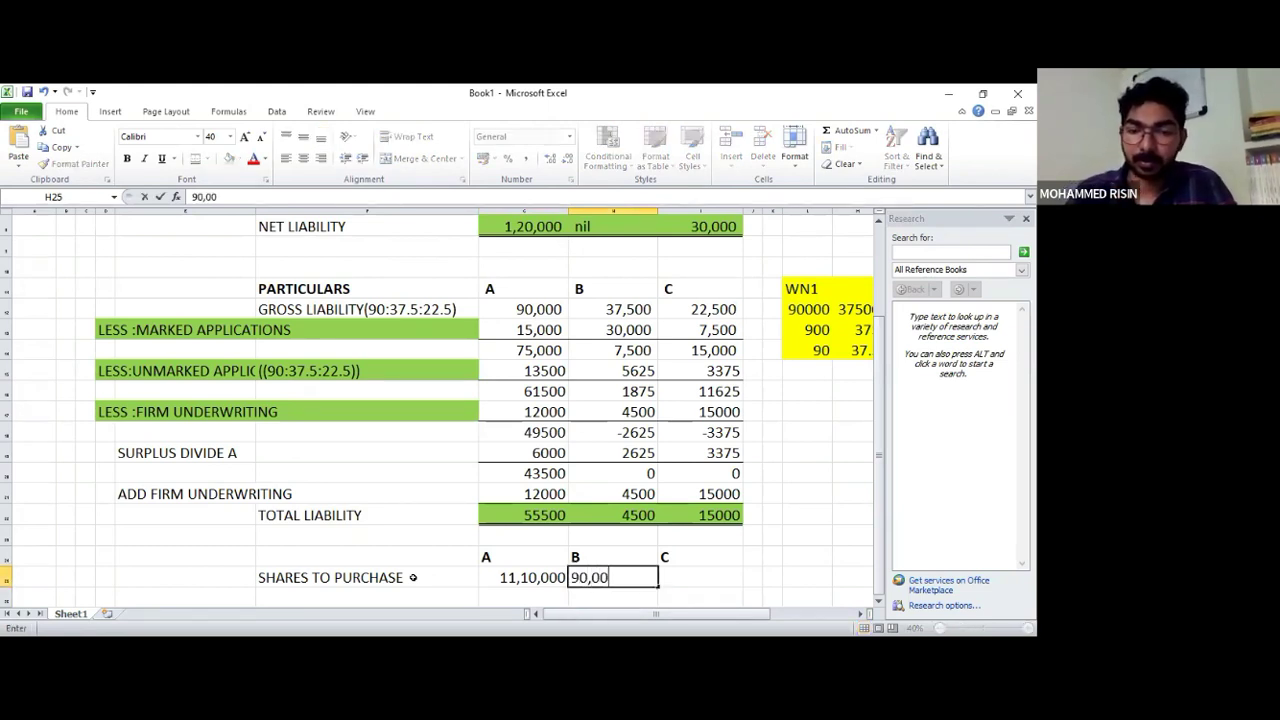
{"action": "type", "text": "0"}
{"action": "key", "text": "Tab"}
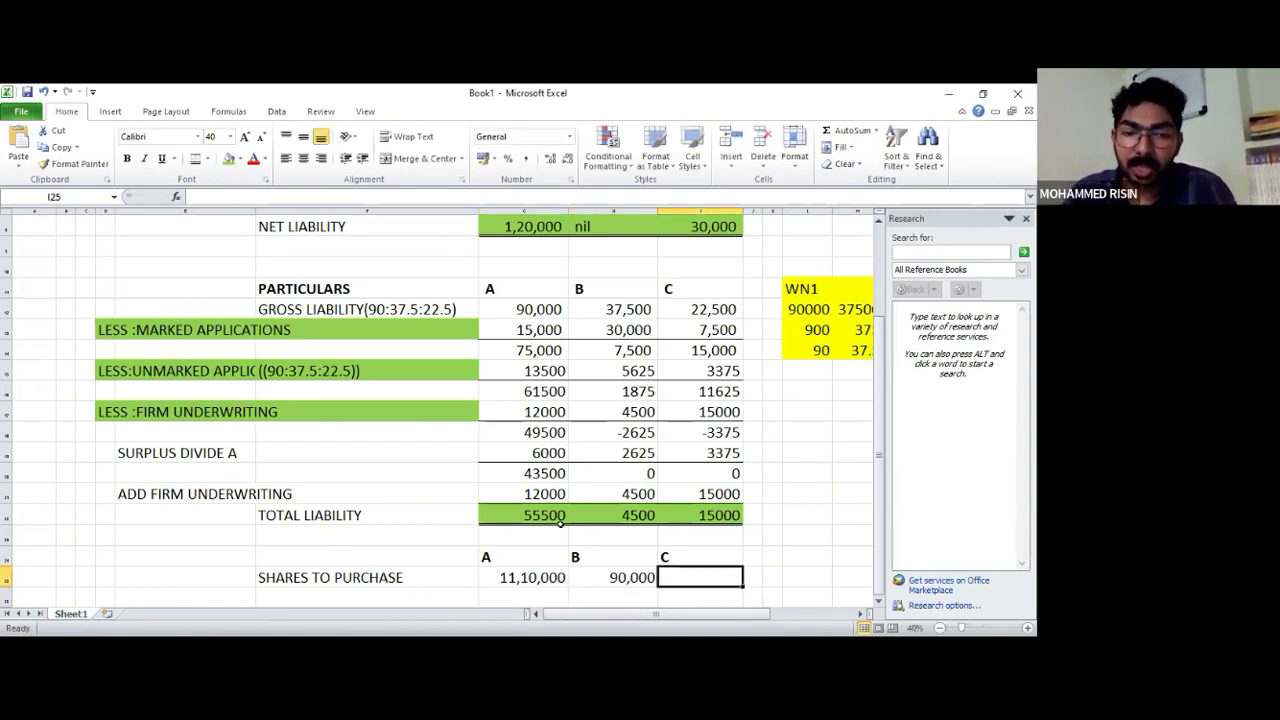
{"action": "left_click_drag", "start_coordinate": [540, 515], "coordinate": [671, 513]}
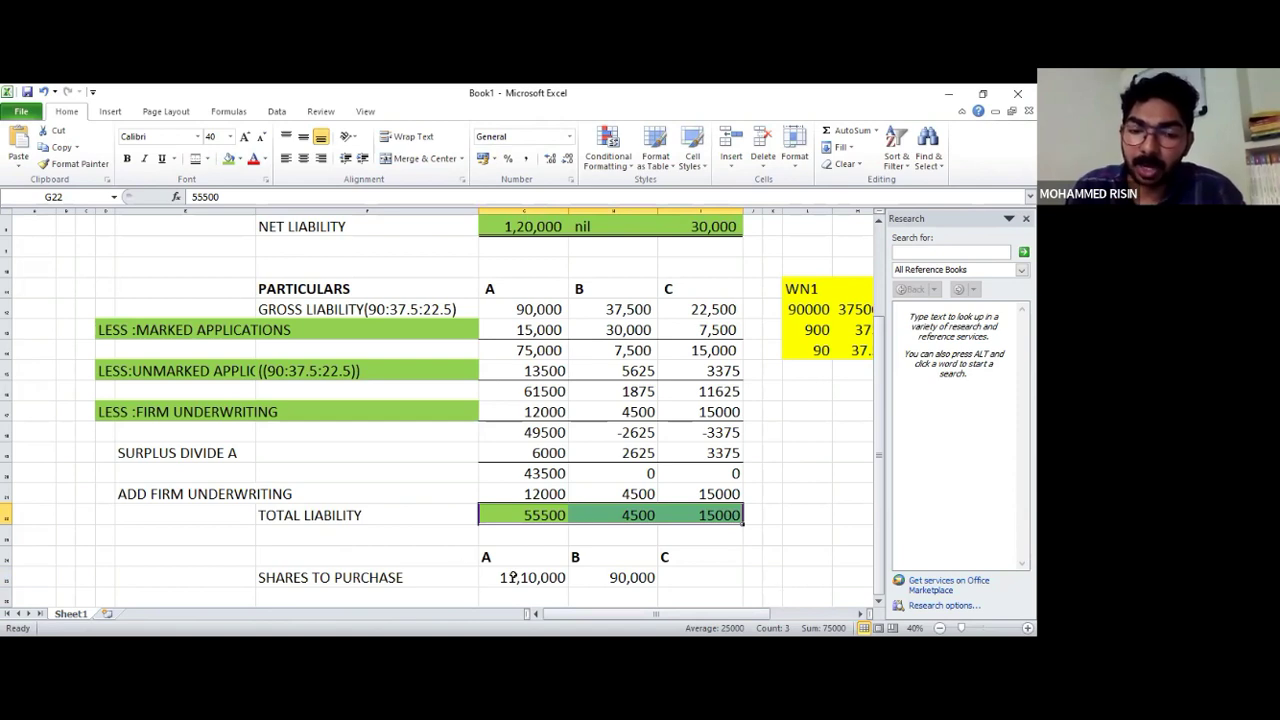
{"action": "left_click", "coordinate": [512, 577]}
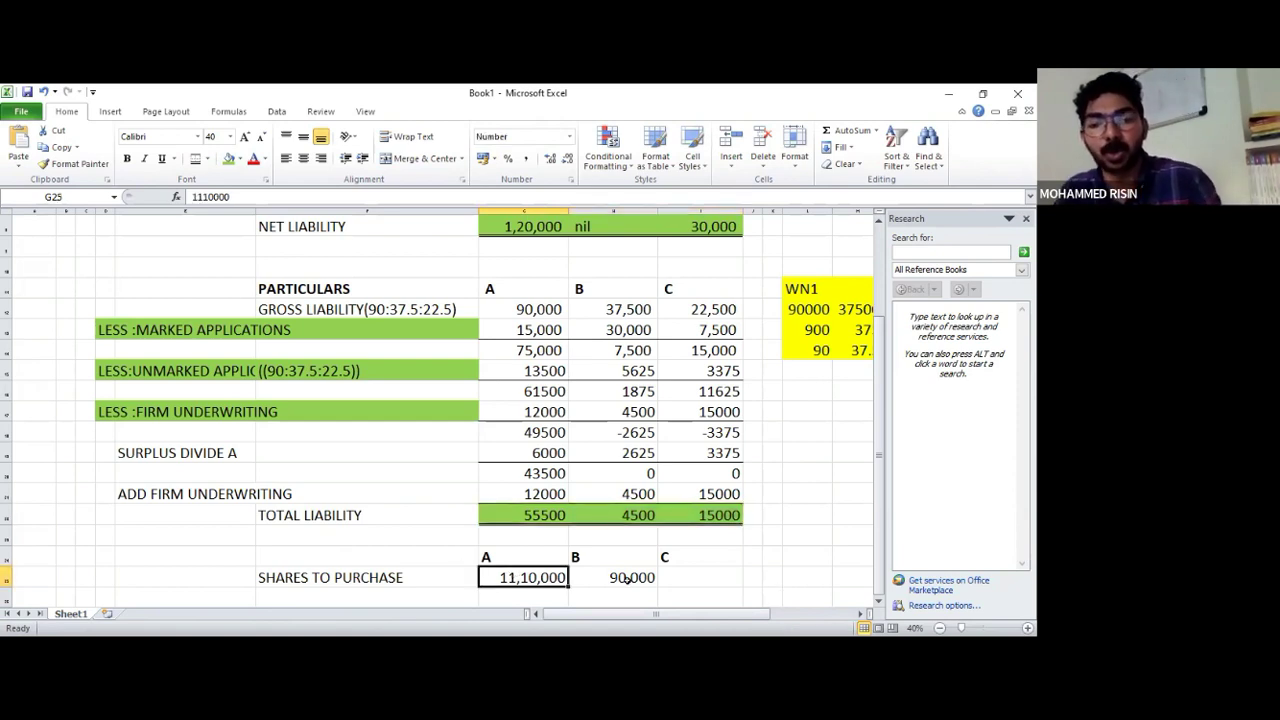
{"action": "left_click_drag", "start_coordinate": [627, 578], "coordinate": [701, 573]}
{"action": "left_click", "coordinate": [701, 573]}
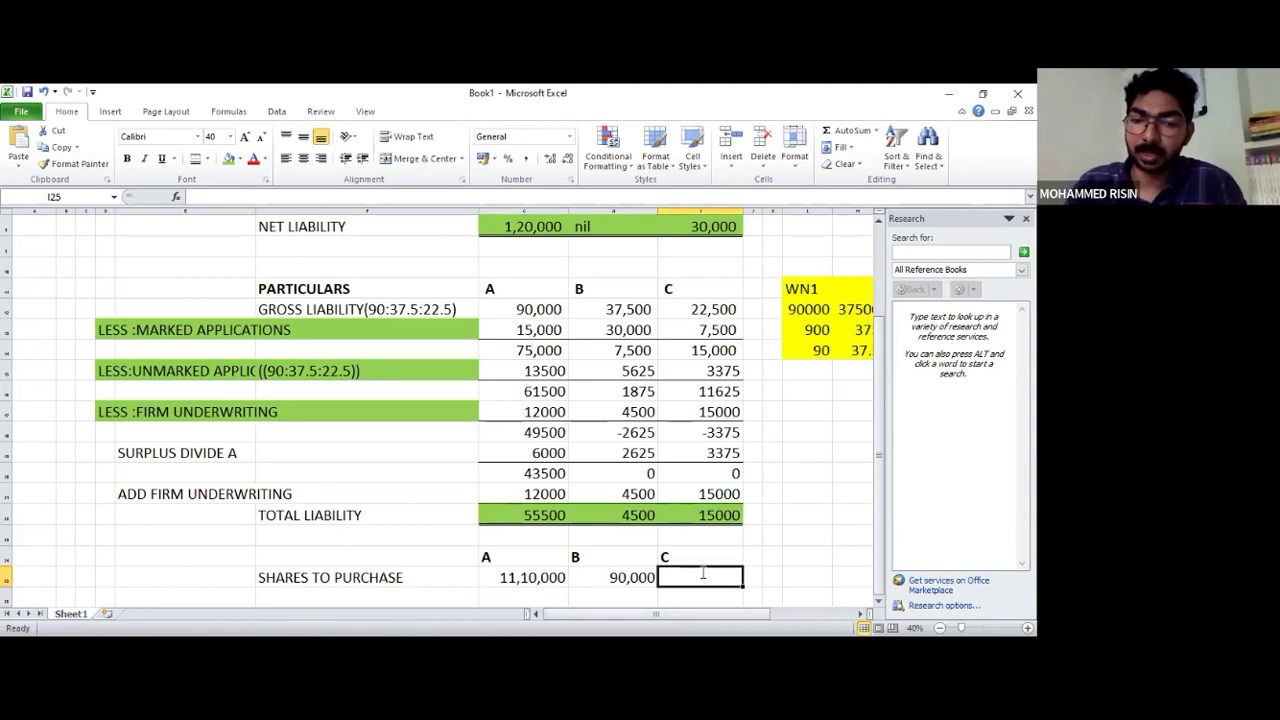
{"action": "type", "text": "300000"}
{"action": "key", "text": "Return"}
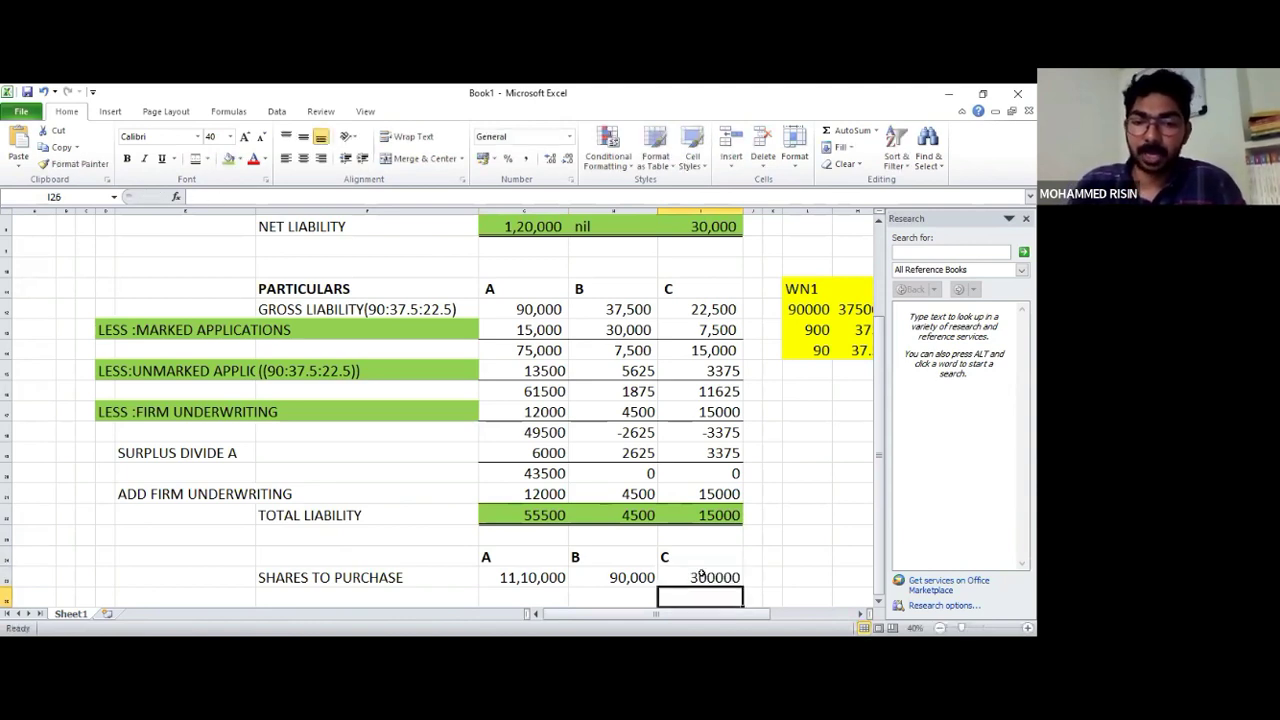
Label the row below SHARES TO PURCHASE as LESS : COMMISSION in F26
{"action": "key", "text": "Up"}
{"action": "key", "text": "Left"}
{"action": "key", "text": "Left"}
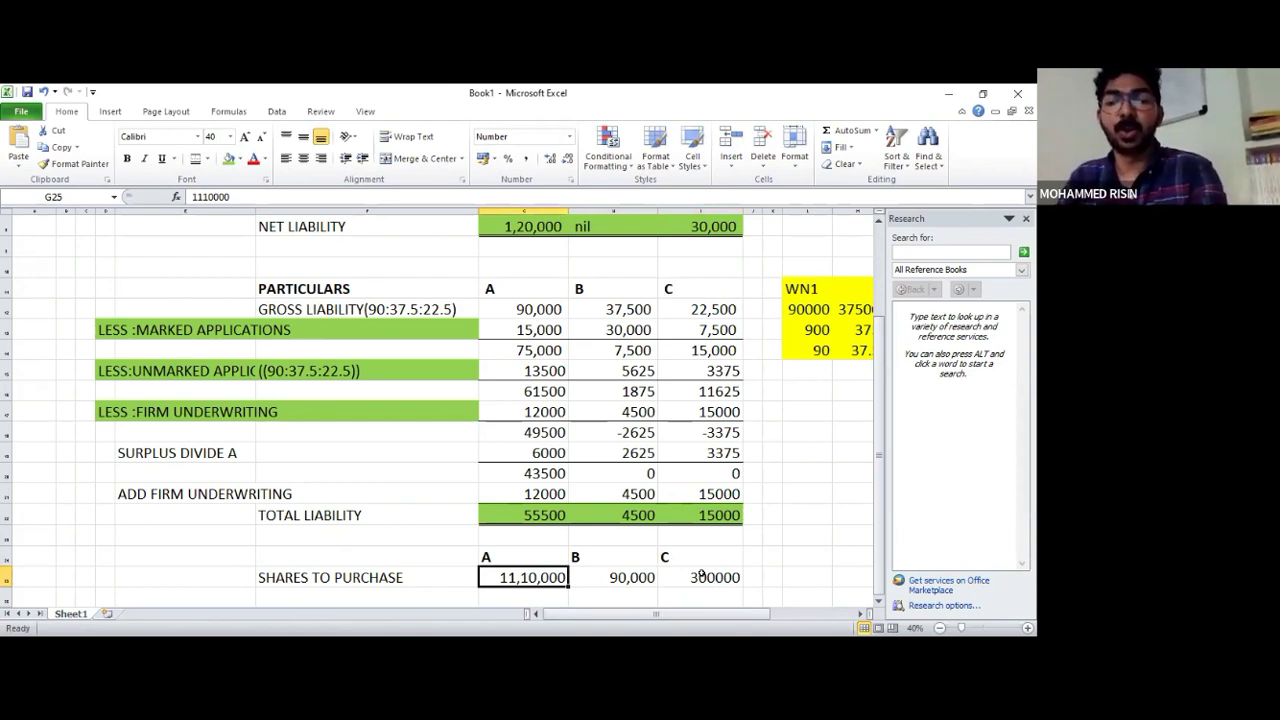
{"action": "key", "text": "Right"}
{"action": "key", "text": "Down"}
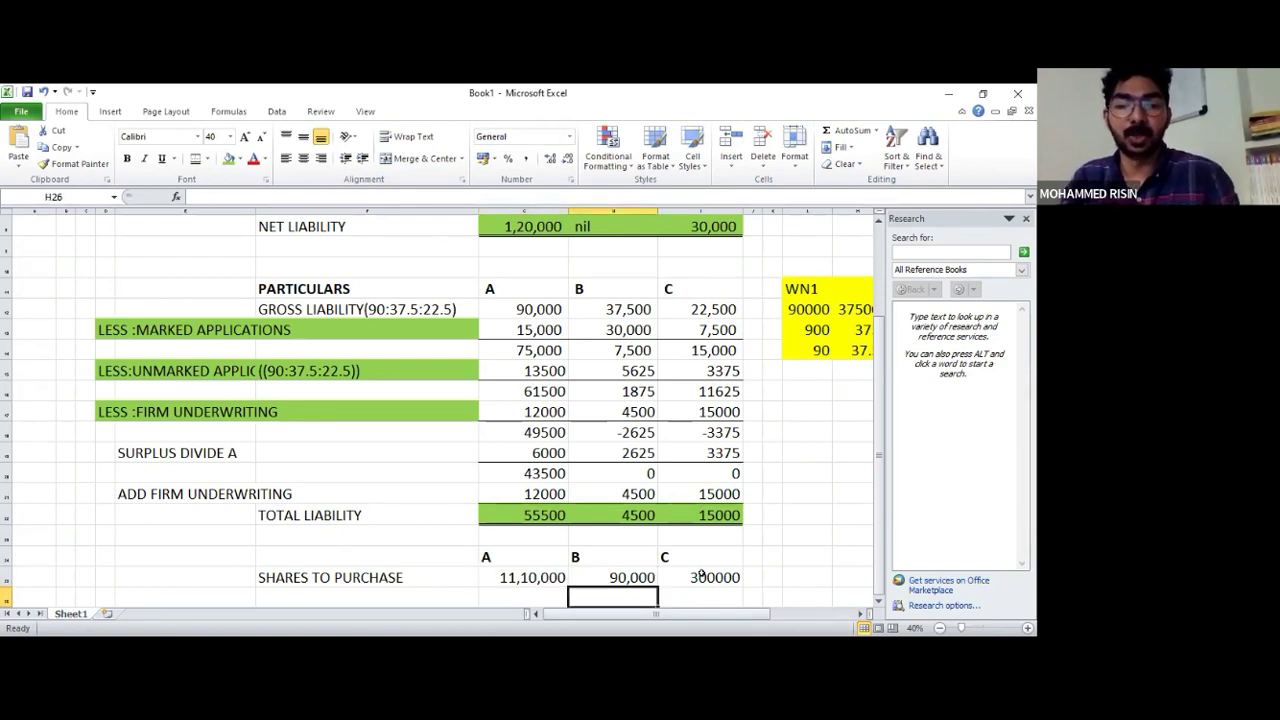
{"action": "key", "text": "Left"}
{"action": "key", "text": "Left"}
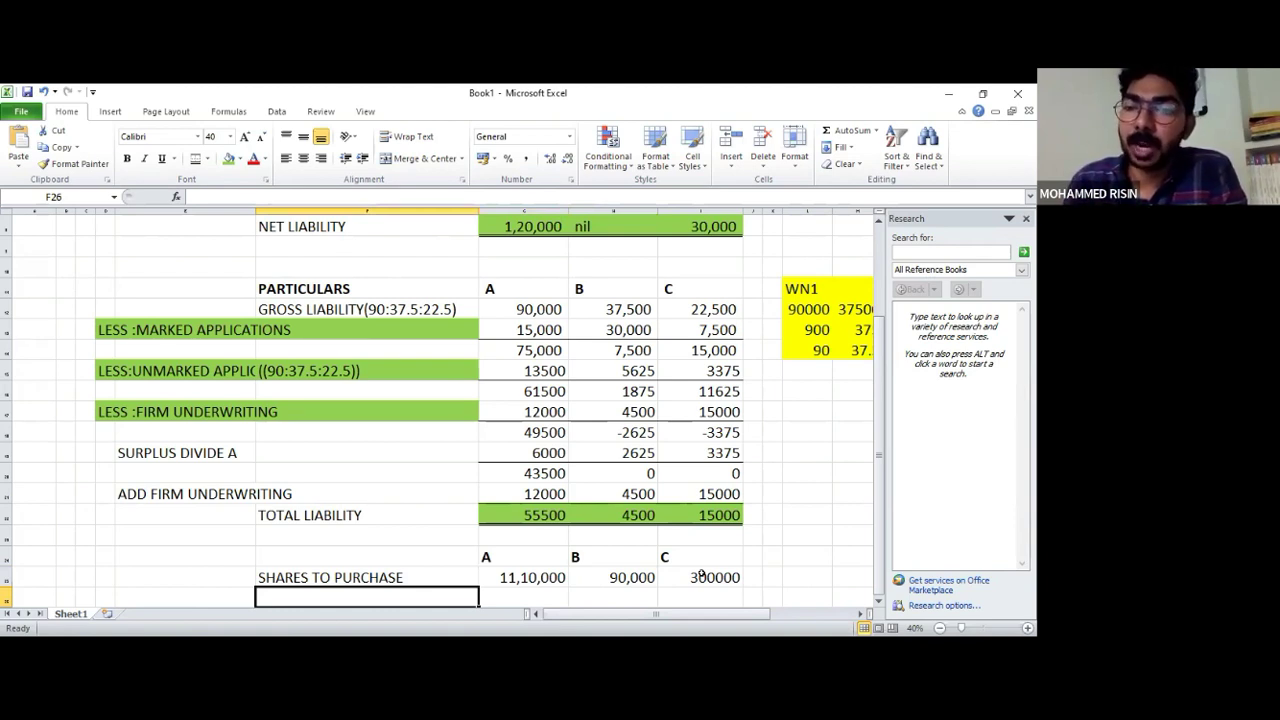
{"action": "scroll", "coordinate": [701, 573], "scroll_direction": "down", "scroll_amount": 1}
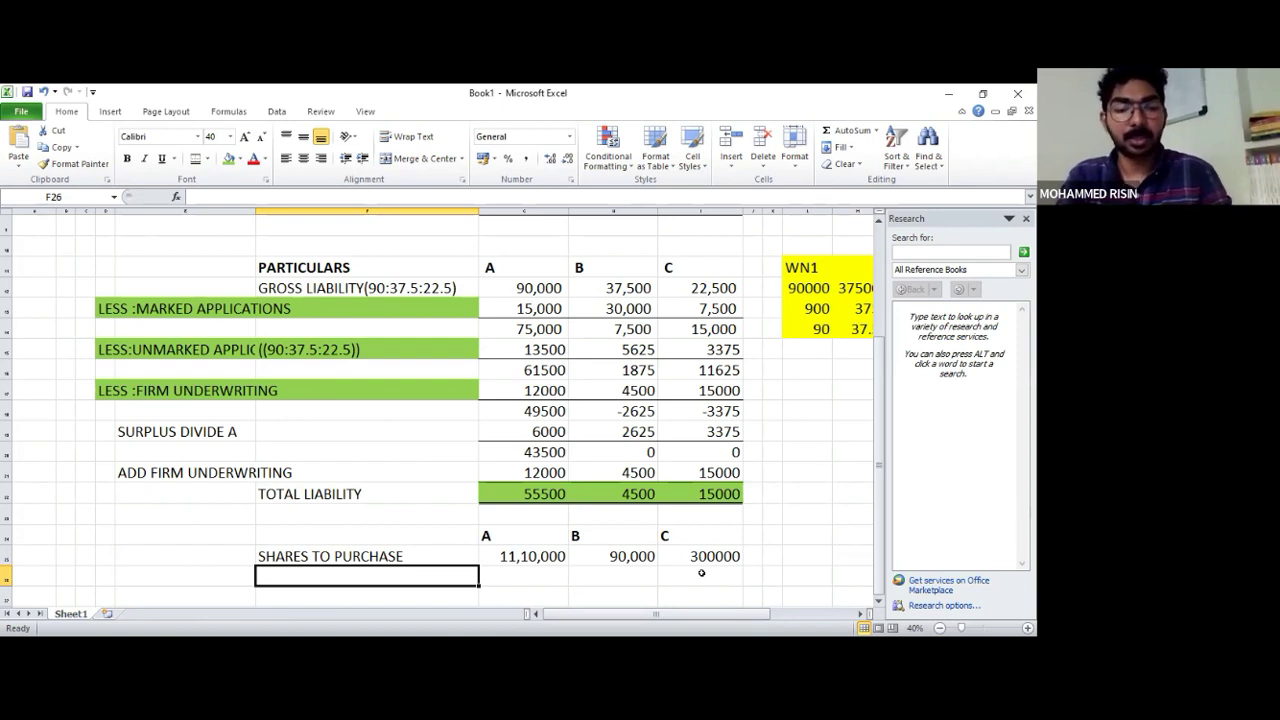
{"action": "type", "text": "LESS"}
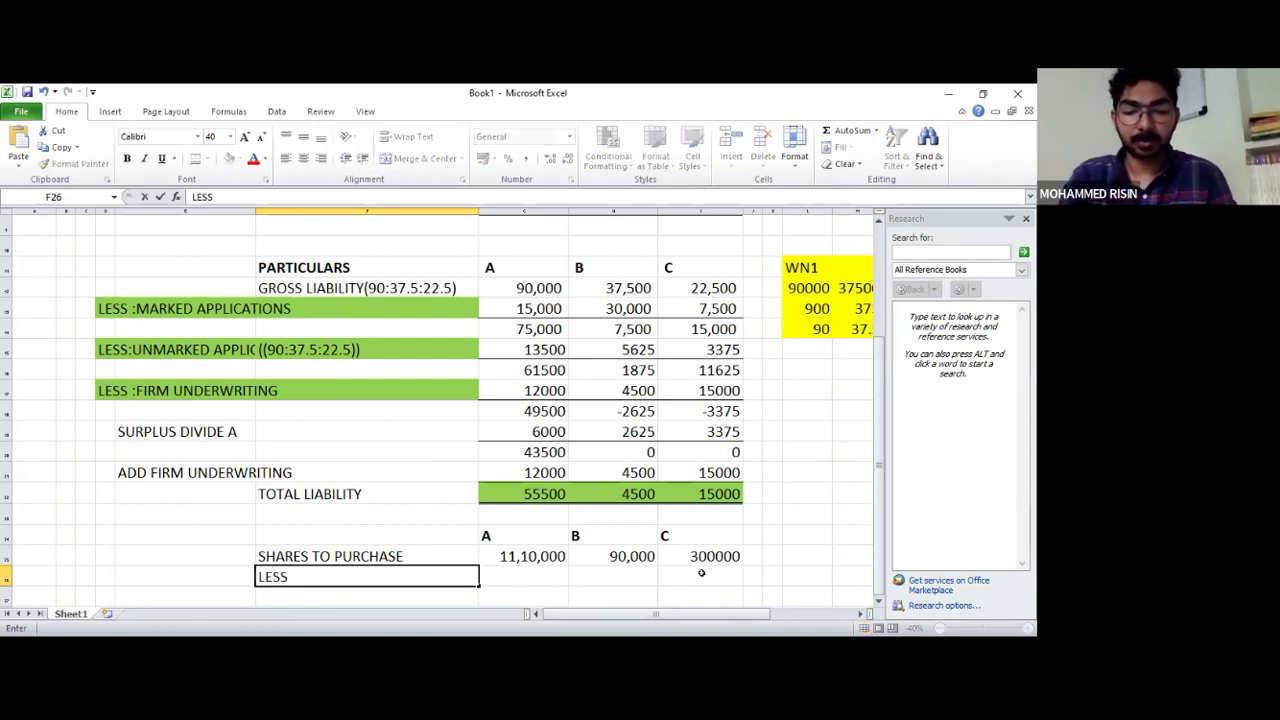
{"action": "type", "text": " \""}
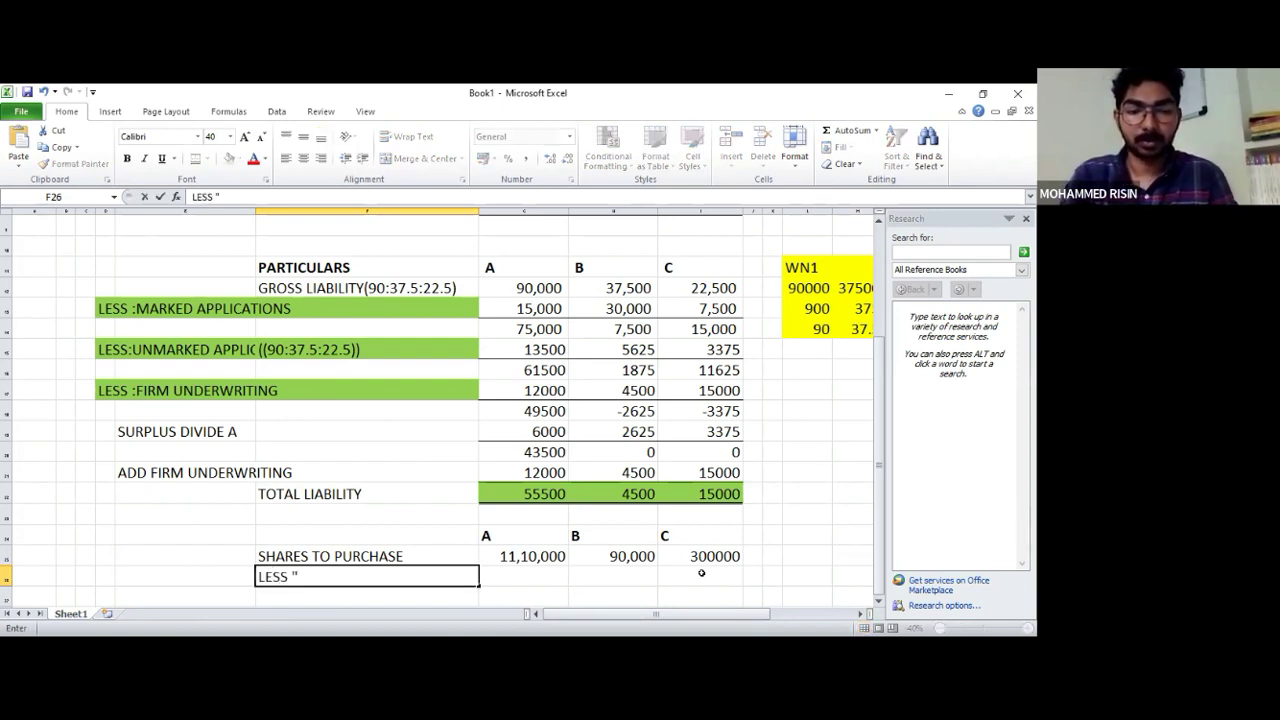
{"action": "key", "text": "BackSpace"}
{"action": "type", "text": ": COMM"}
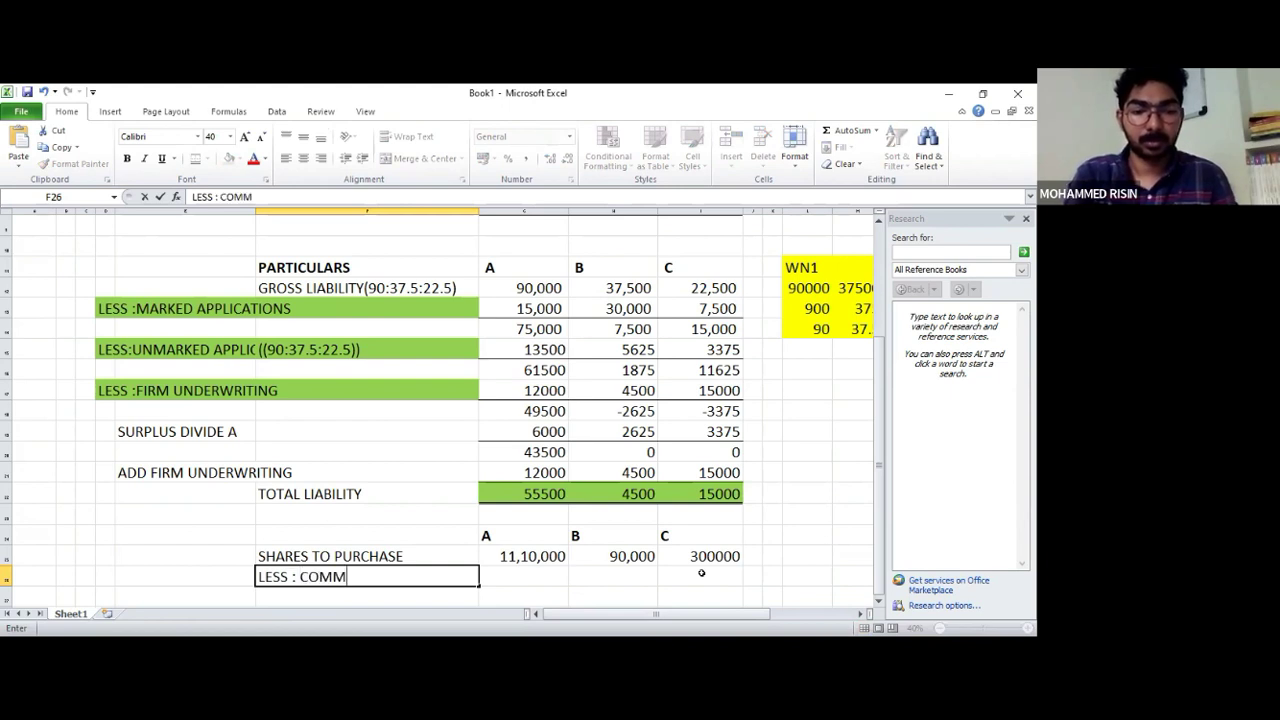
{"action": "type", "text": "ISSION"}
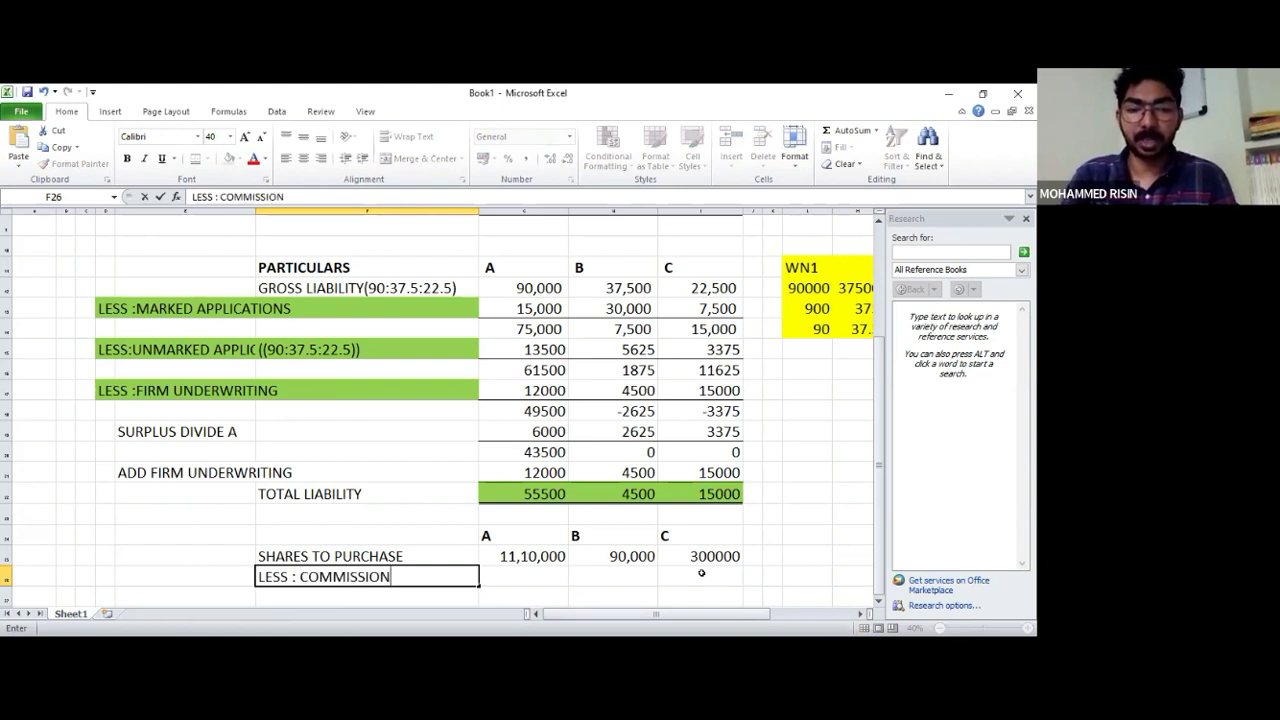
{"action": "key", "text": "Tab"}
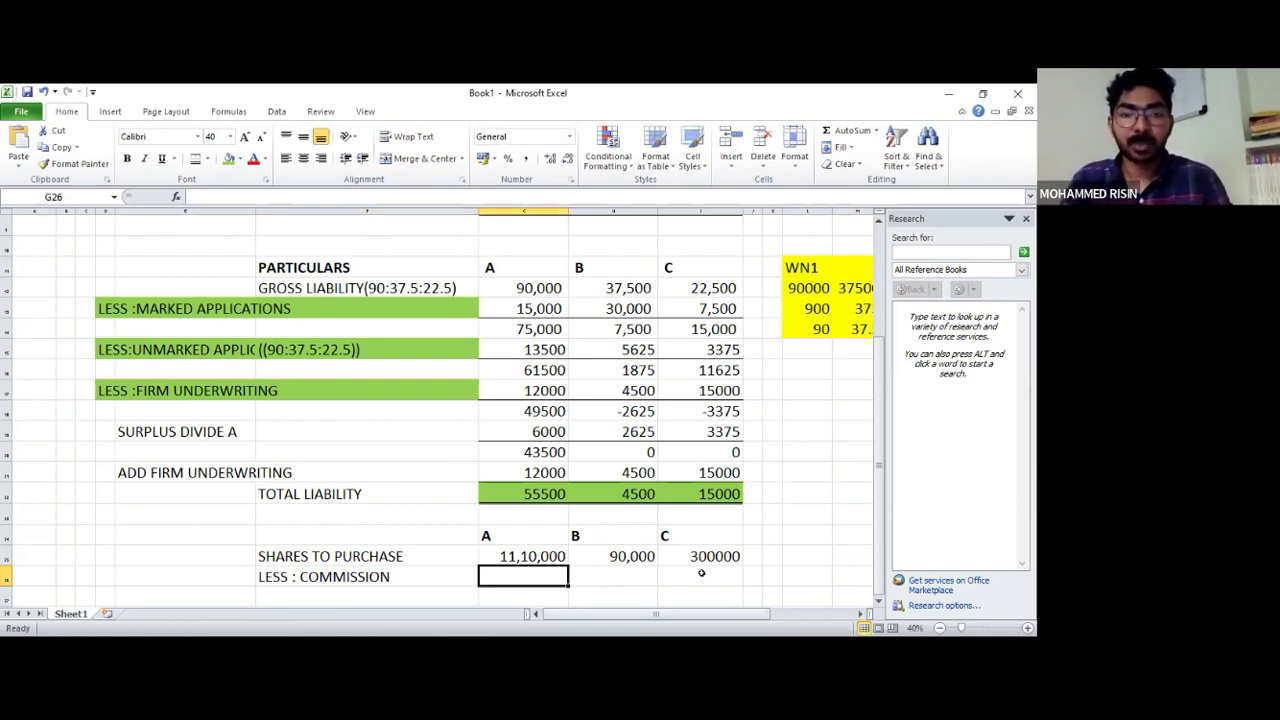
Review the gross liability and deduction rows of the second liability table, and check the commission terms in J19 QP.pdf in the browser
{"action": "key", "text": "Up"}
{"action": "key", "text": "Up"}
{"action": "key", "text": "Up"}
{"action": "key", "text": "Up"}
{"action": "key", "text": "Up"}
{"action": "key", "text": "Up"}
{"action": "key", "text": "Up"}
{"action": "key", "text": "Up"}
{"action": "key", "text": "Up"}
{"action": "key", "text": "Up"}
{"action": "key", "text": "Up"}
{"action": "key", "text": "Up"}
{"action": "key", "text": "Up"}
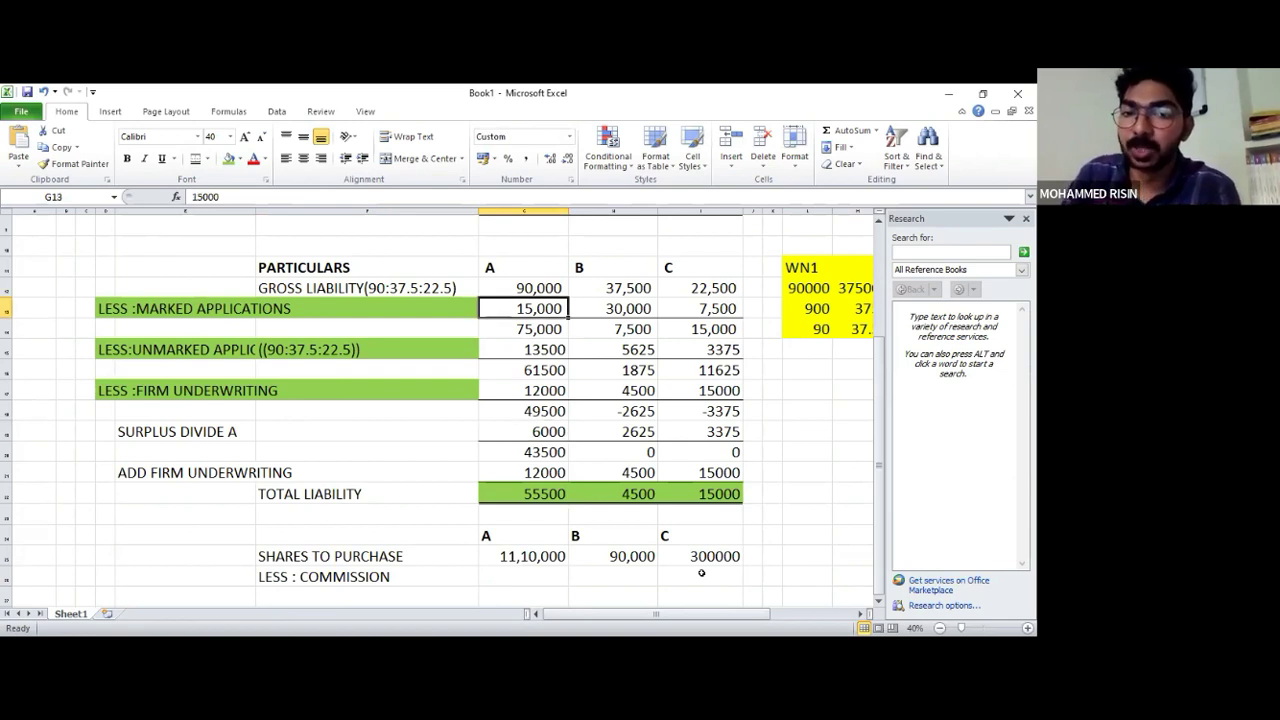
{"action": "key", "text": "Up"}
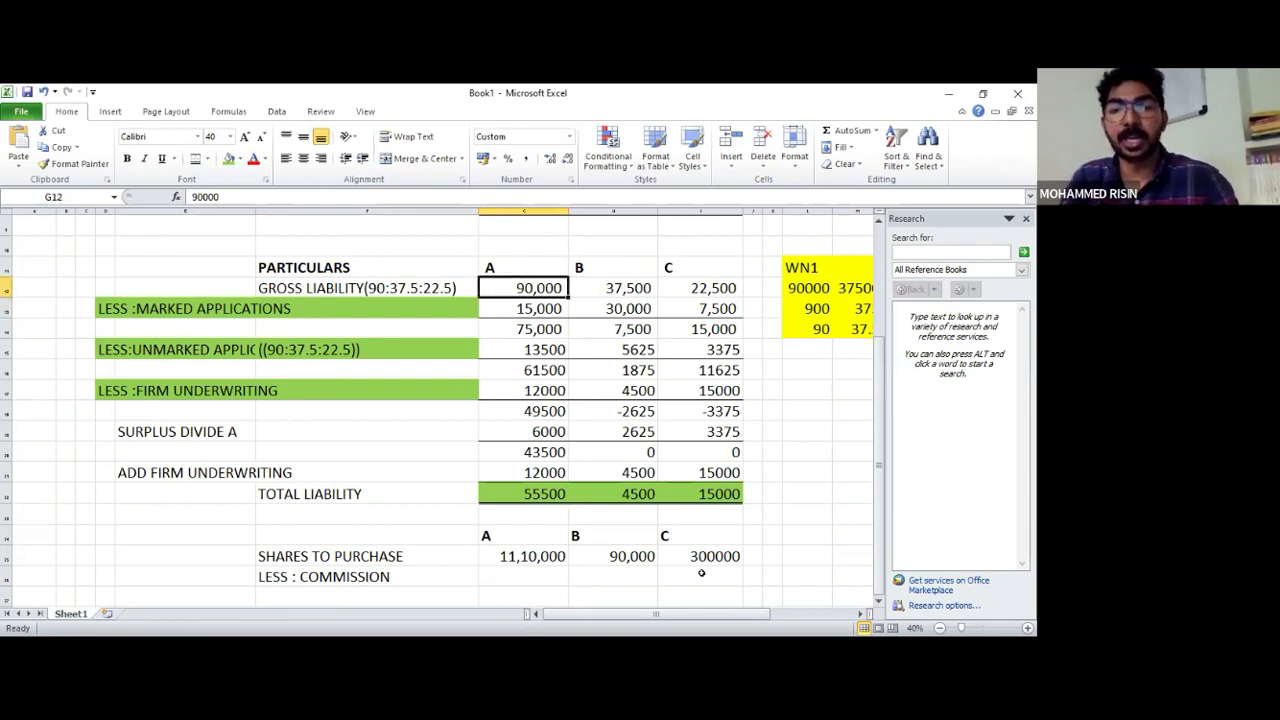
{"action": "key", "text": "shift+Right"}
{"action": "key", "text": "shift+Right"}
{"action": "key", "text": "Down"}
{"action": "key", "text": "Down"}
{"action": "key", "text": "Down"}
{"action": "key", "text": "Down"}
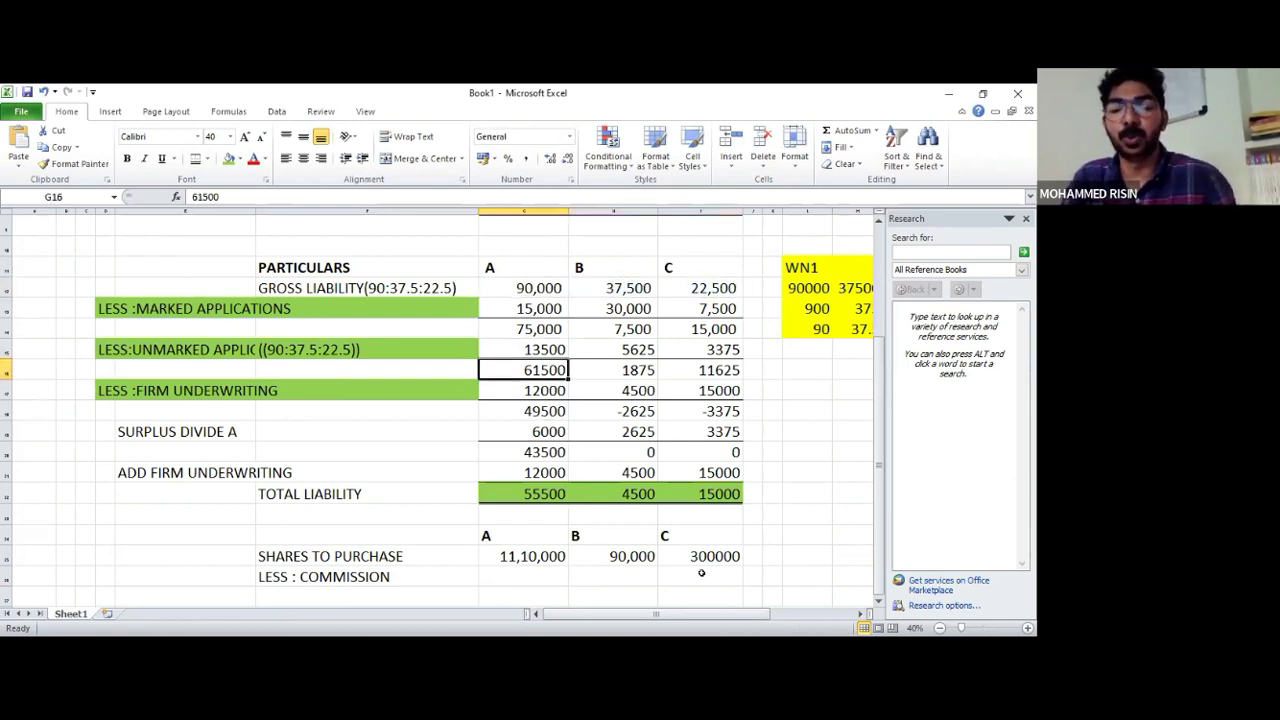
{"action": "key", "text": "Down"}
{"action": "key", "text": "Down"}
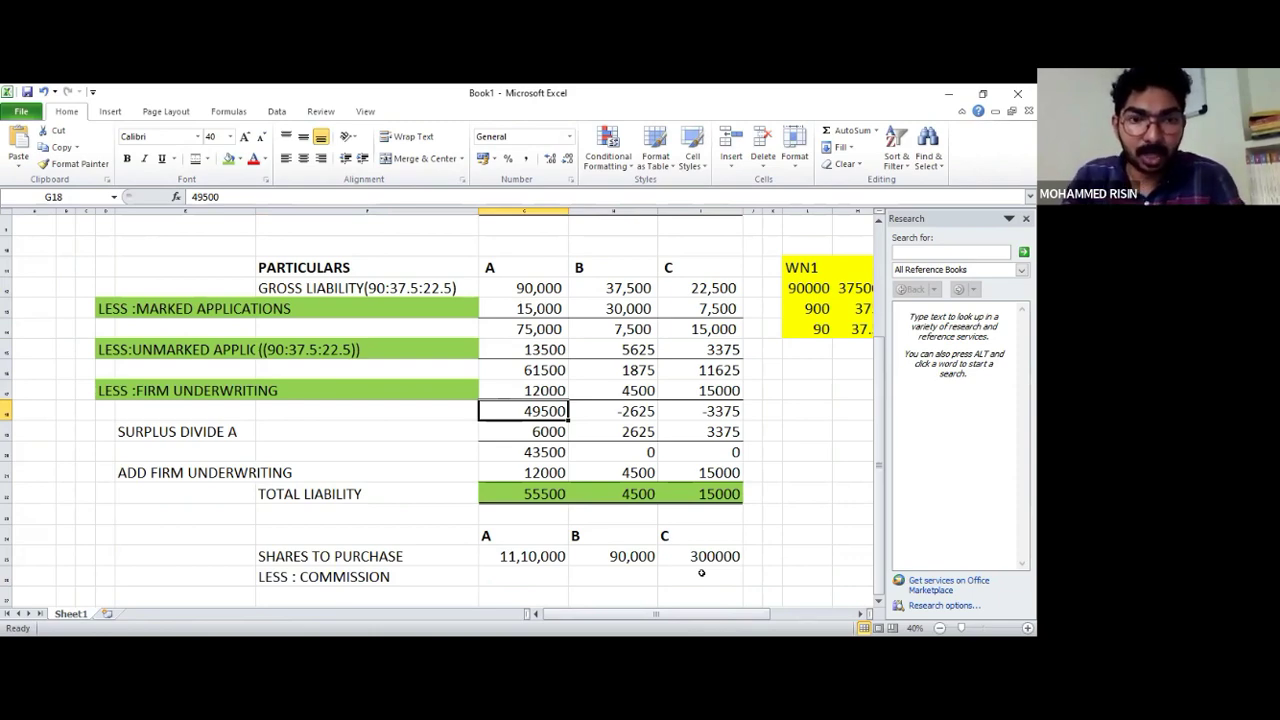
{"action": "key", "text": "alt+Tab"}
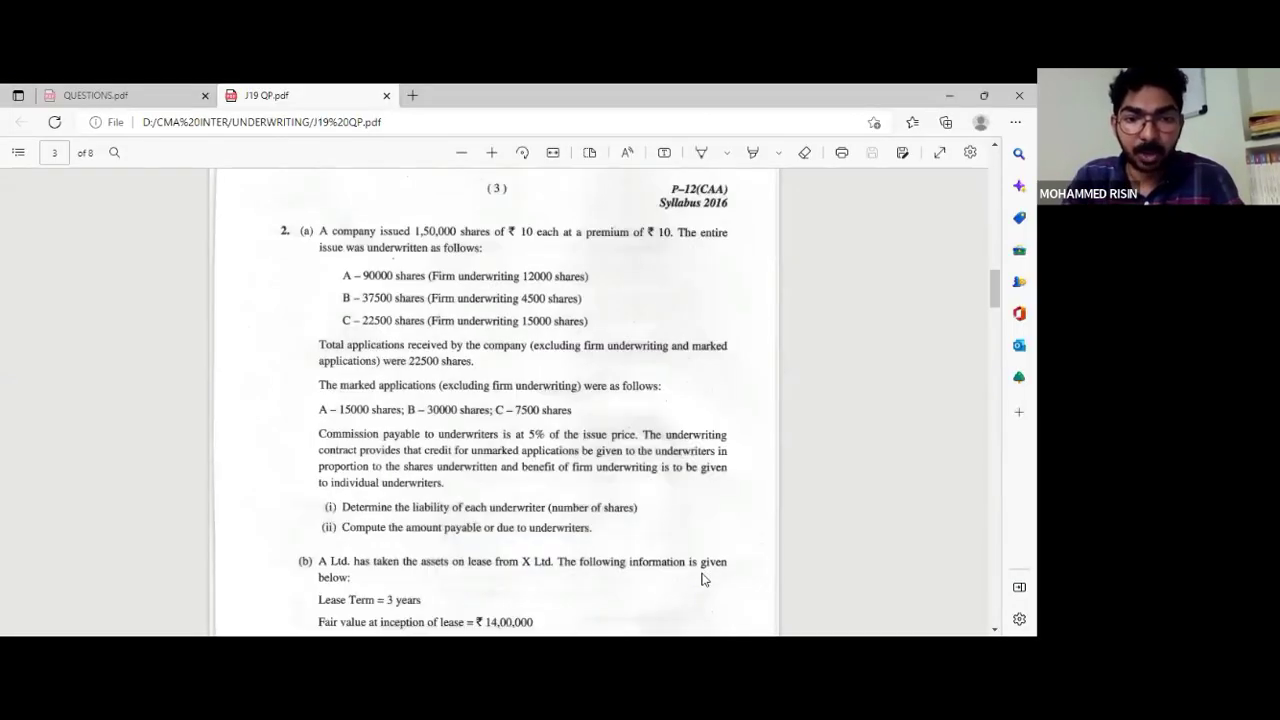
{"action": "key", "text": "alt+Tab"}
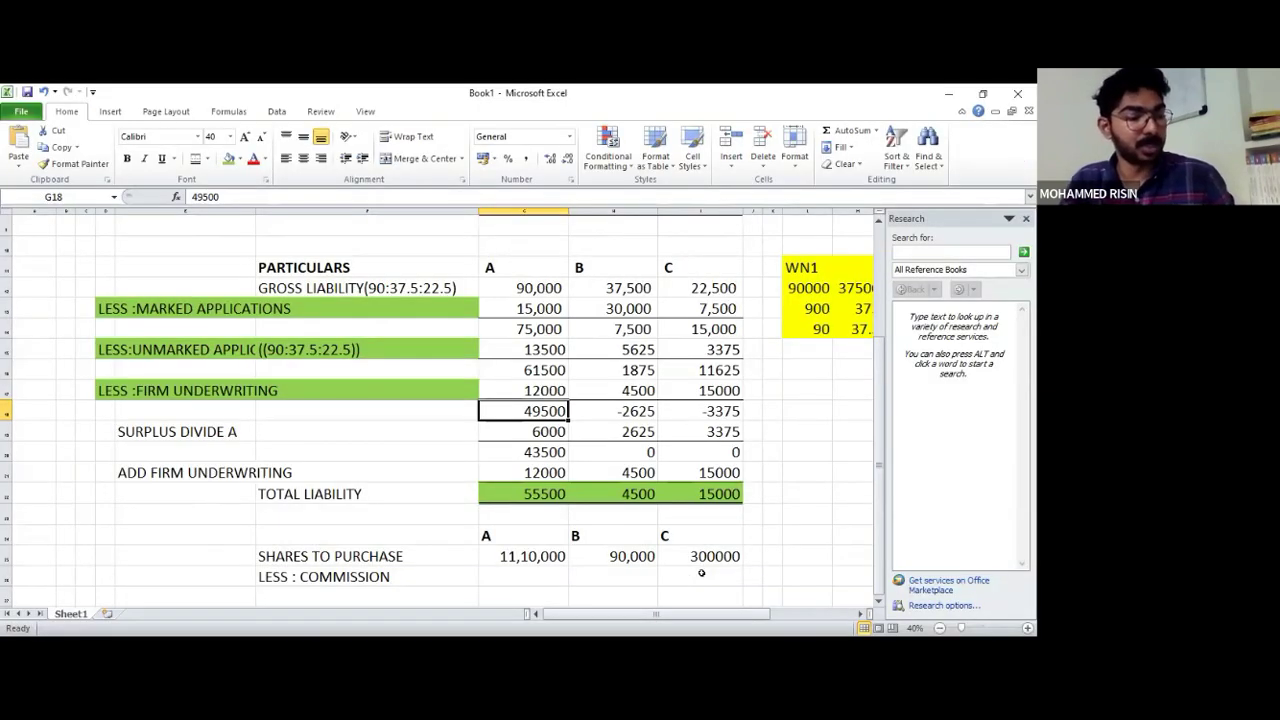
Enter A's commission of 90000 in G26
{"action": "key", "text": "Down"}
{"action": "key", "text": "Down"}
{"action": "key", "text": "Down"}
{"action": "key", "text": "Down"}
{"action": "key", "text": "Down"}
{"action": "key", "text": "Down"}
{"action": "key", "text": "Down"}
{"action": "key", "text": "Down"}
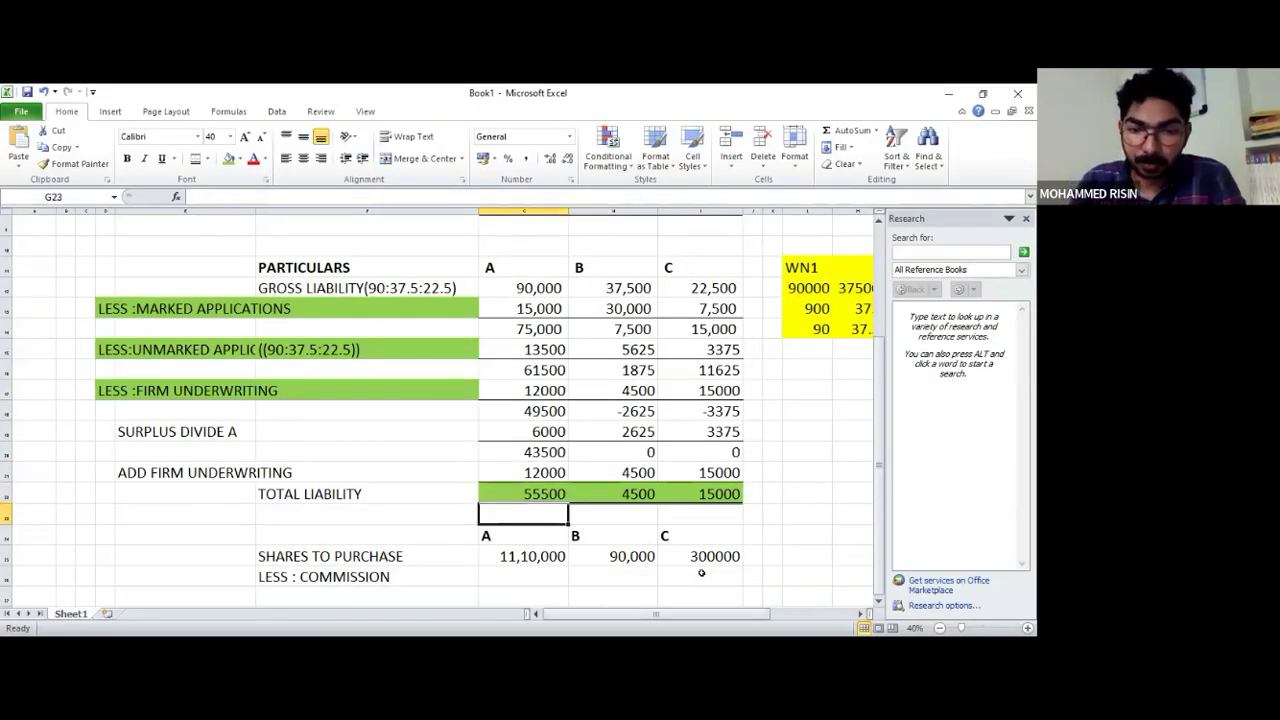
{"action": "type", "text": "90000"}
{"action": "key", "text": "Return"}
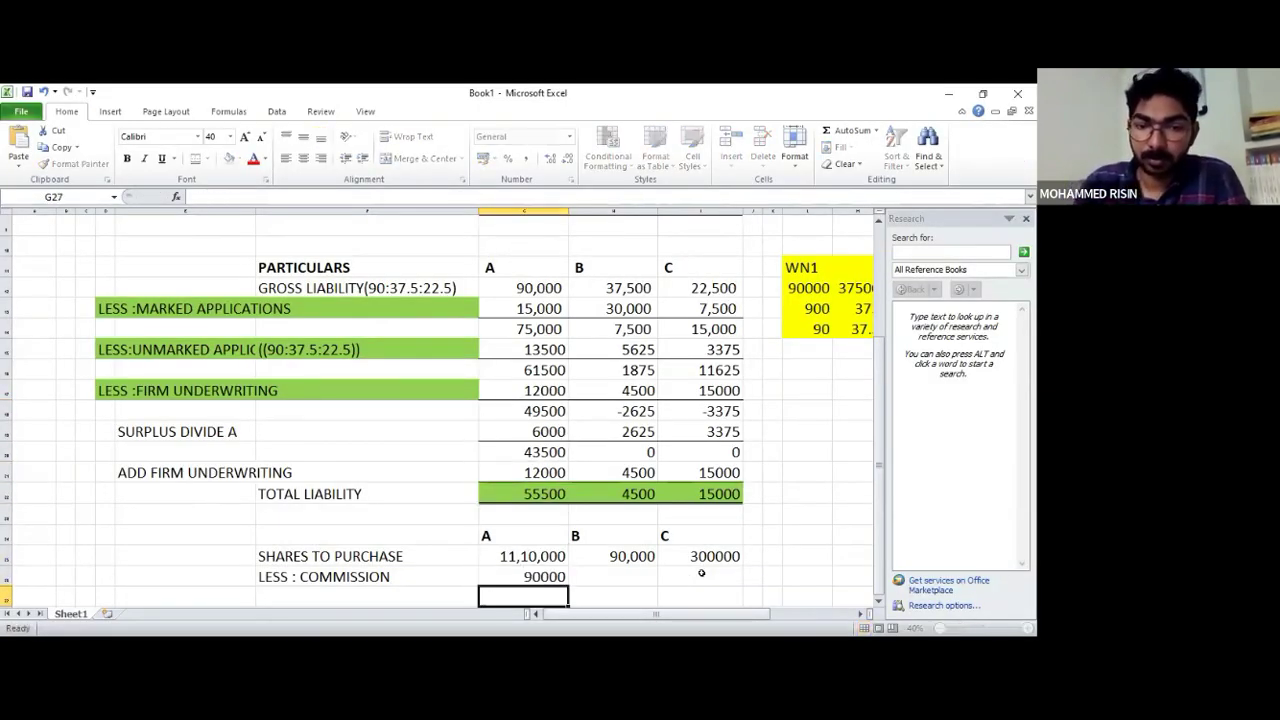
Review A's column from the commission row up to the gross liability in G12 as the basis for the commission
{"action": "key", "text": "Up"}
{"action": "key", "text": "Right"}
{"action": "key", "text": "Left"}
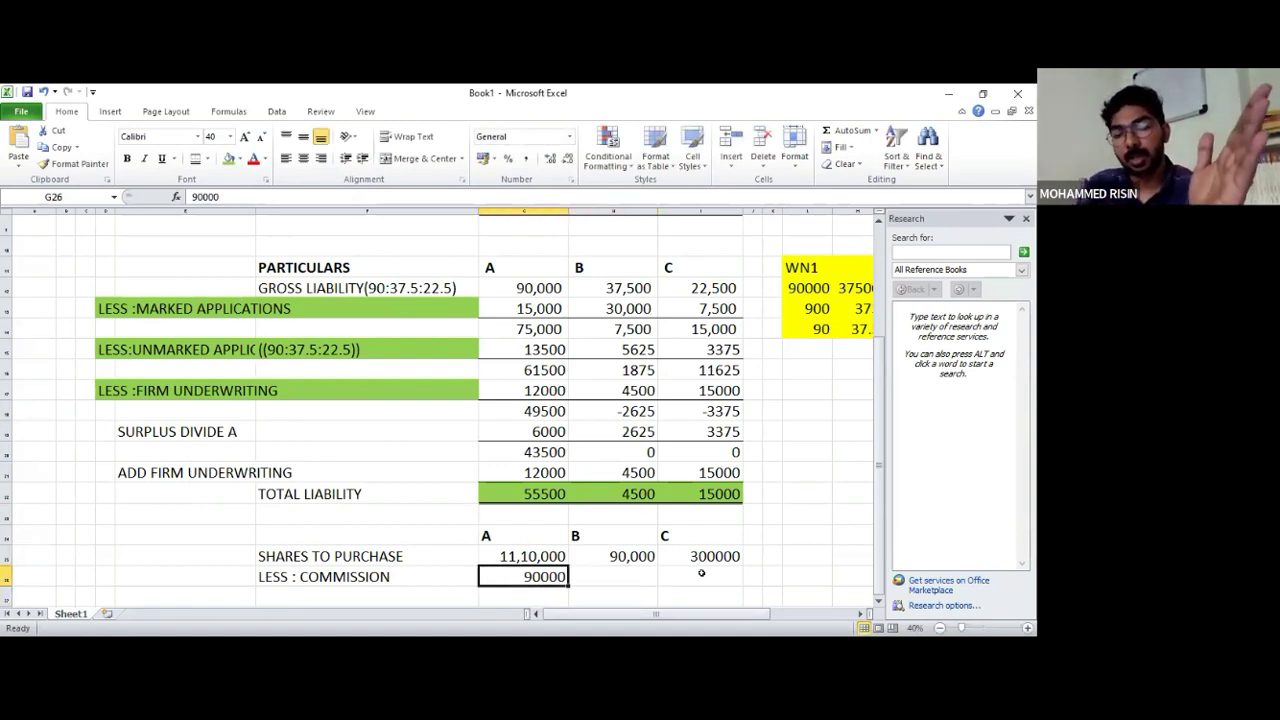
{"action": "key", "text": "Up"}
{"action": "key", "text": "Up"}
{"action": "key", "text": "Up"}
{"action": "key", "text": "Up"}
{"action": "key", "text": "Up"}
{"action": "key", "text": "Up"}
{"action": "key", "text": "Up"}
{"action": "key", "text": "Up"}
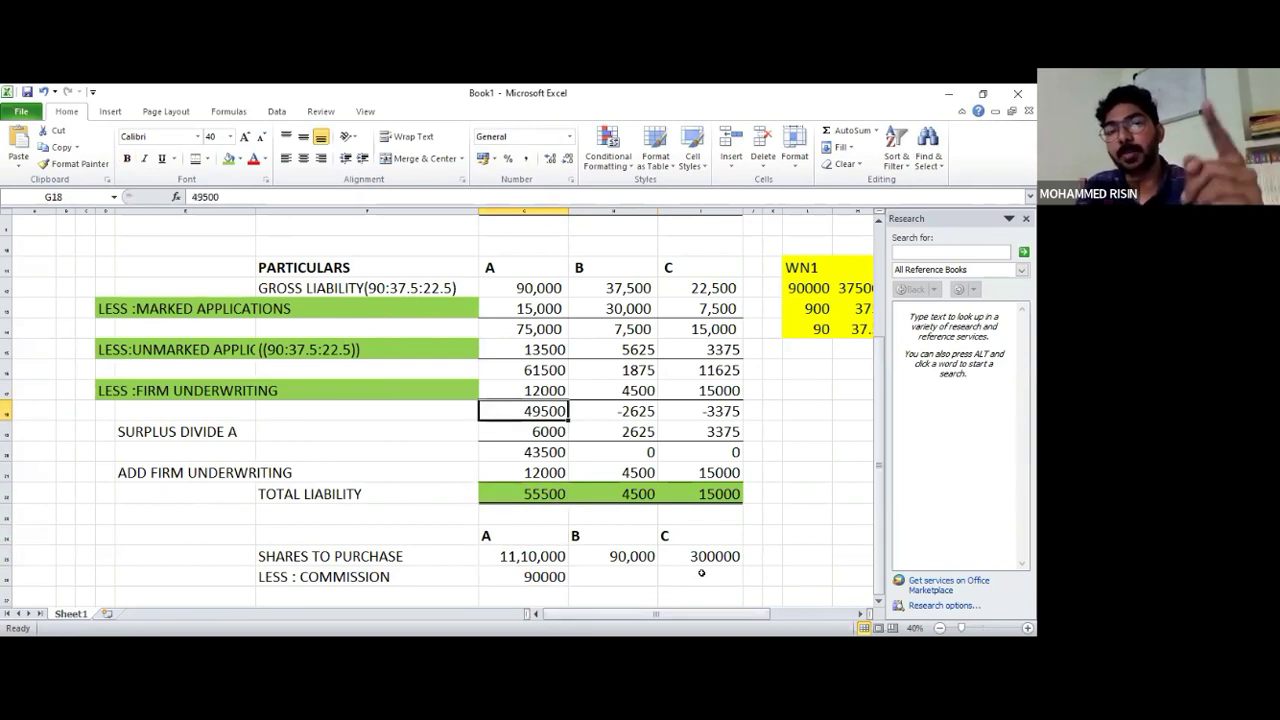
{"action": "key", "text": "Up"}
{"action": "key", "text": "Up"}
{"action": "key", "text": "Up"}
{"action": "key", "text": "Up"}
{"action": "key", "text": "Up"}
{"action": "key", "text": "Up"}
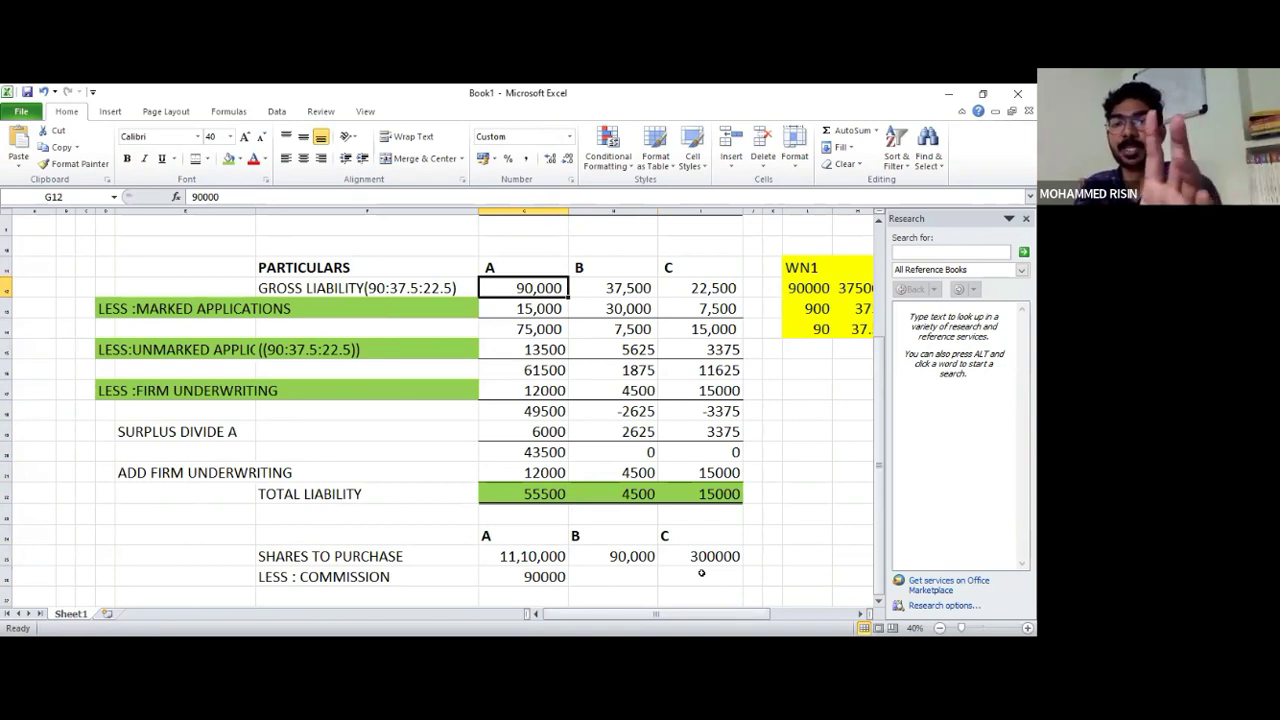
{"action": "key", "text": "Down"}
{"action": "key", "text": "Down"}
{"action": "key", "text": "Down"}
{"action": "key", "text": "Down"}
{"action": "key", "text": "Down"}
{"action": "key", "text": "Down"}
{"action": "key", "text": "Down"}
{"action": "key", "text": "Down"}
{"action": "key", "text": "Down"}
{"action": "key", "text": "Down"}
{"action": "key", "text": "Down"}
{"action": "key", "text": "Down"}
{"action": "key", "text": "Down"}
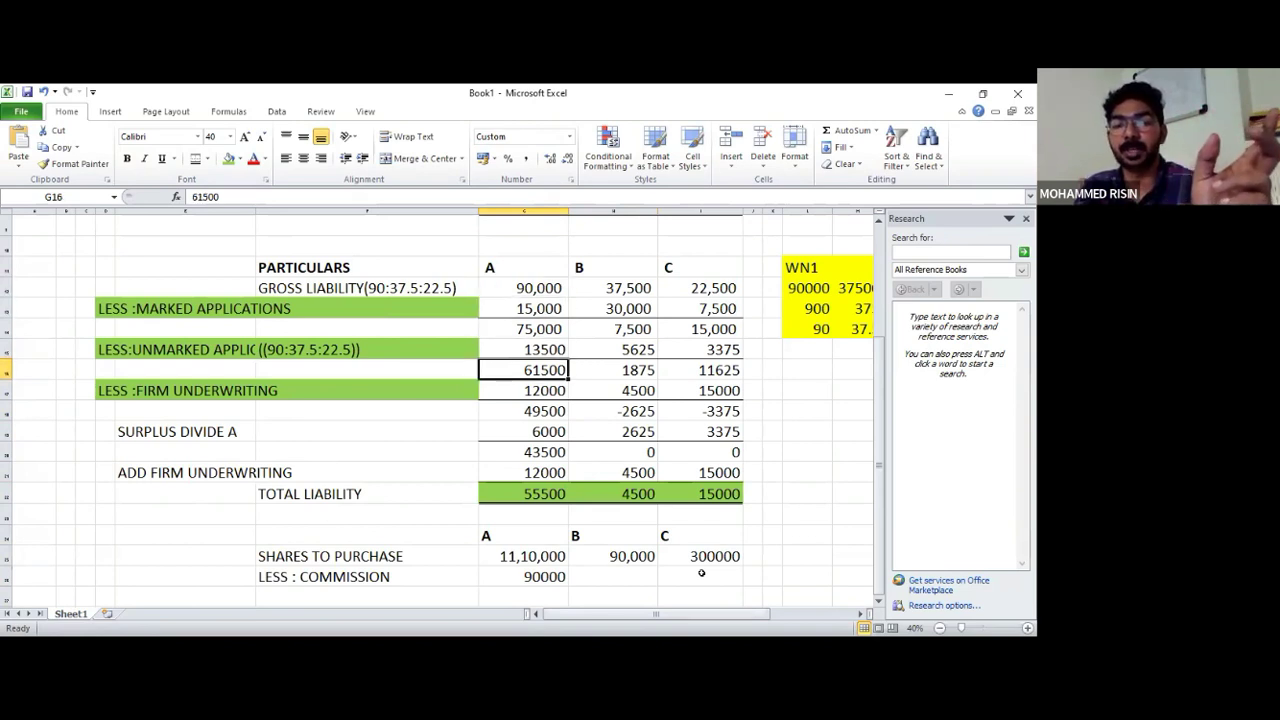
Enter the commission amounts 37500 for B in H26 and 22500 for C in I26
{"action": "key", "text": "Down"}
{"action": "key", "text": "Right"}
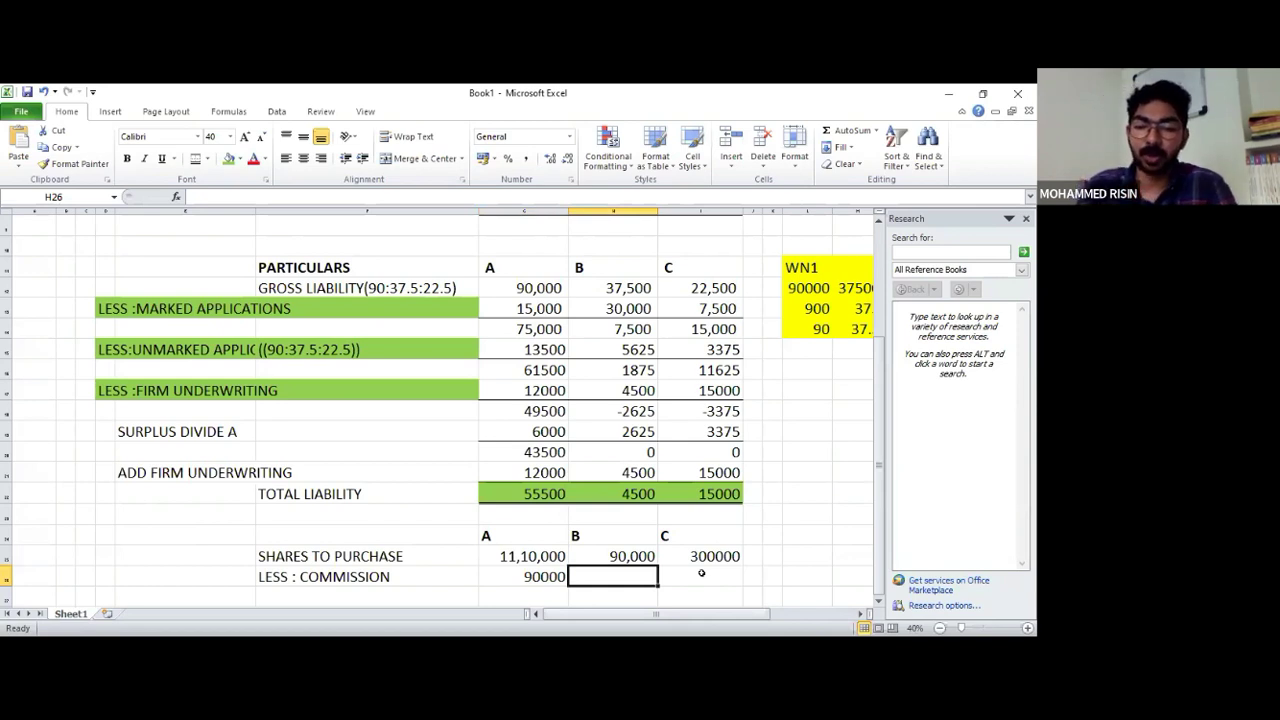
{"action": "type", "text": "37500"}
{"action": "key", "text": "Right"}
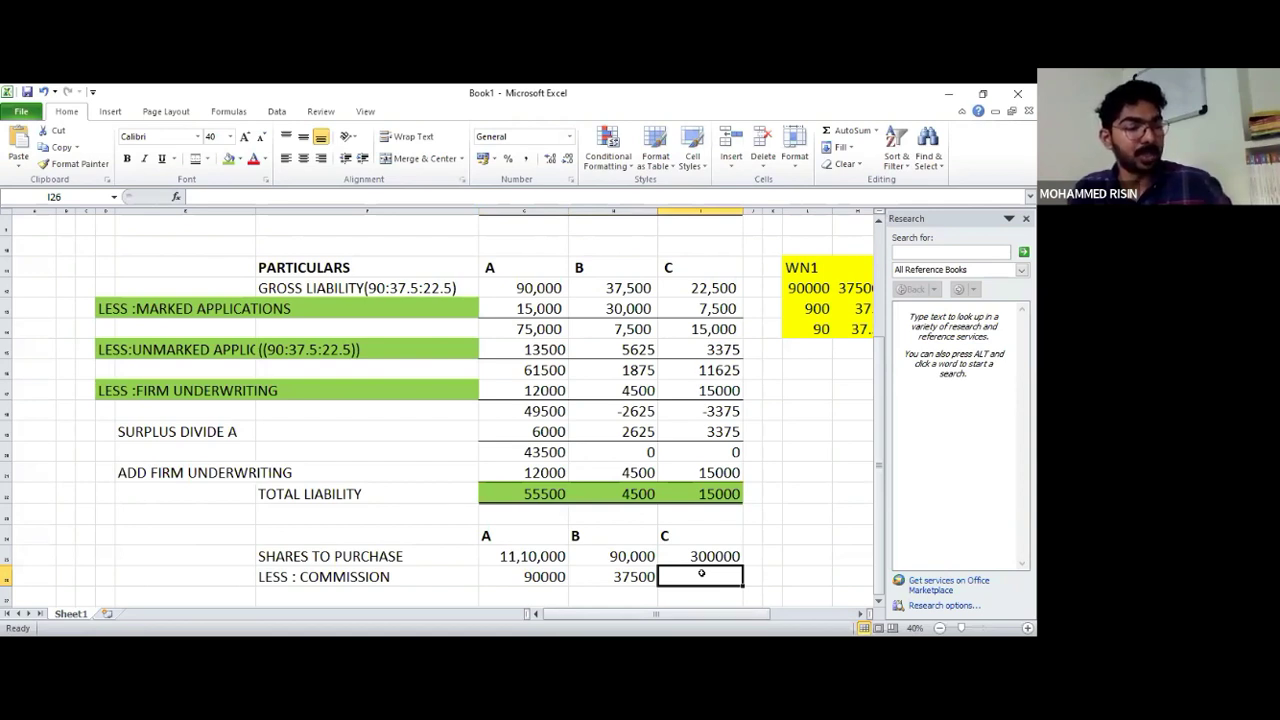
{"action": "type", "text": "22500"}
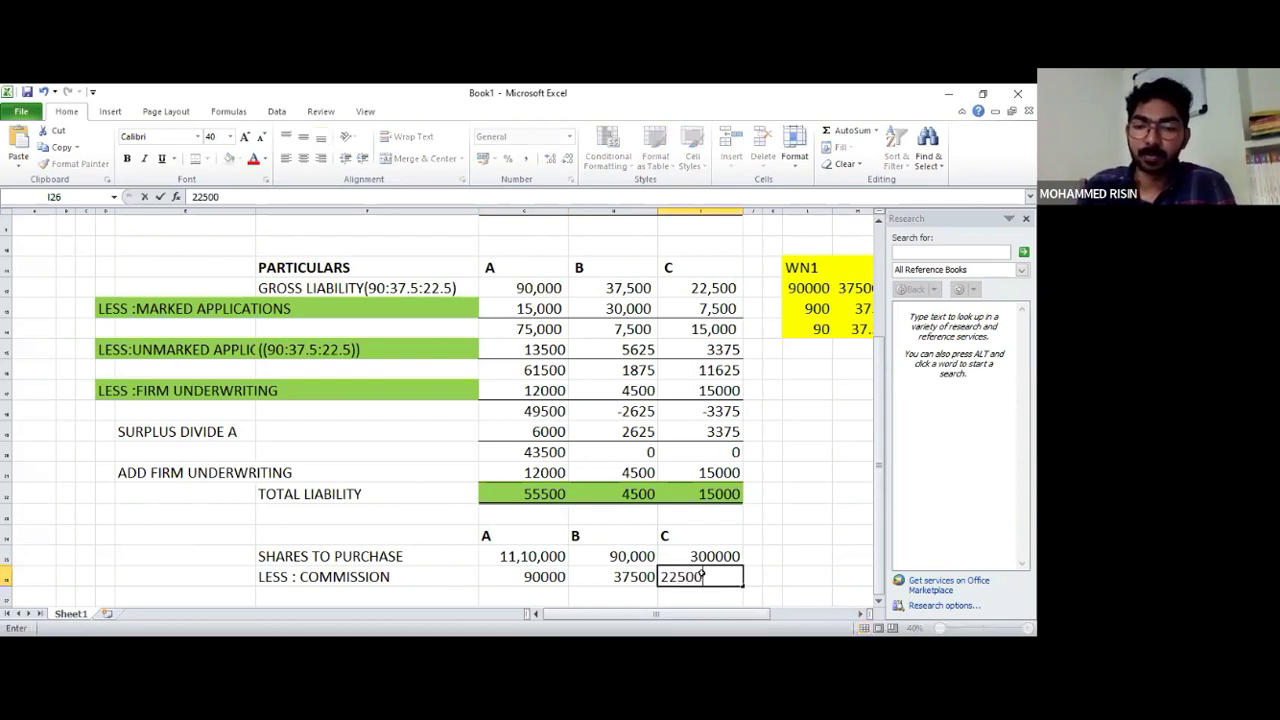
{"action": "left_click", "coordinate": [701, 574]}
Add a bottom border beneath the commission amounts in G26:I26
{"action": "key", "text": "shift+Left"}
{"action": "key", "text": "shift+Left"}
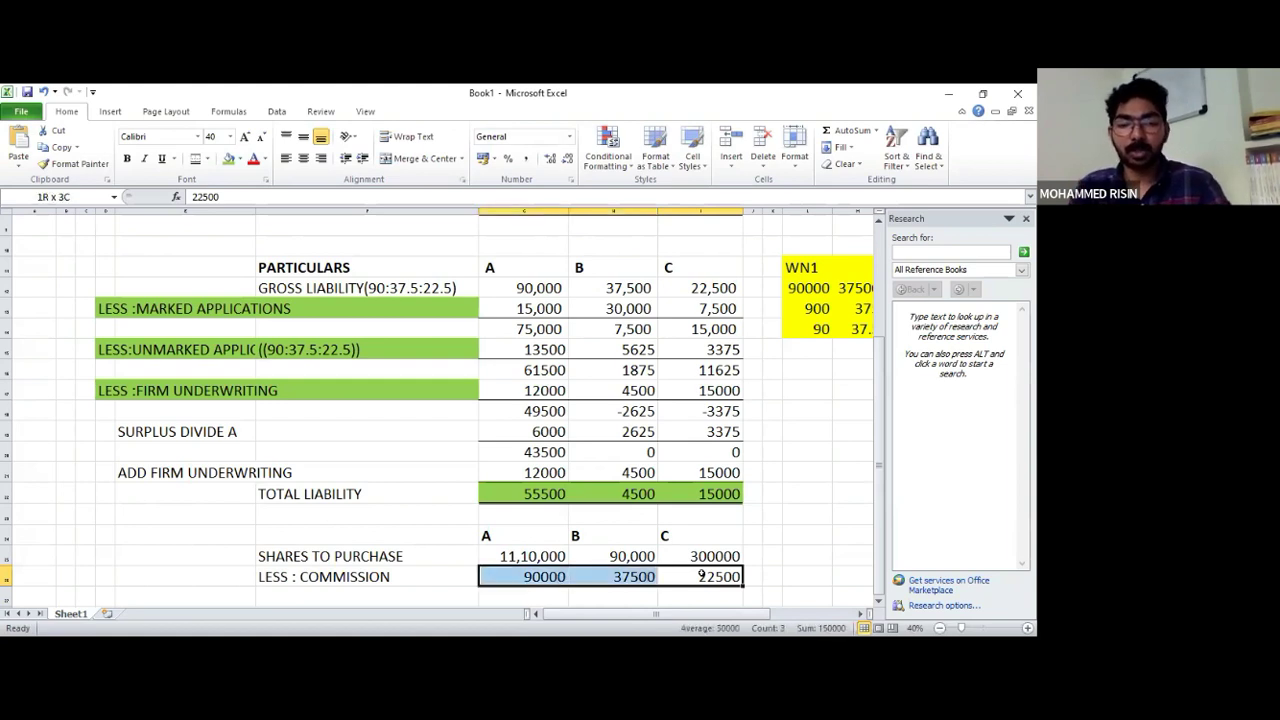
{"action": "left_click", "coordinate": [207, 158]}
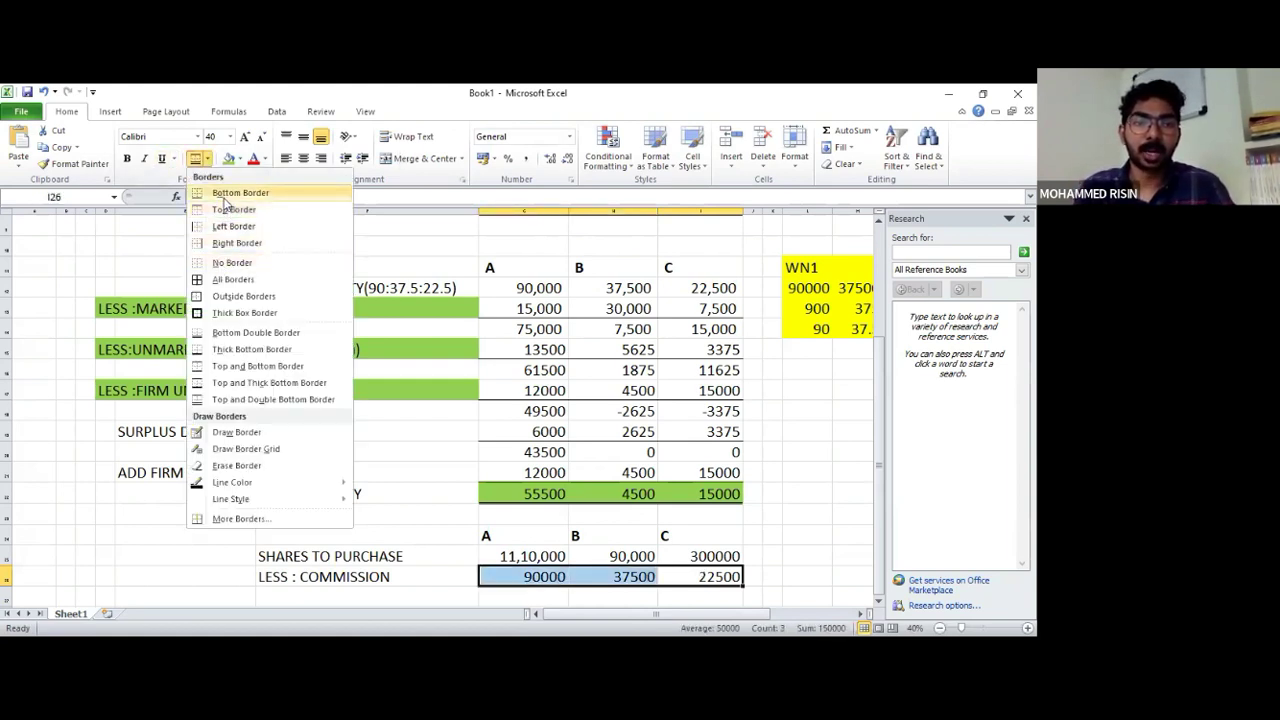
{"action": "left_click", "coordinate": [464, 536]}
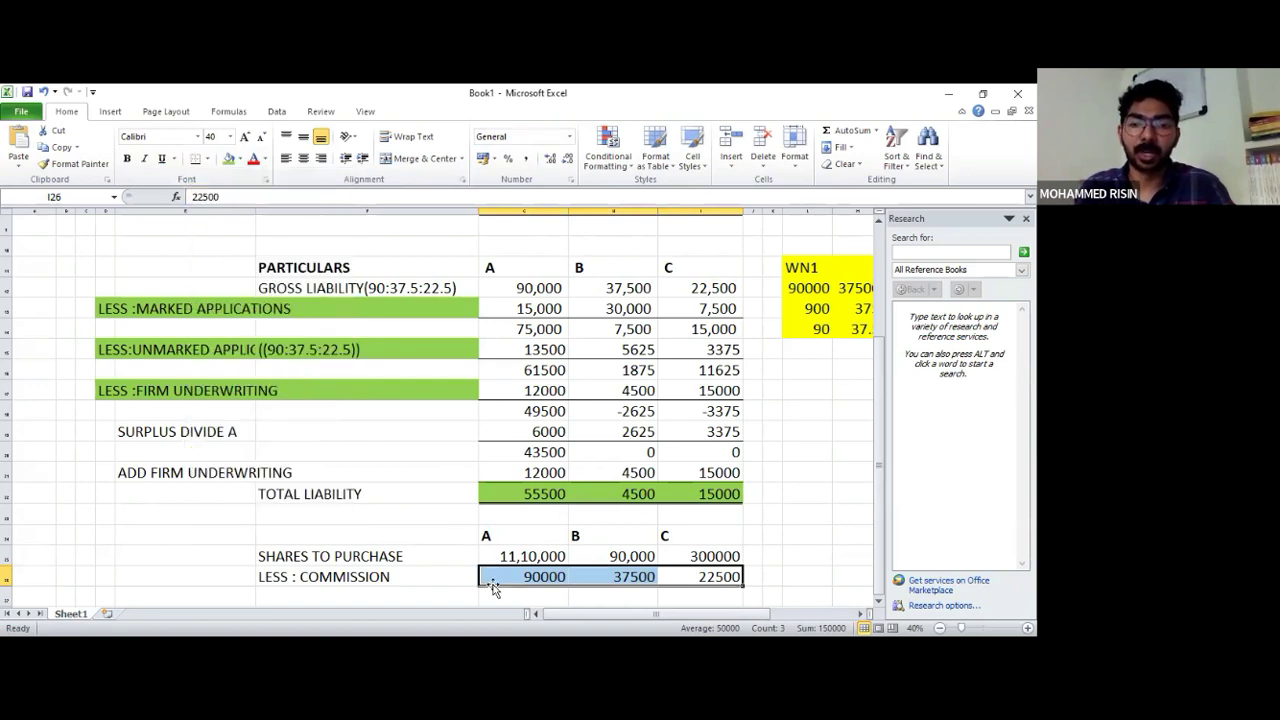
{"action": "left_click", "coordinate": [401, 561]}
Enter A's net amount after commission, 1020000, in G27
{"action": "left_click", "coordinate": [511, 556]}
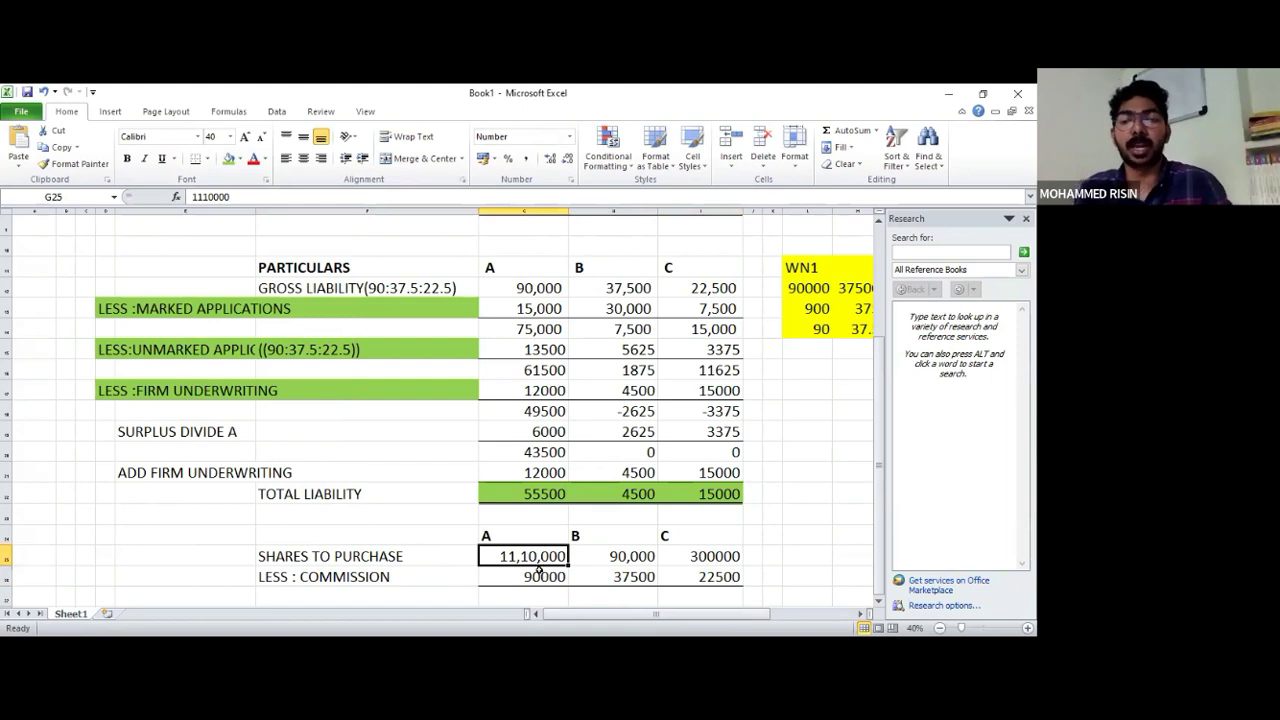
{"action": "left_click", "coordinate": [536, 576]}
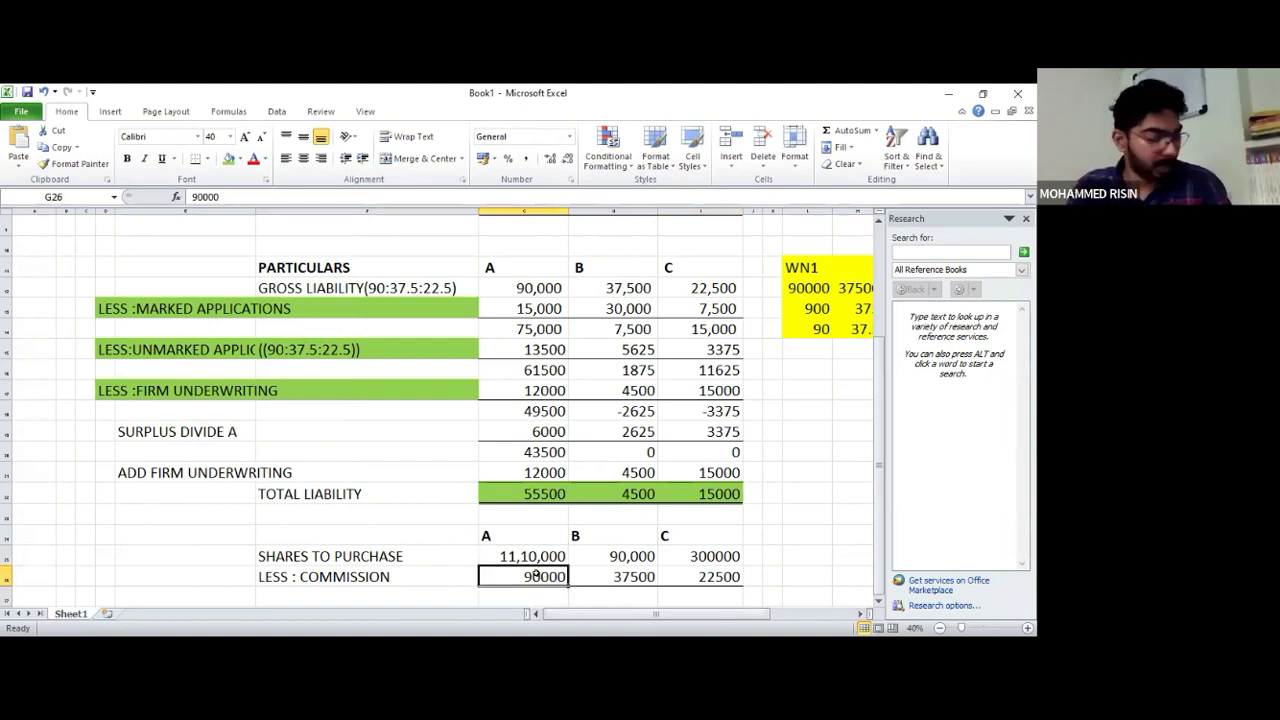
{"action": "key", "text": "Return"}
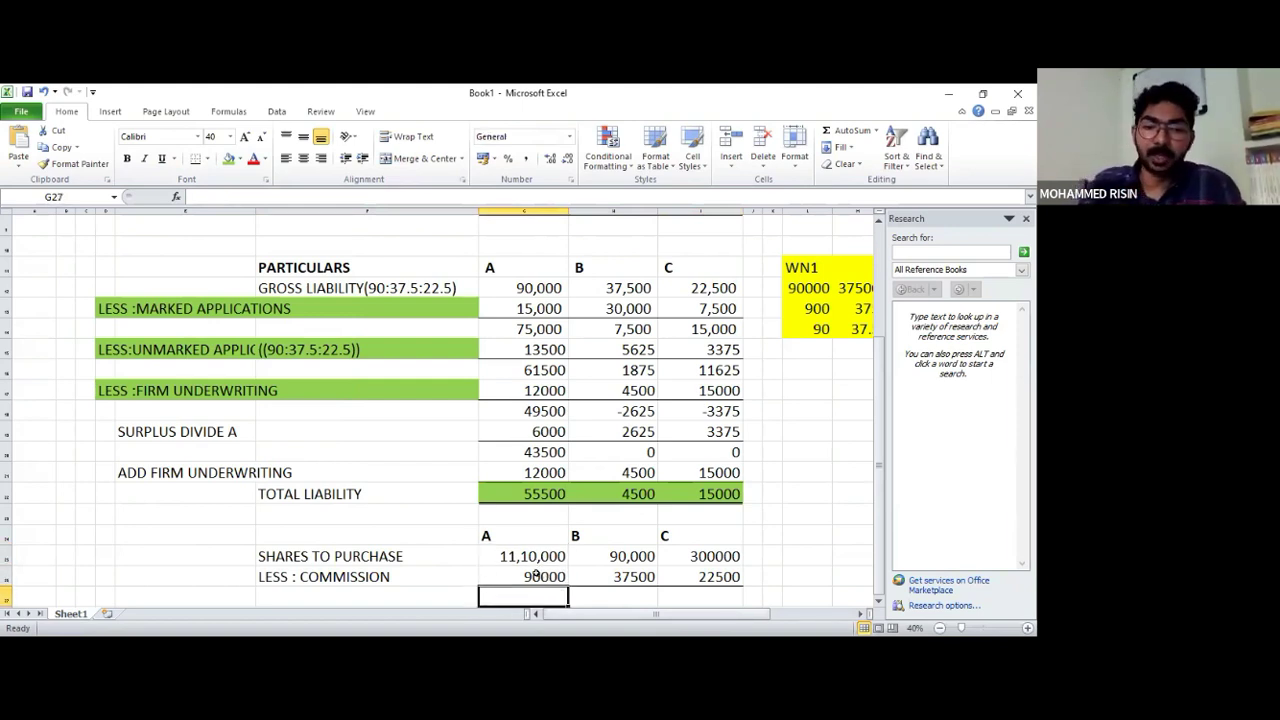
{"action": "scroll", "coordinate": [536, 576], "scroll_direction": "down", "scroll_amount": 1}
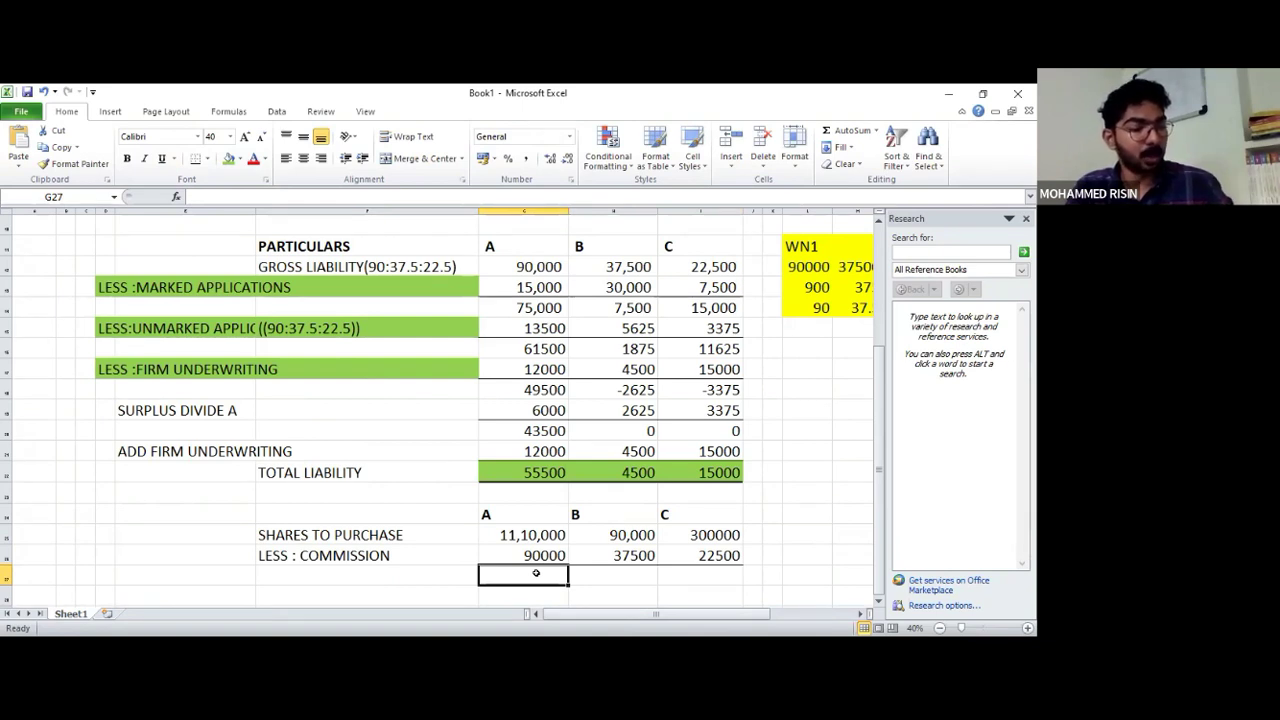
{"action": "type", "text": "102"}
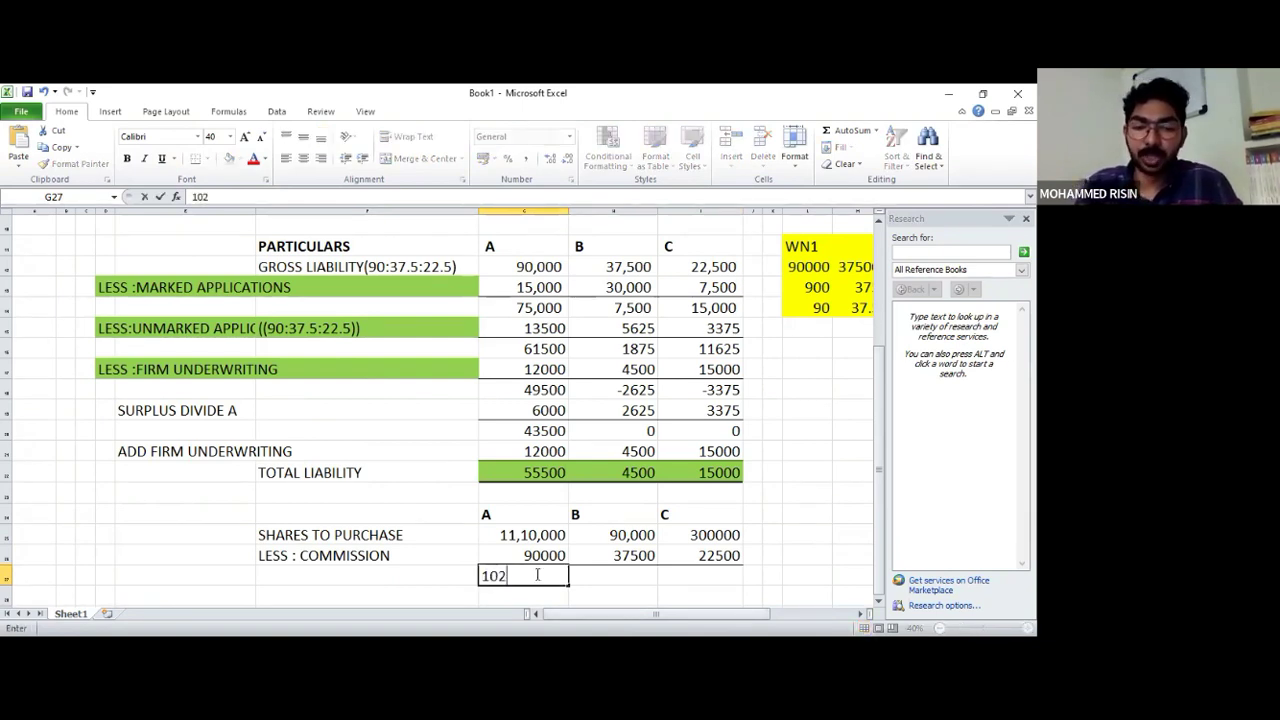
{"action": "type", "text": "0000"}
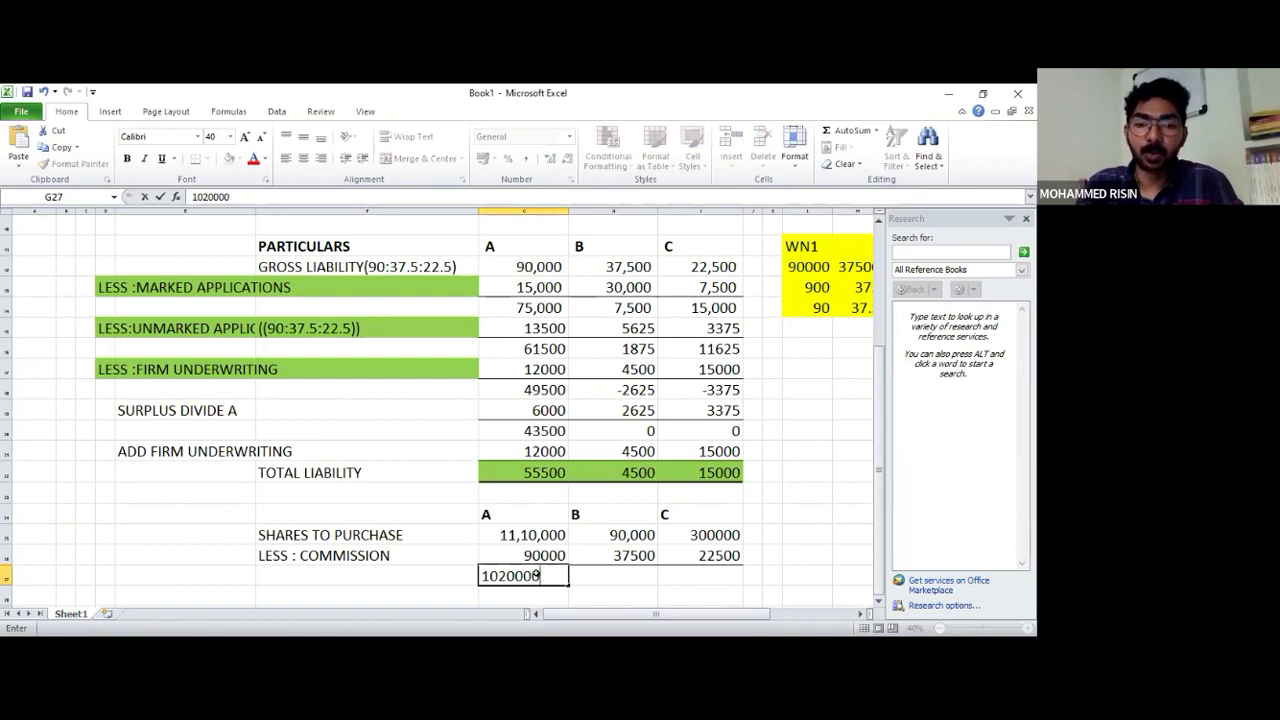
{"action": "key", "text": "ctrl+Return"}
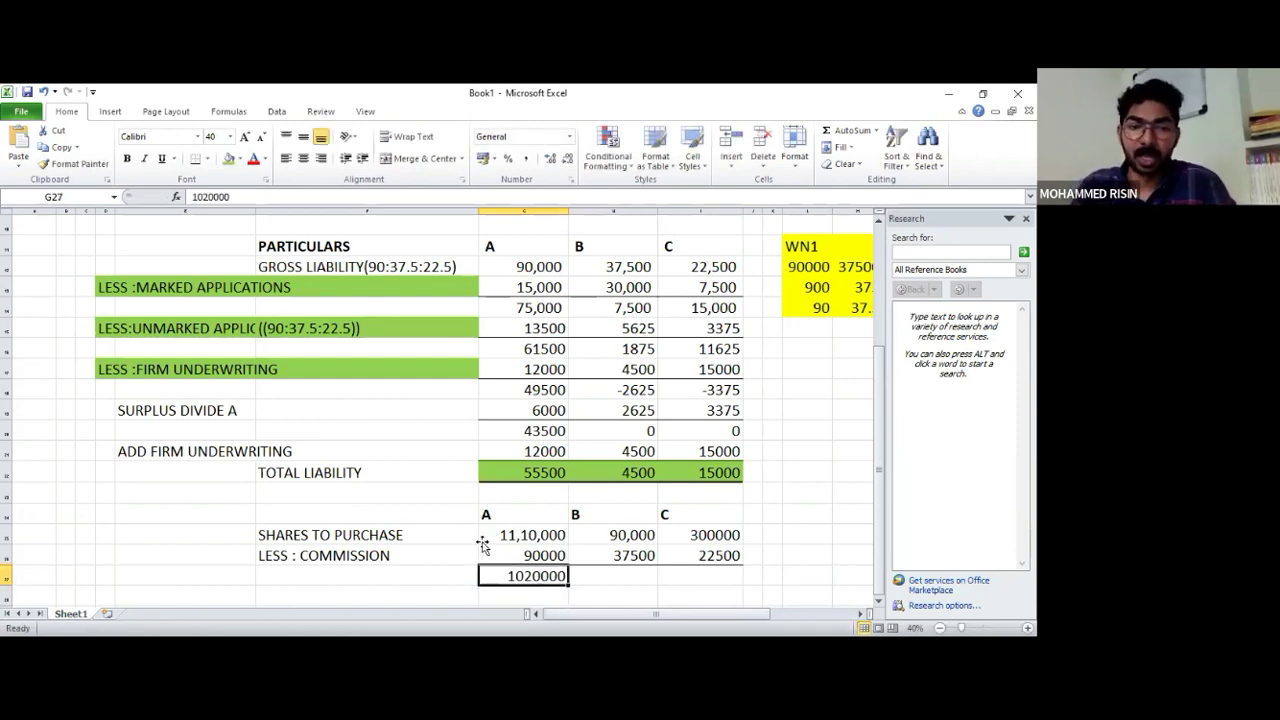
Enter the net amounts after commission, 52500 for B in H27 and 277500 for C in I27
{"action": "left_click", "coordinate": [481, 542]}
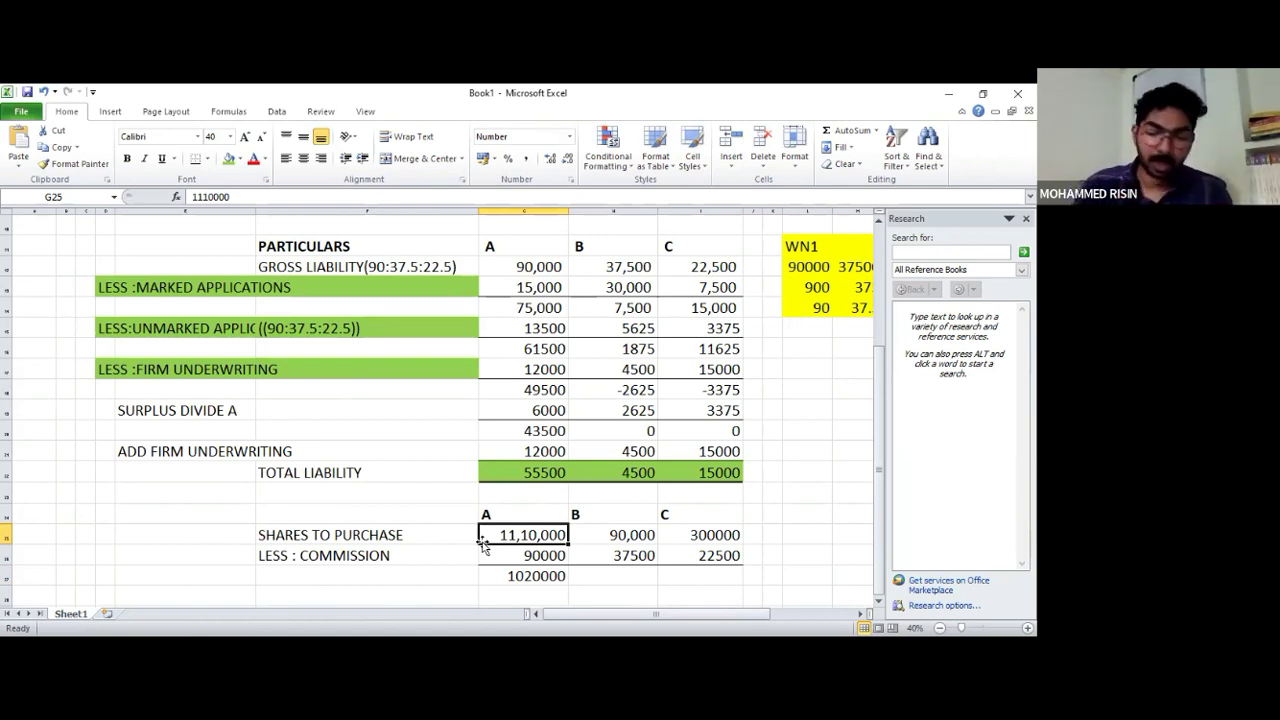
{"action": "key", "text": "Right"}
{"action": "key", "text": "Down"}
{"action": "key", "text": "Down"}
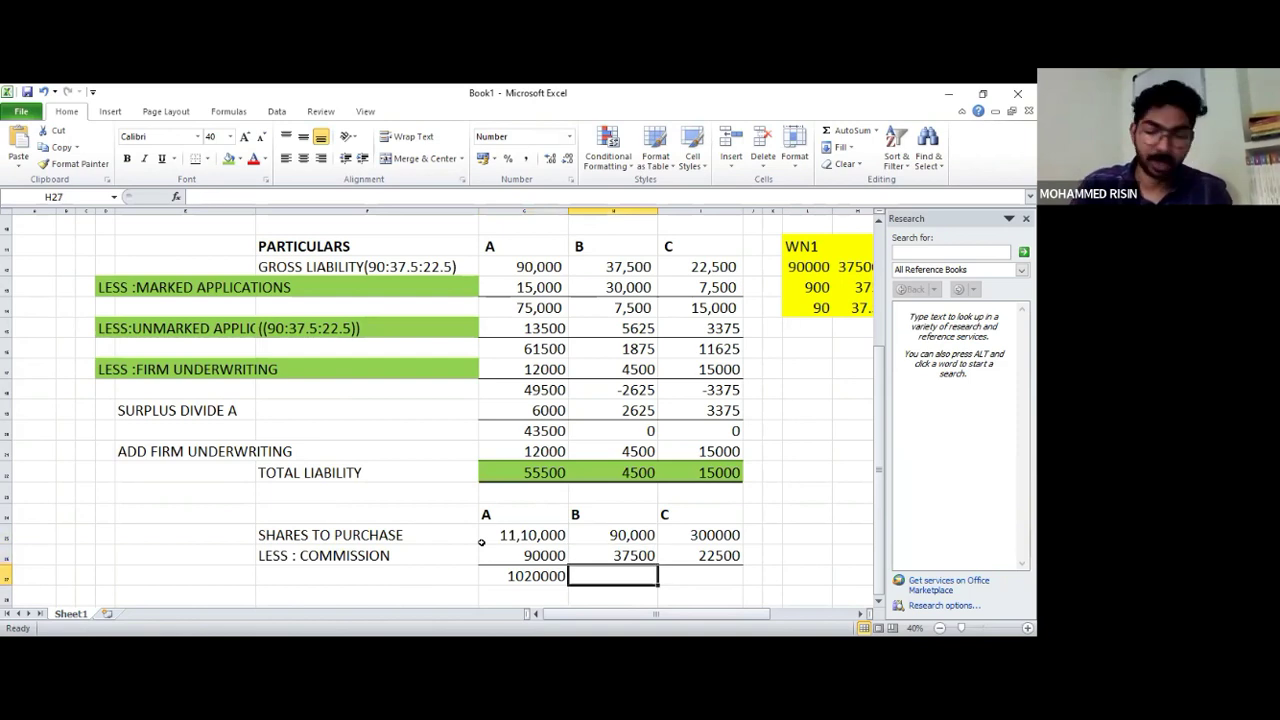
{"action": "type", "text": "52500"}
{"action": "key", "text": "Return"}
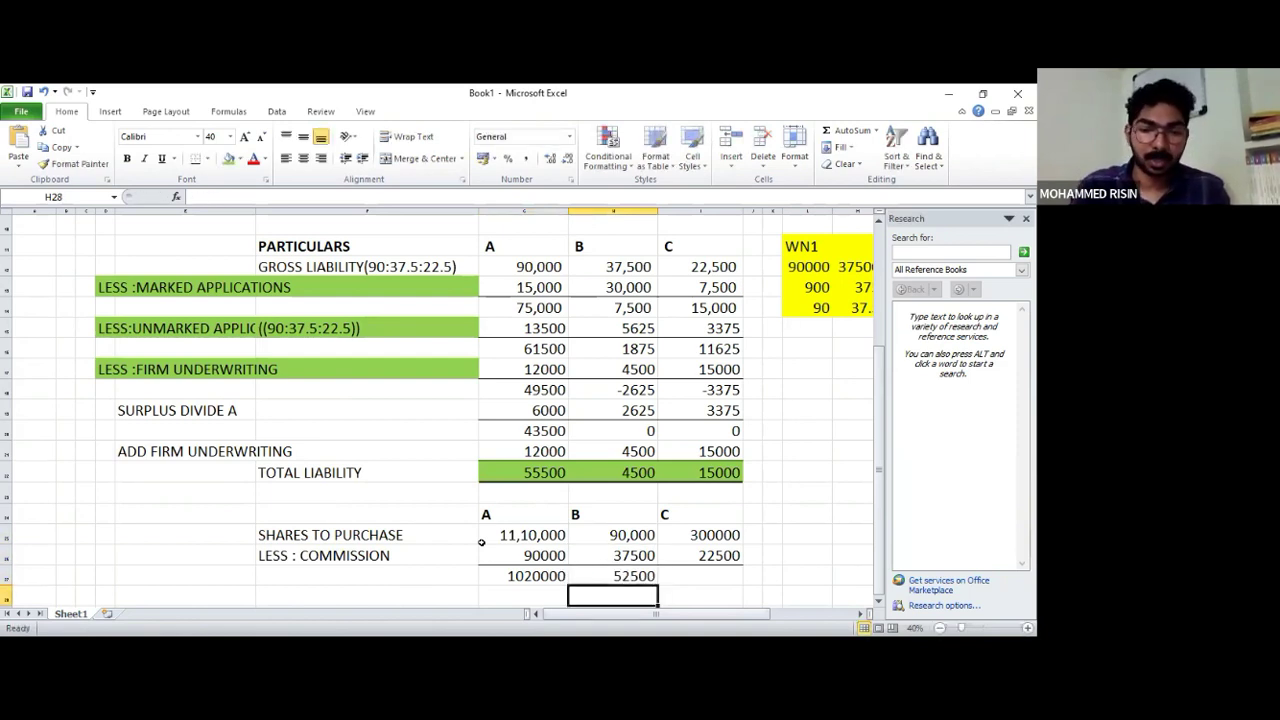
{"action": "key", "text": "Up"}
{"action": "key", "text": "Right"}
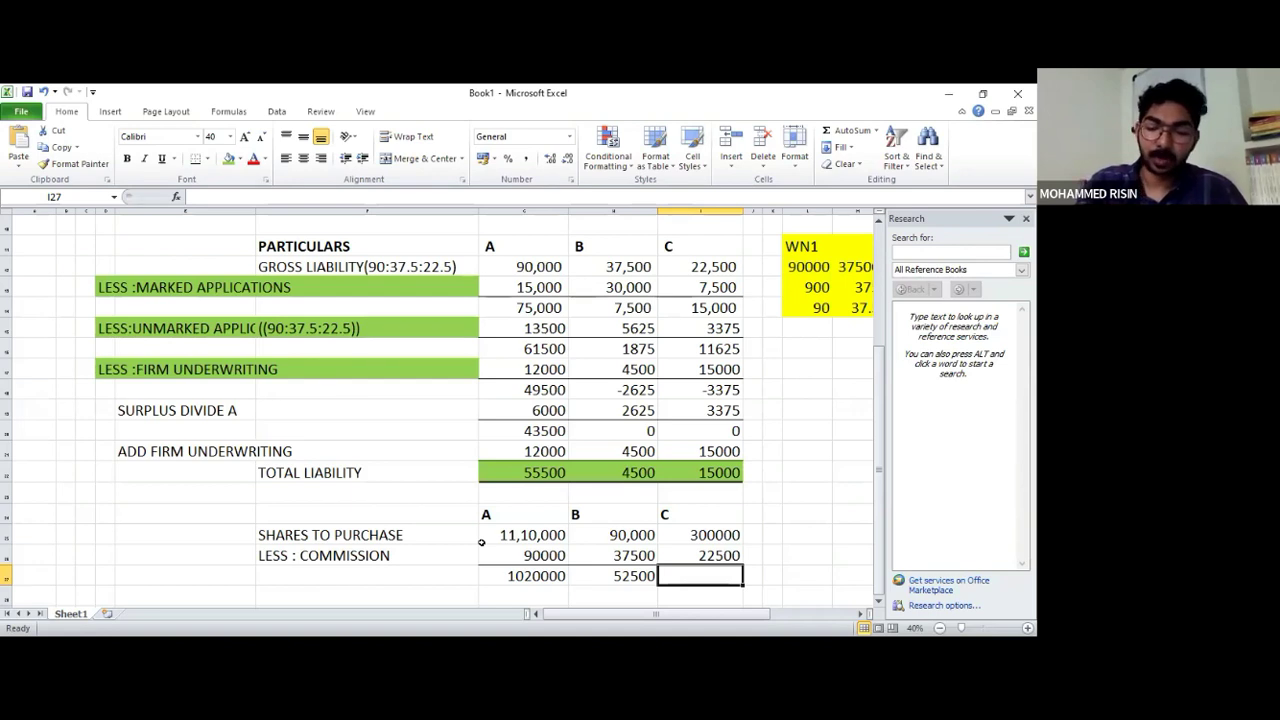
{"action": "type", "text": "277500"}
{"action": "key", "text": "Return"}
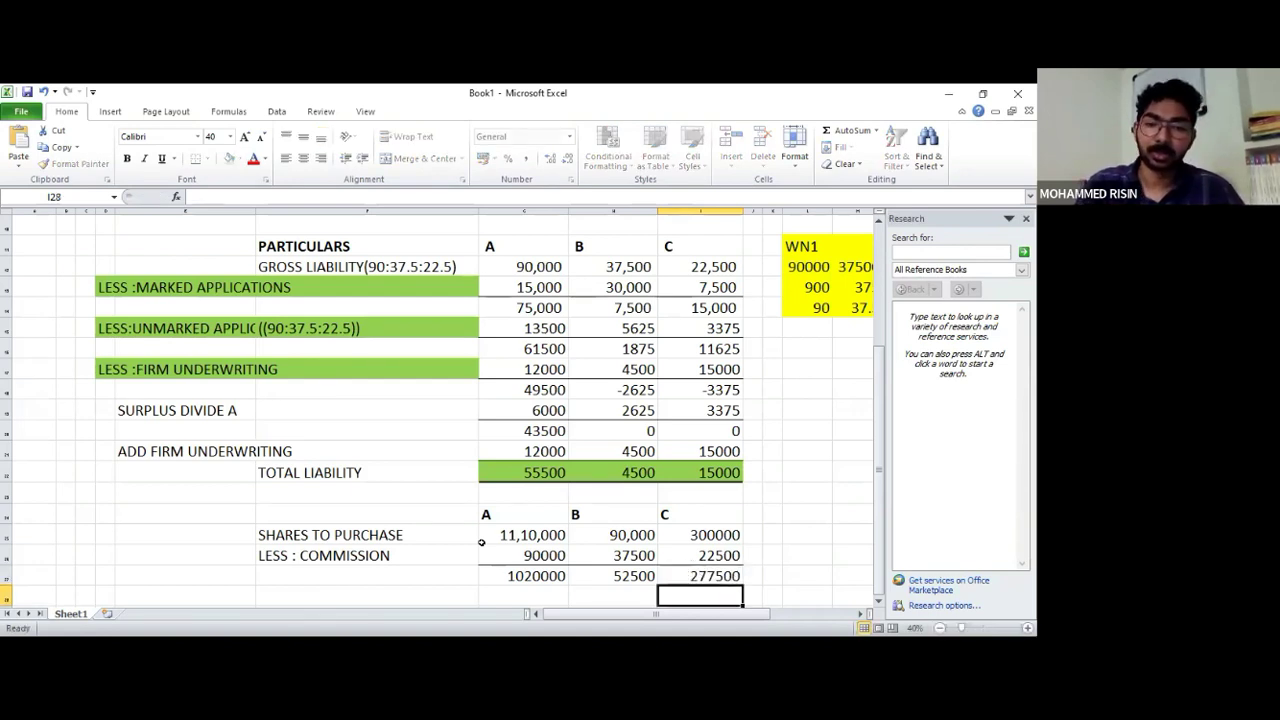
Fill the net amounts in G27:I27 with the same green used for the total liability row
{"action": "key", "text": "Up"}
{"action": "key", "text": "shift+Left"}
{"action": "key", "text": "shift+Left"}
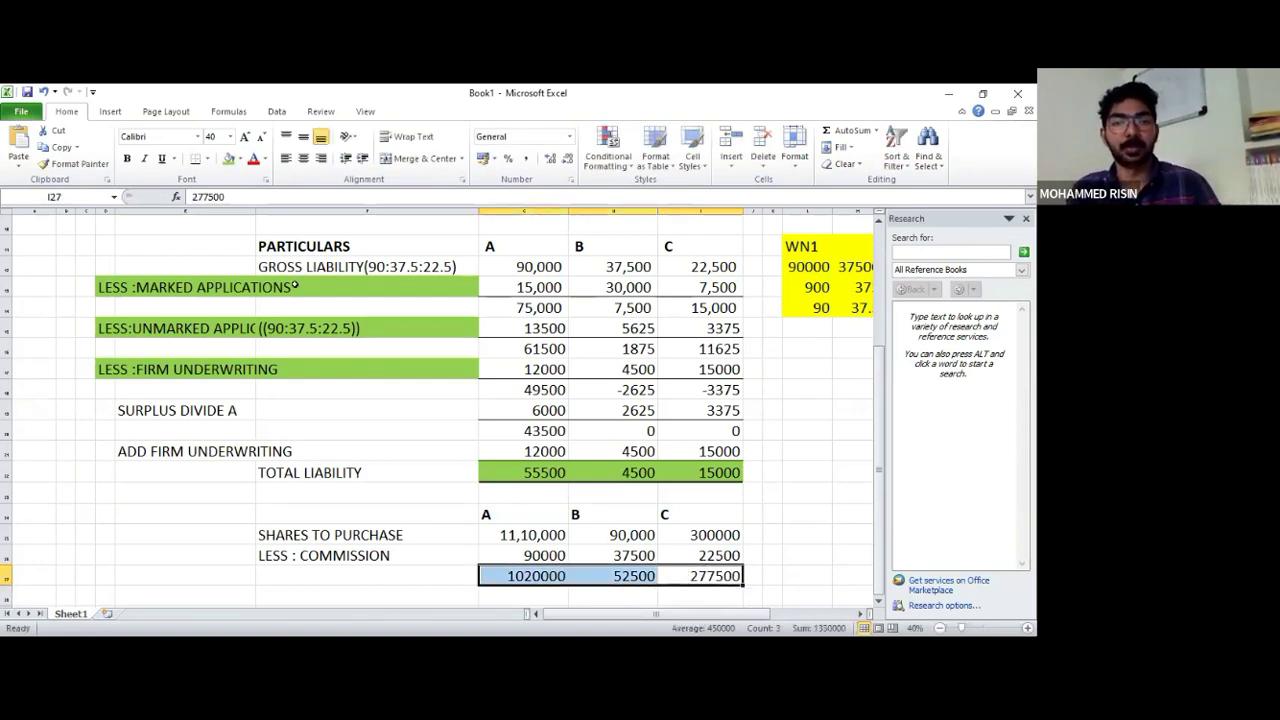
{"action": "left_click", "coordinate": [226, 158]}
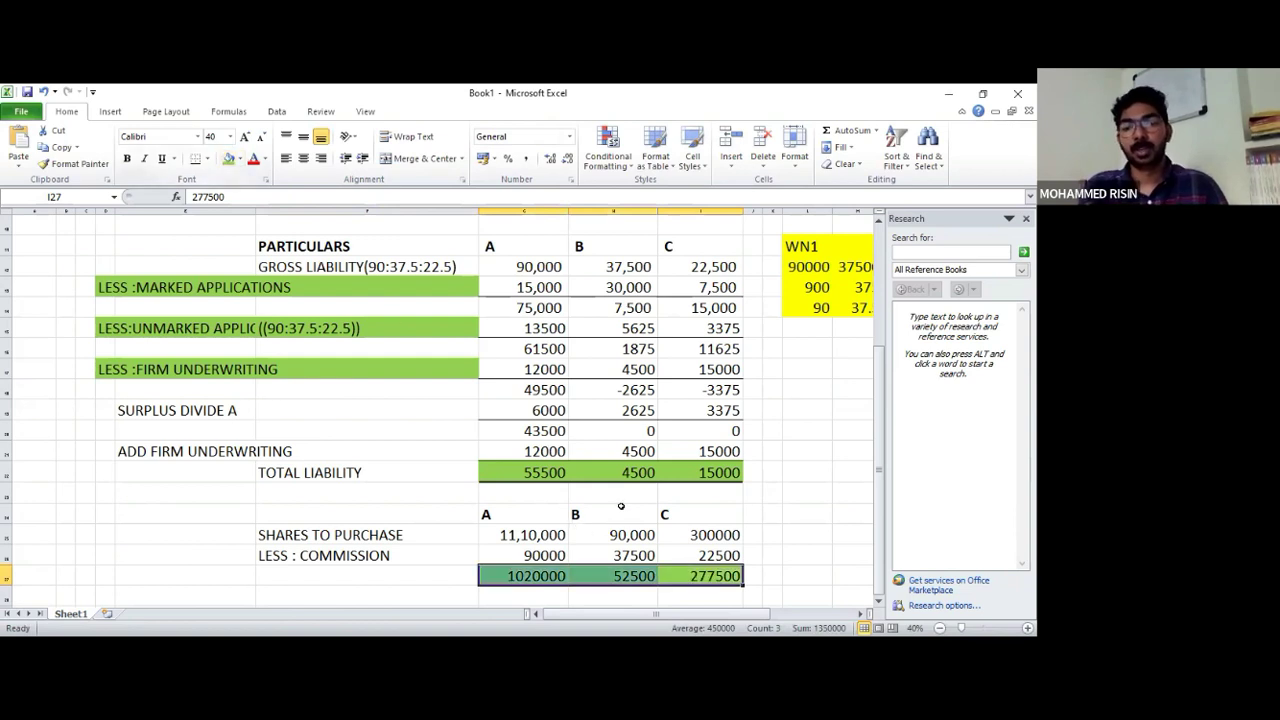
{"action": "left_click", "coordinate": [621, 506]}
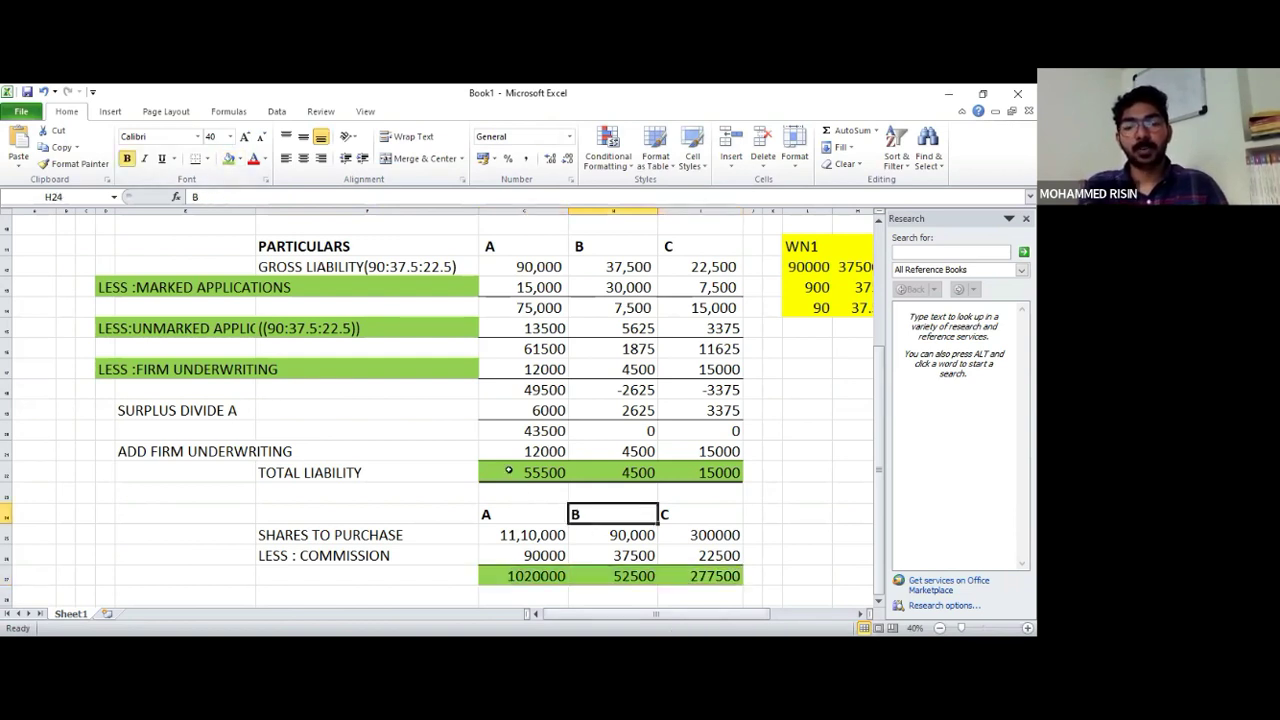
Review A's total liability, share purchase amount, commission and gross liability, and check the commission terms in J19 QP.pdf in the browser
{"action": "left_click", "coordinate": [509, 470]}
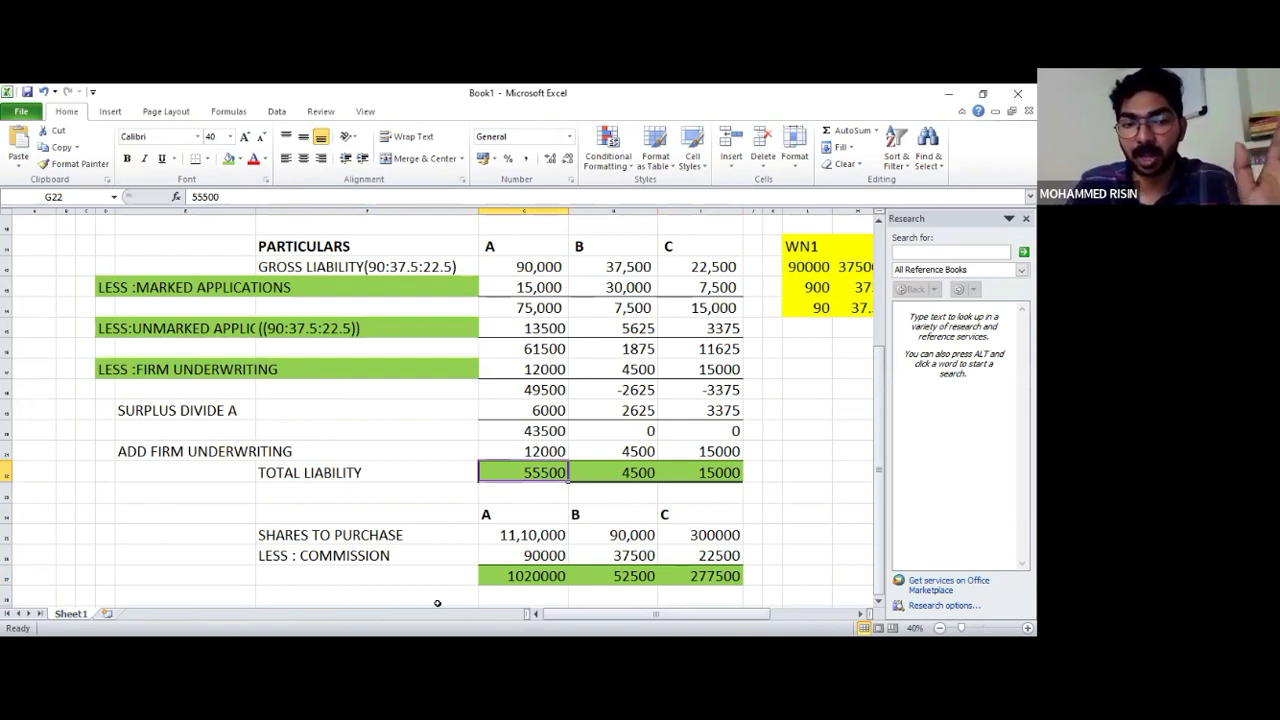
{"action": "left_click", "coordinate": [345, 472]}
{"action": "left_click", "coordinate": [552, 470]}
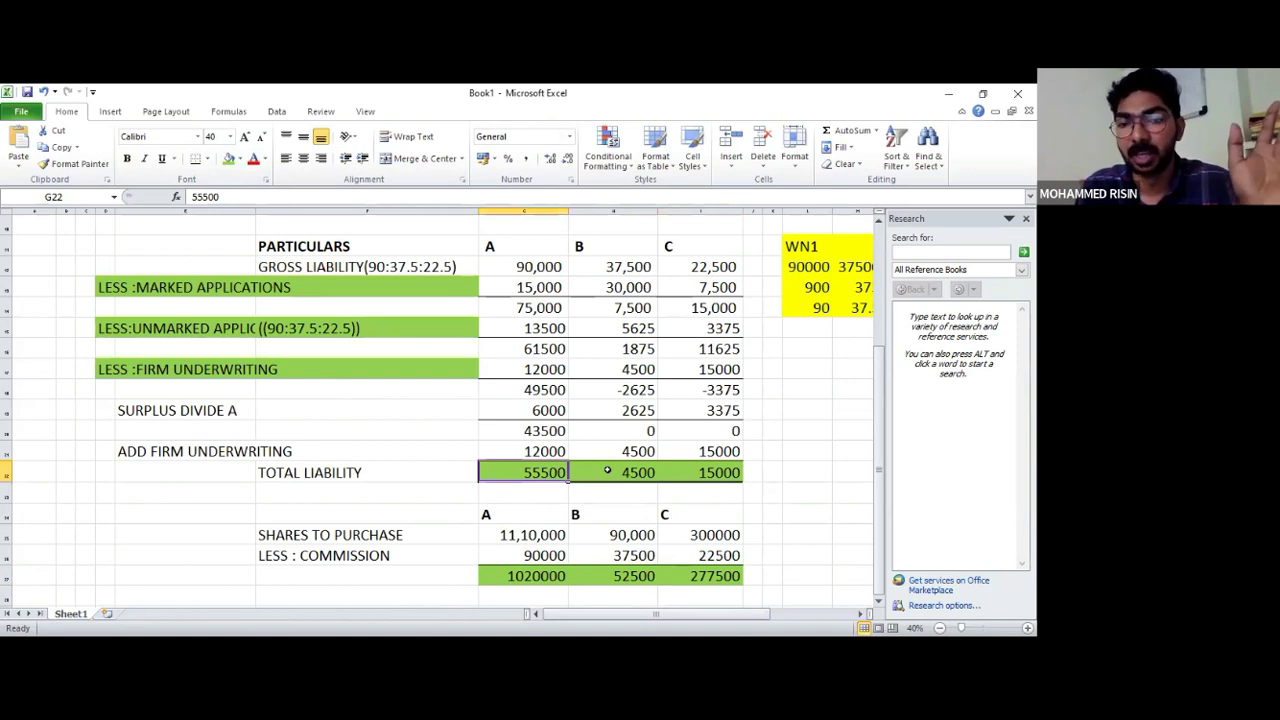
{"action": "left_click", "coordinate": [557, 494]}
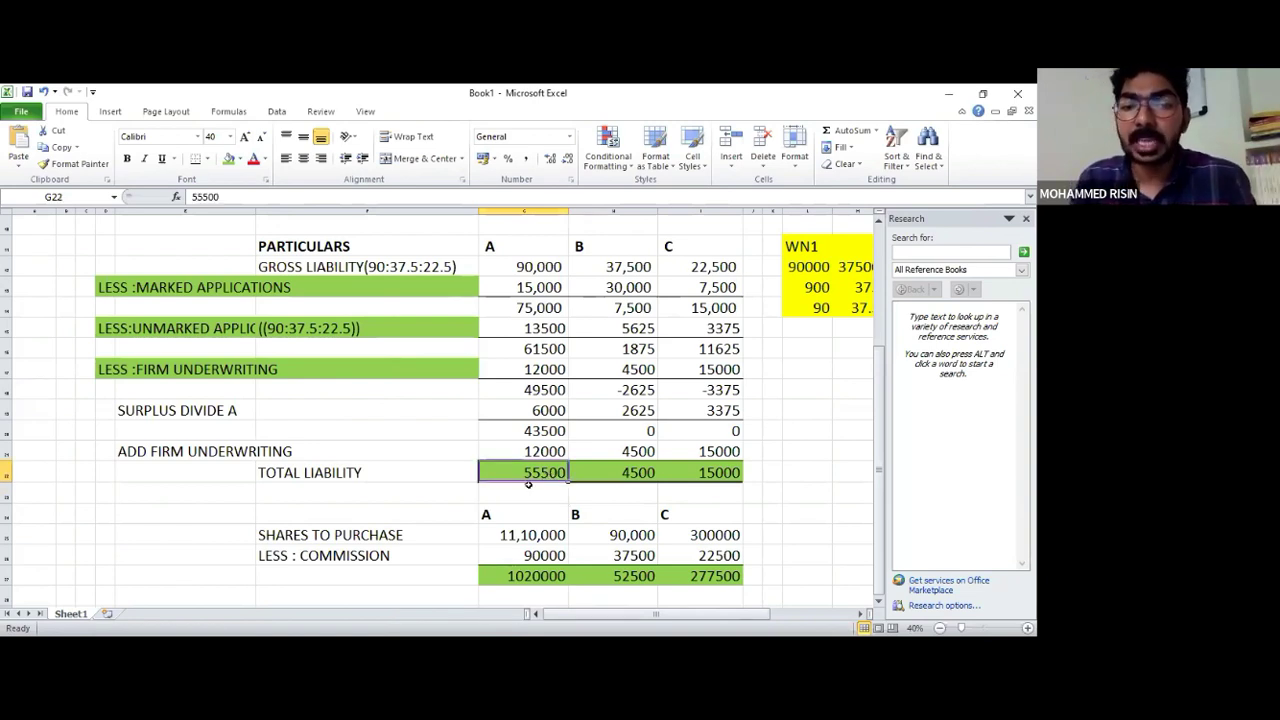
{"action": "left_click", "coordinate": [531, 473]}
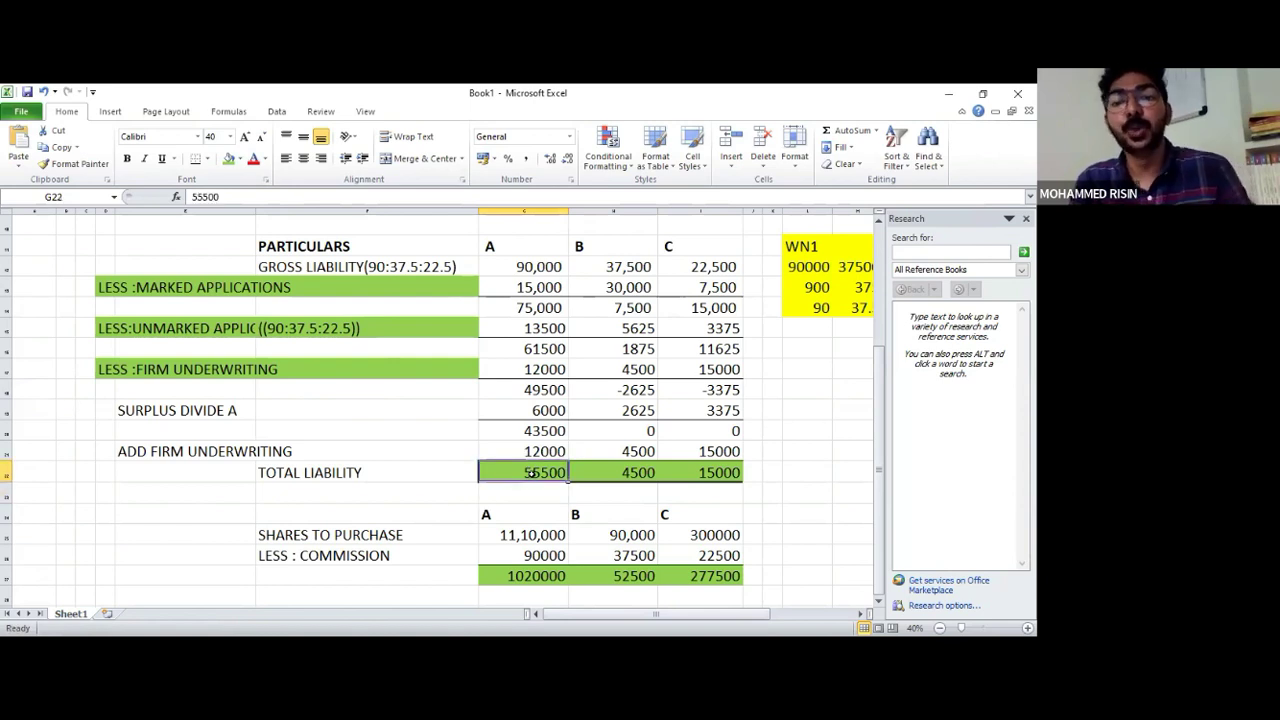
{"action": "left_click", "coordinate": [537, 541]}
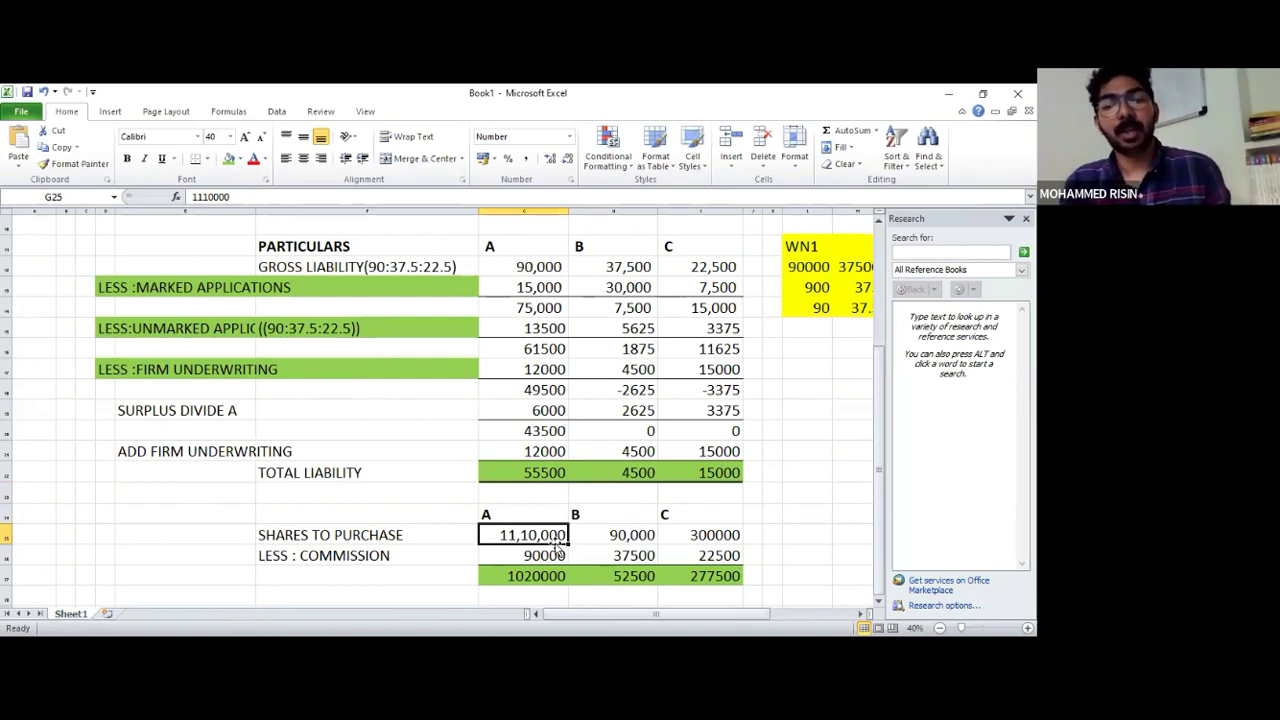
{"action": "left_click", "coordinate": [536, 556]}
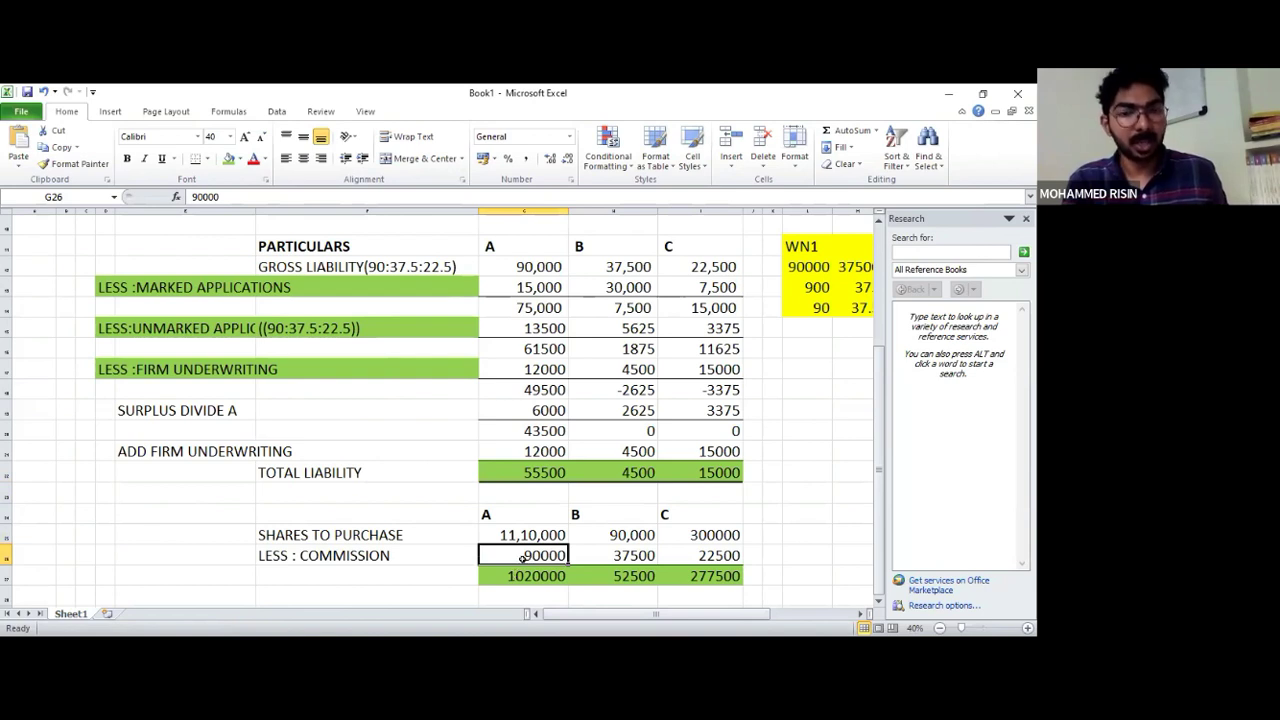
{"action": "left_click", "coordinate": [324, 264]}
{"action": "left_click", "coordinate": [512, 264]}
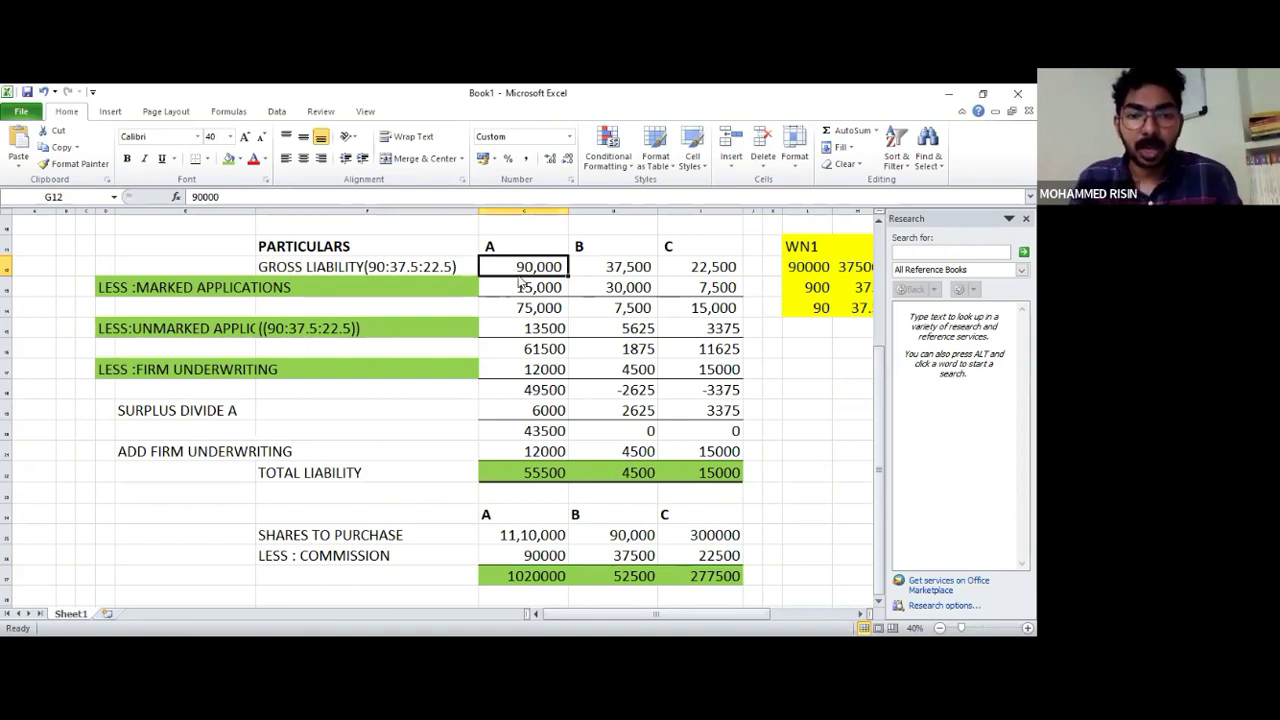
{"action": "key", "text": "alt+Tab"}
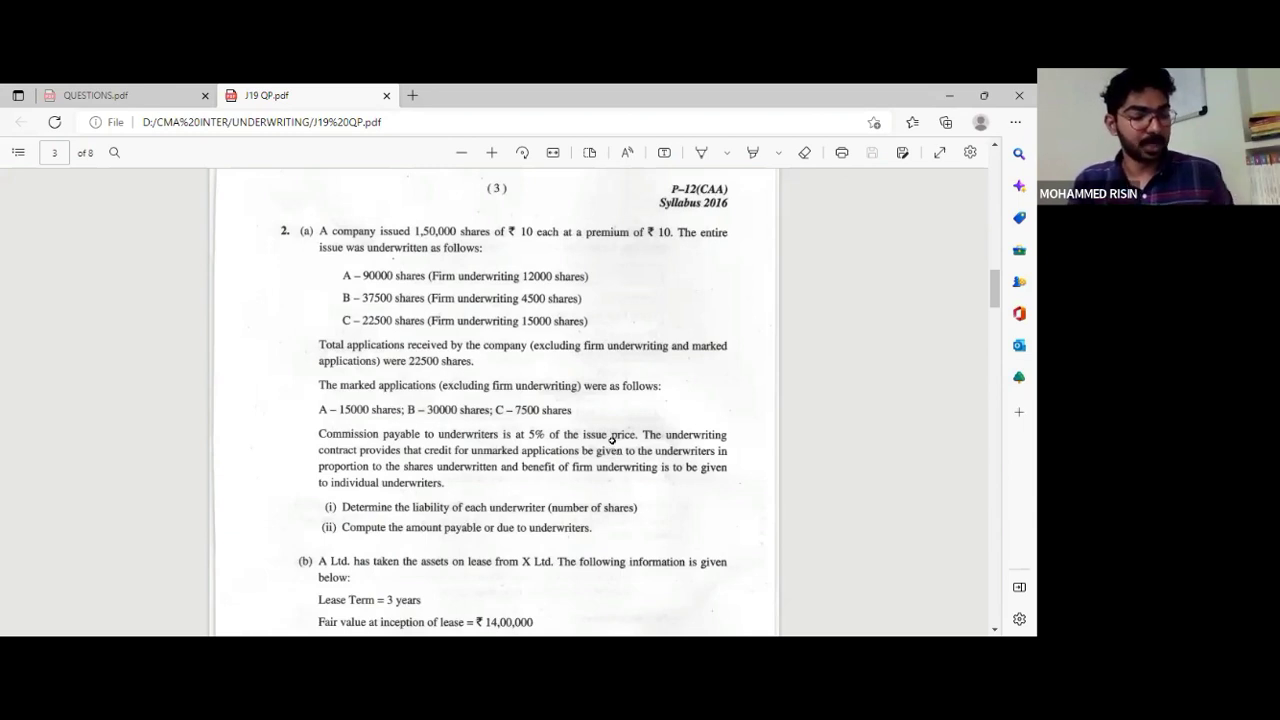
Return to the Excel workbook and review A's commission, net amount, share purchase amount and total liability
{"action": "key", "text": "alt+Tab"}
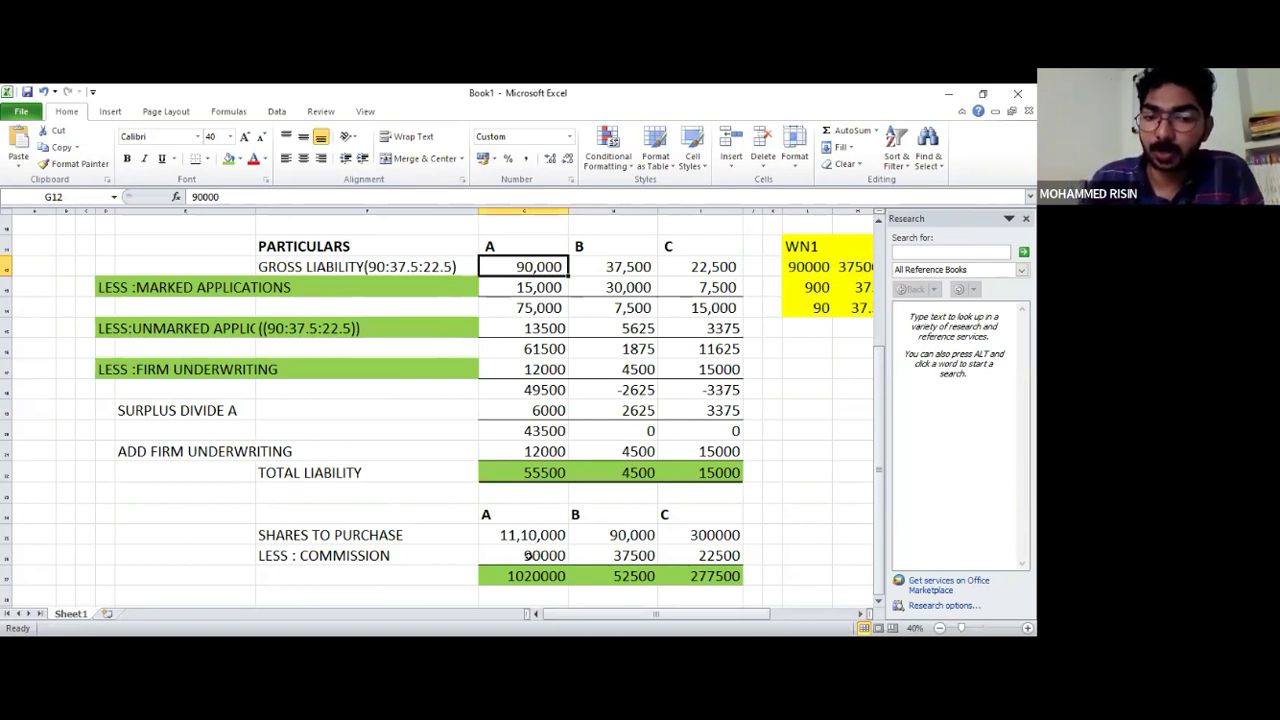
{"action": "left_click", "coordinate": [527, 555]}
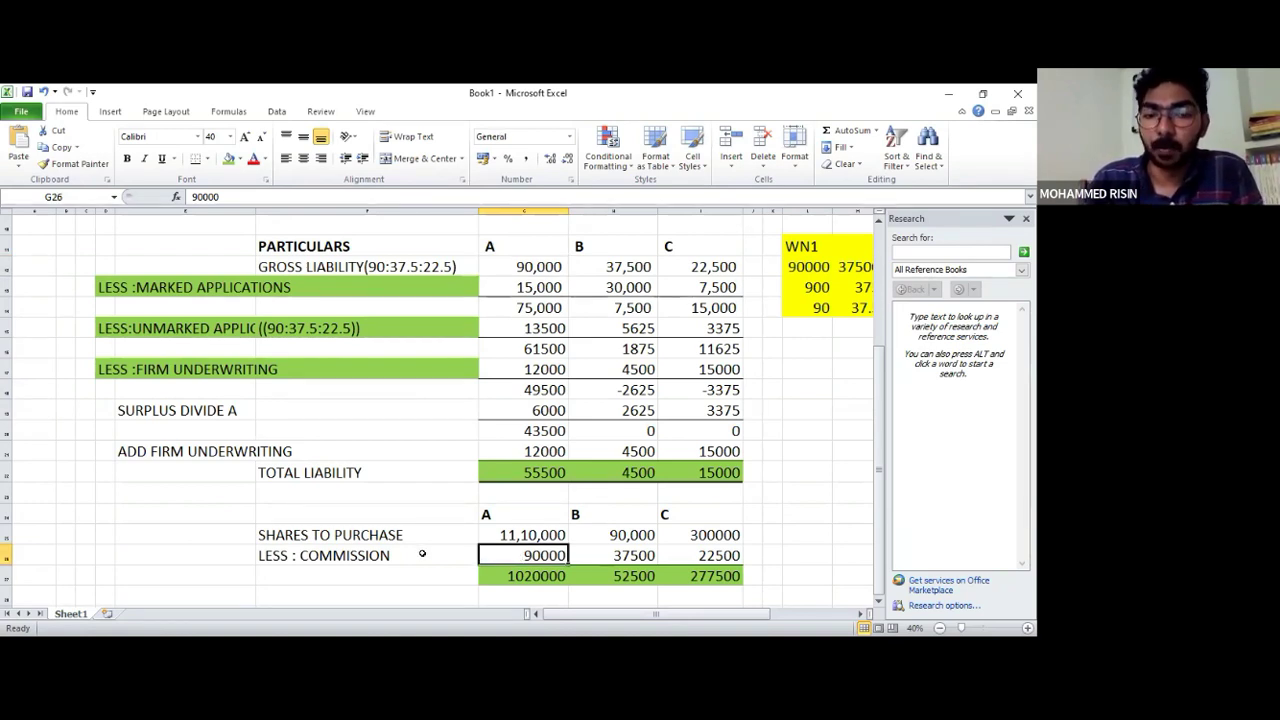
{"action": "left_click", "coordinate": [515, 578]}
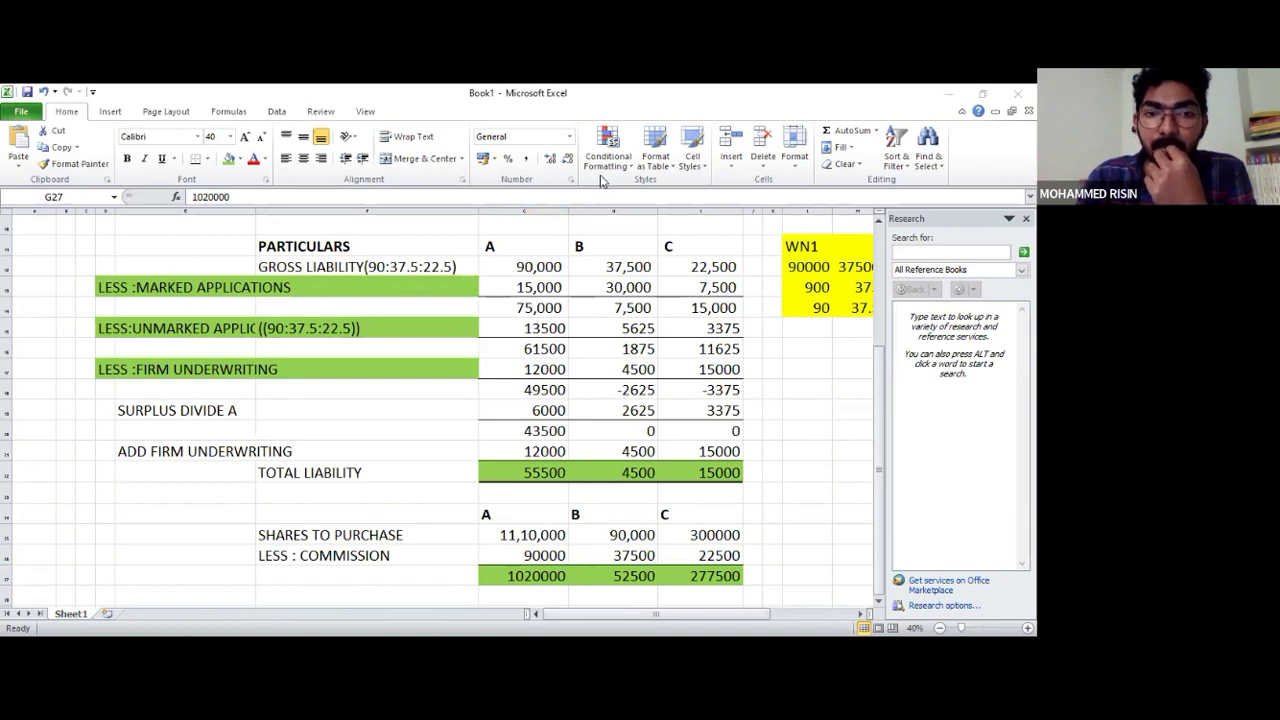
{"action": "left_click", "coordinate": [497, 535]}
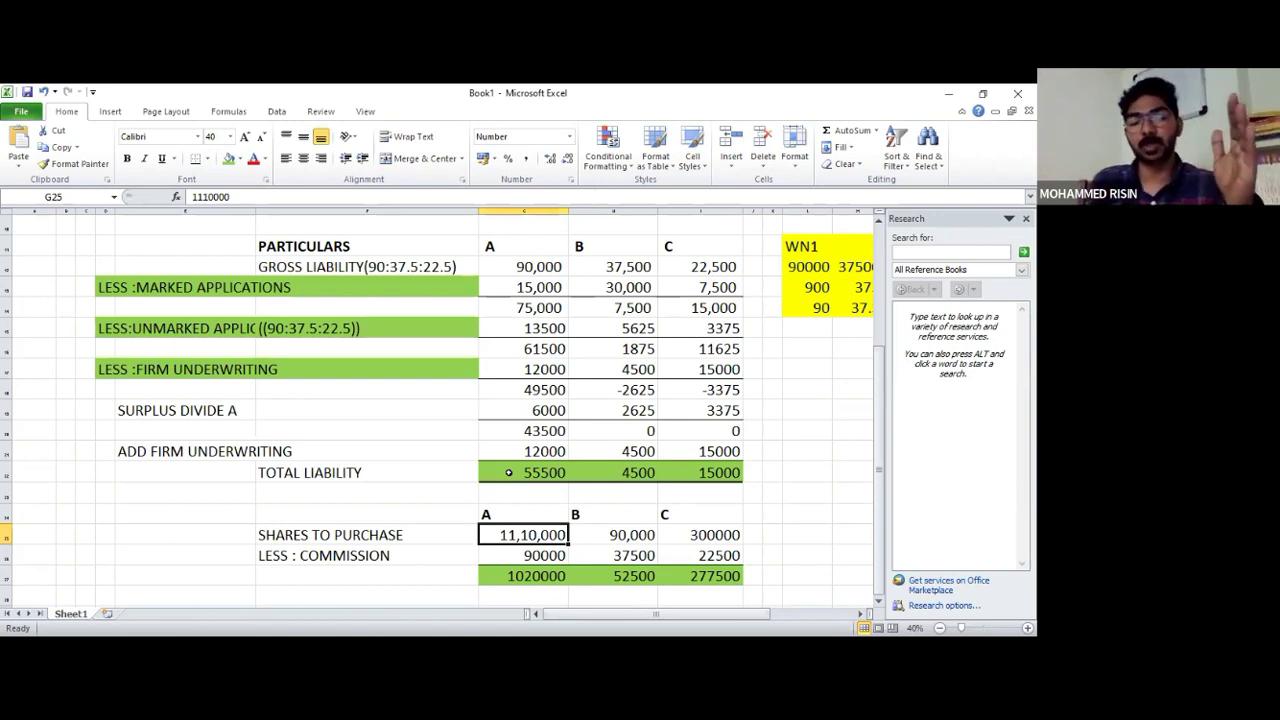
{"action": "left_click", "coordinate": [508, 472]}
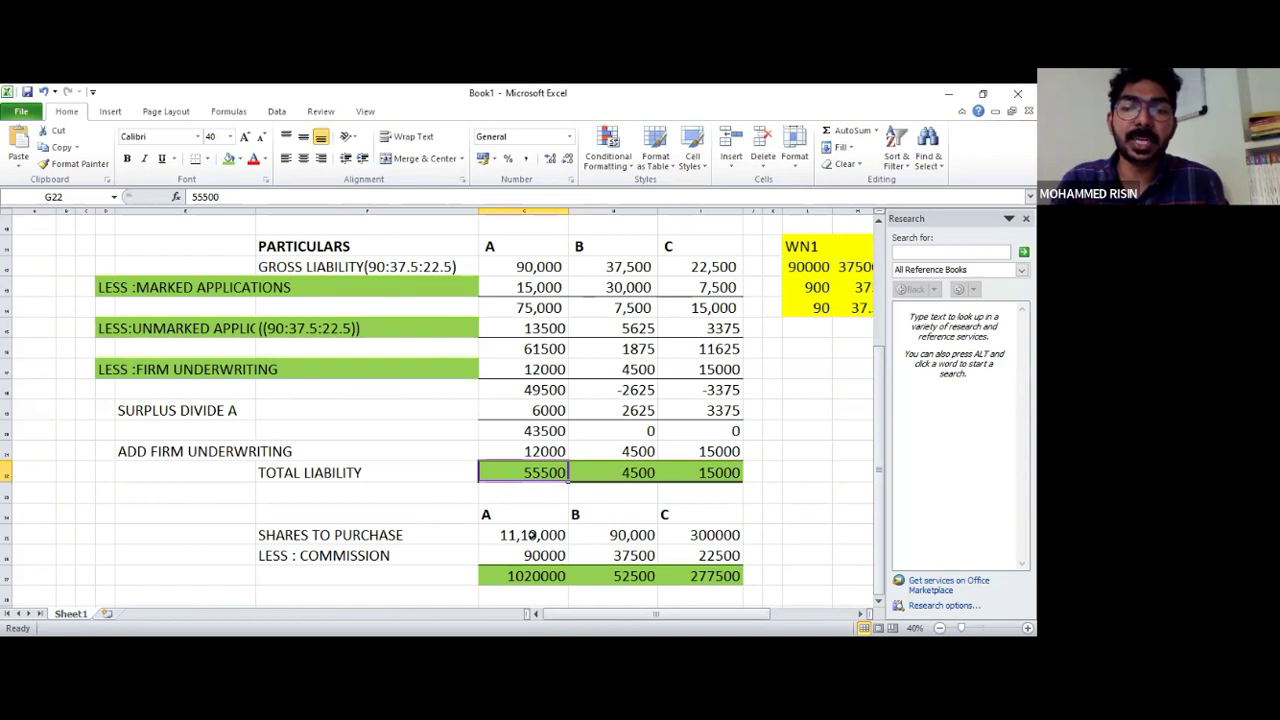
{"action": "left_click", "coordinate": [531, 535]}
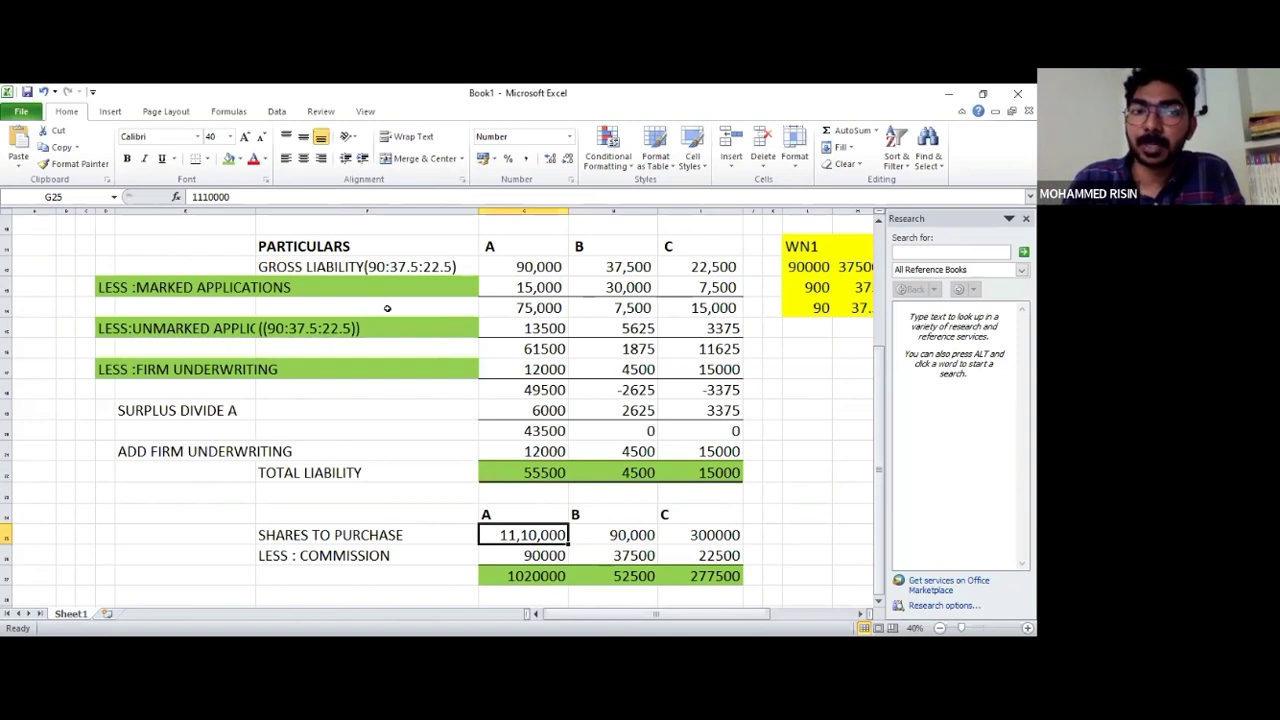
Look back at the earlier 3:5:2 net liability table, and switch to the Firm Underwriting slide in the UNDERWRITING OF SHARES PowerPoint presentation
{"action": "key", "text": "alt+Tab"}
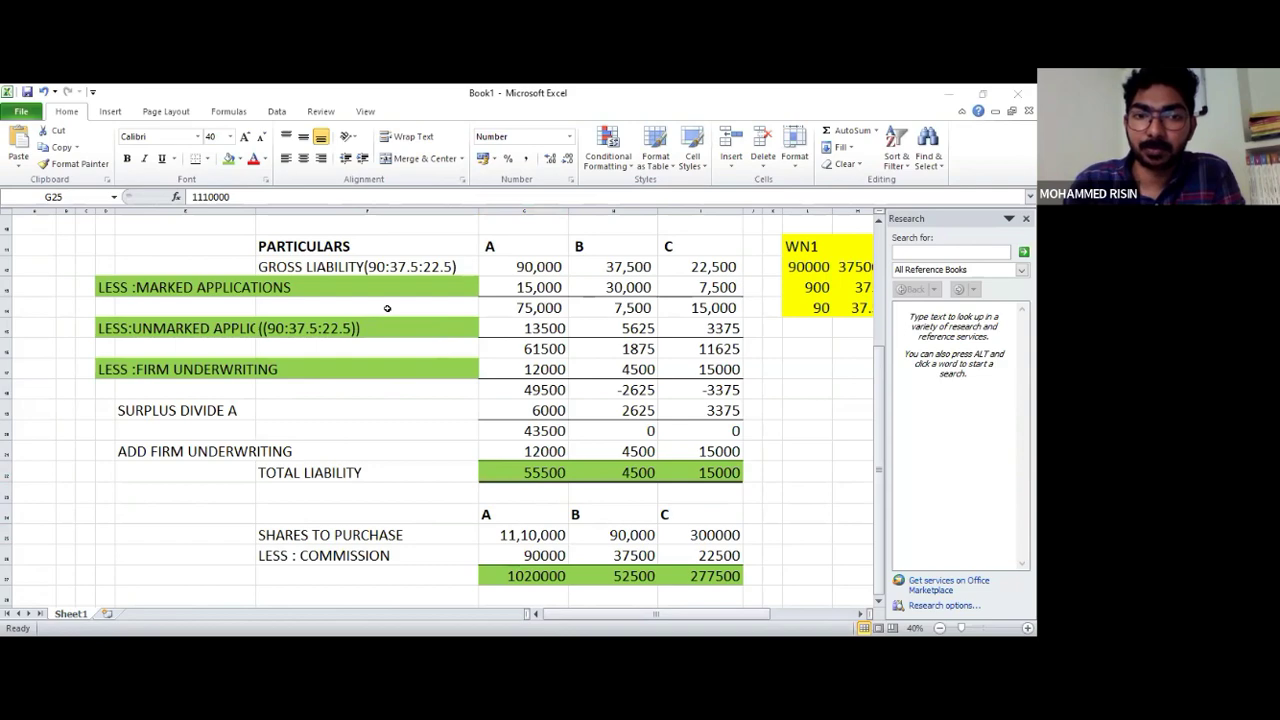
{"action": "scroll", "coordinate": [387, 308], "scroll_direction": "up", "scroll_amount": 3}
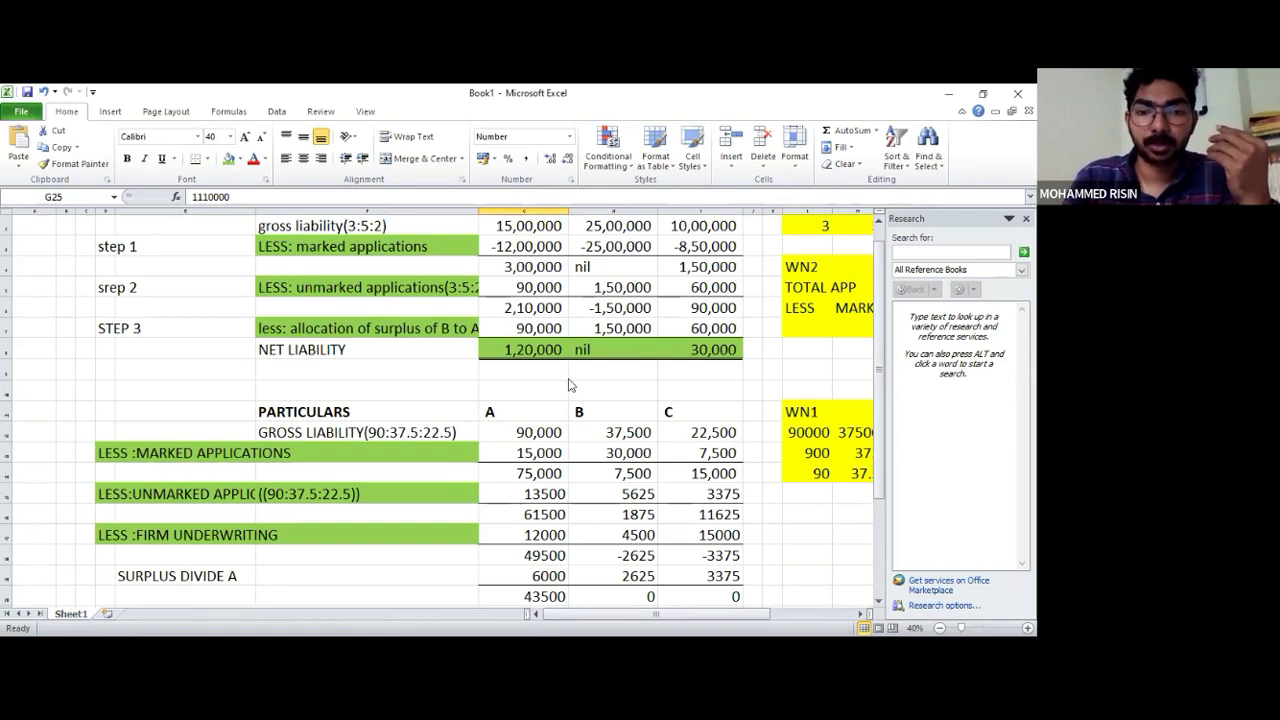
{"action": "key", "text": "alt+Tab"}
{"action": "left_click", "coordinate": [696, 372]}
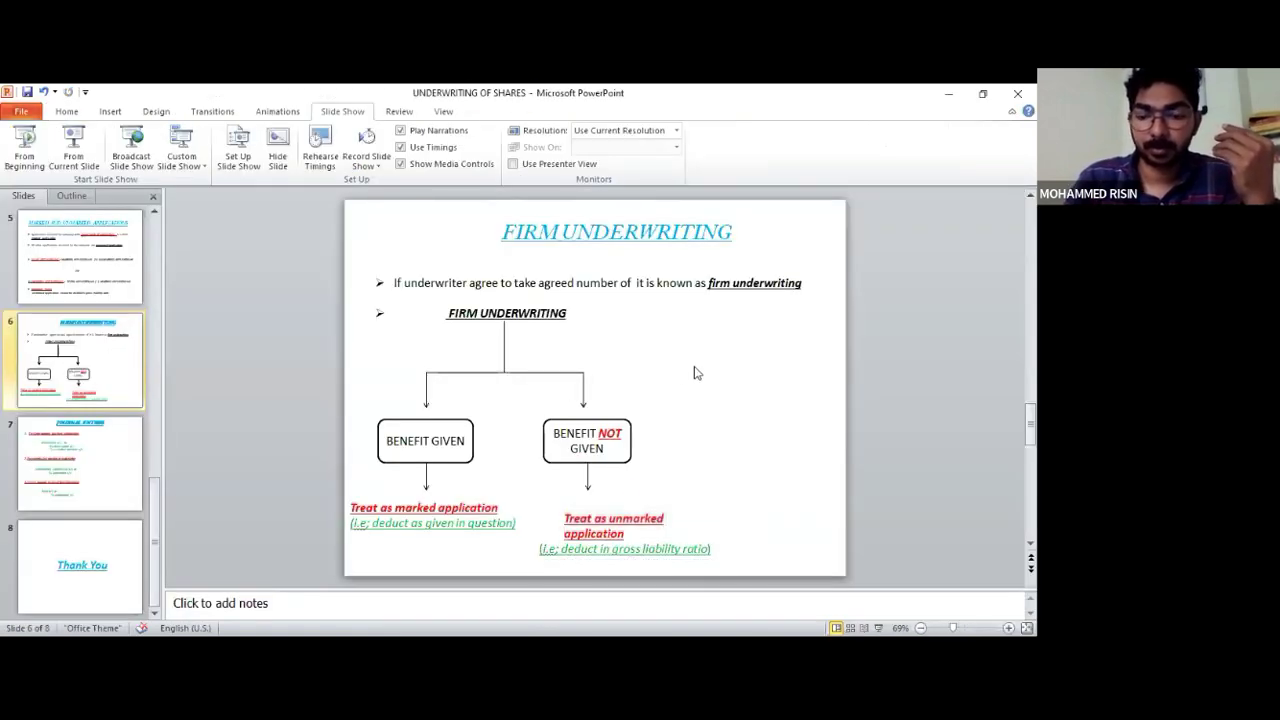